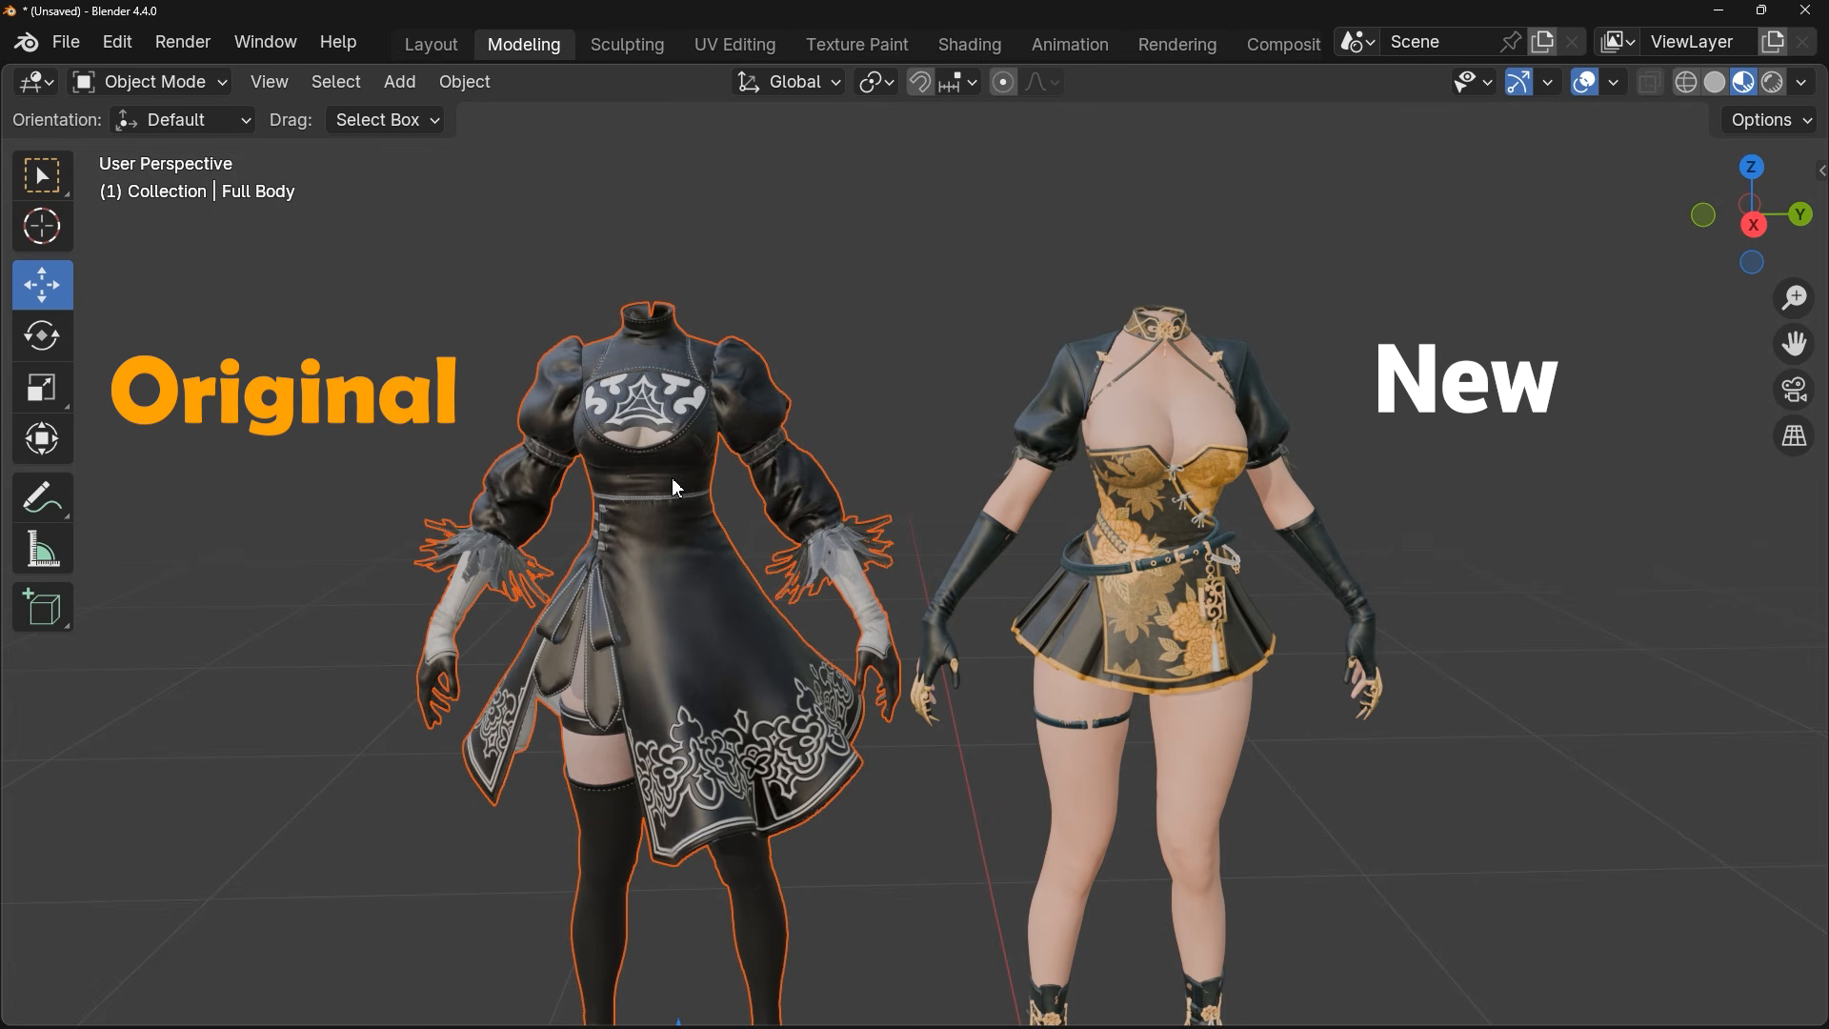
Select the new outfit model and assign the existing MI_CH_P_EVE_Nier_01_Skirt material to its material slot
{"action": "left_click_drag", "start_coordinate": [1058, 289], "coordinate": [1168, 464]}
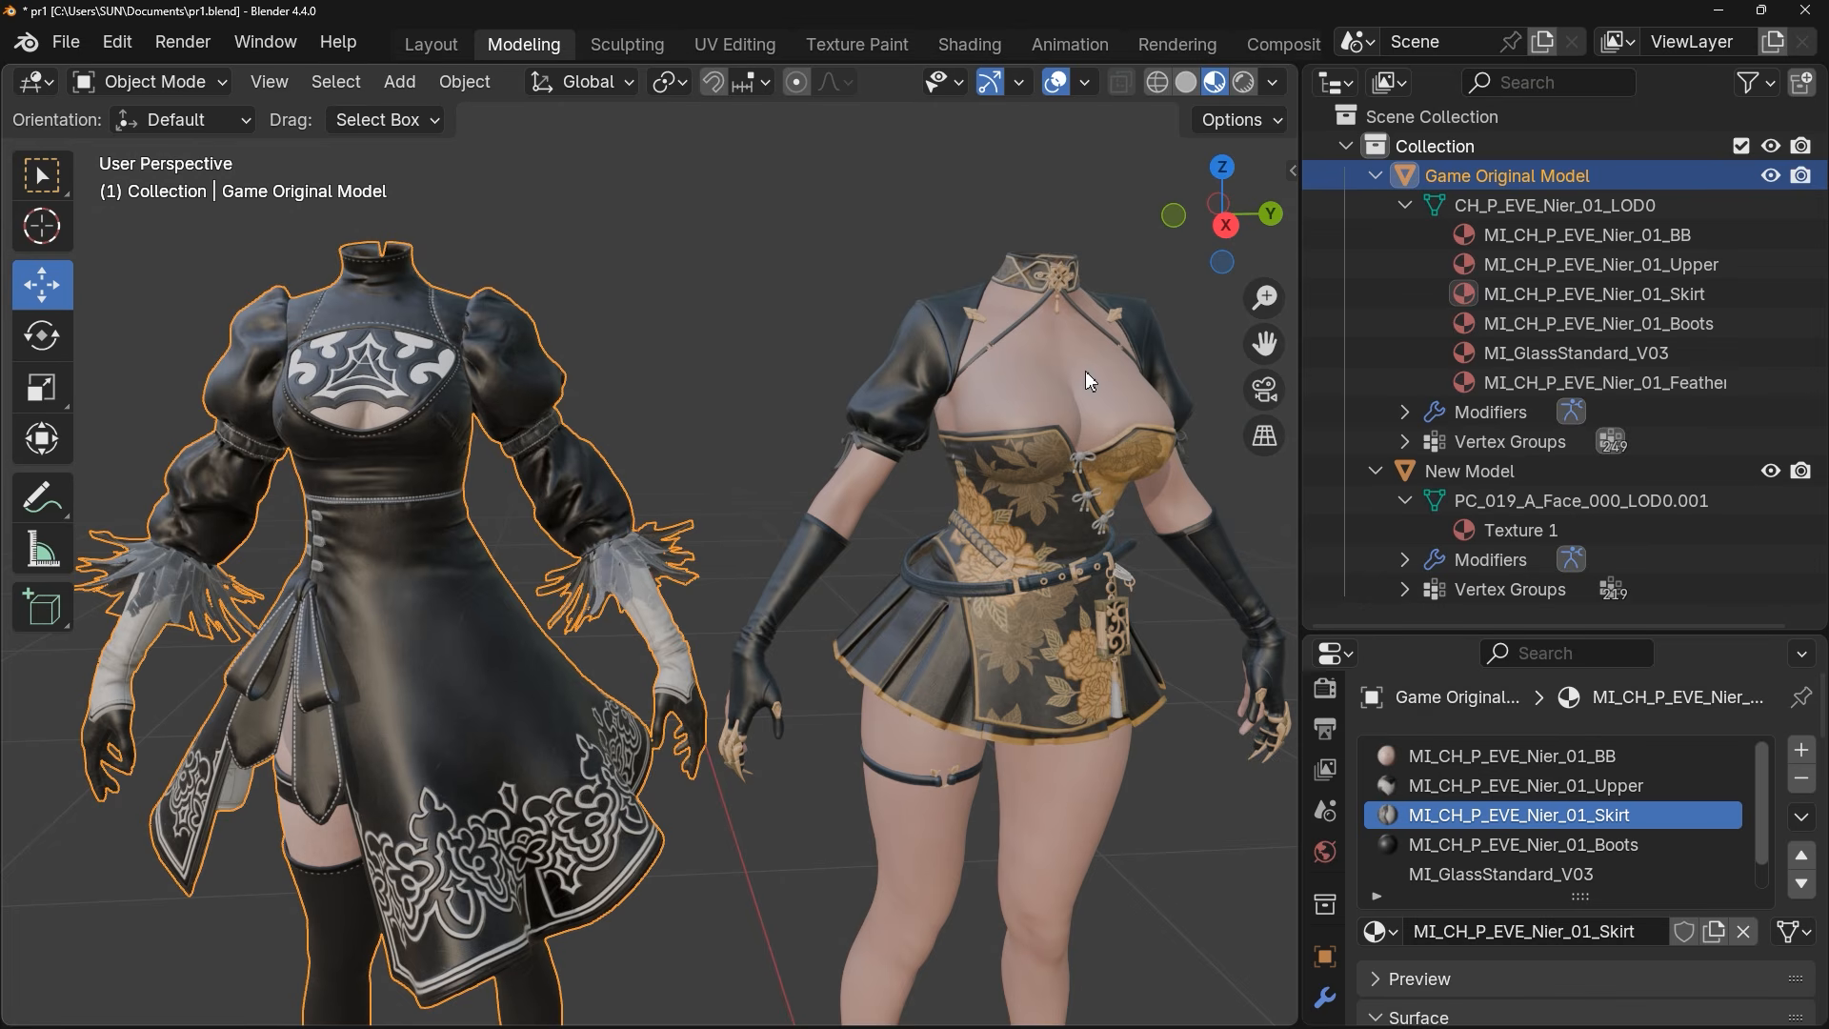
{"action": "left_click", "coordinate": [1087, 373]}
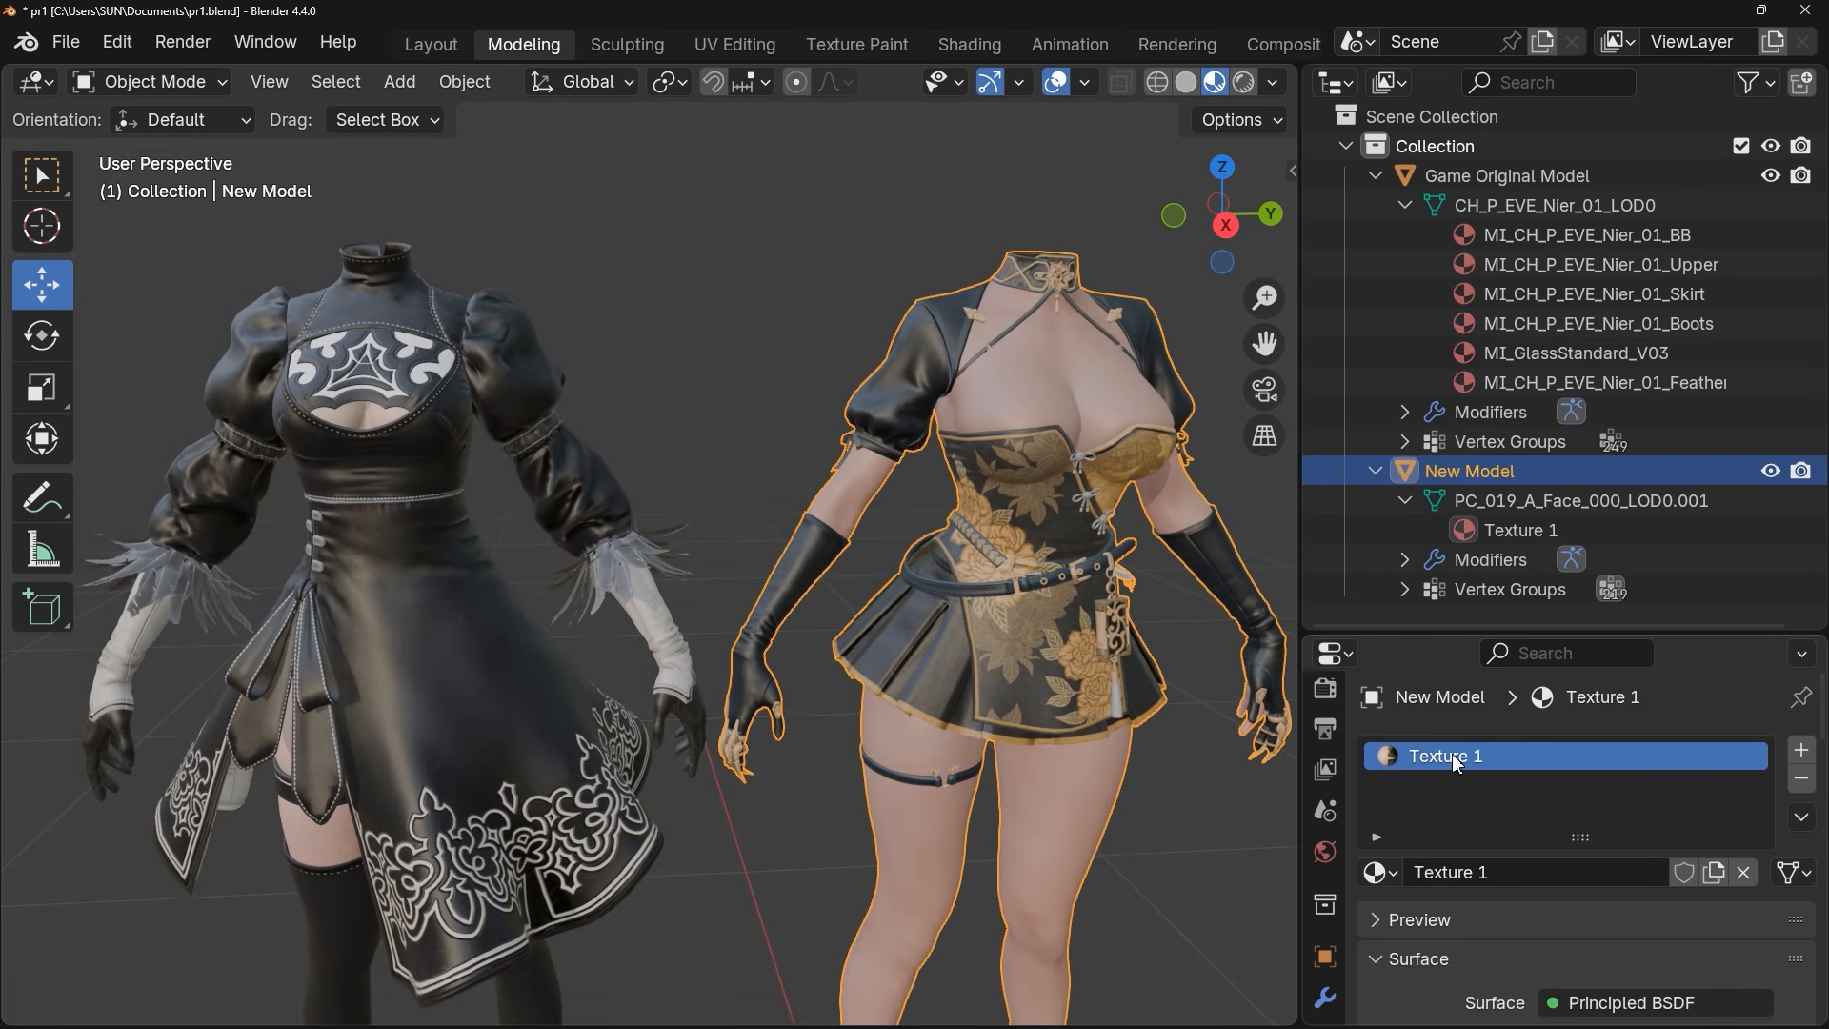
{"action": "left_click", "coordinate": [1391, 871]}
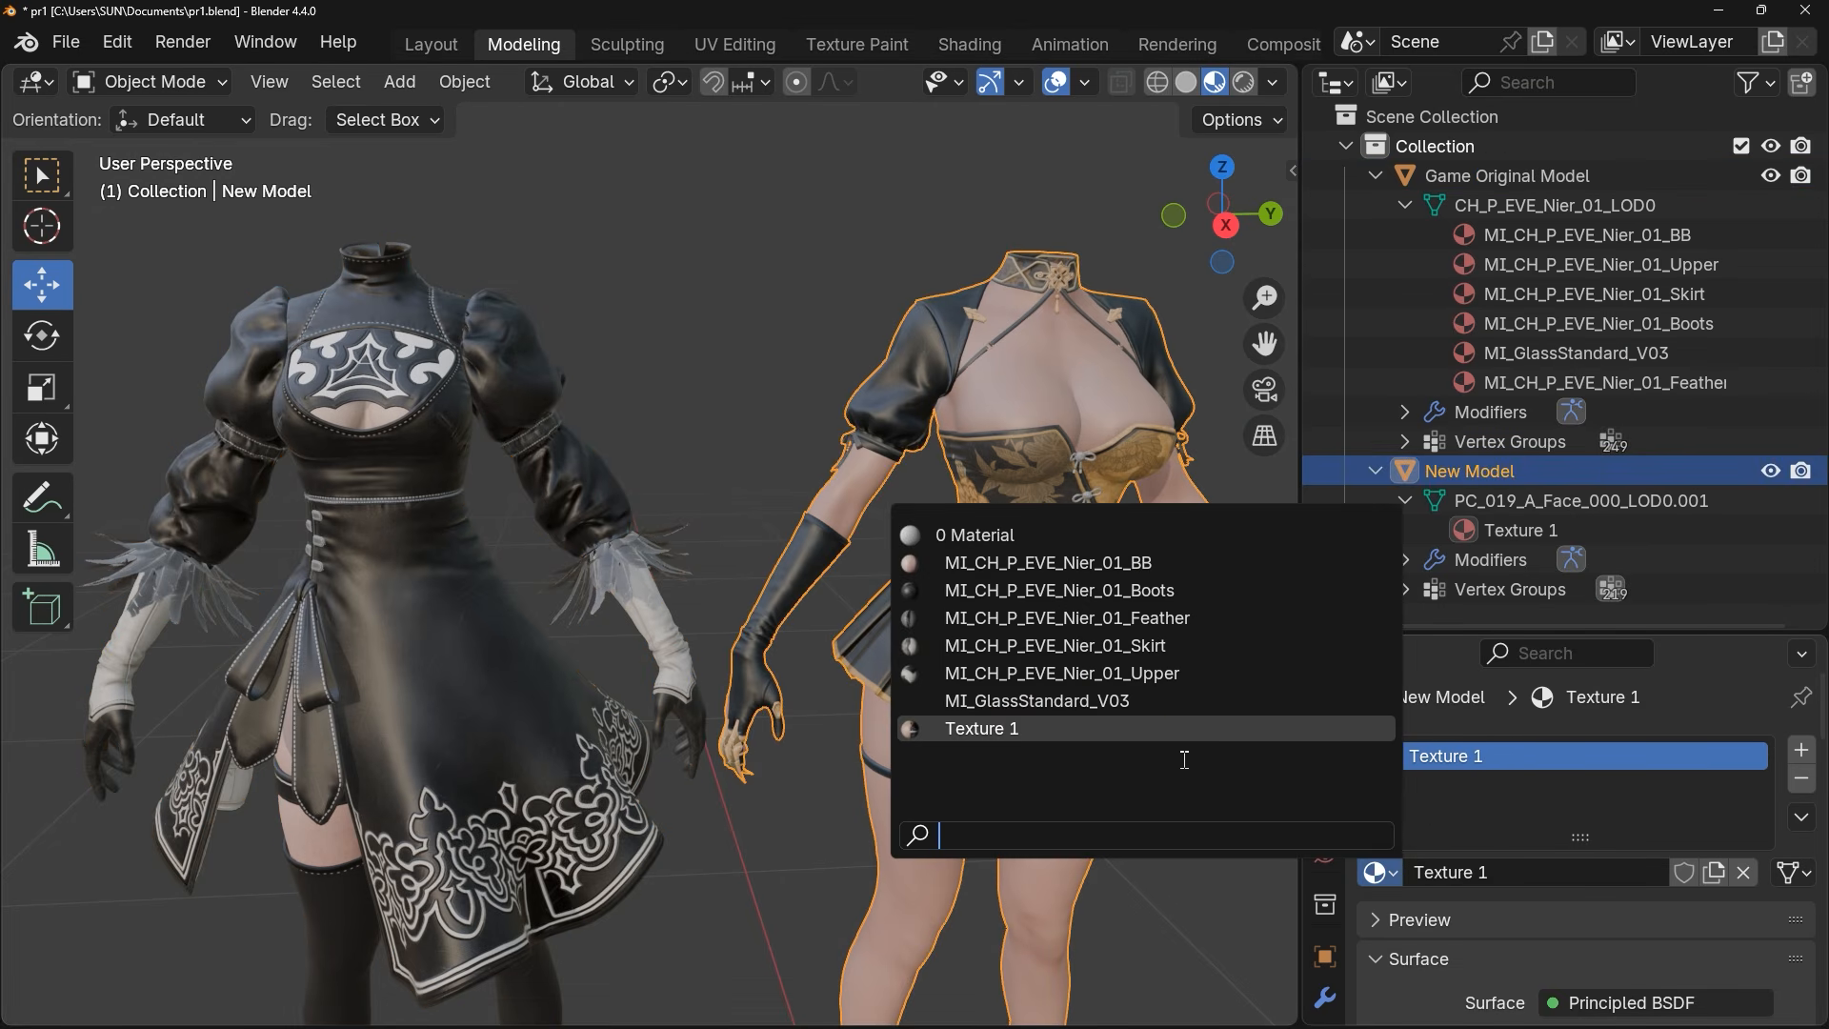
{"action": "left_click", "coordinate": [1065, 646]}
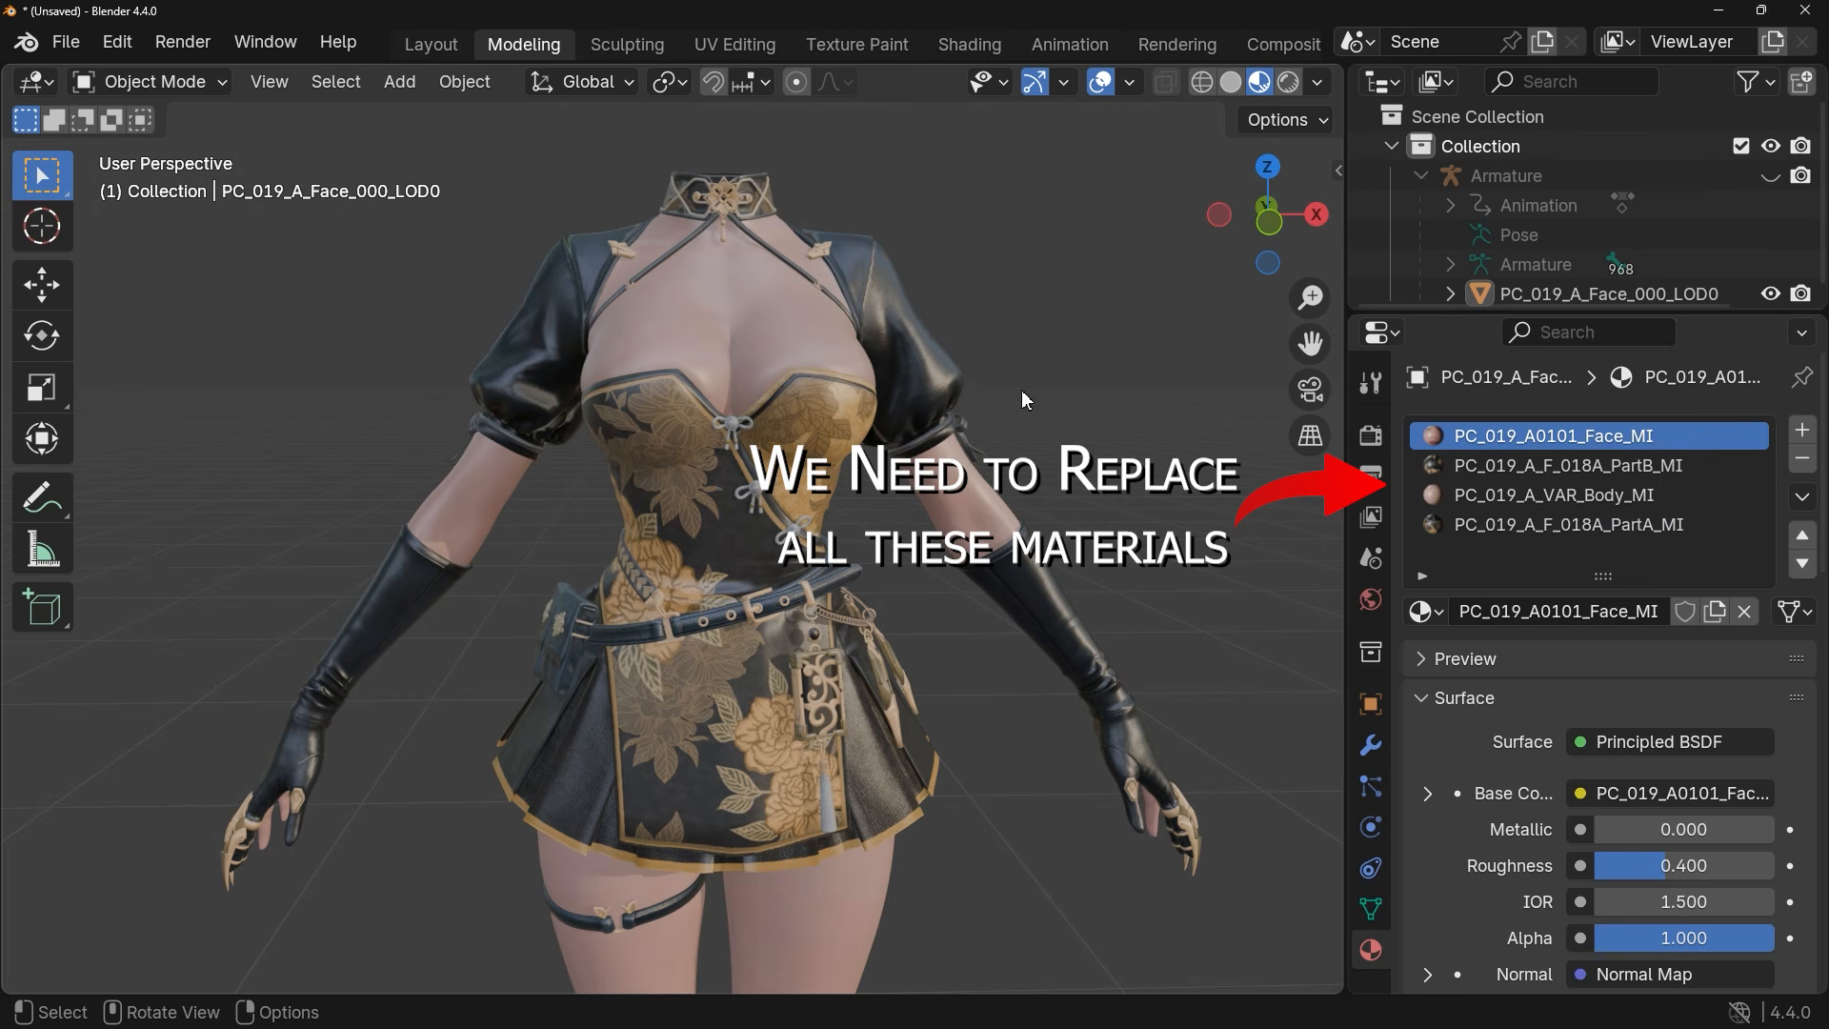
Unlink the Face, PartB and VAR_Body materials from the new model's slots and select the PartA slot
{"action": "left_click", "coordinate": [1744, 612]}
{"action": "left_click", "coordinate": [1700, 465]}
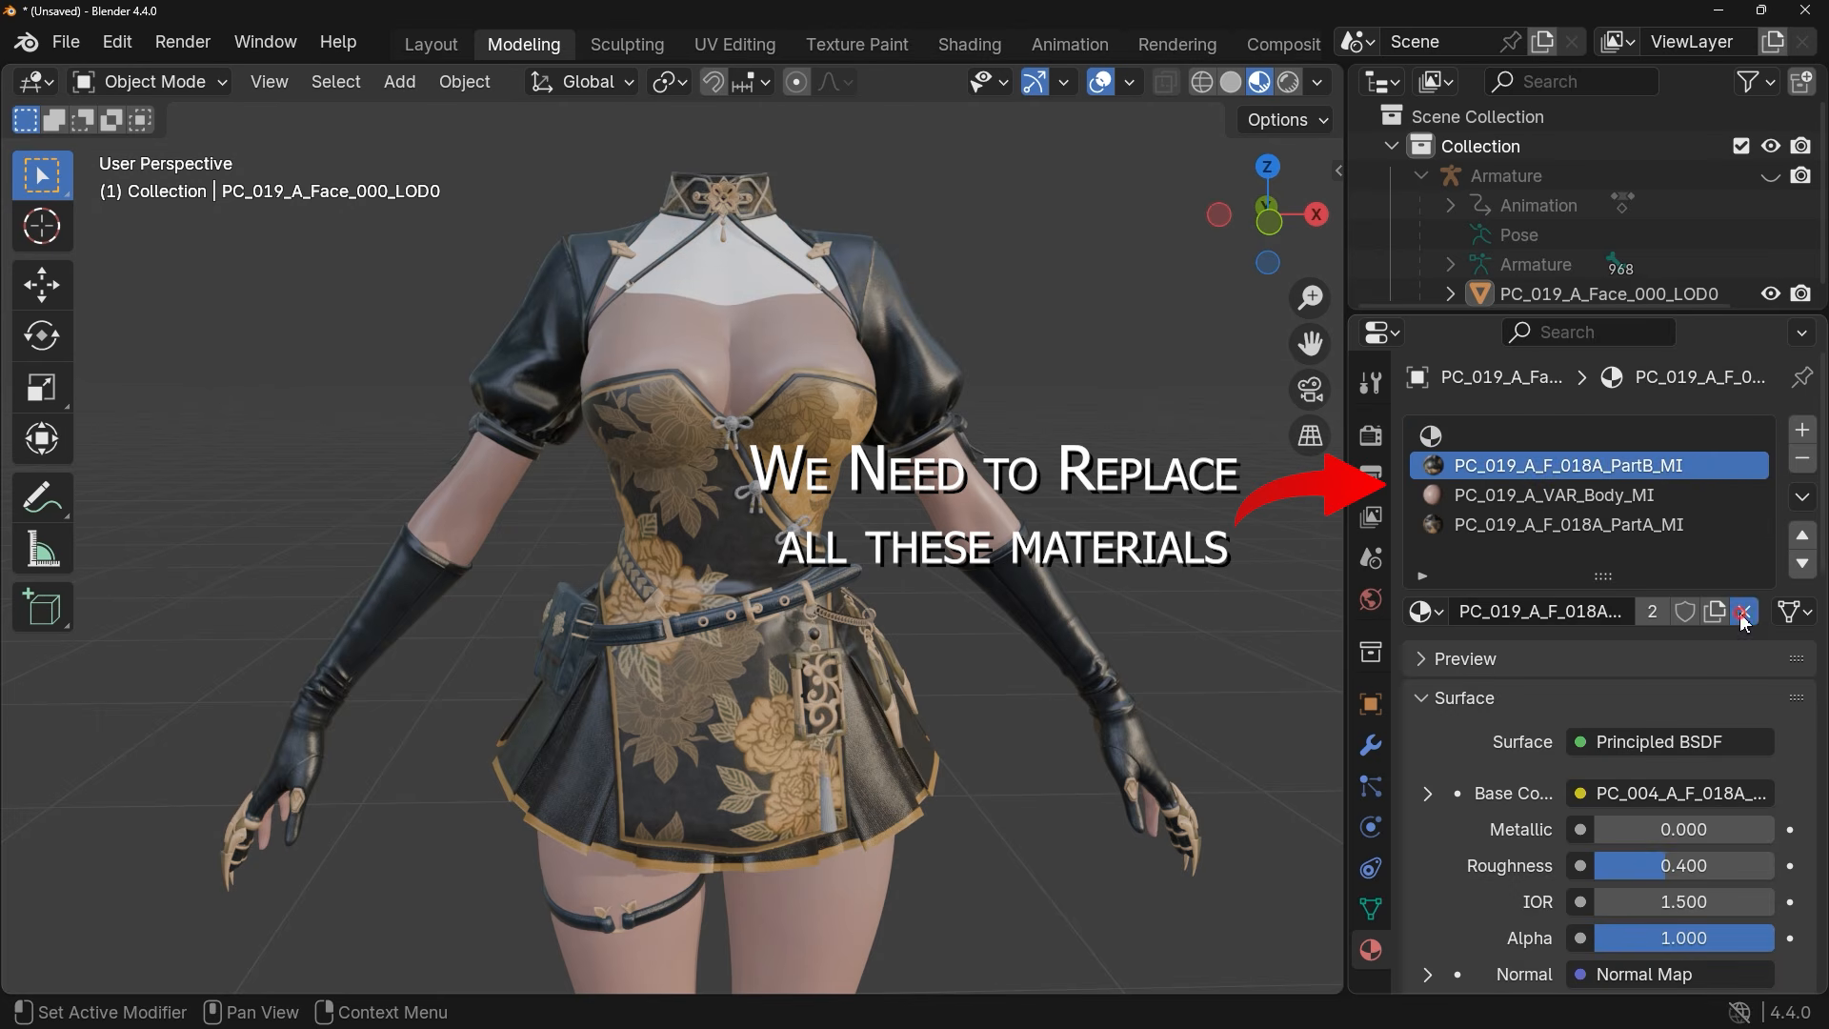
{"action": "left_click", "coordinate": [1744, 611]}
{"action": "left_click", "coordinate": [1699, 495]}
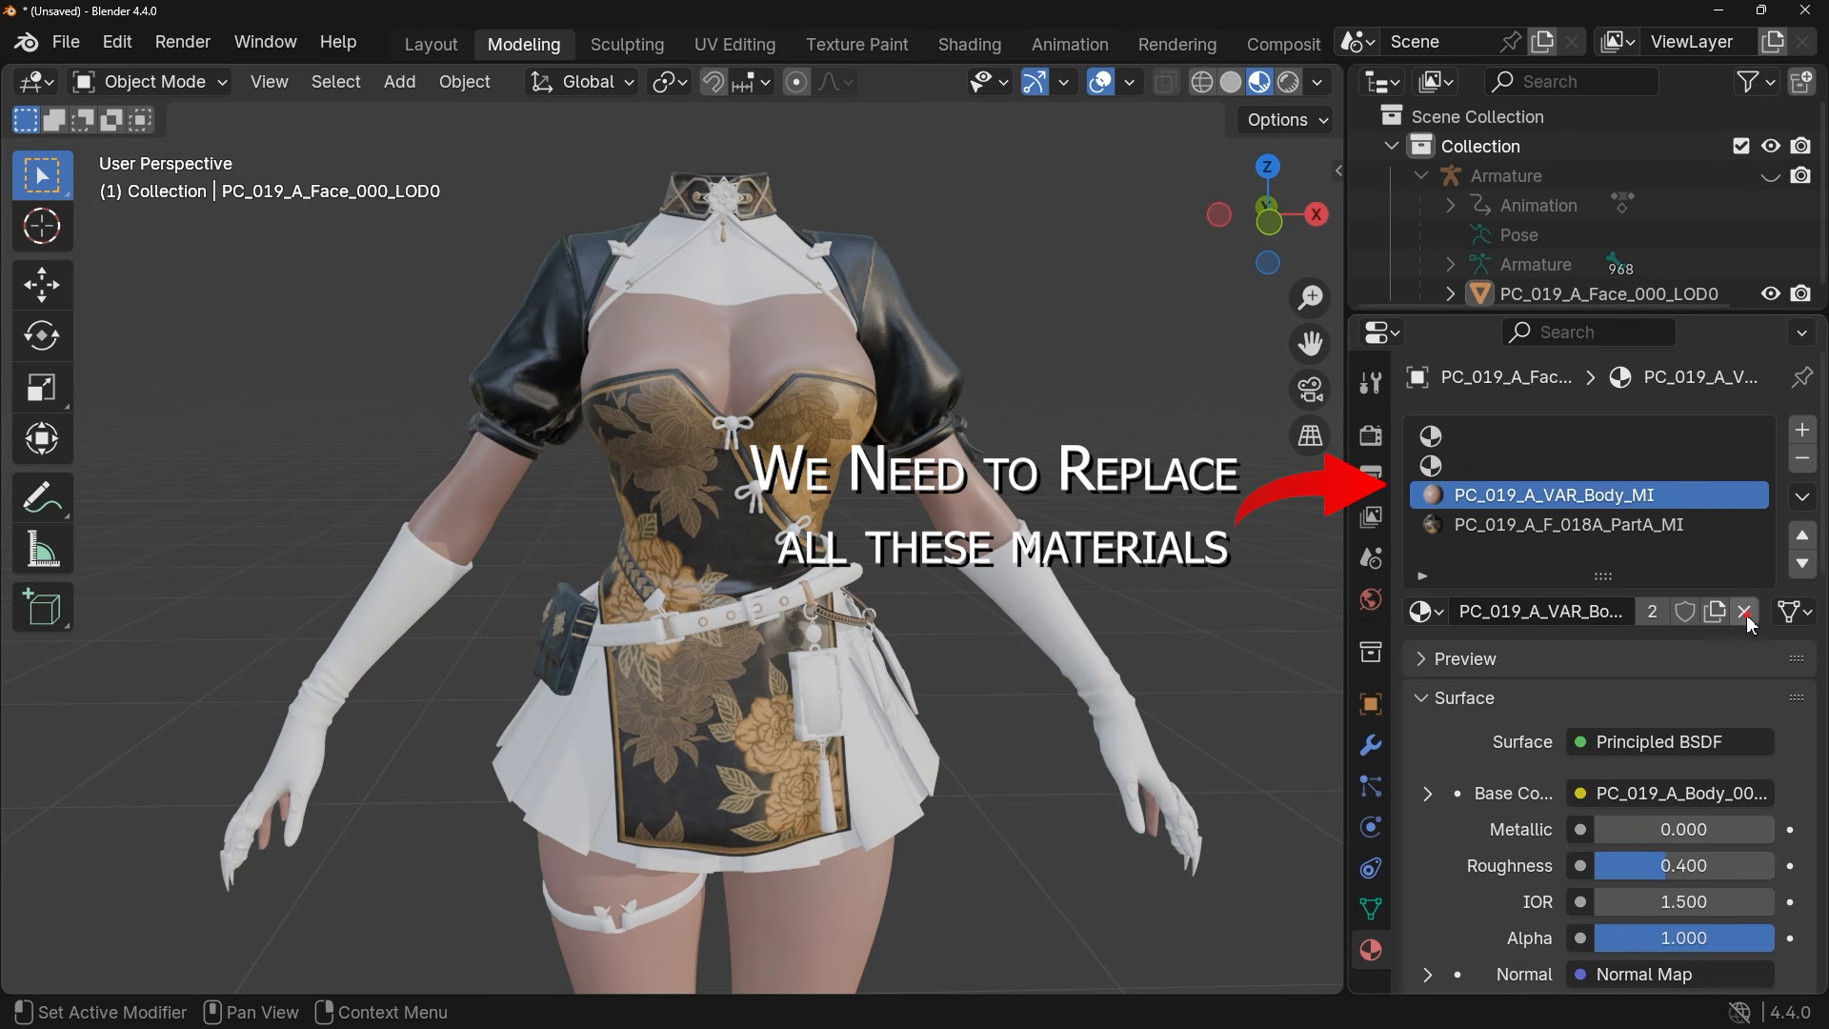
{"action": "left_click", "coordinate": [1744, 612]}
{"action": "left_click", "coordinate": [1707, 529]}
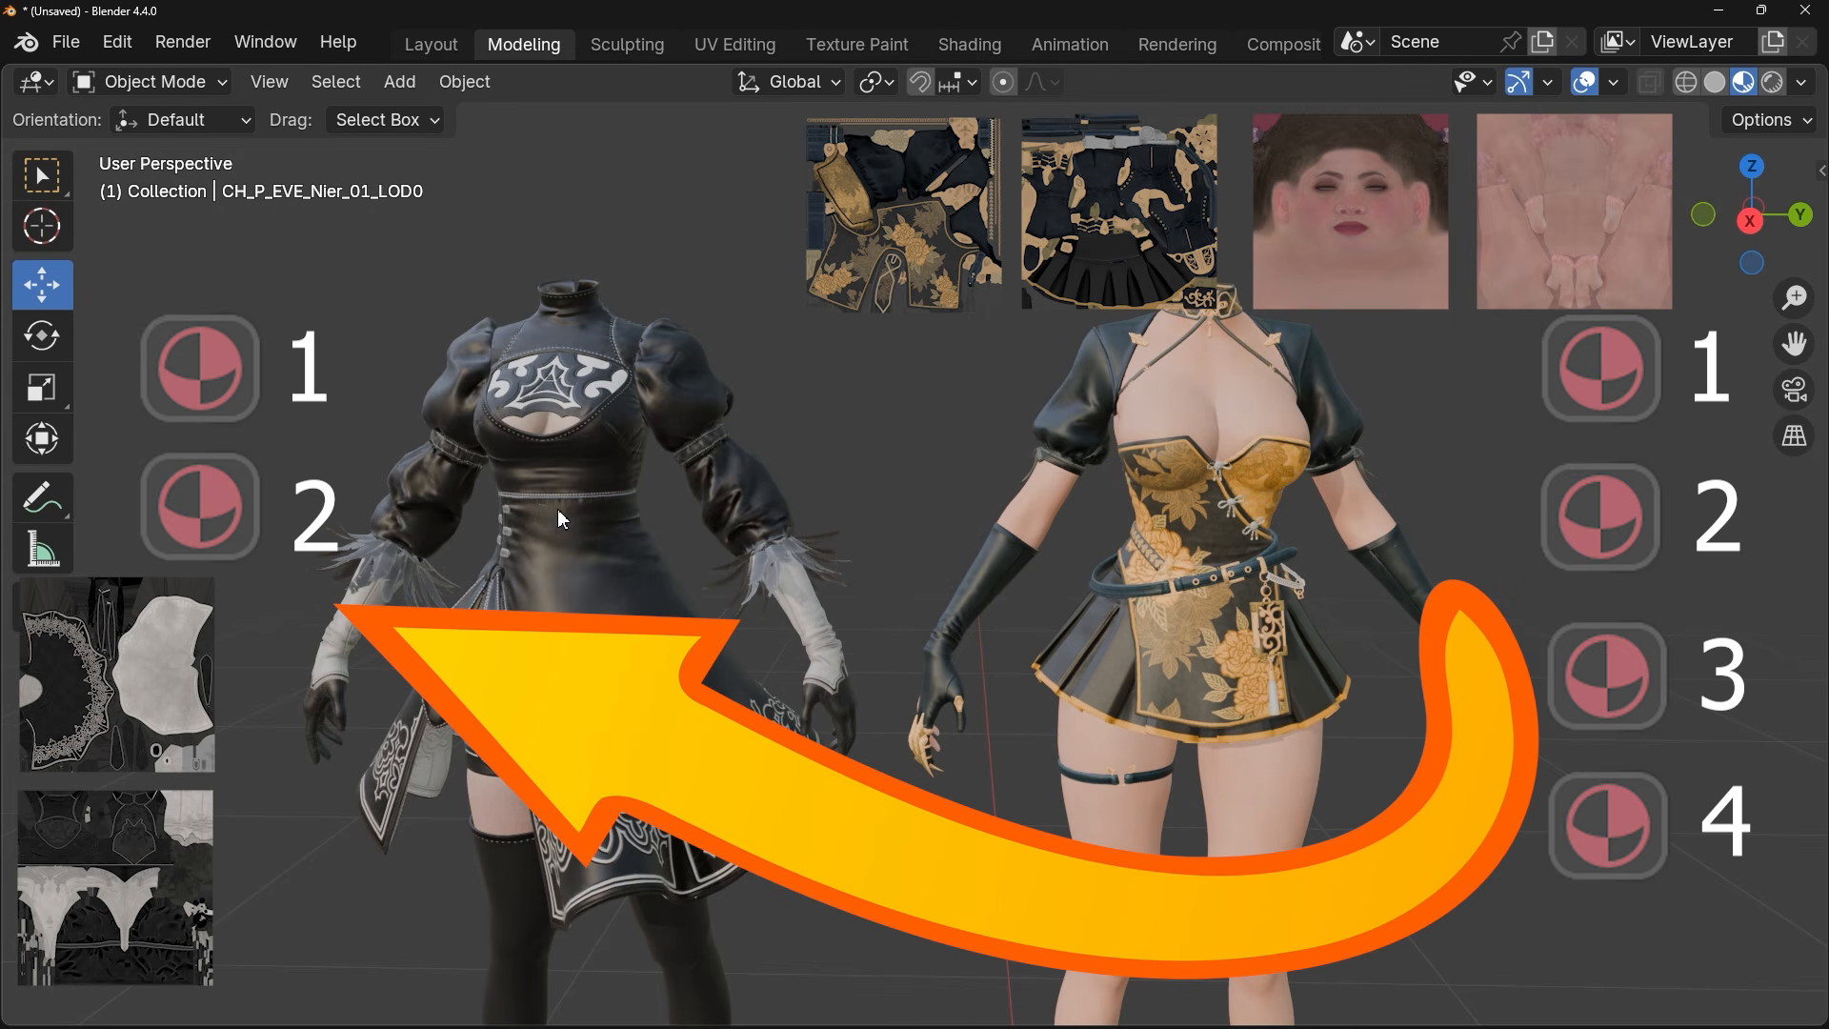
Select the original outfit model, followed by the new outfit model, to compare the two
{"action": "left_click", "coordinate": [559, 520]}
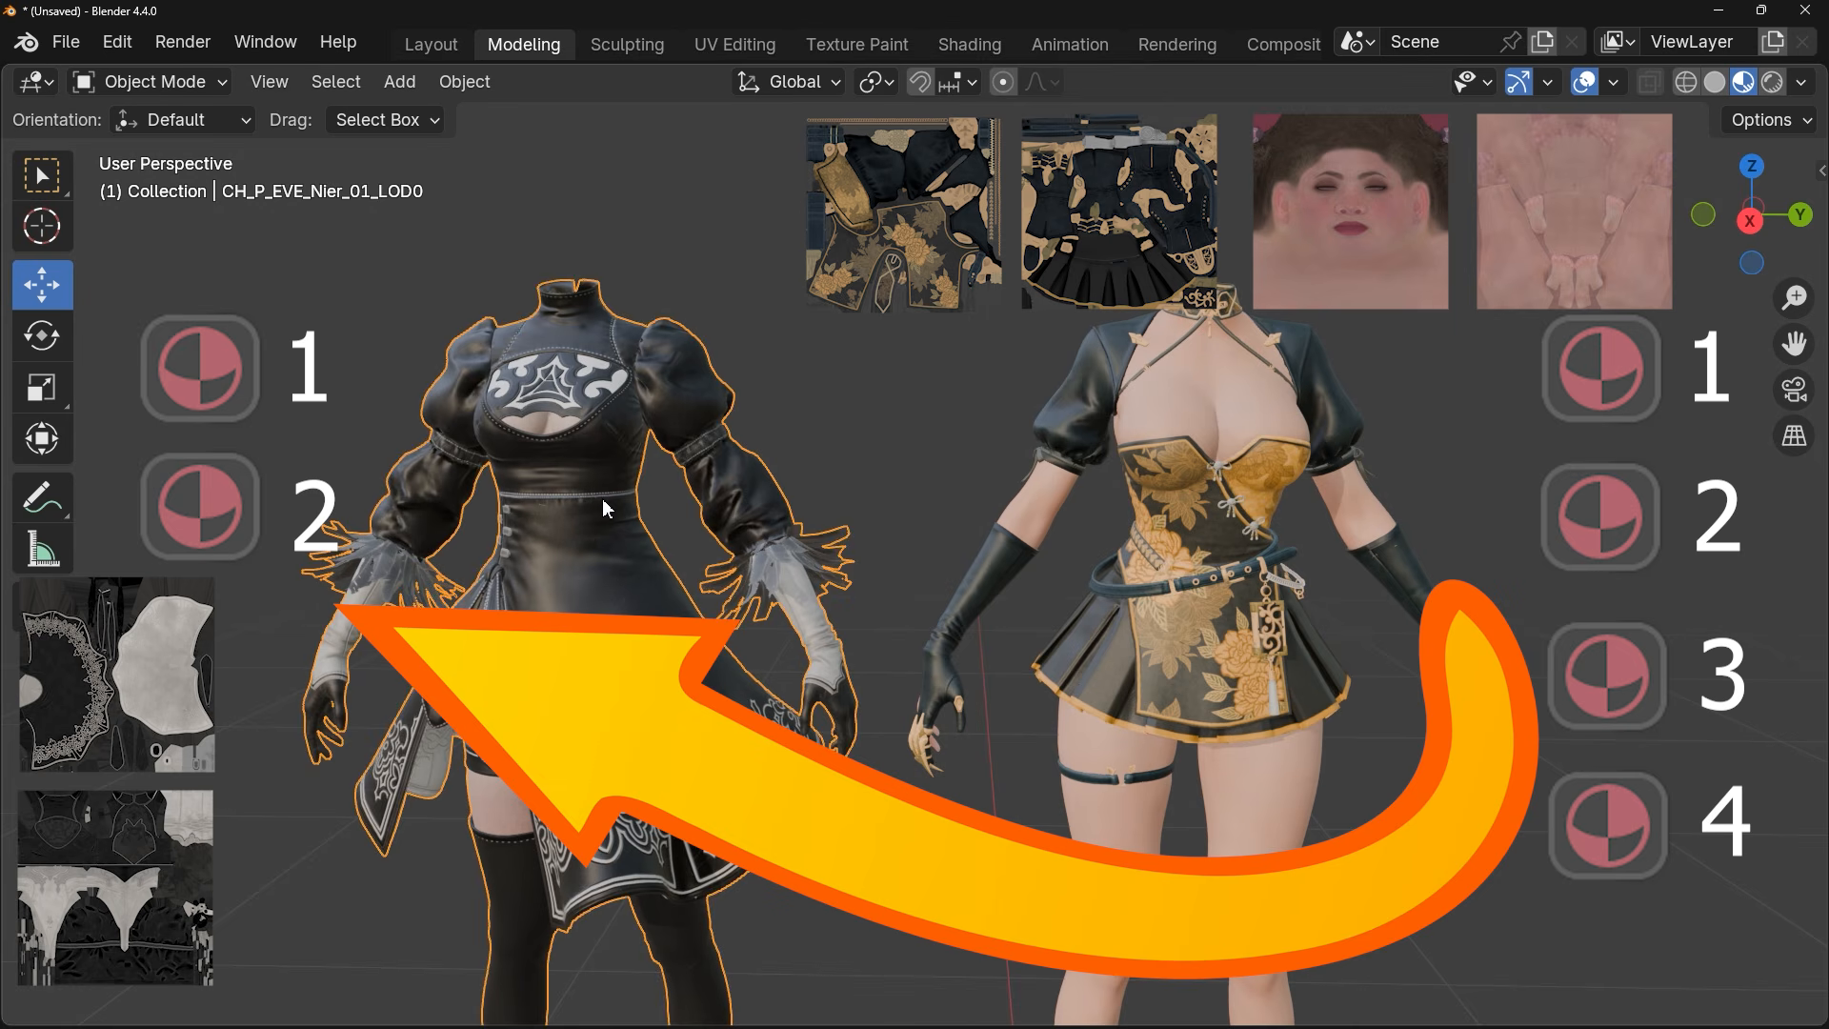
{"action": "left_click", "coordinate": [1205, 481]}
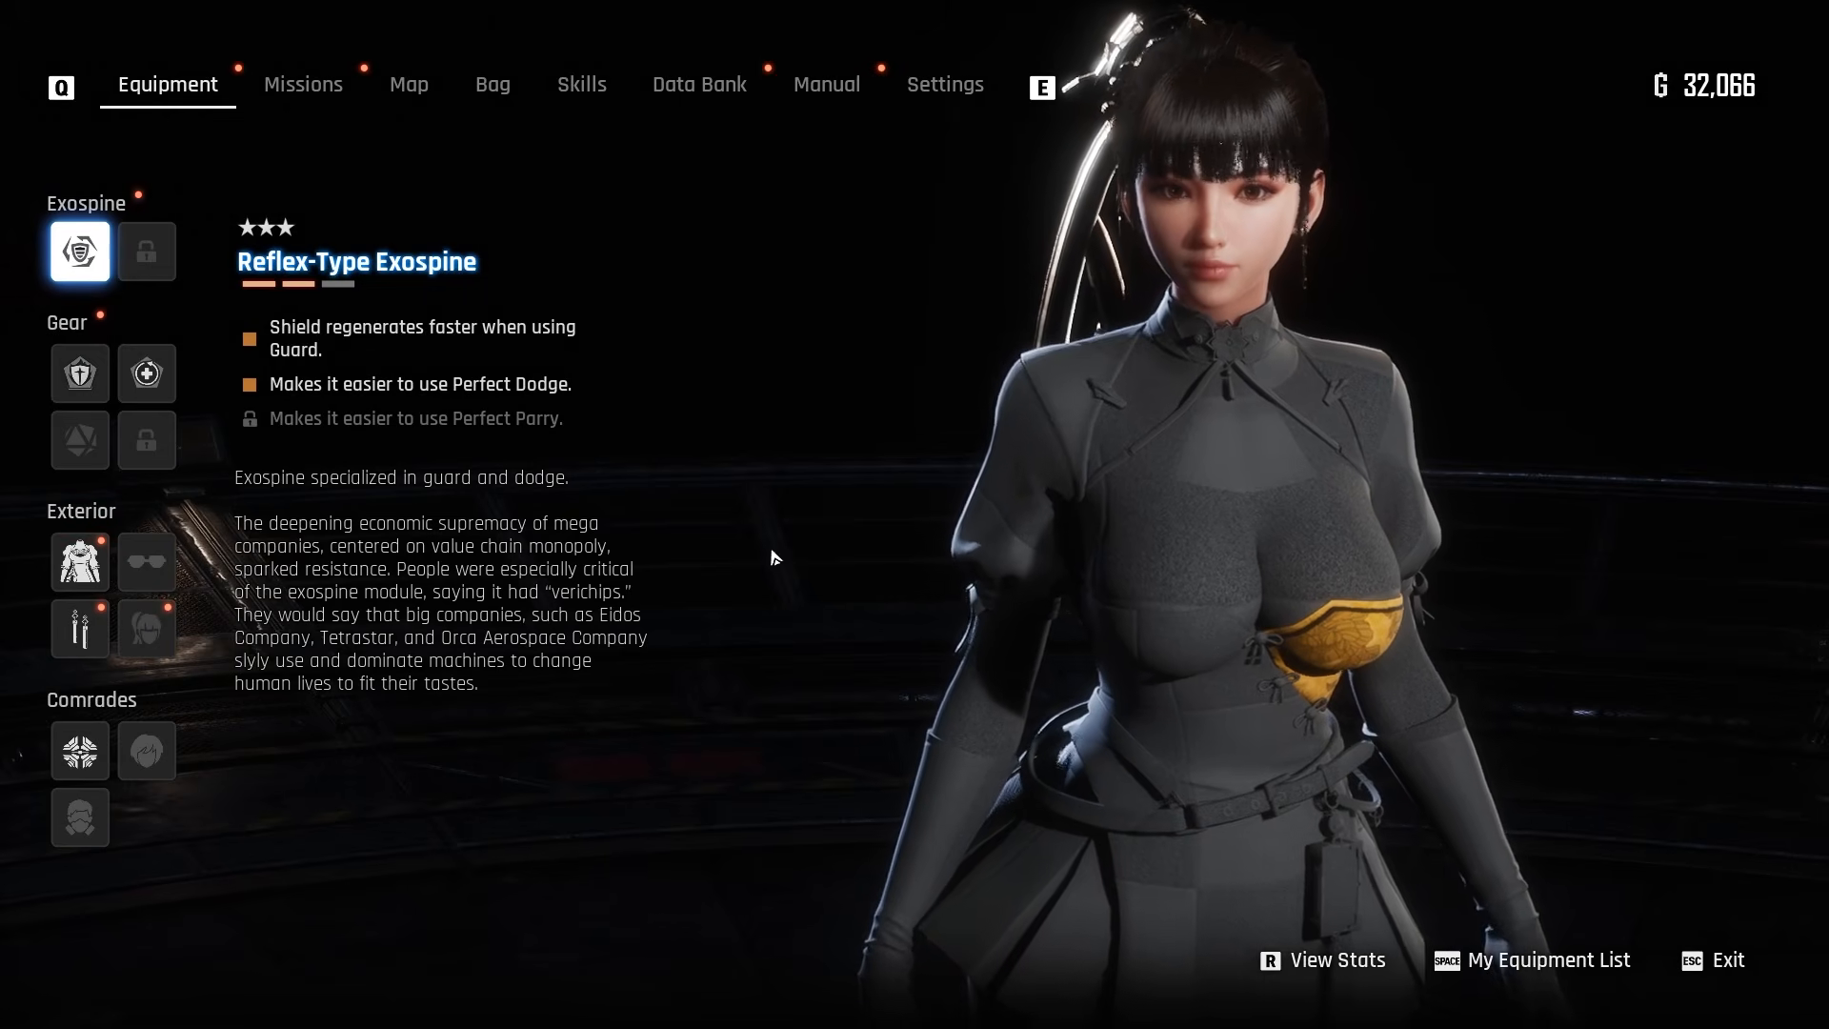
Switch to the game, open the Nano Suit list and inspect the equipped YoRHa No.2 Type B Uniform on the character
{"action": "left_click", "coordinate": [84, 564]}
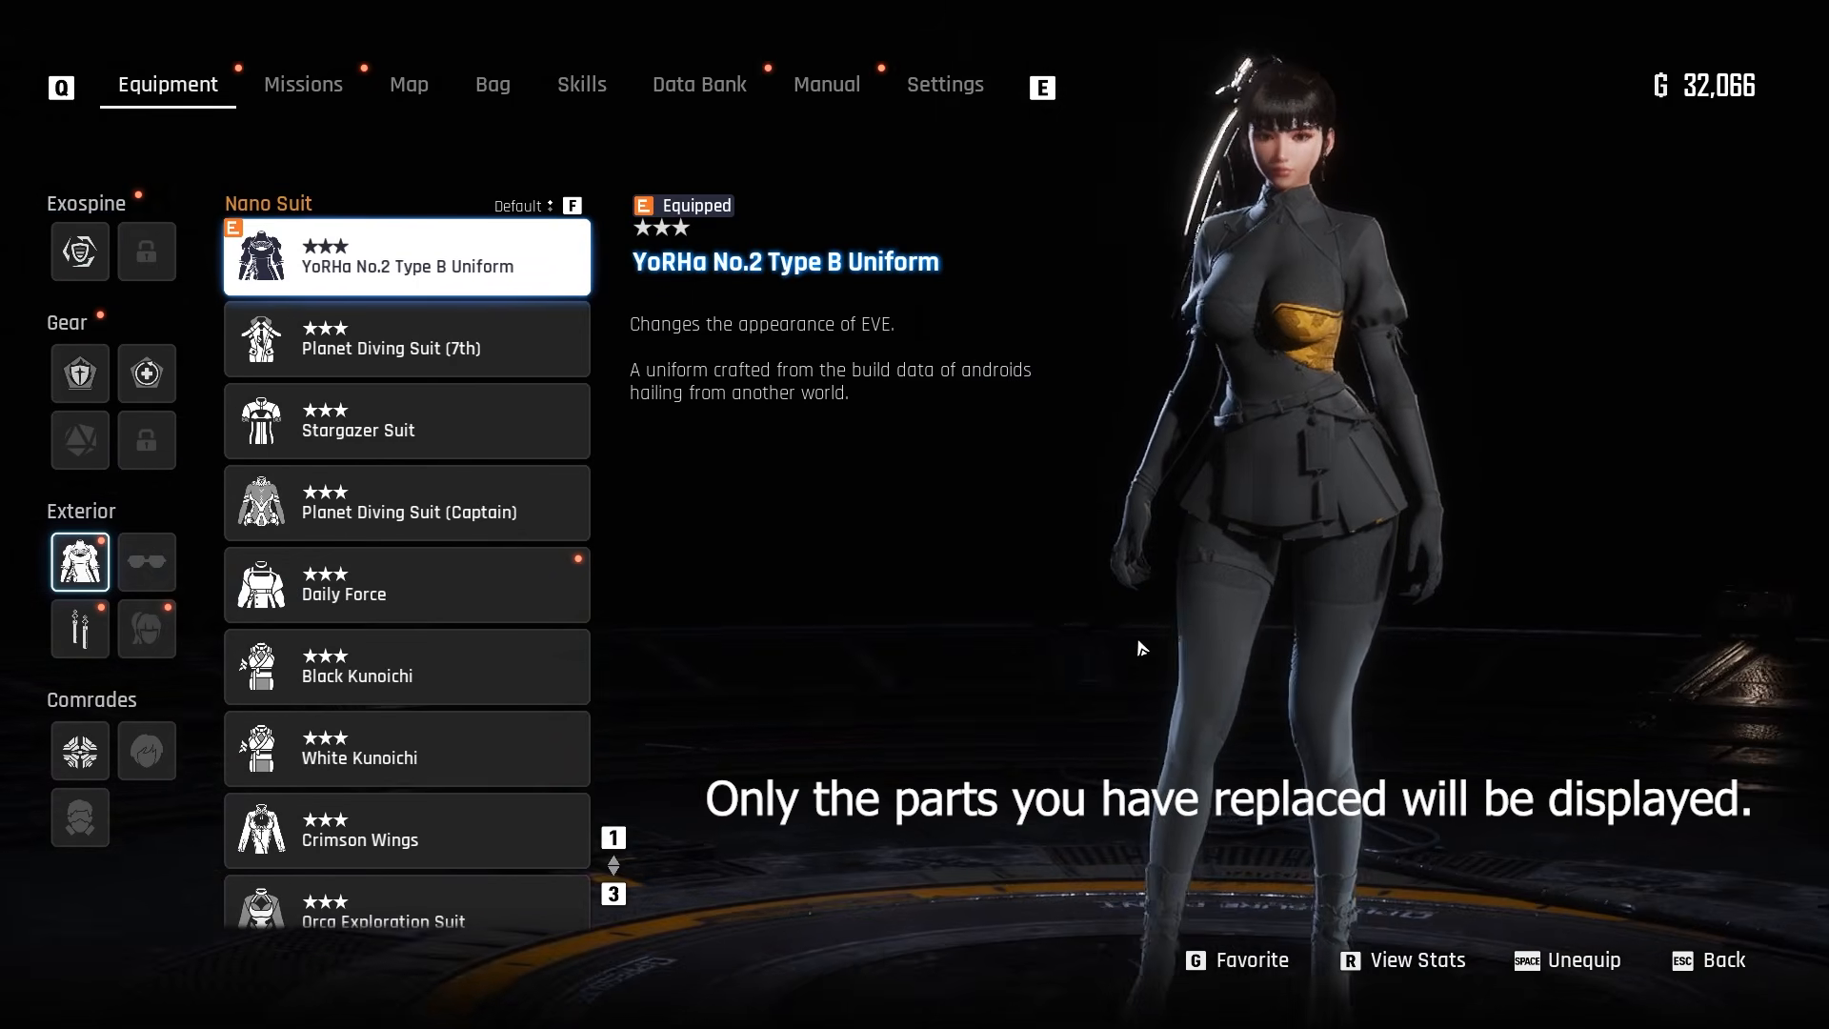
{"action": "scroll", "coordinate": [1316, 610], "scroll_direction": "up", "scroll_amount": 5}
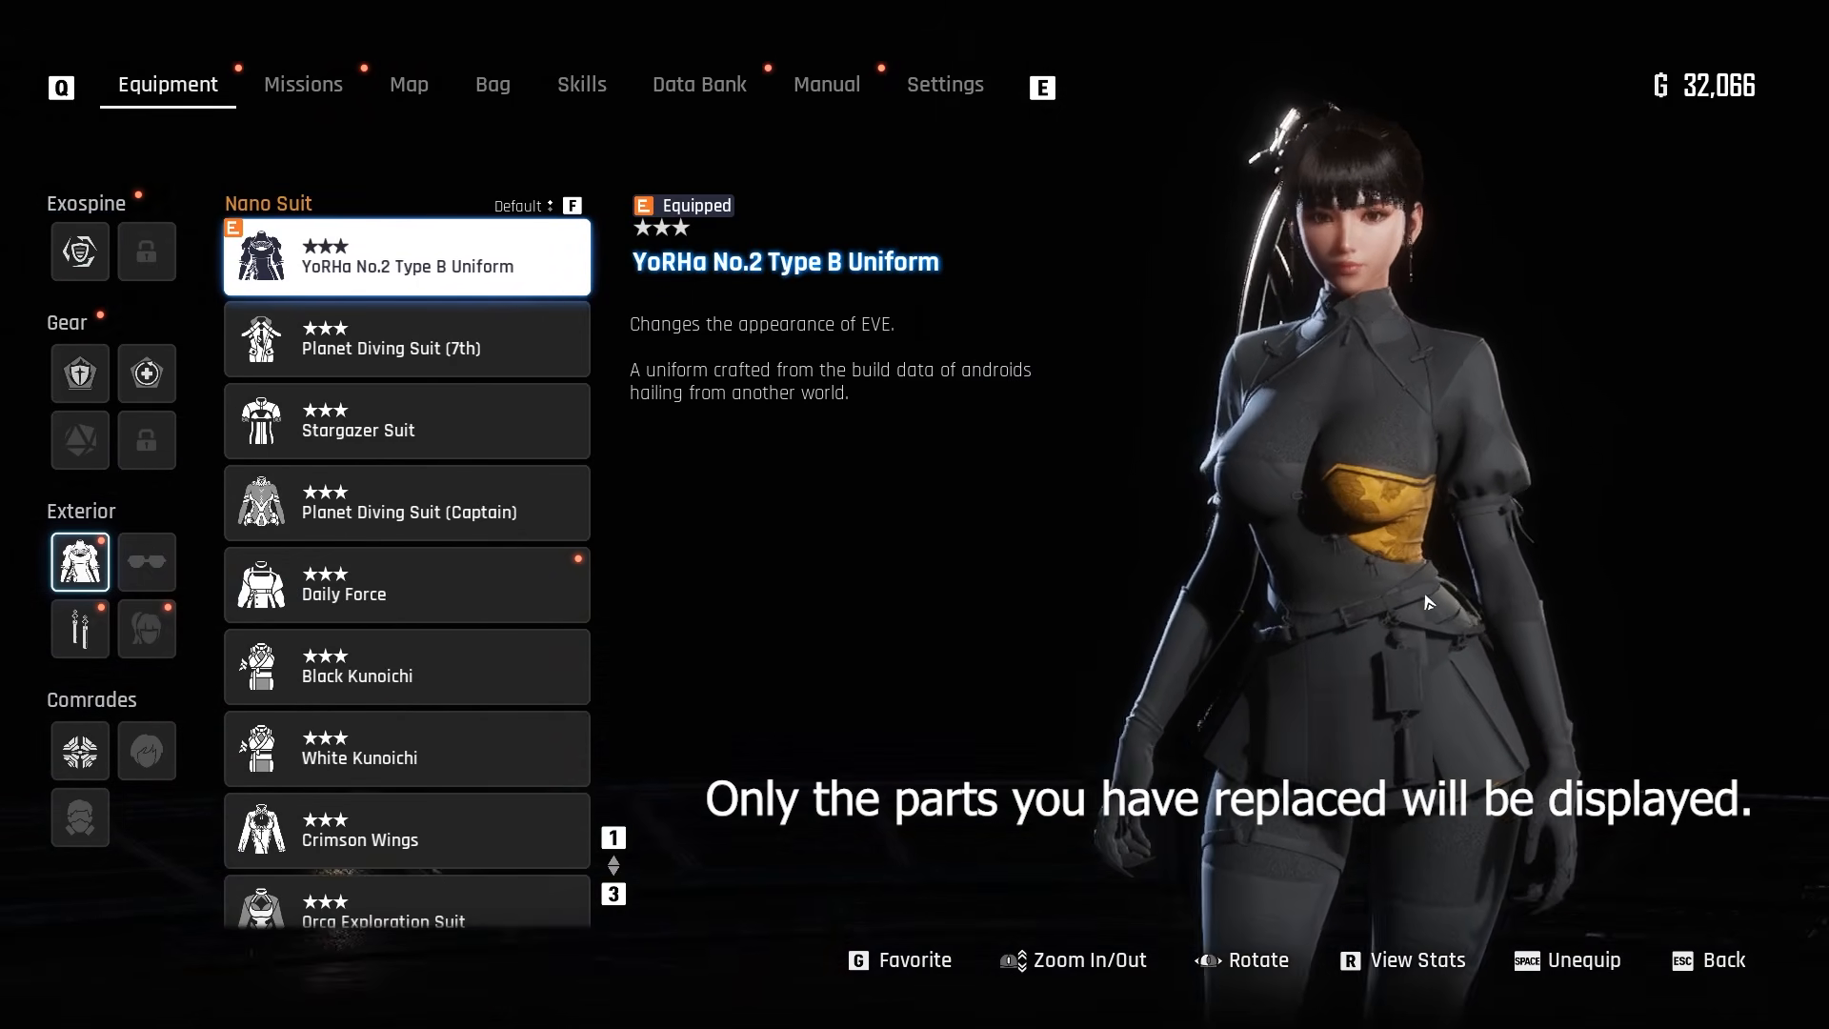
{"action": "left_click_drag", "start_coordinate": [1428, 602], "coordinate": [1362, 570]}
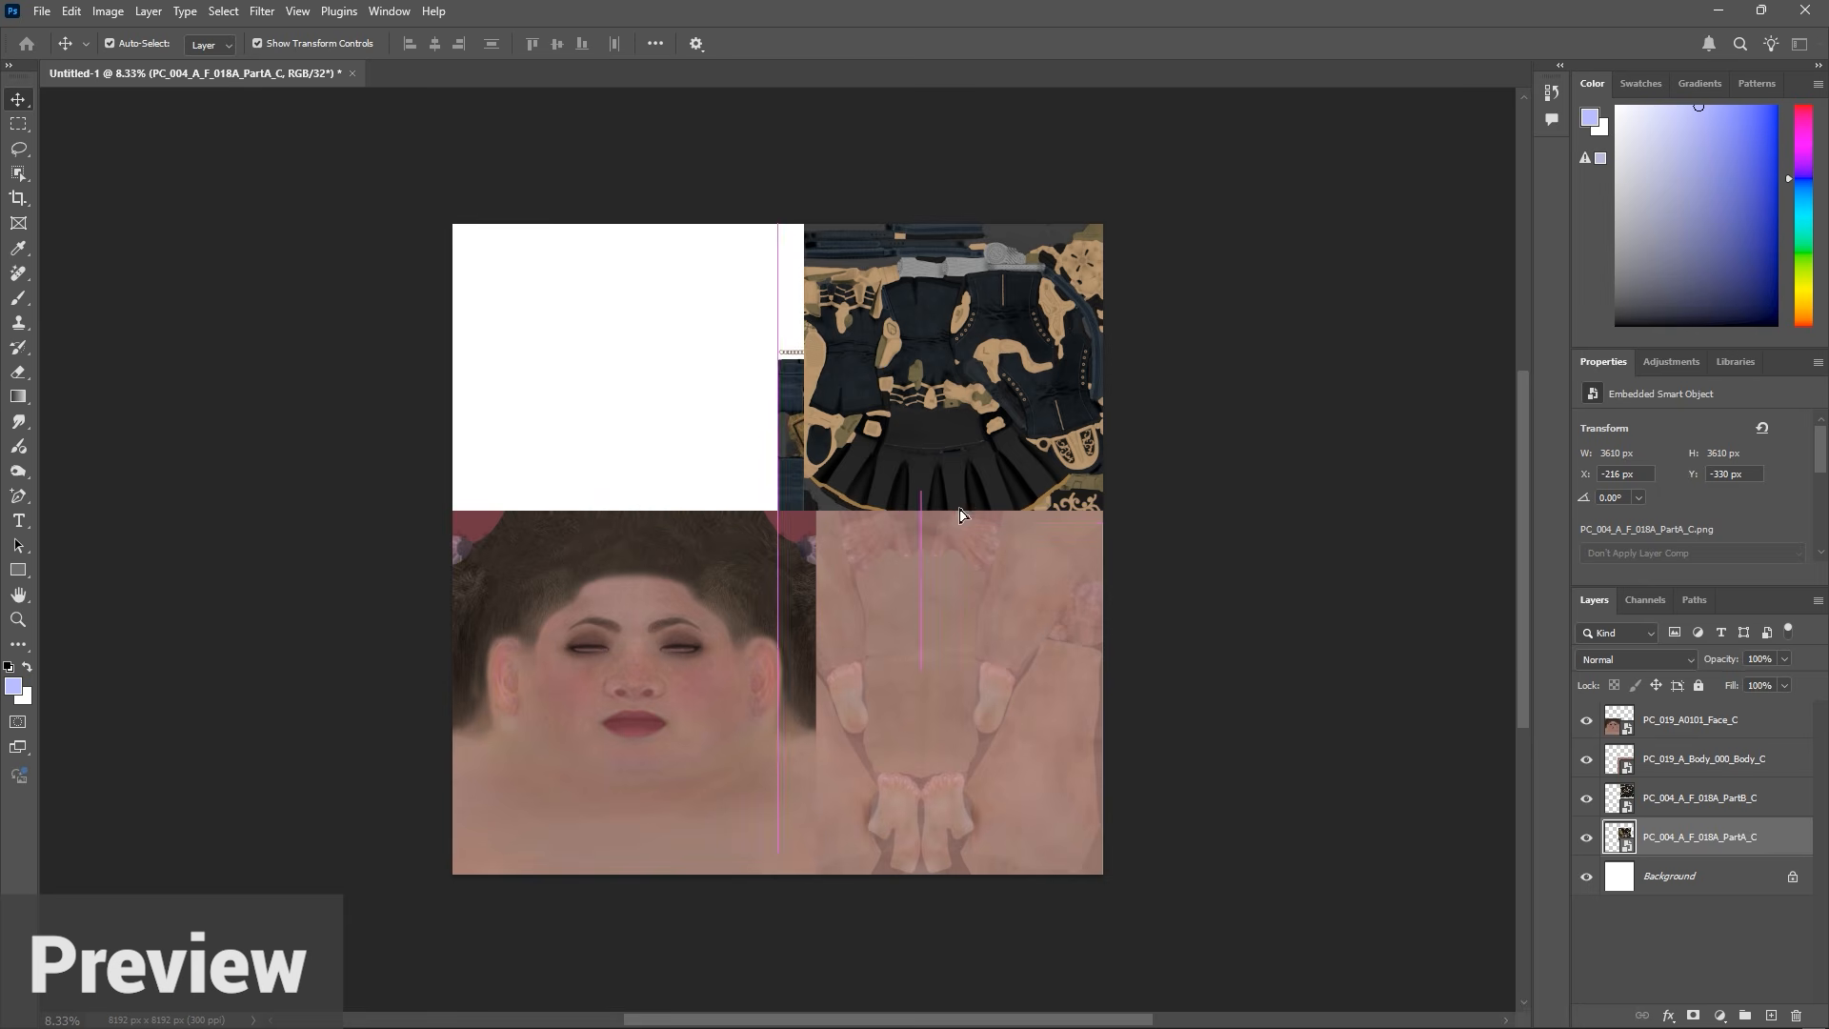
In Photoshop, place the face texture in the canvas's upper-left quadrant, the body texture in the lower-left and the PartA texture in the lower-right
{"action": "left_click_drag", "start_coordinate": [630, 638], "coordinate": [621, 360]}
{"action": "left_click_drag", "start_coordinate": [857, 646], "coordinate": [577, 644]}
{"action": "left_click_drag", "start_coordinate": [930, 611], "coordinate": [957, 725]}
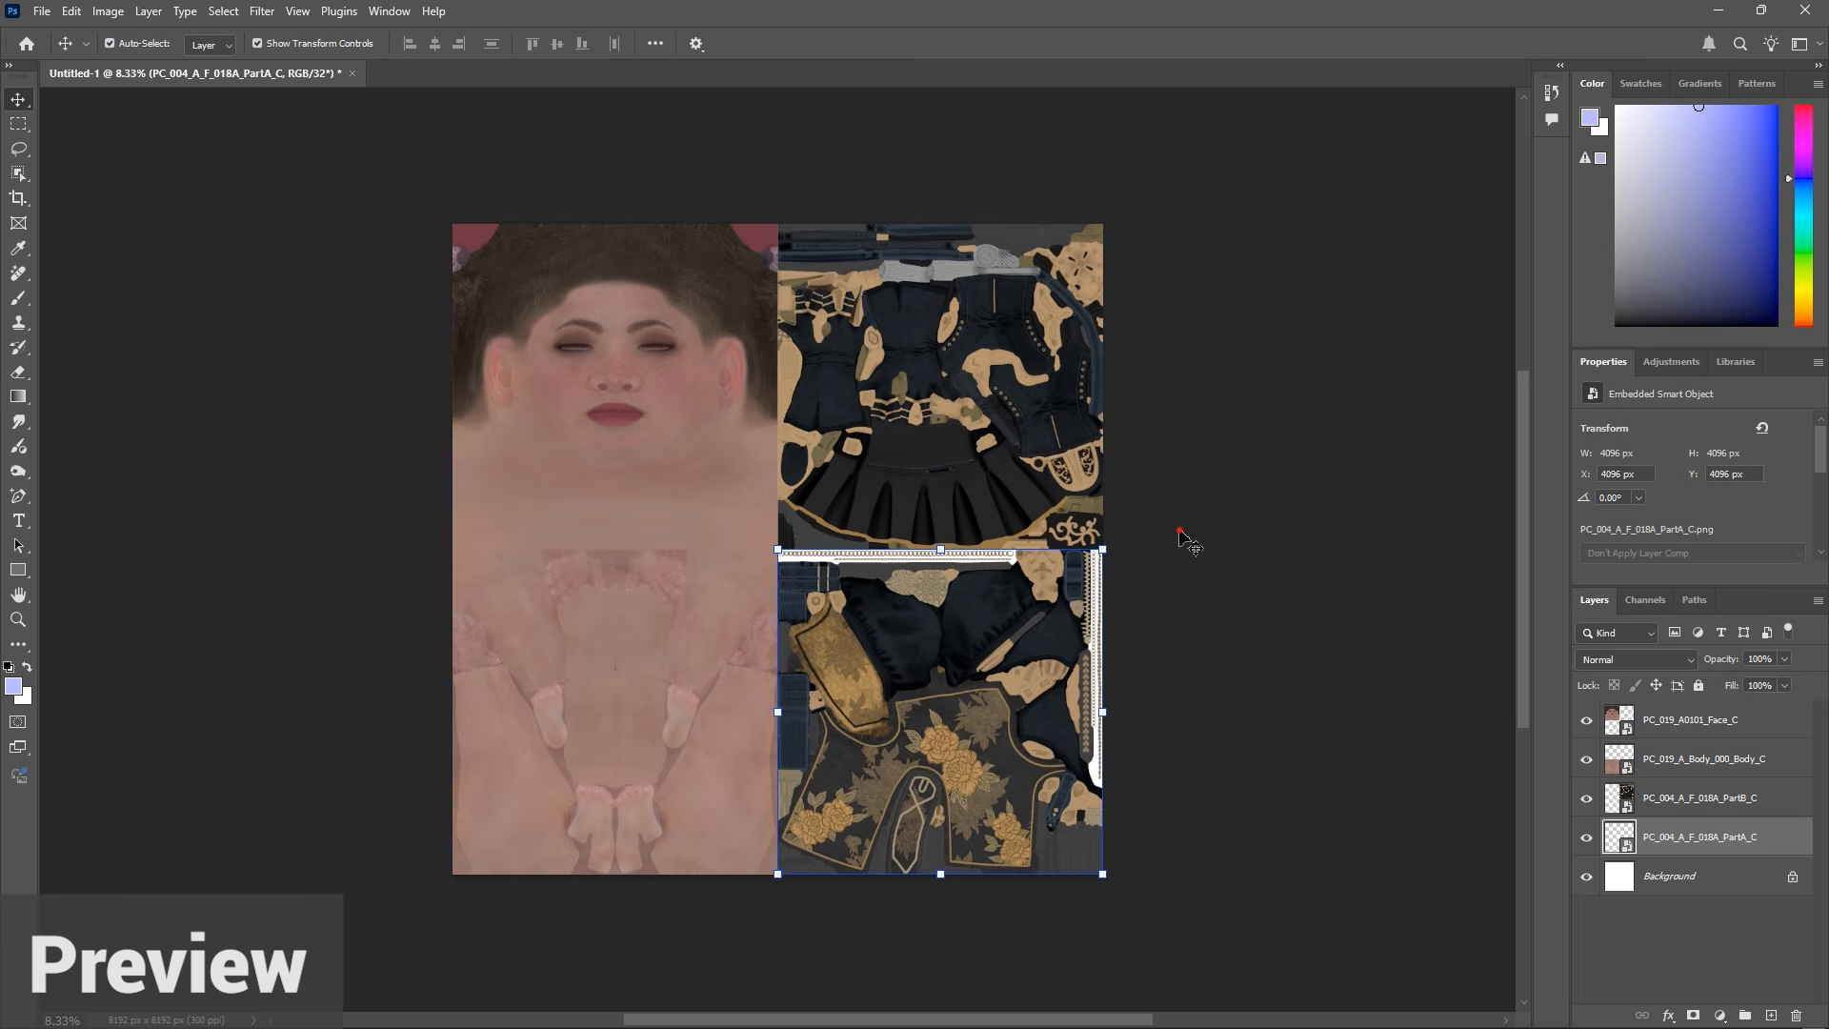
{"action": "left_click", "coordinate": [1180, 530]}
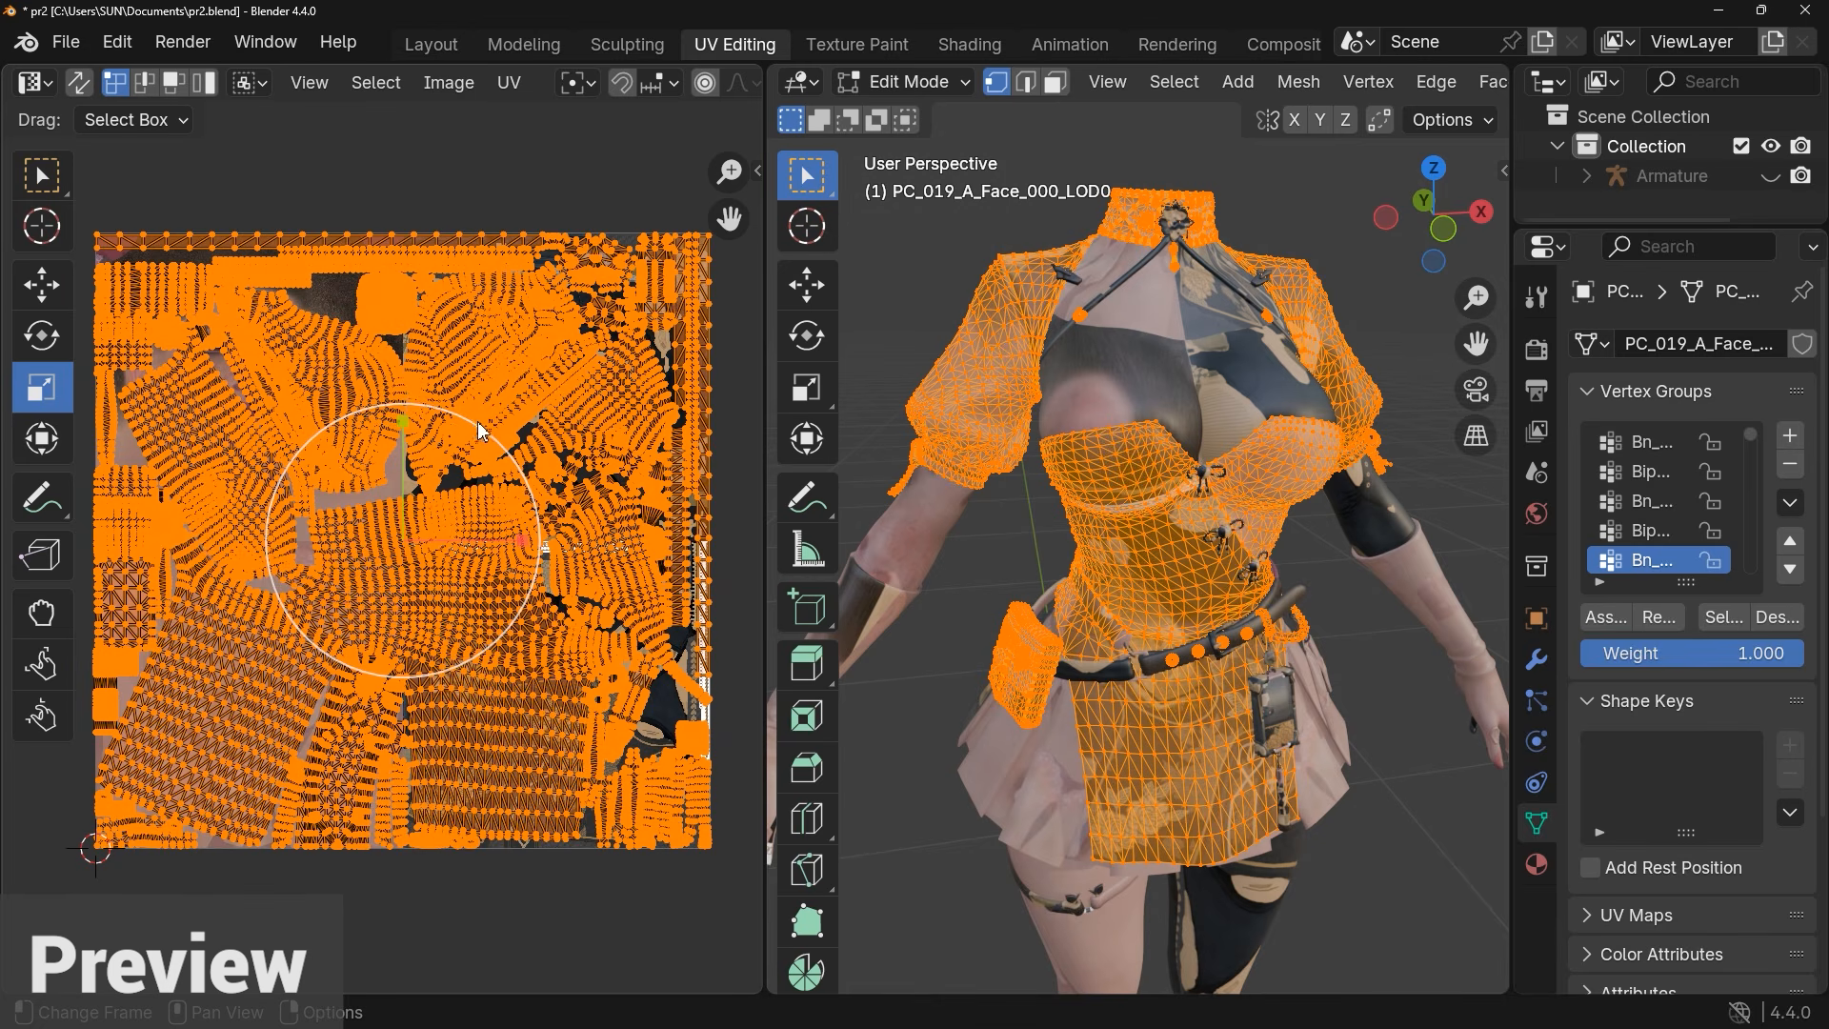
In Blender, scale the selected UVs and connect the Texture_D.png color output to the Principled BSDF Base Color
{"action": "key", "text": "s"}
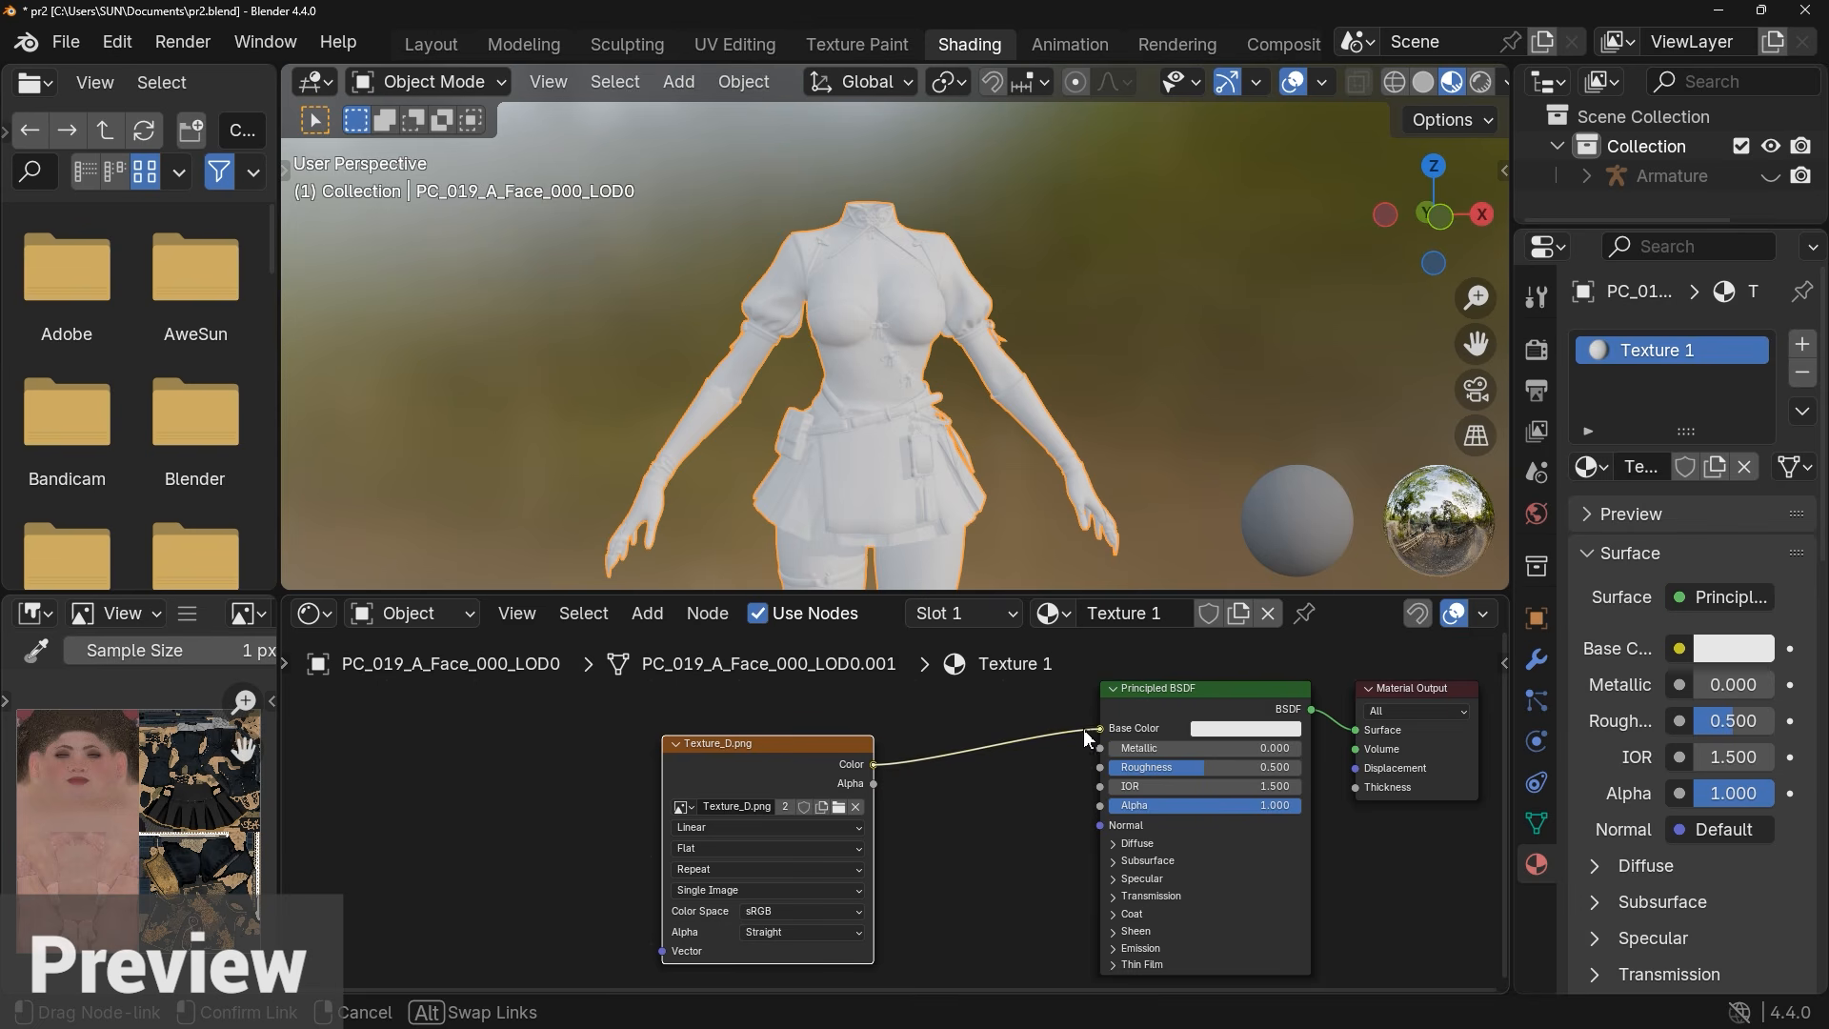
{"action": "left_click_drag", "start_coordinate": [1091, 727], "coordinate": [1092, 727]}
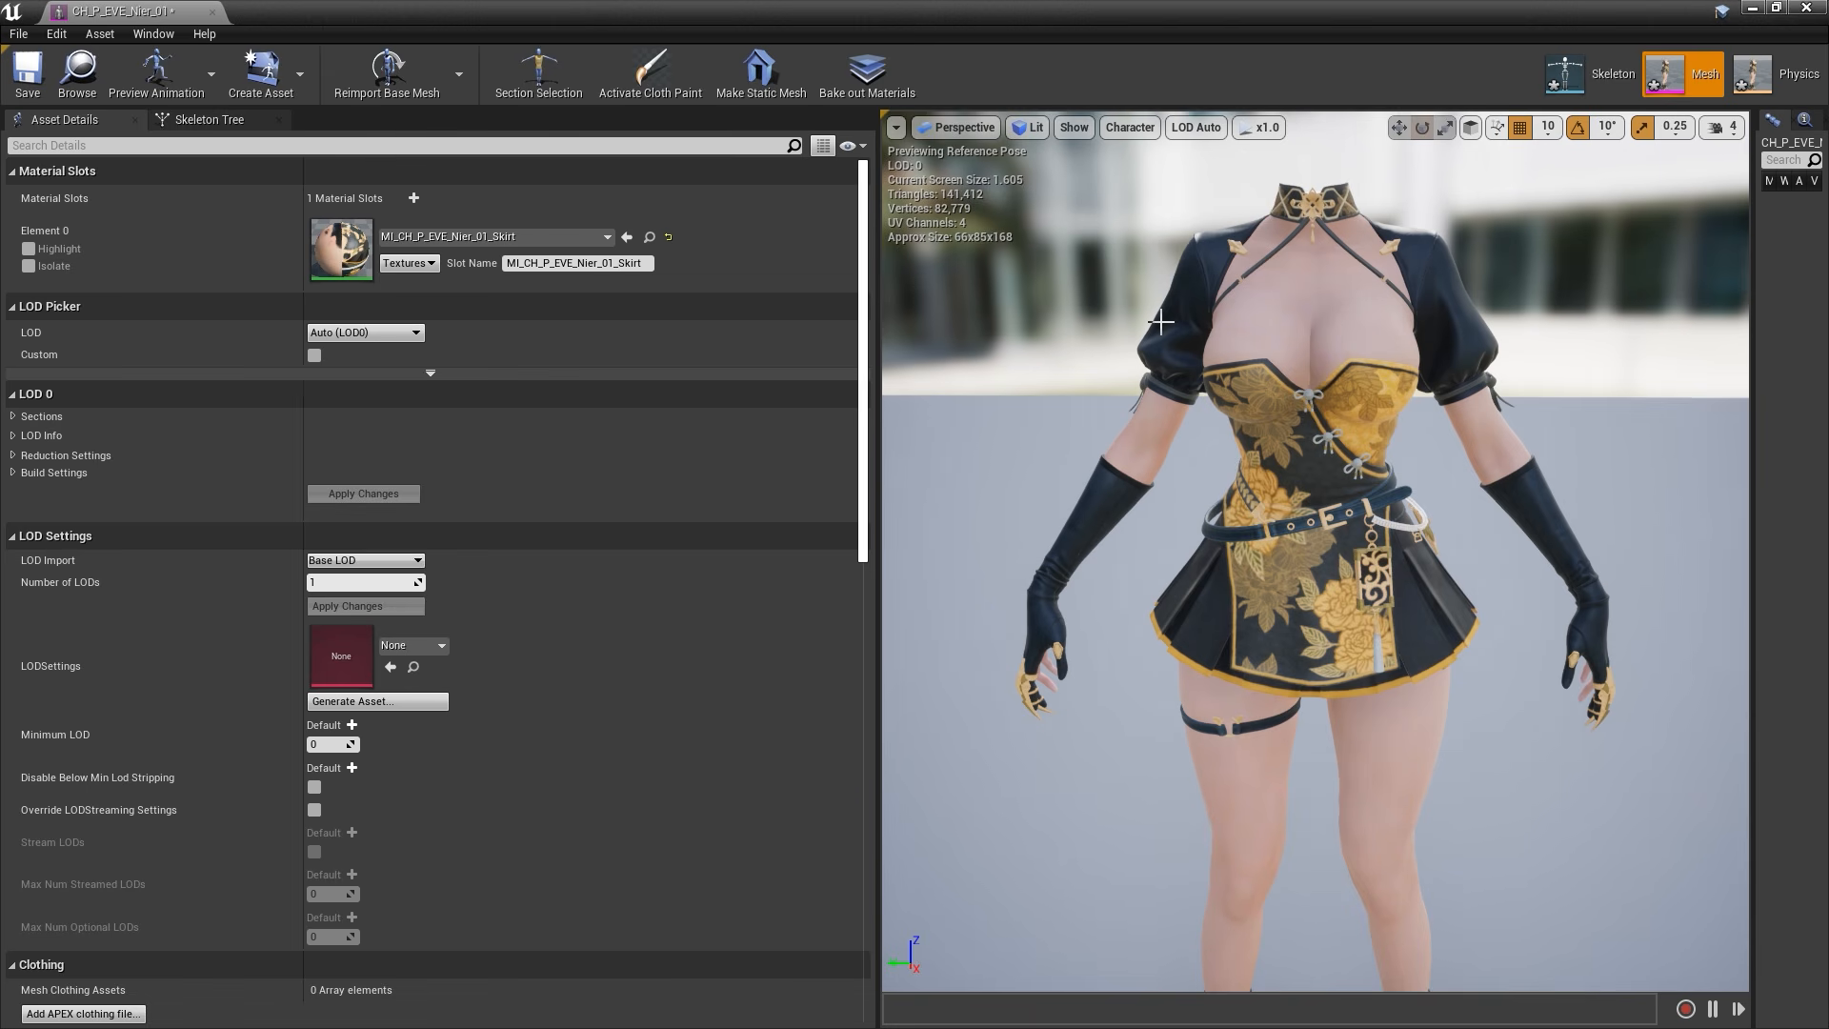
Toggle the highlight of mesh material Element 0 in Unreal Editor, and rotate the character in the game to inspect the replaced suit
{"action": "left_click", "coordinate": [29, 250]}
{"action": "left_click", "coordinate": [29, 250]}
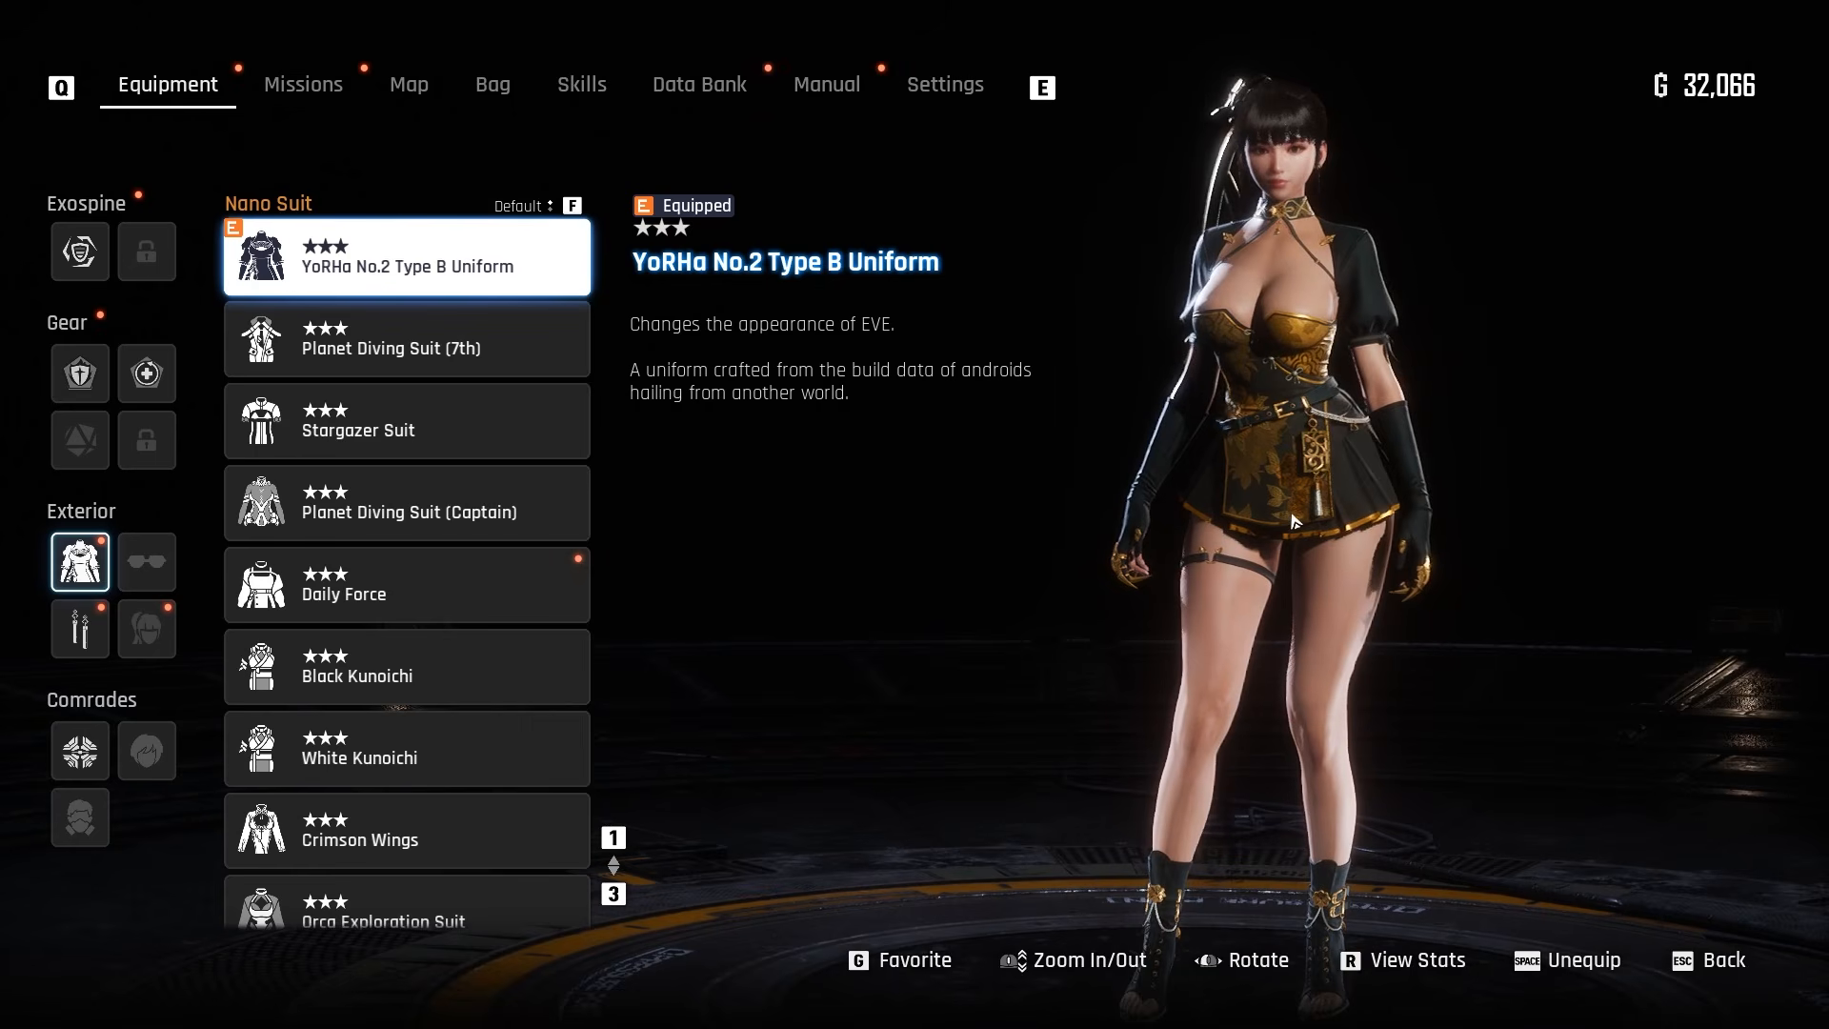
{"action": "left_click_drag", "start_coordinate": [1123, 557], "coordinate": [1439, 557]}
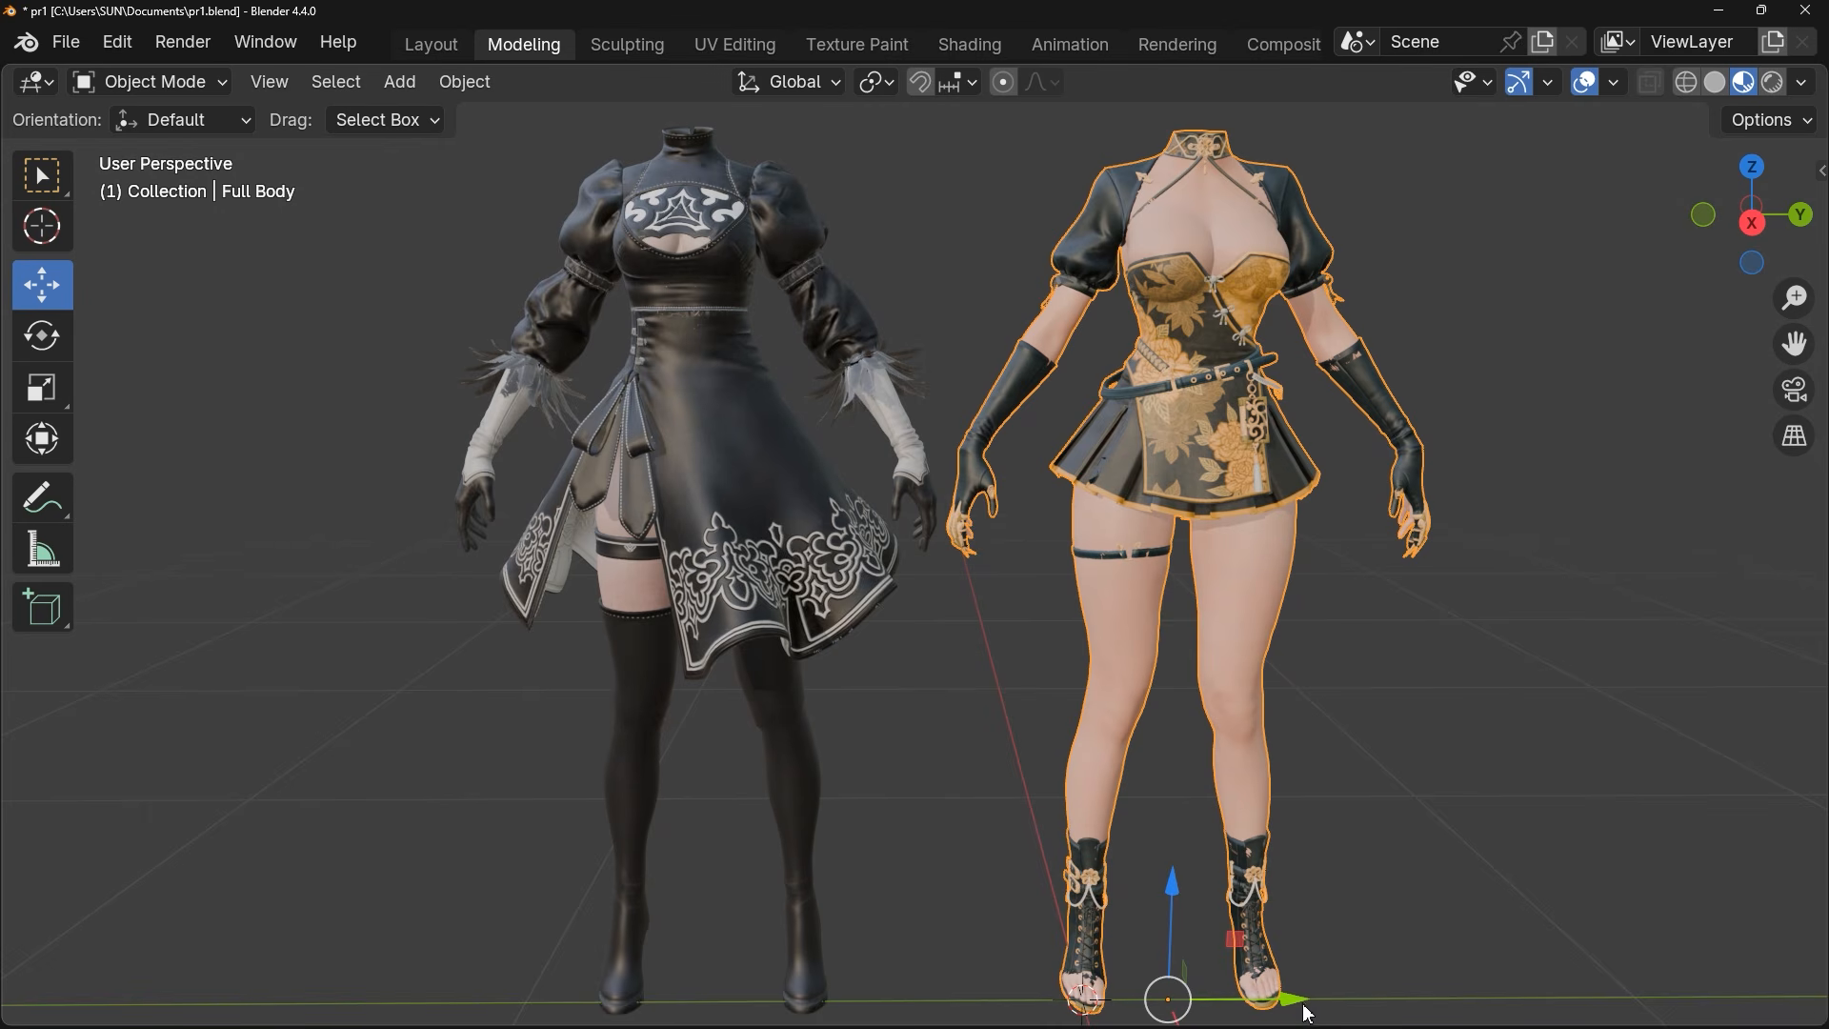
In Blender, move the new full-body model along the Y axis toward the original model
{"action": "left_click_drag", "start_coordinate": [1263, 1002], "coordinate": [830, 965]}
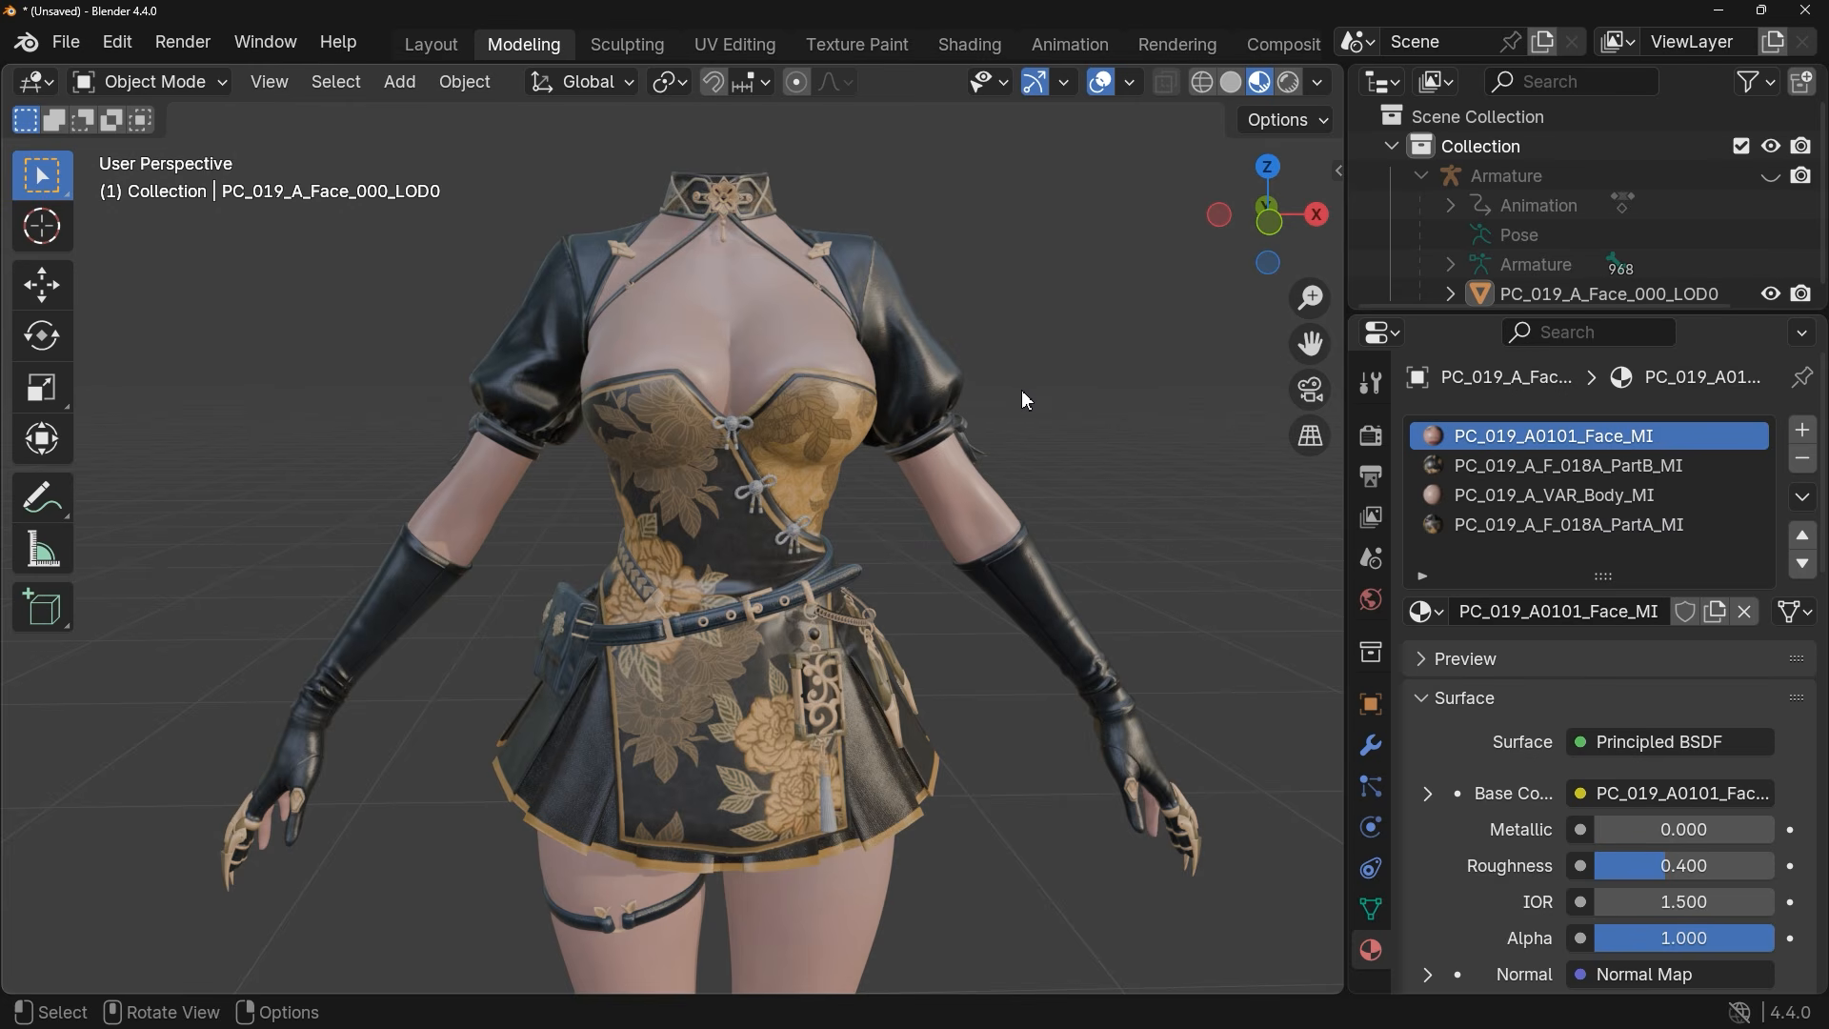
Unlink the Face, PartB, VAR_Body and PartA materials from all four slots of the PC_019_A_Face_000_LOD0 model
{"action": "left_click", "coordinate": [1744, 612]}
{"action": "left_click", "coordinate": [1699, 465]}
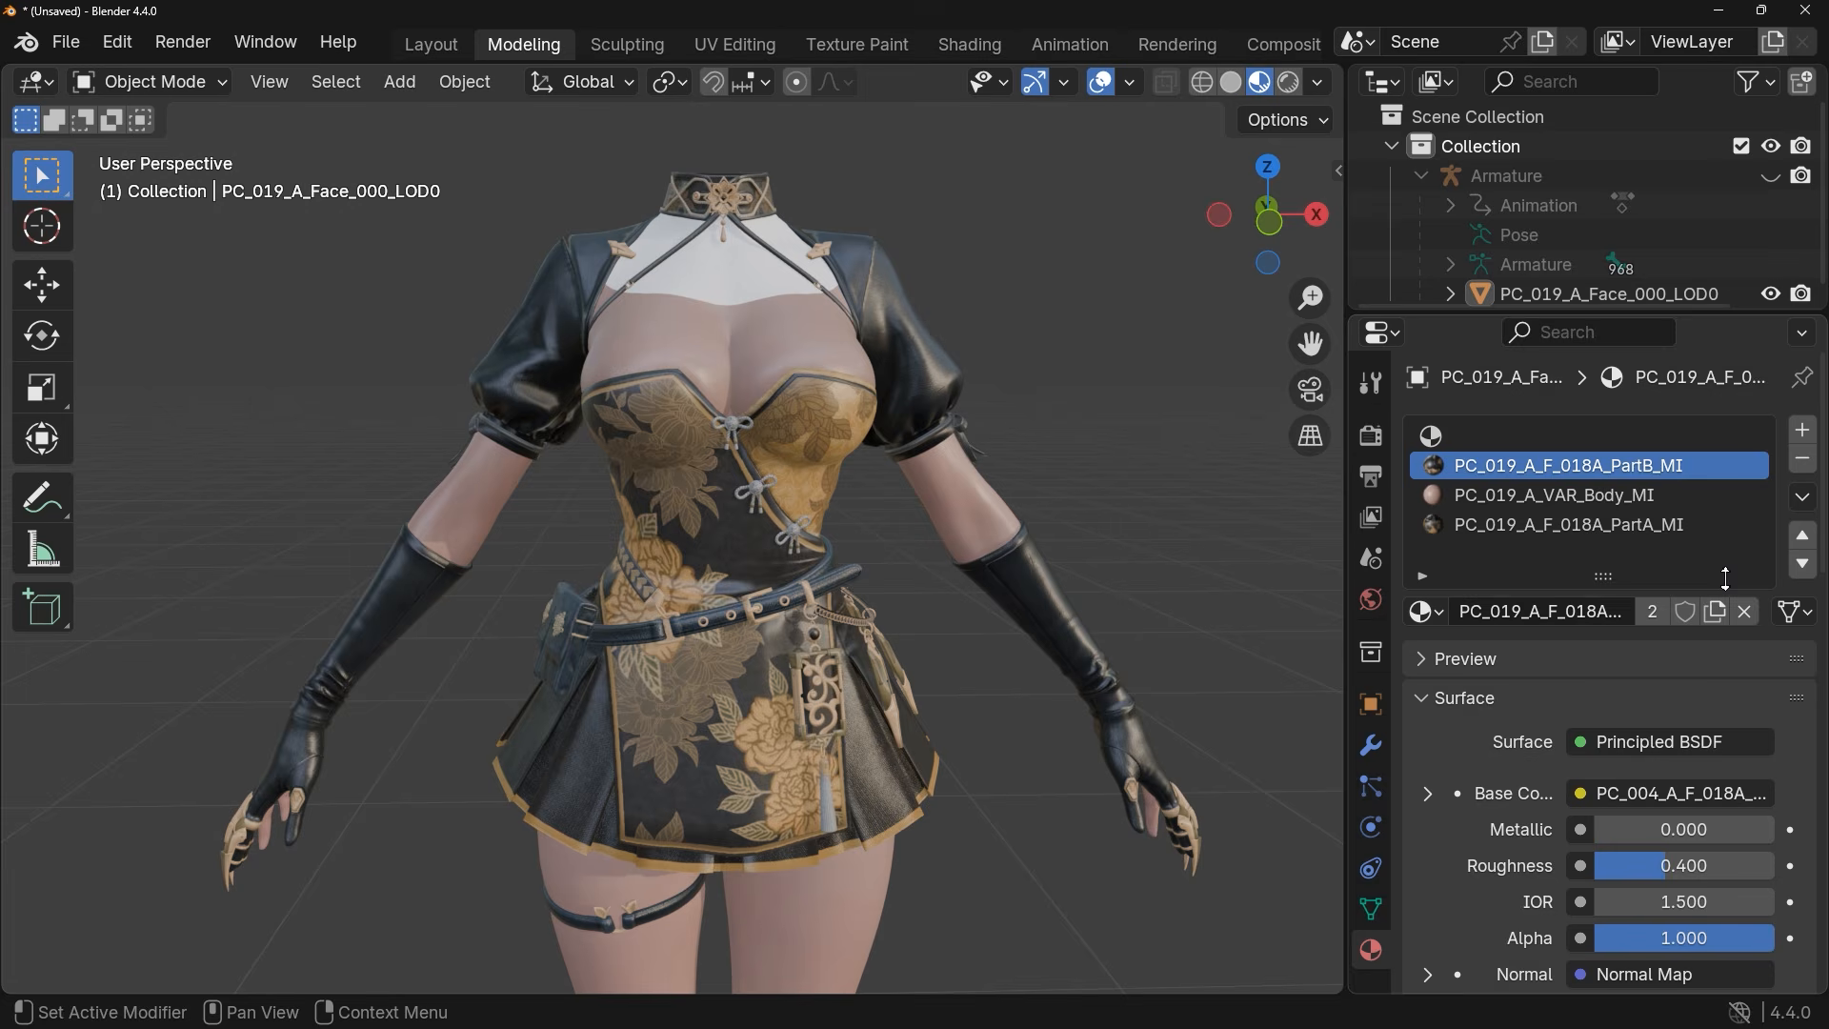
{"action": "left_click", "coordinate": [1744, 611]}
{"action": "left_click", "coordinate": [1699, 496]}
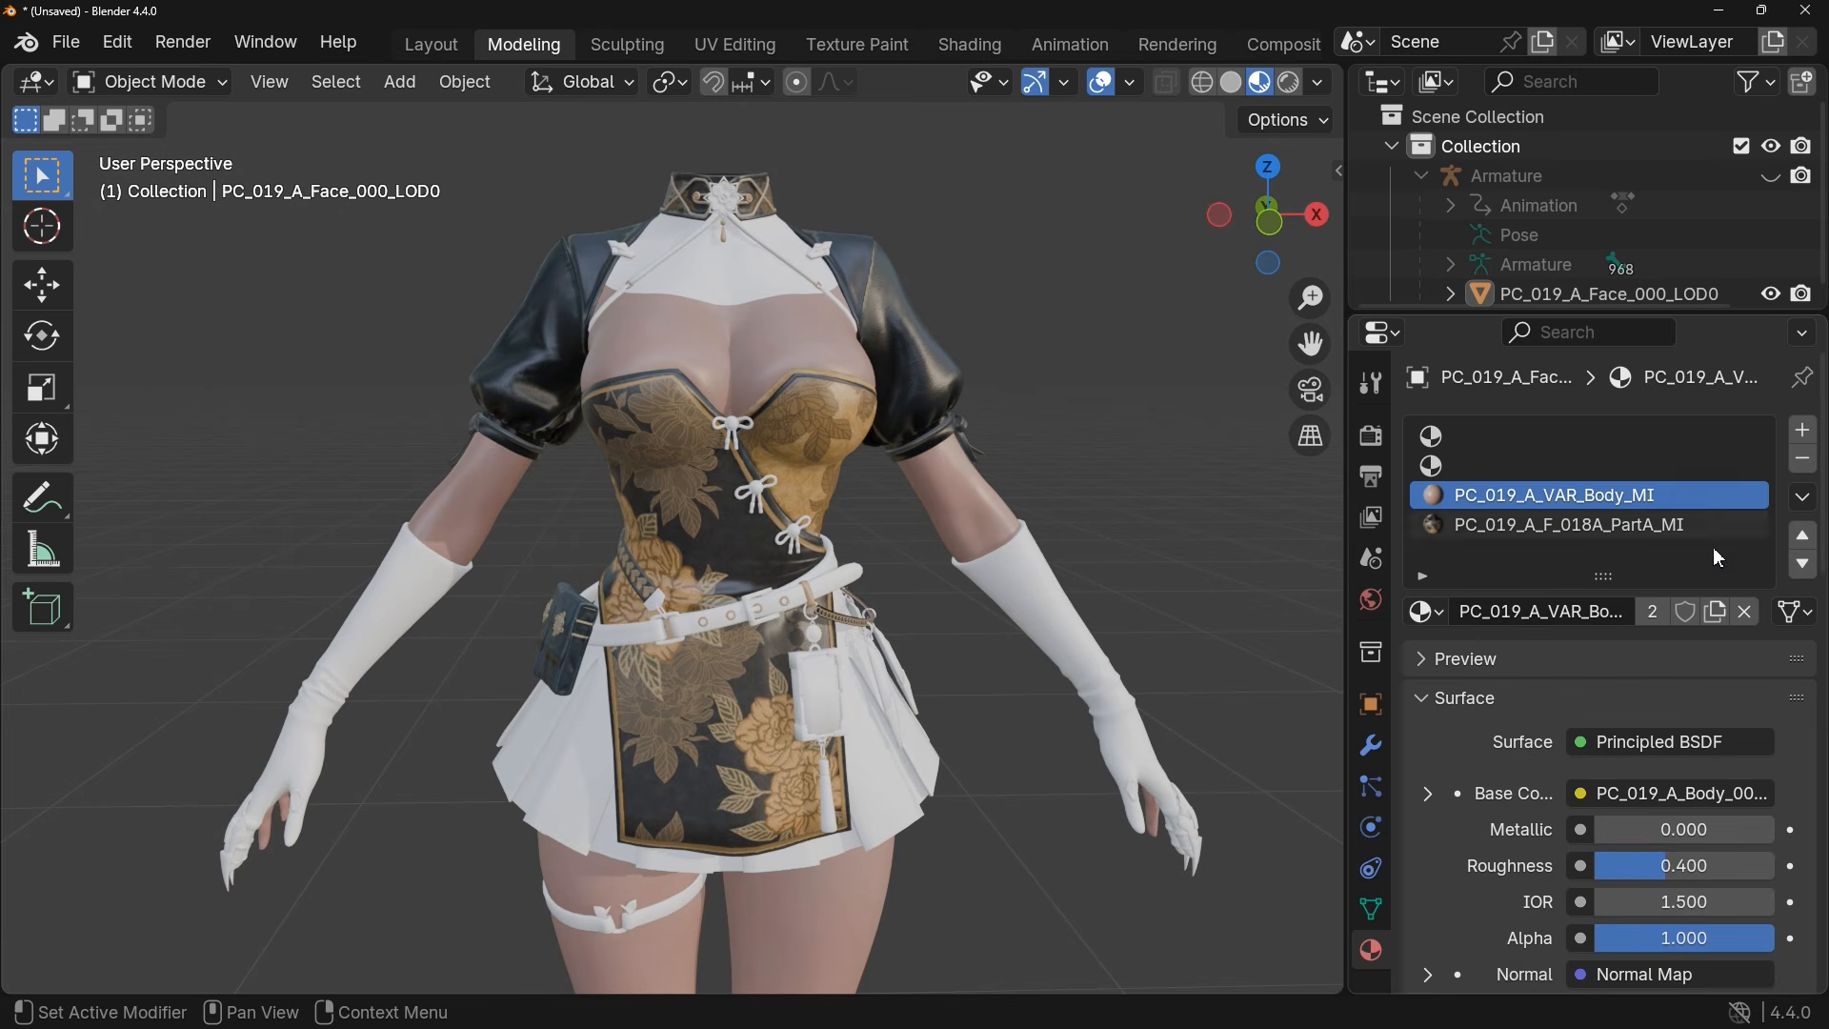
{"action": "left_click", "coordinate": [1746, 615]}
{"action": "left_click", "coordinate": [1705, 524]}
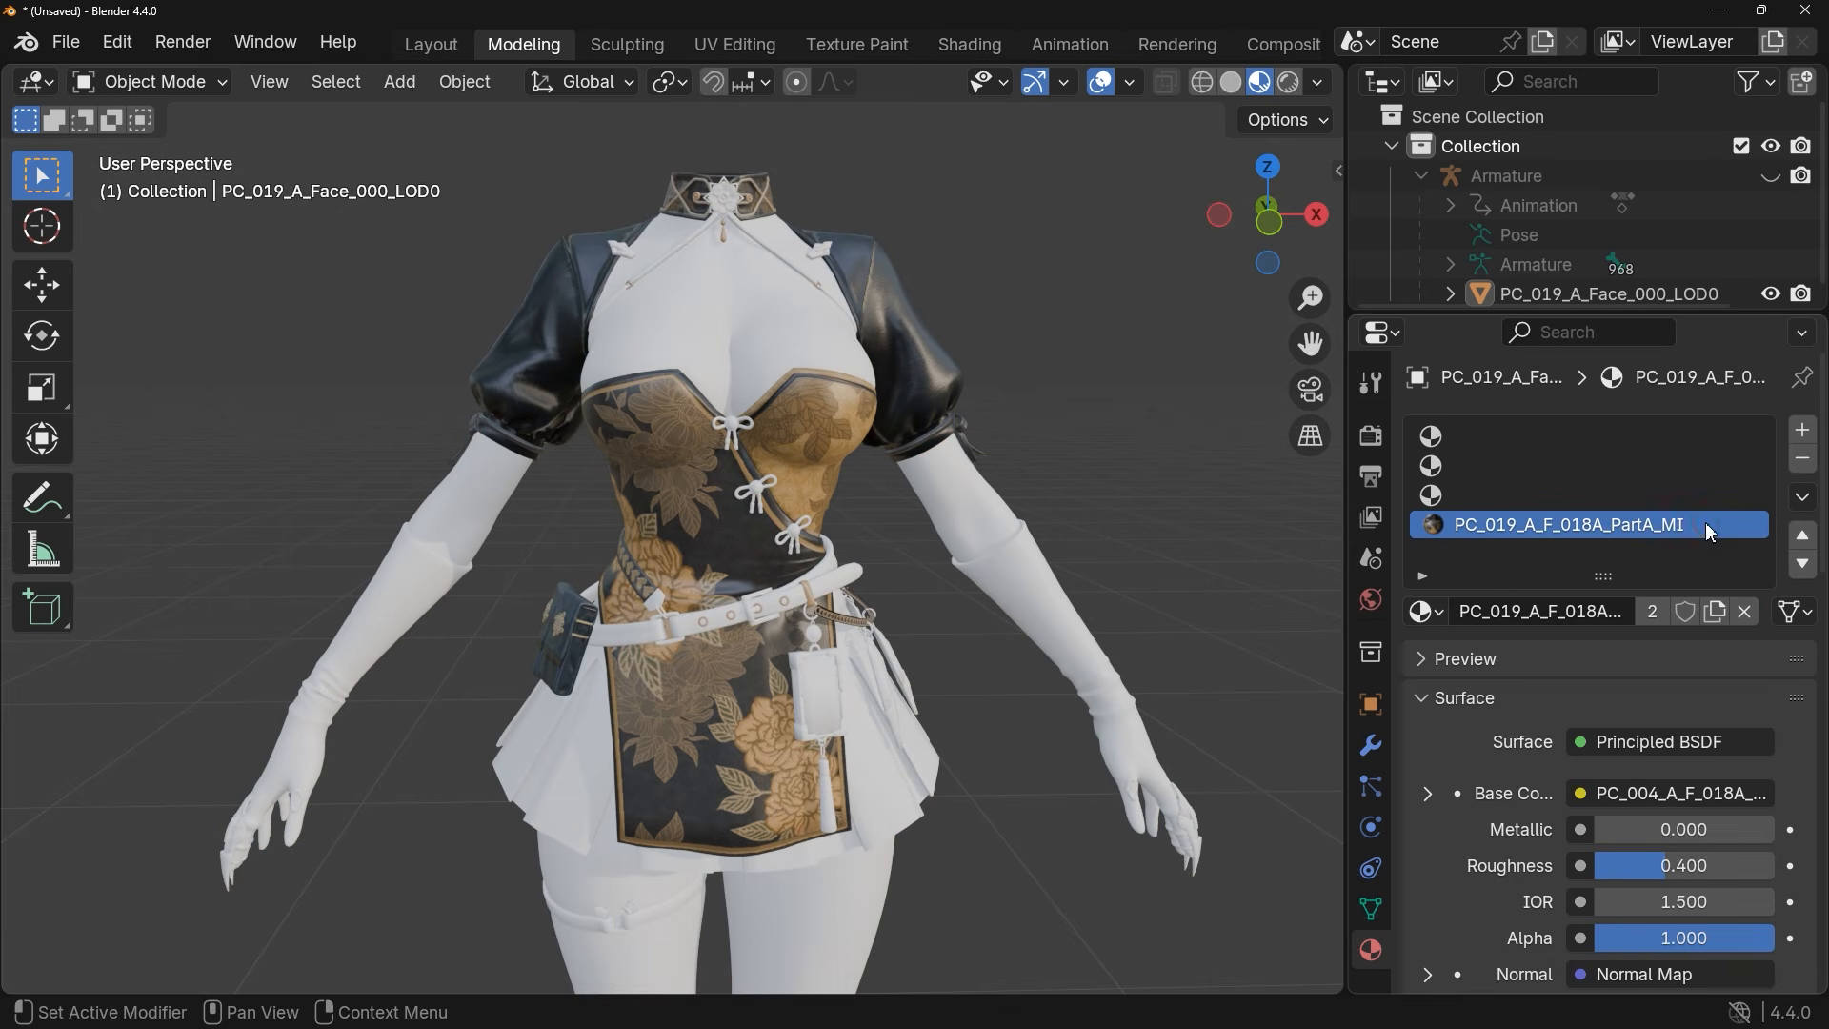
{"action": "left_click", "coordinate": [1745, 613]}
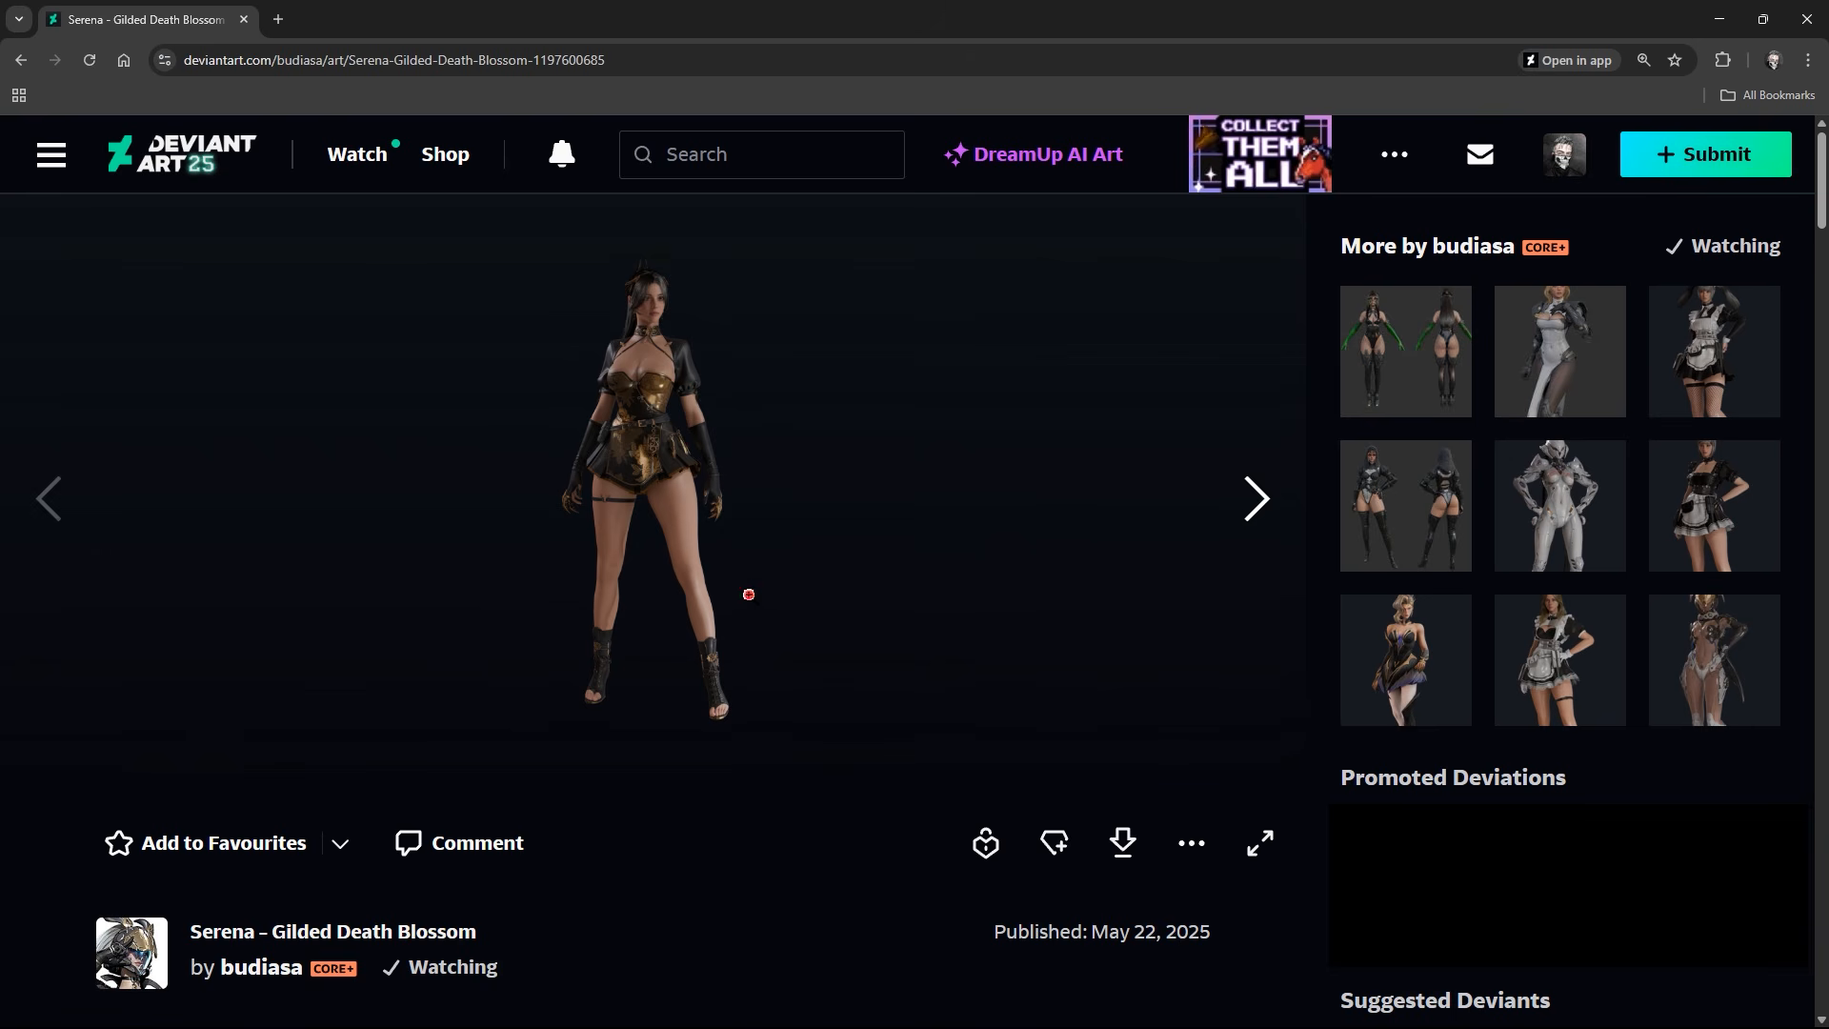
Switch to the browser and enlarge the Serena - Gilded Death Blossom artwork on DeviantArt to examine the model
{"action": "left_click", "coordinate": [749, 594]}
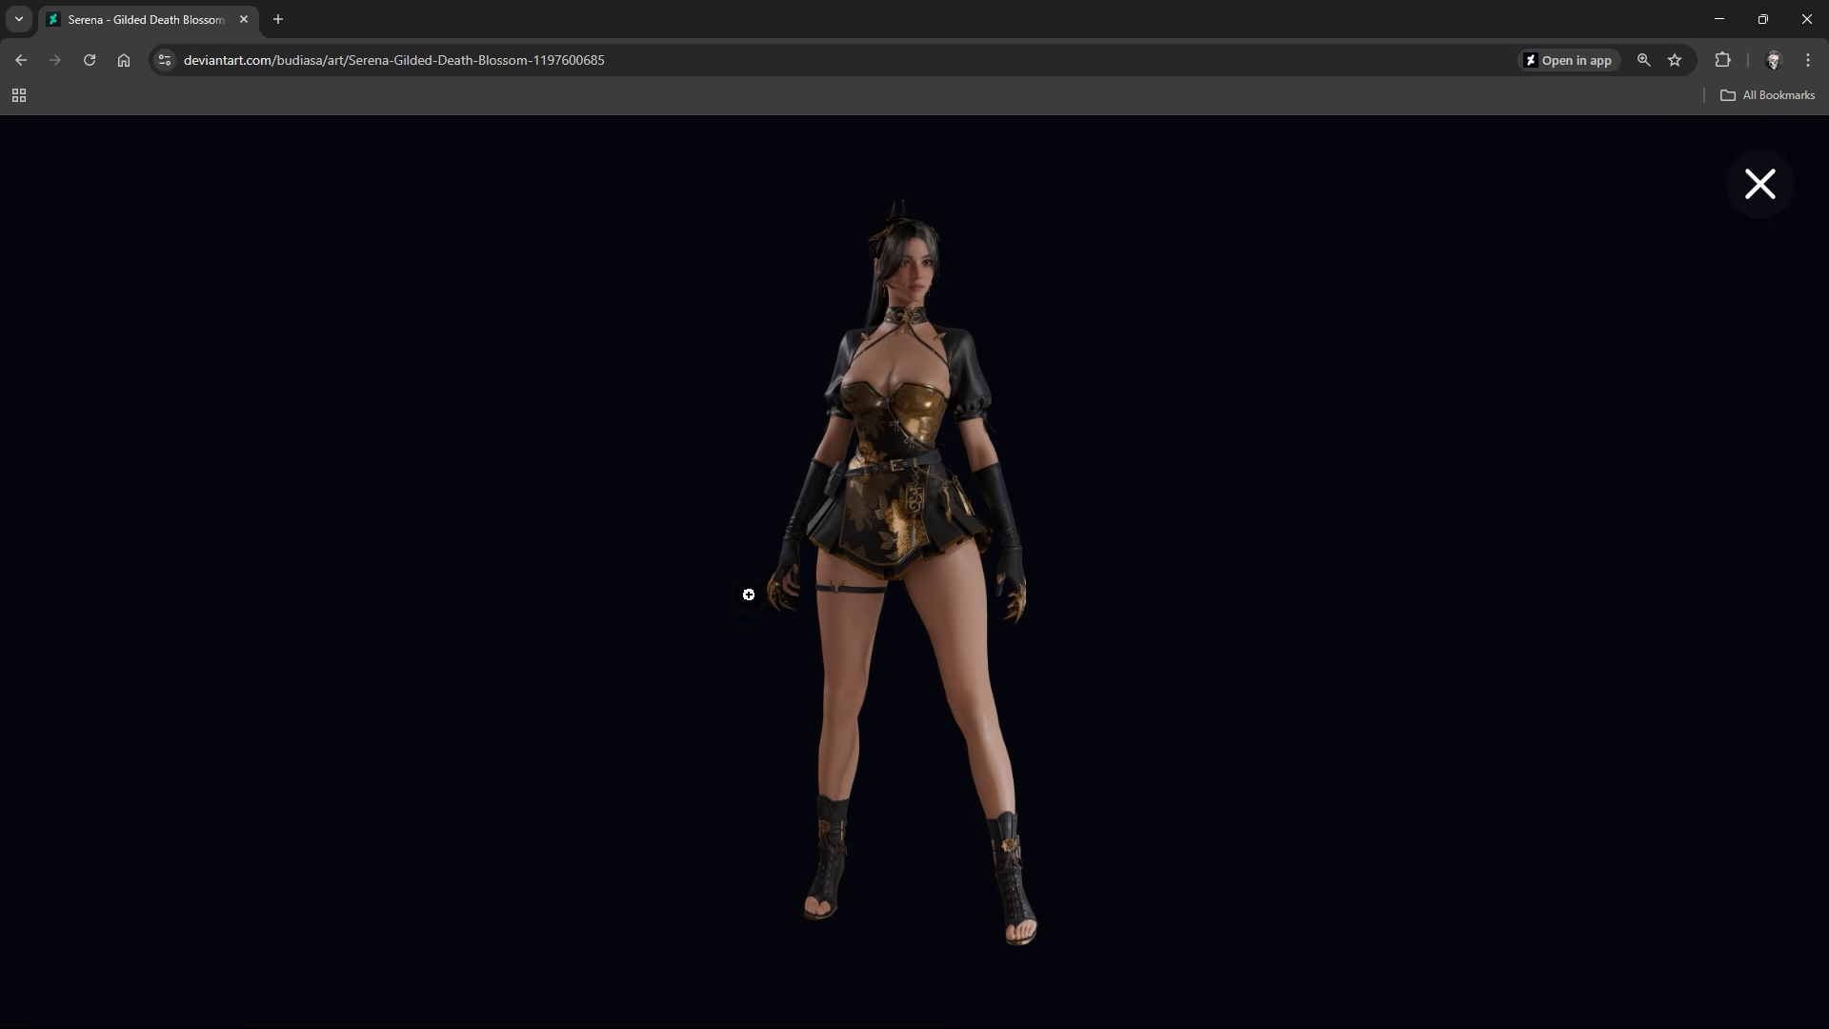
{"action": "left_click", "coordinate": [935, 626]}
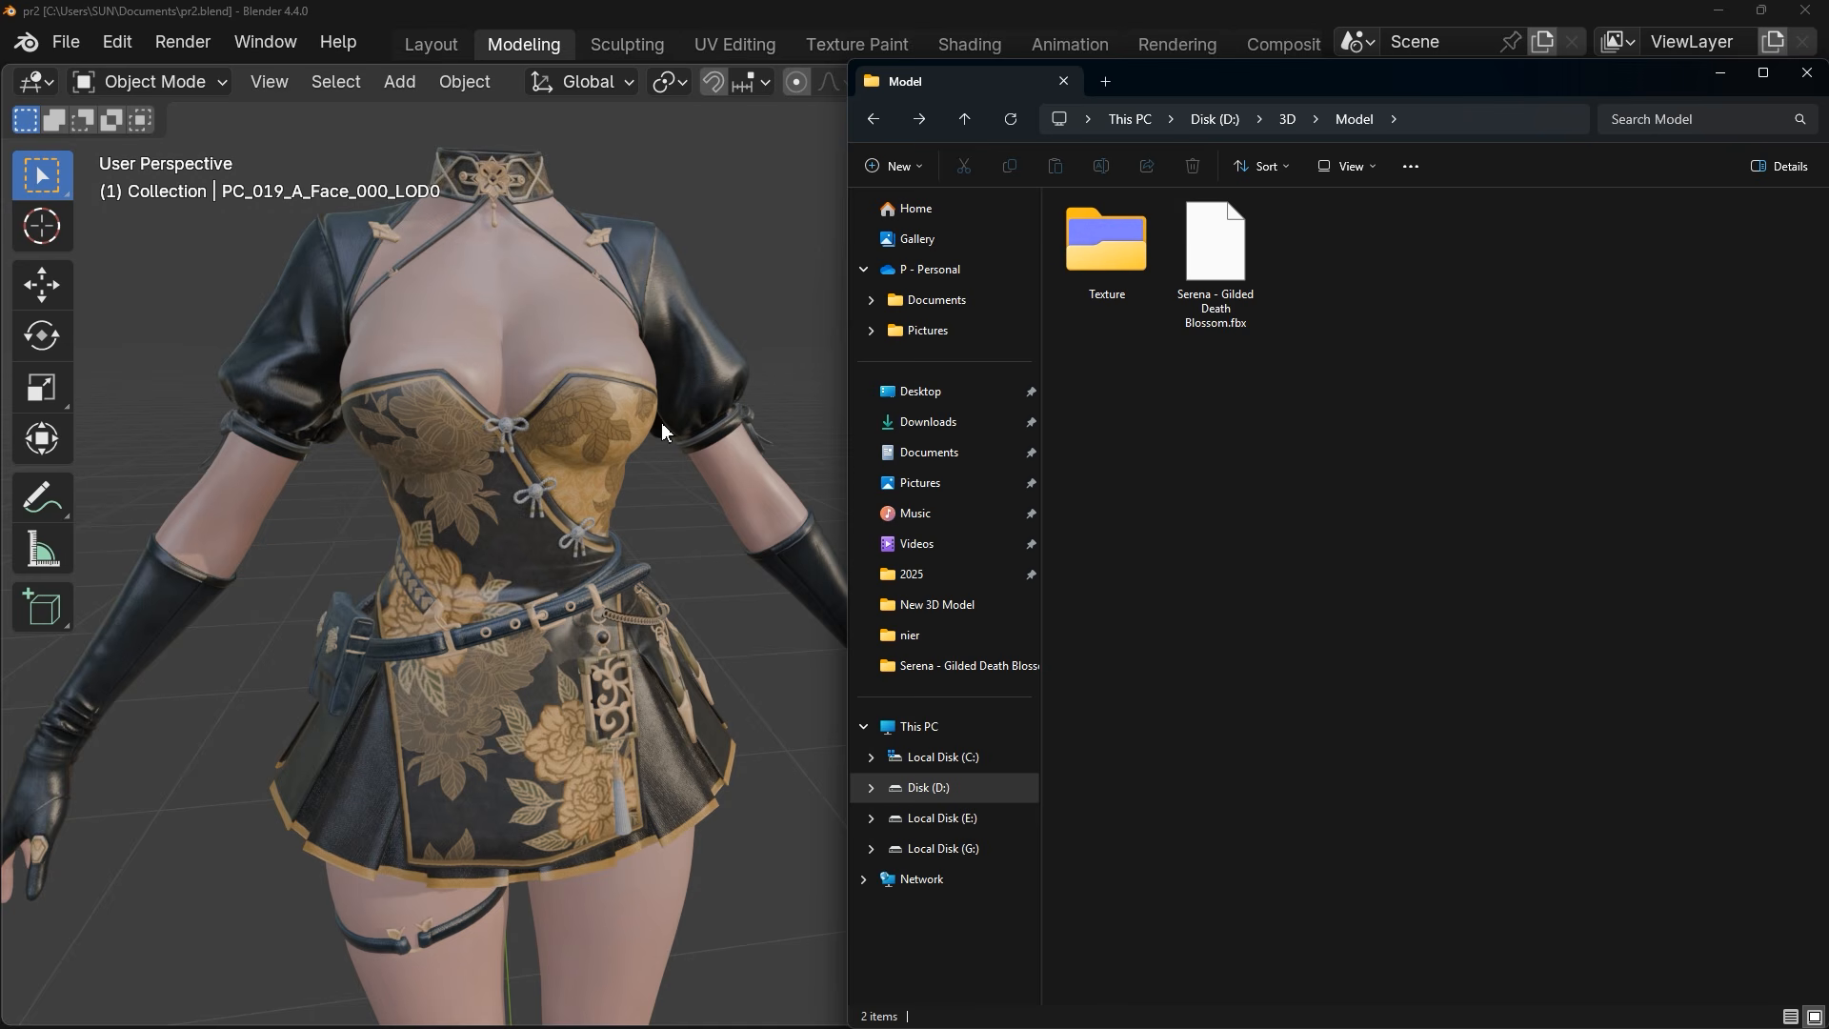
In File Explorer, check the Serena - Gilded Death Blossom.fbx file and open the Texture folder beside it
{"action": "left_click_drag", "start_coordinate": [1082, 369], "coordinate": [1267, 291]}
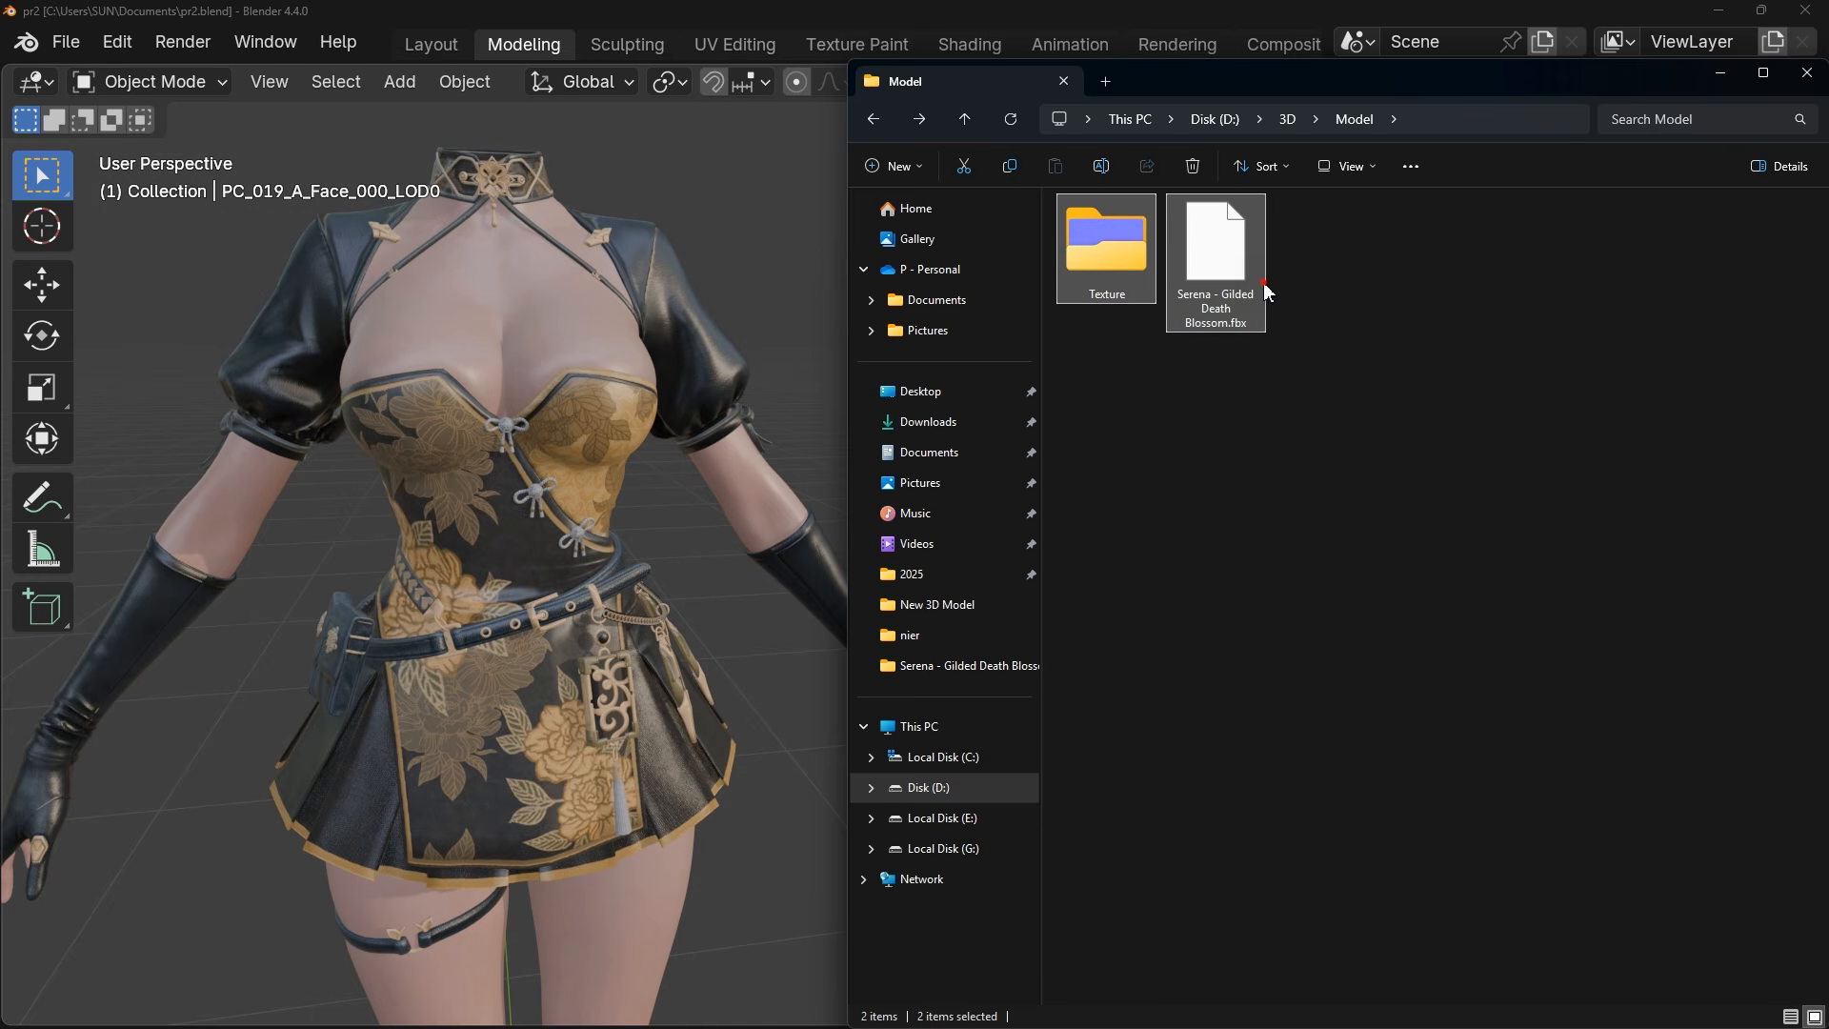
{"action": "left_click", "coordinate": [1255, 305]}
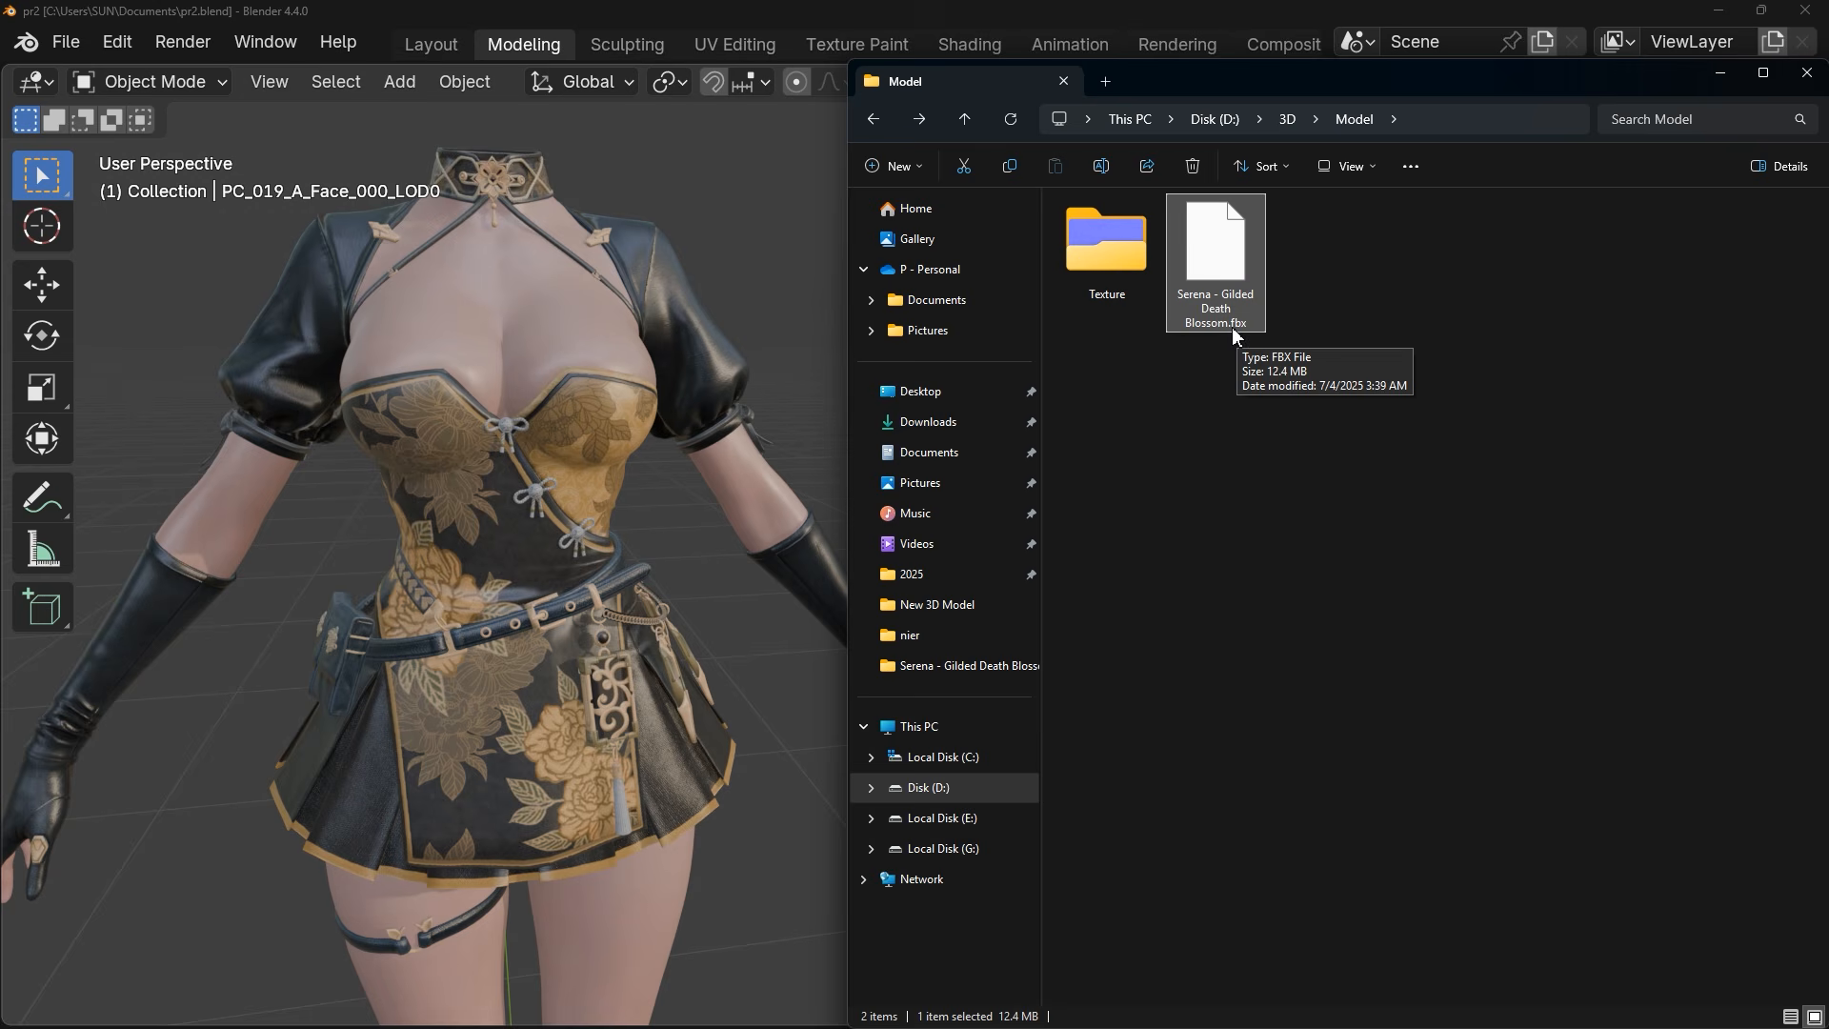
{"action": "left_click", "coordinate": [1135, 282]}
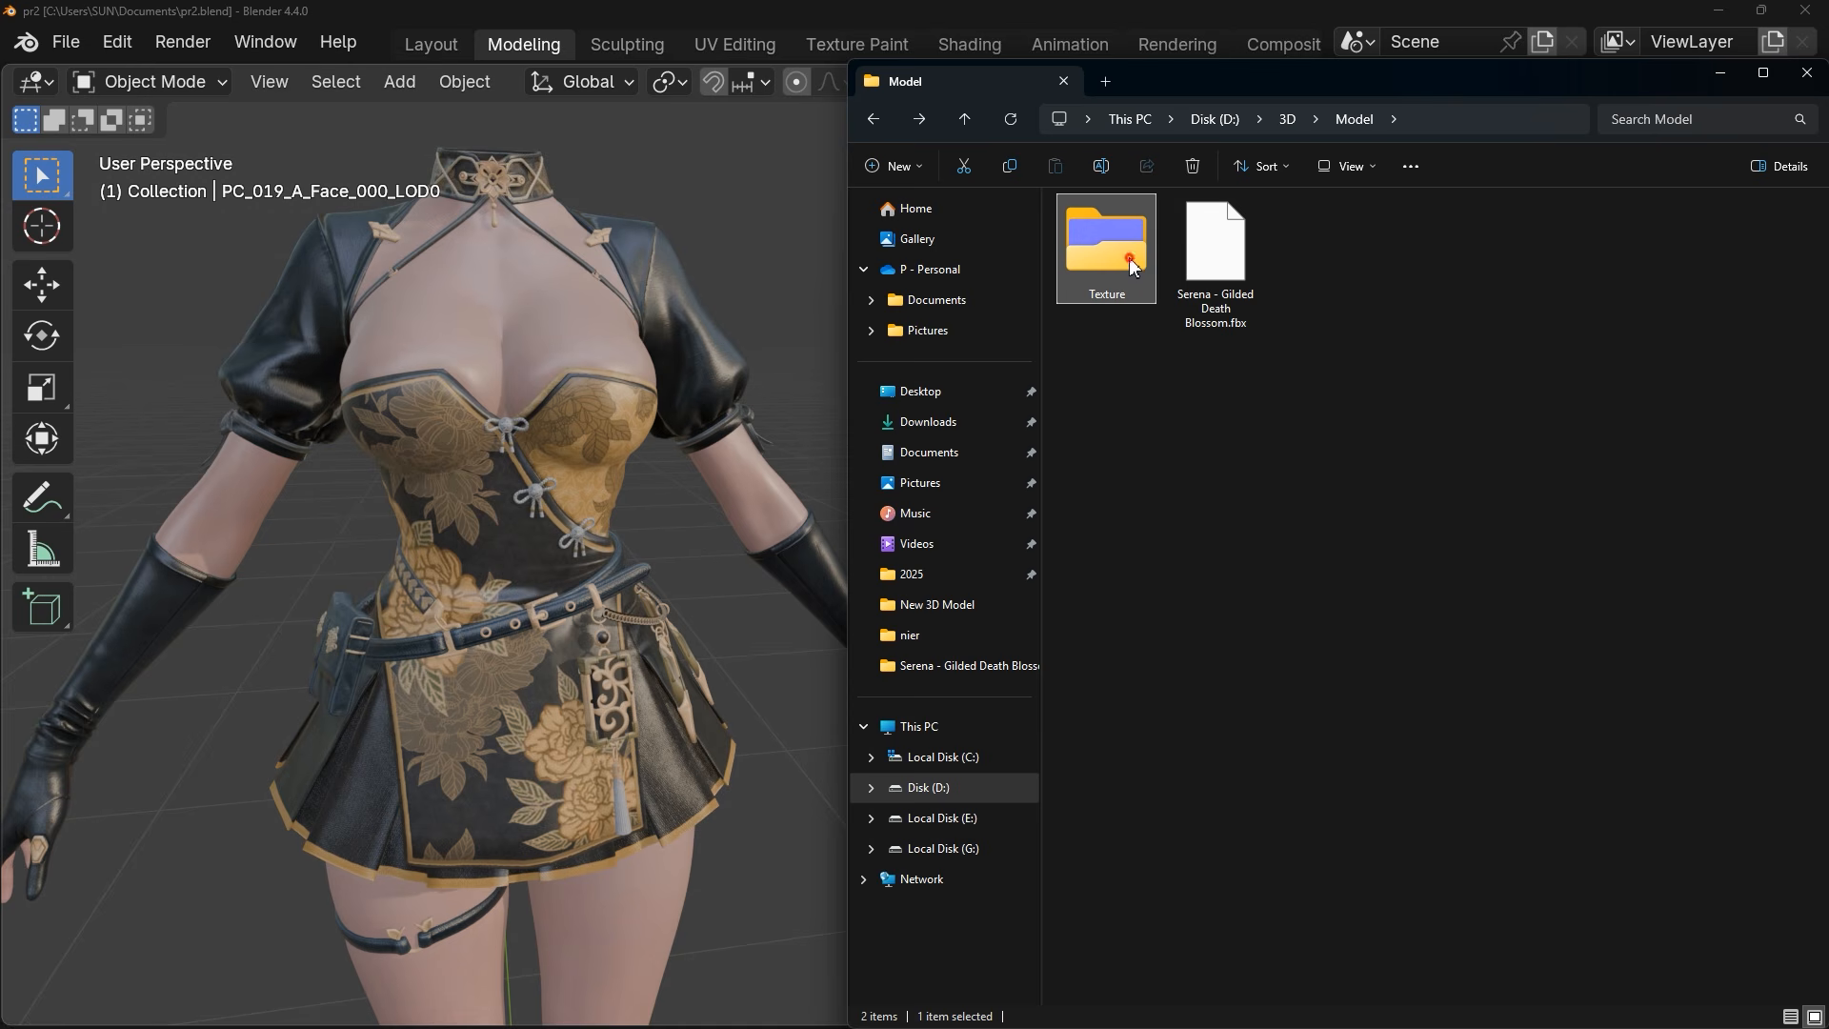
{"action": "double_click", "coordinate": [1129, 257]}
Look through the color and normal map PNG files for the outfit parts, body and face in the Texture folder
{"action": "left_click_drag", "start_coordinate": [1185, 742], "coordinate": [1697, 324]}
{"action": "left_click", "coordinate": [1187, 297]}
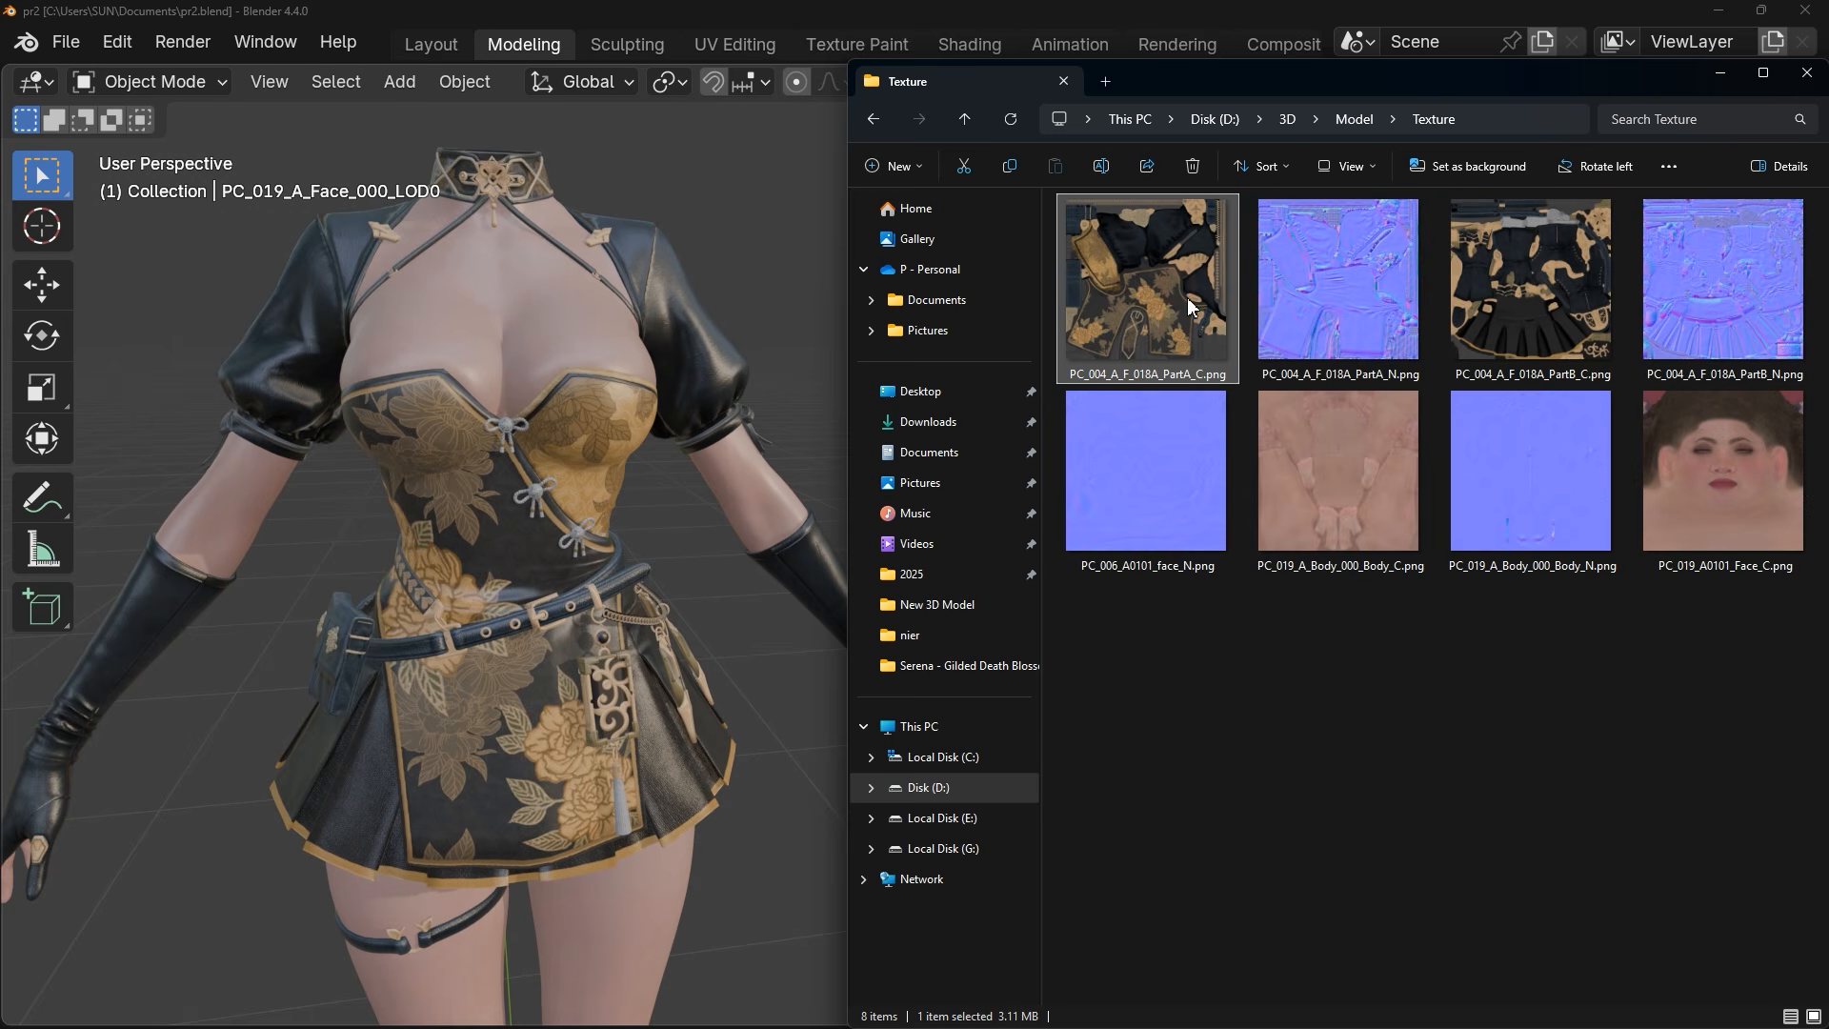
{"action": "left_click", "coordinate": [1508, 341]}
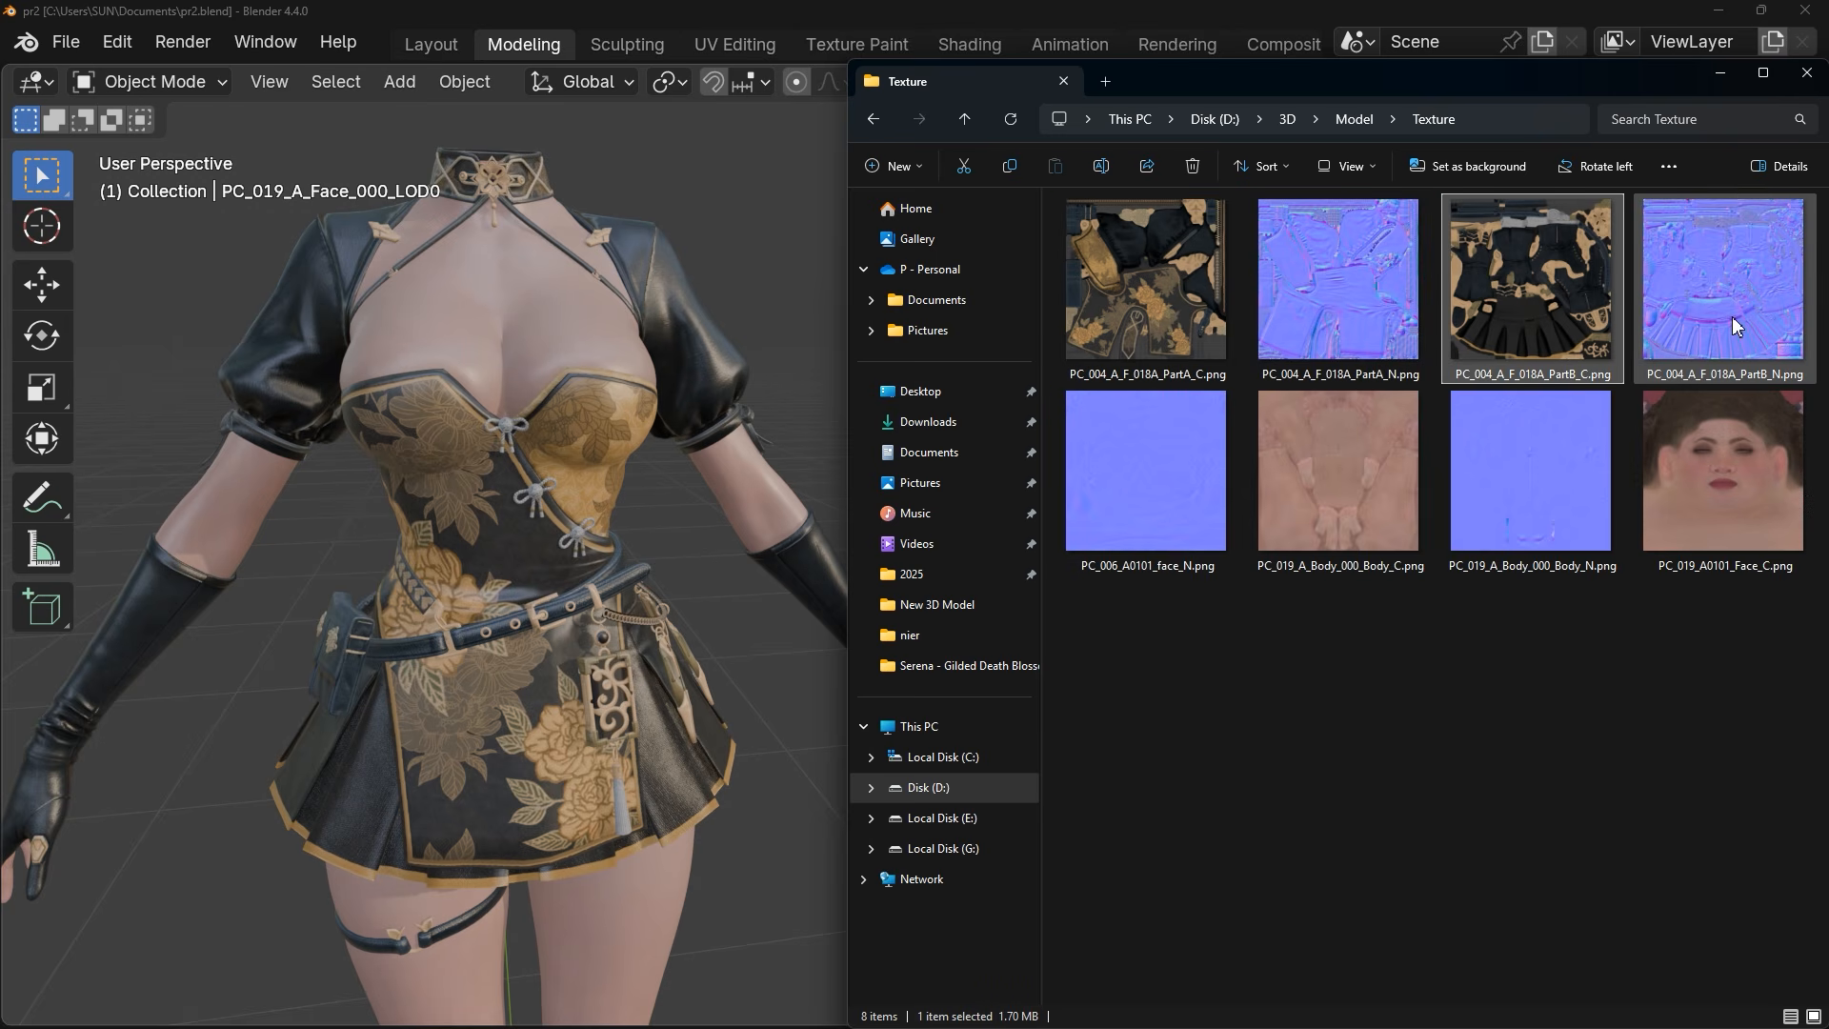
{"action": "left_click", "coordinate": [1192, 497]}
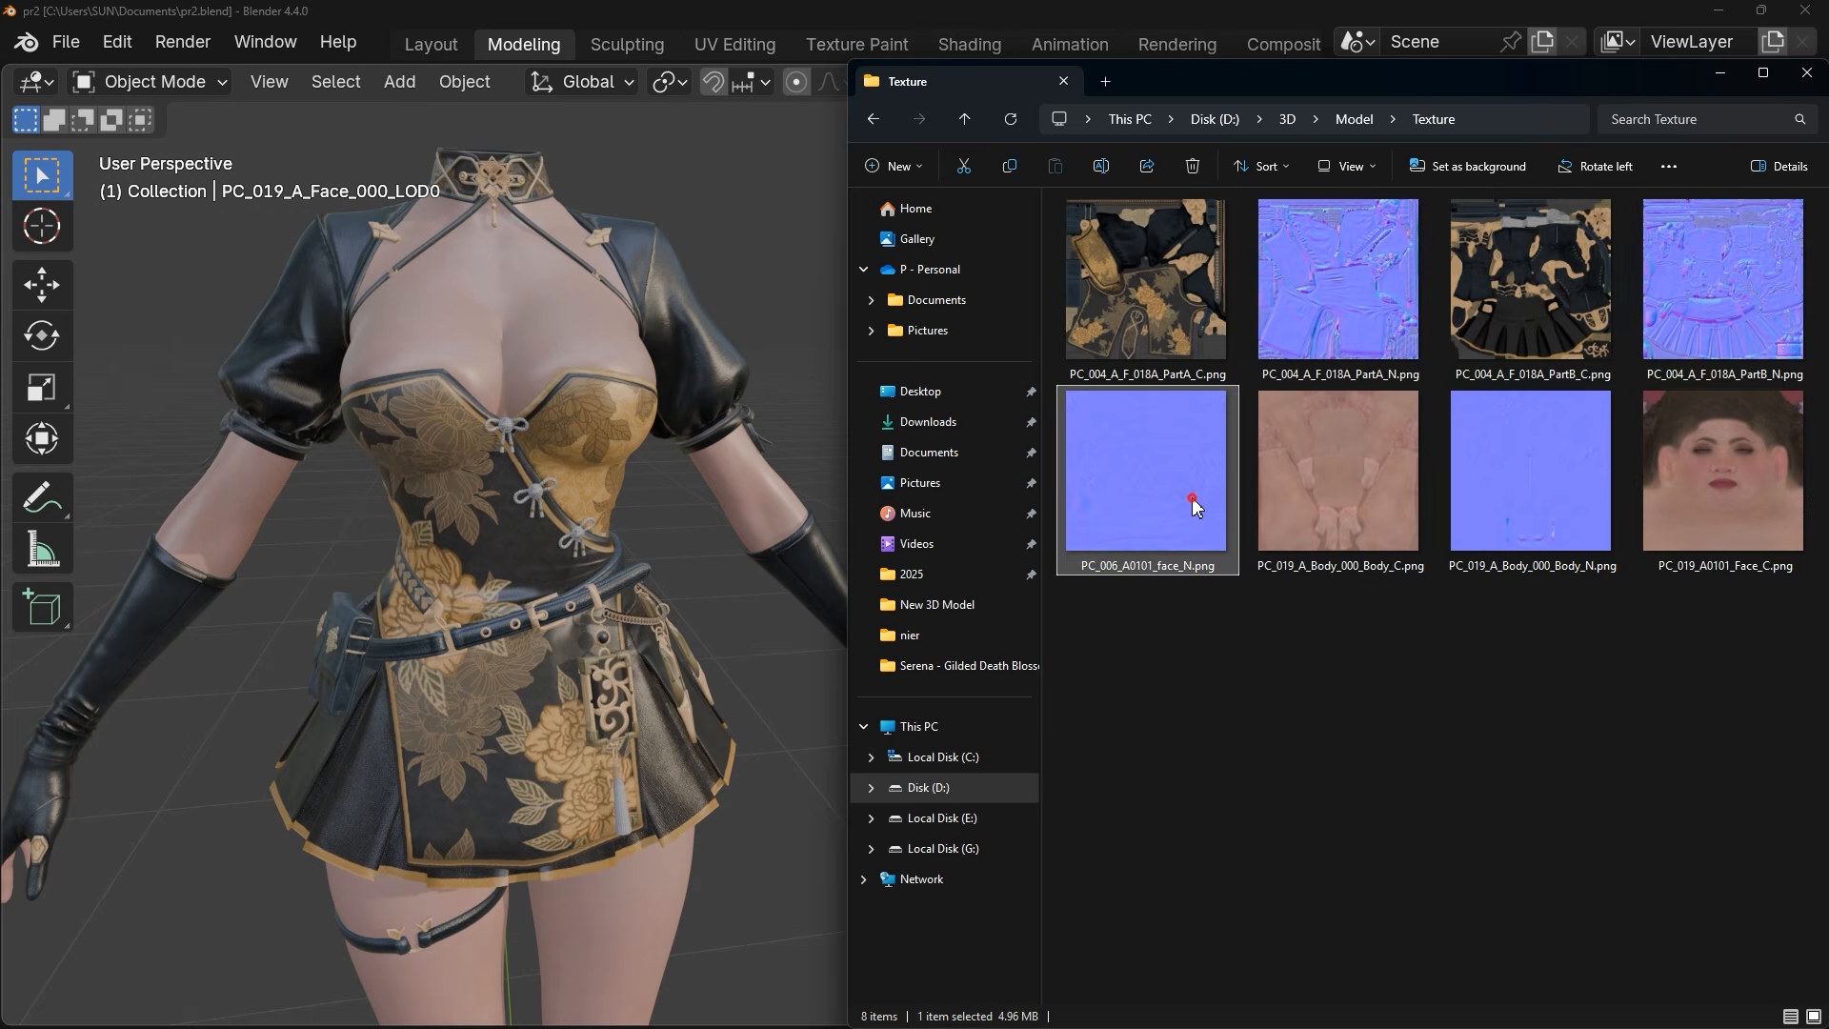
{"action": "left_click", "coordinate": [1457, 533]}
{"action": "left_click", "coordinate": [1690, 512], "text": "ctrl"}
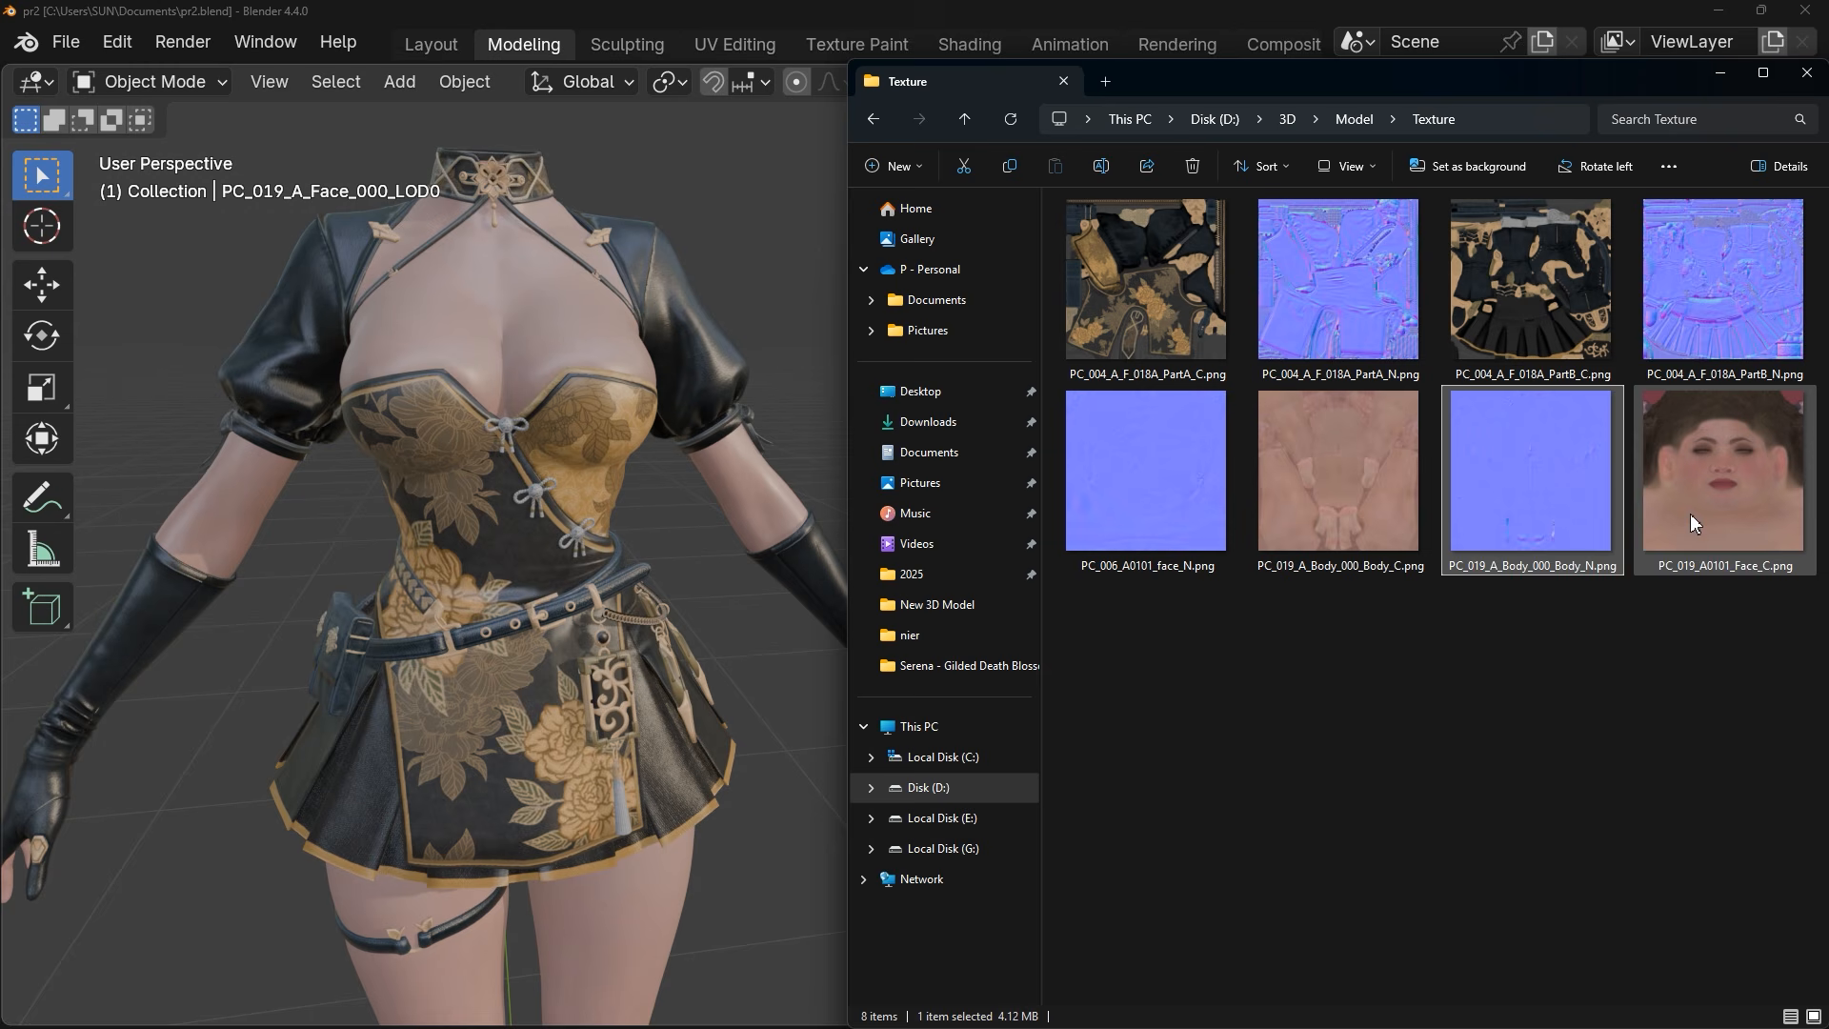
{"action": "left_click", "coordinate": [1251, 698]}
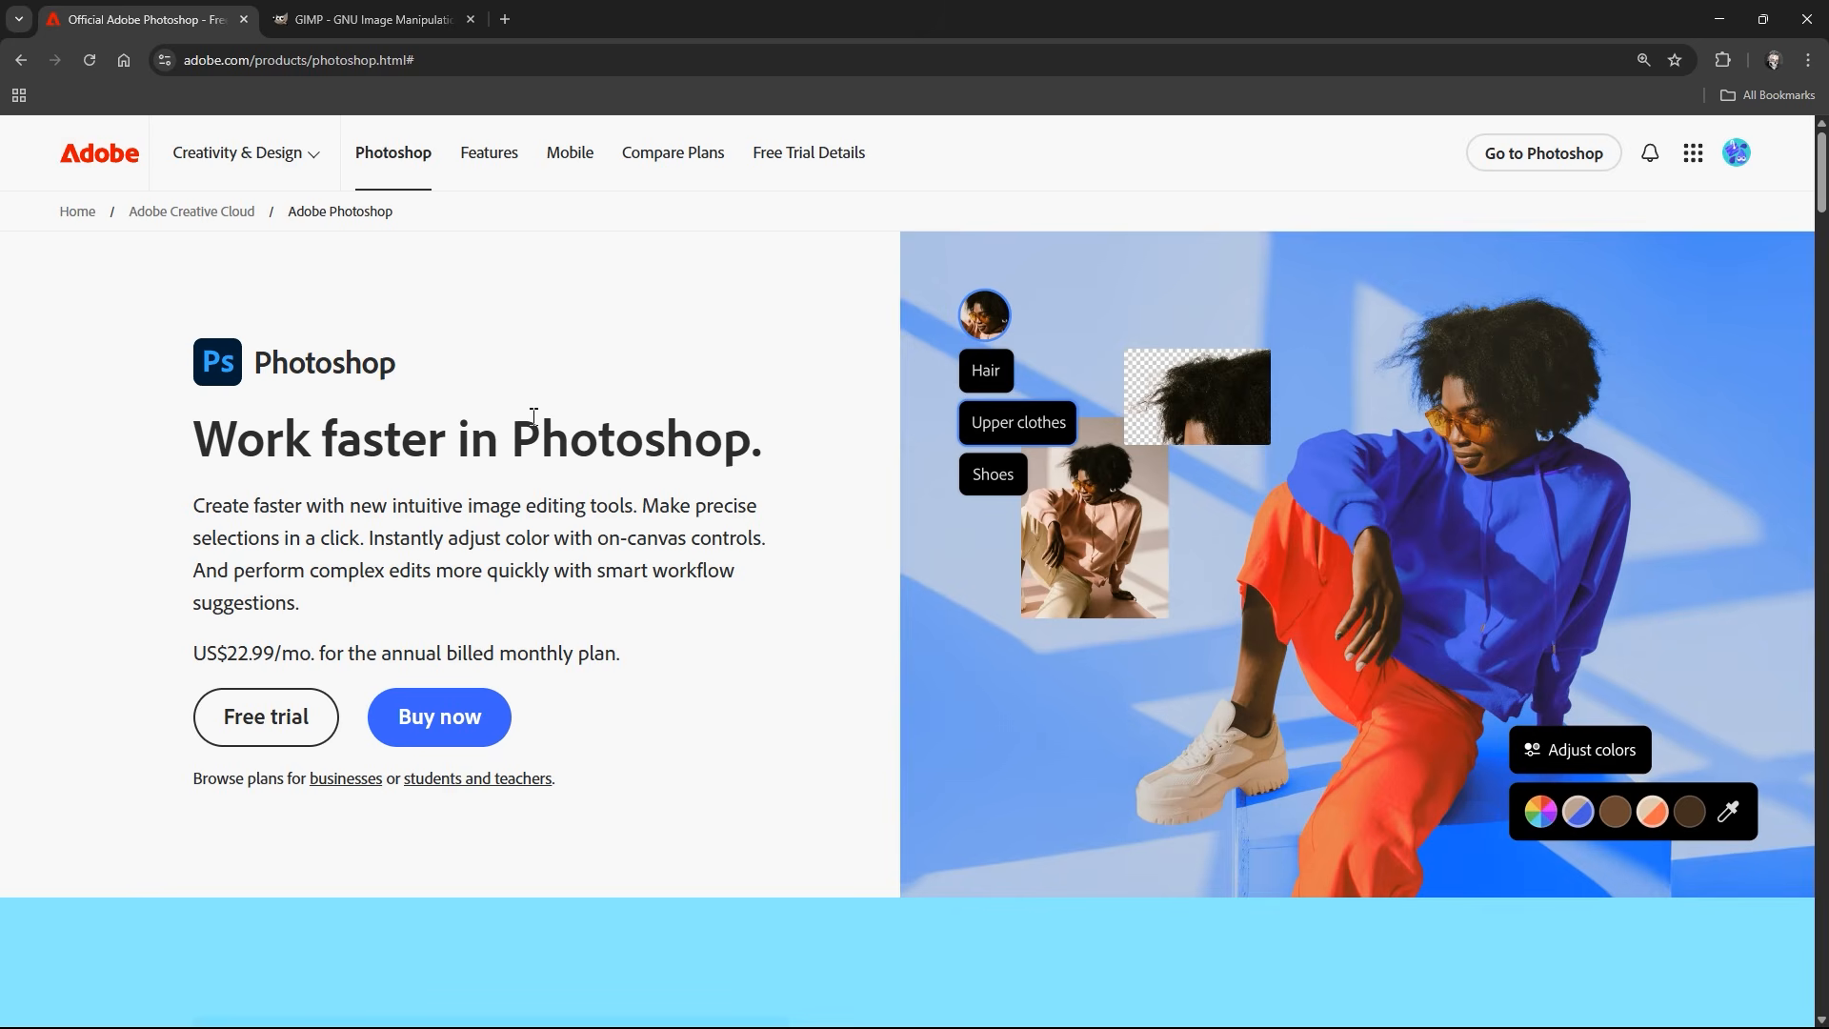
Switch to the browser and compare the Adobe Photoshop and GIMP websites as image editor options
{"action": "left_click_drag", "start_coordinate": [516, 436], "coordinate": [791, 424]}
{"action": "left_click", "coordinate": [790, 425]}
{"action": "left_click", "coordinate": [409, 19]}
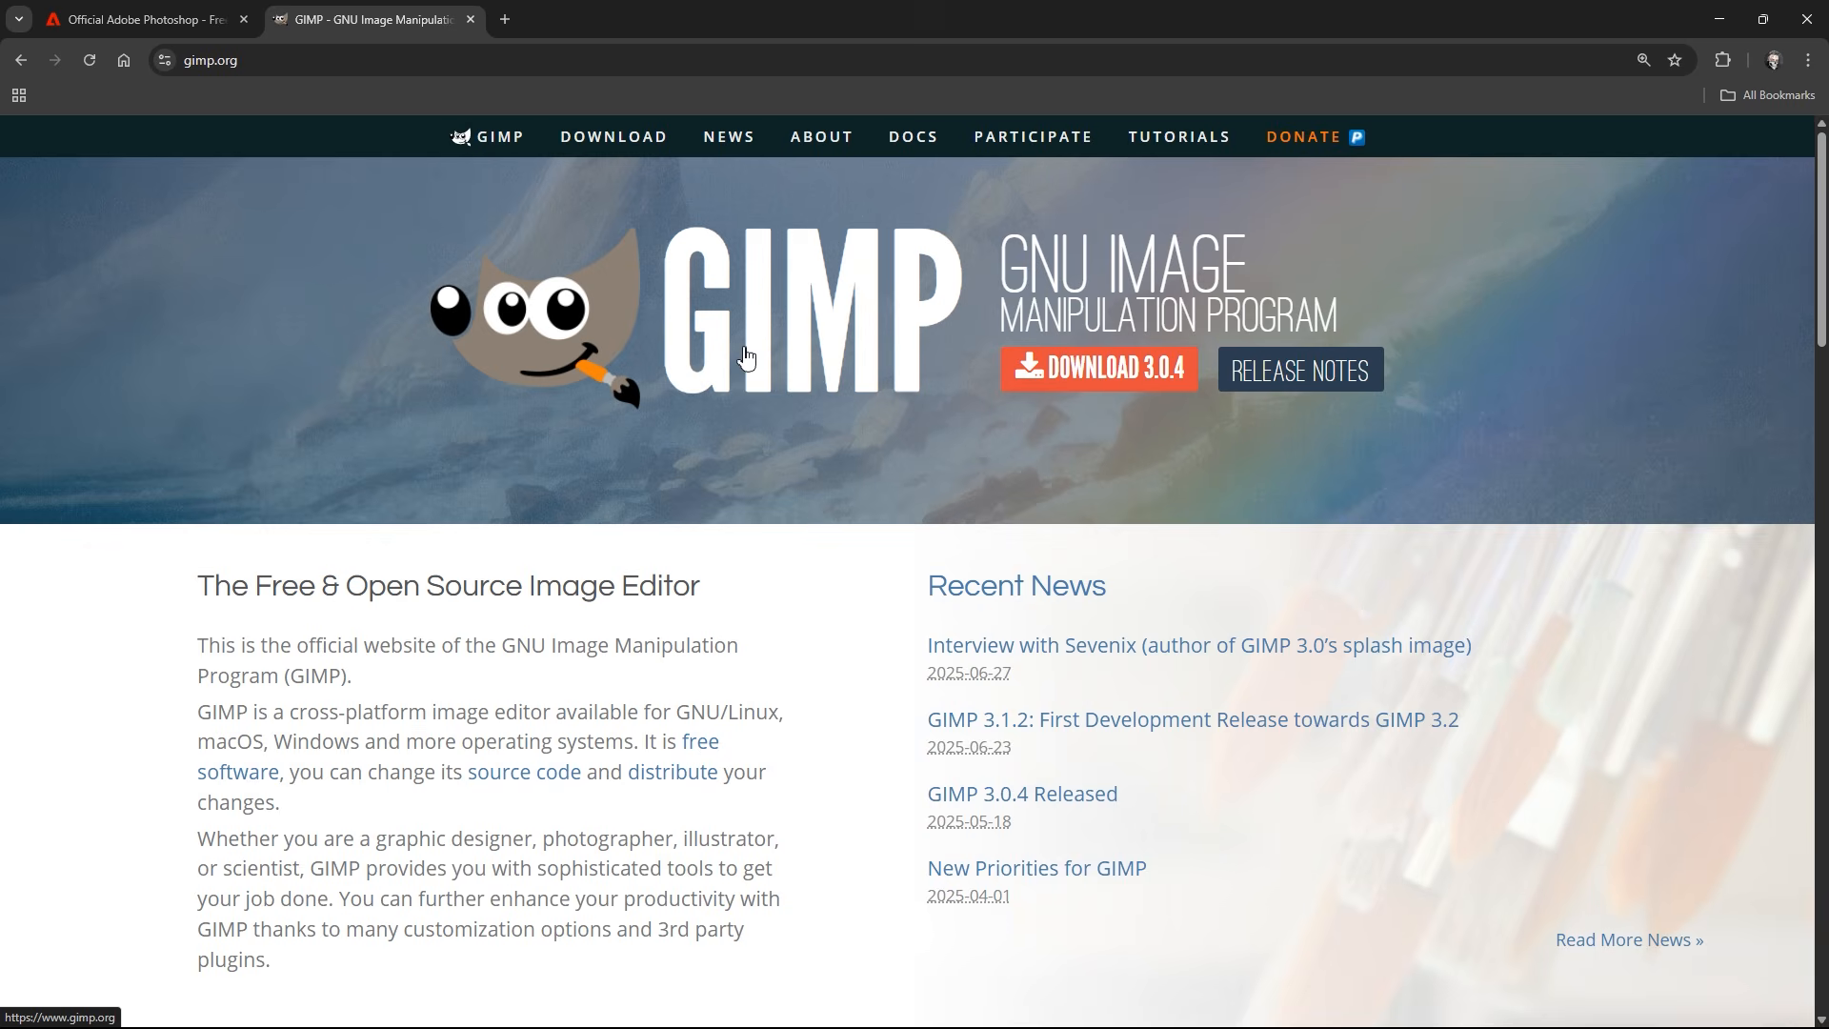
{"action": "left_click", "coordinate": [227, 23]}
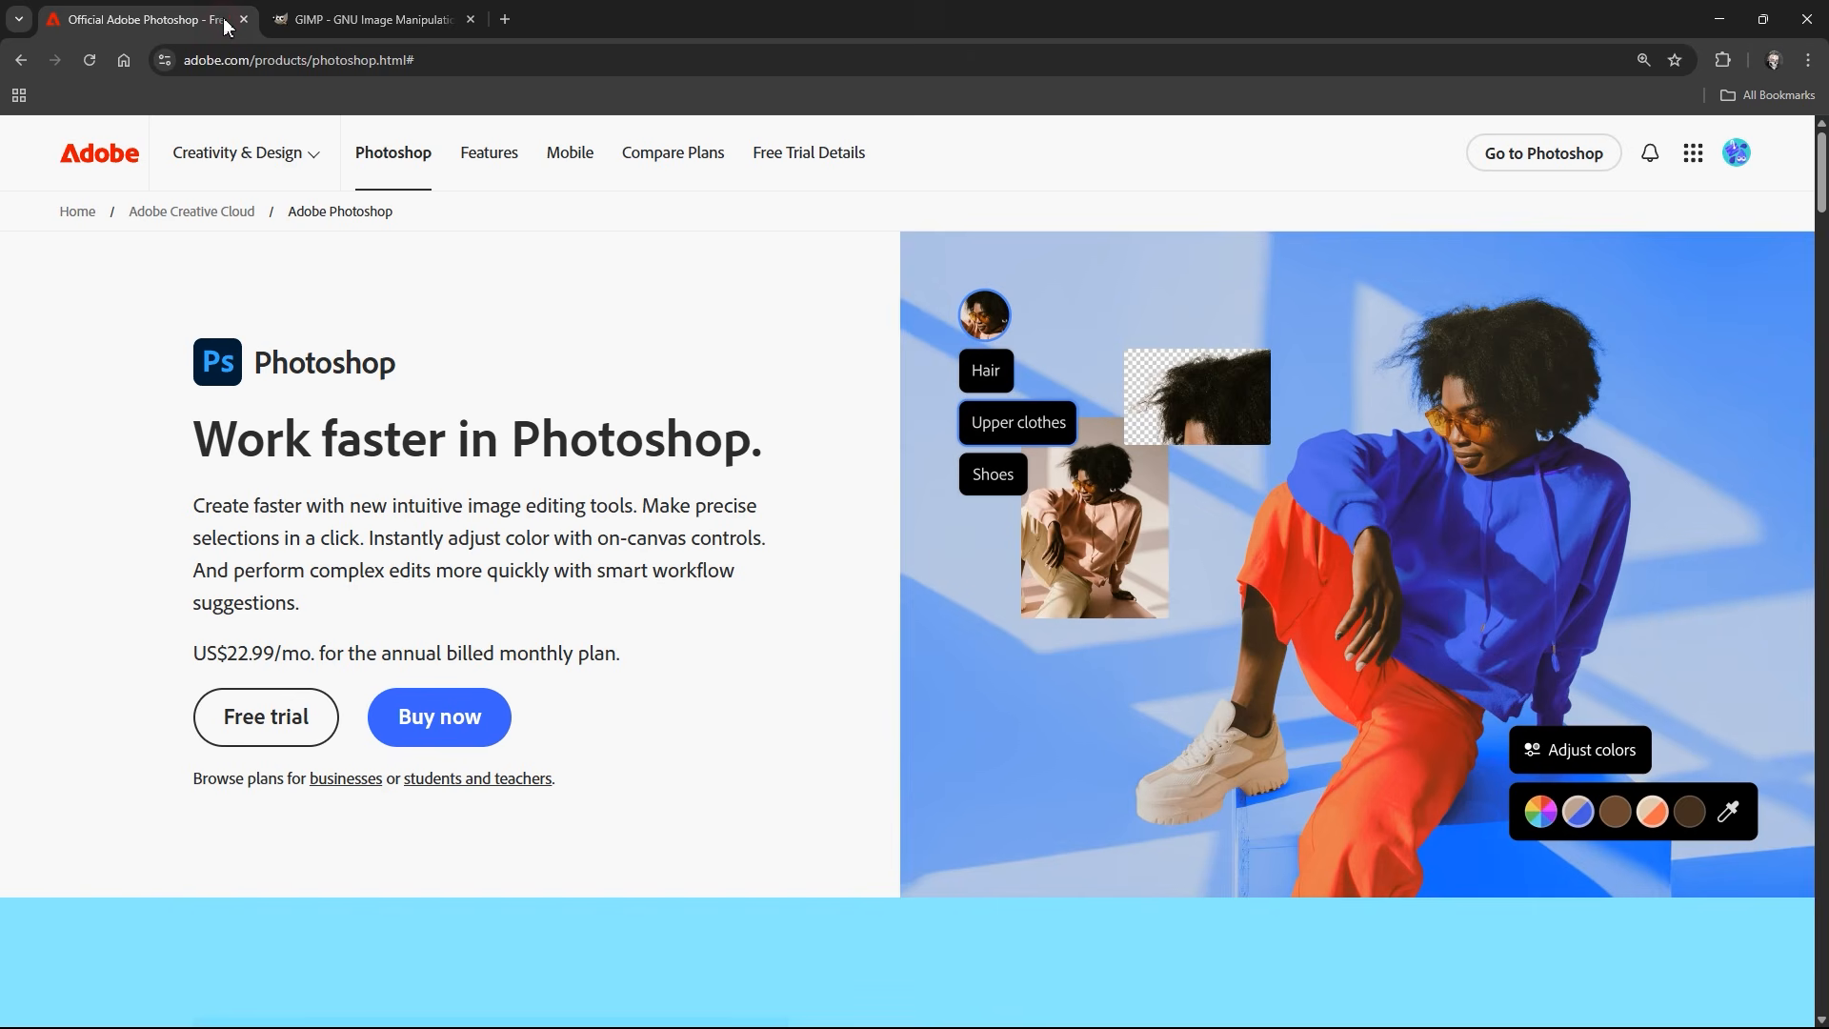
Switch to Photoshop and start a new document using the Default Photoshop Size preset in the Photo category
{"action": "left_click", "coordinate": [303, 719]}
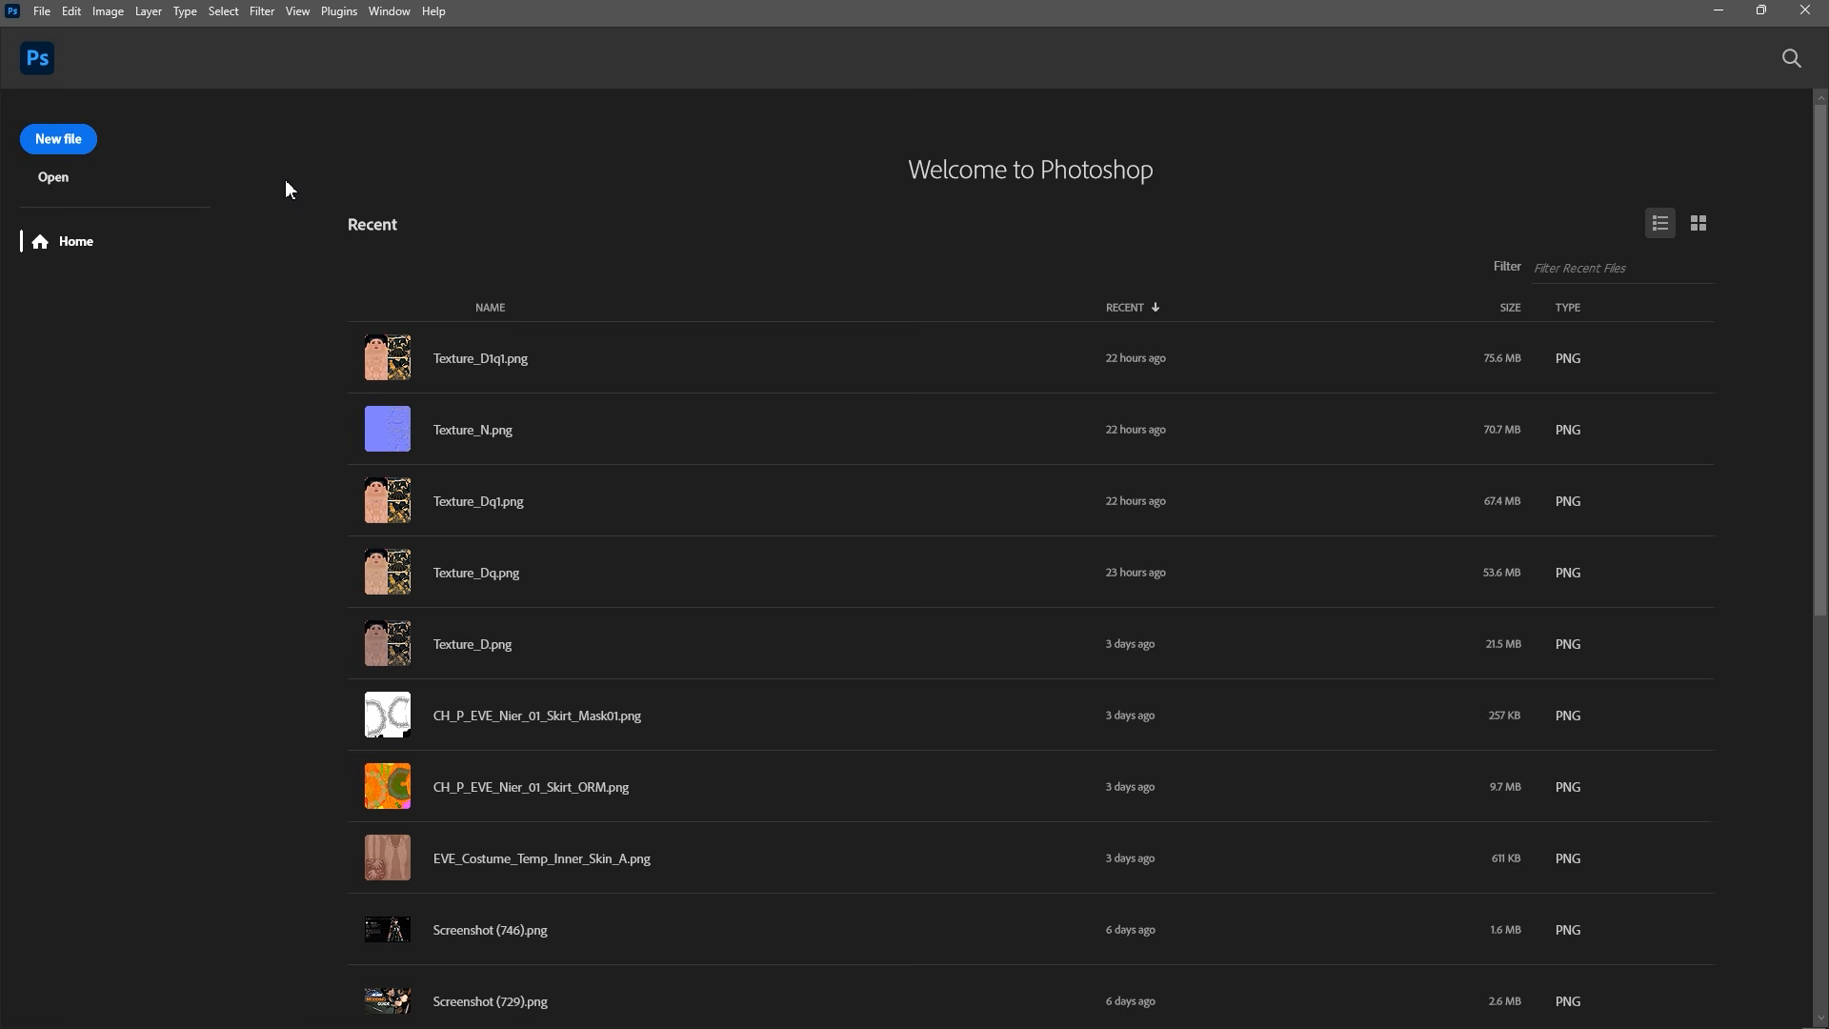
{"action": "left_click", "coordinate": [42, 12]}
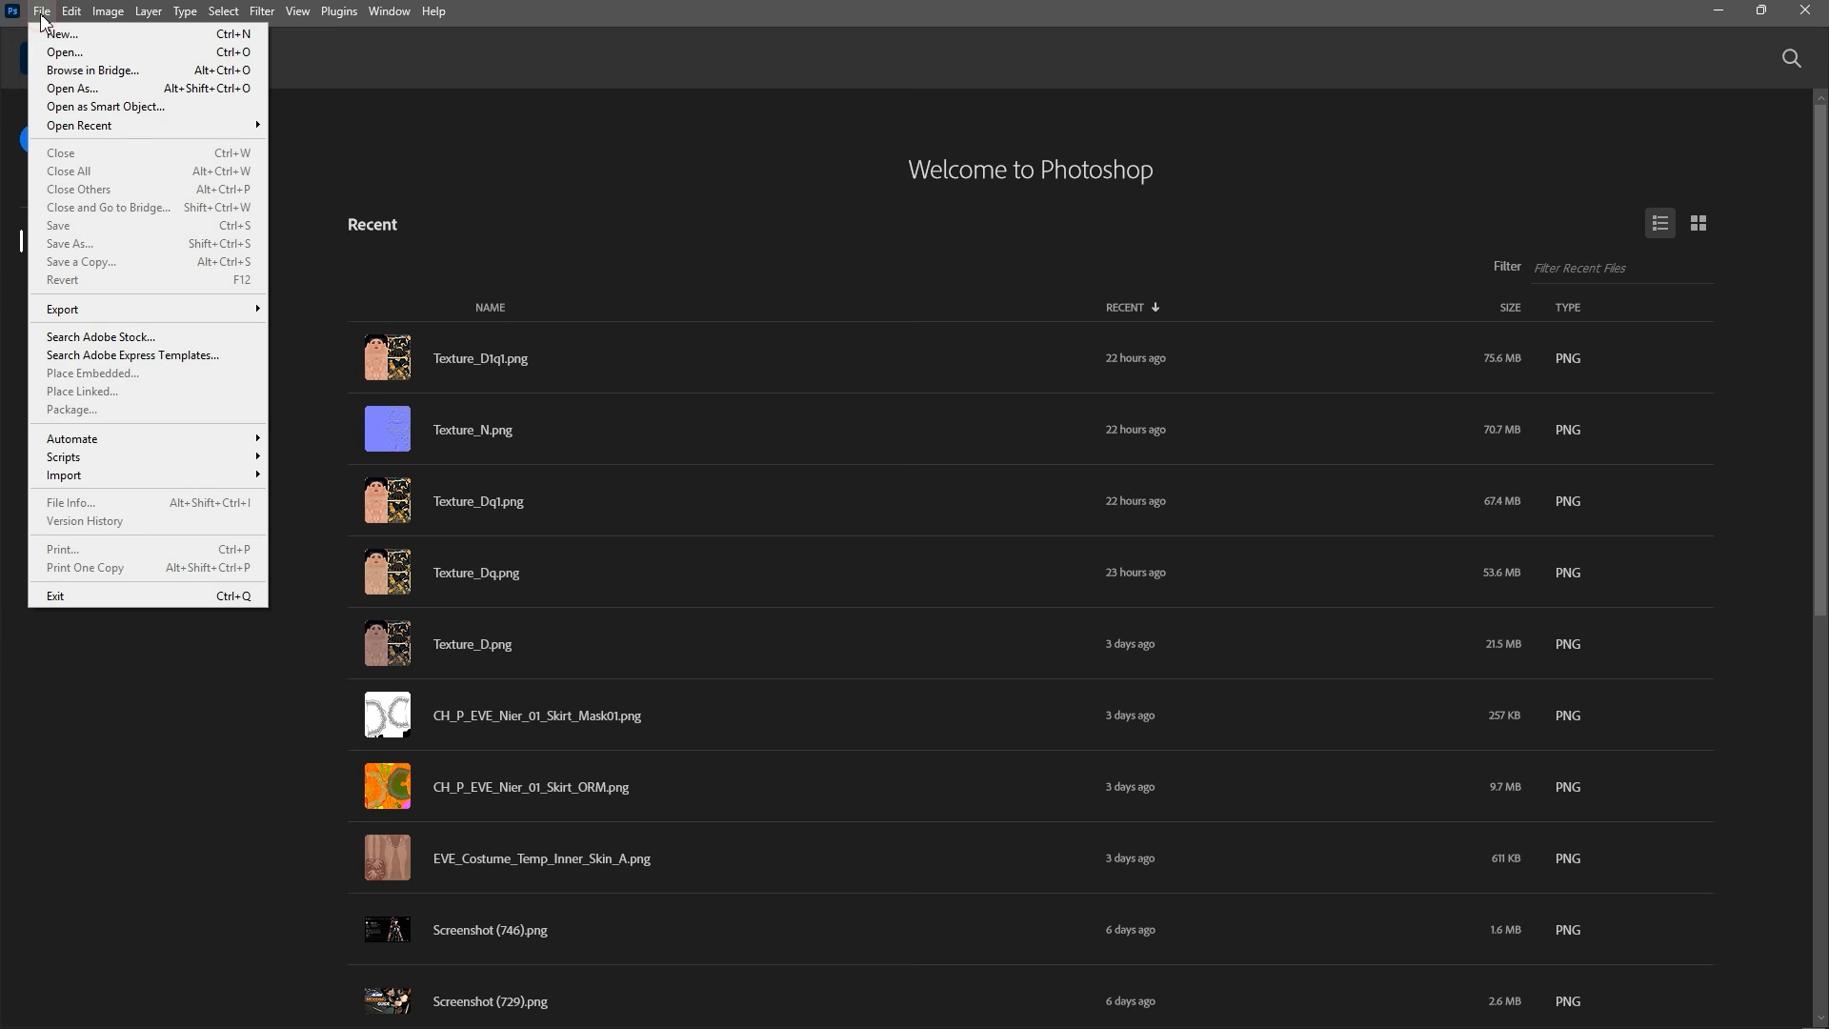
{"action": "left_click", "coordinate": [79, 38]}
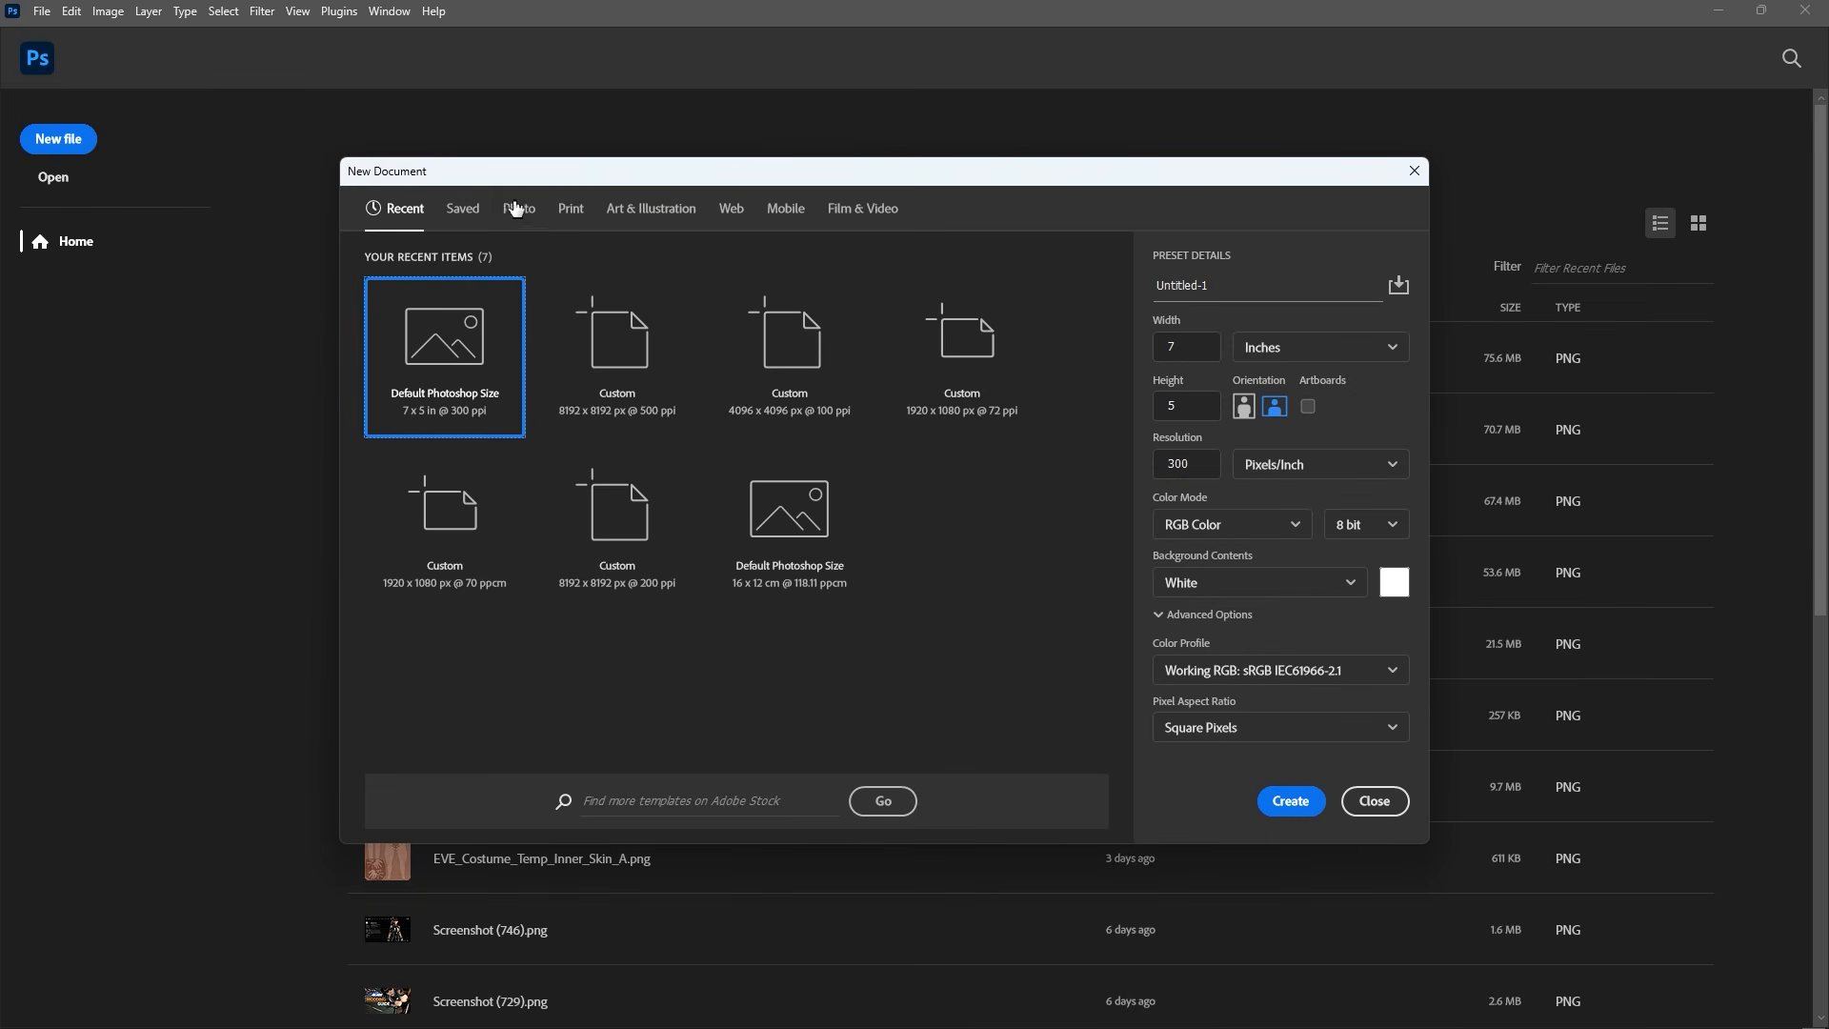
{"action": "left_click", "coordinate": [521, 210]}
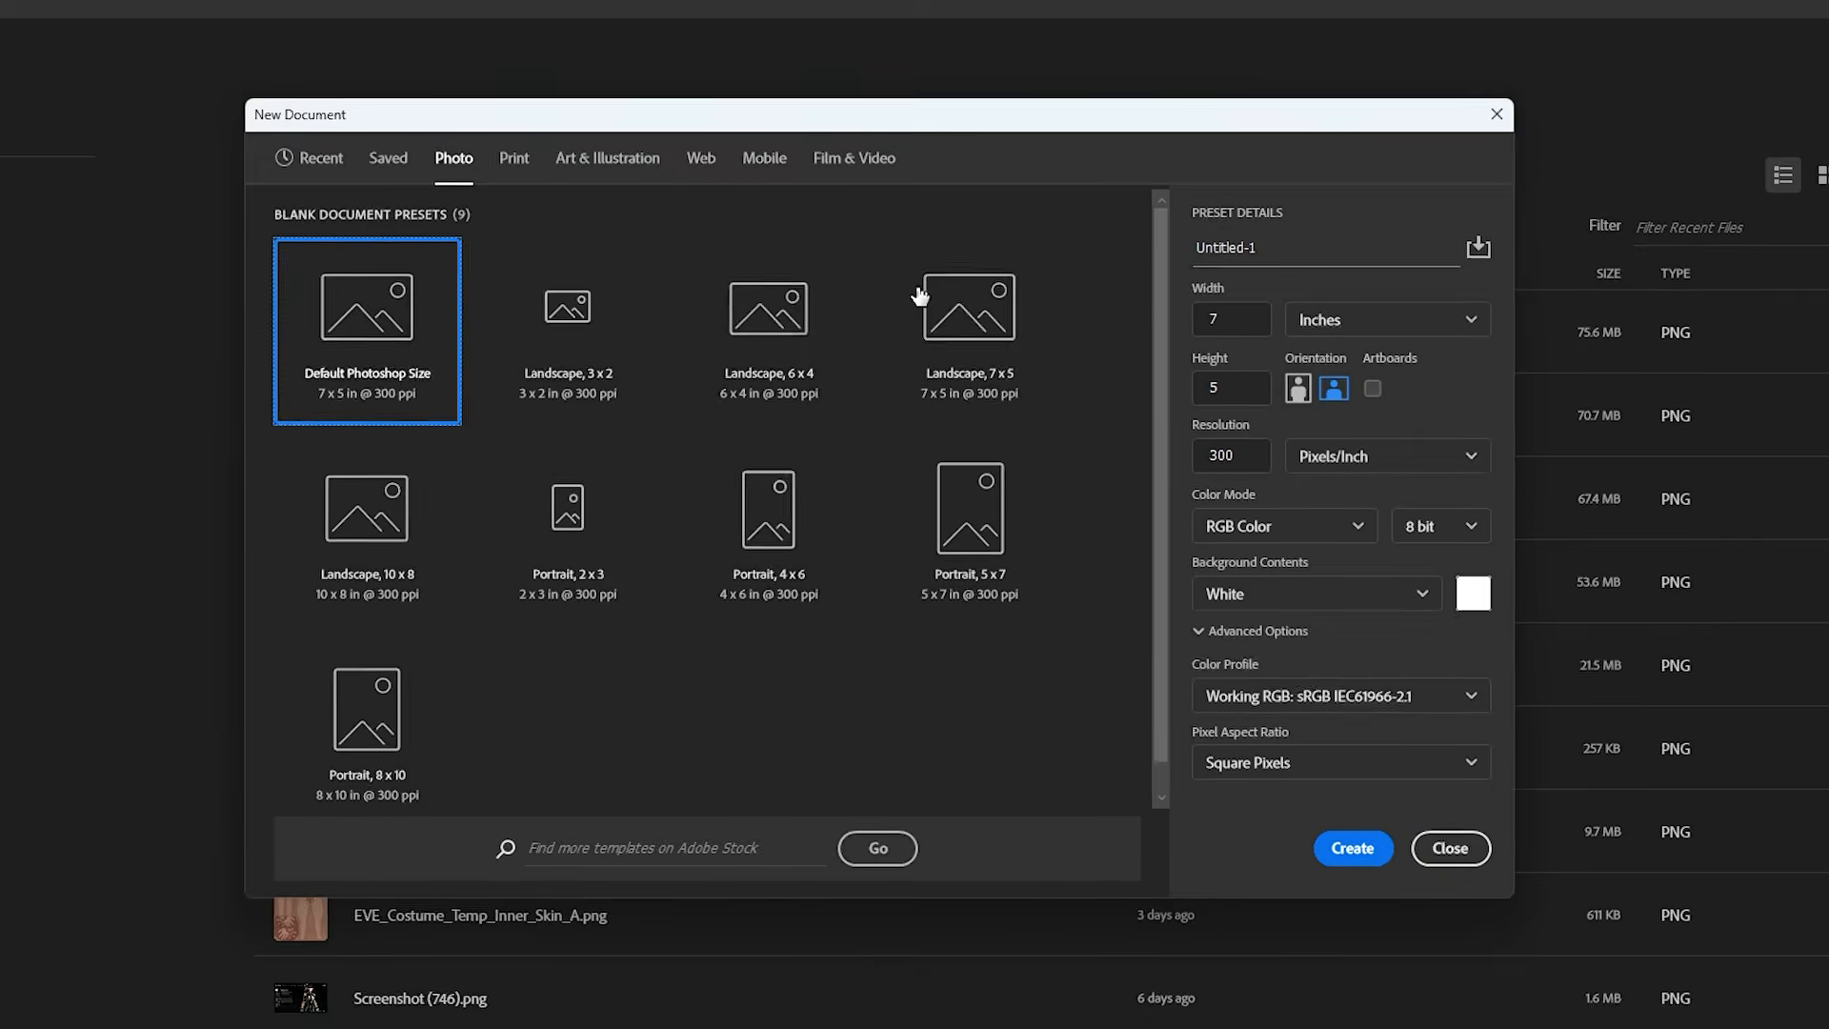
Set the new document's units to pixels, with a width and height of 8192 each
{"action": "left_click", "coordinate": [1487, 312]}
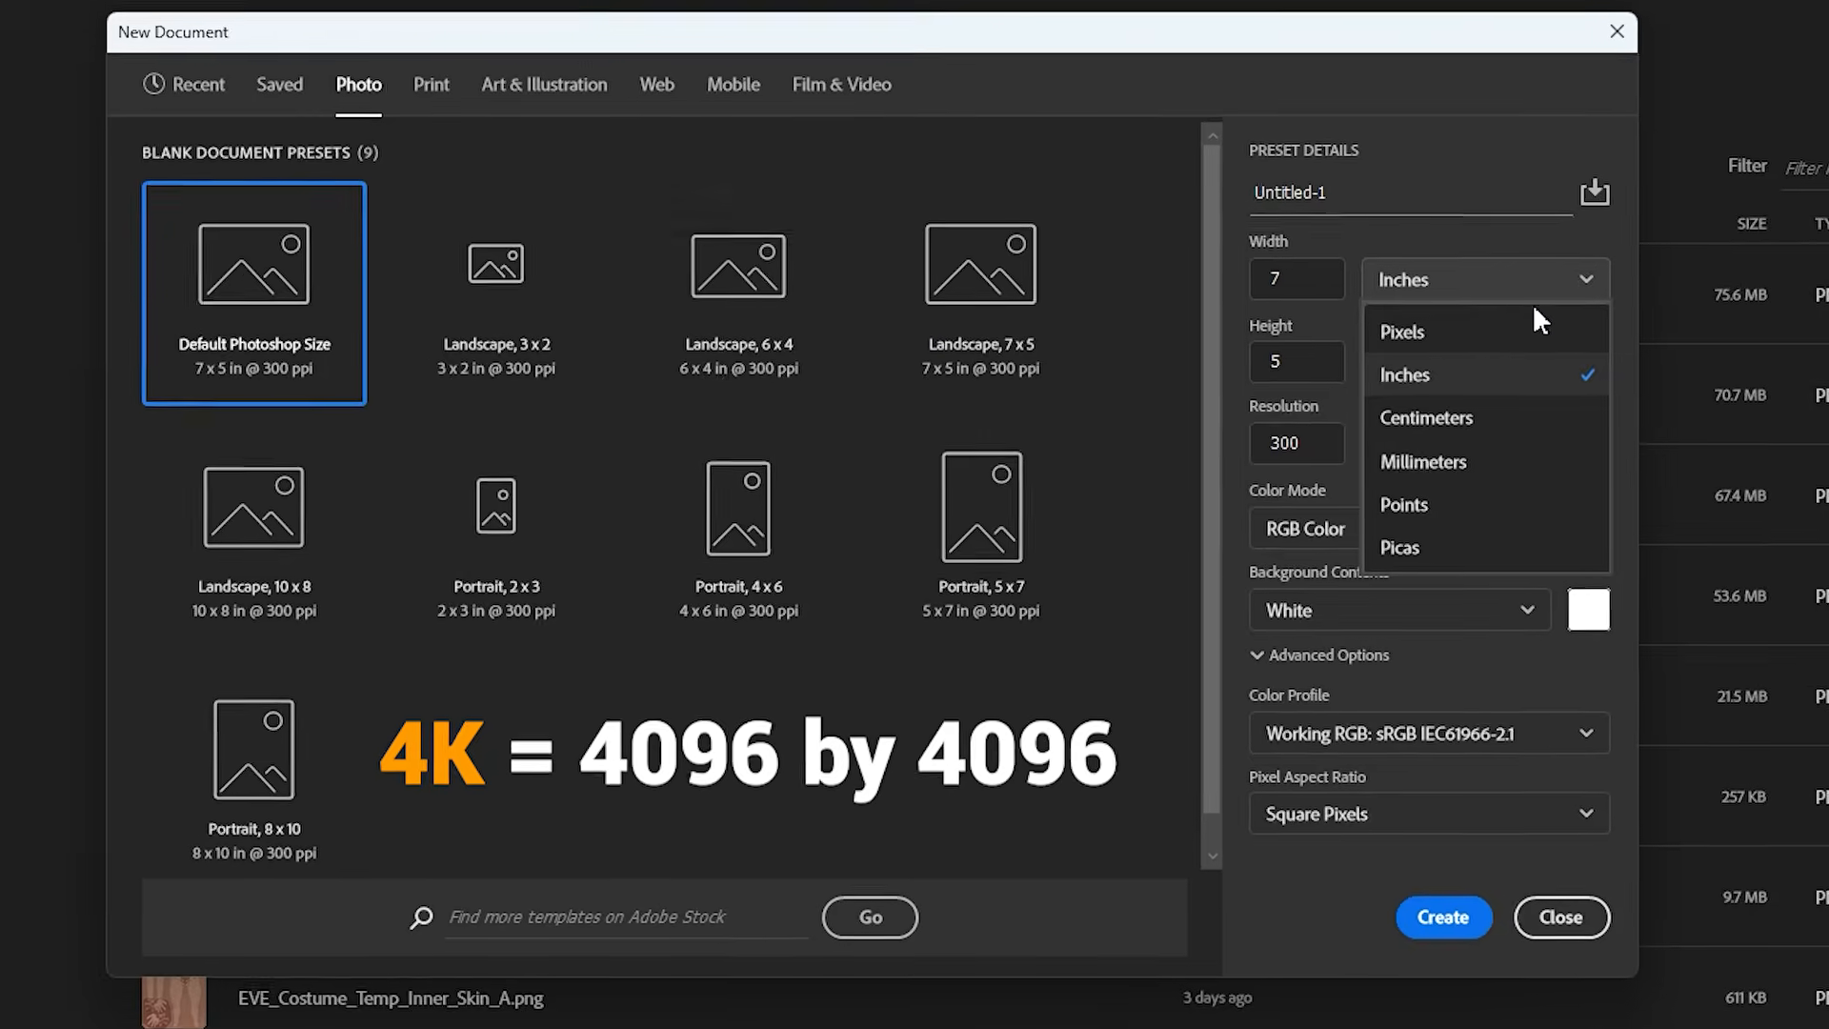
{"action": "left_click", "coordinate": [1500, 328]}
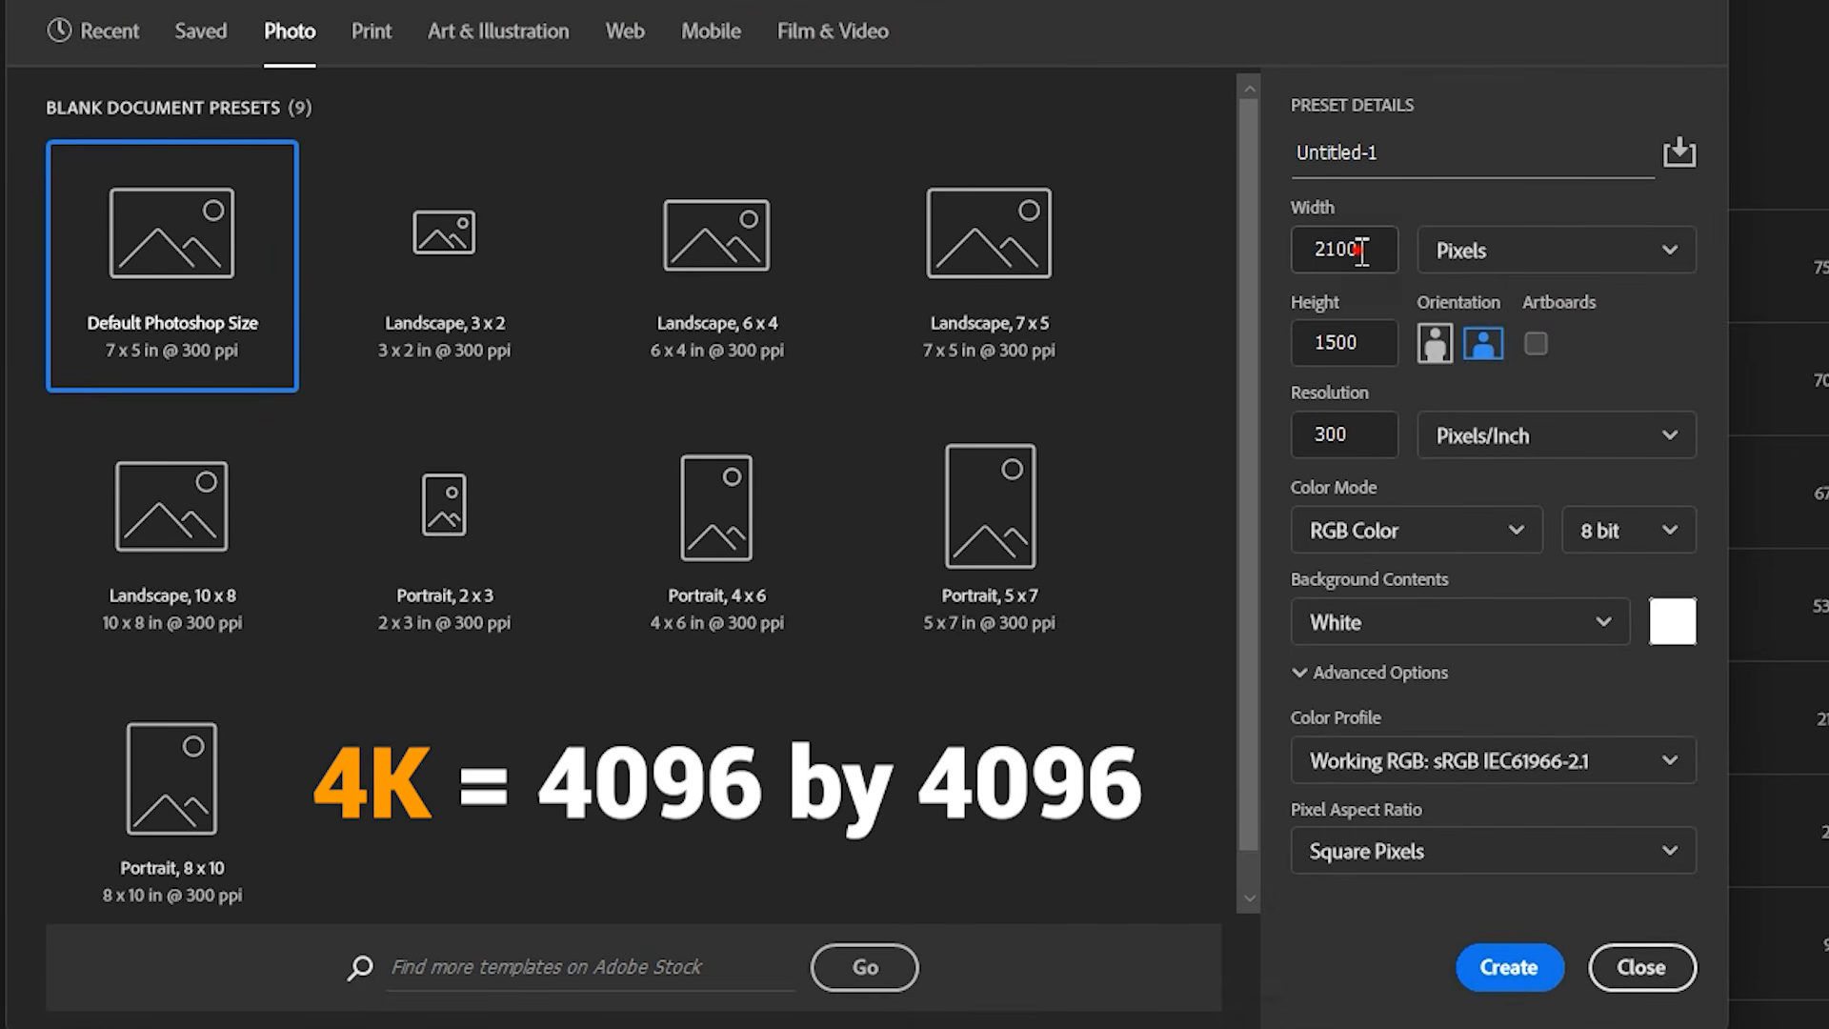
{"action": "double_click", "coordinate": [1362, 250]}
{"action": "type", "text": "8192"}
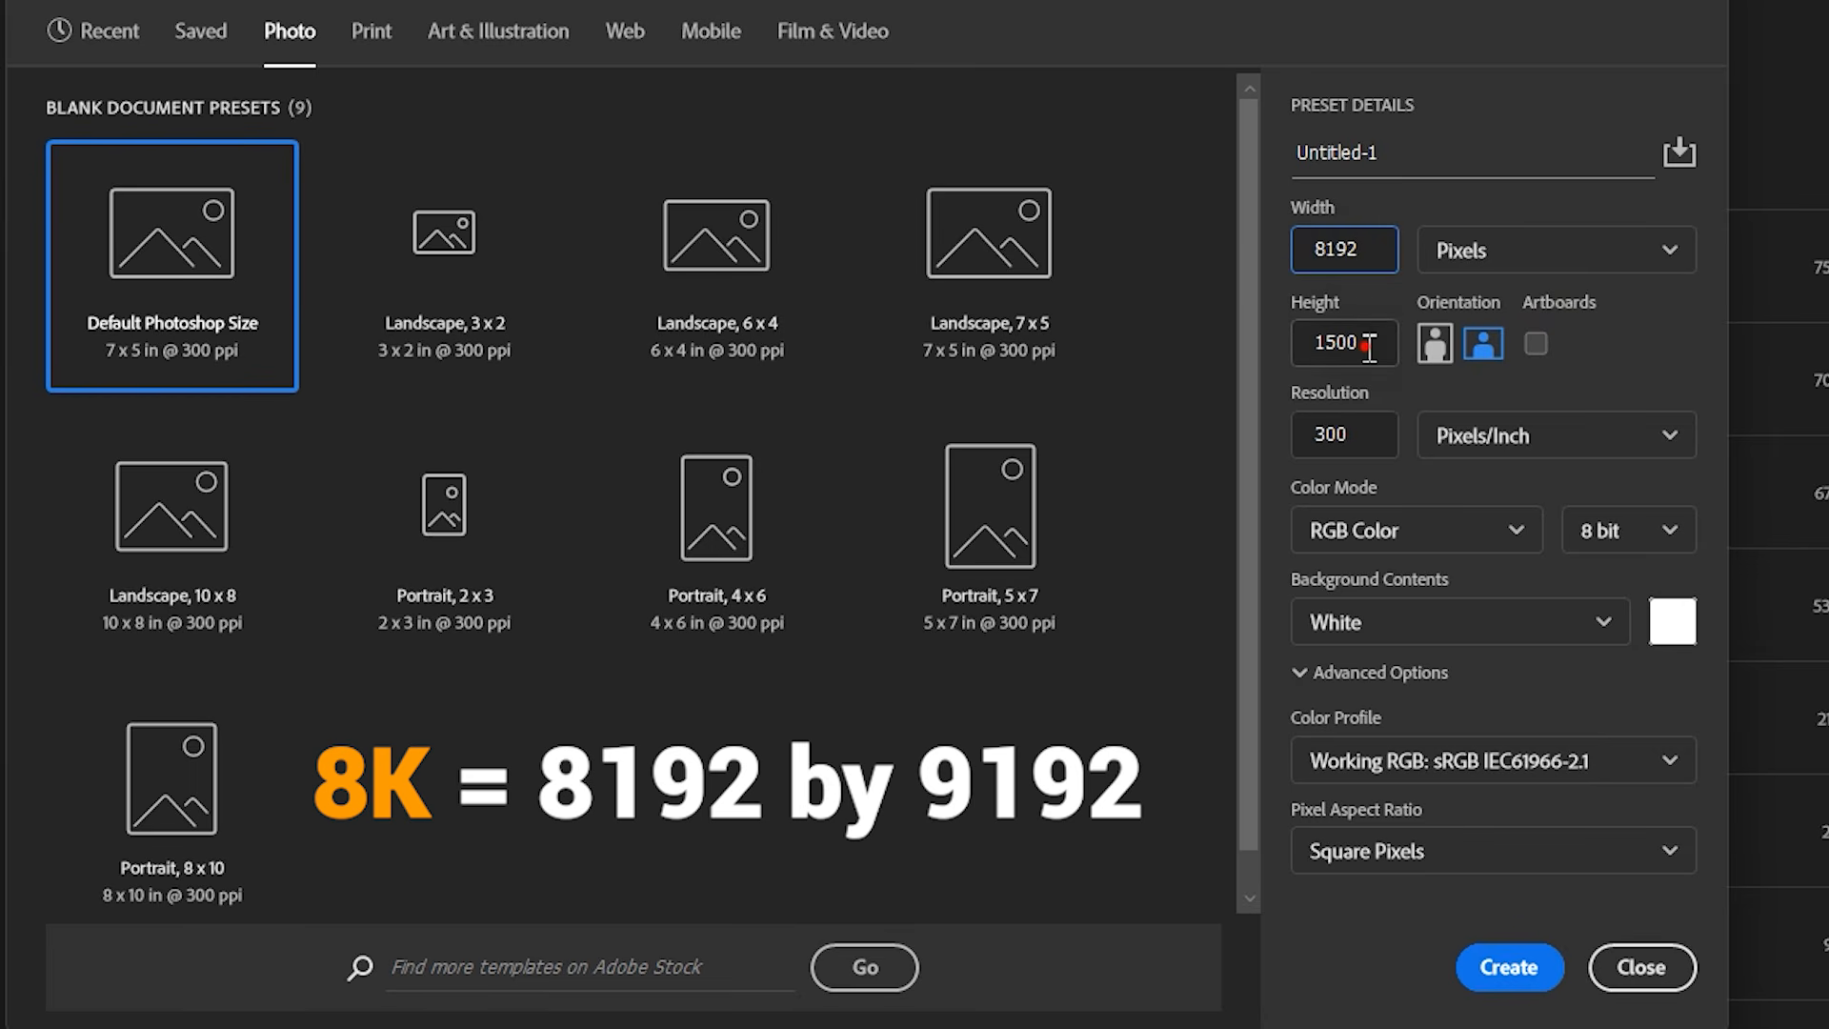
{"action": "double_click", "coordinate": [1310, 344]}
{"action": "type", "text": "8192"}
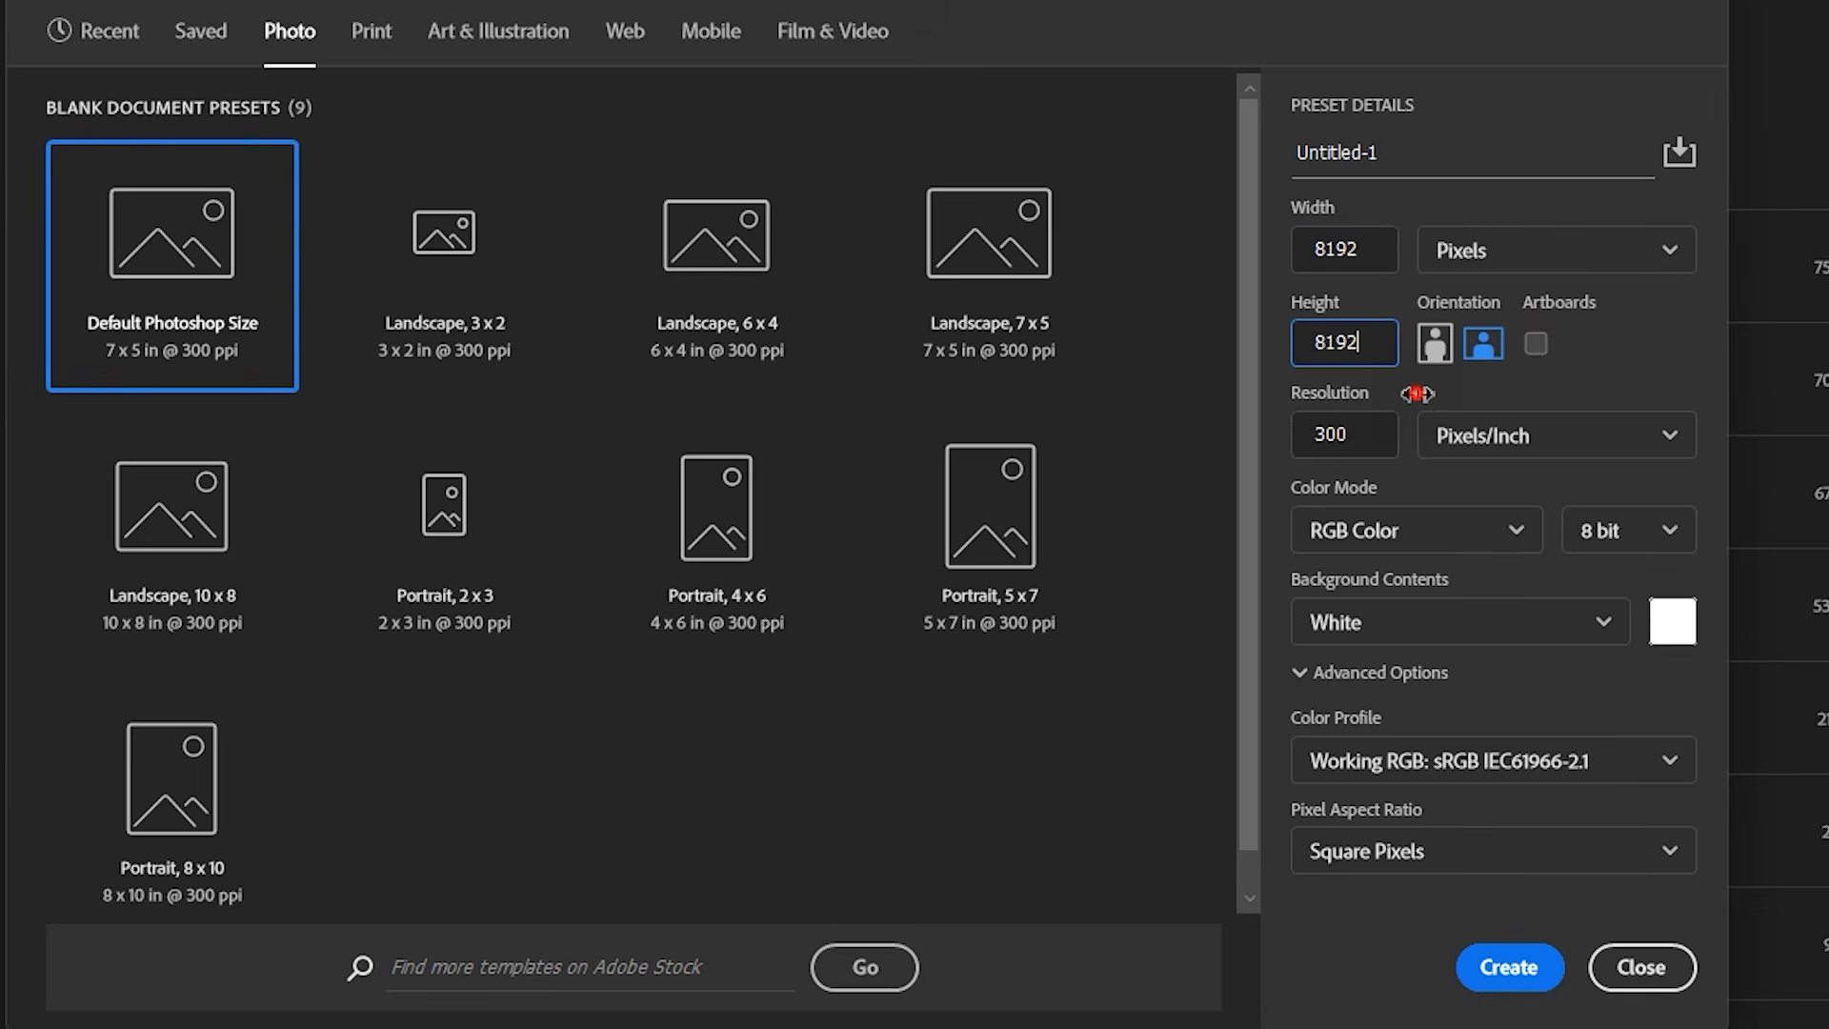
Set the new document's color depth to 32 bit and create it
{"action": "left_click", "coordinate": [1592, 530]}
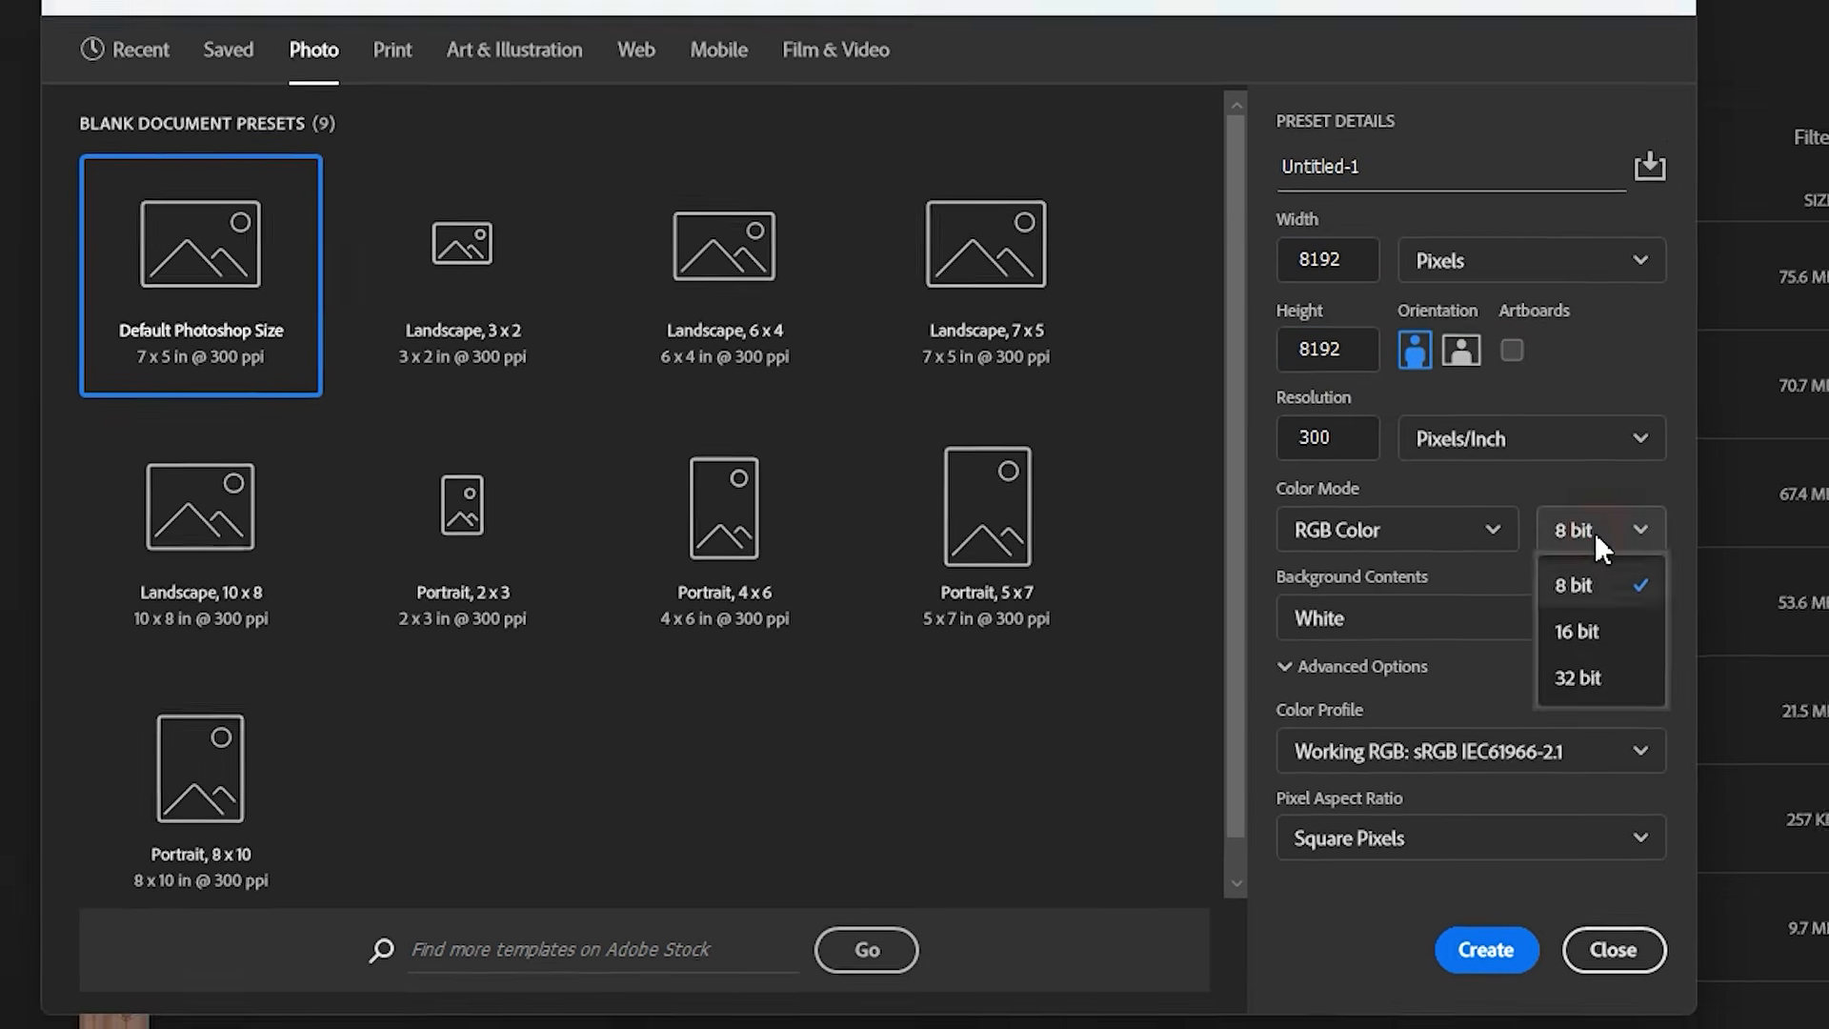
{"action": "left_click", "coordinate": [1577, 677]}
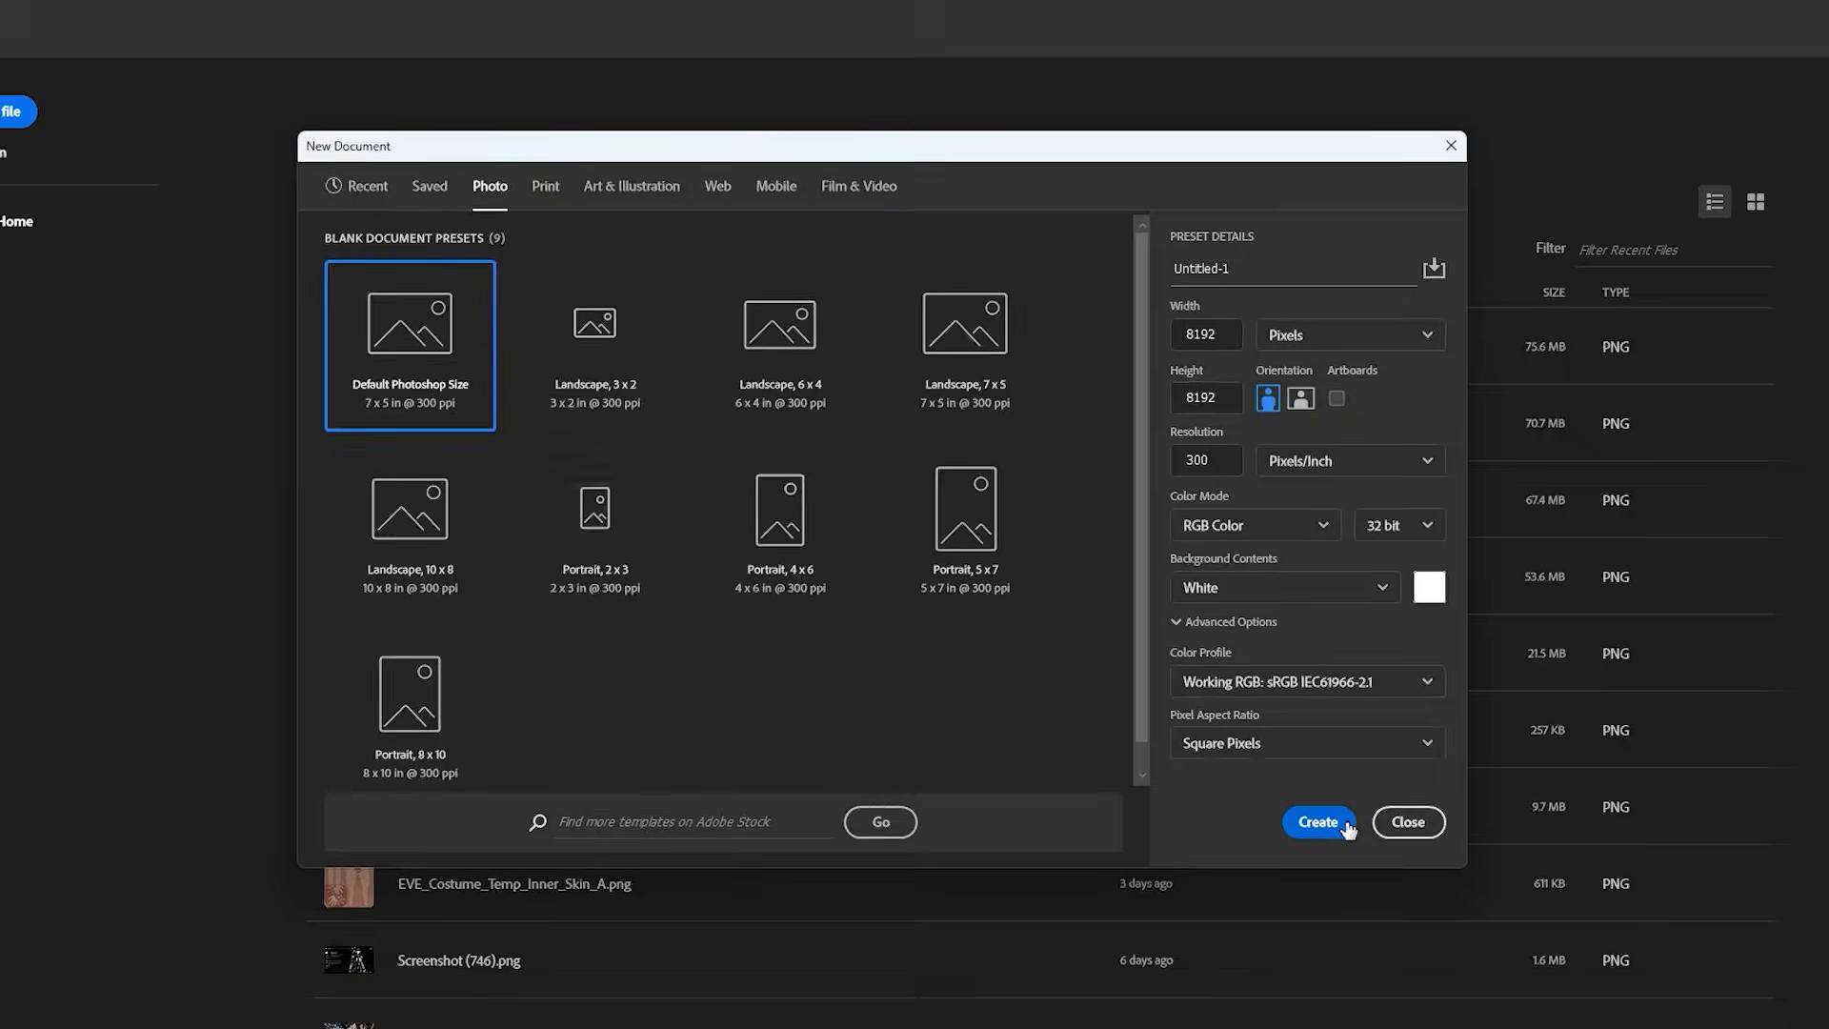
{"action": "left_click", "coordinate": [1343, 825]}
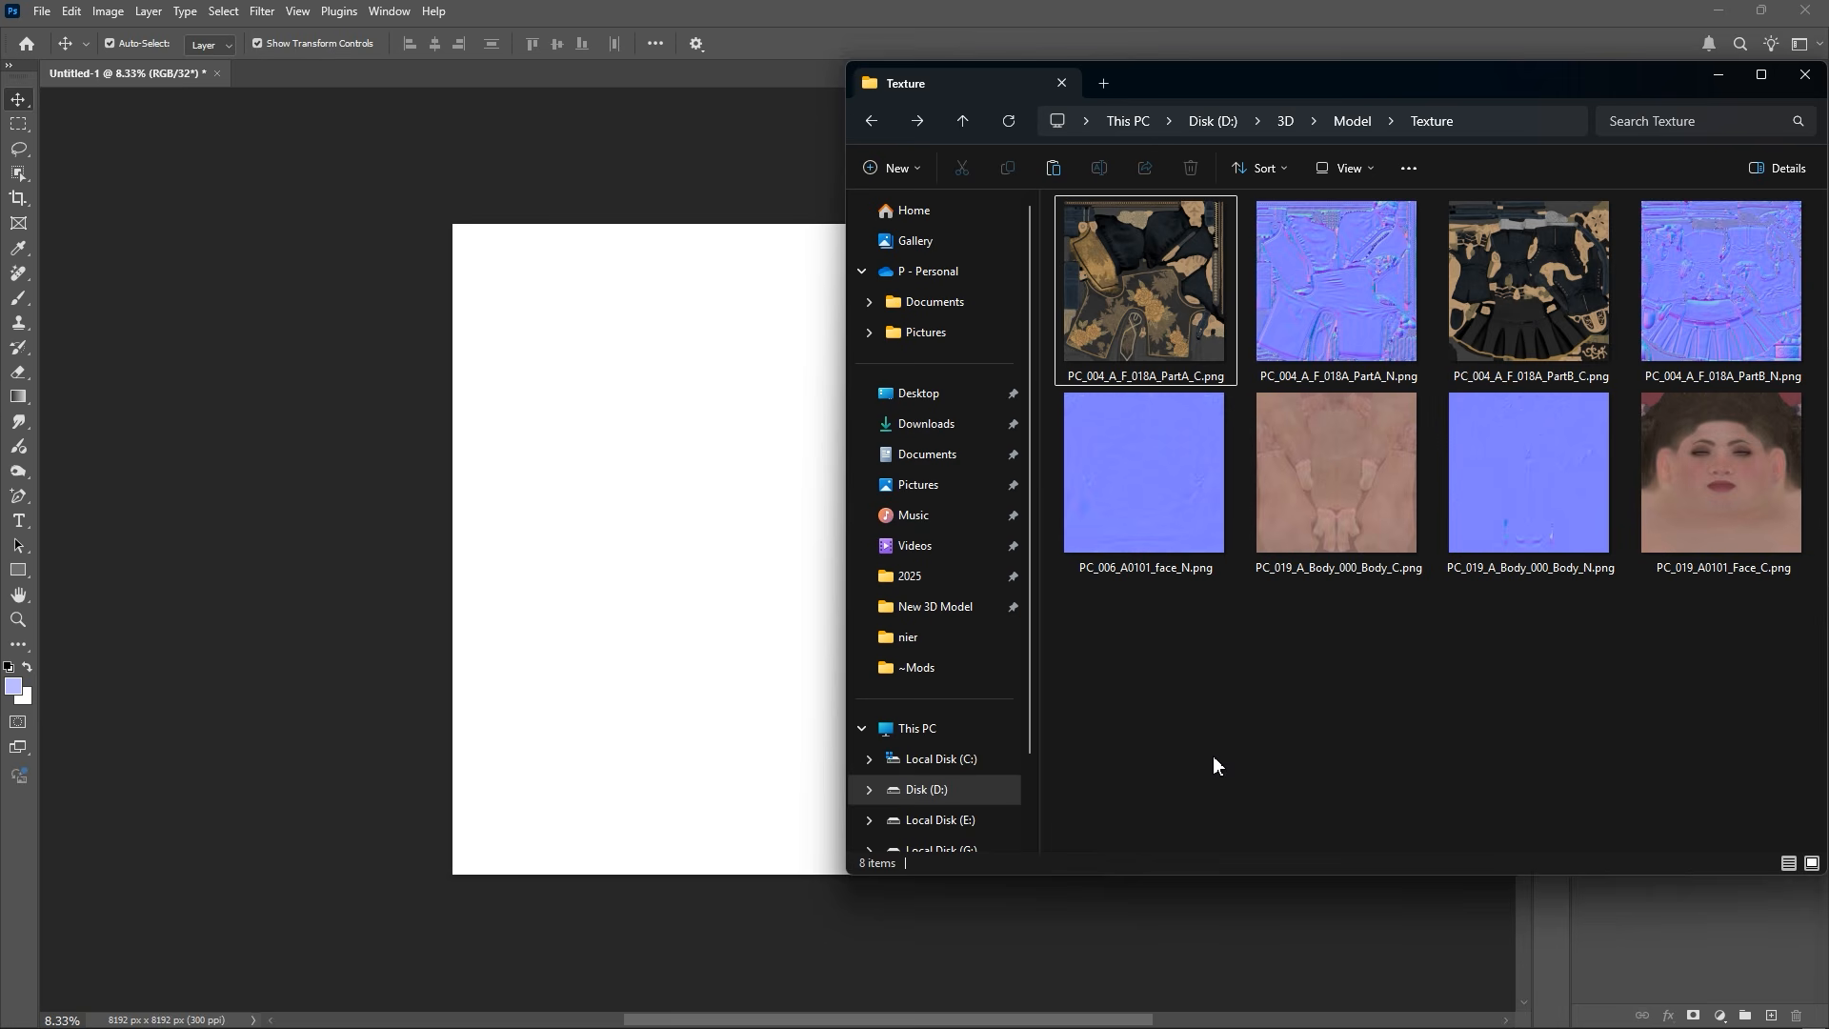
Place the PartA_C, PartB_C, Body_C and Face_C color textures from the Texture folder into the document as separate layers
{"action": "left_click_drag", "start_coordinate": [1147, 713], "coordinate": [1751, 300]}
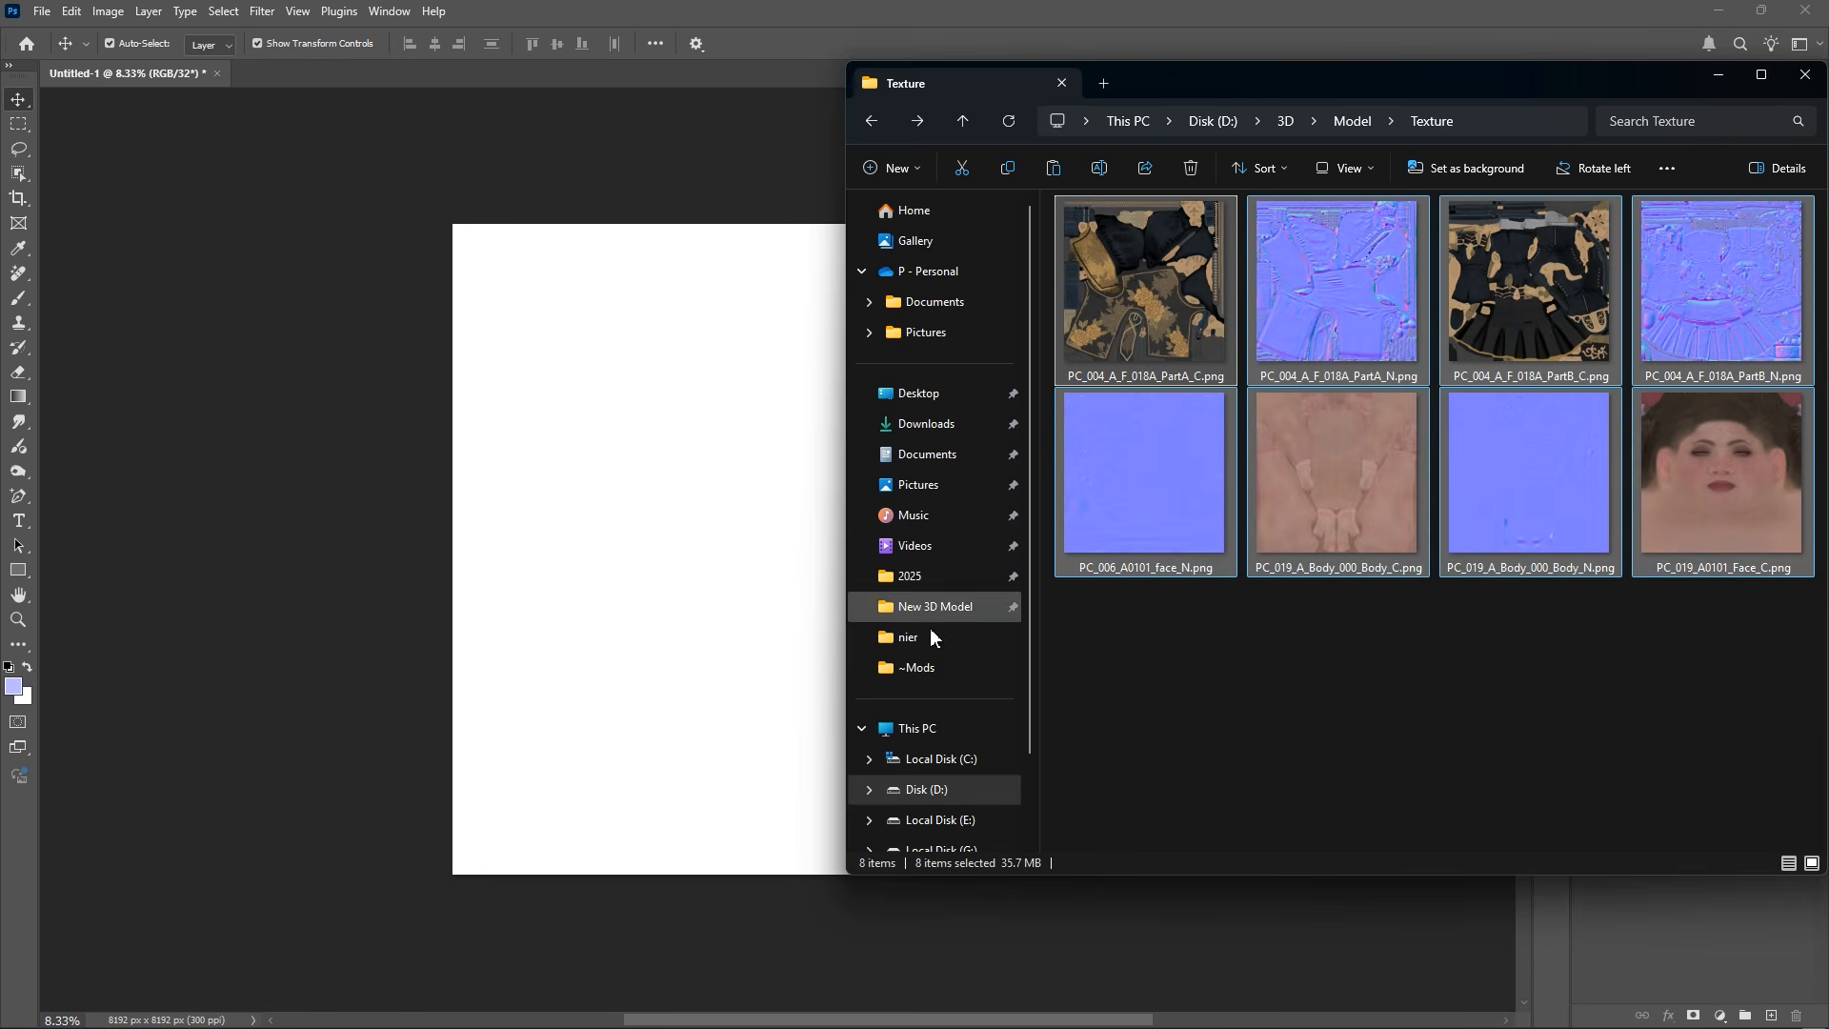
{"action": "left_click_drag", "start_coordinate": [1134, 669], "coordinate": [1553, 349]}
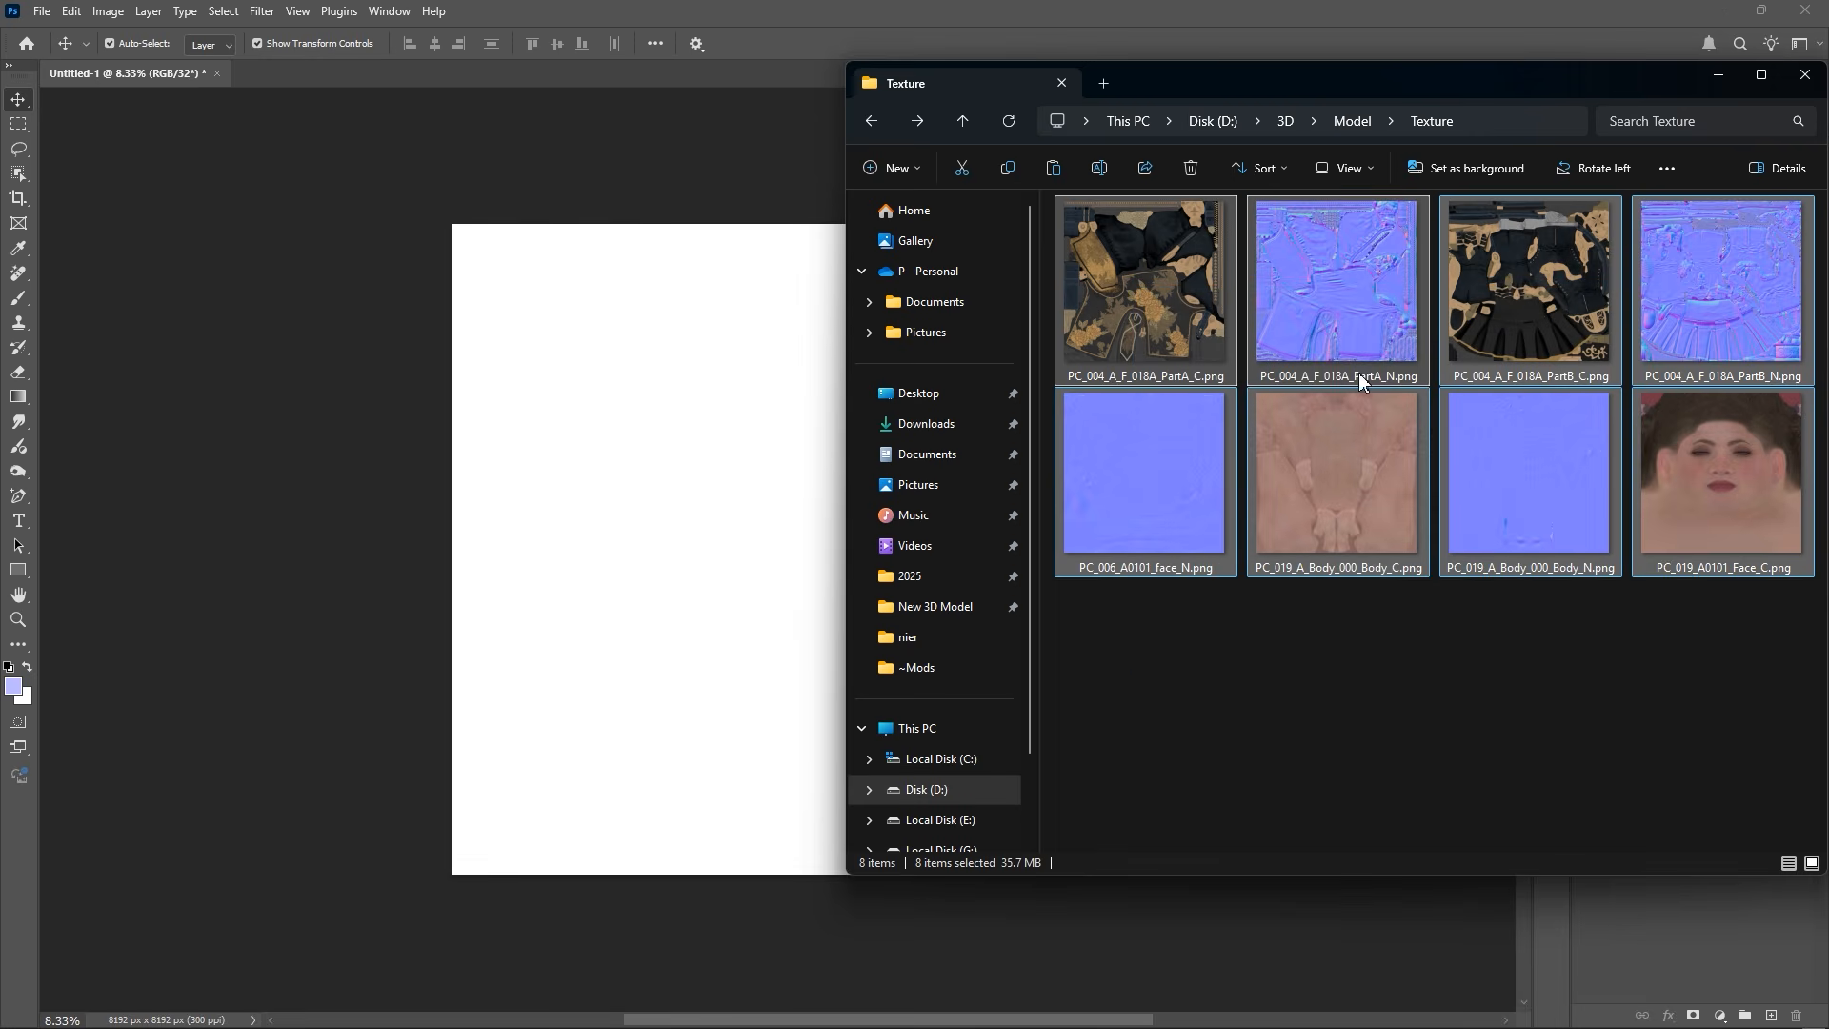
{"action": "left_click", "coordinate": [1177, 297]}
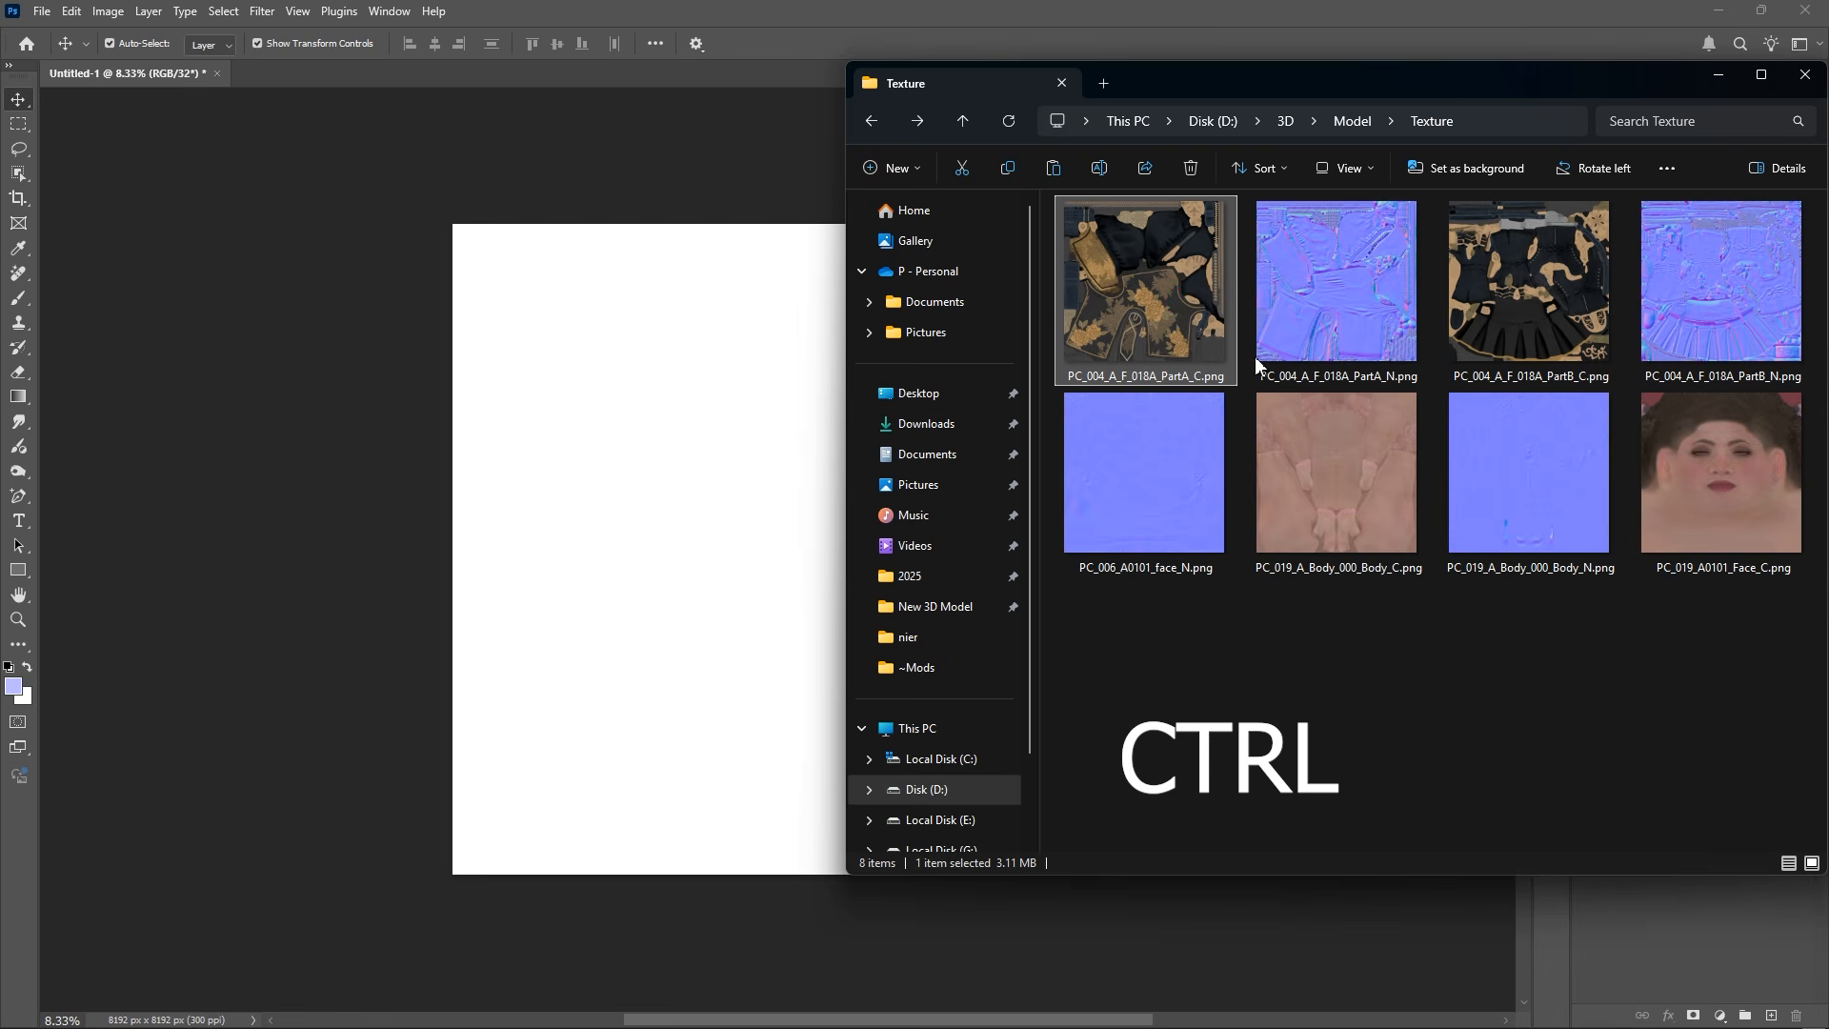
{"action": "left_click", "coordinate": [1356, 453], "text": "ctrl"}
{"action": "left_click", "coordinate": [1716, 473], "text": "ctrl"}
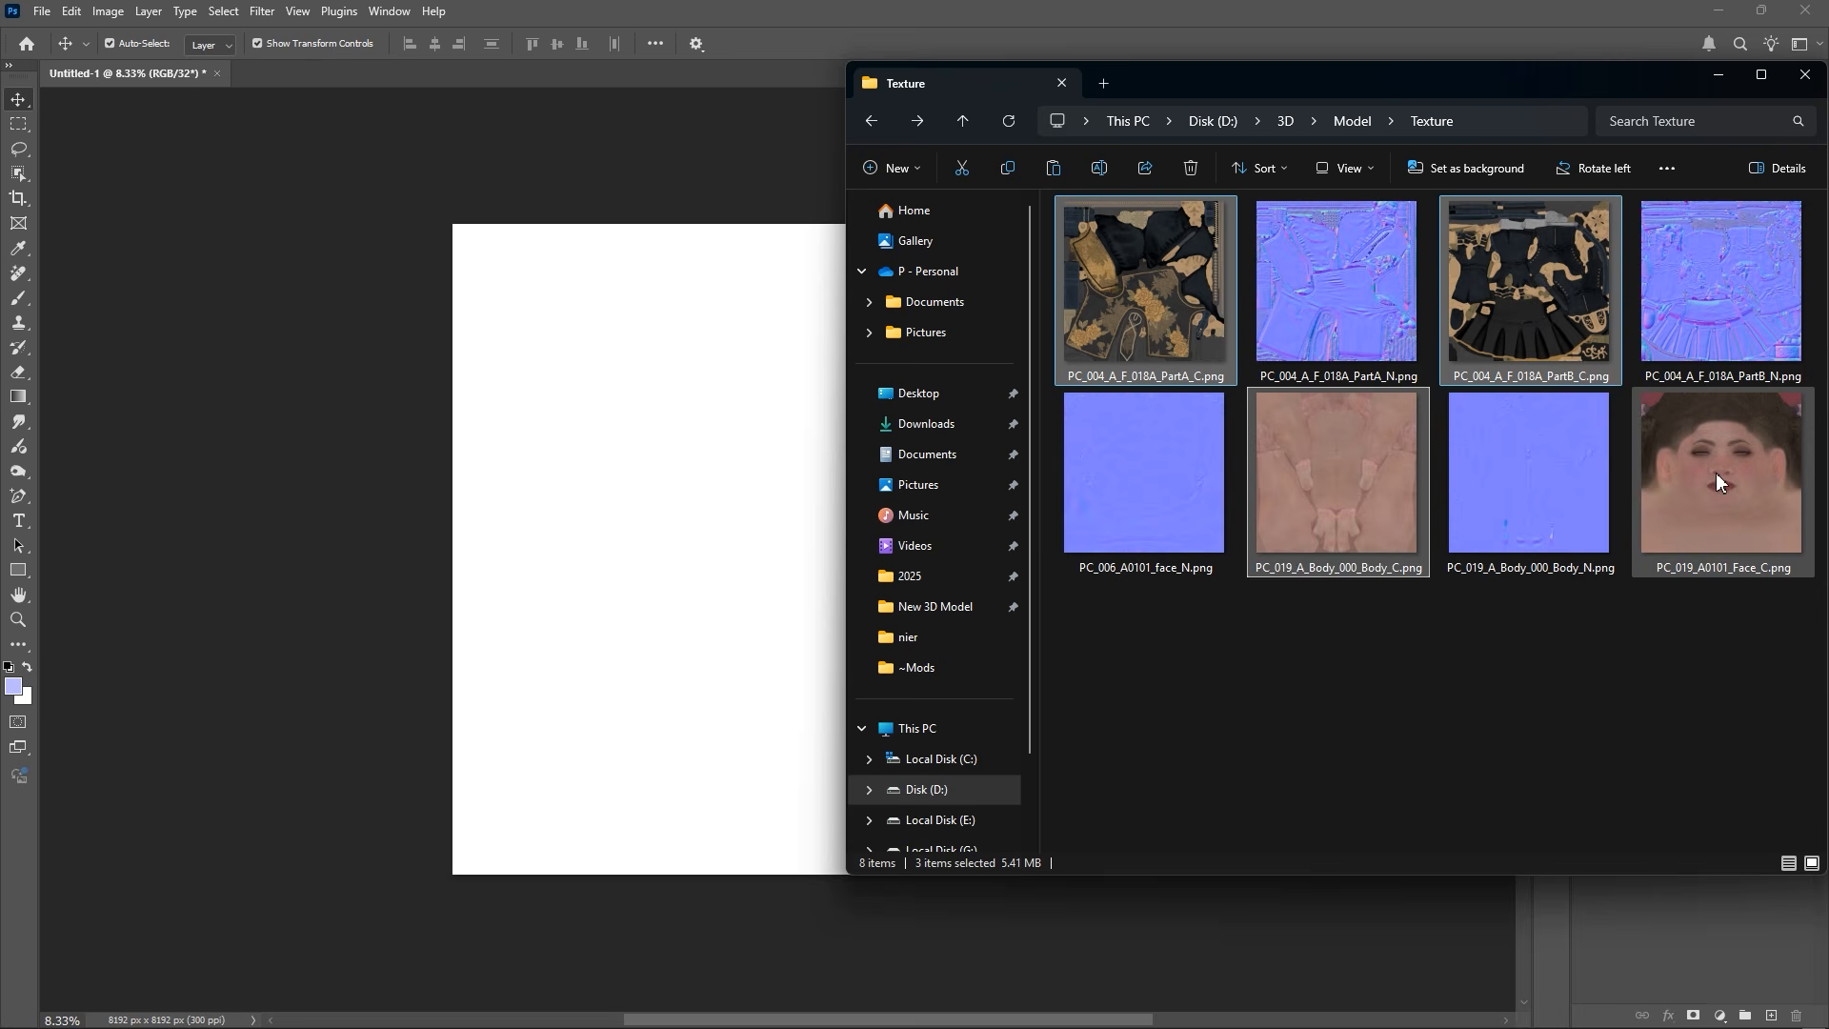
{"action": "left_click", "coordinate": [1522, 362], "text": "ctrl"}
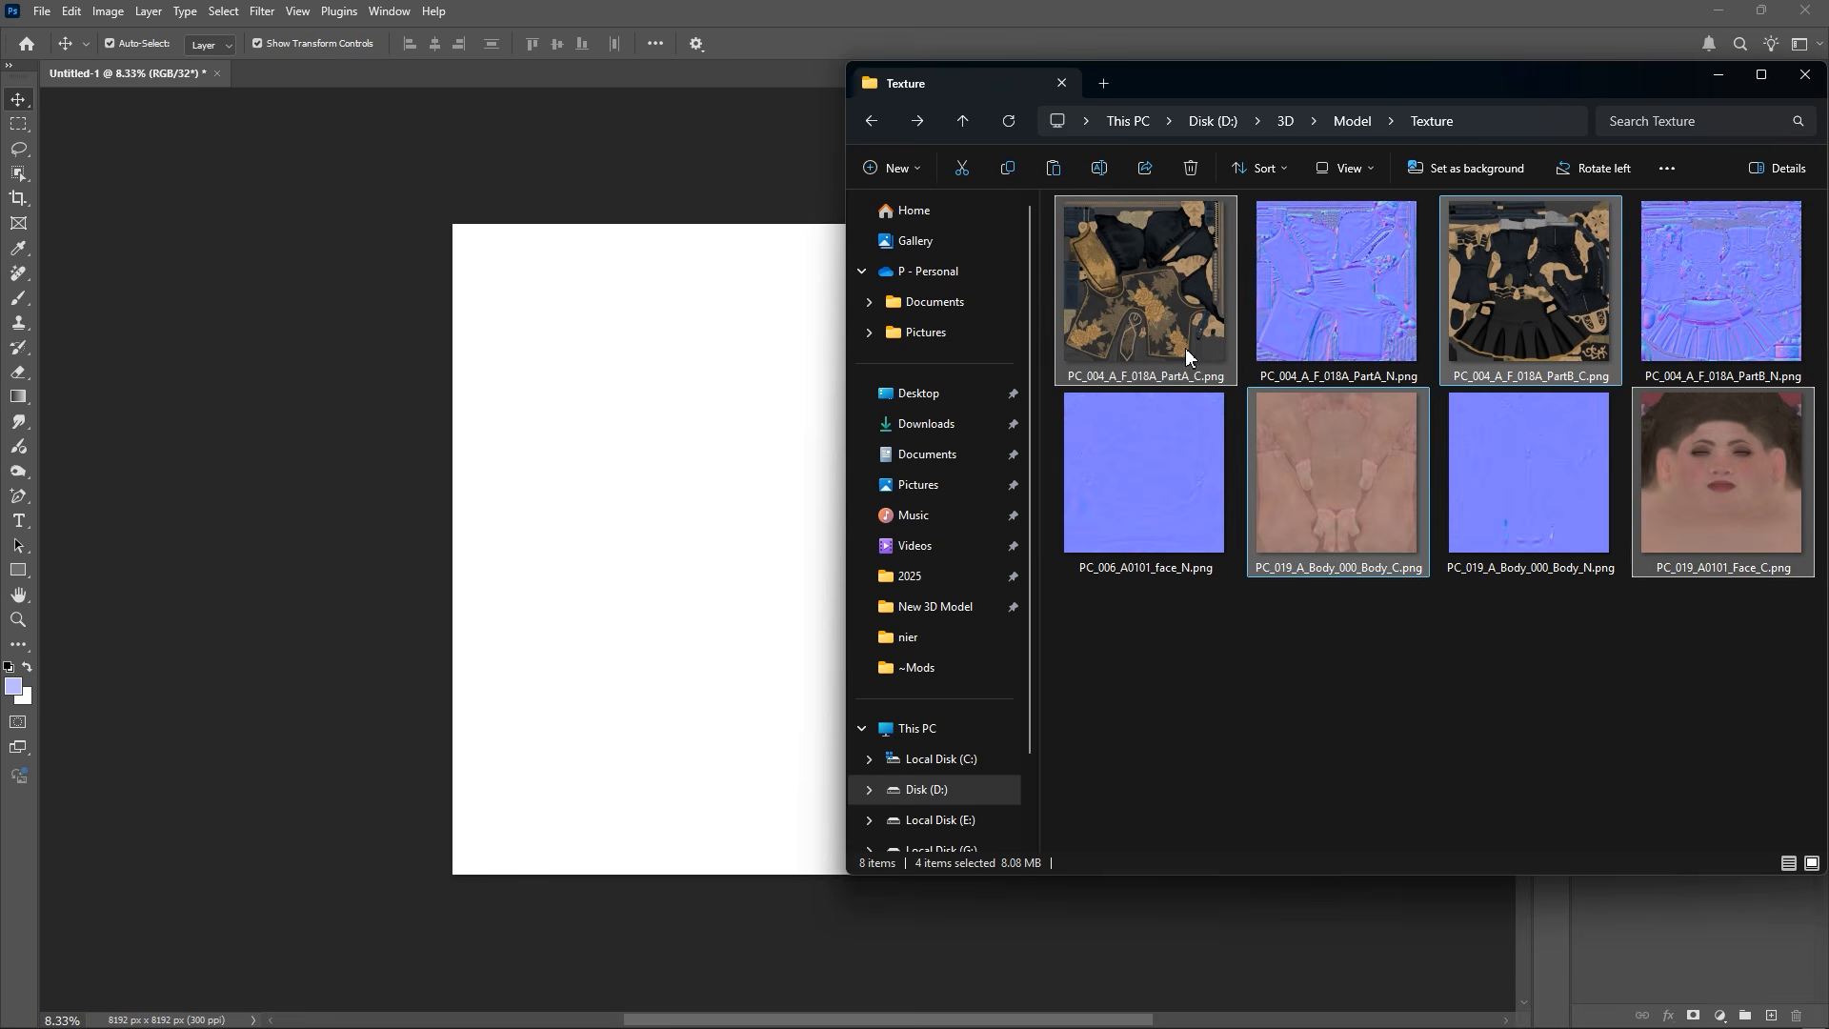
{"action": "left_click_drag", "start_coordinate": [1168, 282], "coordinate": [693, 488]}
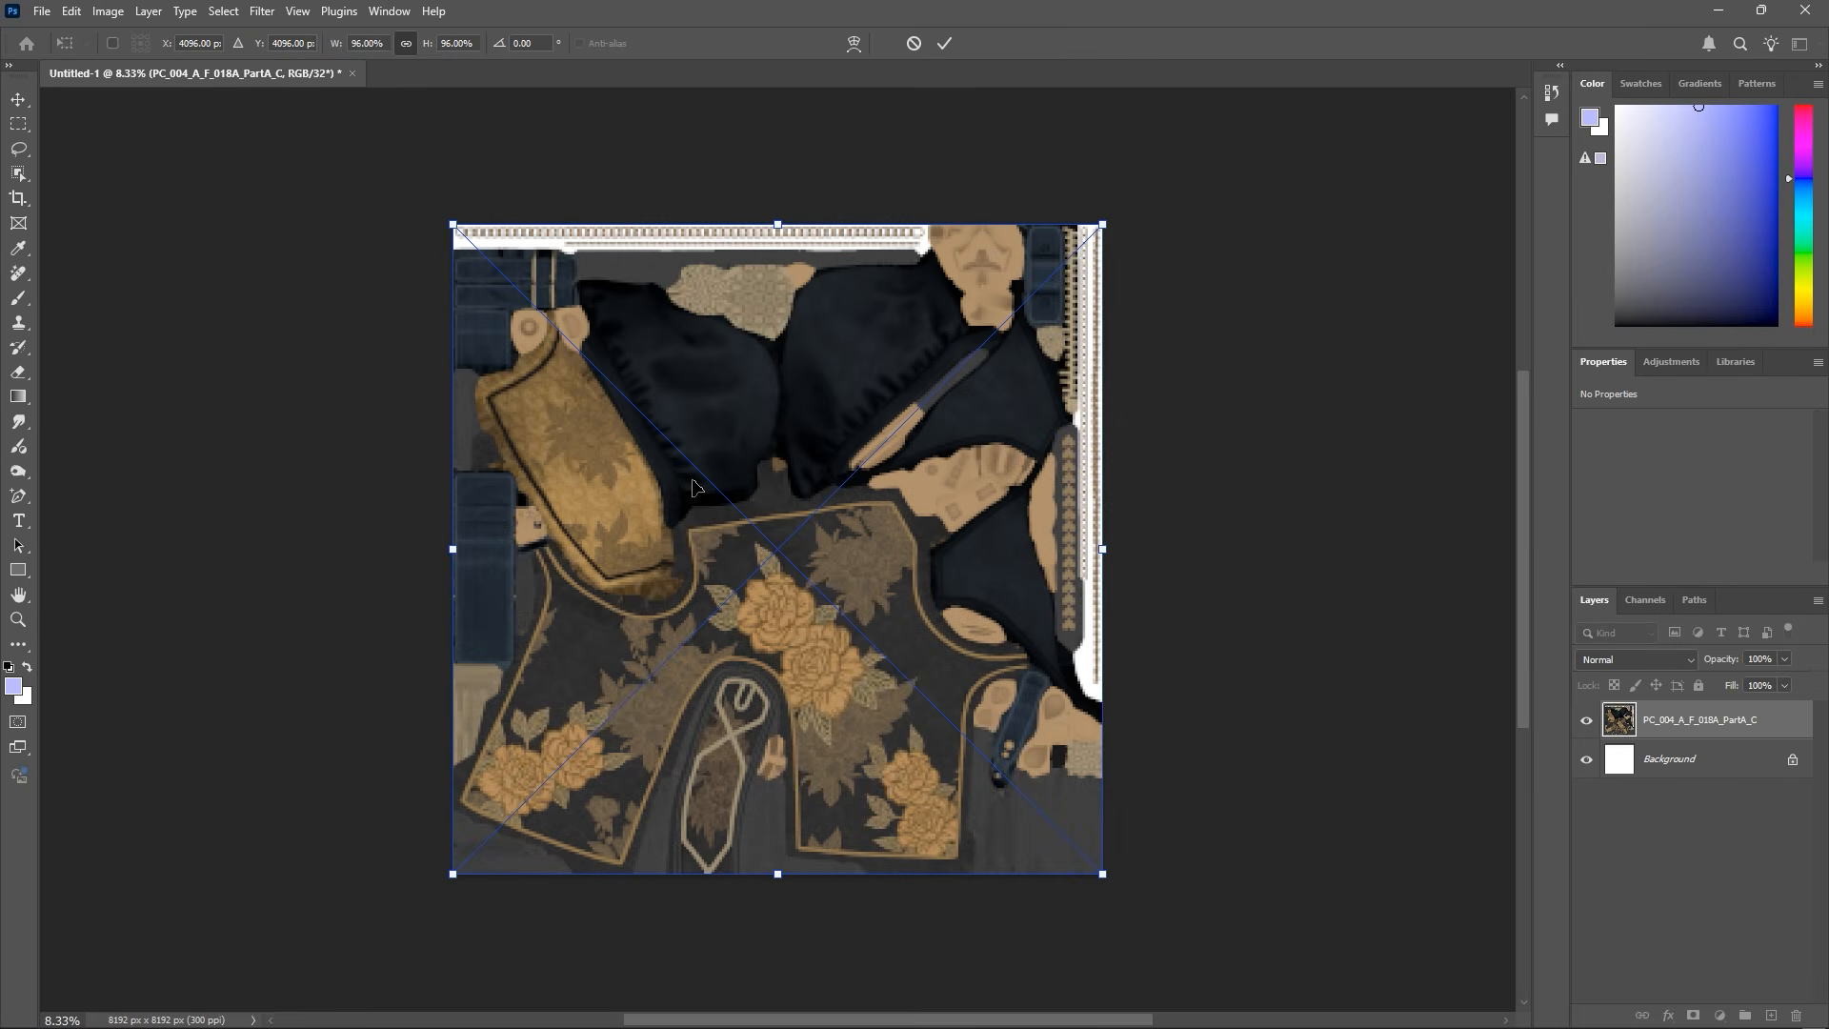
{"action": "left_click", "coordinate": [945, 44]}
{"action": "left_click", "coordinate": [947, 45]}
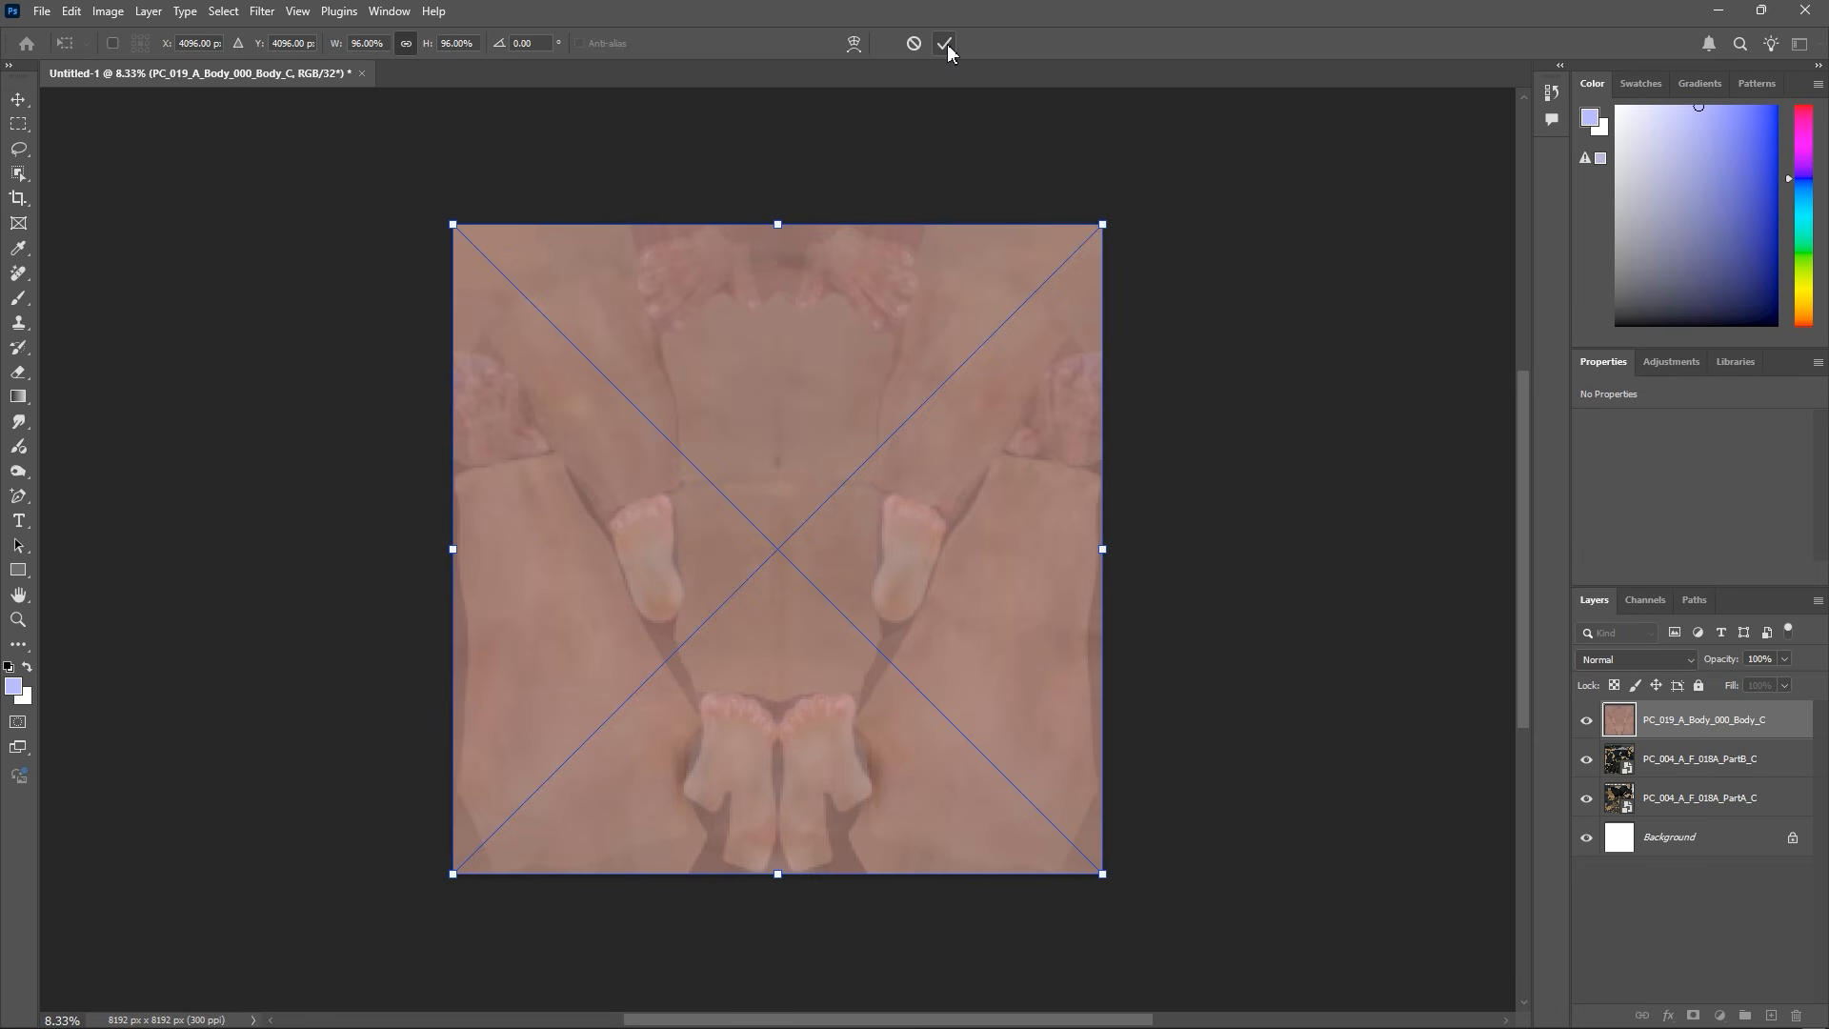
{"action": "left_click", "coordinate": [947, 44]}
{"action": "left_click", "coordinate": [946, 44]}
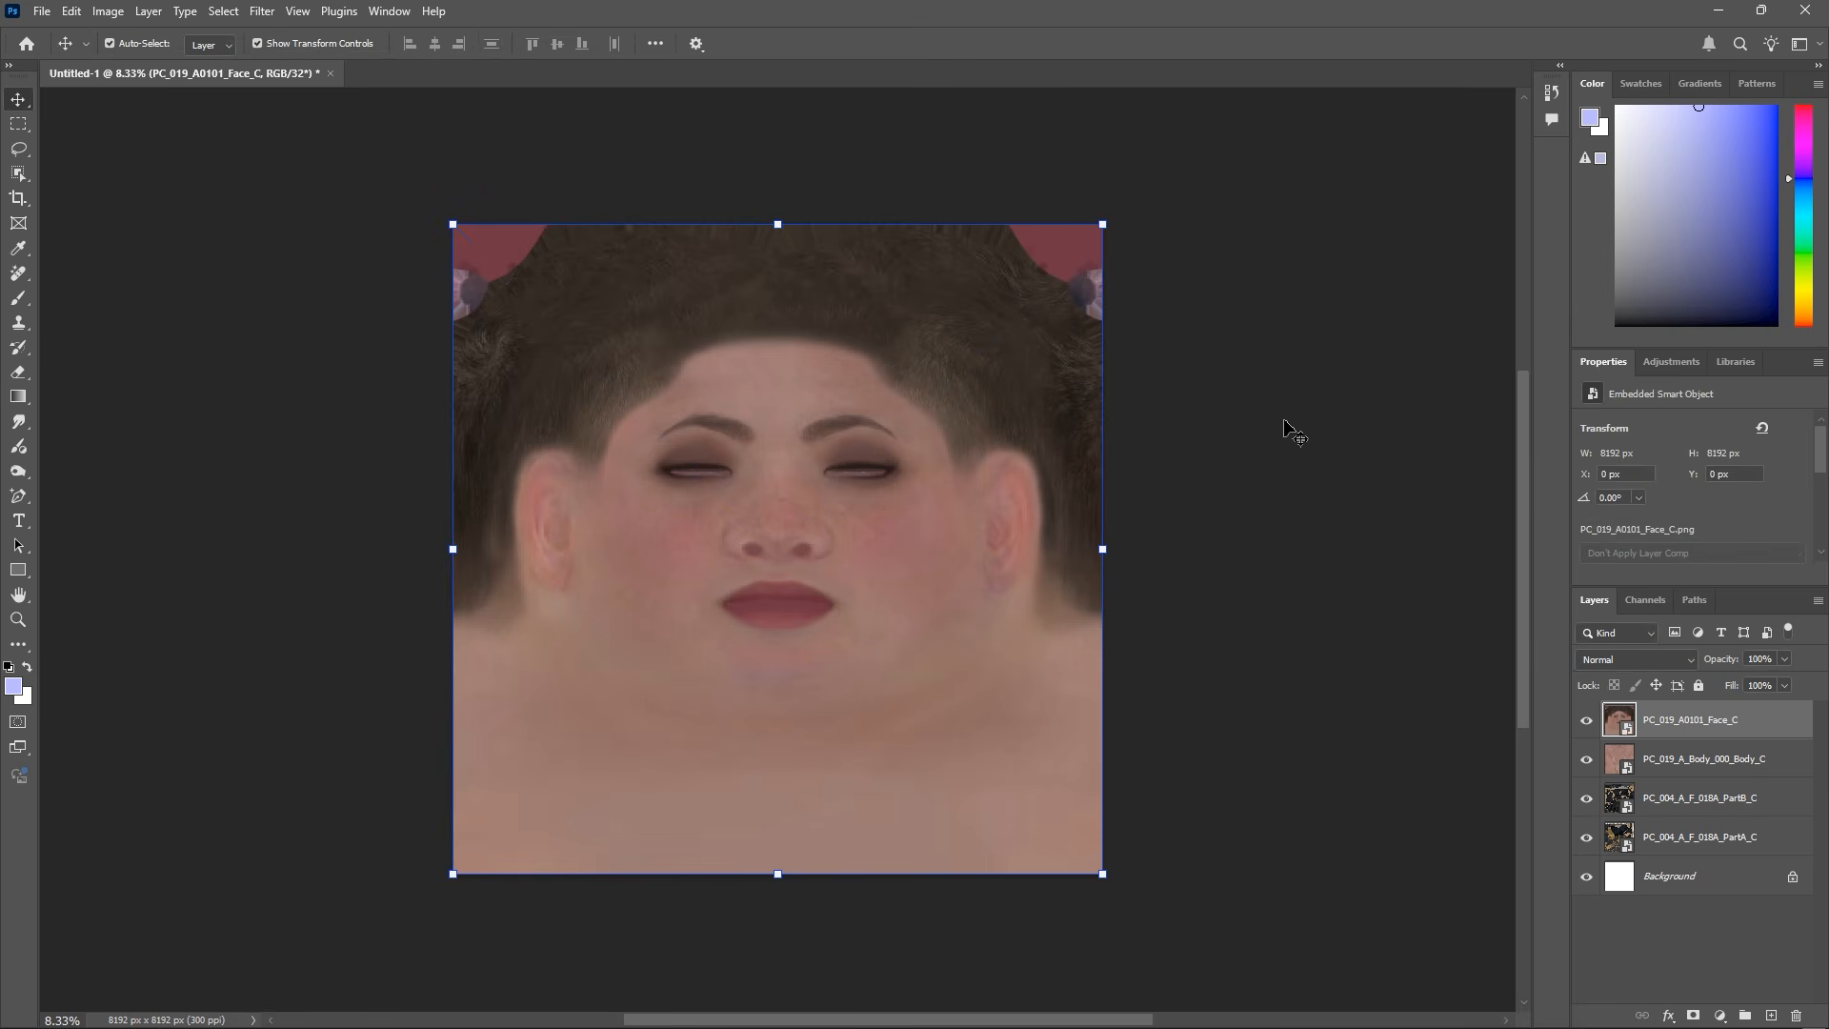
Scale the PC_019_A0101_Face_C layer down to about 4582 px square and fit it in the canvas's lower-left corner
{"action": "left_click", "coordinate": [1647, 767]}
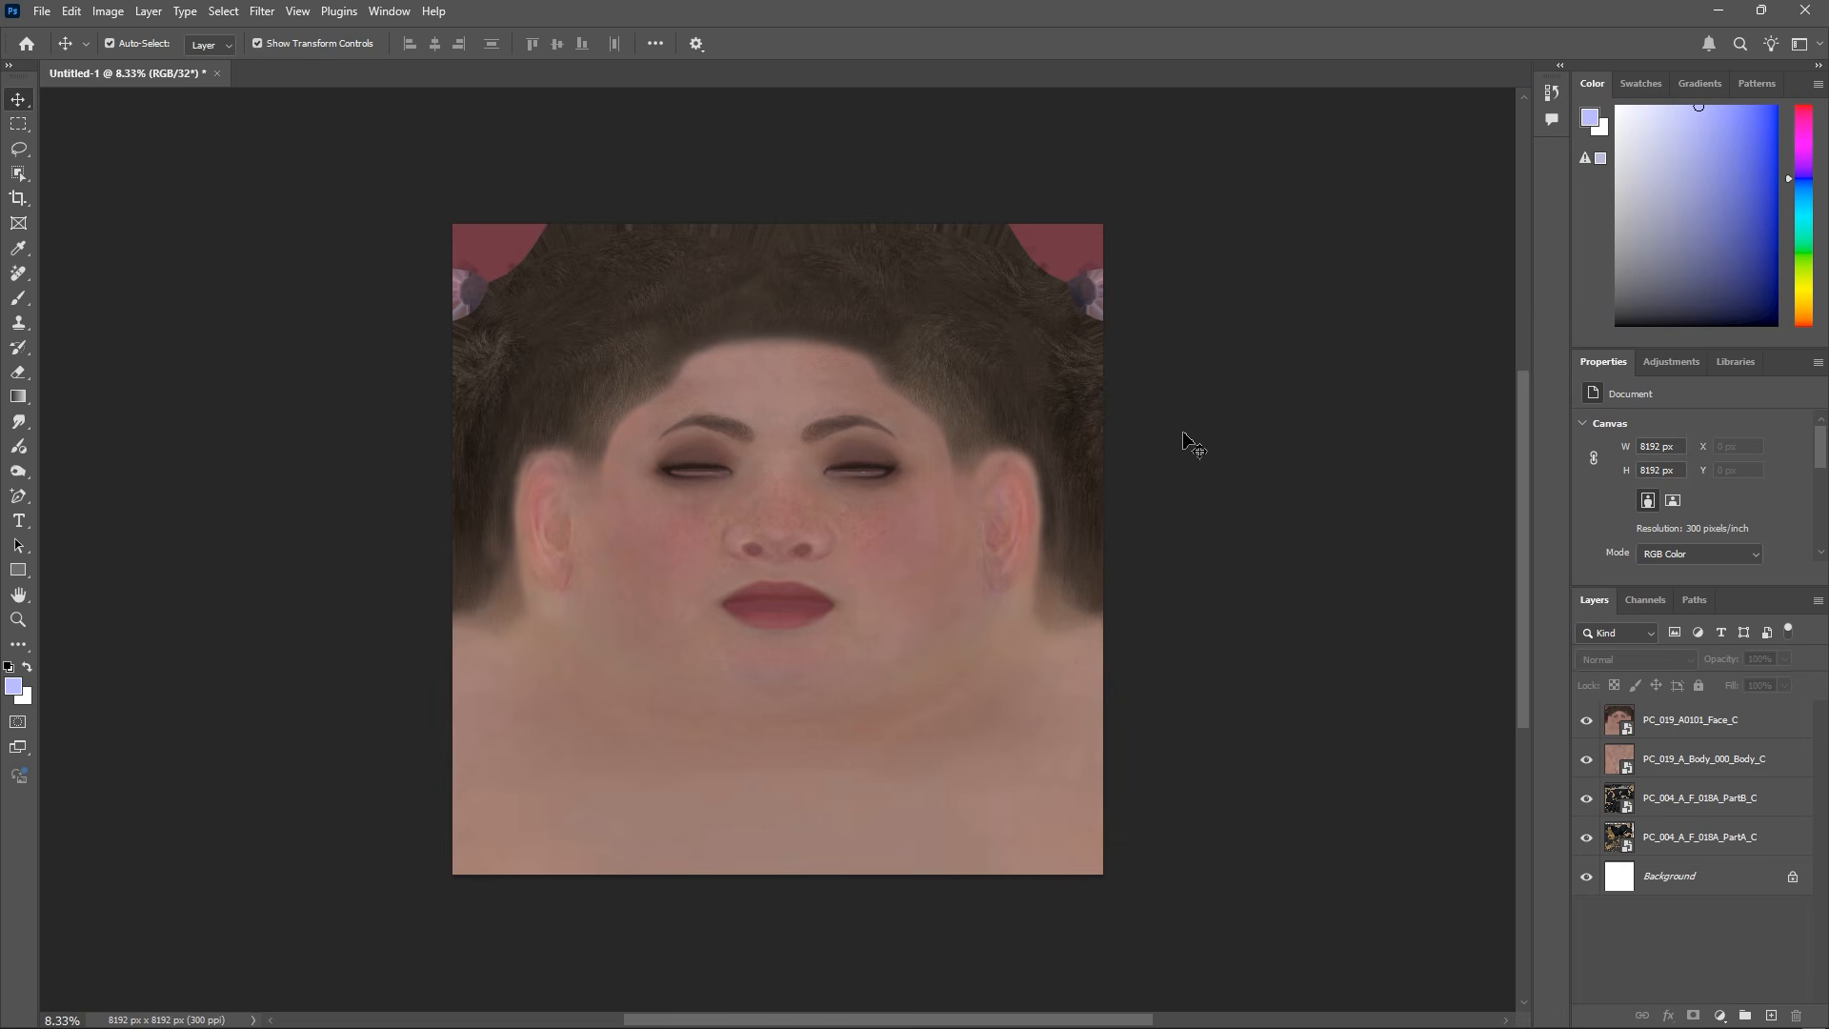
{"action": "left_click", "coordinate": [1184, 441]}
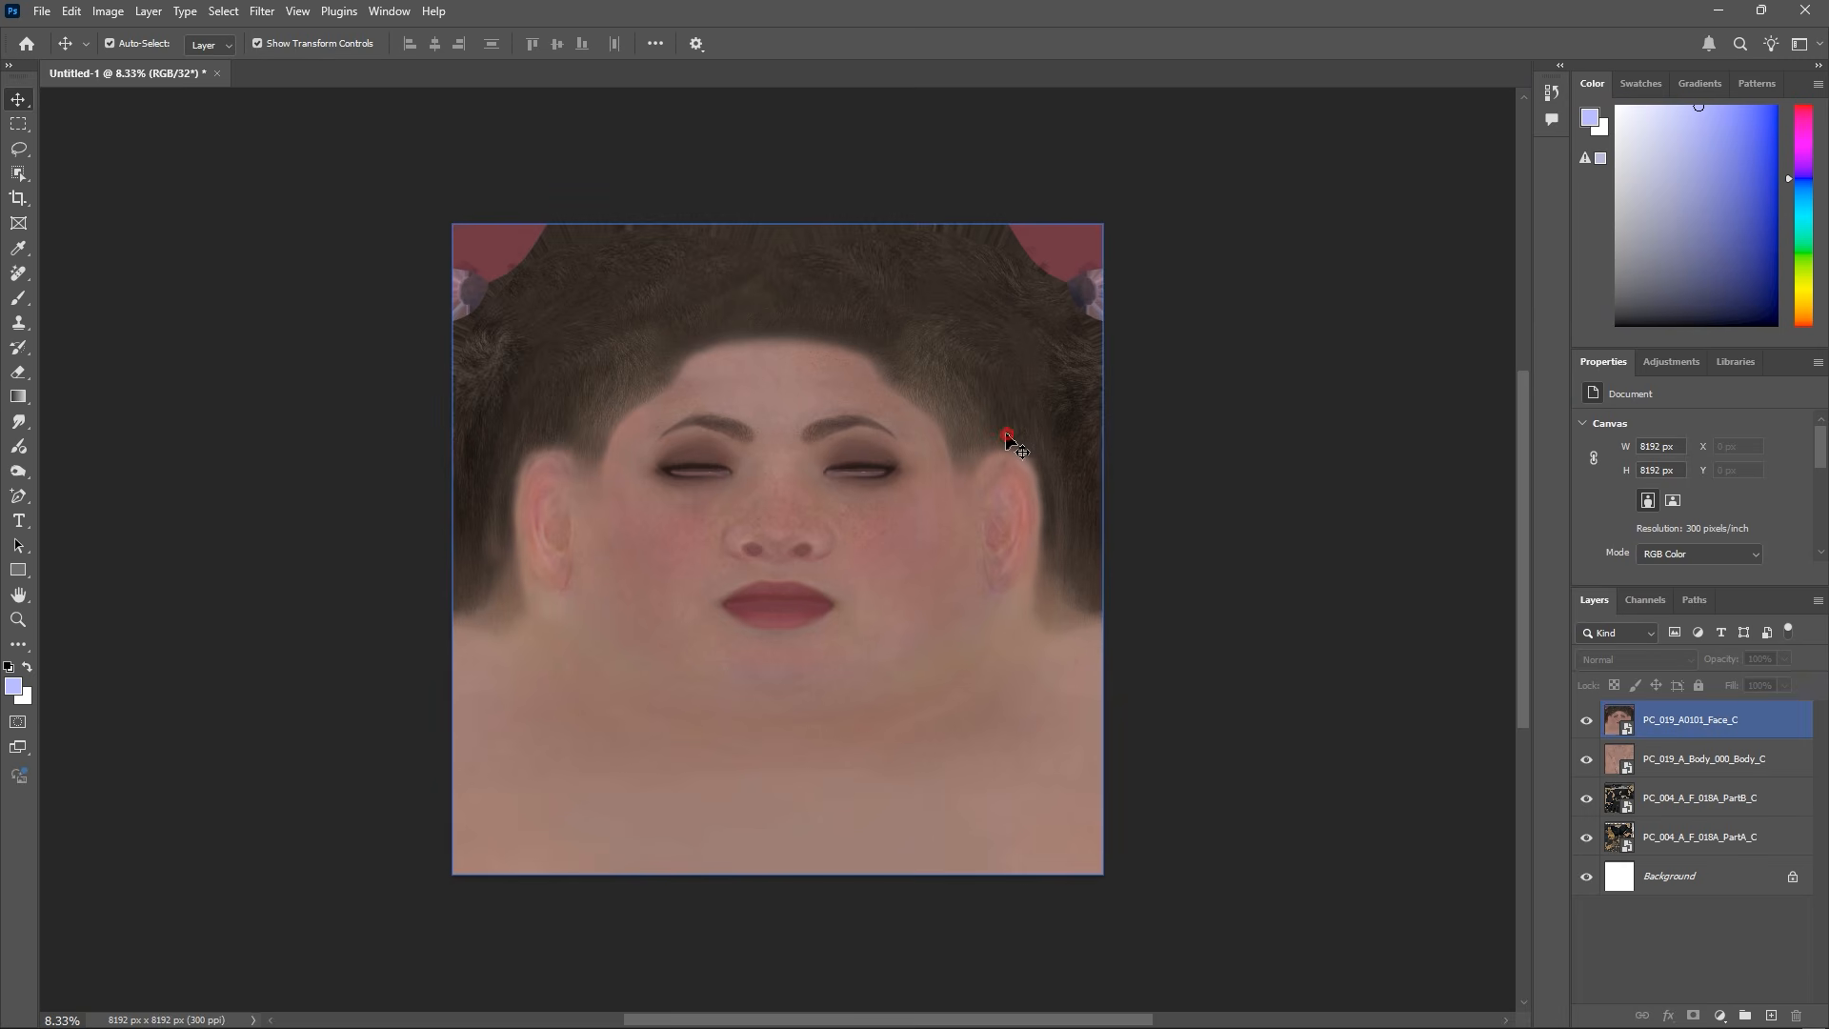
{"action": "left_click", "coordinate": [1009, 440]}
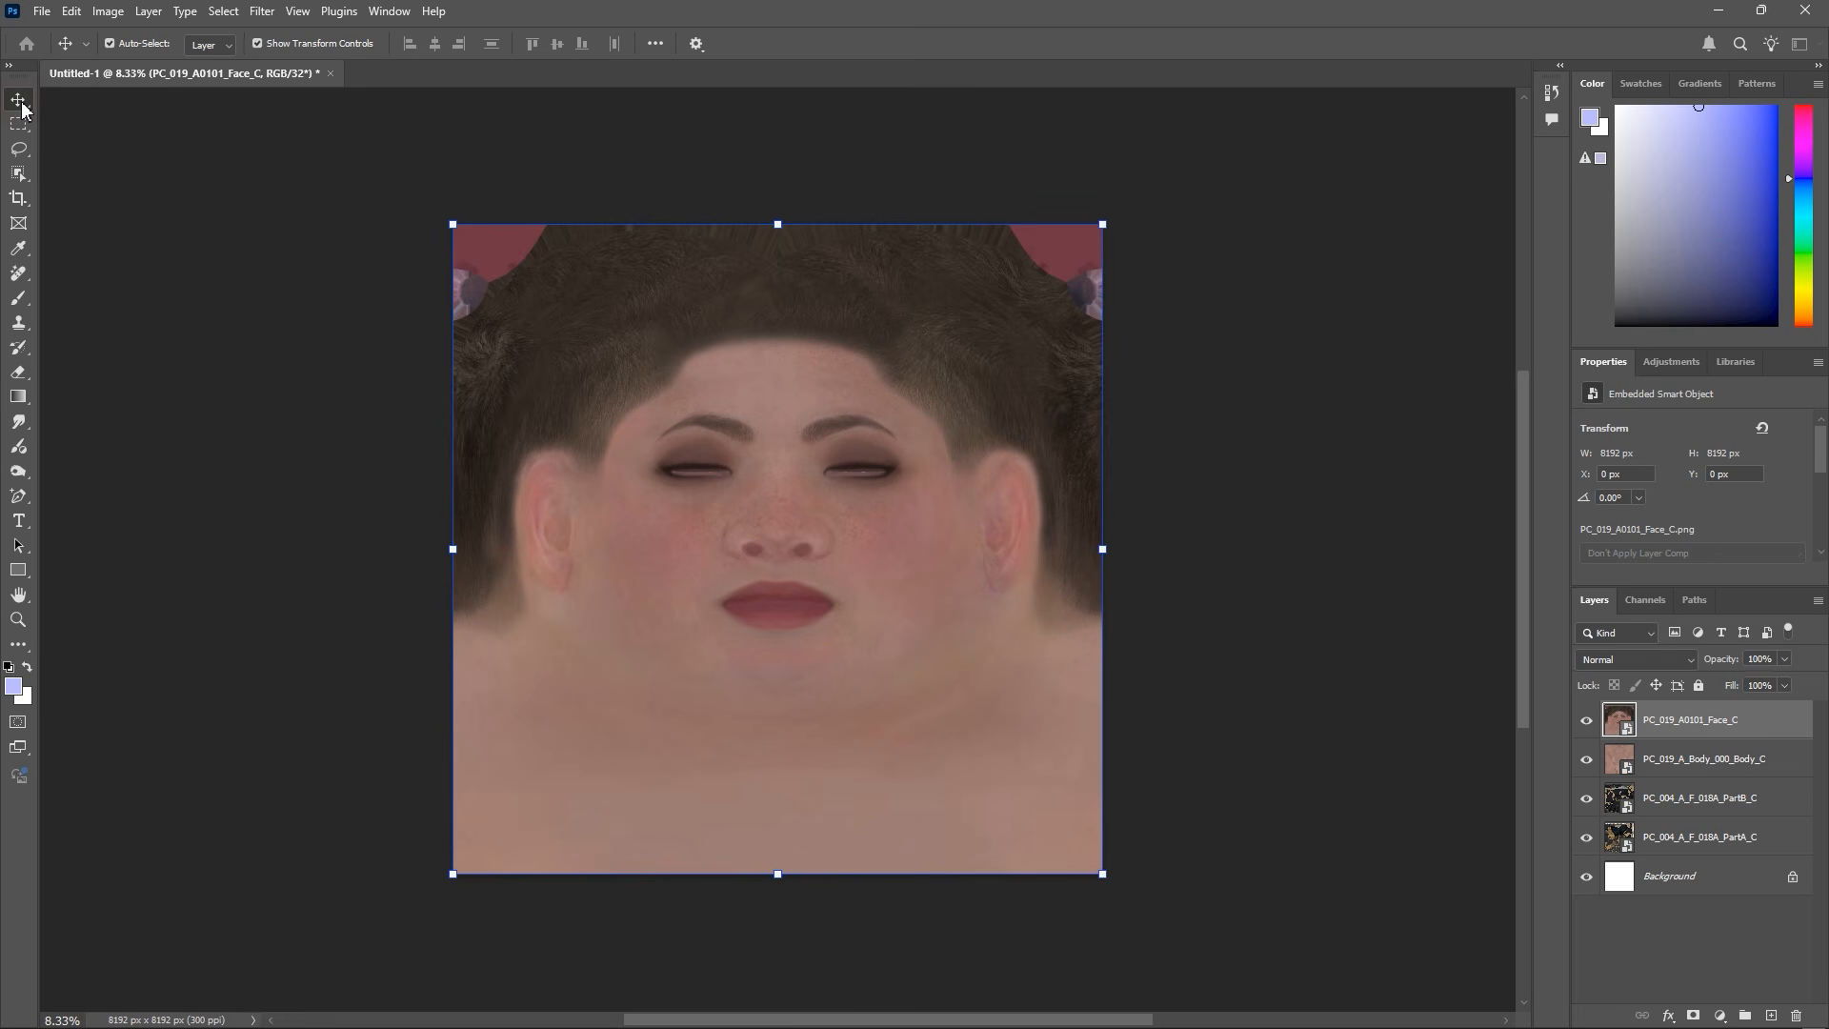
{"action": "left_click_drag", "start_coordinate": [774, 224], "coordinate": [781, 510]}
{"action": "left_click_drag", "start_coordinate": [798, 594], "coordinate": [661, 588]}
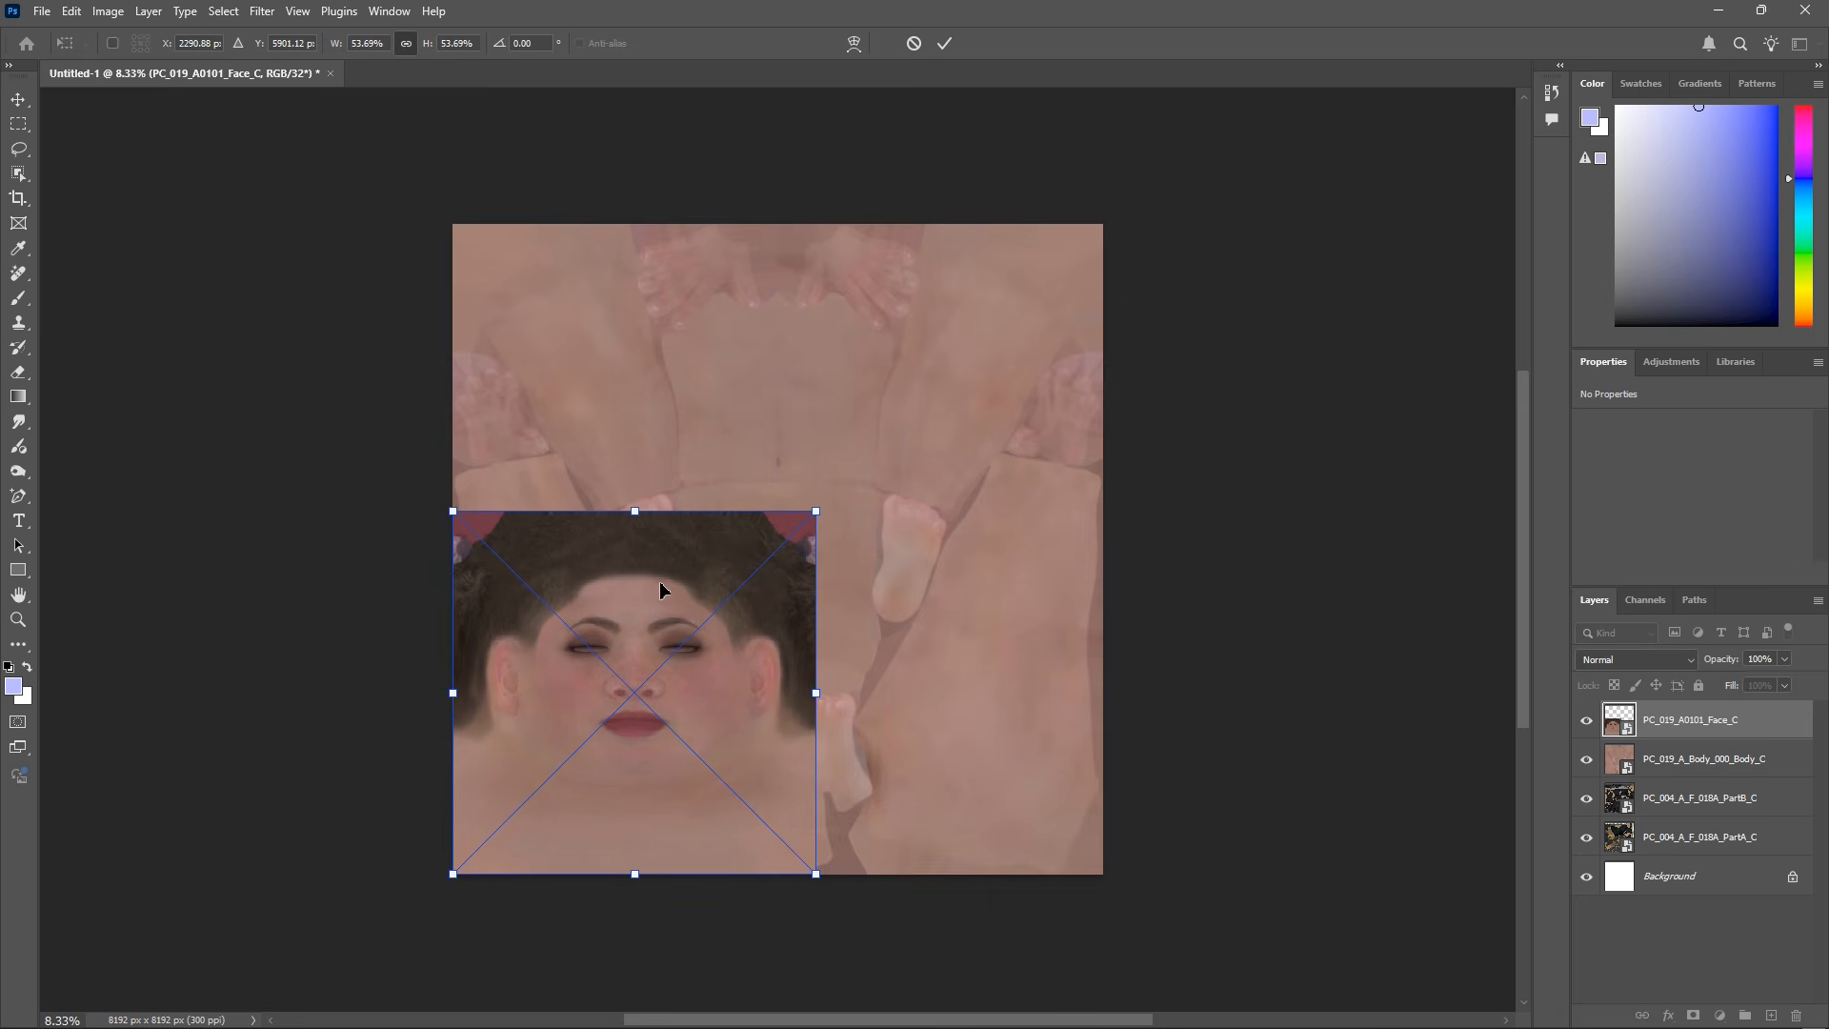
{"action": "left_click", "coordinate": [943, 44]}
Scale down the PC_019_A_Body_000_Body_C layer so it covers less of the canvas
{"action": "left_click", "coordinate": [800, 233]}
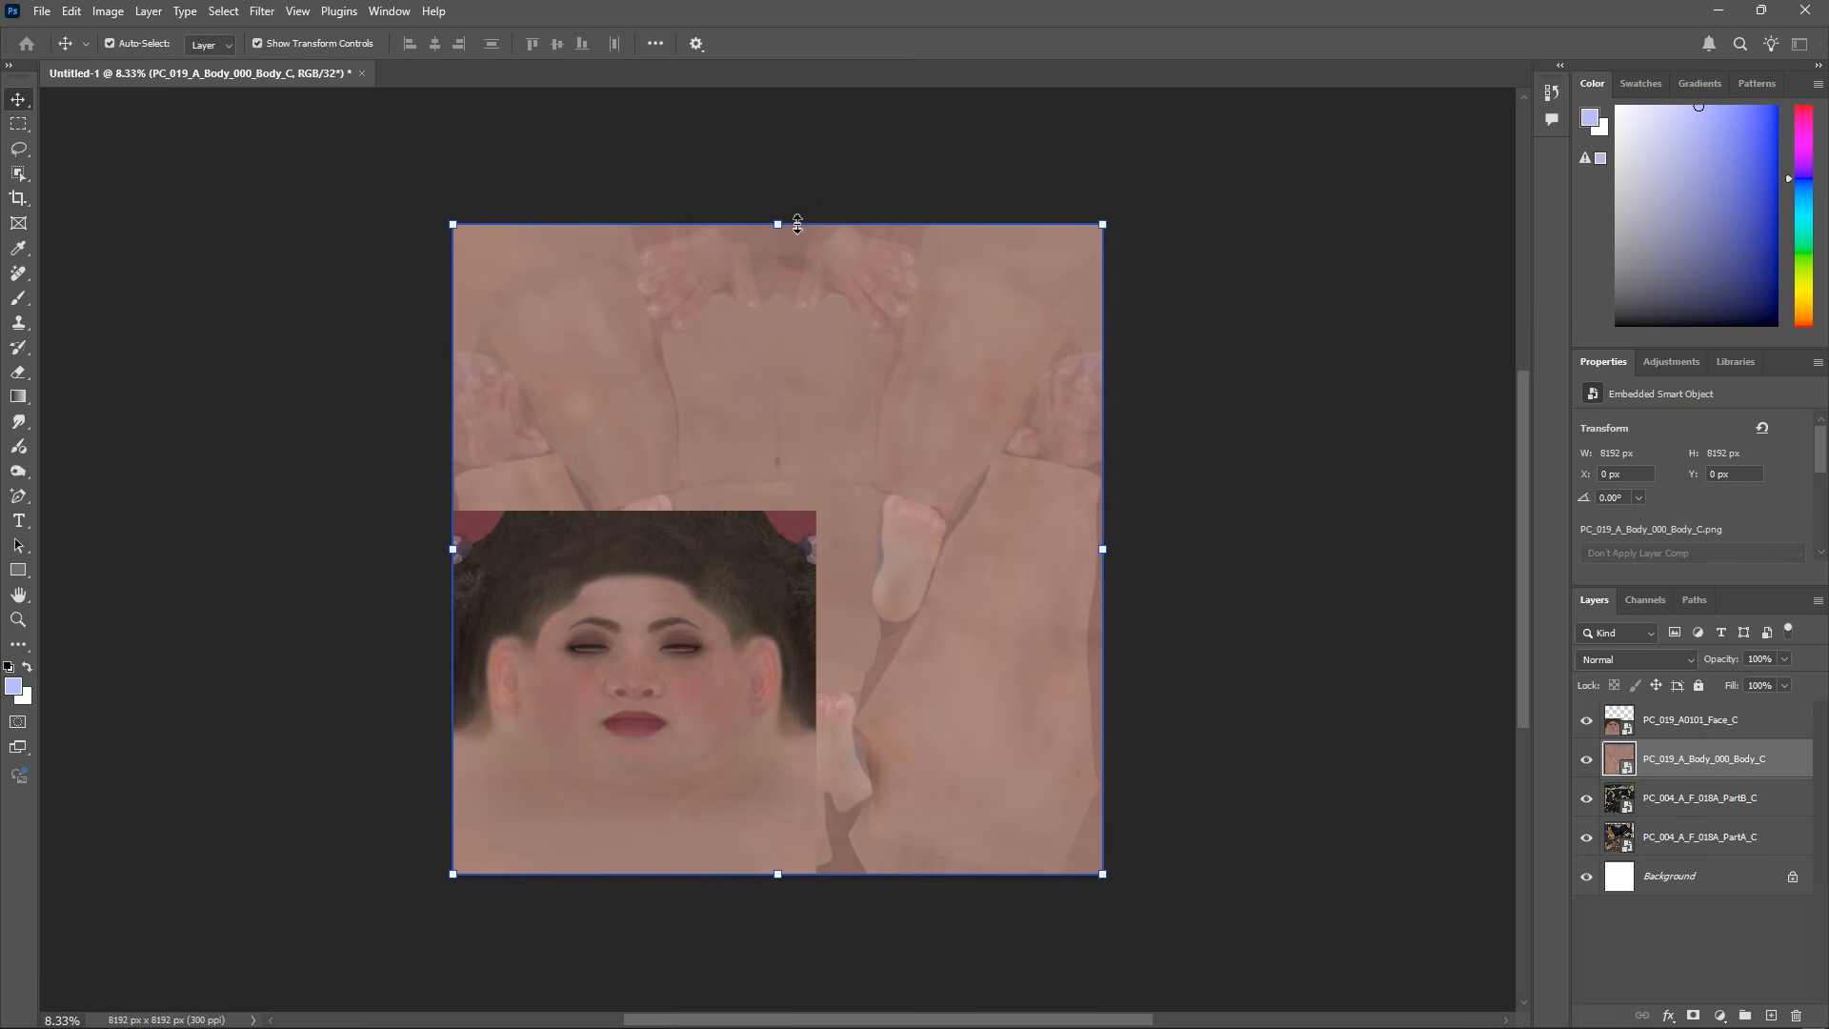
{"action": "left_click_drag", "start_coordinate": [778, 225], "coordinate": [911, 496]}
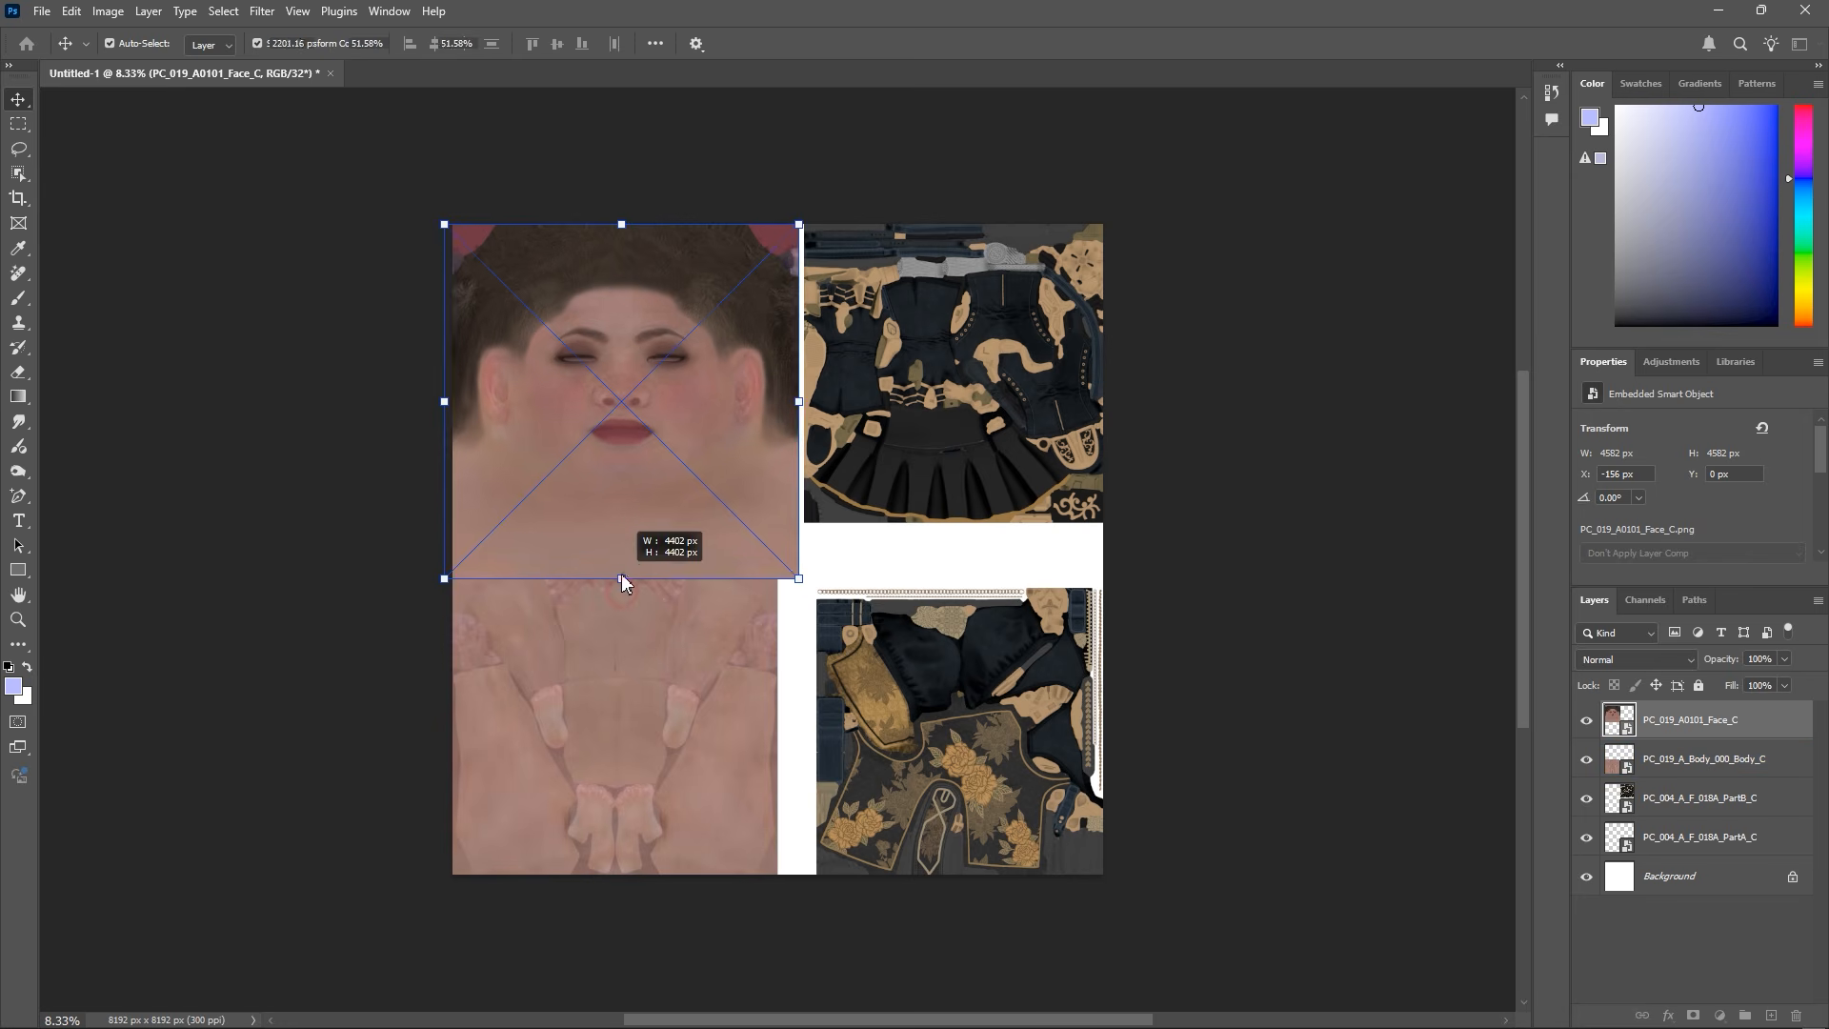
Resize the face texture to 4096 px square and align it with the canvas's upper-left quarter at X 0, Y 0
{"action": "left_click_drag", "start_coordinate": [621, 574], "coordinate": [621, 549]}
{"action": "left_click_drag", "start_coordinate": [686, 461], "coordinate": [670, 470]}
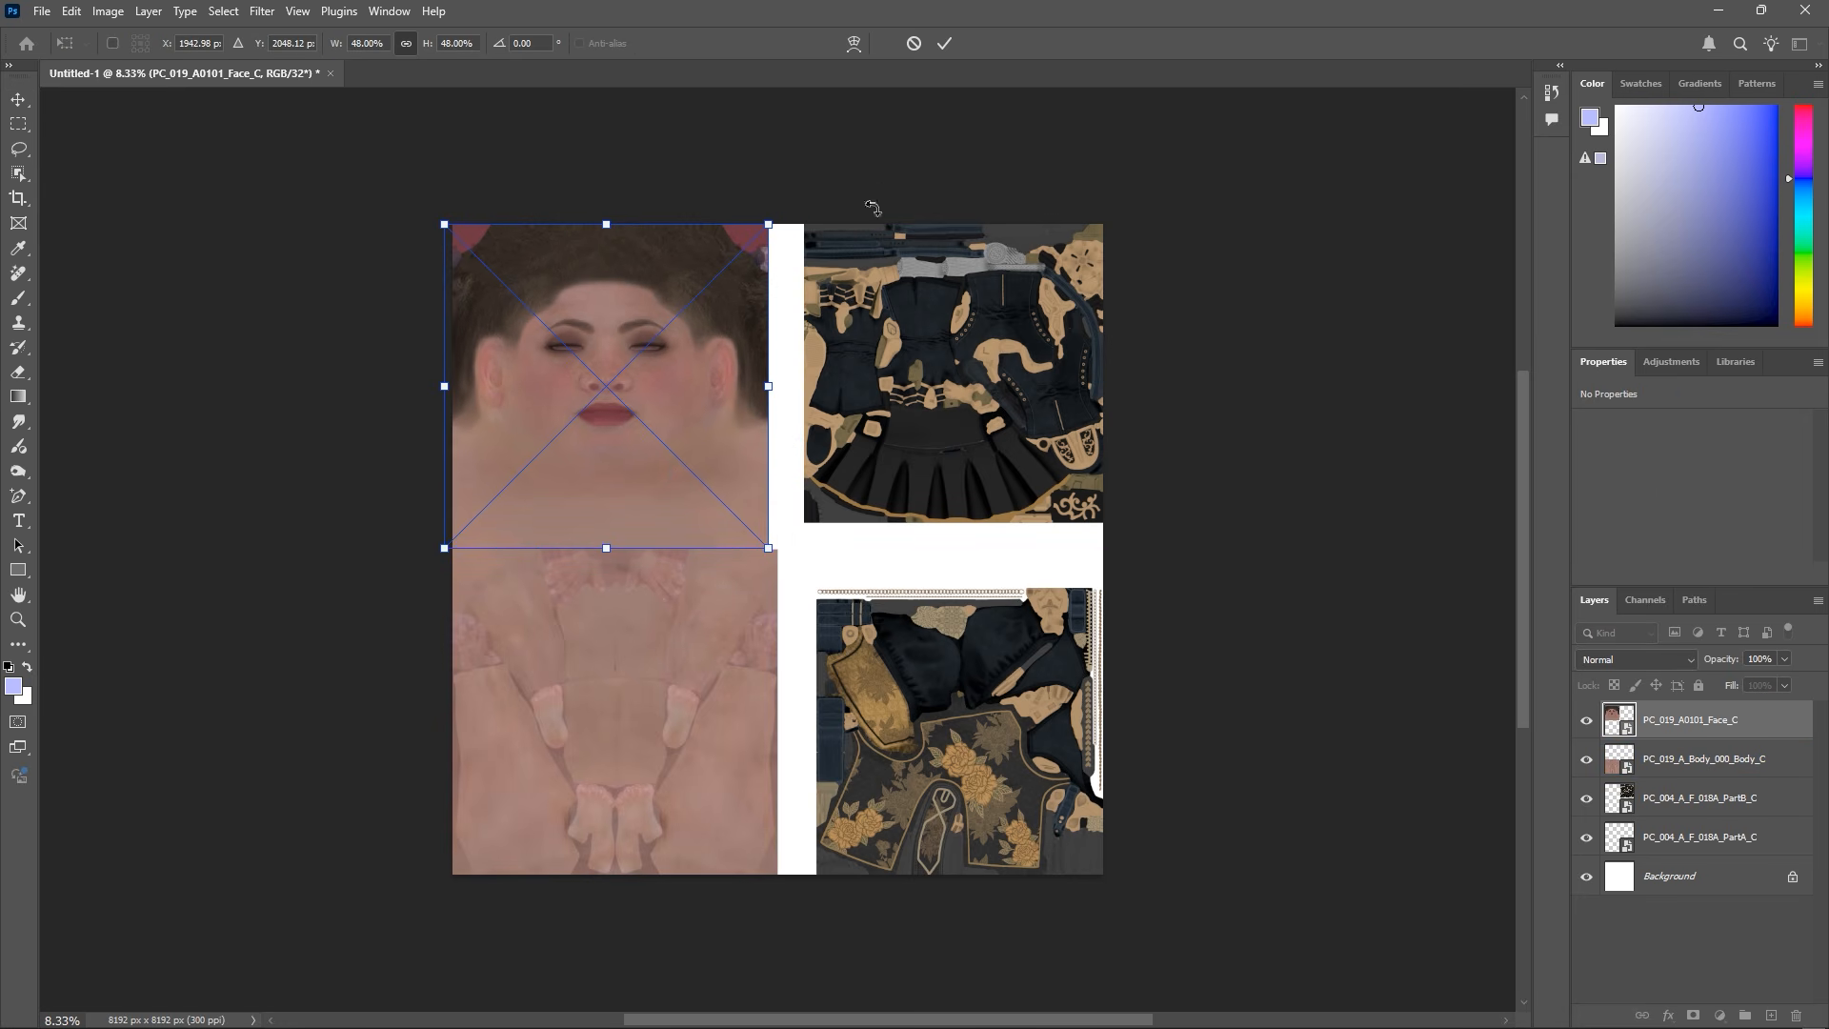
{"action": "left_click", "coordinate": [946, 48]}
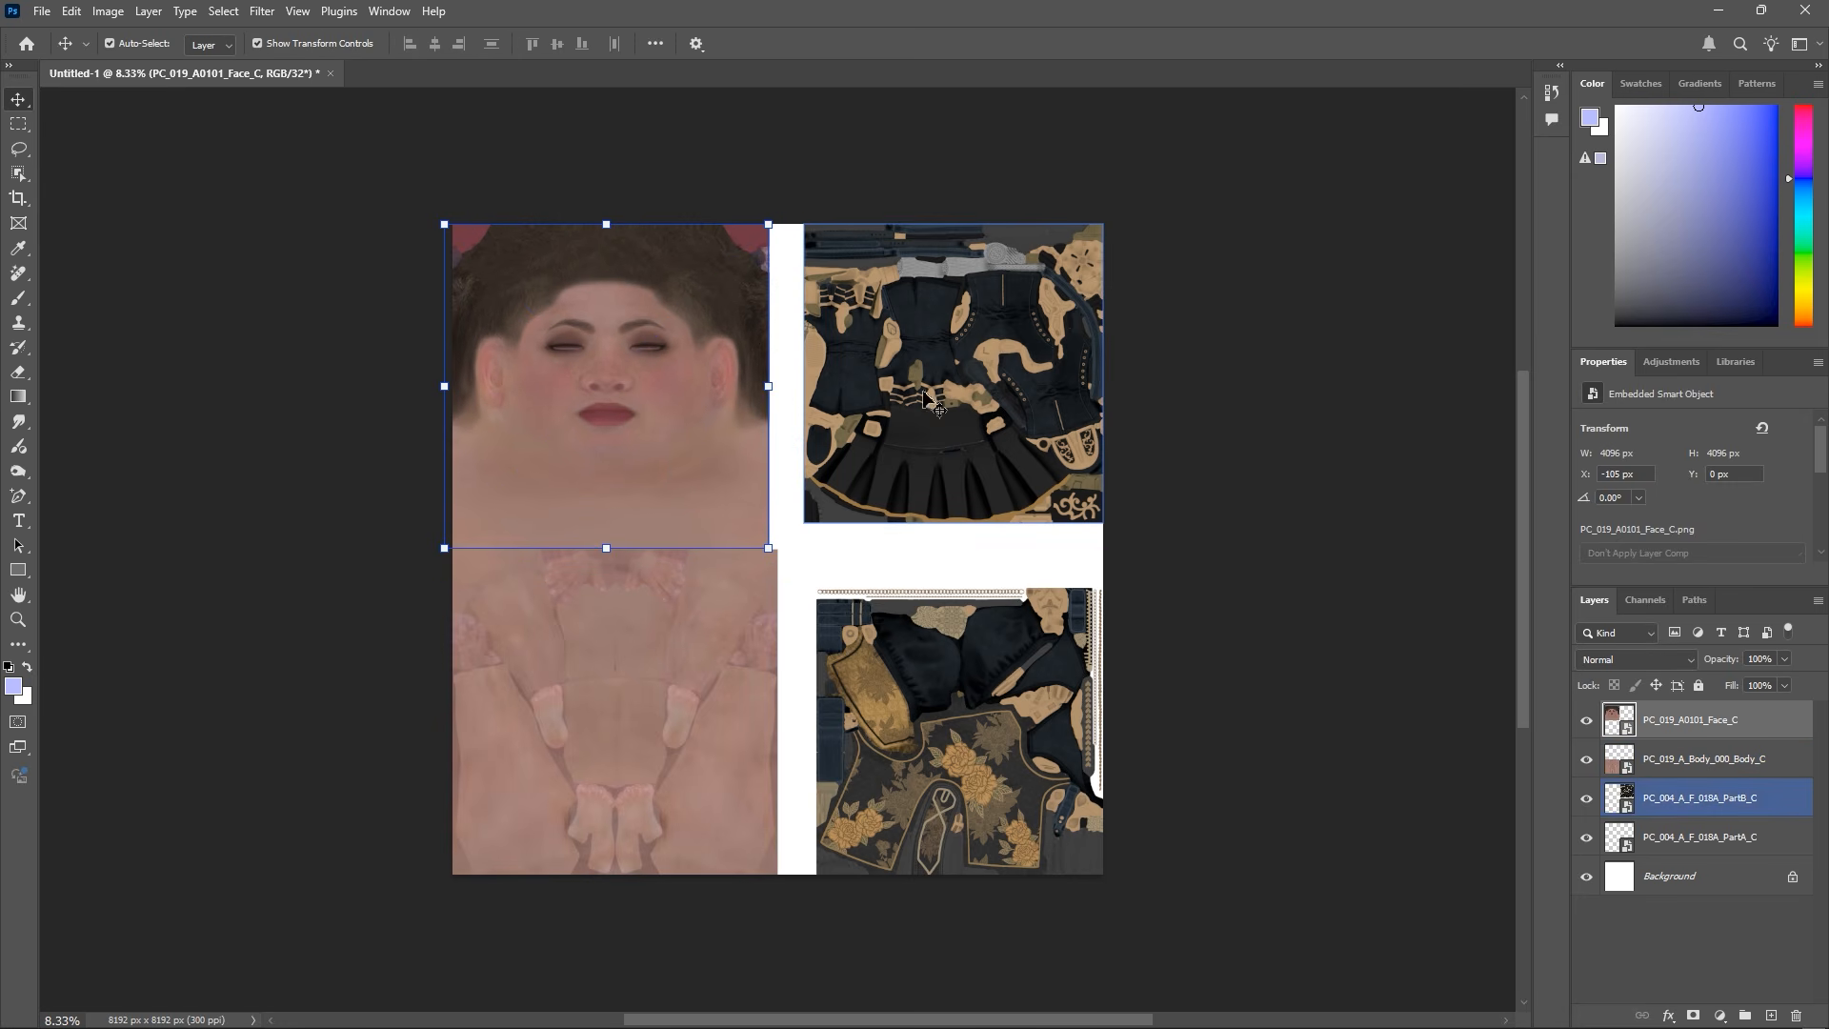
{"action": "left_click_drag", "start_coordinate": [690, 410], "coordinate": [700, 413]}
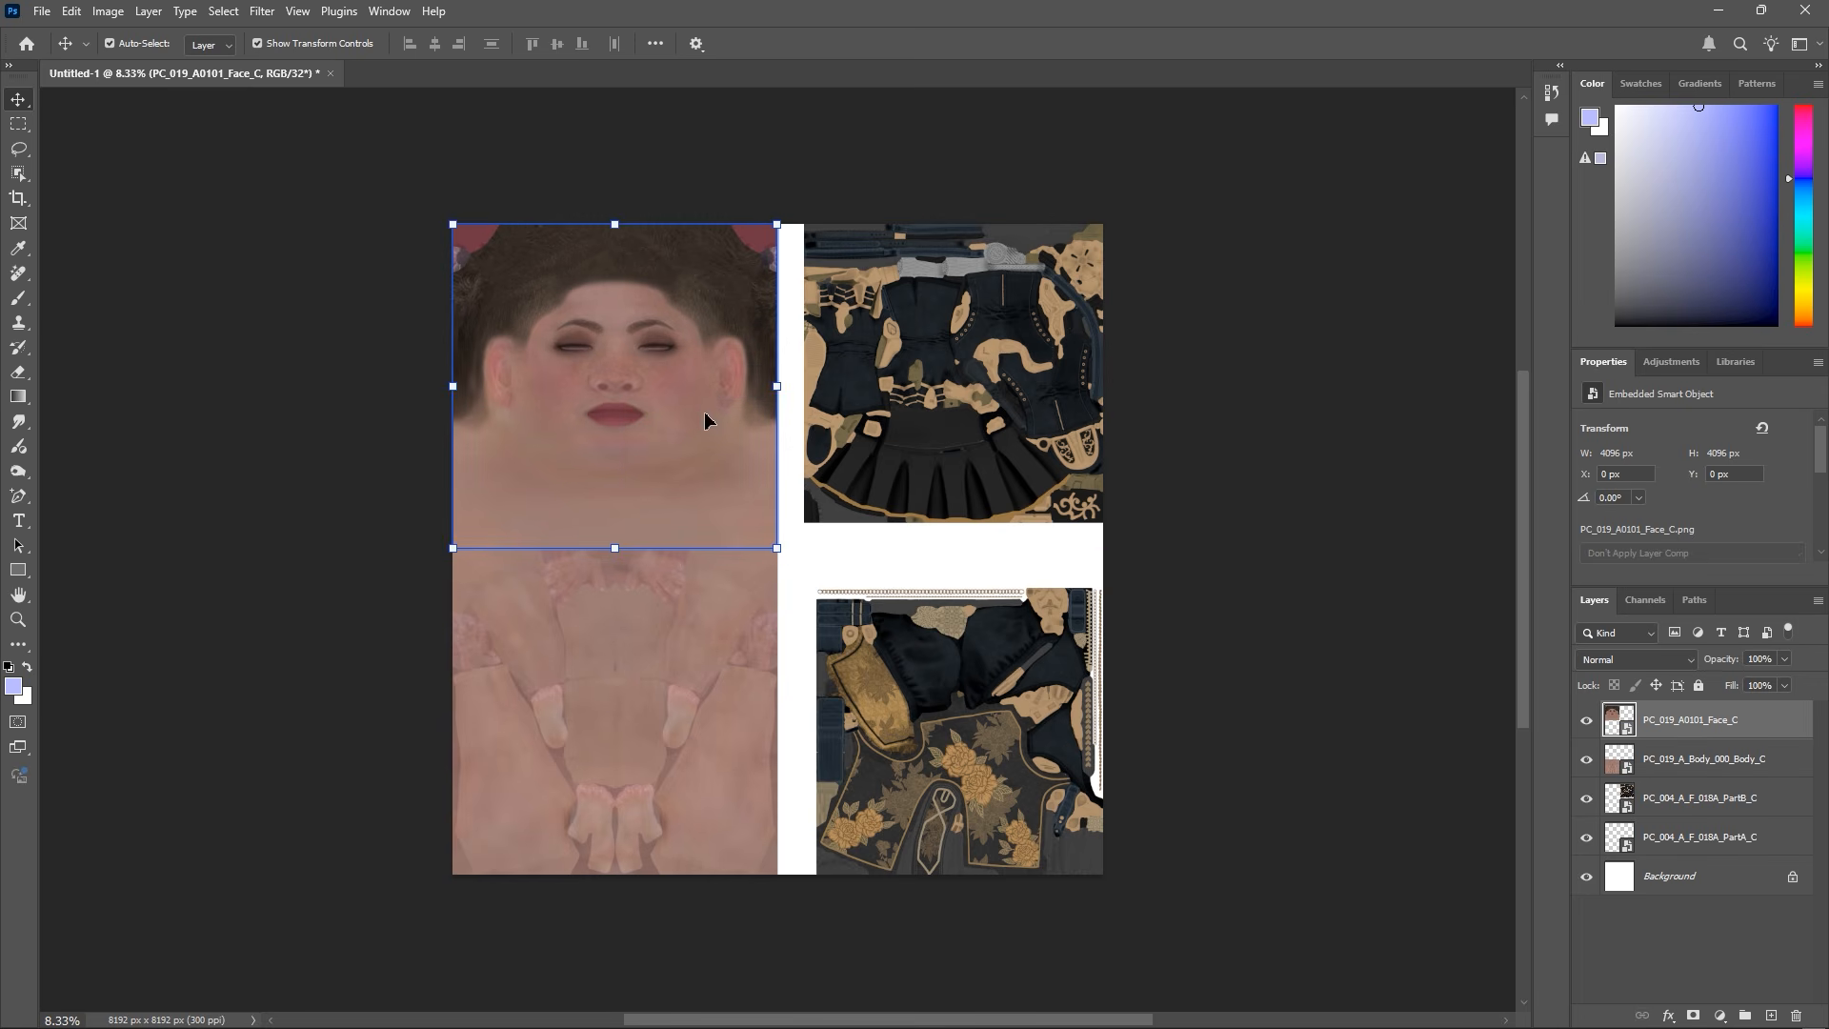
Enlarge the PC_004_A_F_018A_PartB_C texture to 4096 px square so it fills the canvas's upper-right quarter
{"action": "left_click", "coordinate": [949, 424]}
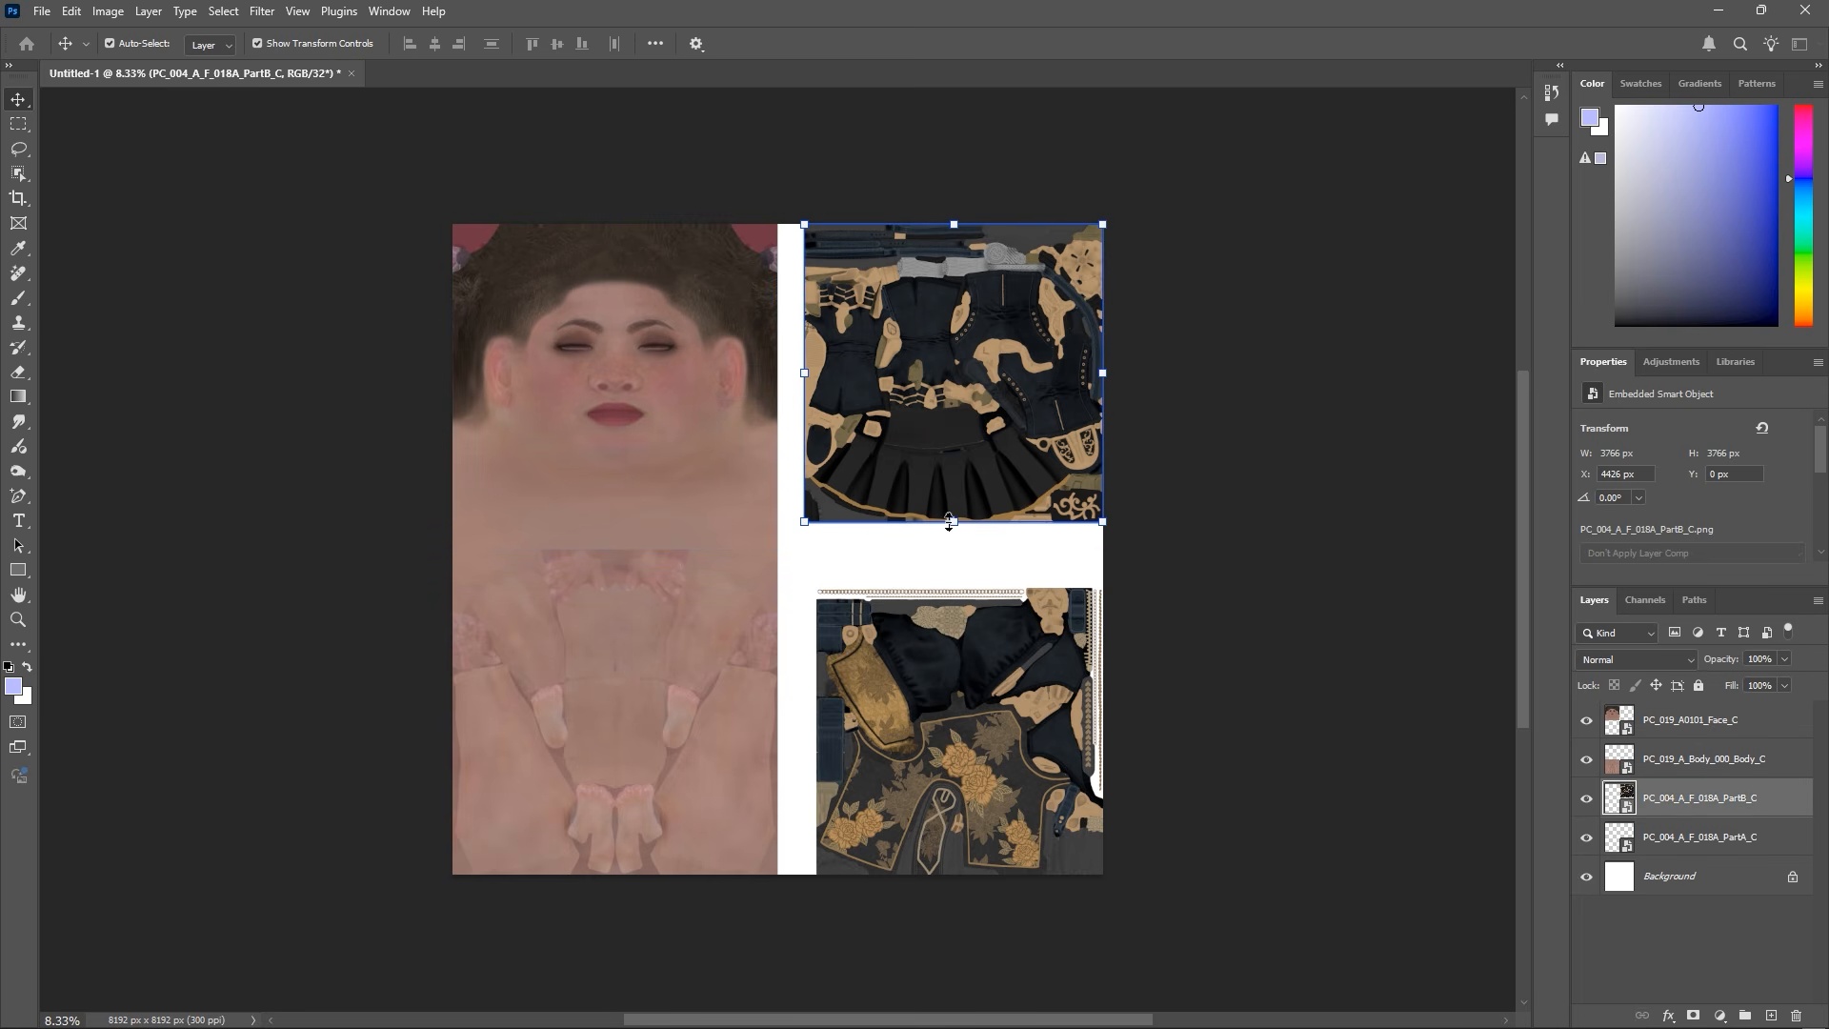
{"action": "mouse_move", "coordinate": [949, 522]}
{"action": "left_mouse_down"}
{"action": "mouse_move", "coordinate": [955, 554]}
{"action": "mouse_move", "coordinate": [965, 496]}
{"action": "left_mouse_up"}
{"action": "left_click", "coordinate": [948, 43]}
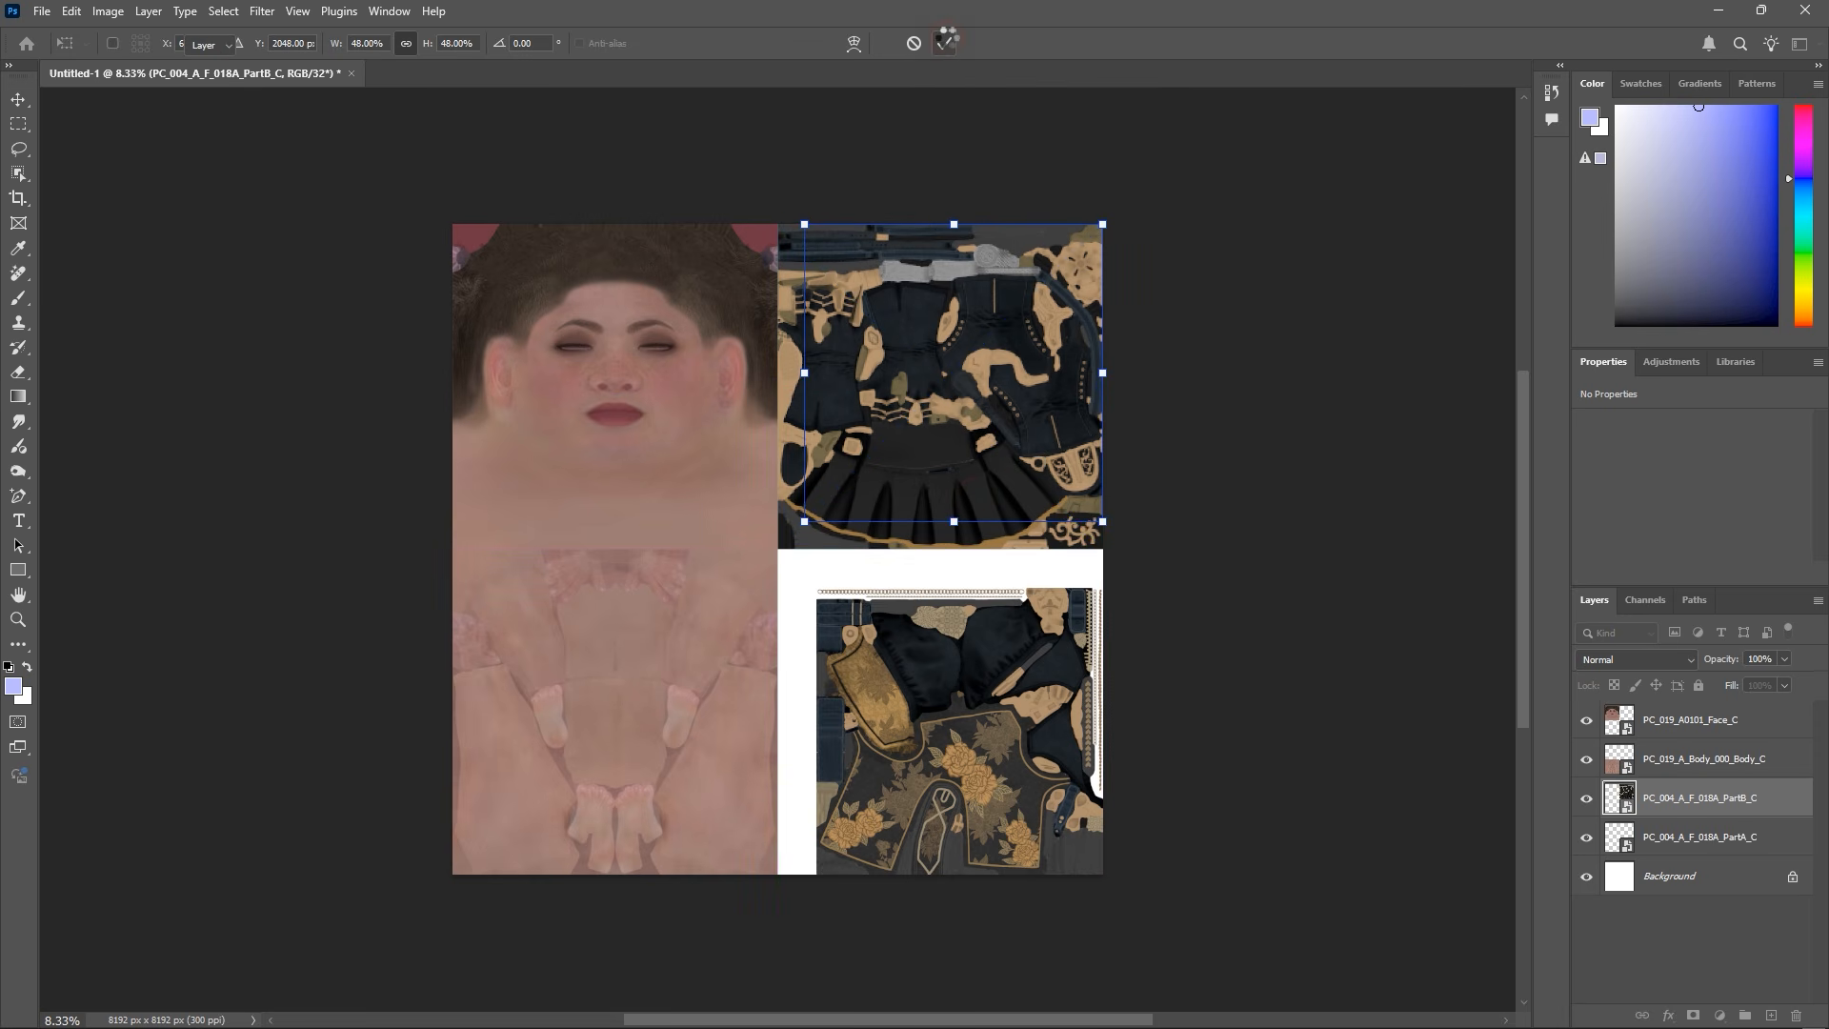
Enlarge the PC_004_A_F_018A_PartA_C texture to 4096 px square and fit it into the canvas's lower-right quarter at X 4096, Y 4096
{"action": "left_click", "coordinate": [992, 748]}
{"action": "left_click_drag", "start_coordinate": [969, 731], "coordinate": [931, 730]}
{"action": "left_click_drag", "start_coordinate": [1068, 585], "coordinate": [1121, 553]}
{"action": "key", "text": "ctrl+z"}
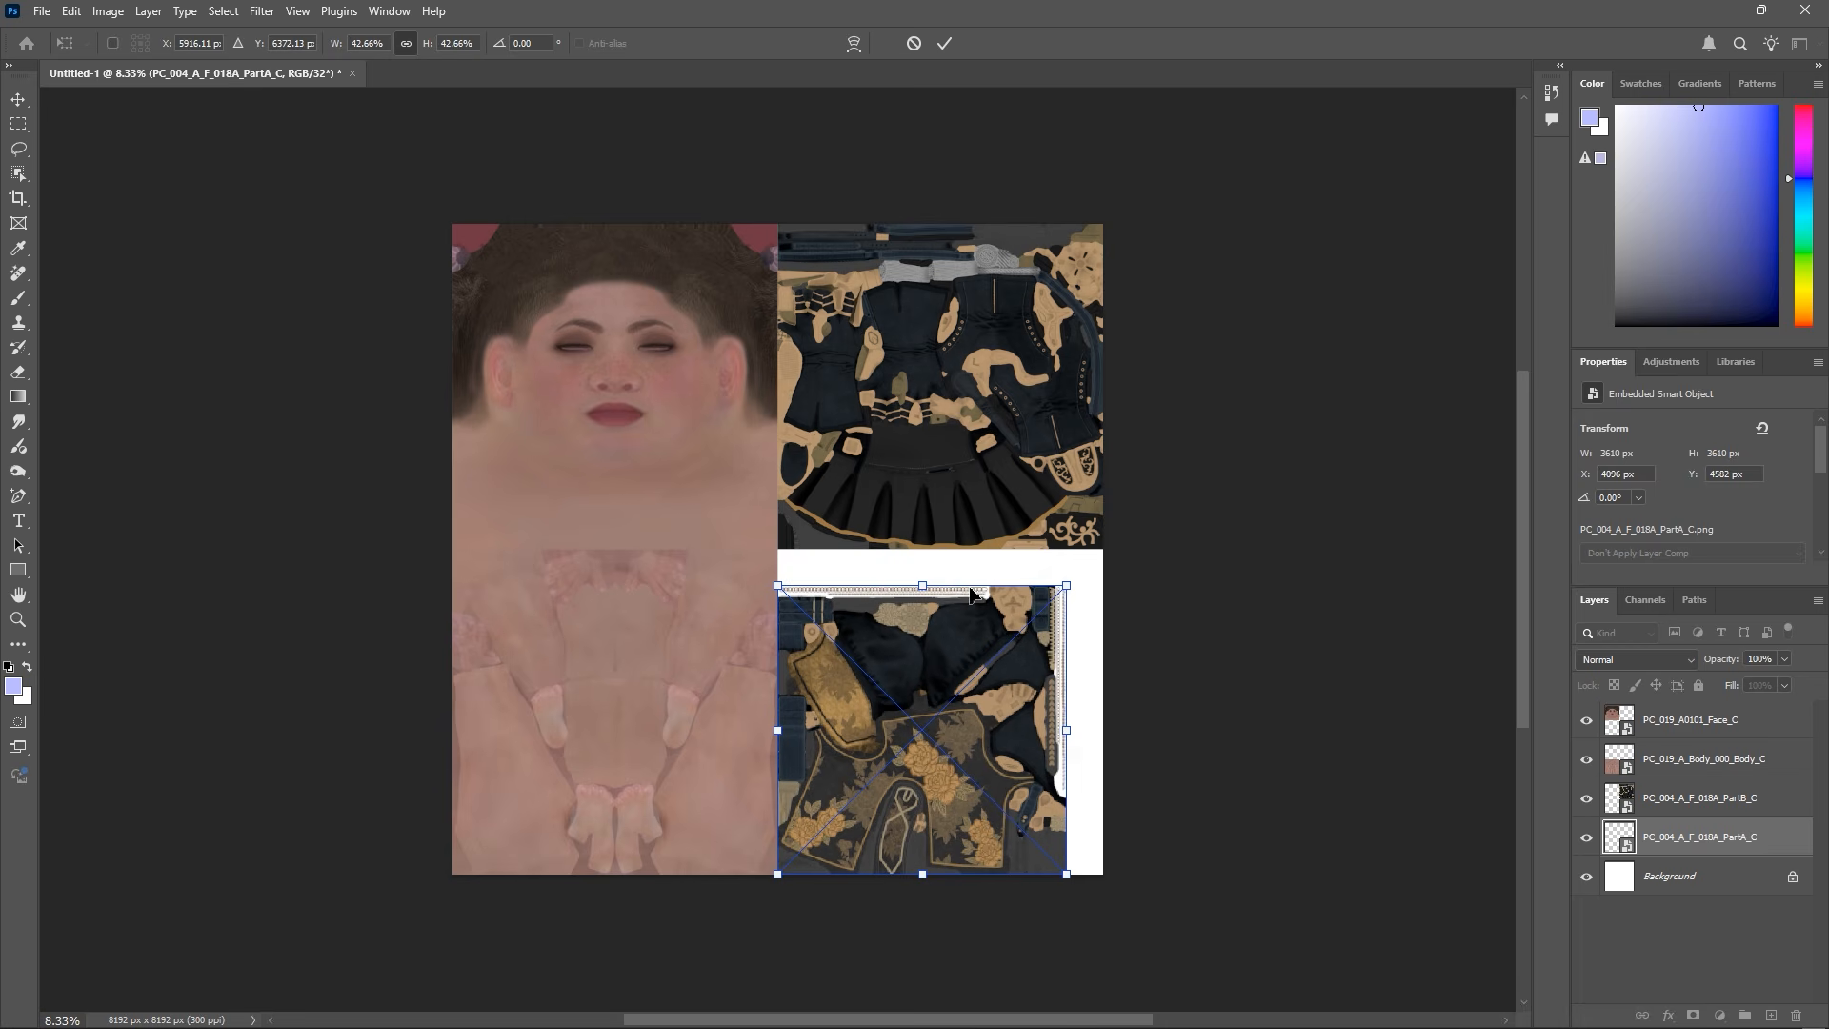
{"action": "left_click_drag", "start_coordinate": [943, 588], "coordinate": [947, 541]}
{"action": "key", "text": "ctrl+z"}
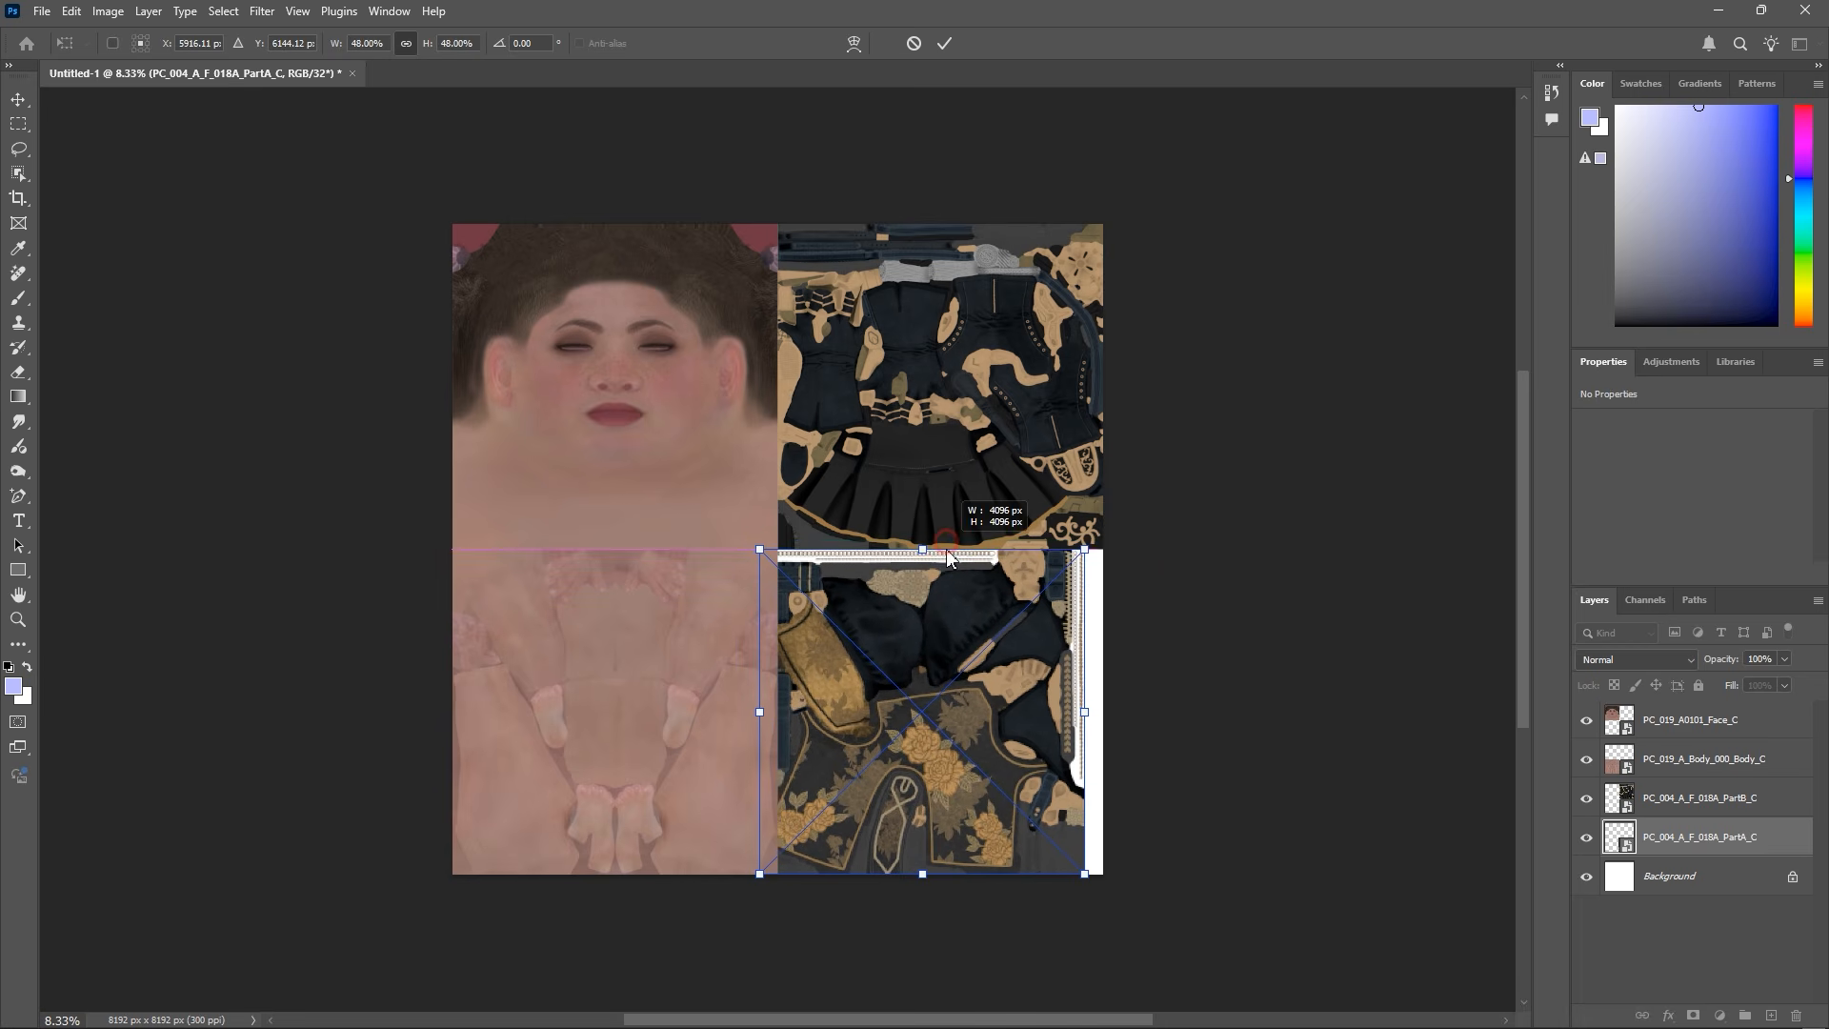
{"action": "left_click_drag", "start_coordinate": [907, 636], "coordinate": [926, 637]}
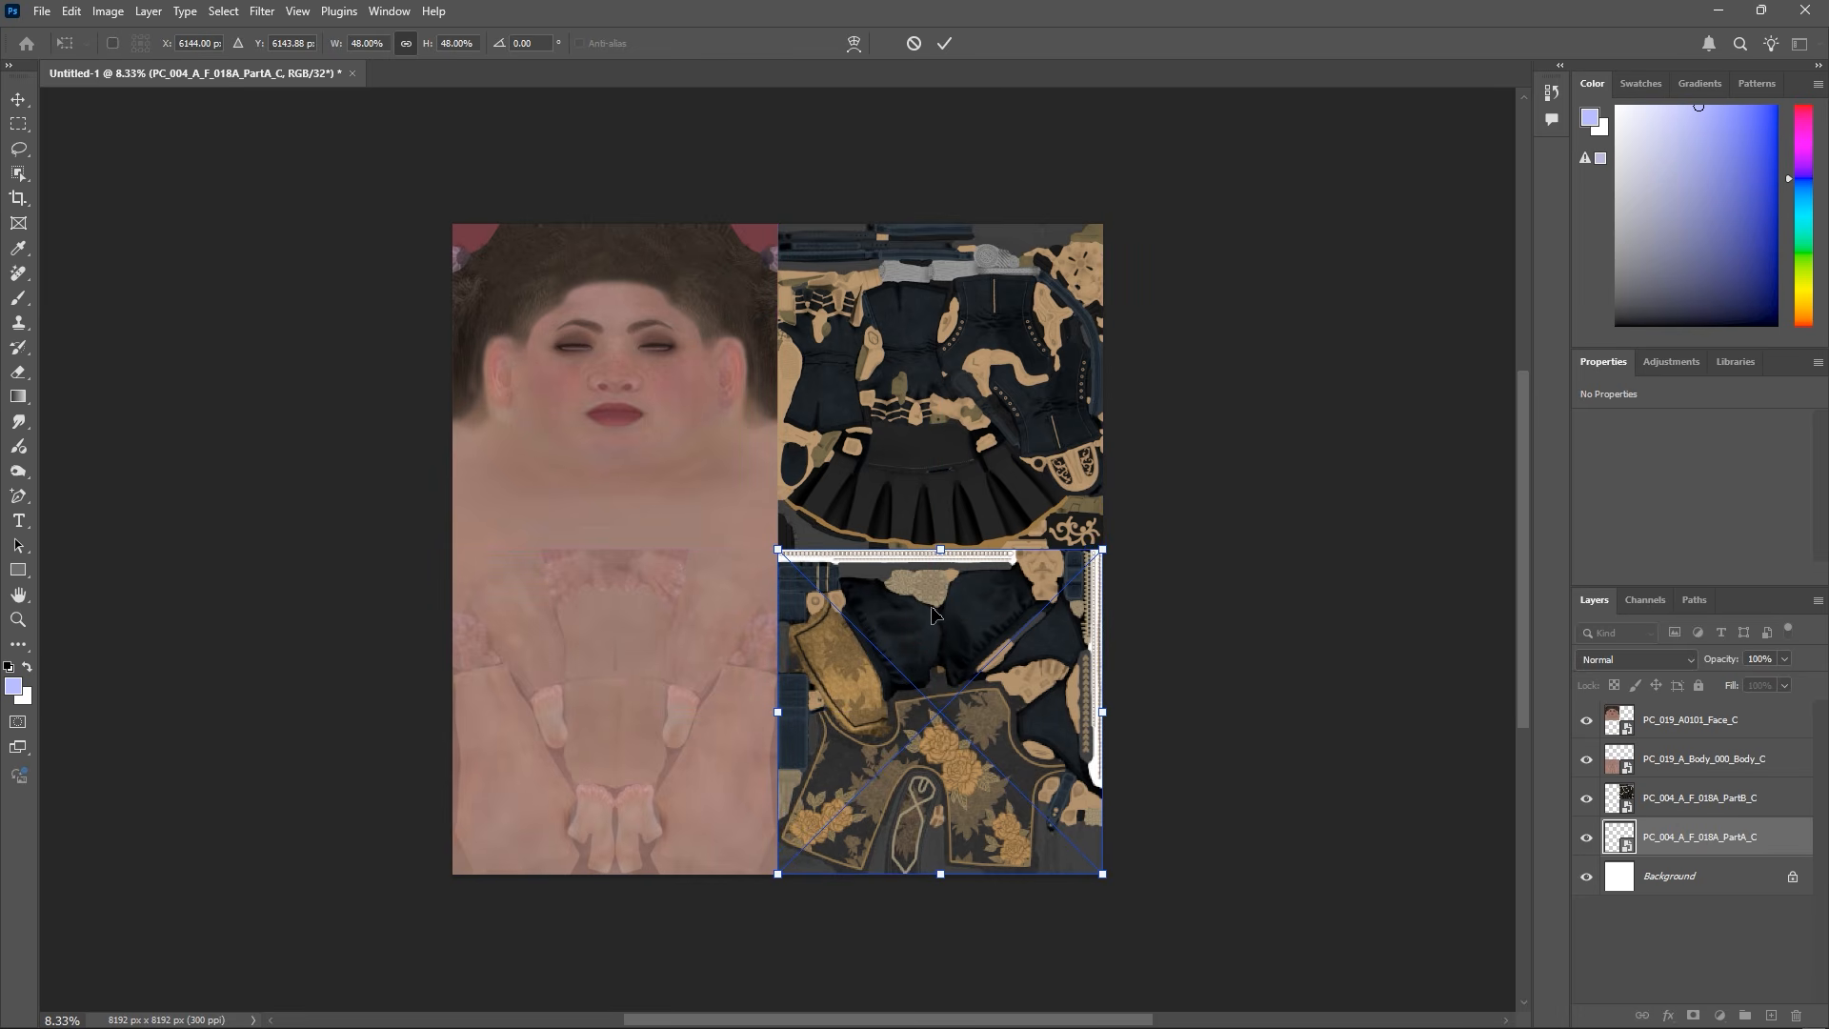
{"action": "left_click", "coordinate": [943, 44]}
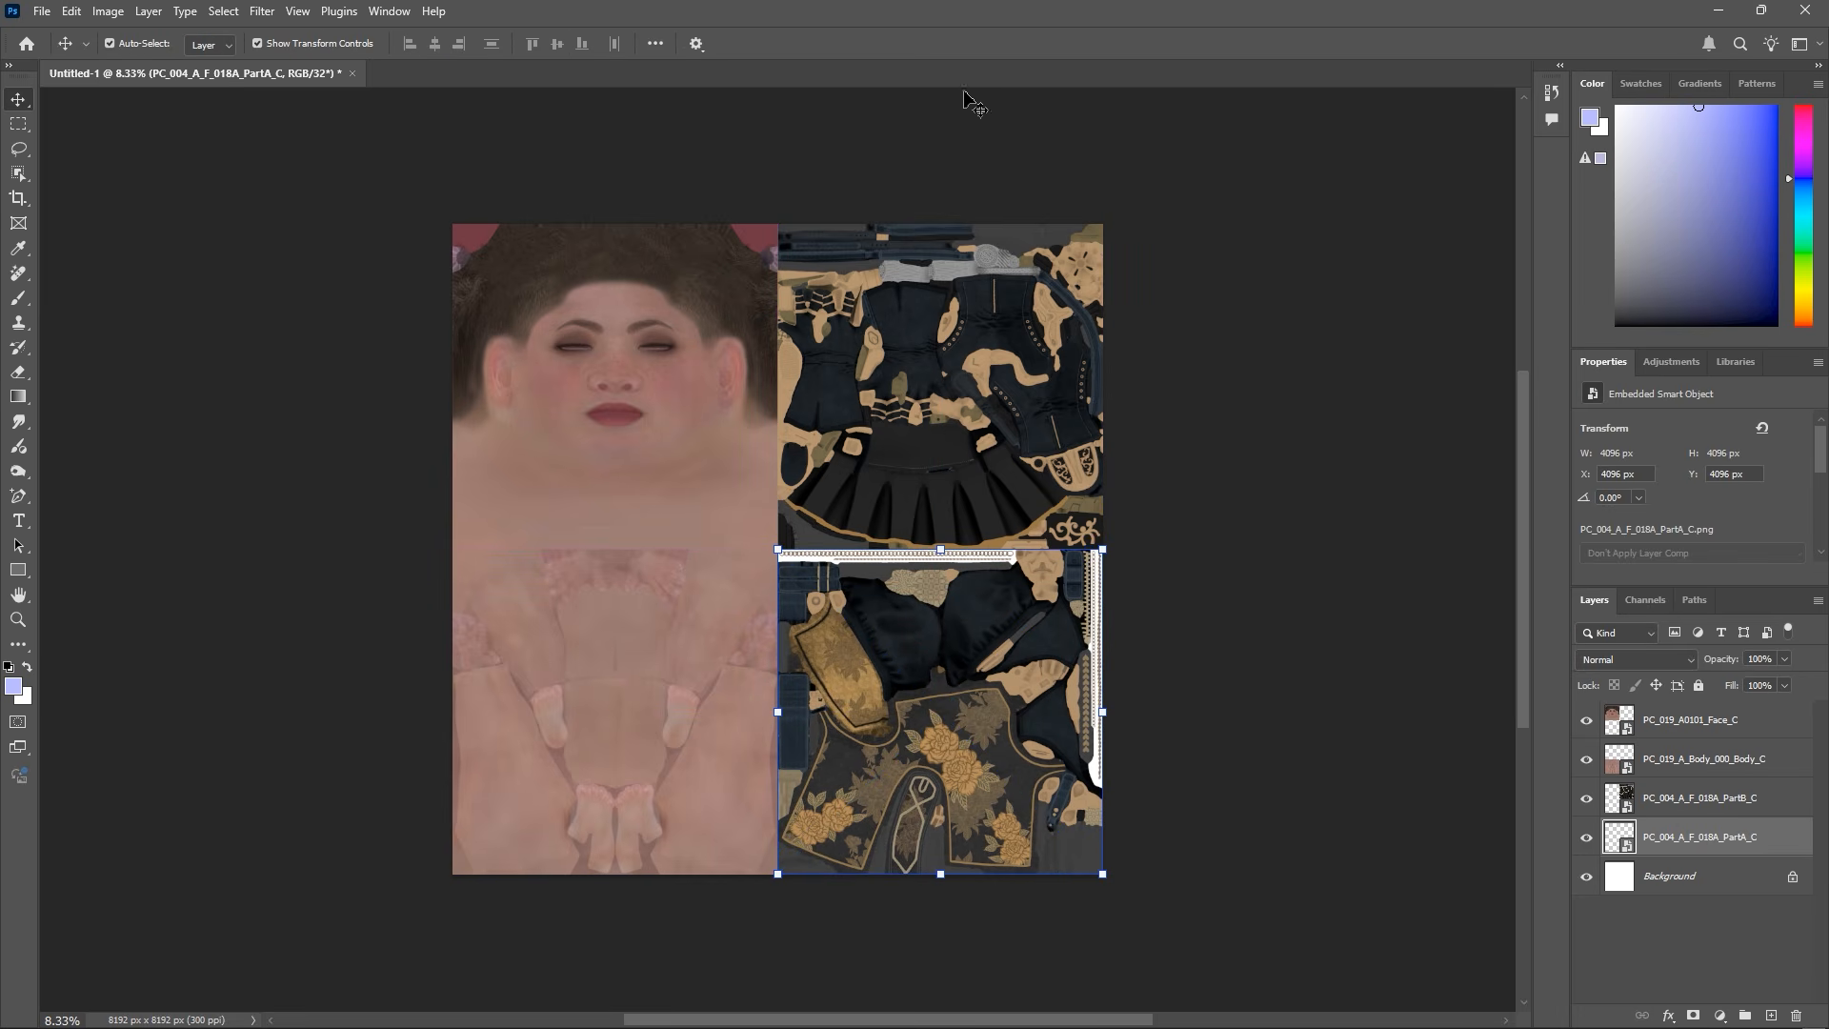
{"action": "left_click", "coordinate": [1181, 538]}
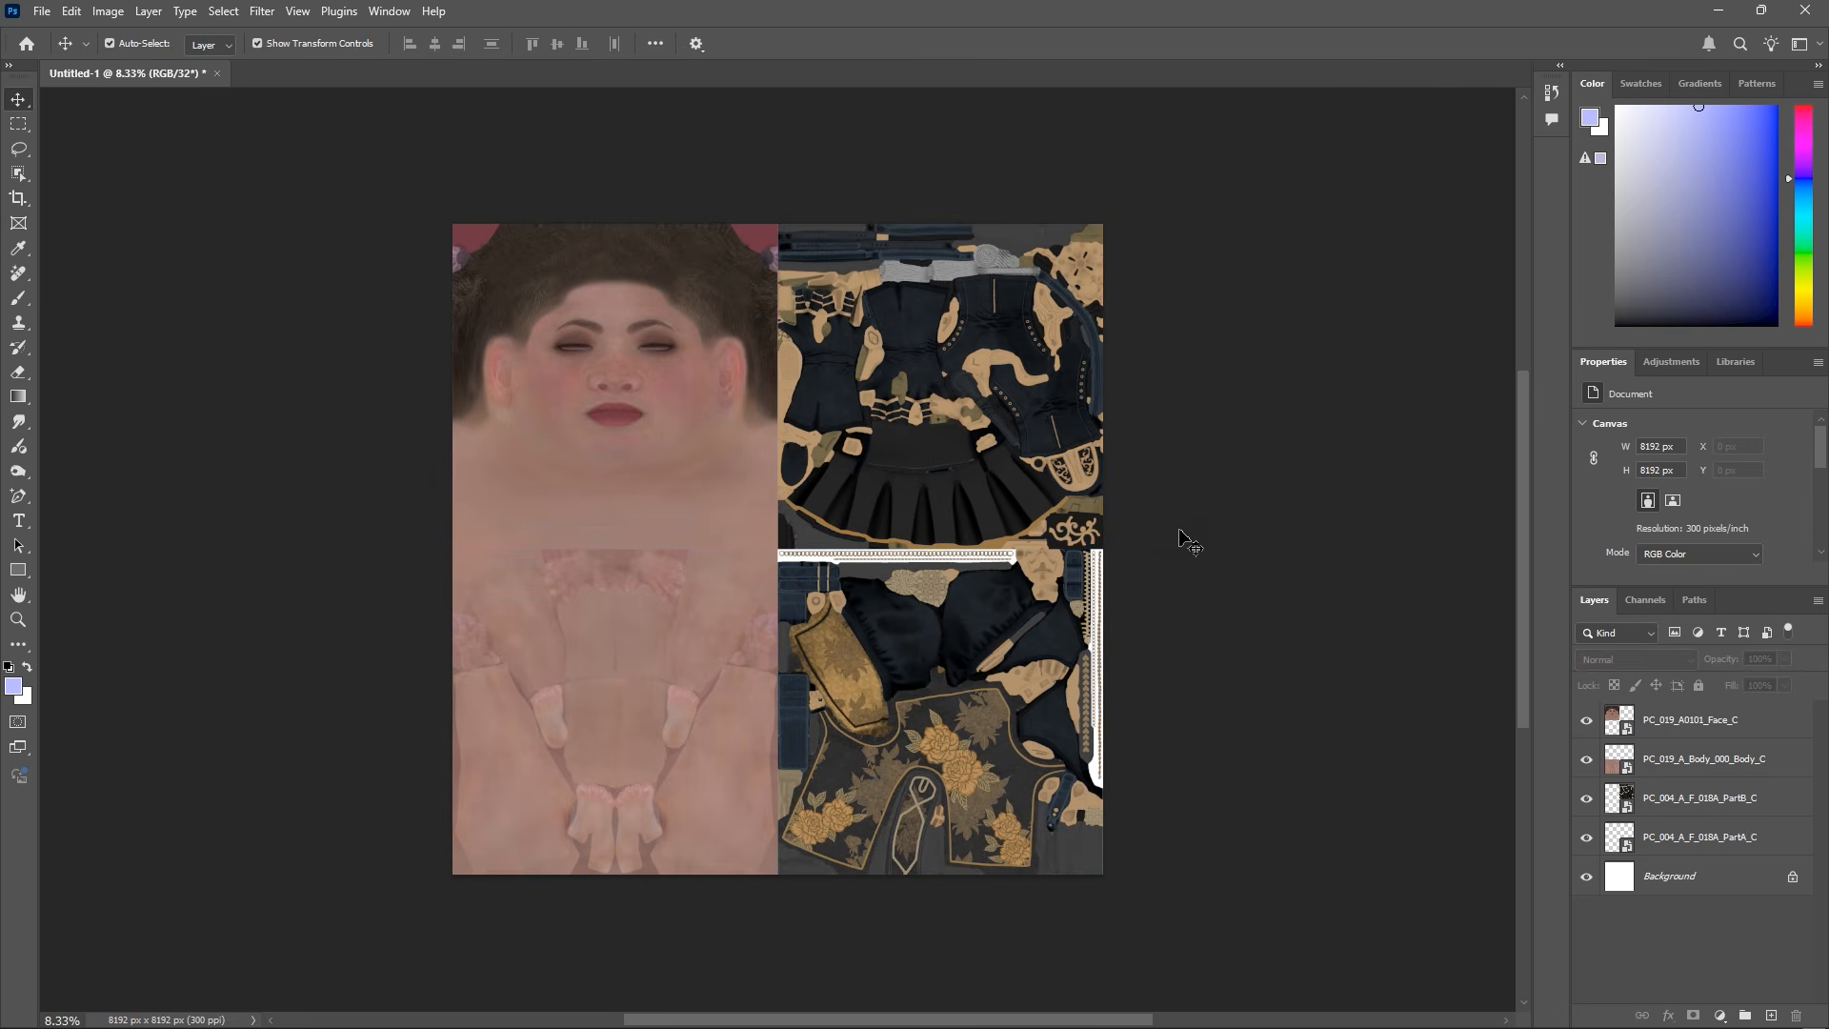
Examine how the four color textures meet and cover the canvas
{"action": "scroll", "coordinate": [781, 600], "scroll_direction": "up", "scroll_amount": 1, "text": "alt"}
{"action": "scroll", "coordinate": [781, 600], "scroll_direction": "up", "scroll_amount": 2, "text": "alt"}
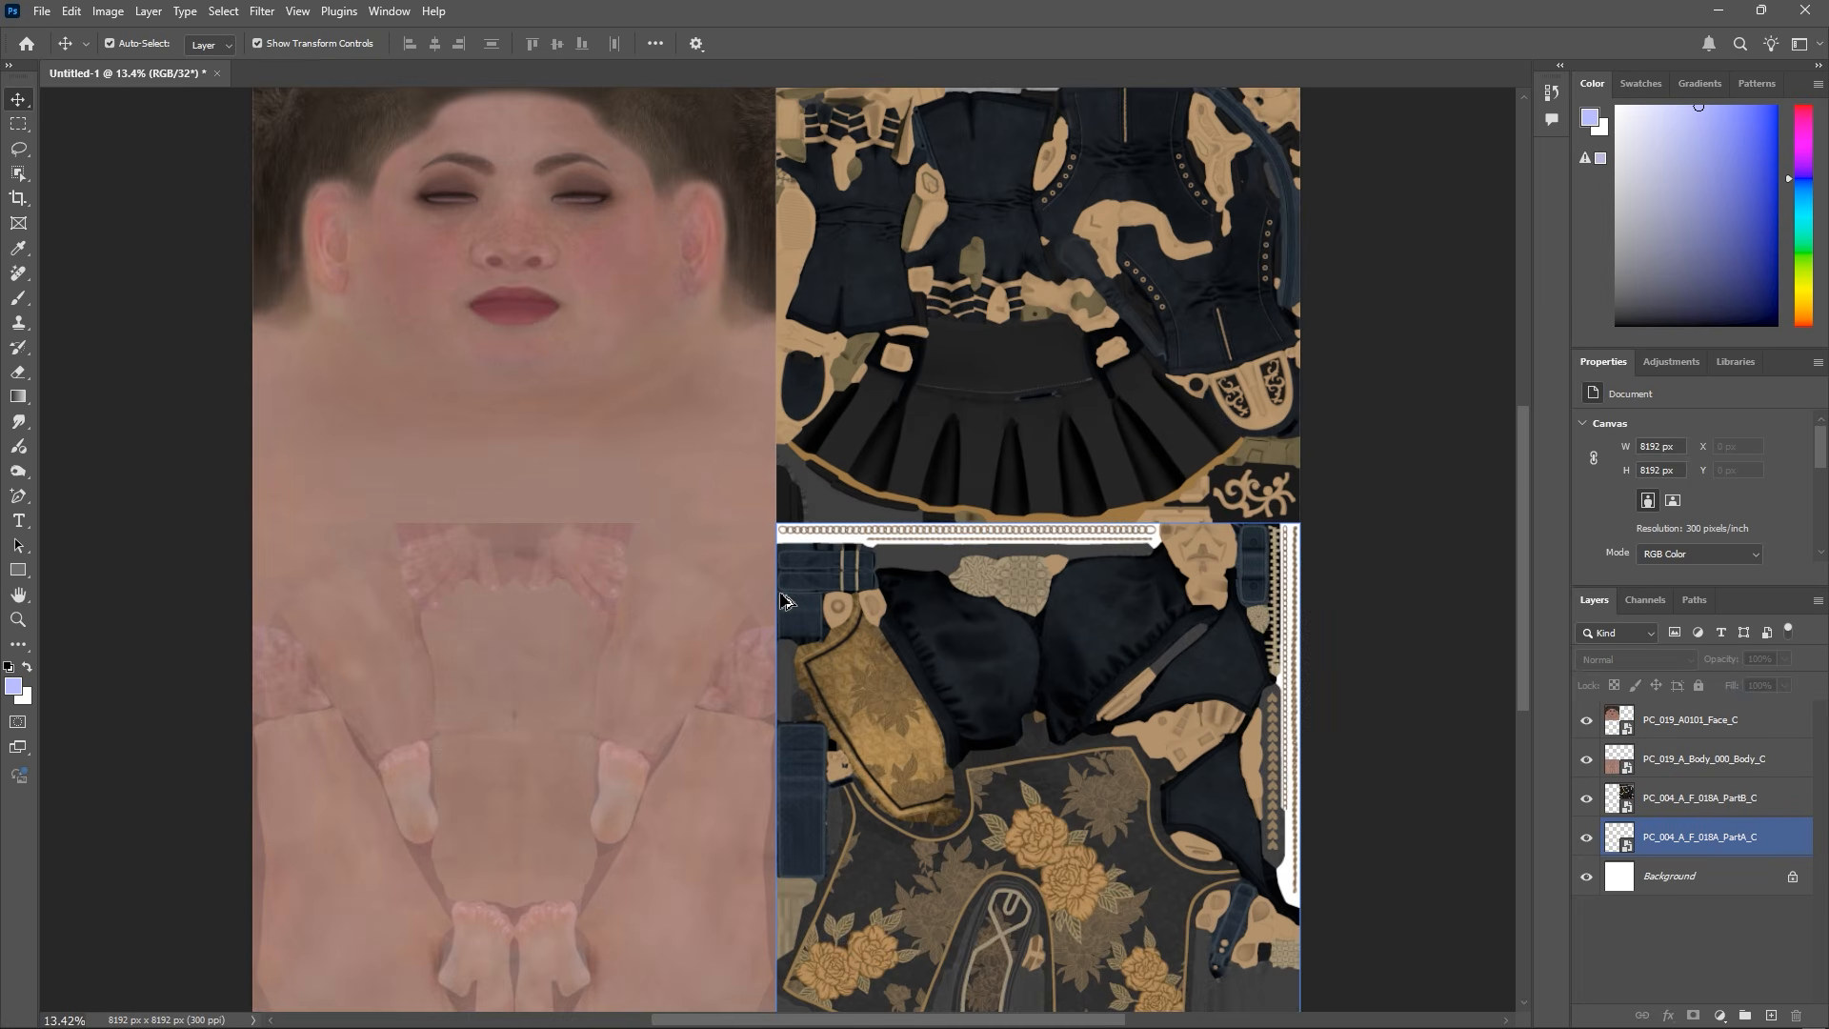
{"action": "scroll", "coordinate": [782, 600], "scroll_direction": "down", "scroll_amount": 1, "text": "alt"}
{"action": "scroll", "coordinate": [781, 600], "scroll_direction": "down", "scroll_amount": 1, "text": "alt"}
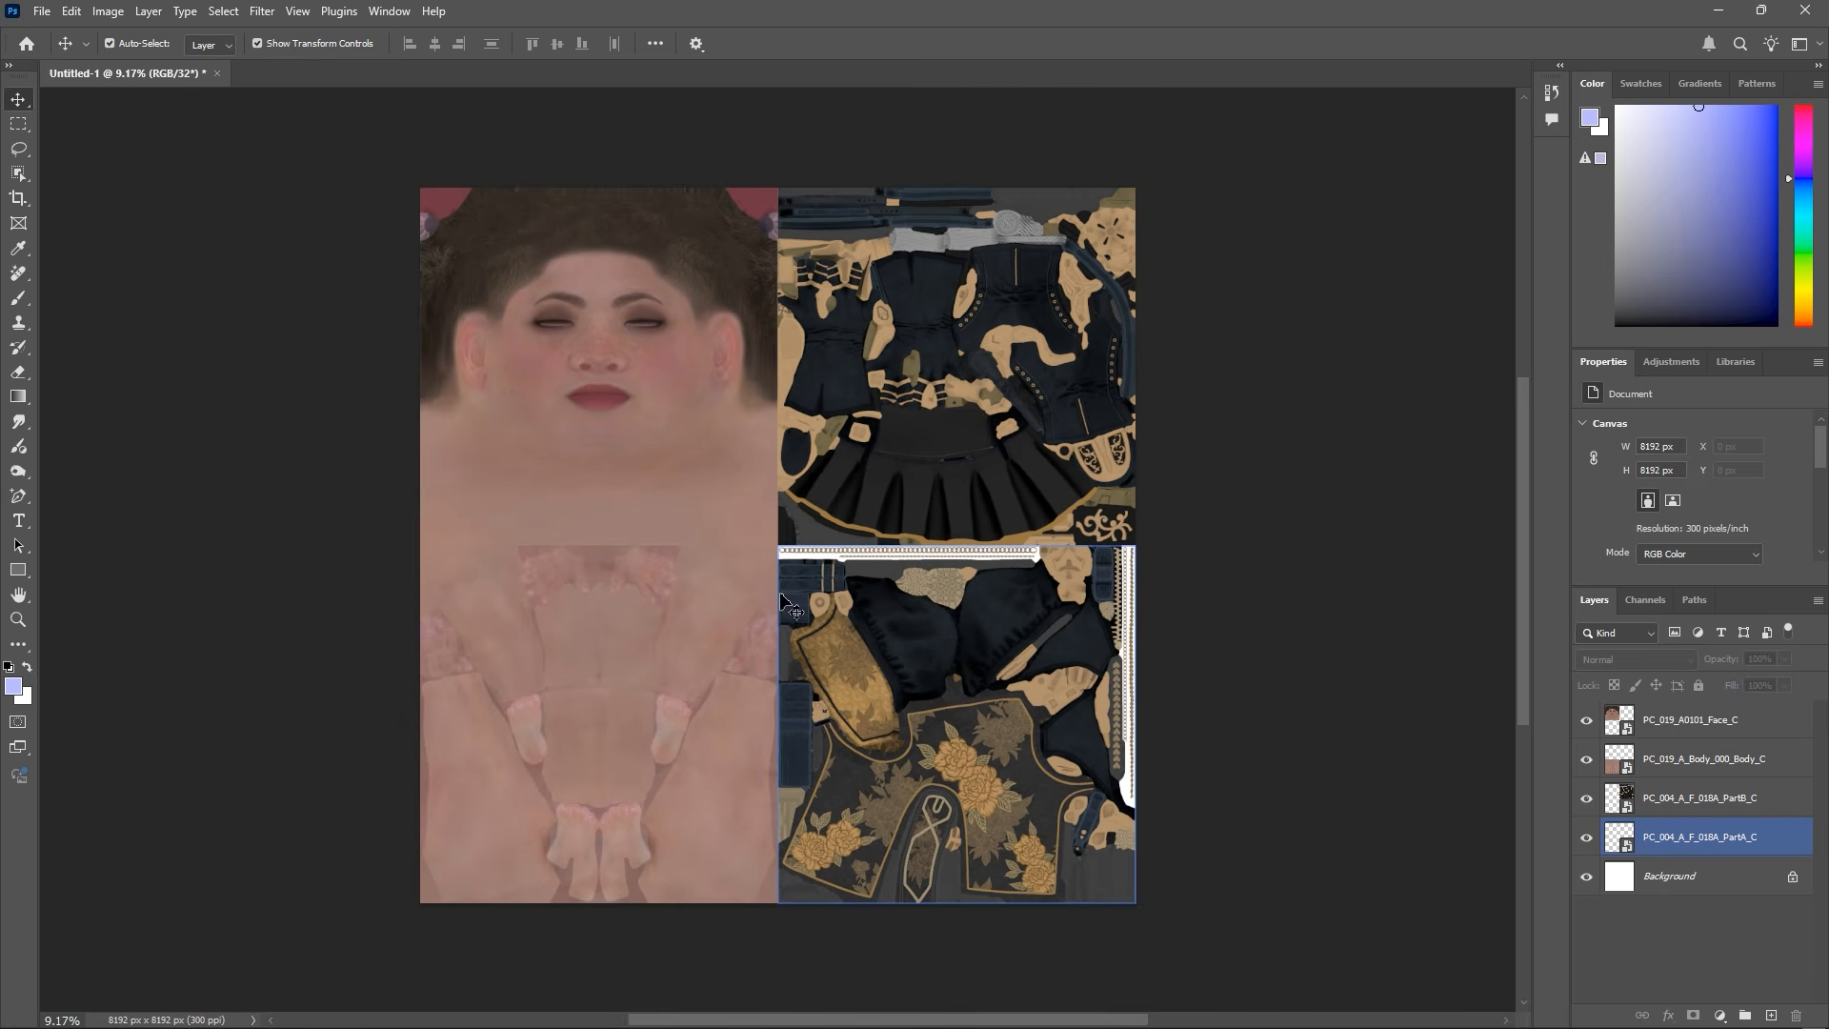
{"action": "key", "text": "alt+bracketright"}
{"action": "key", "text": "alt+bracketright"}
{"action": "key", "text": "alt+bracketright"}
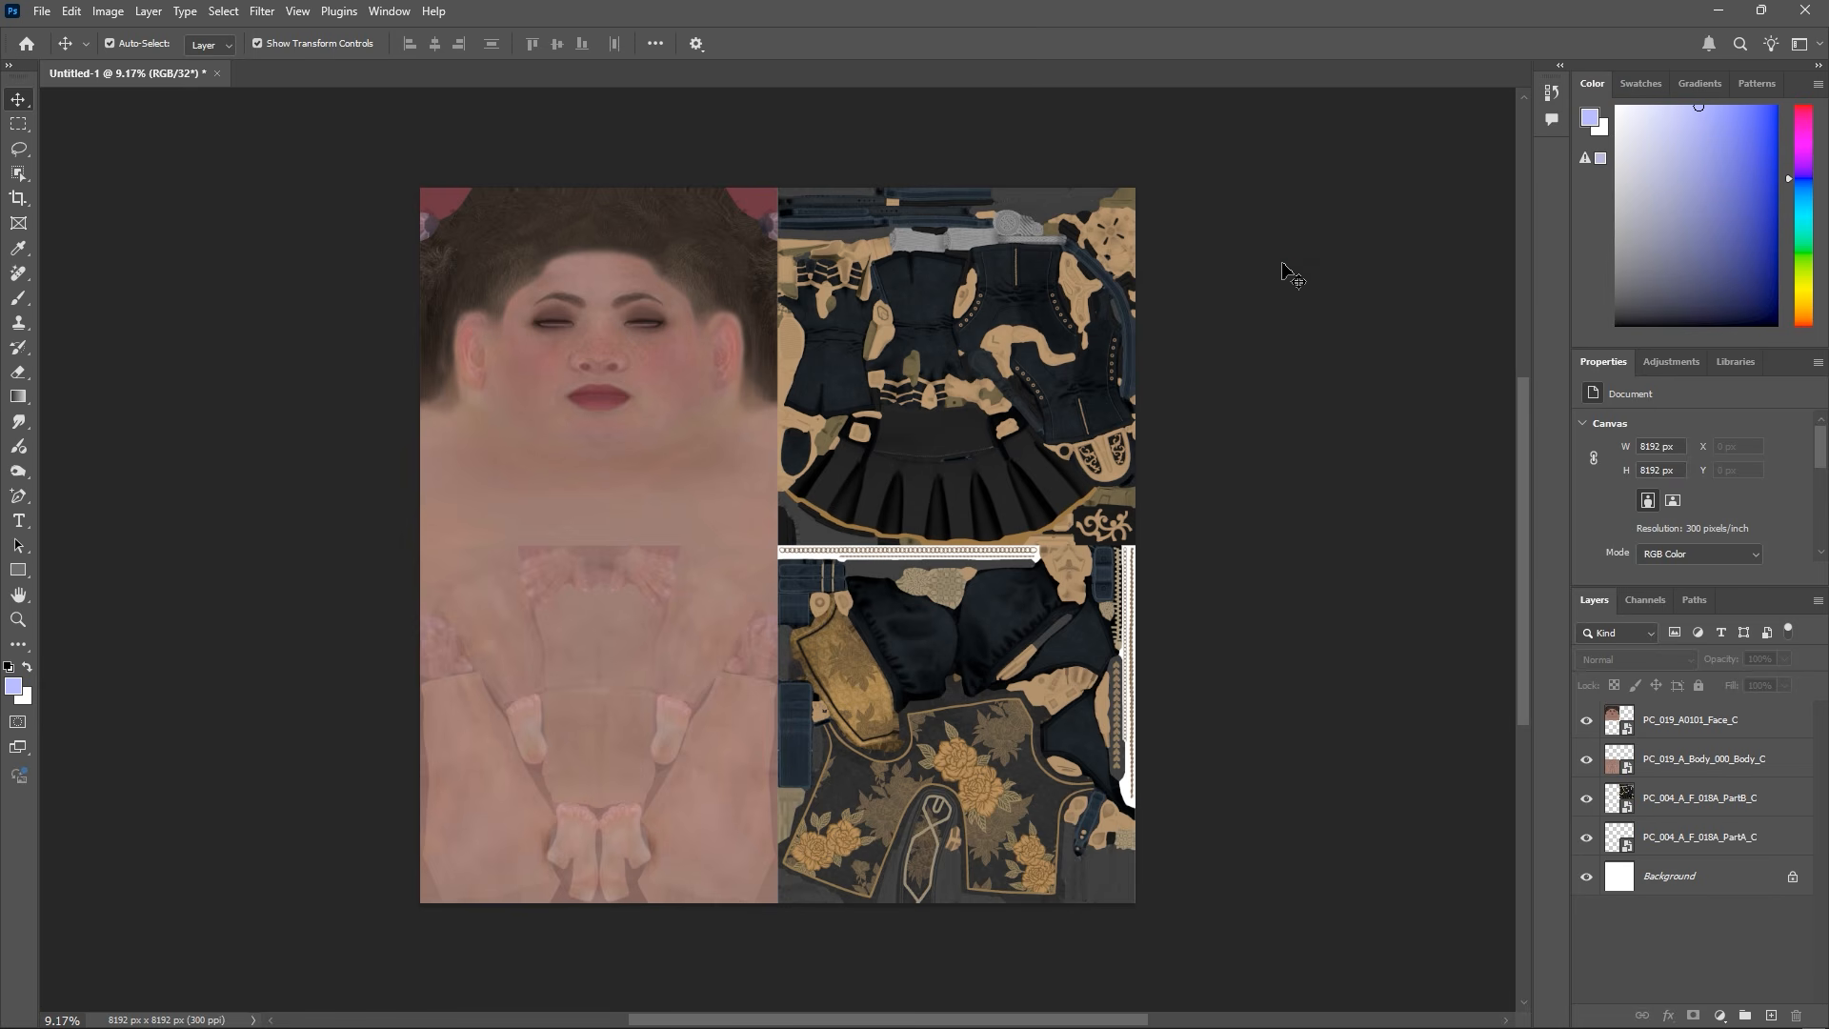
{"action": "left_click_drag", "start_coordinate": [1297, 197], "coordinate": [536, 868]}
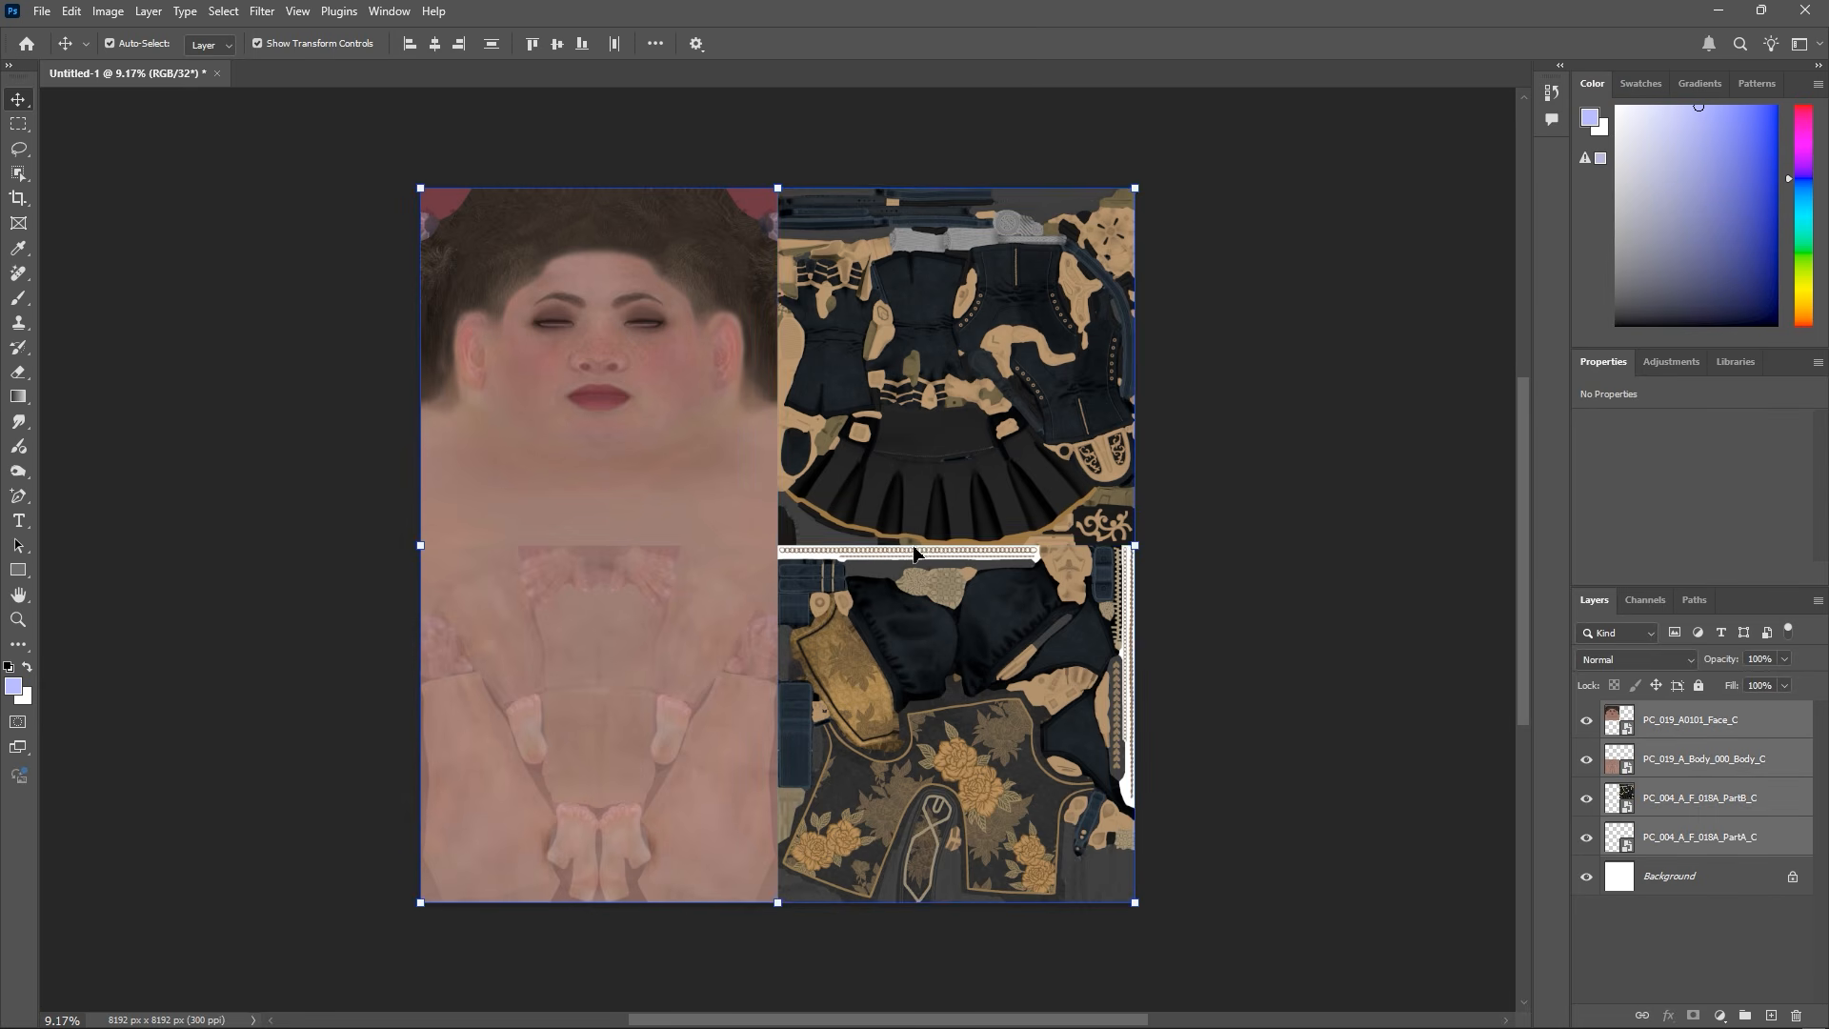
{"action": "left_click", "coordinate": [1205, 514]}
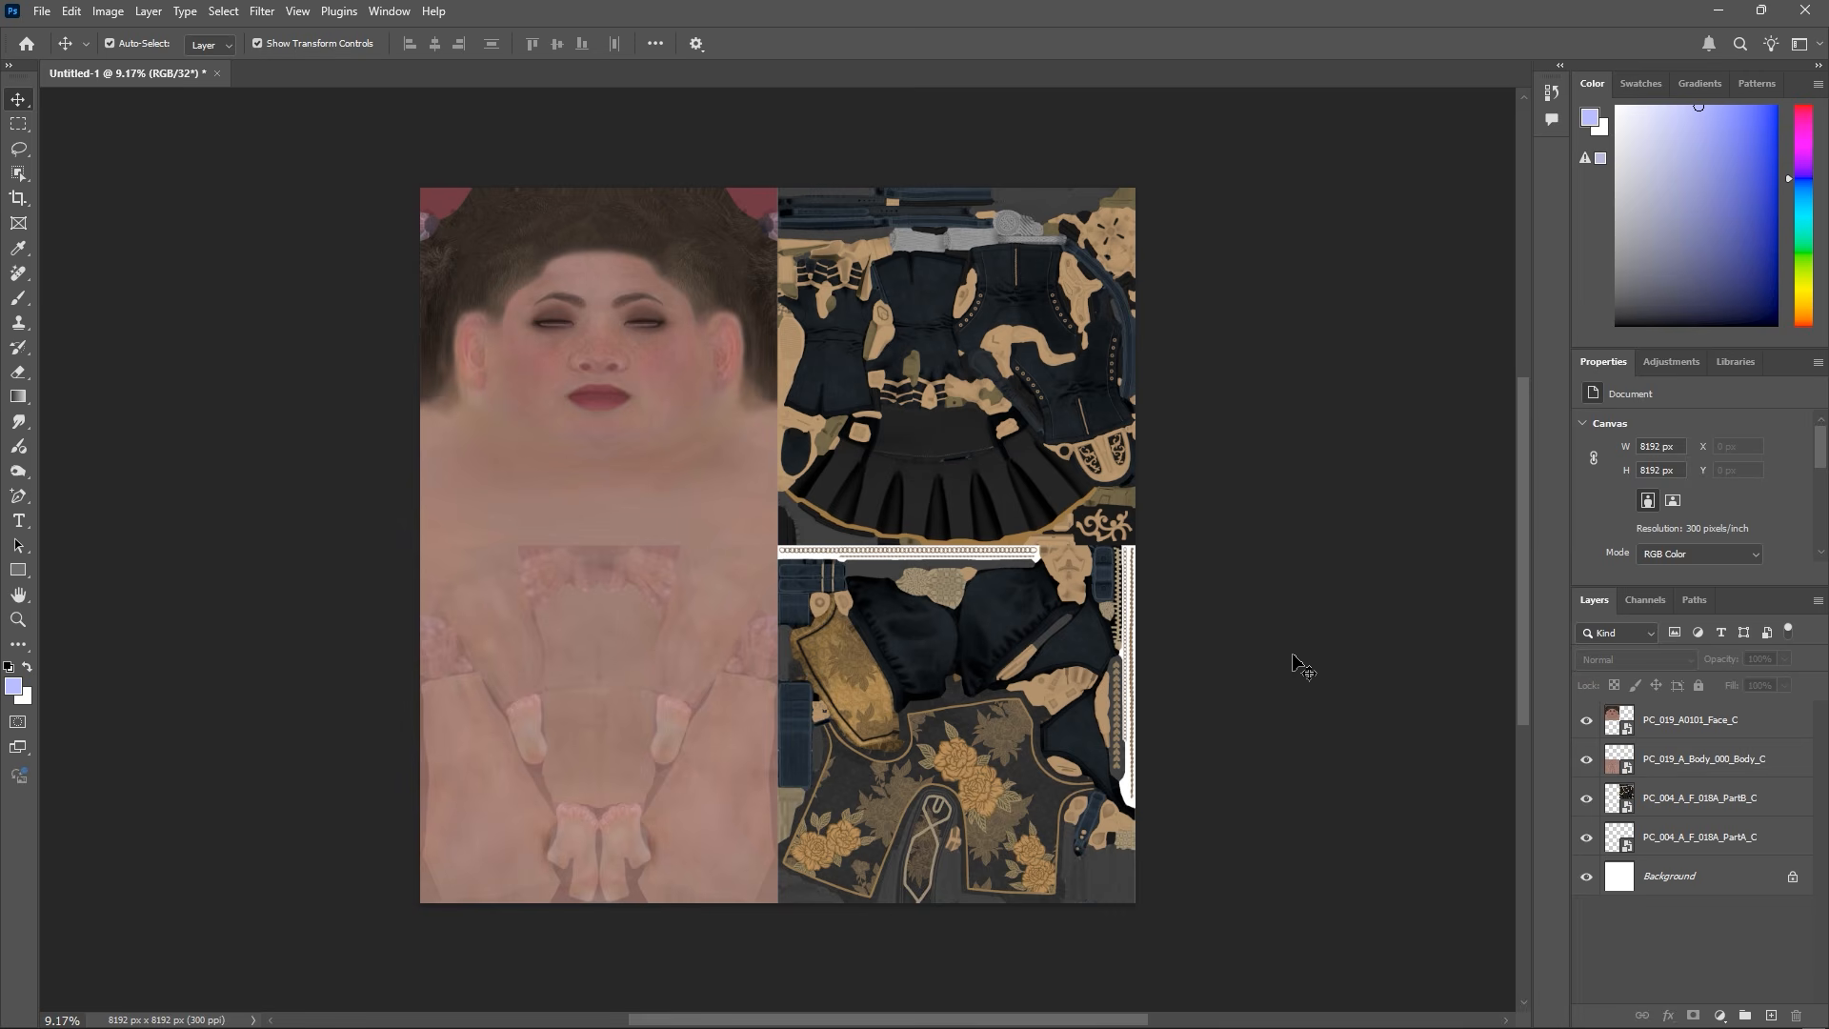
Merge the face, body, PartB, PartA and Background layers into a single layer with Merge Visible
{"action": "left_click", "coordinate": [1684, 727]}
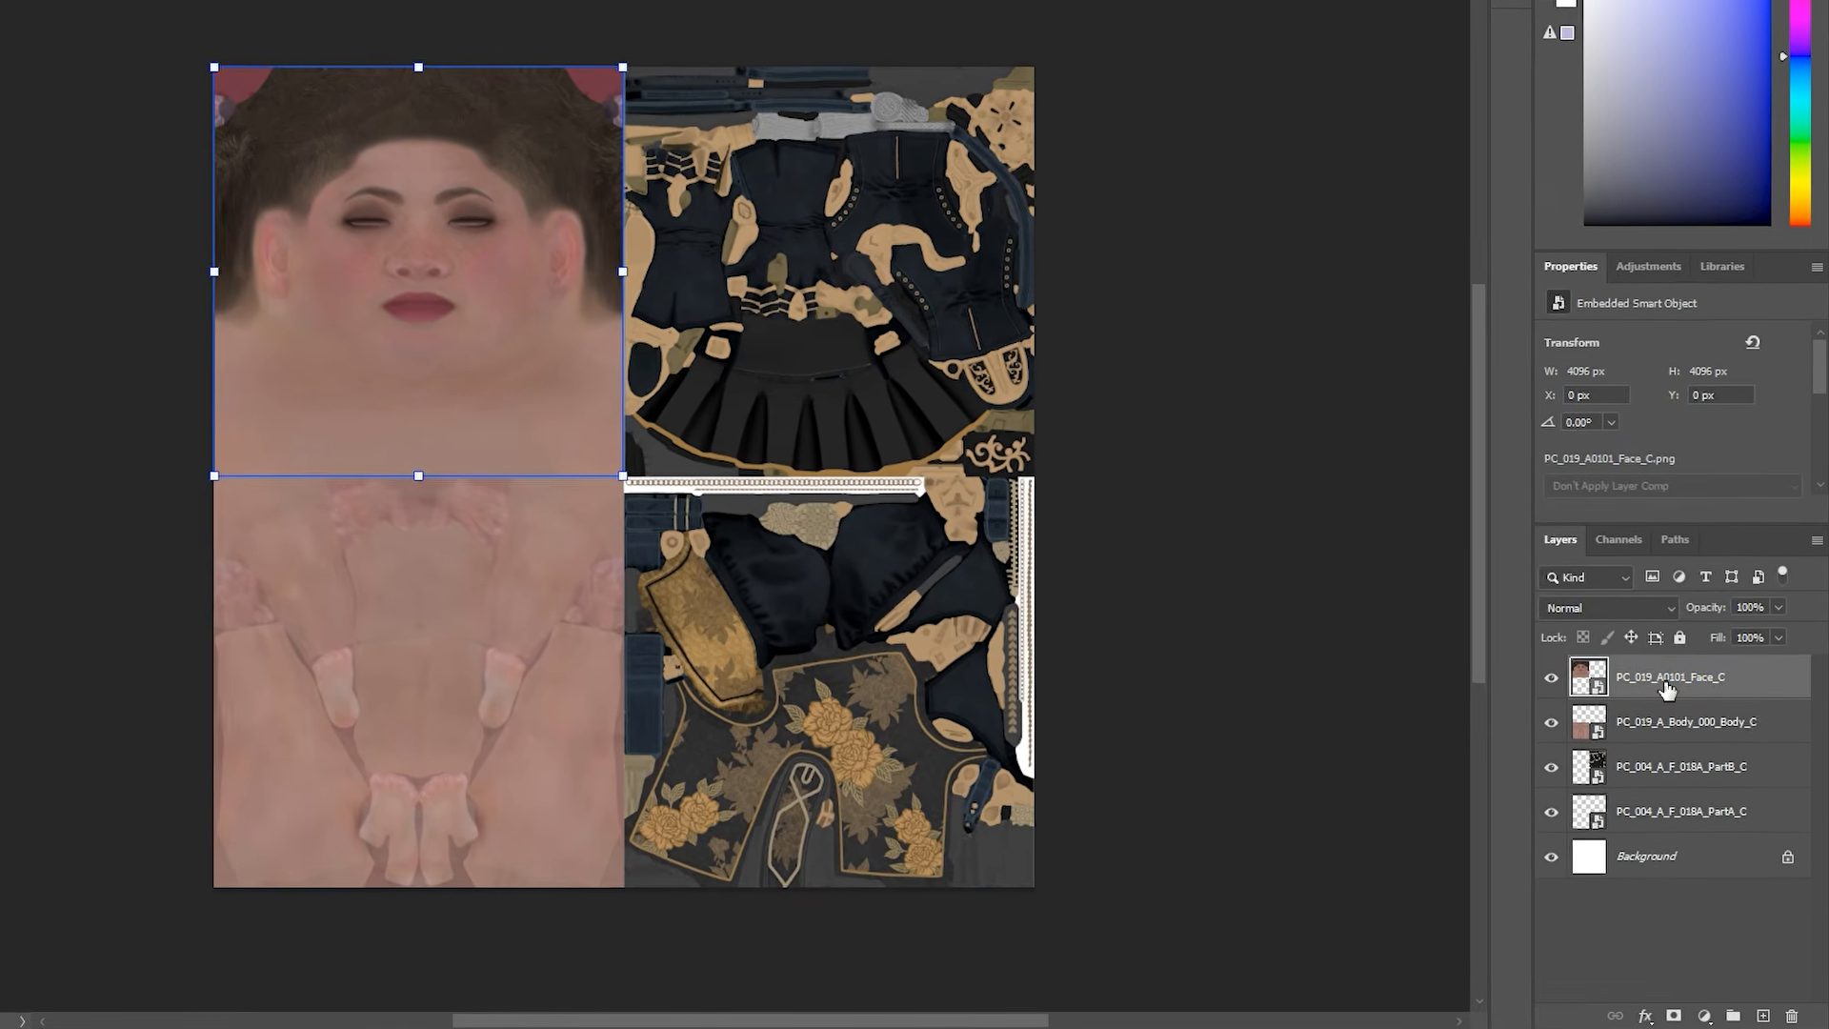
{"action": "left_click", "coordinate": [1672, 722], "text": "shift"}
{"action": "left_click", "coordinate": [1675, 773], "text": "shift"}
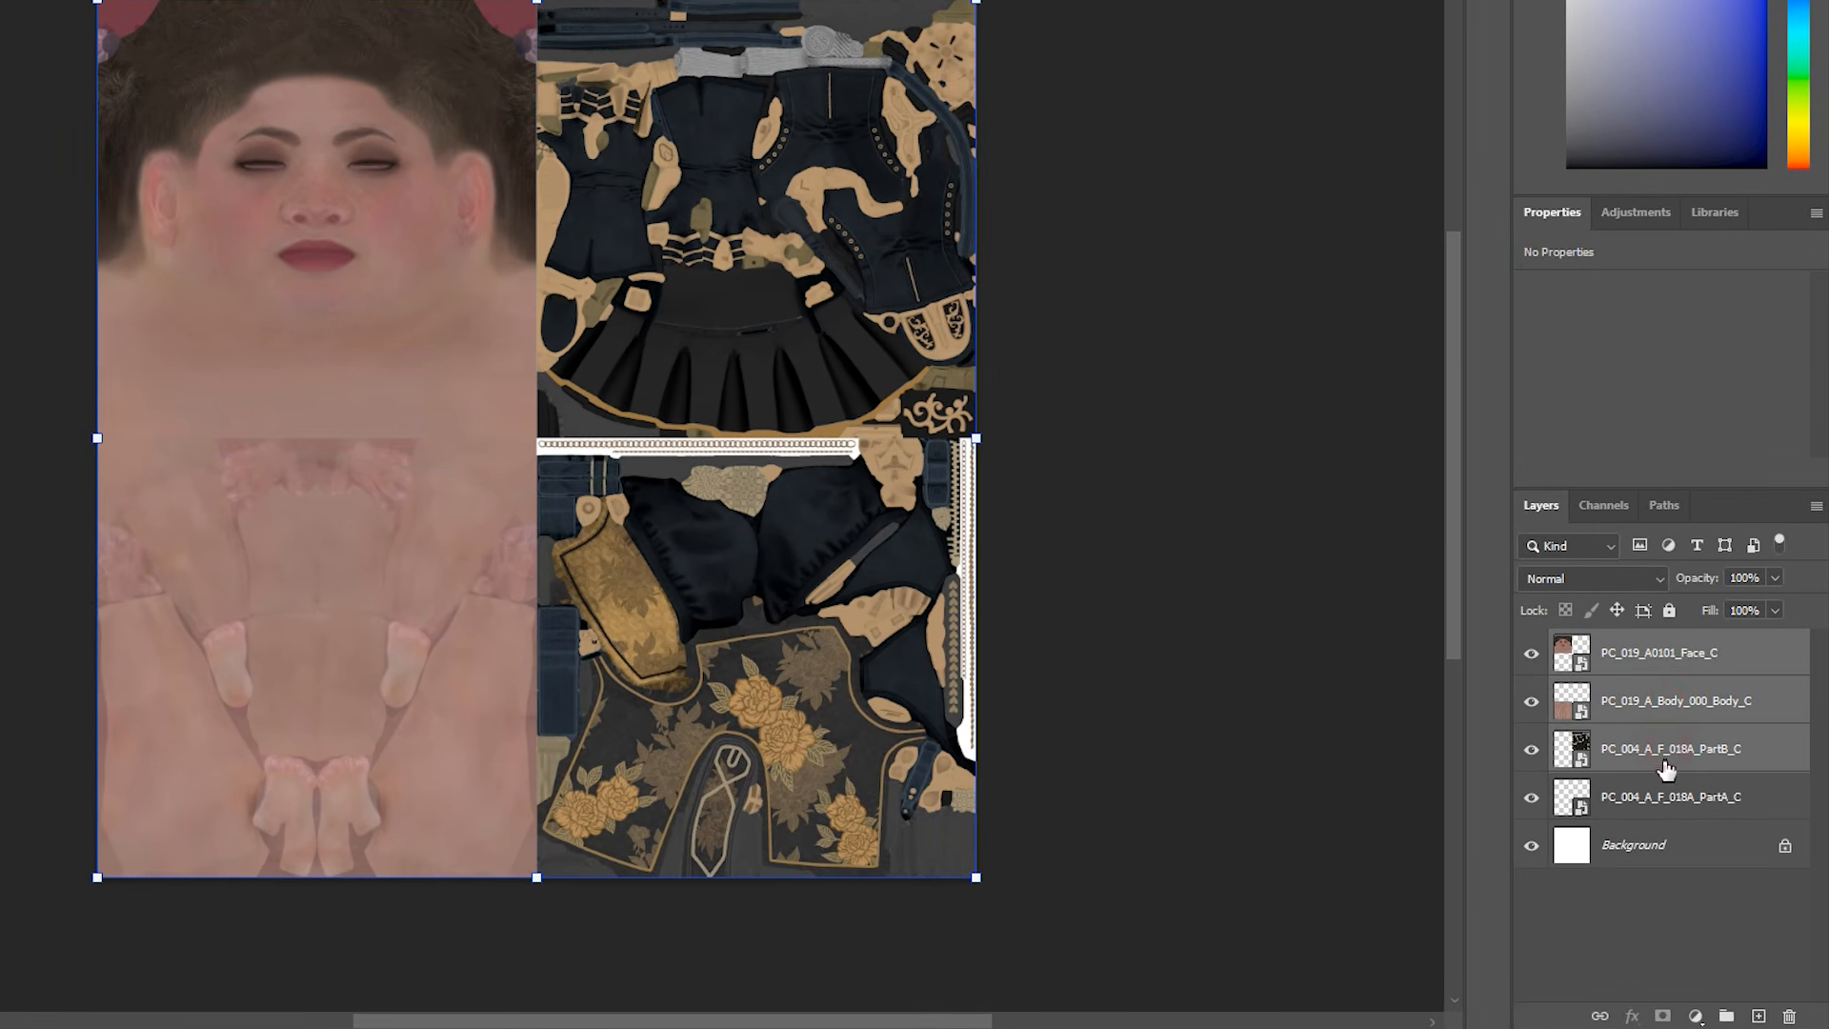
{"action": "left_click", "coordinate": [1658, 800], "text": "shift"}
{"action": "left_click", "coordinate": [1659, 851], "text": "shift"}
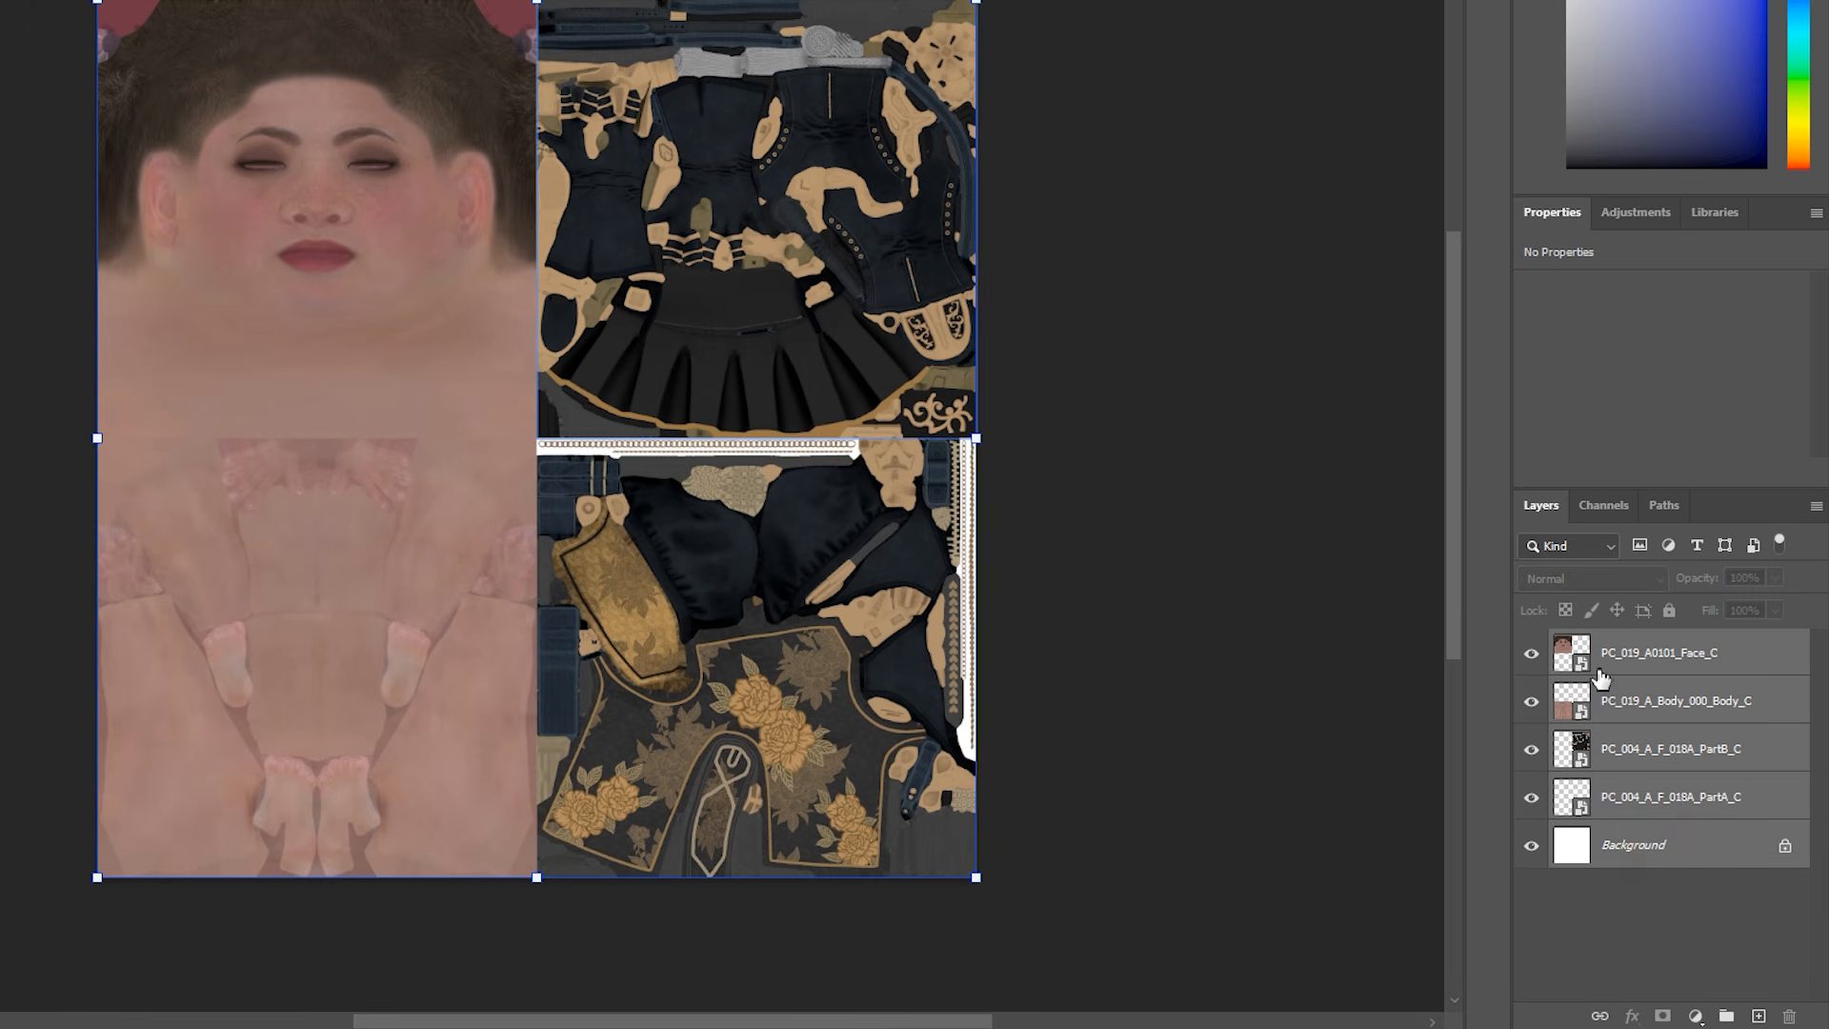
{"action": "right_click", "coordinate": [1640, 847]}
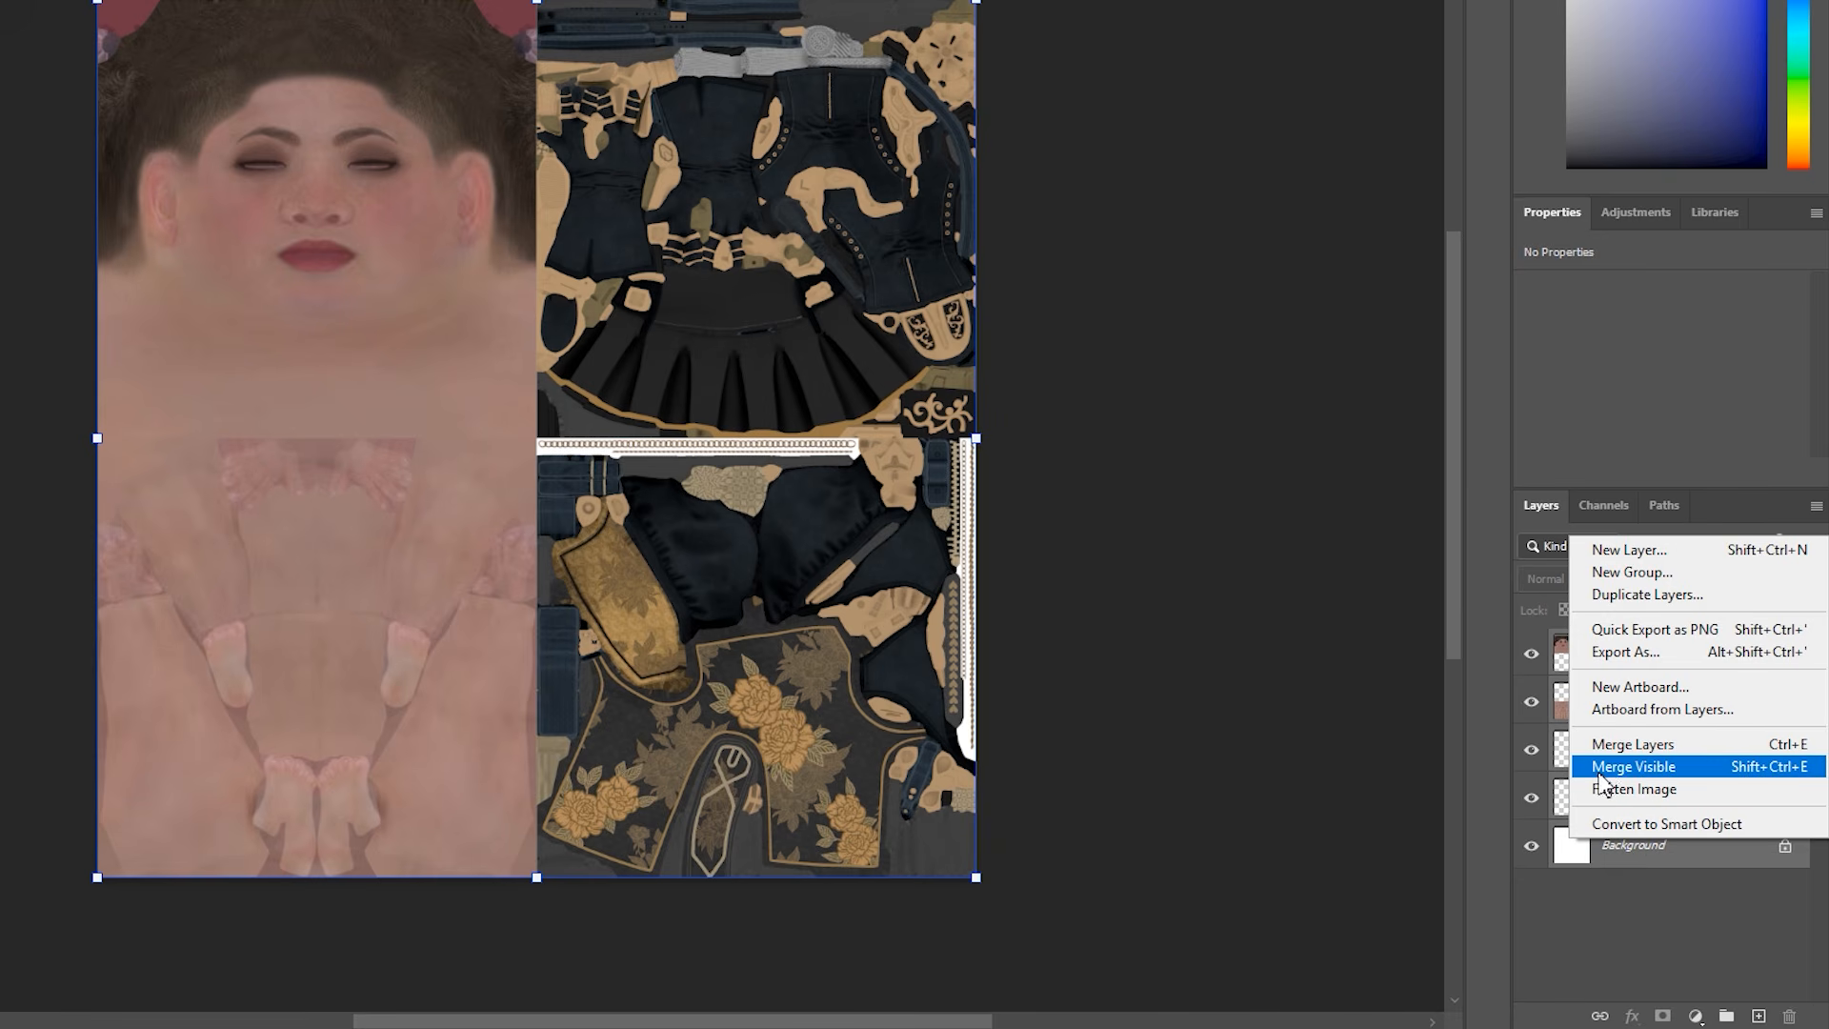
{"action": "left_click", "coordinate": [1662, 767]}
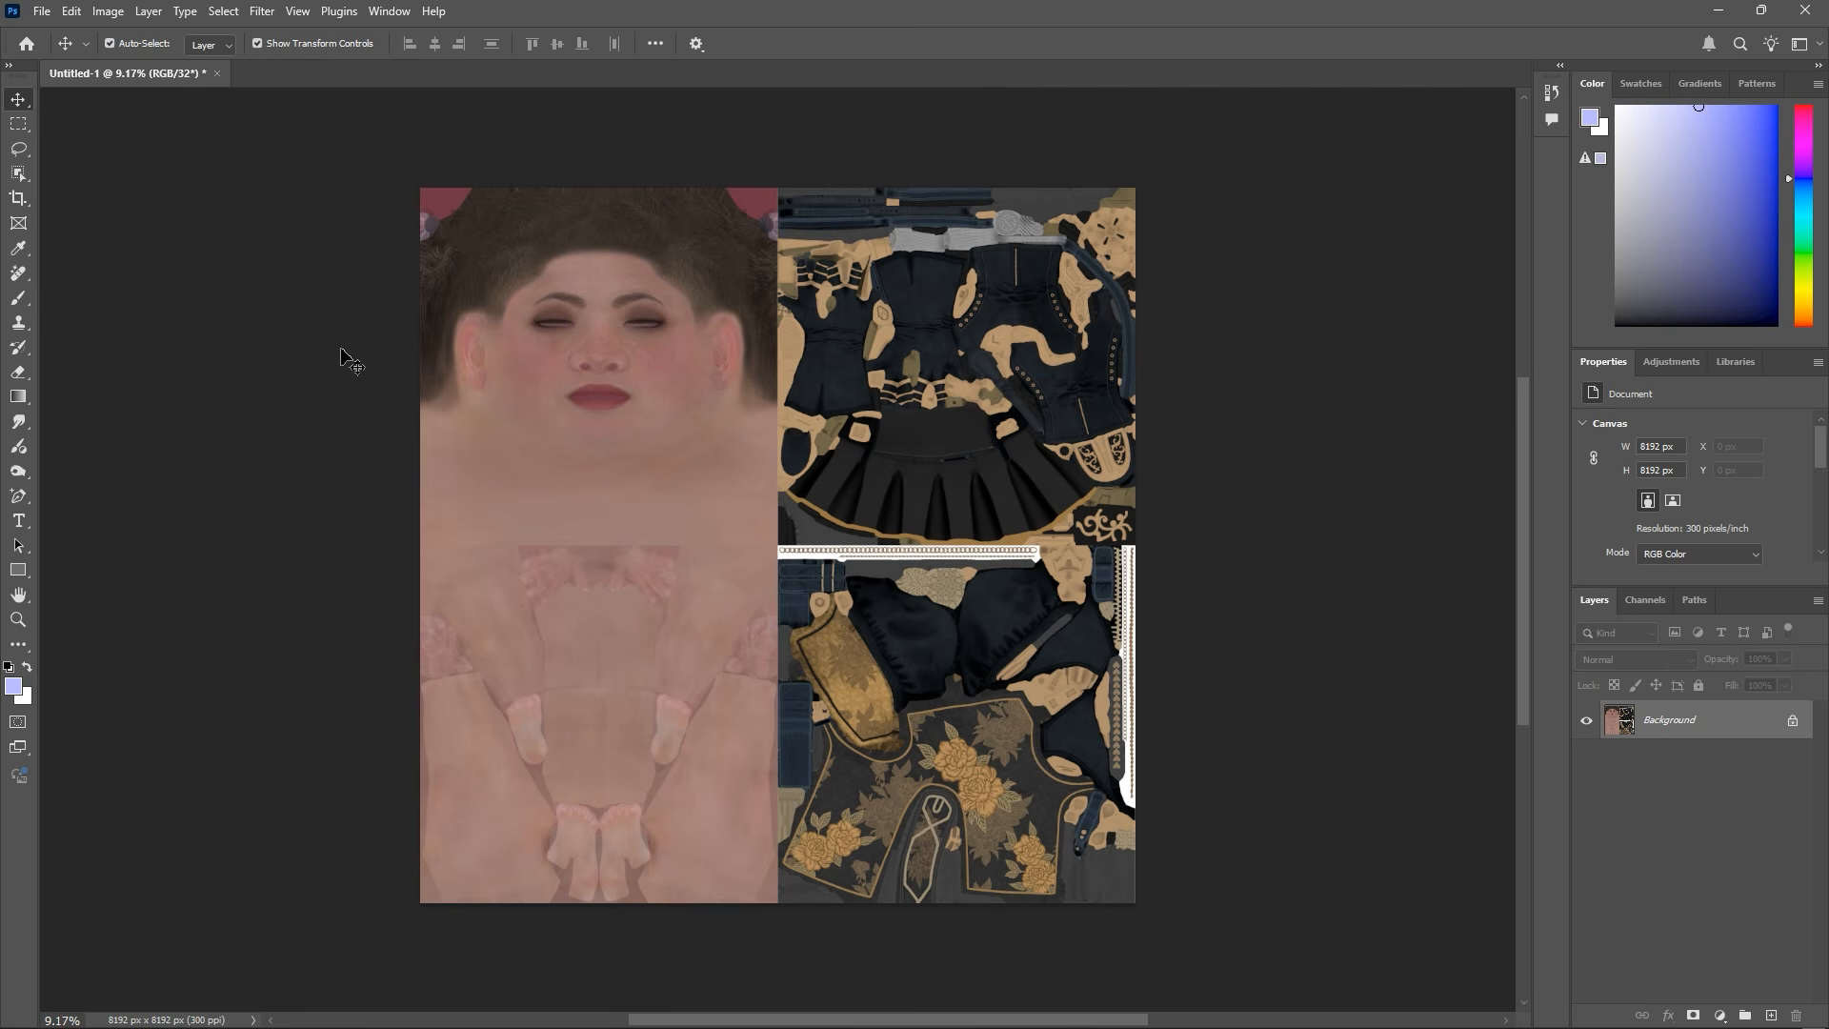
Export the merged color atlas as an 8192 × 8192 px PNG named Texture_D.png in the New 3D Model folder
{"action": "left_click", "coordinate": [41, 12]}
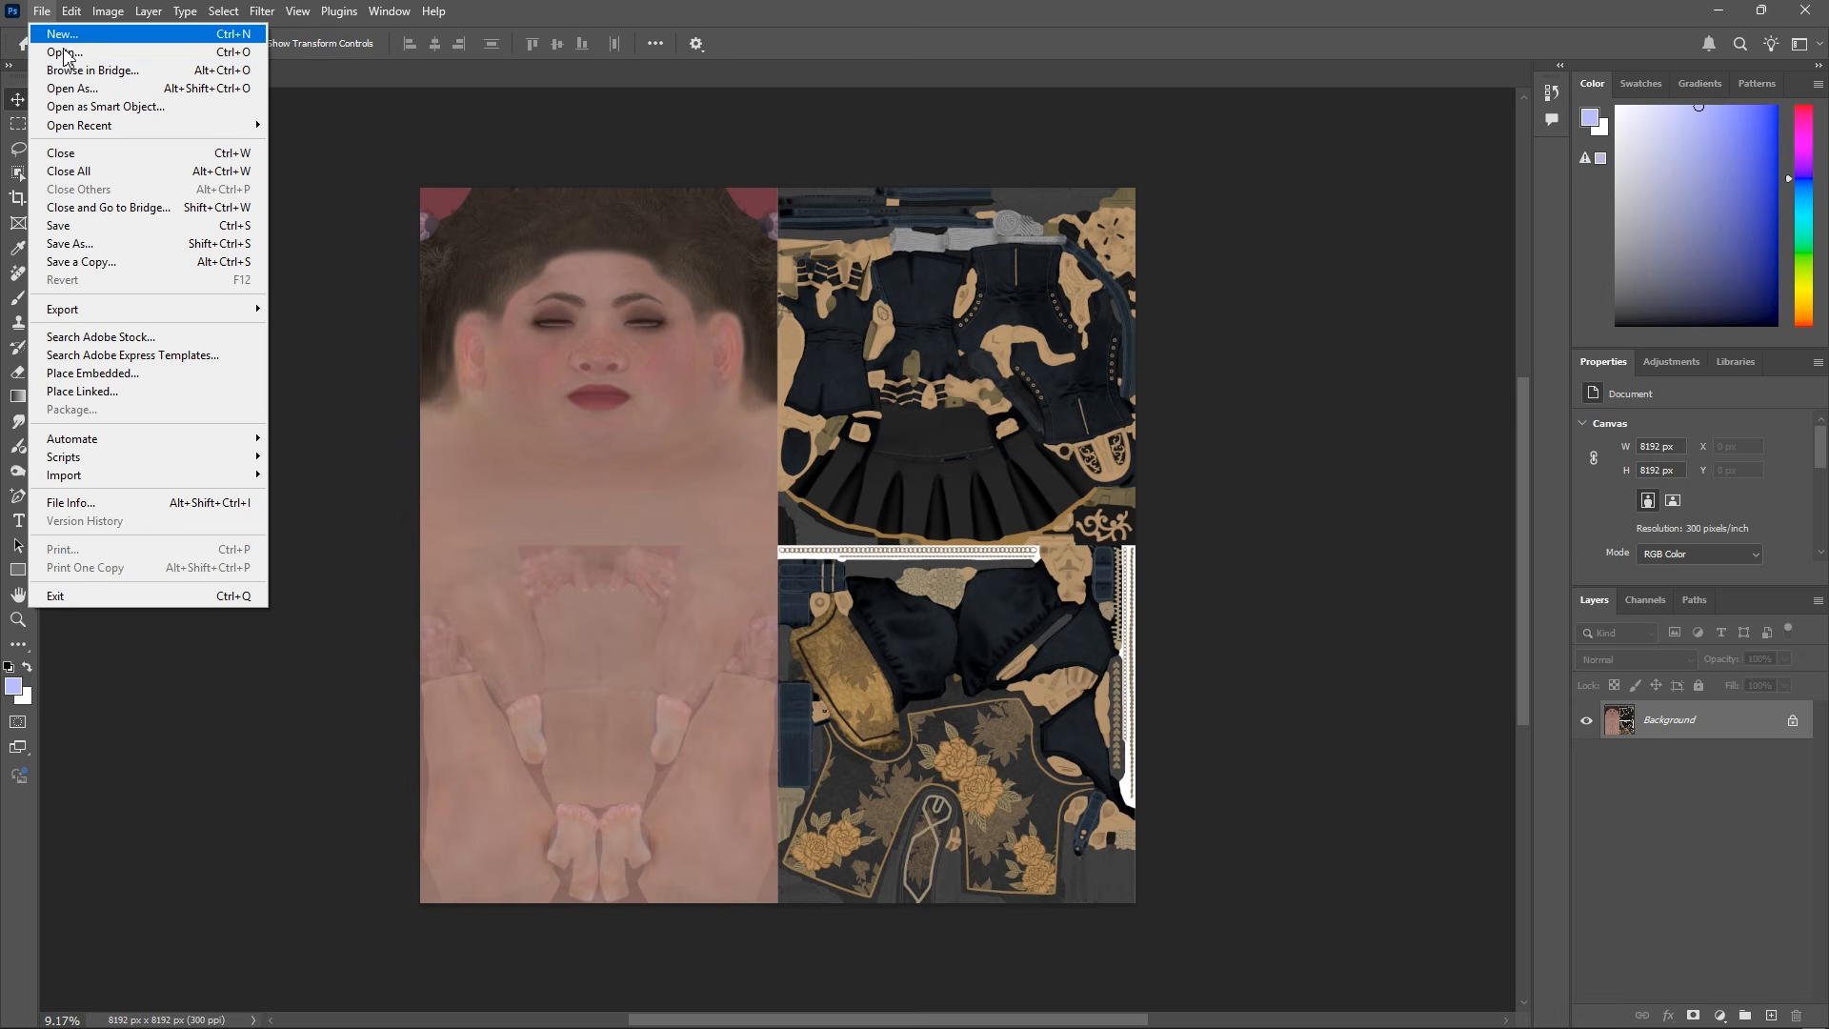
{"action": "mouse_move", "coordinate": [134, 315]}
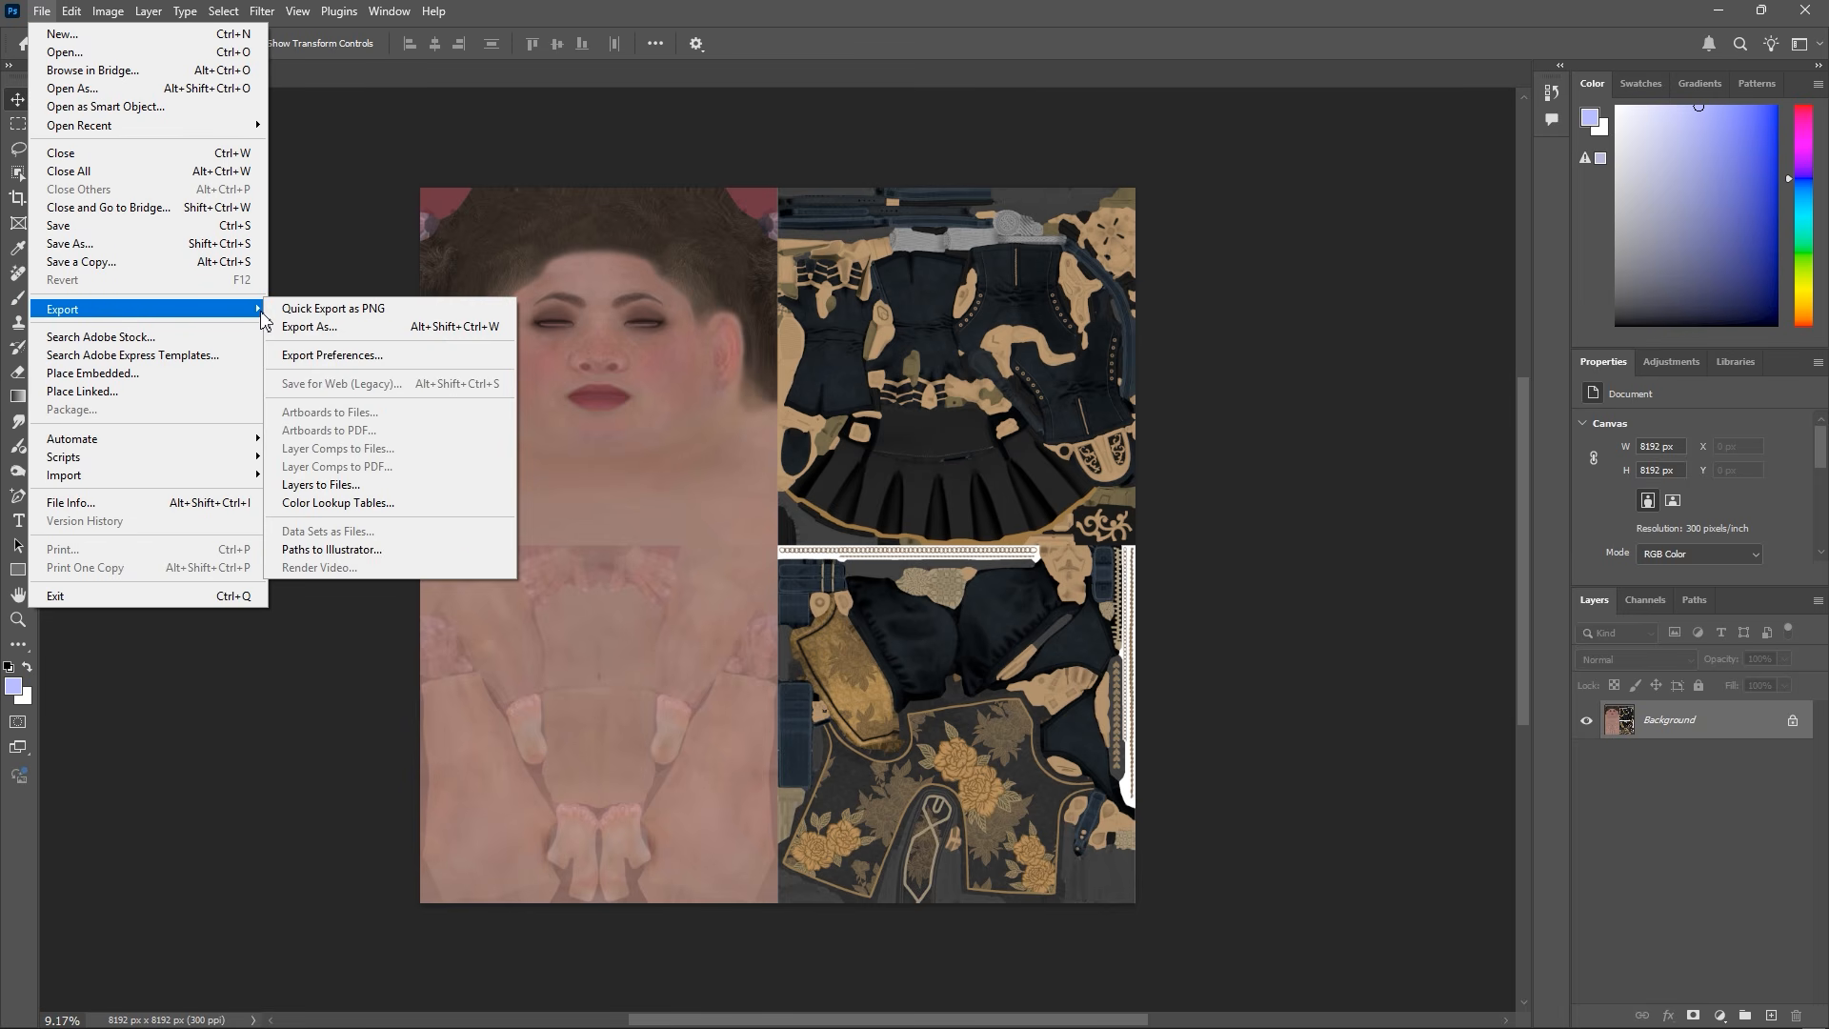
{"action": "left_click", "coordinate": [326, 329]}
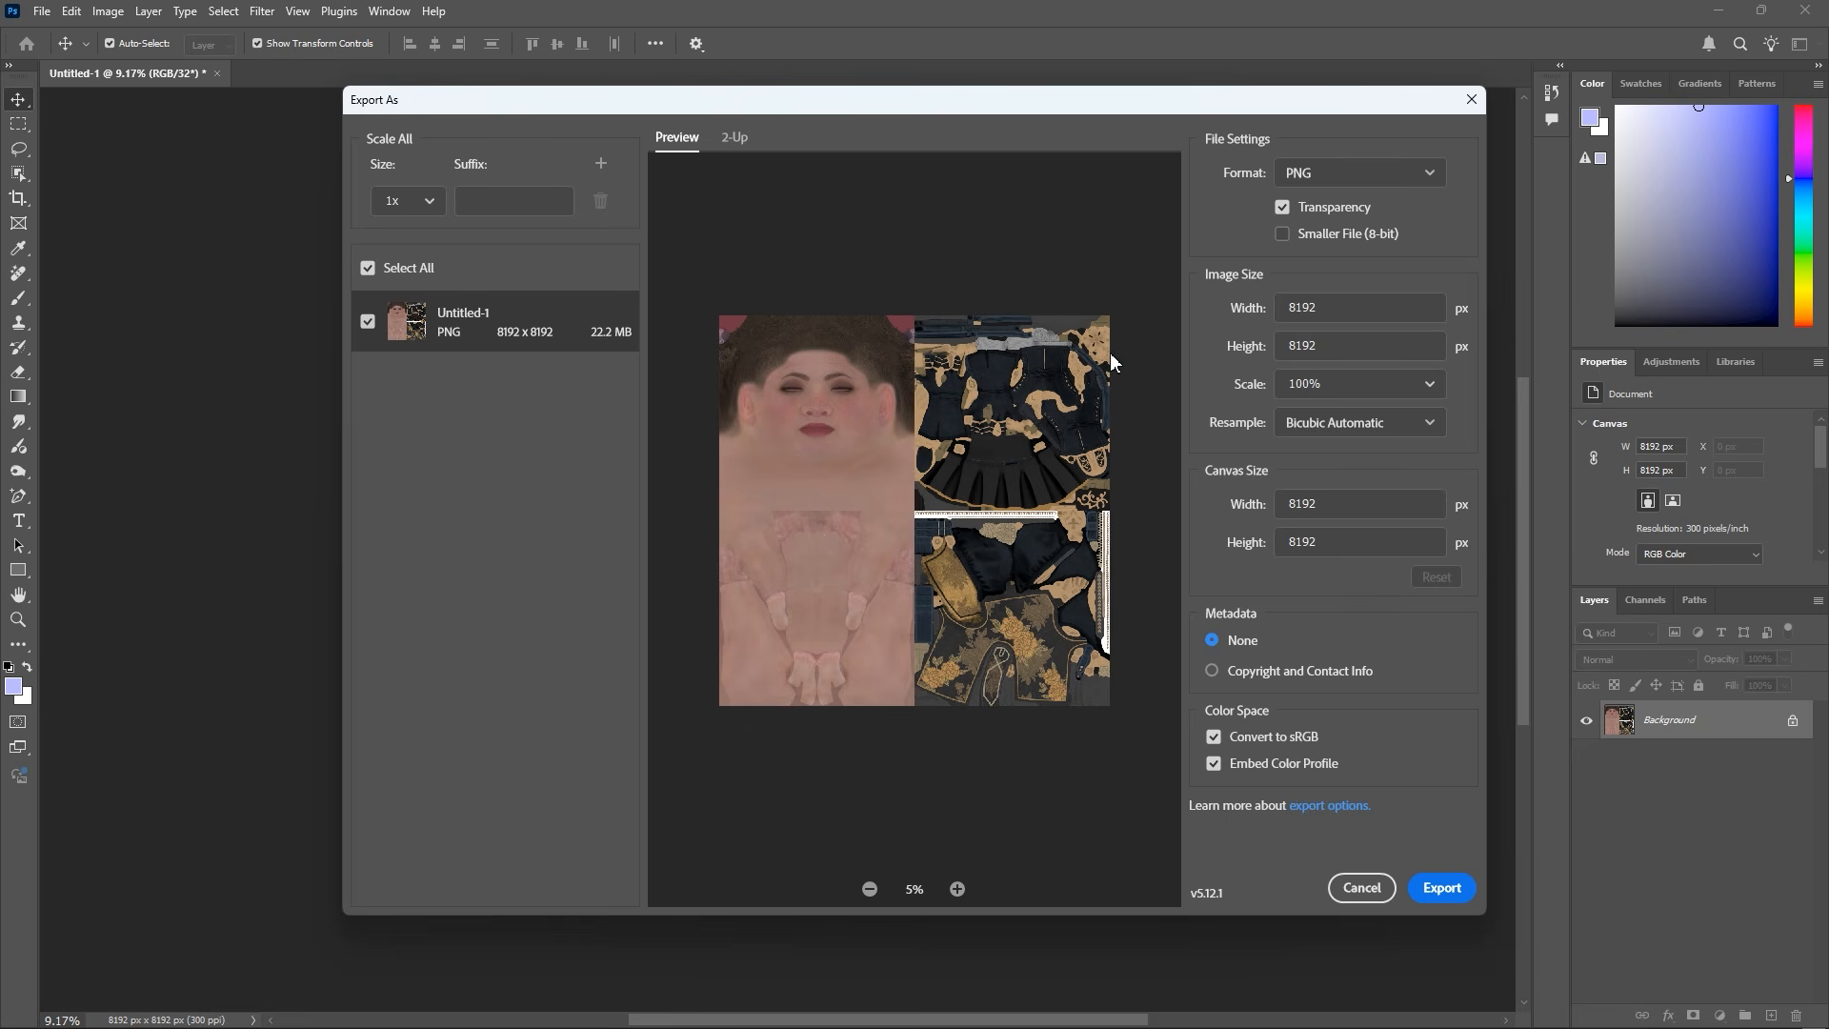
{"action": "left_click", "coordinate": [1417, 173]}
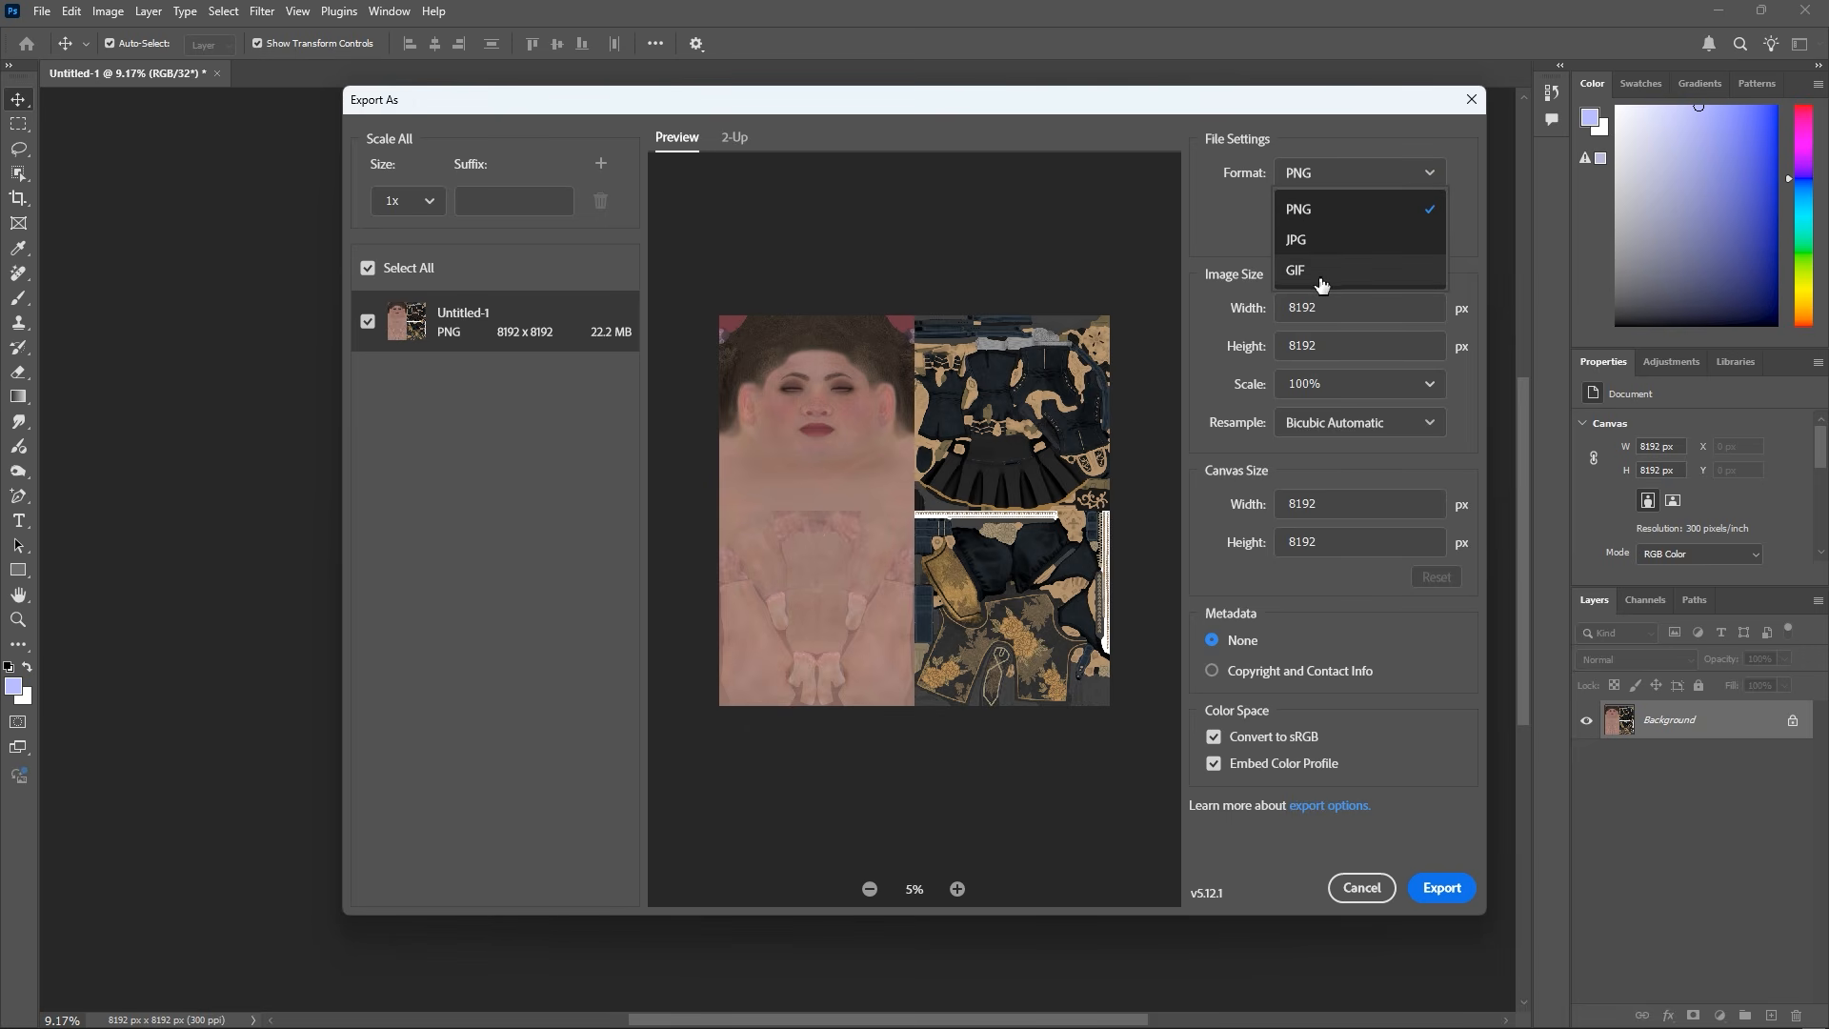
{"action": "left_click", "coordinate": [1423, 217]}
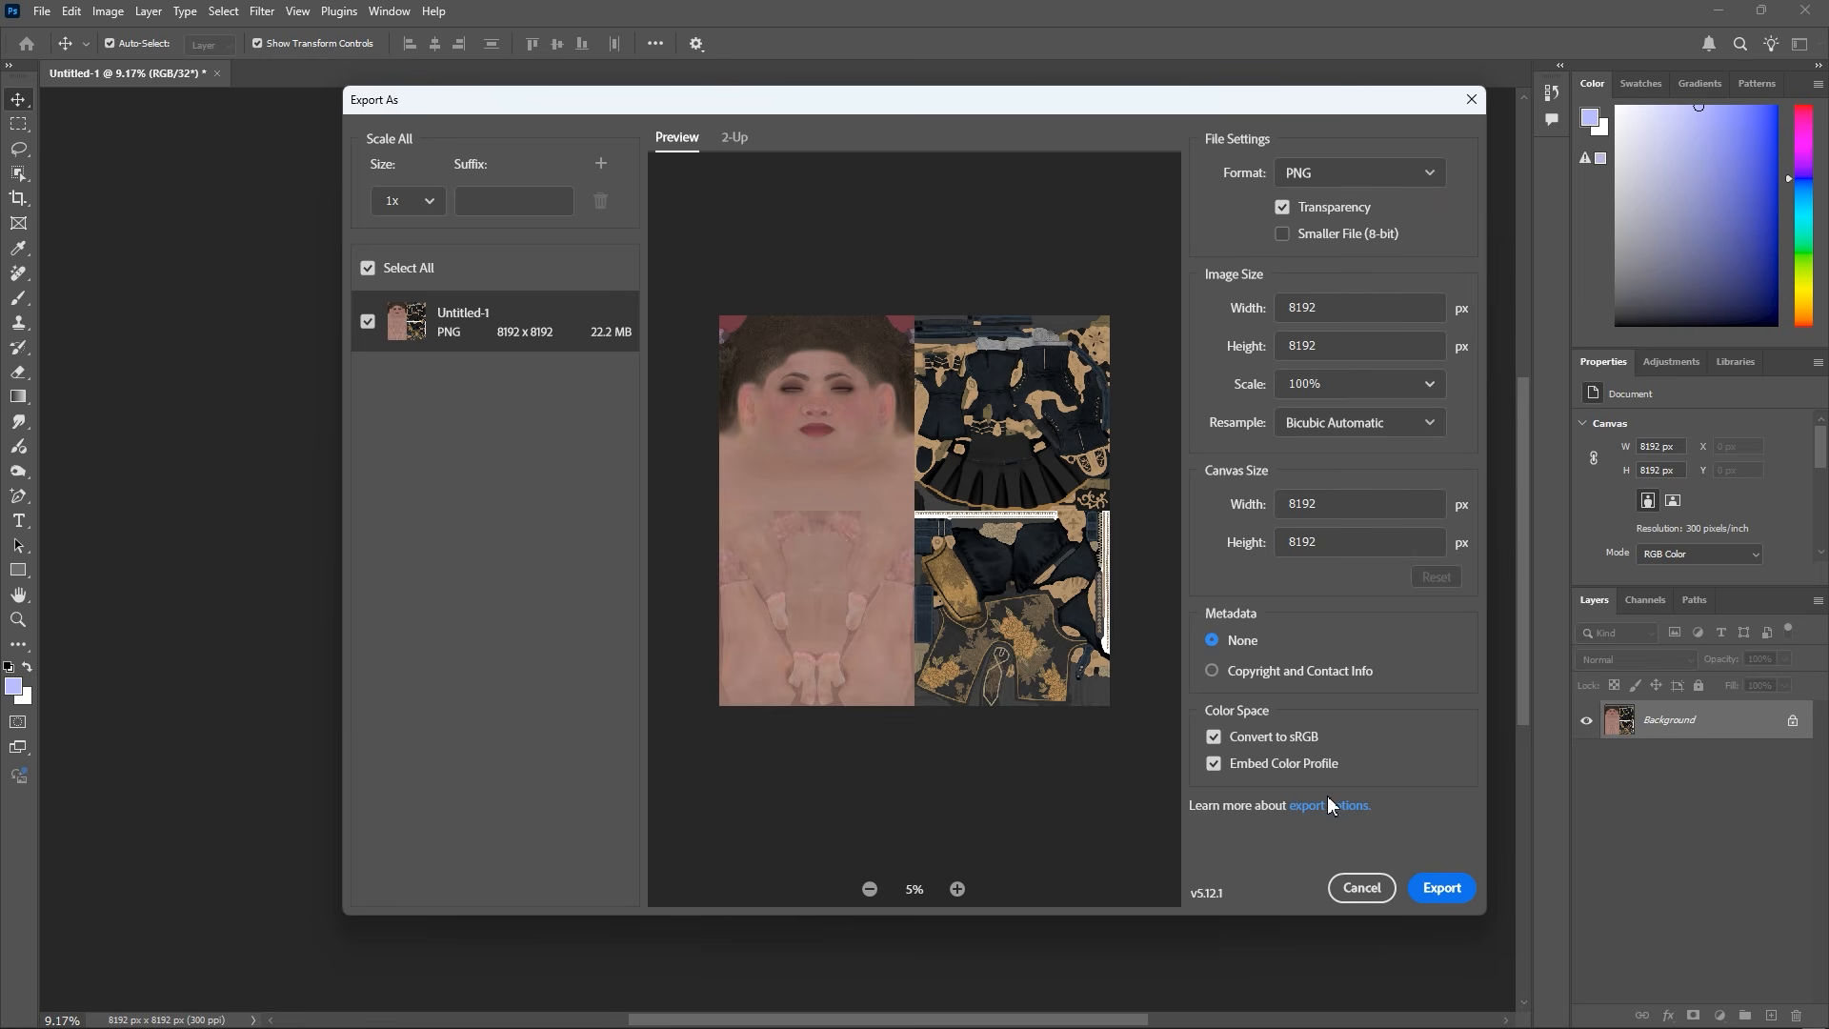
{"action": "left_click", "coordinate": [1440, 887]}
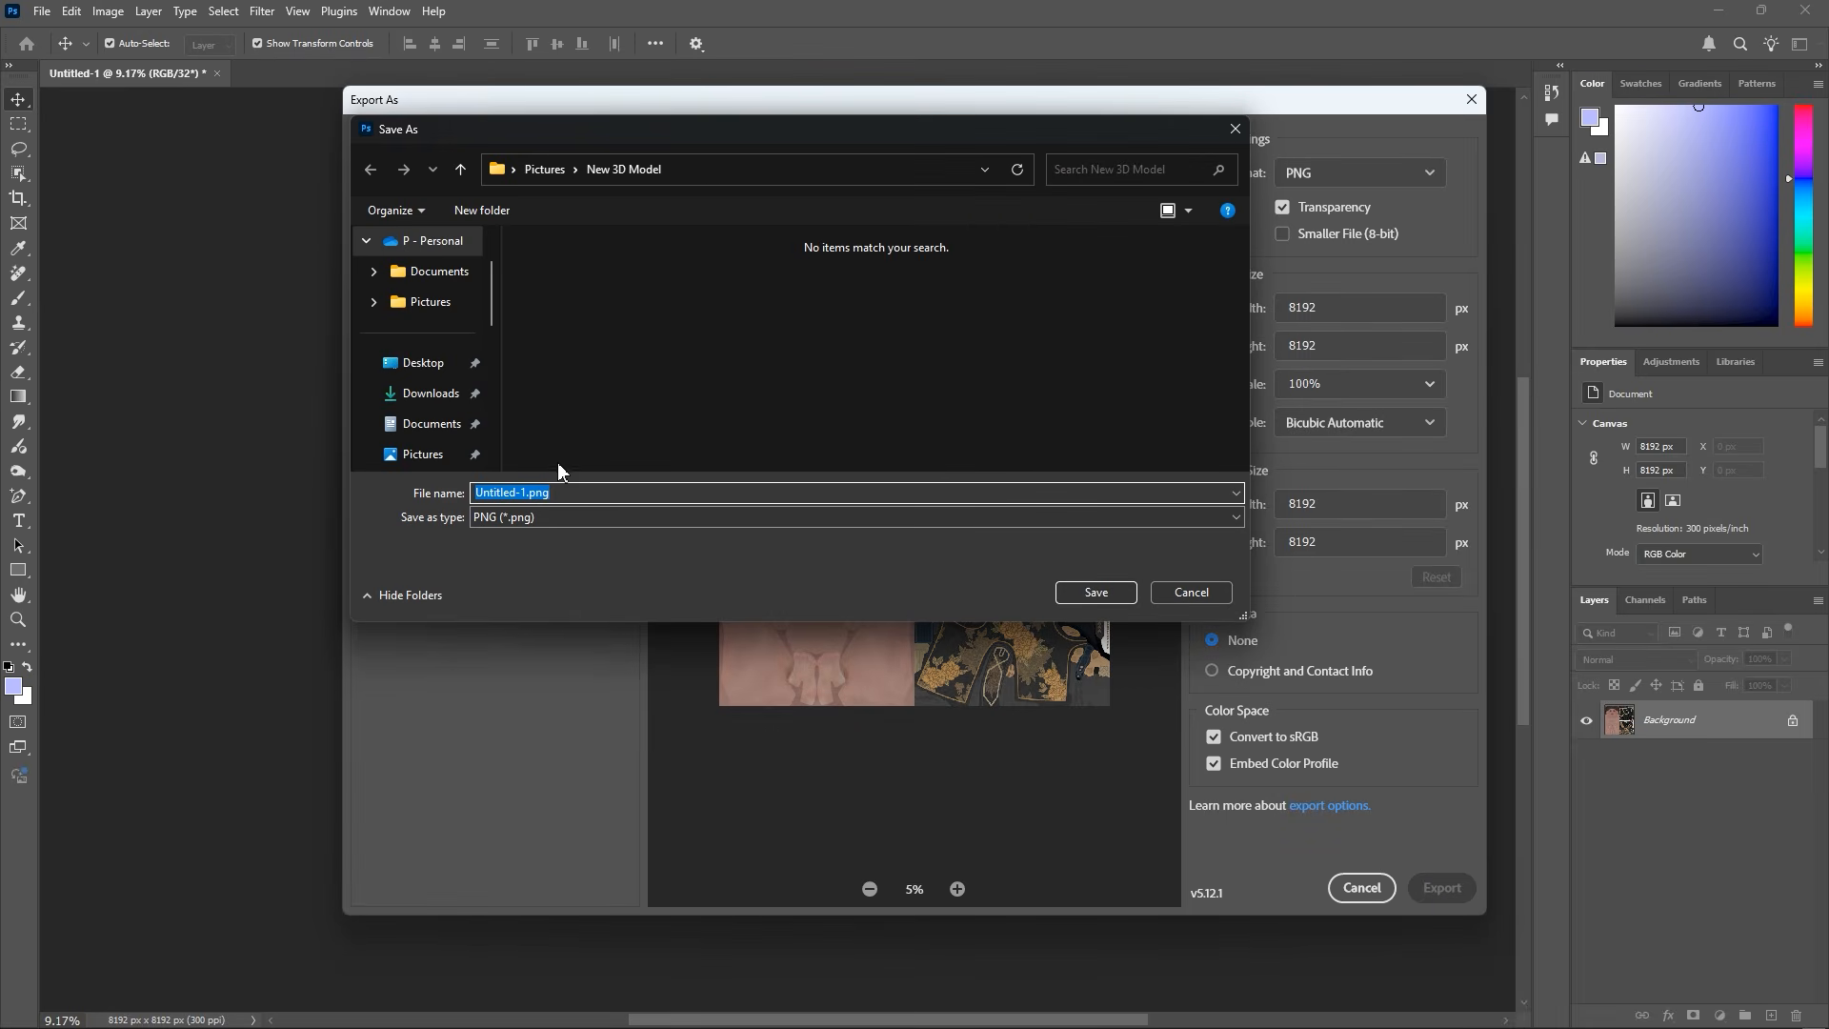
{"action": "left_click", "coordinate": [525, 492]}
{"action": "type", "text": "Texture_D"}
{"action": "left_click", "coordinate": [551, 458]}
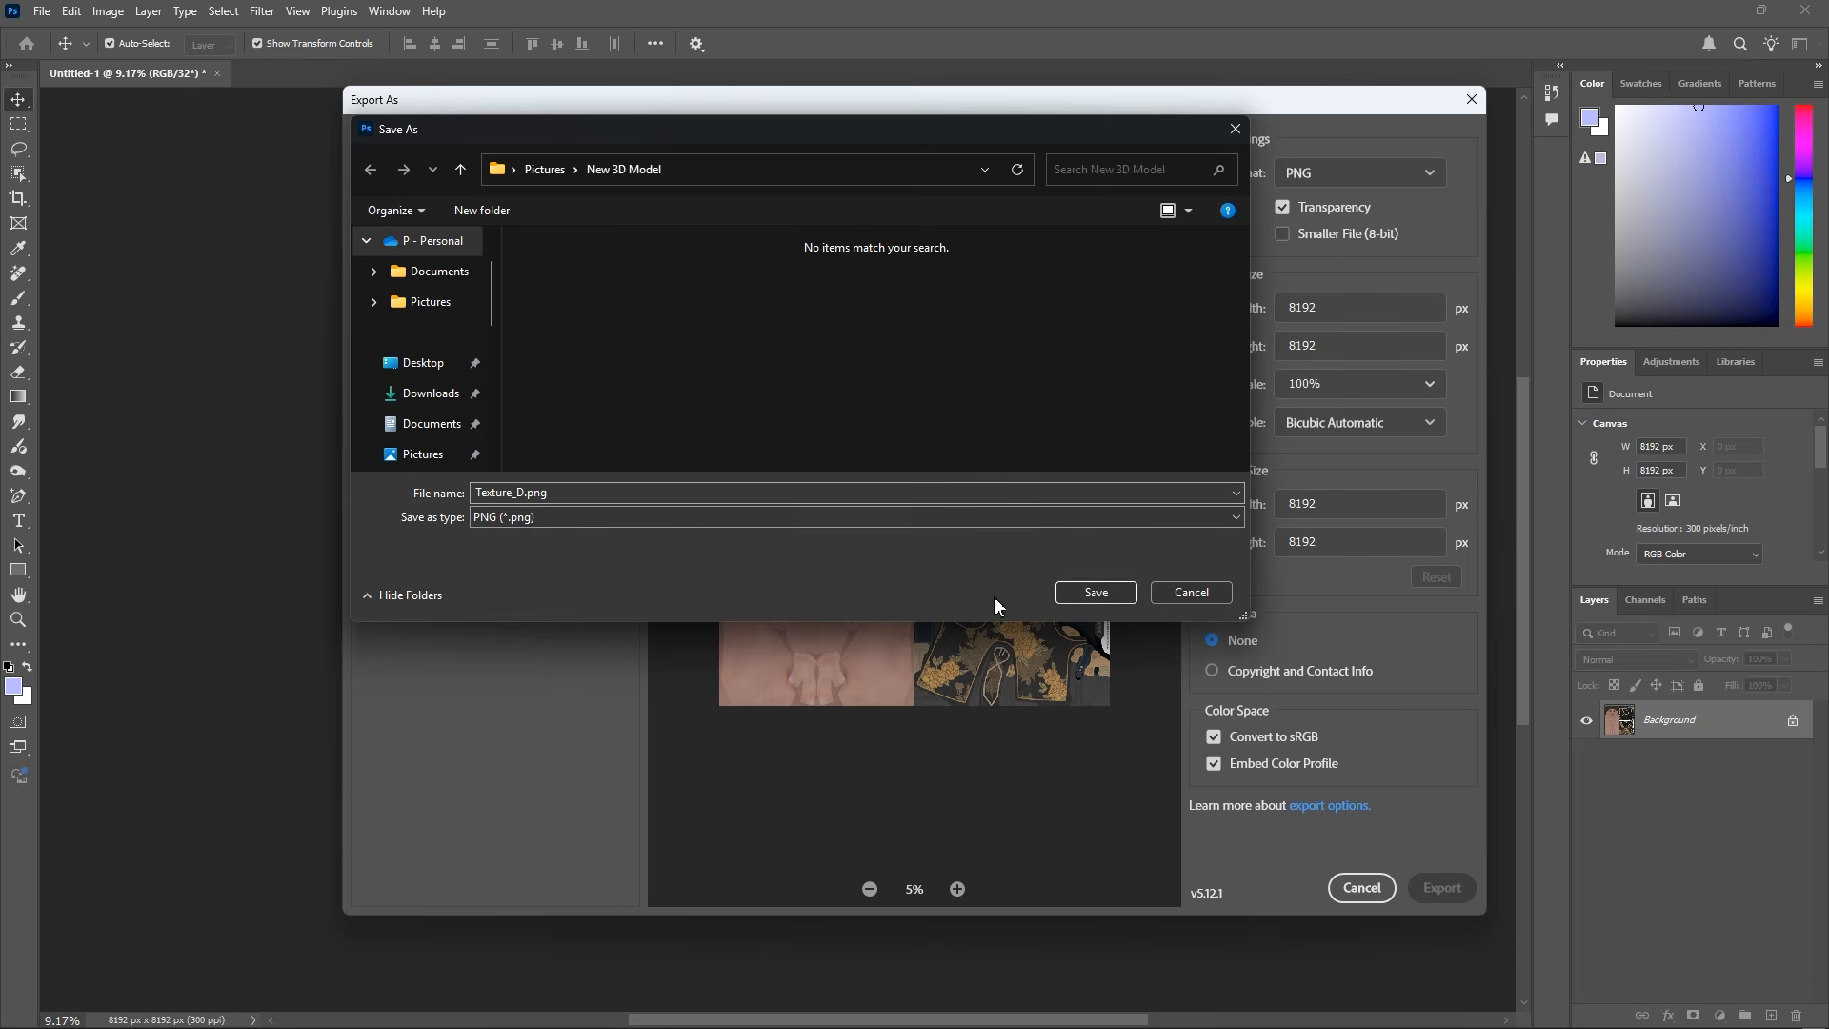
{"action": "left_click", "coordinate": [1116, 597]}
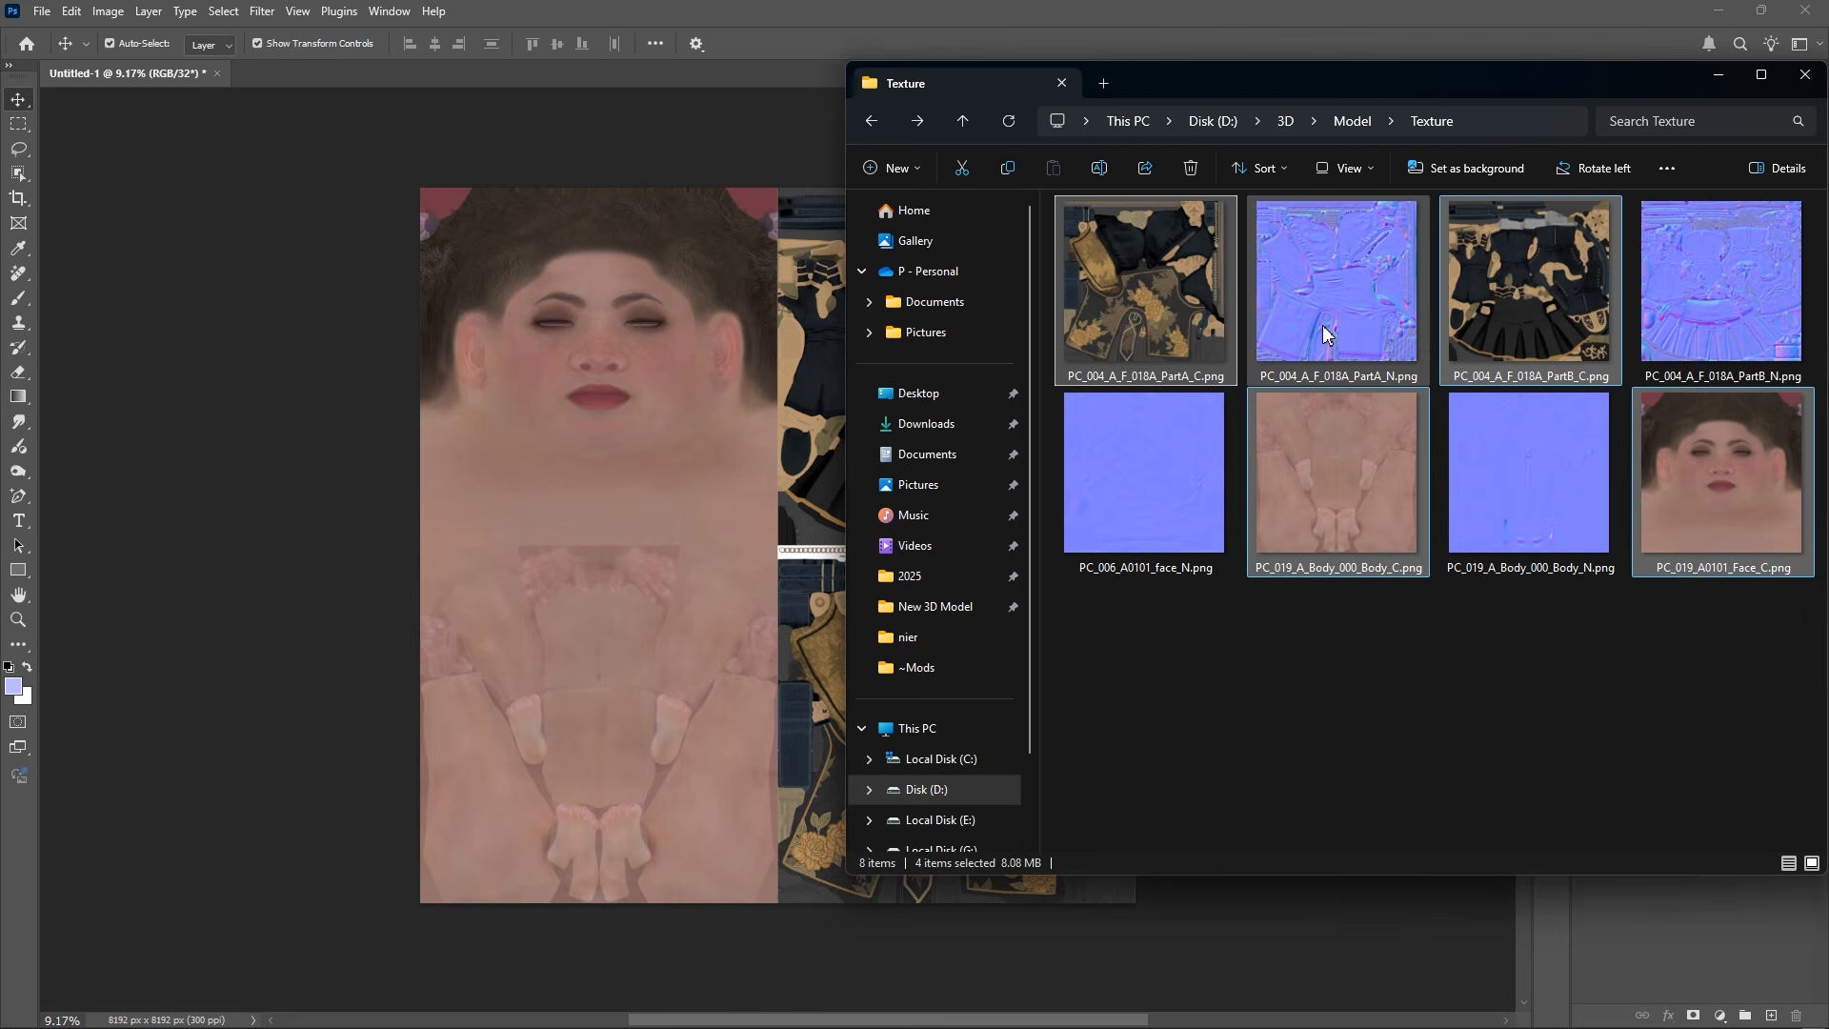
Place the PartA, PartB, face and body normal maps (the four _N.png files) from the Texture folder onto the canvas
{"action": "left_click", "coordinate": [1324, 332]}
{"action": "left_click", "coordinate": [1689, 282], "text": "ctrl"}
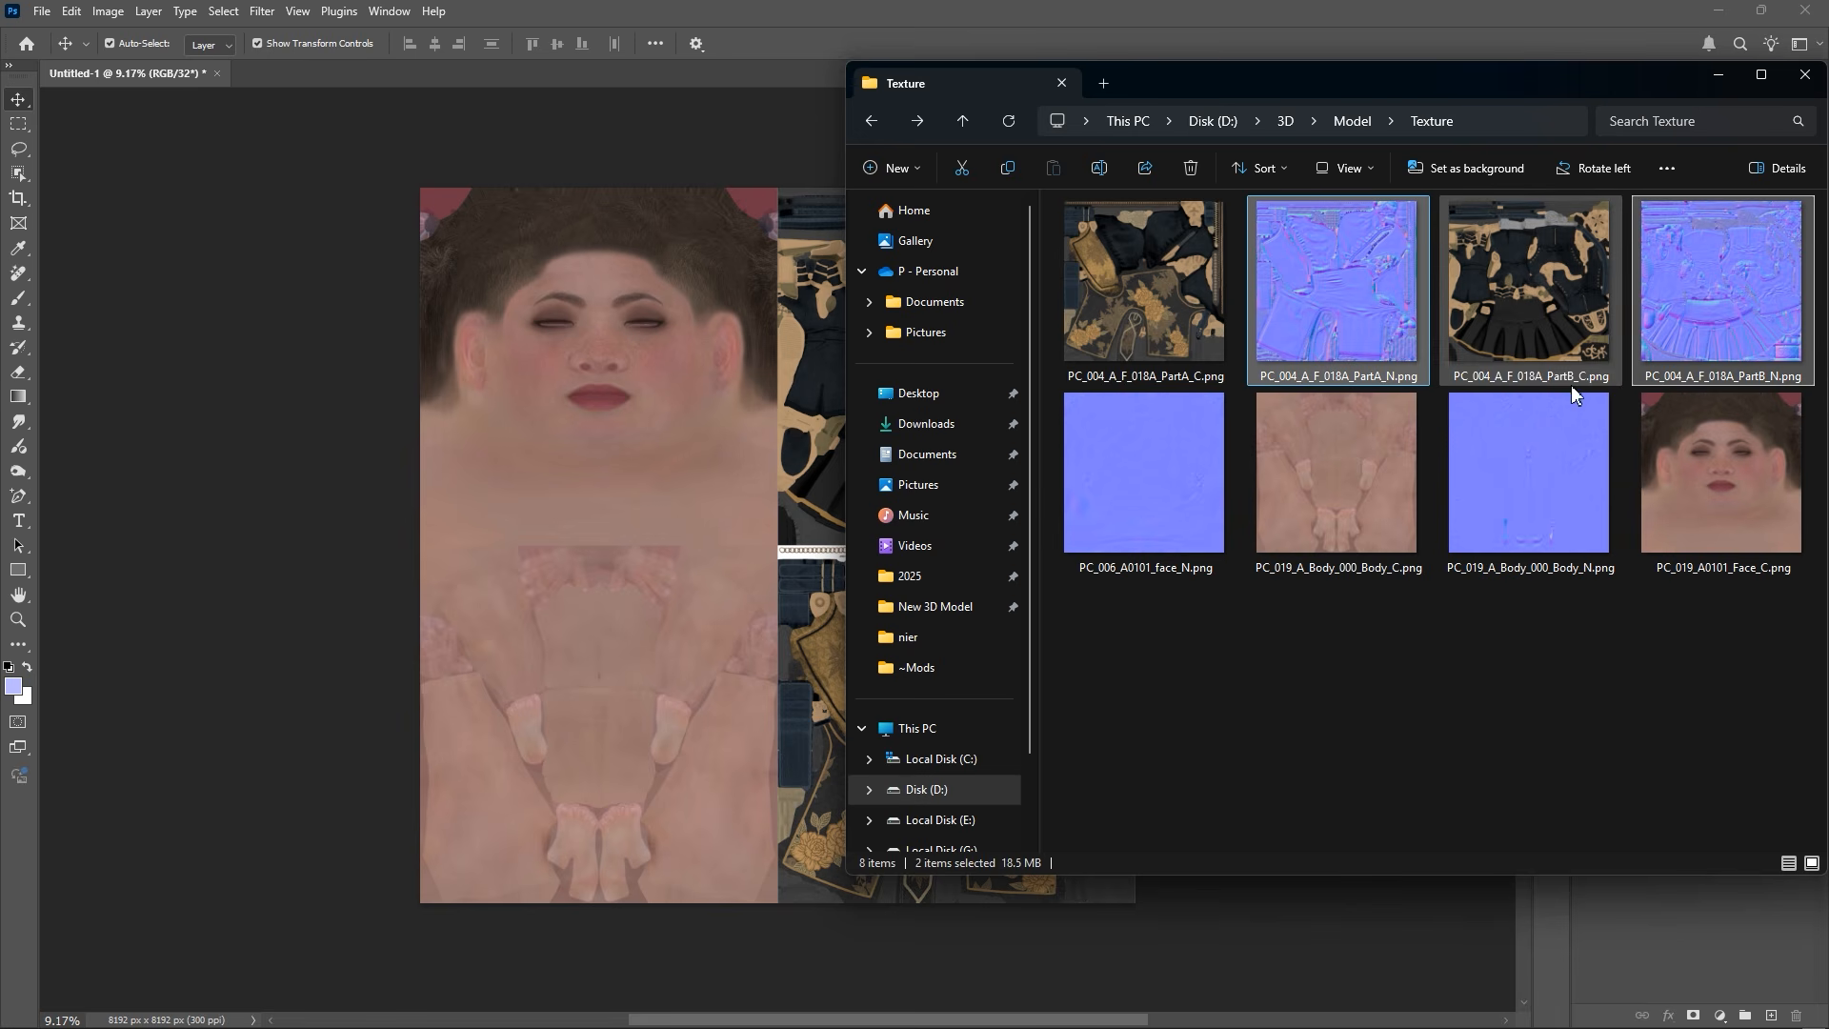
{"action": "left_click", "coordinate": [1185, 482], "text": "ctrl"}
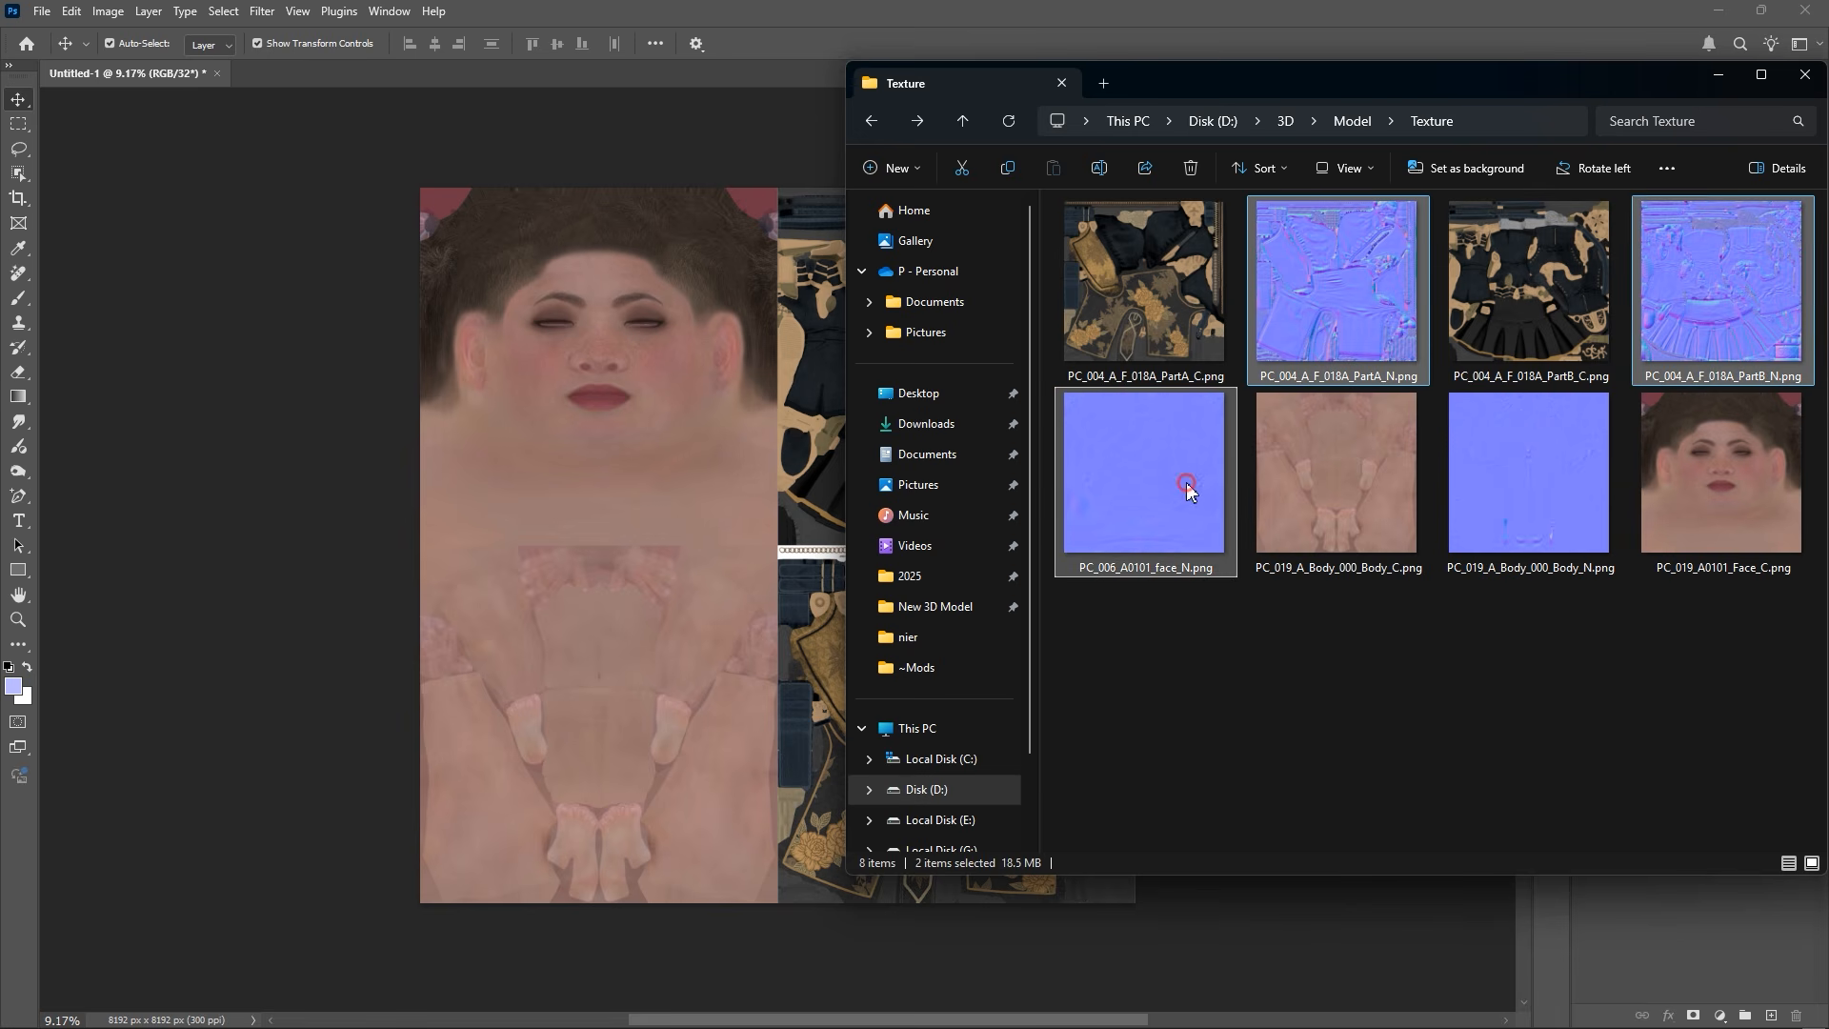
{"action": "left_click", "coordinate": [1515, 473], "text": "ctrl"}
{"action": "left_click_drag", "start_coordinate": [1341, 299], "coordinate": [700, 455]}
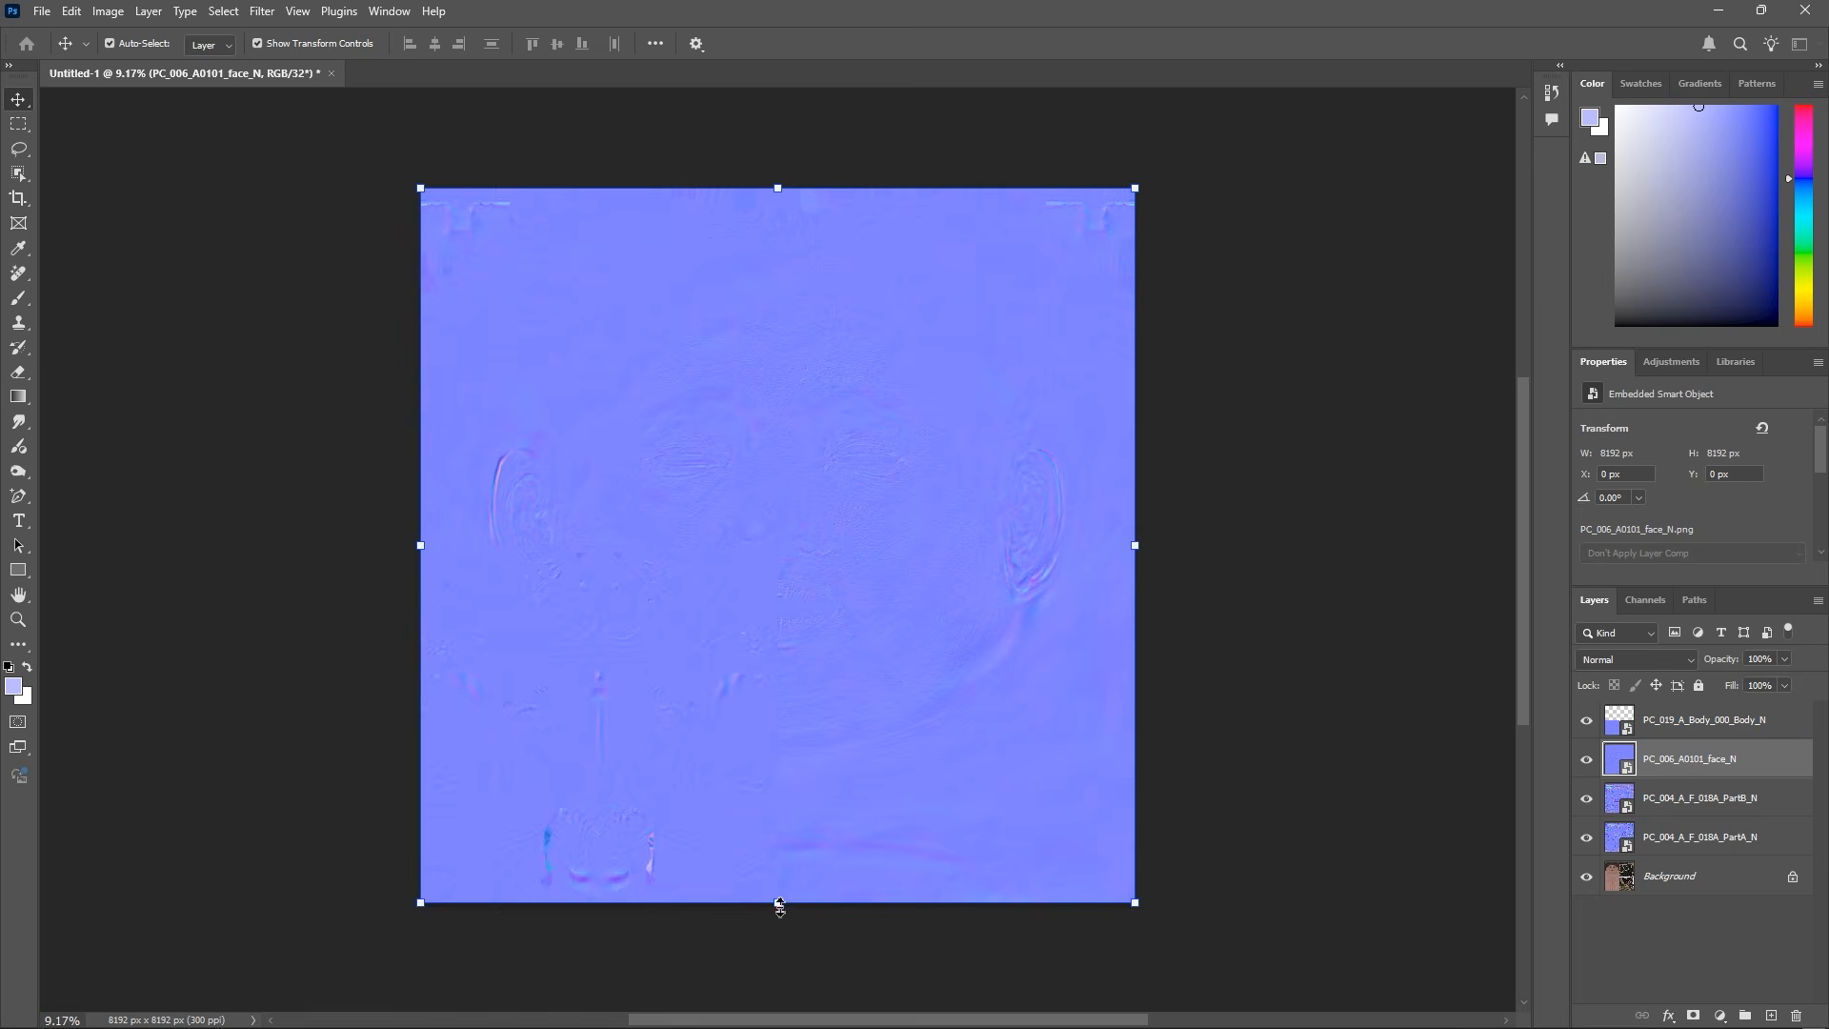
Fit the PC_006_A0101_face_N layer into the canvas's upper-left quarter and shrink PC_004_A_F_018A_PartB_N within the upper-right quarter
{"action": "left_click_drag", "start_coordinate": [778, 902], "coordinate": [627, 497]}
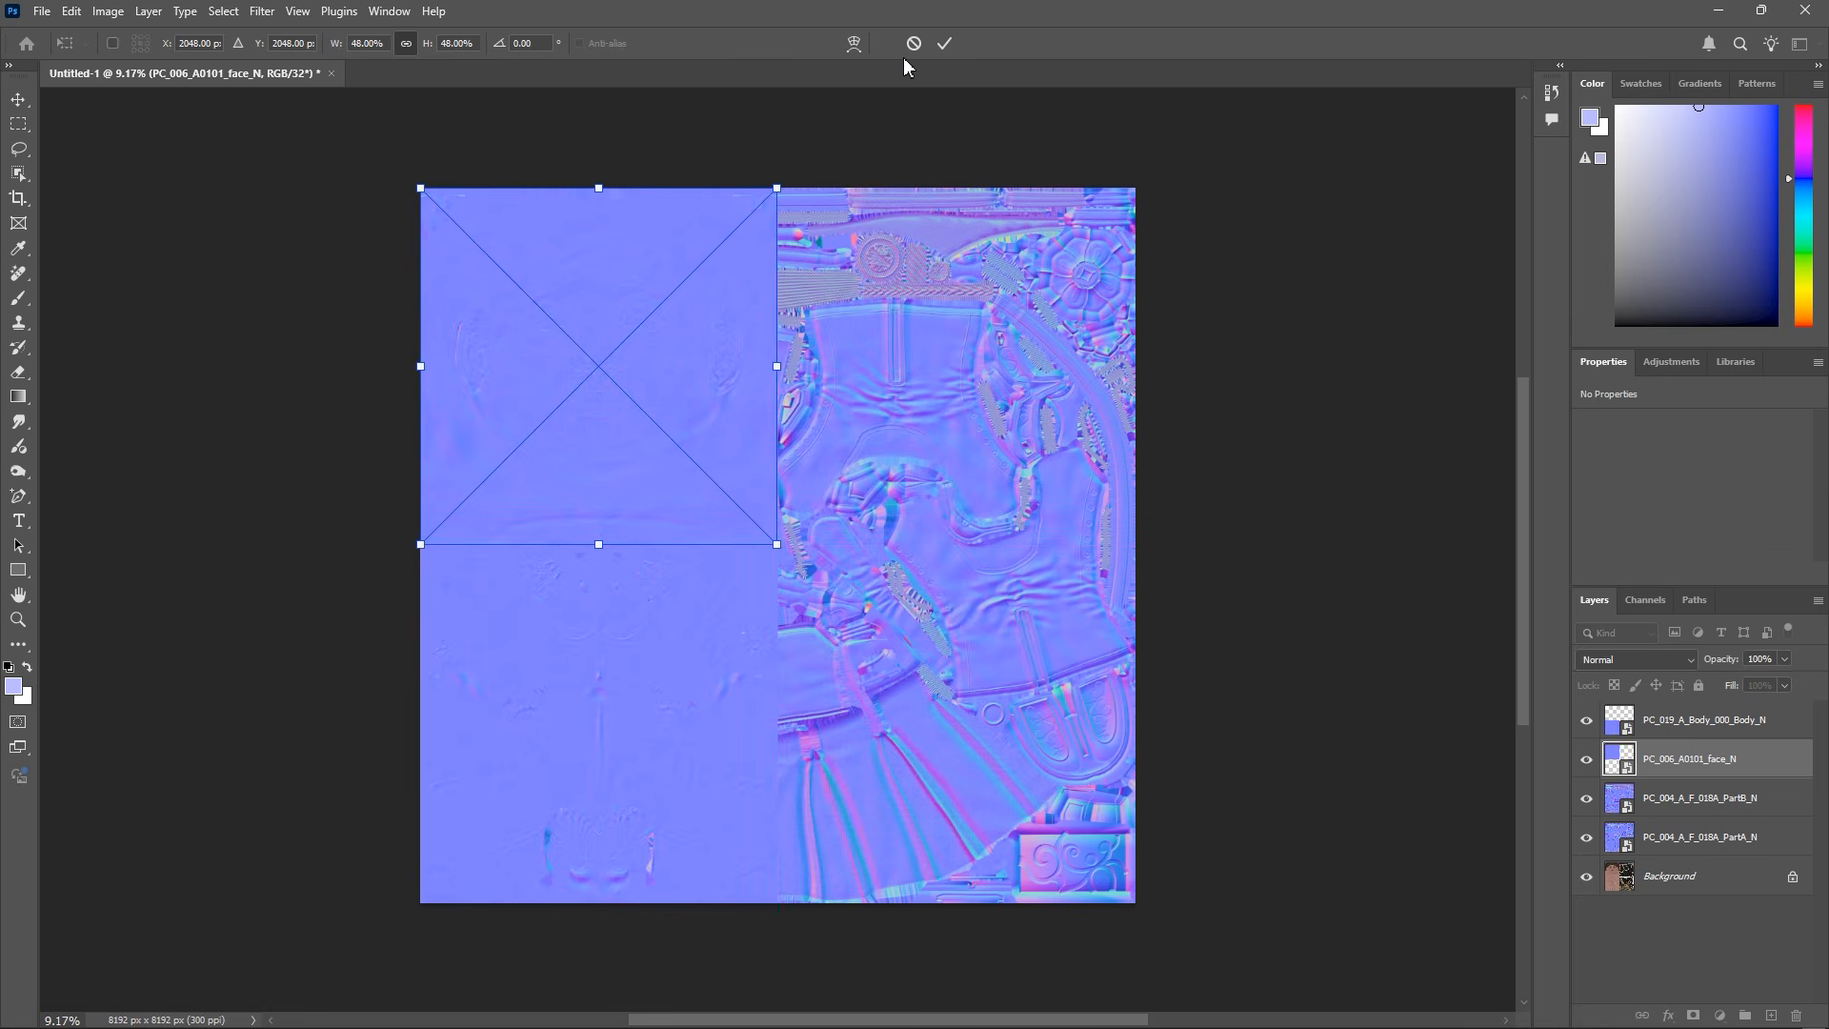
{"action": "left_click", "coordinate": [944, 43]}
{"action": "left_click", "coordinate": [989, 357]}
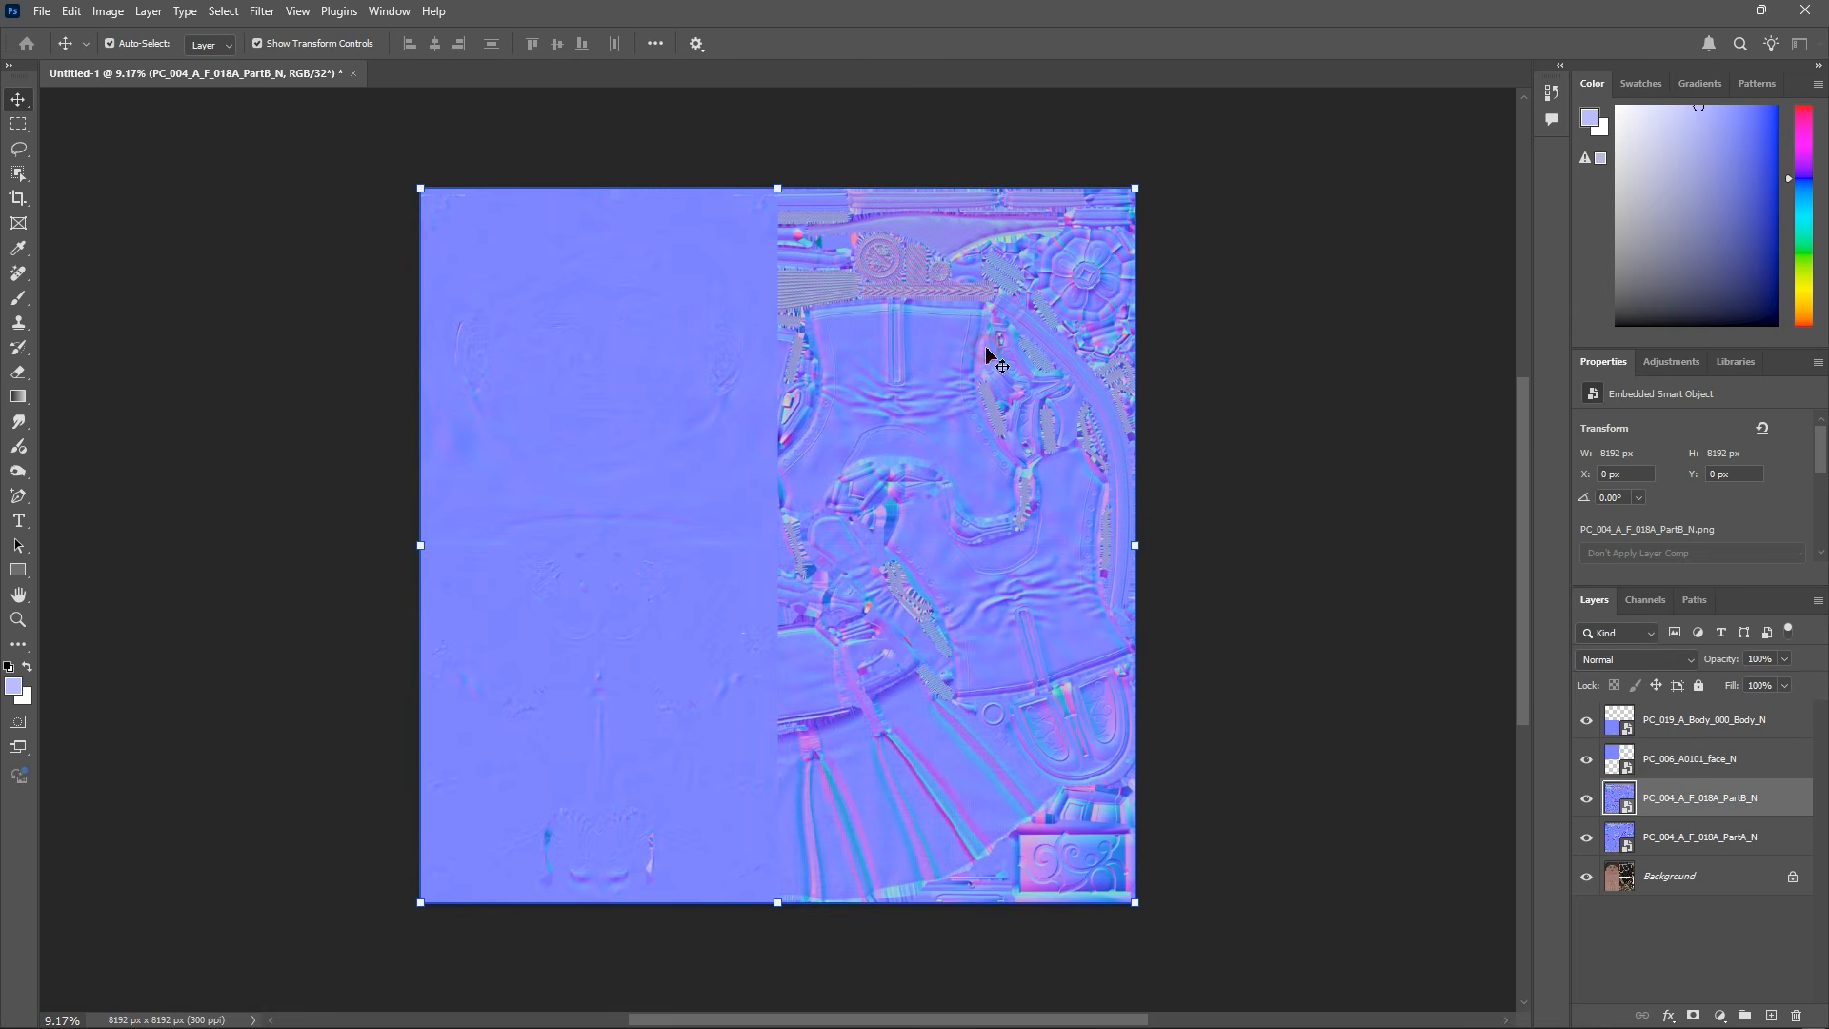
{"action": "left_click_drag", "start_coordinate": [778, 912], "coordinate": [811, 460]}
{"action": "left_click", "coordinate": [948, 43]}
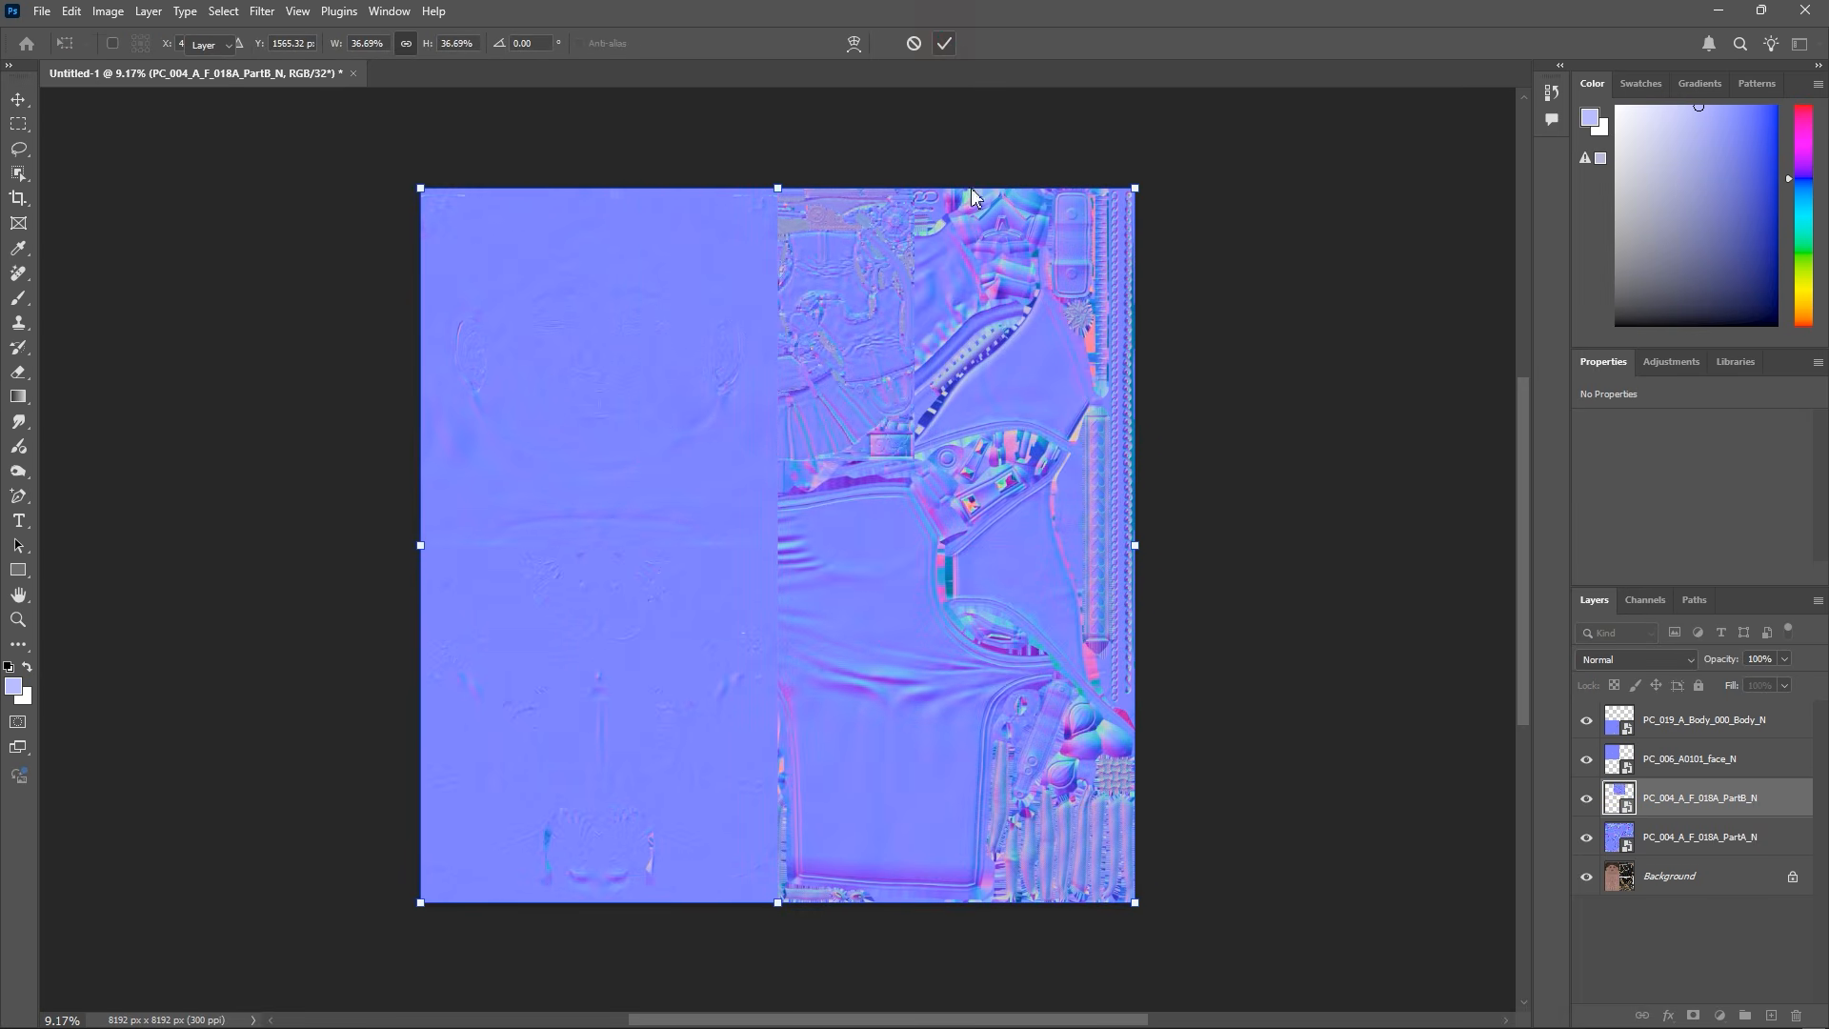
Scale the PC_004_A_F_018A_PartA_N layer to 4096 px square in the canvas's lower-right quarter at X 4096, Y 4096
{"action": "left_click", "coordinate": [1011, 560]}
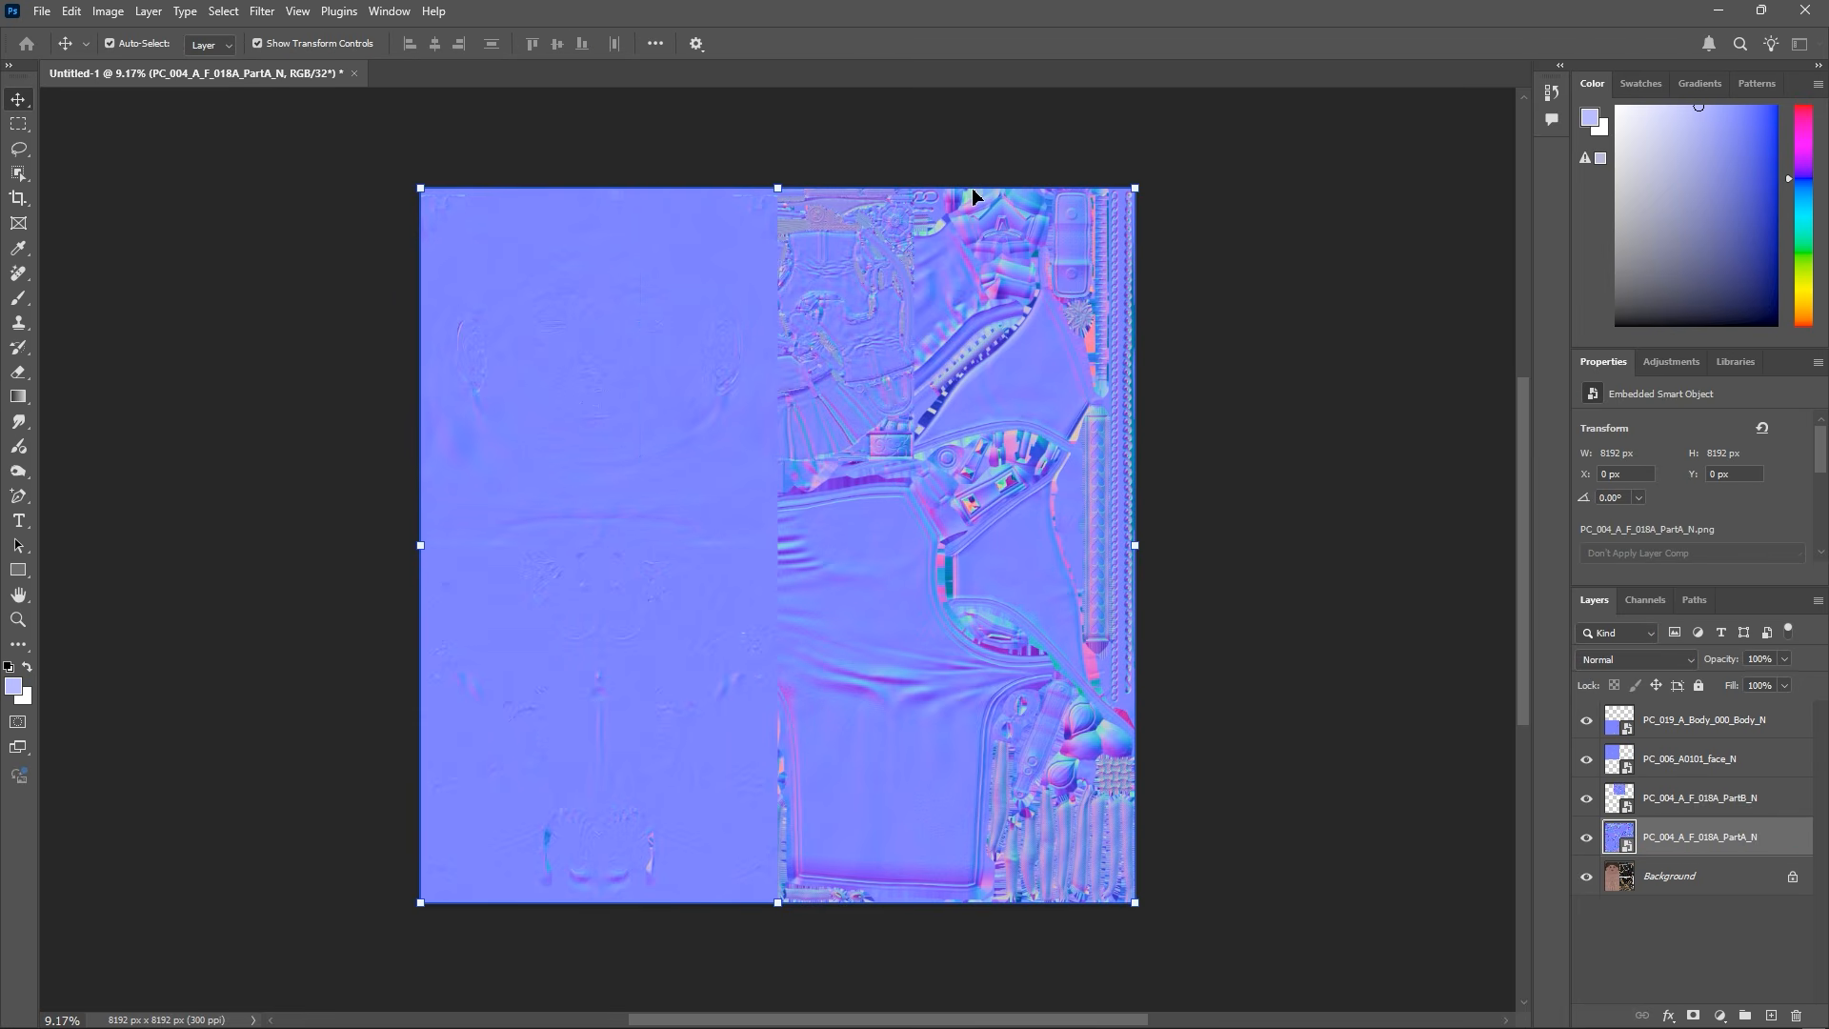
{"action": "left_click_drag", "start_coordinate": [973, 195], "coordinate": [968, 564]}
{"action": "left_click_drag", "start_coordinate": [862, 706], "coordinate": [1024, 707]}
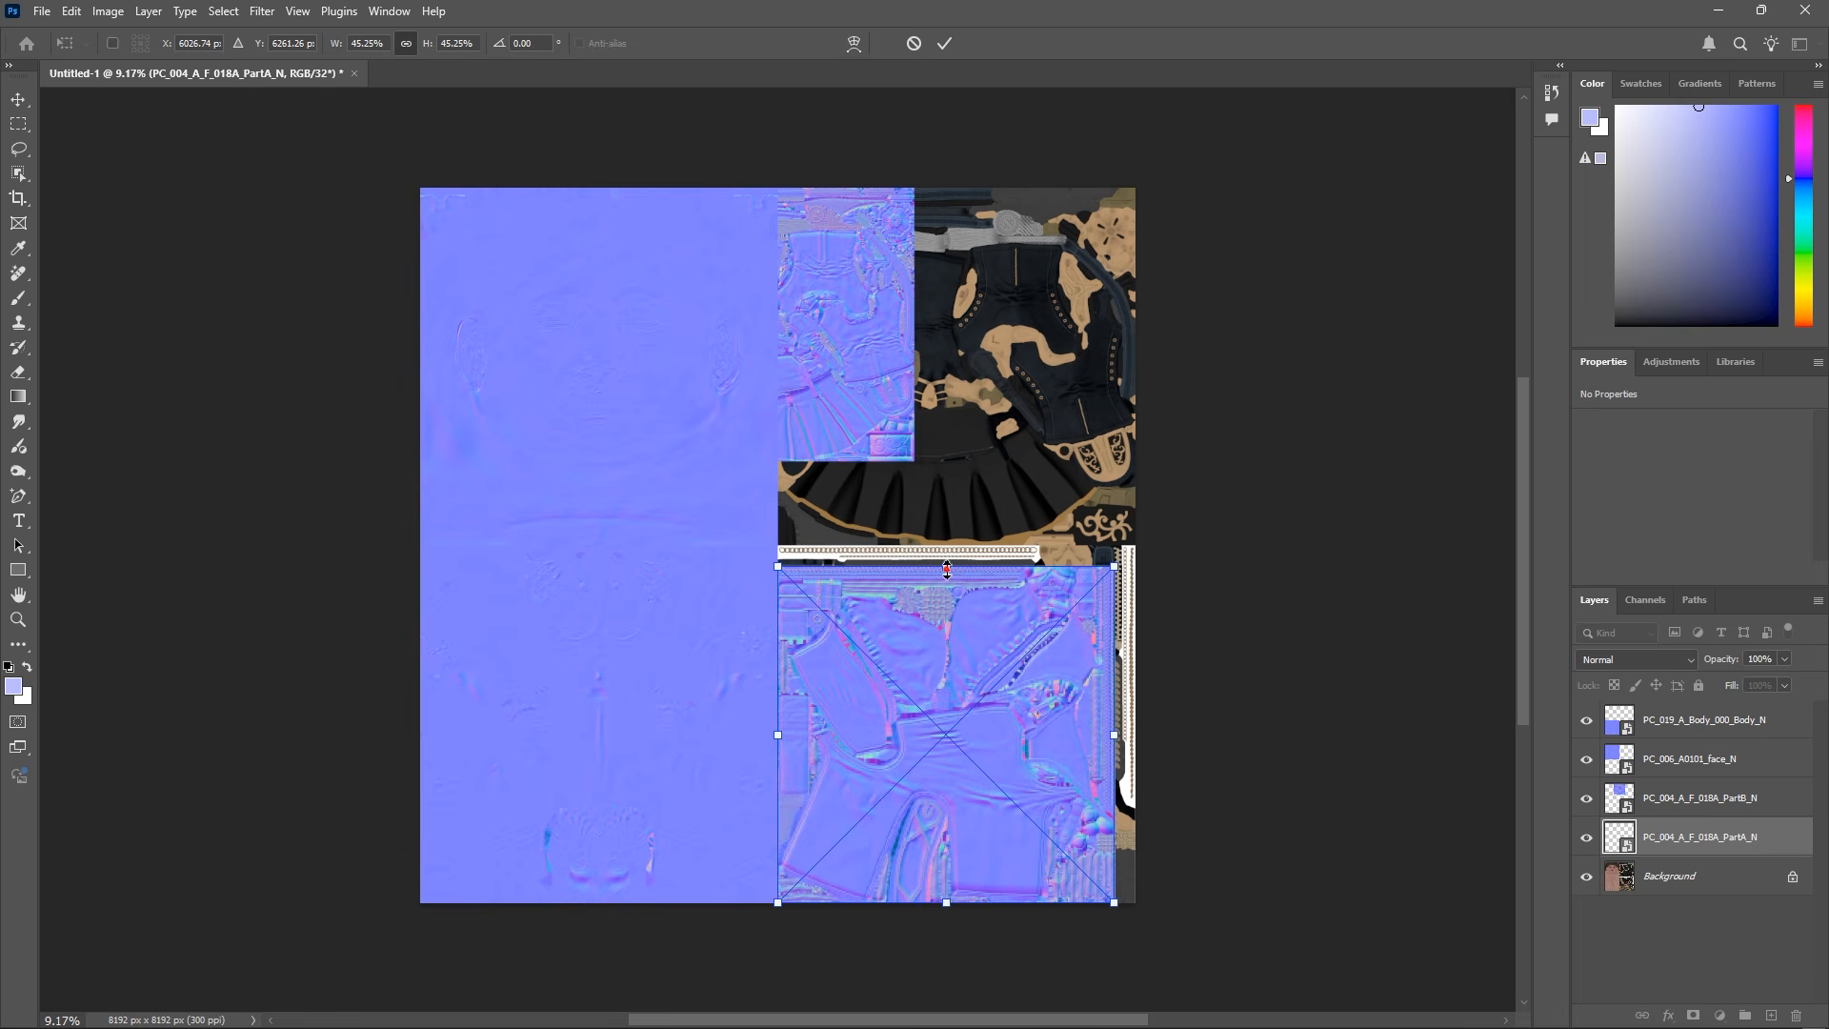
{"action": "left_click_drag", "start_coordinate": [946, 568], "coordinate": [967, 602]}
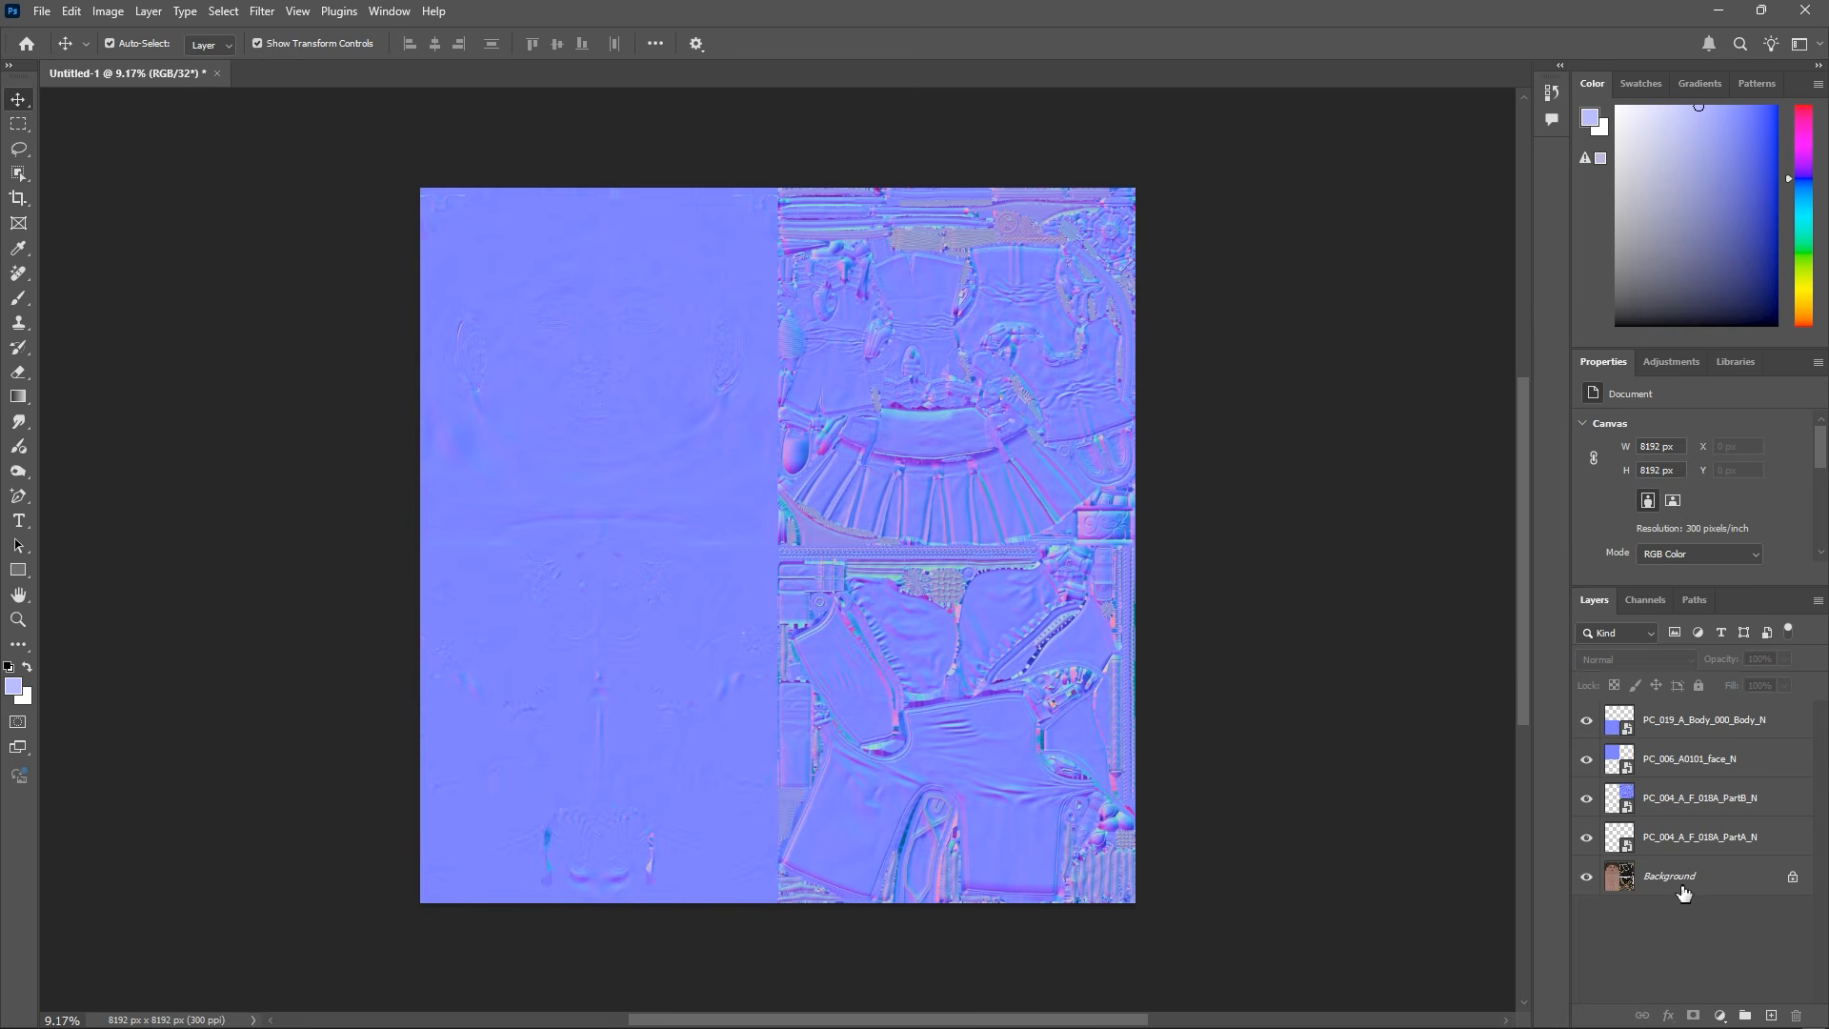
Delete the Background layer holding the merged color atlas beneath the normal maps
{"action": "left_click", "coordinate": [1683, 890]}
{"action": "key", "text": "Delete"}
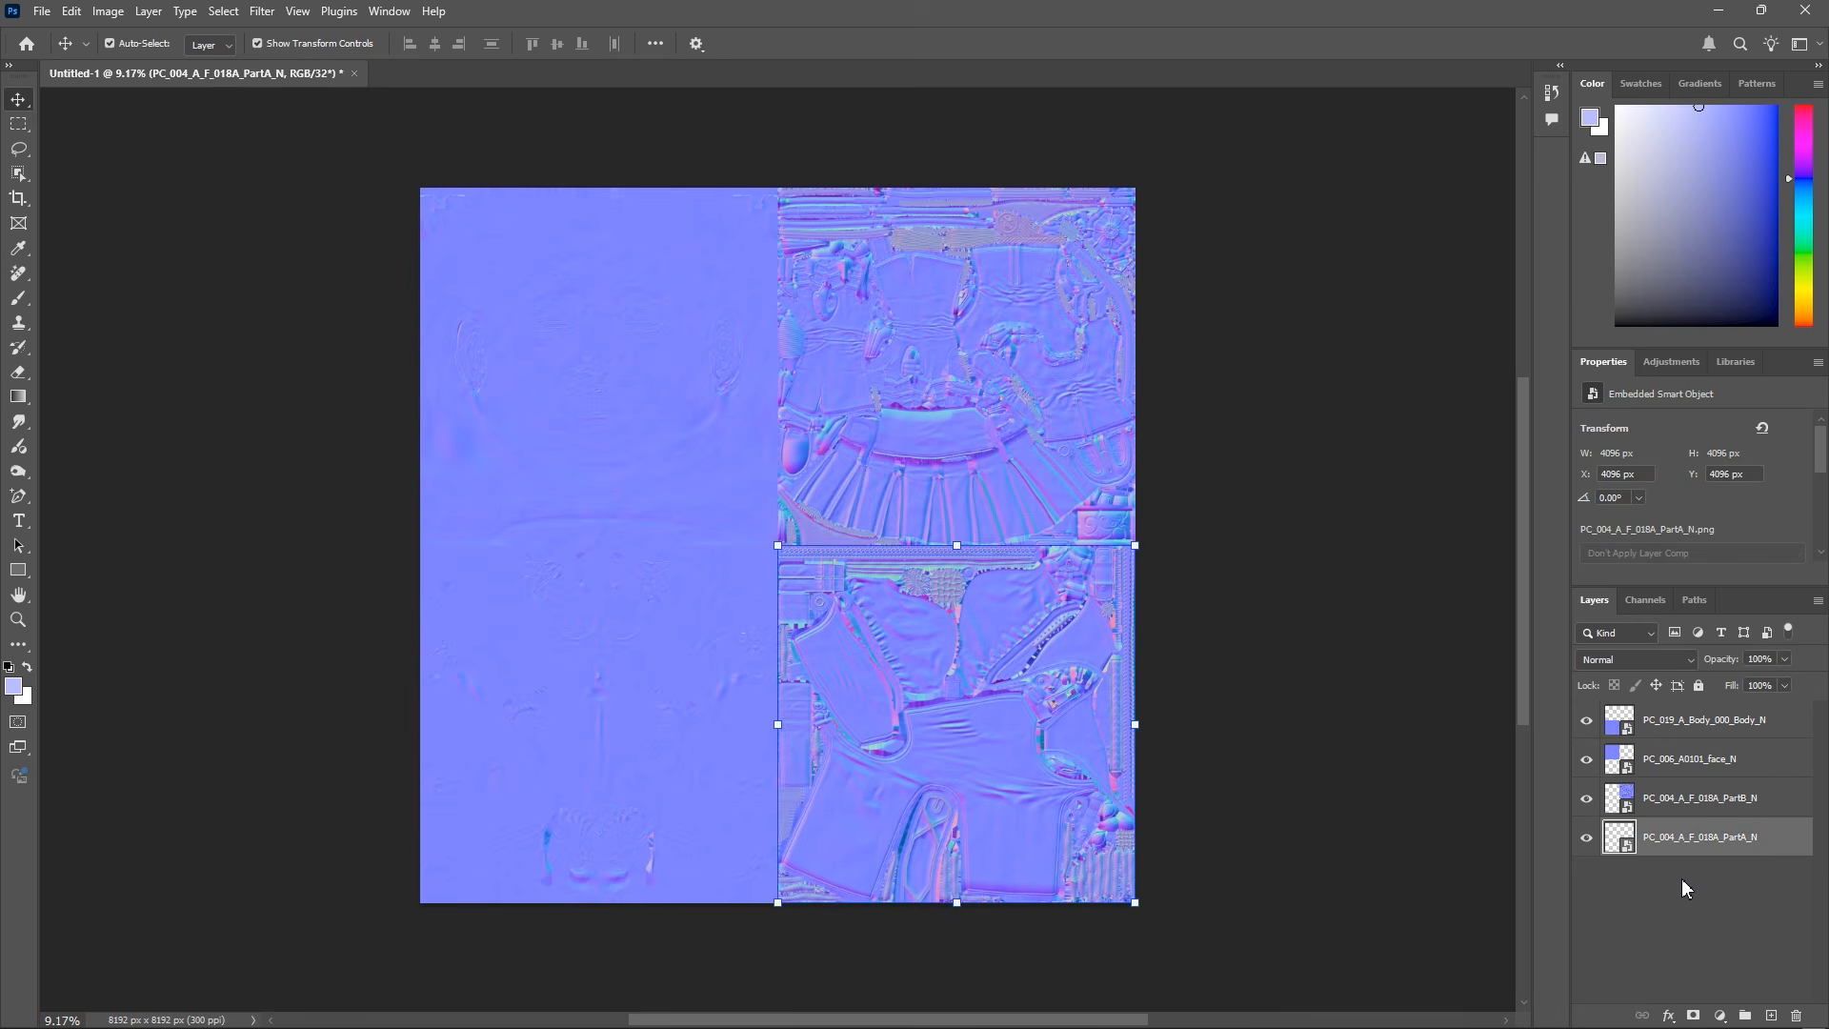
Merge the four normal-map layers with Merge Visible and export the result as Texture_N.png in the New 3D Model folder
{"action": "left_click", "coordinate": [1684, 722], "text": "shift"}
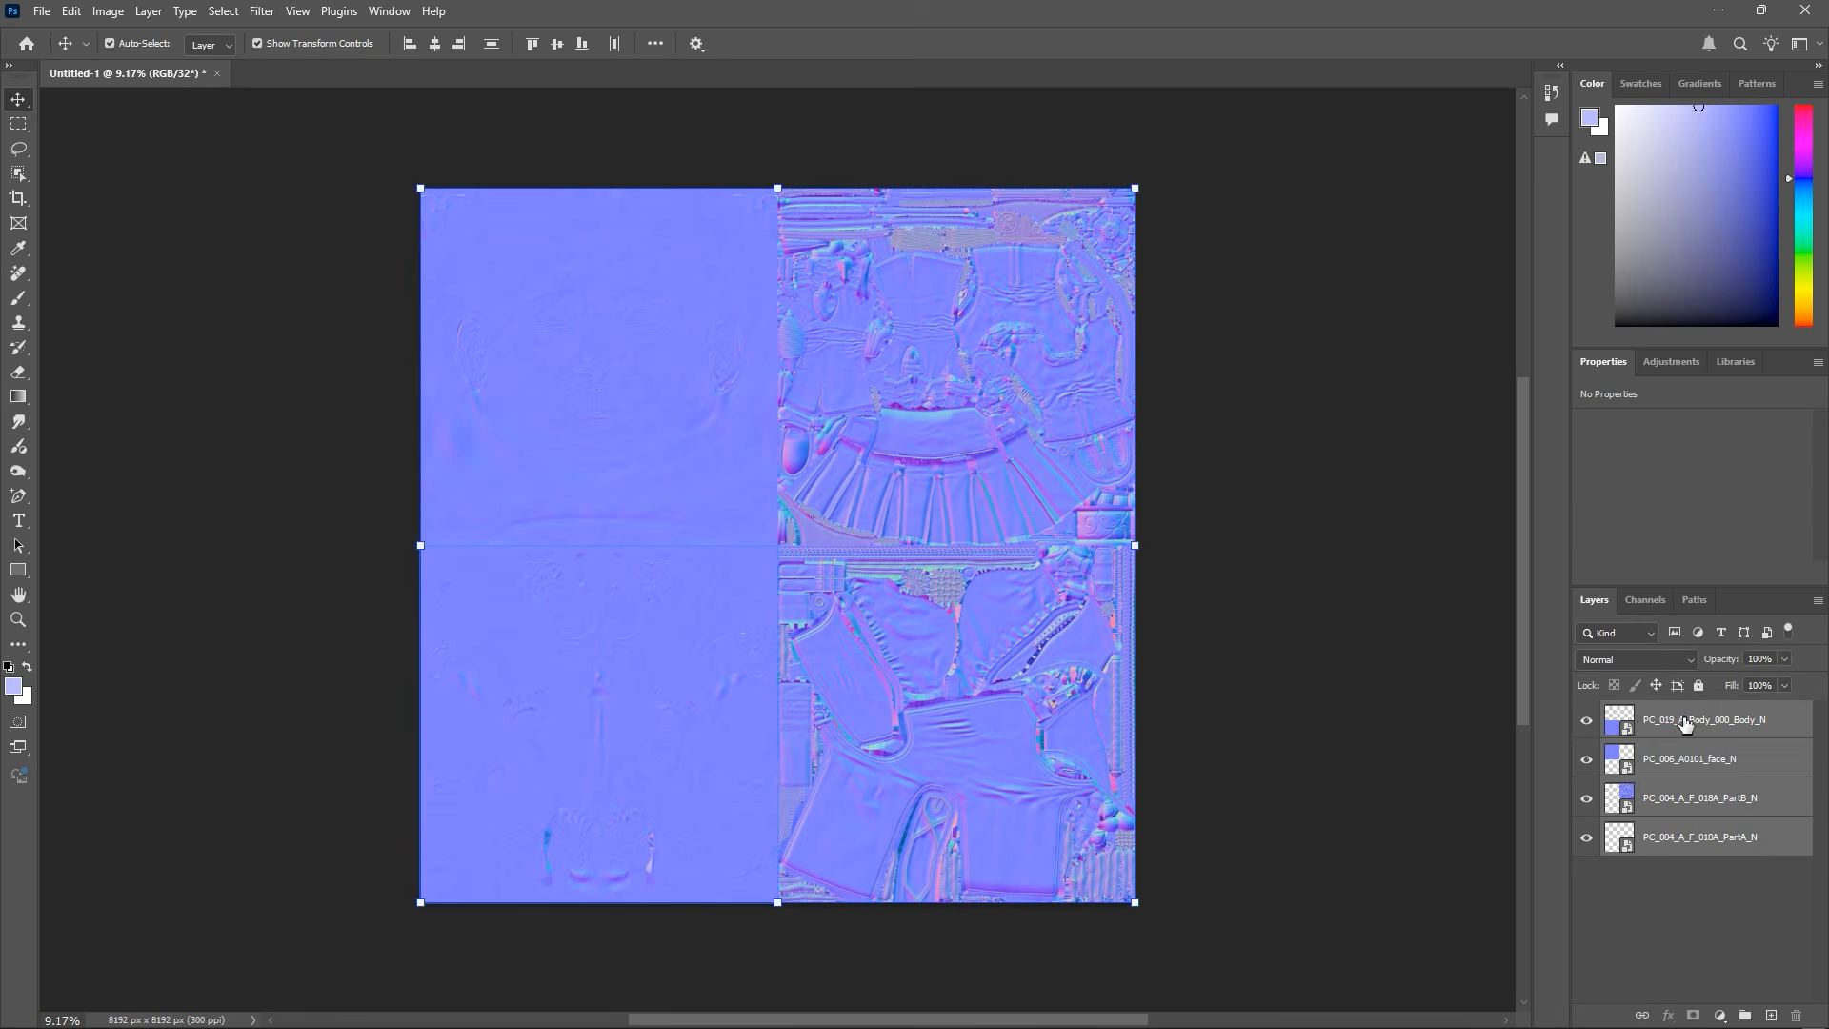
{"action": "right_click", "coordinate": [1684, 802]}
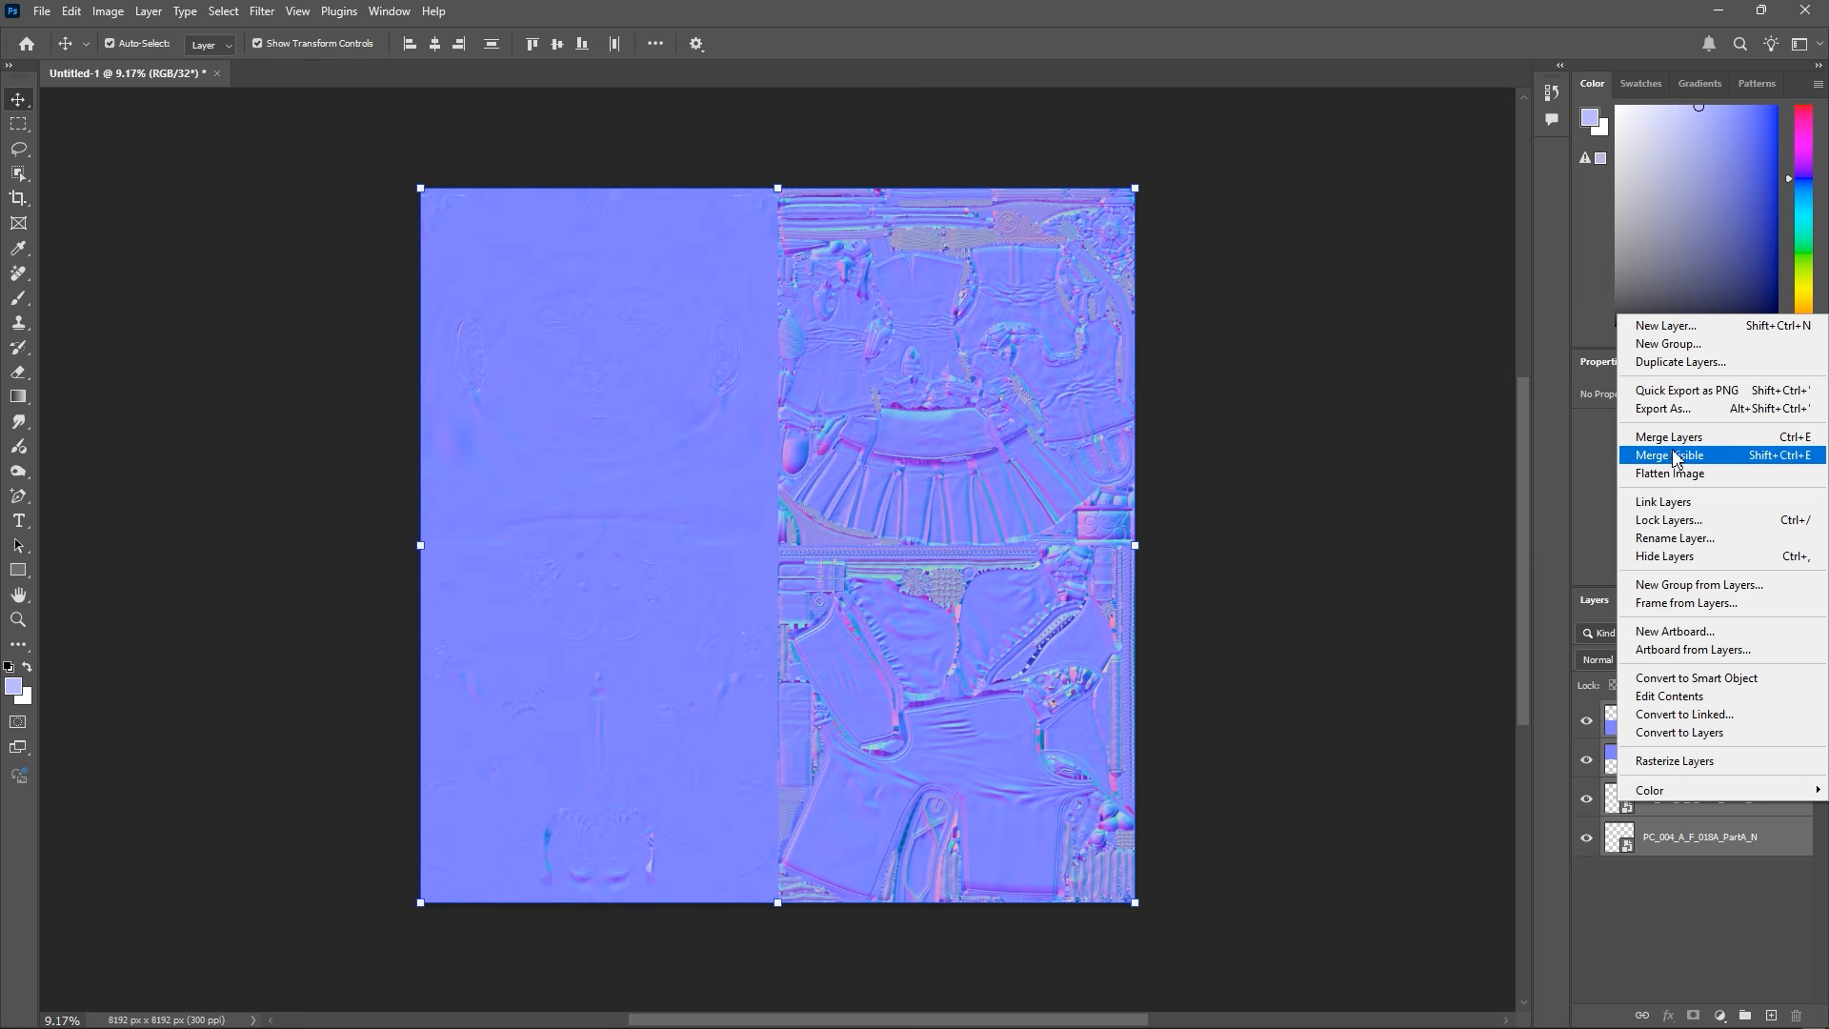
{"action": "left_click", "coordinate": [1719, 459]}
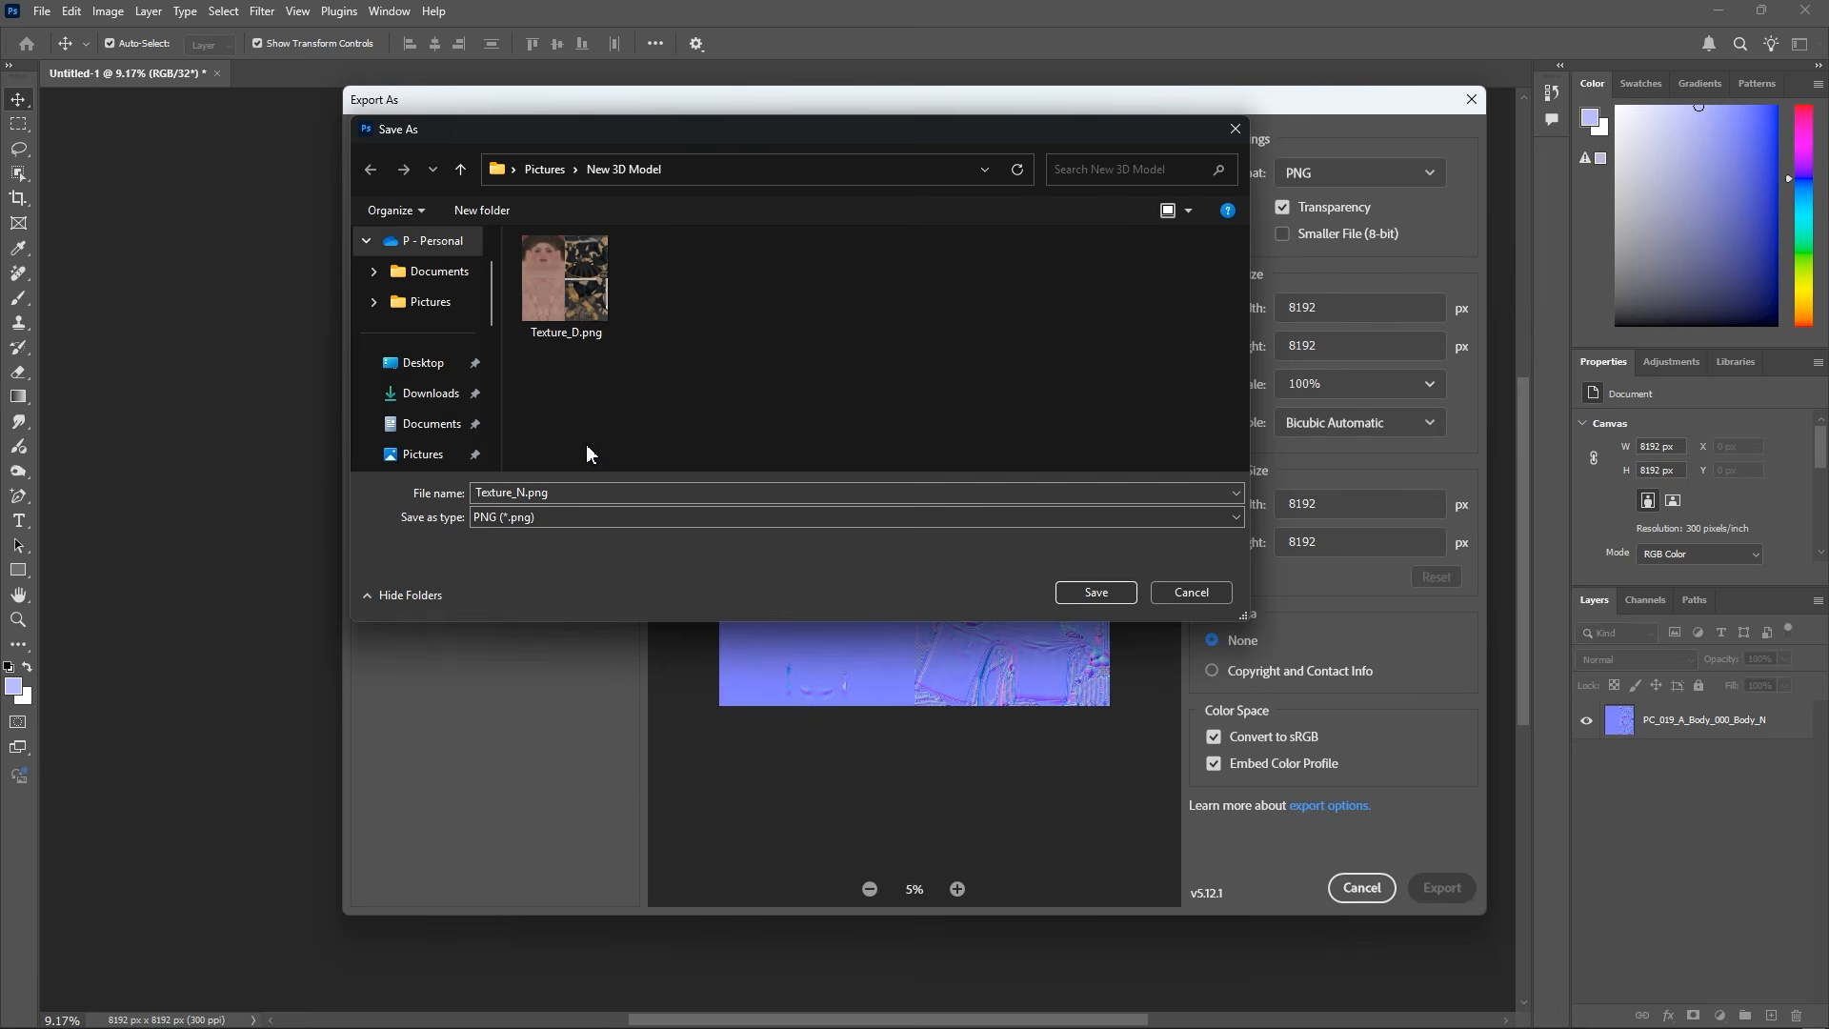
{"action": "left_click", "coordinate": [1083, 597]}
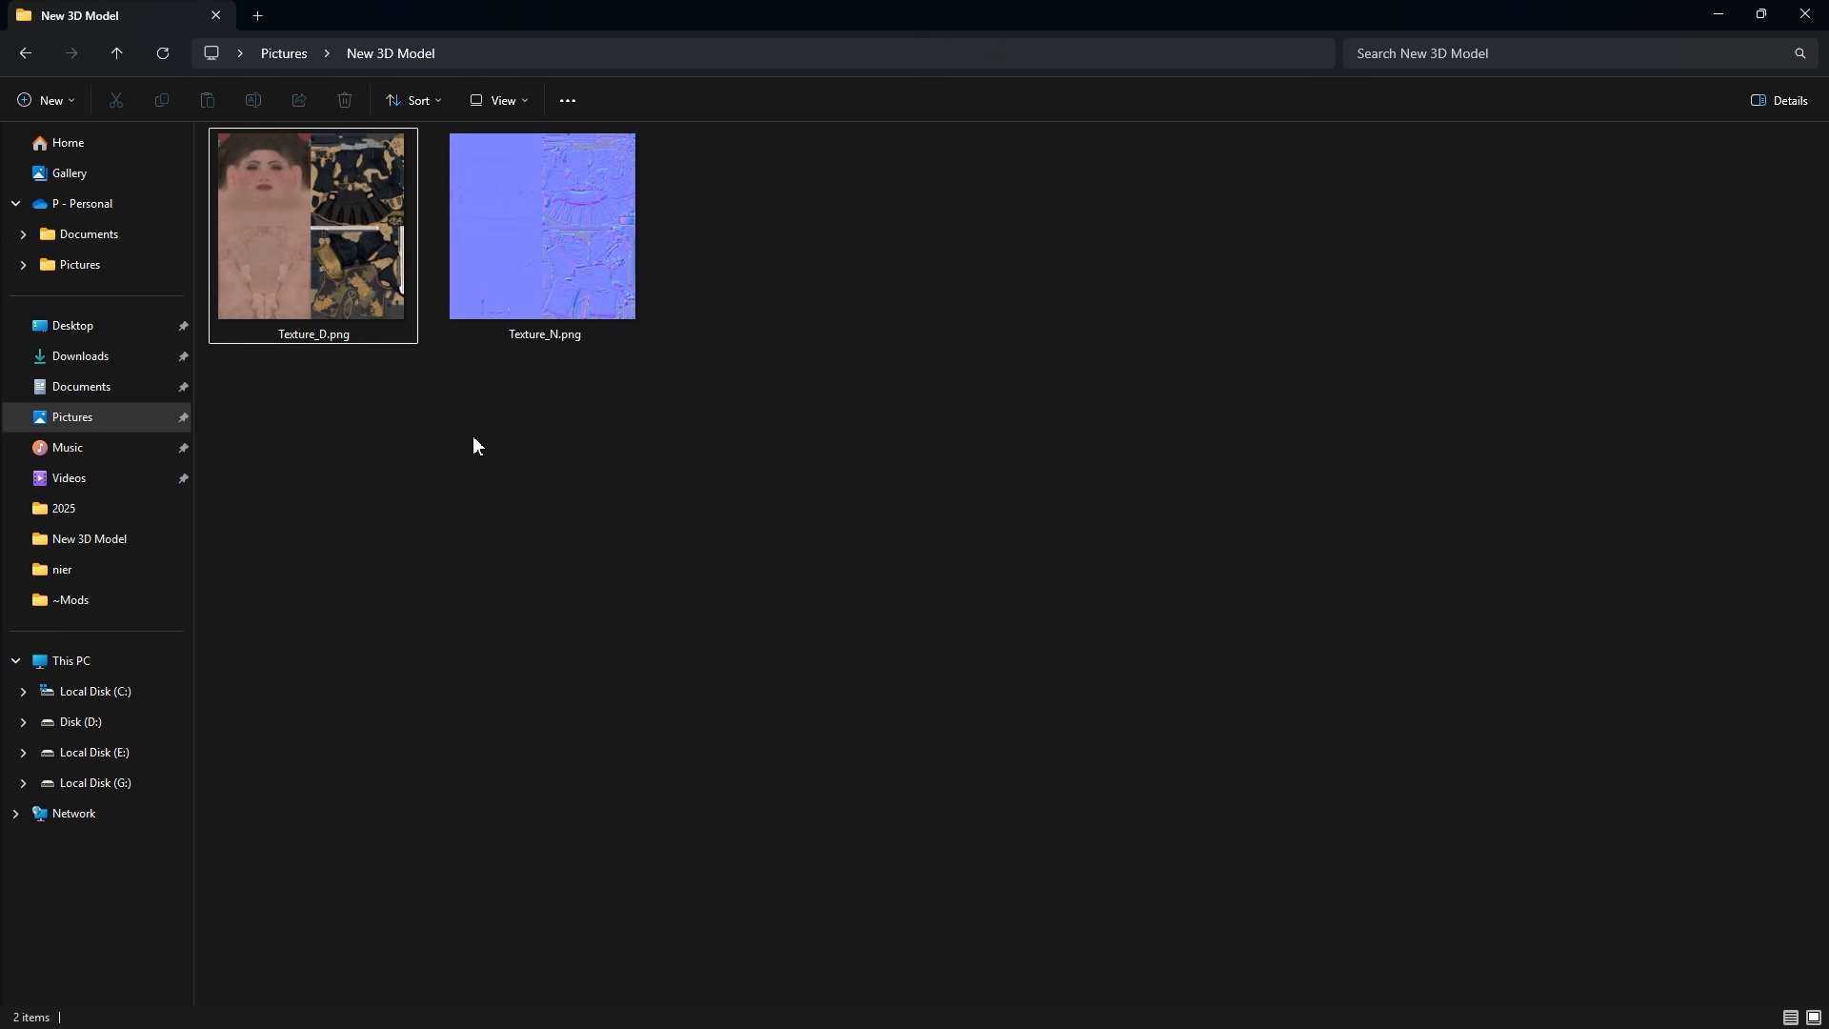
View the exported Texture_N.png and Texture_D.png in the image viewer to check both atlases
{"action": "left_click", "coordinate": [526, 312]}
{"action": "double_click", "coordinate": [529, 314]}
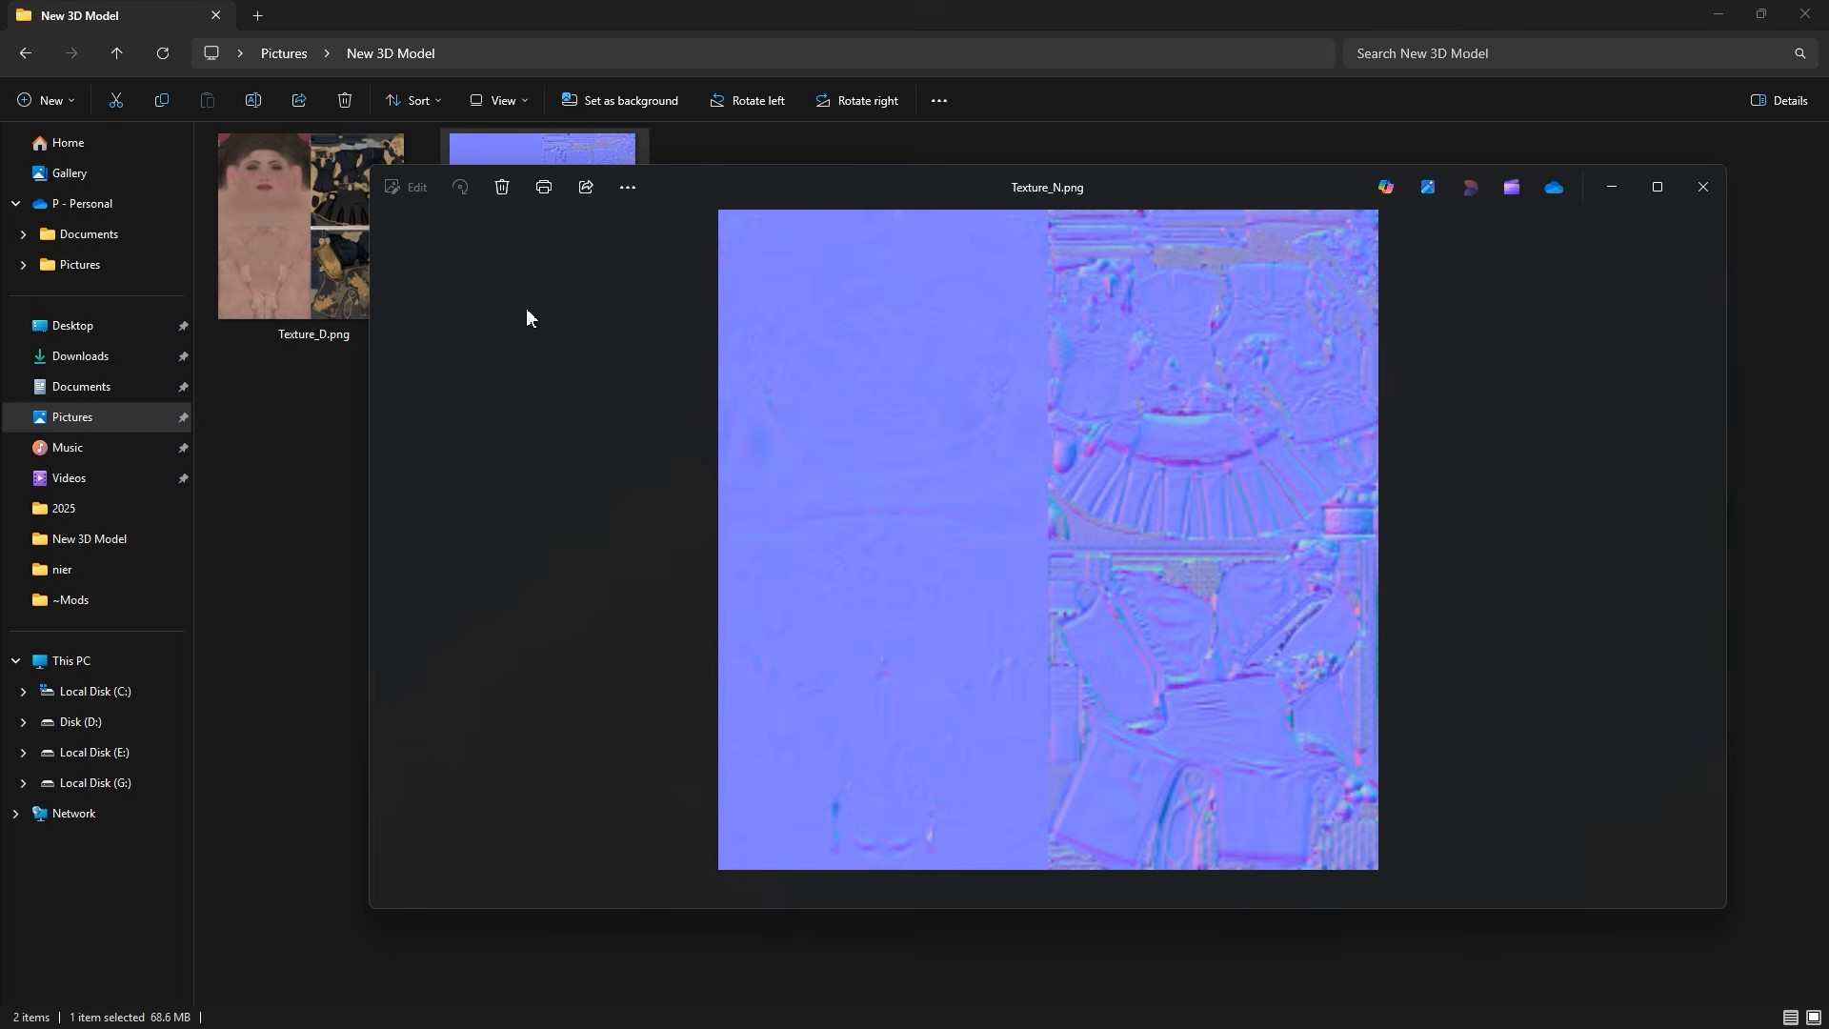
{"action": "left_click_drag", "start_coordinate": [770, 181], "coordinate": [1153, 185]}
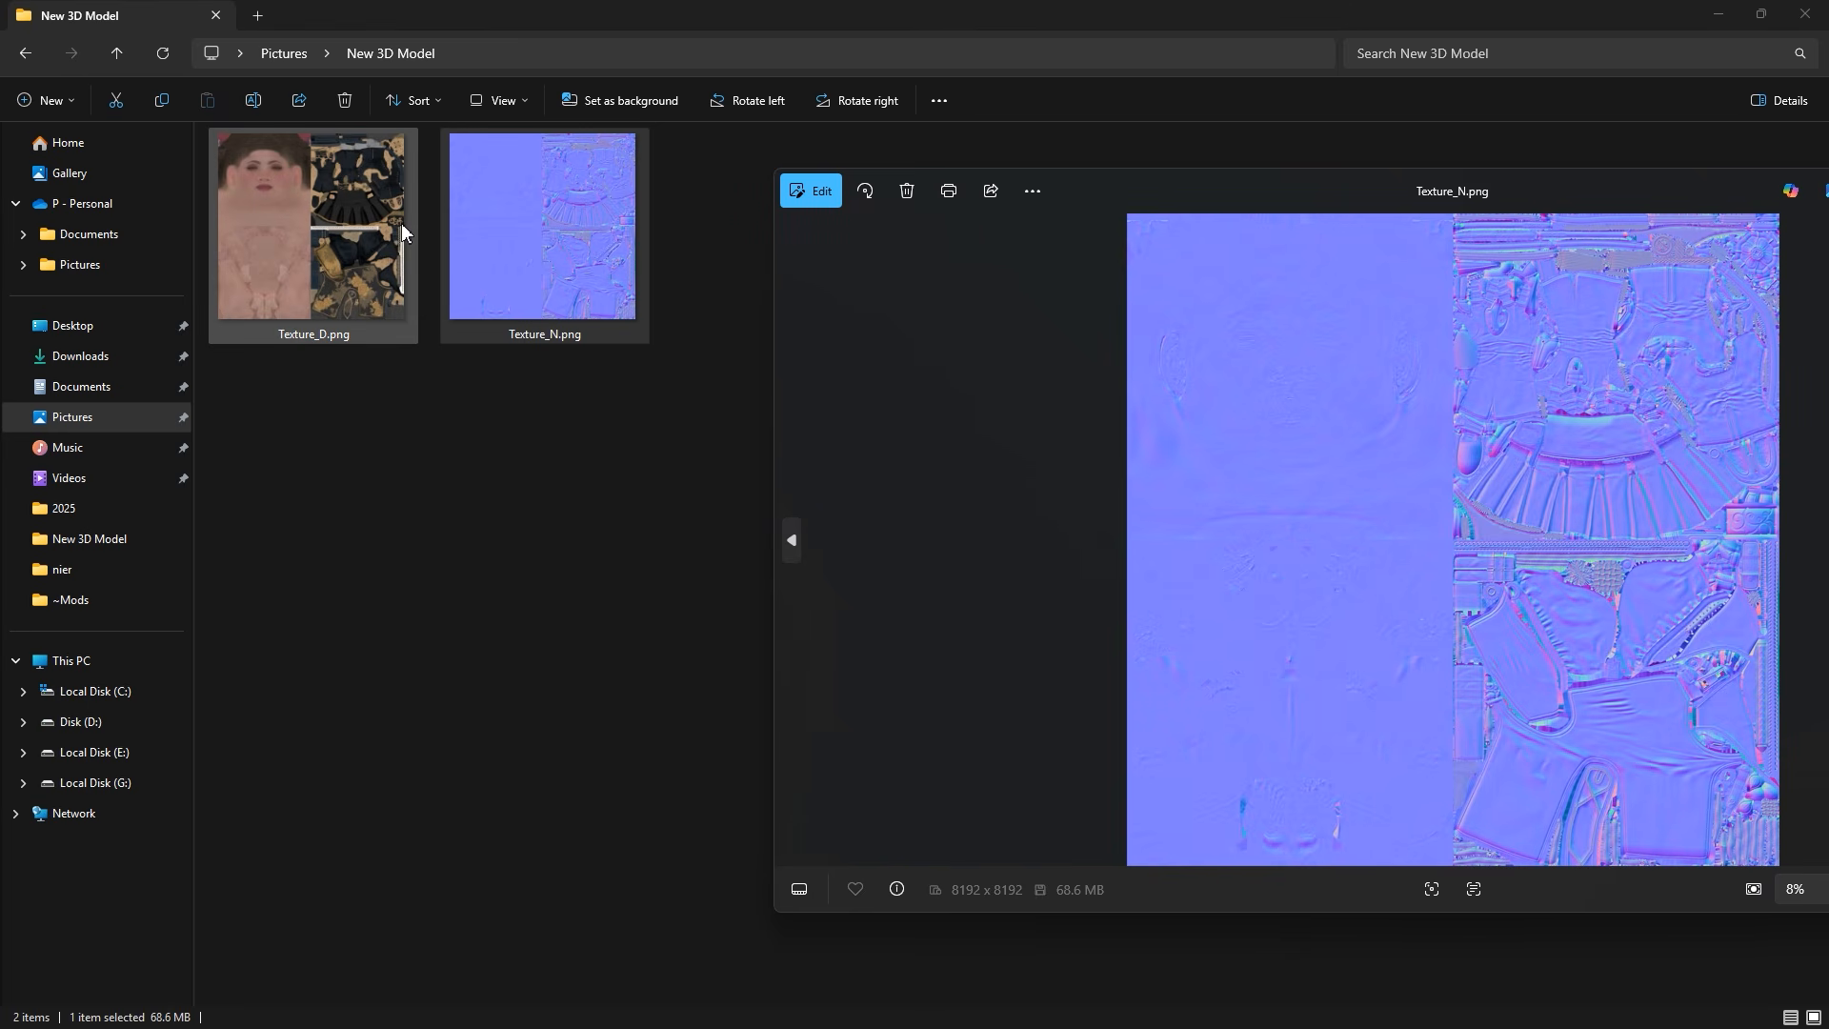
{"action": "left_click", "coordinate": [362, 221]}
{"action": "double_click", "coordinate": [362, 221]}
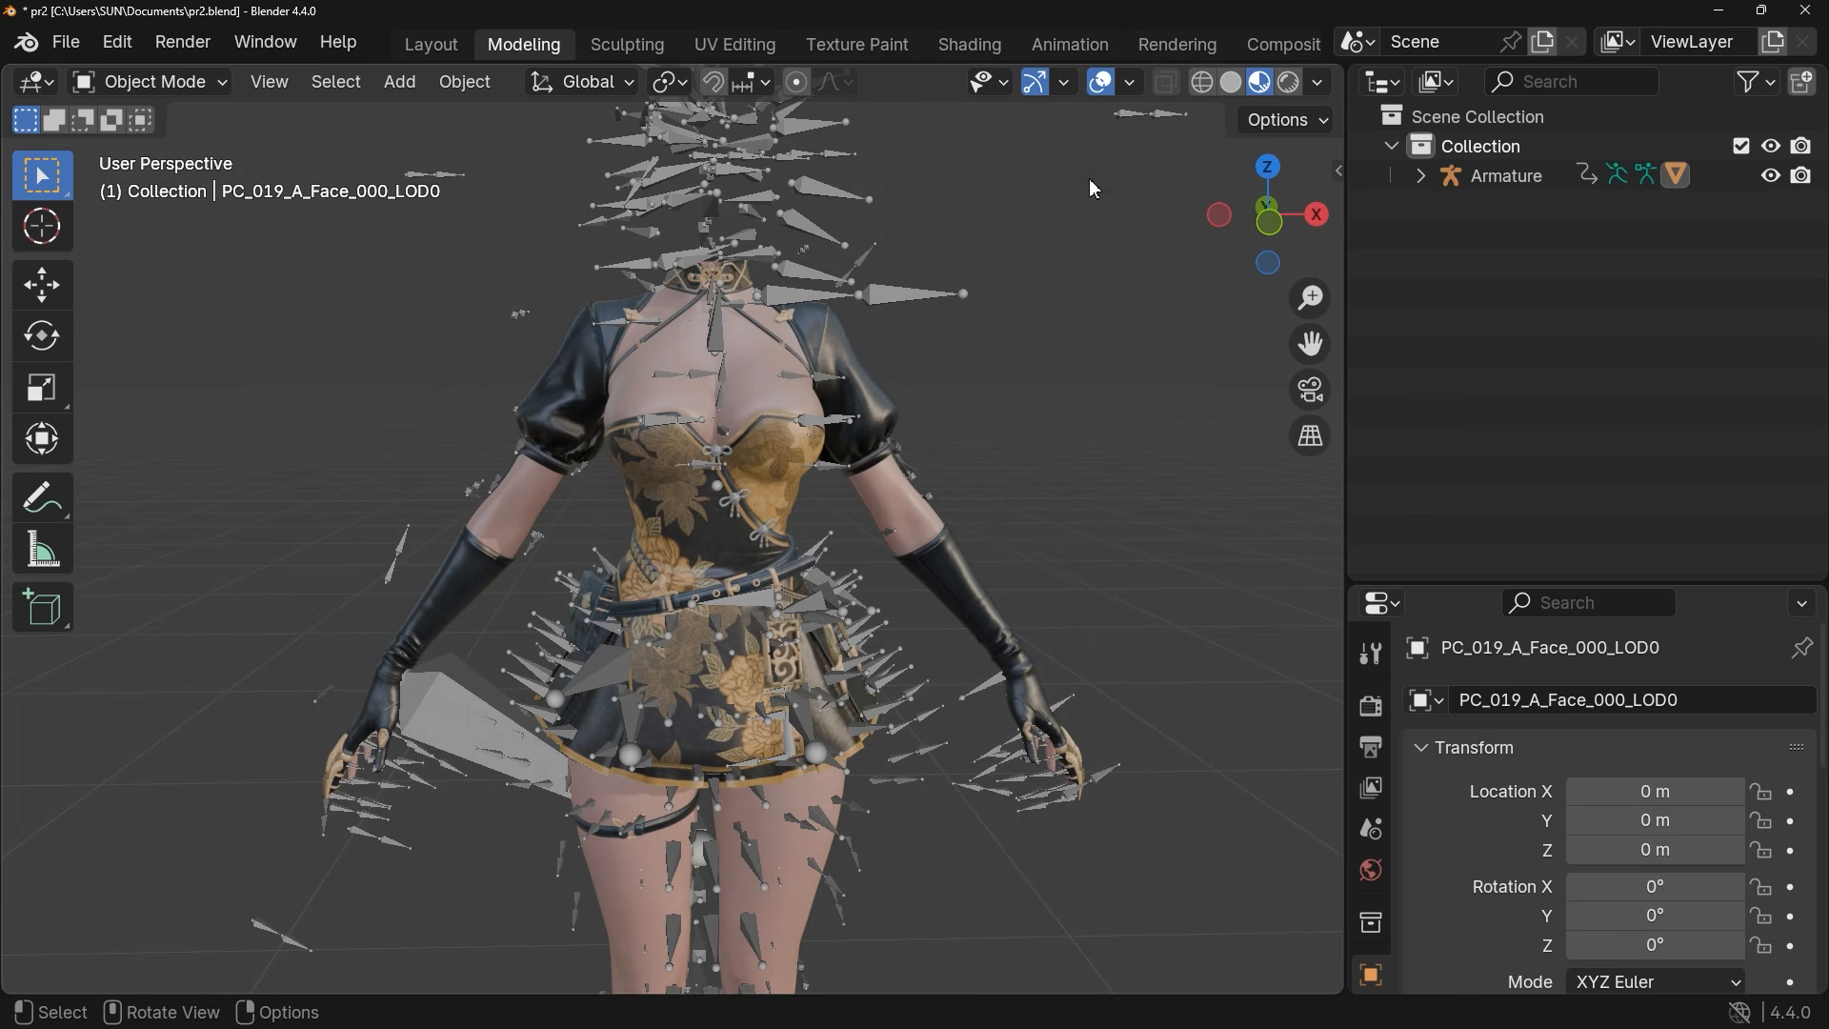
Expand the Armature's contents and briefly hide and show the PC_019_A_Face_000_LOD0 mesh to identify it
{"action": "left_click_drag", "start_coordinate": [1091, 181], "coordinate": [588, 340]}
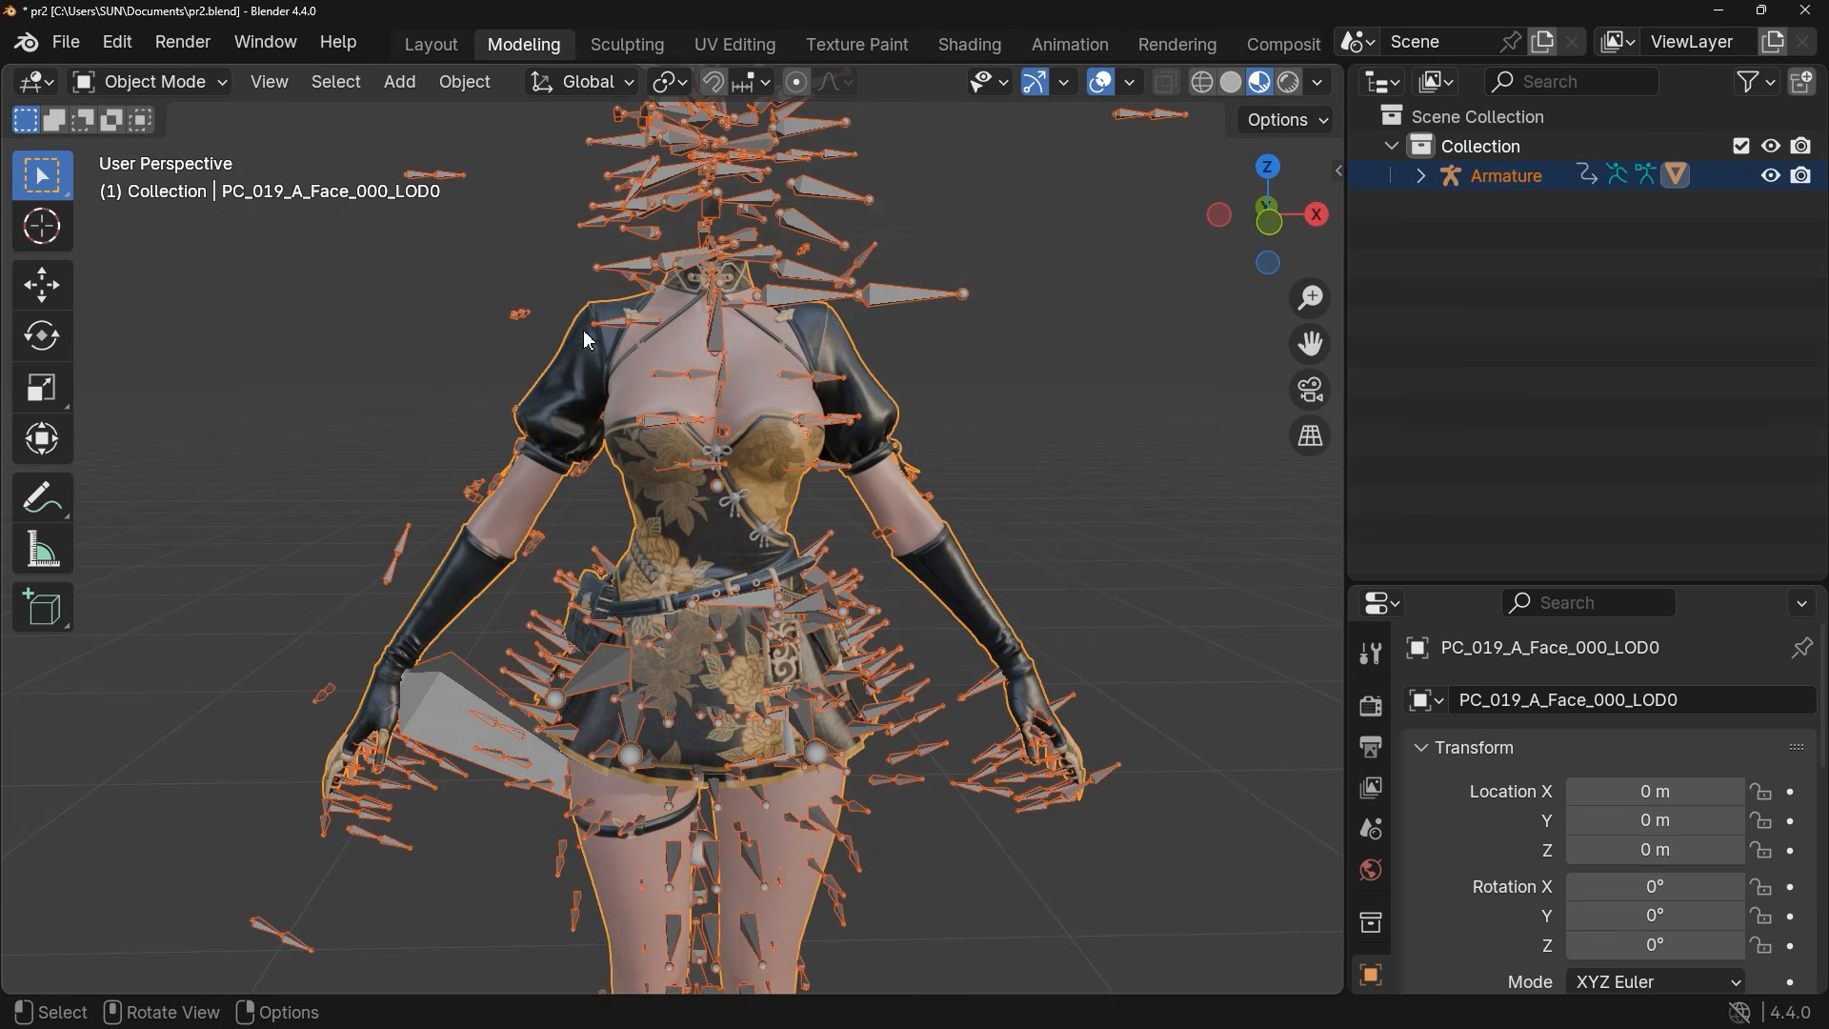
{"action": "left_click", "coordinate": [941, 366]}
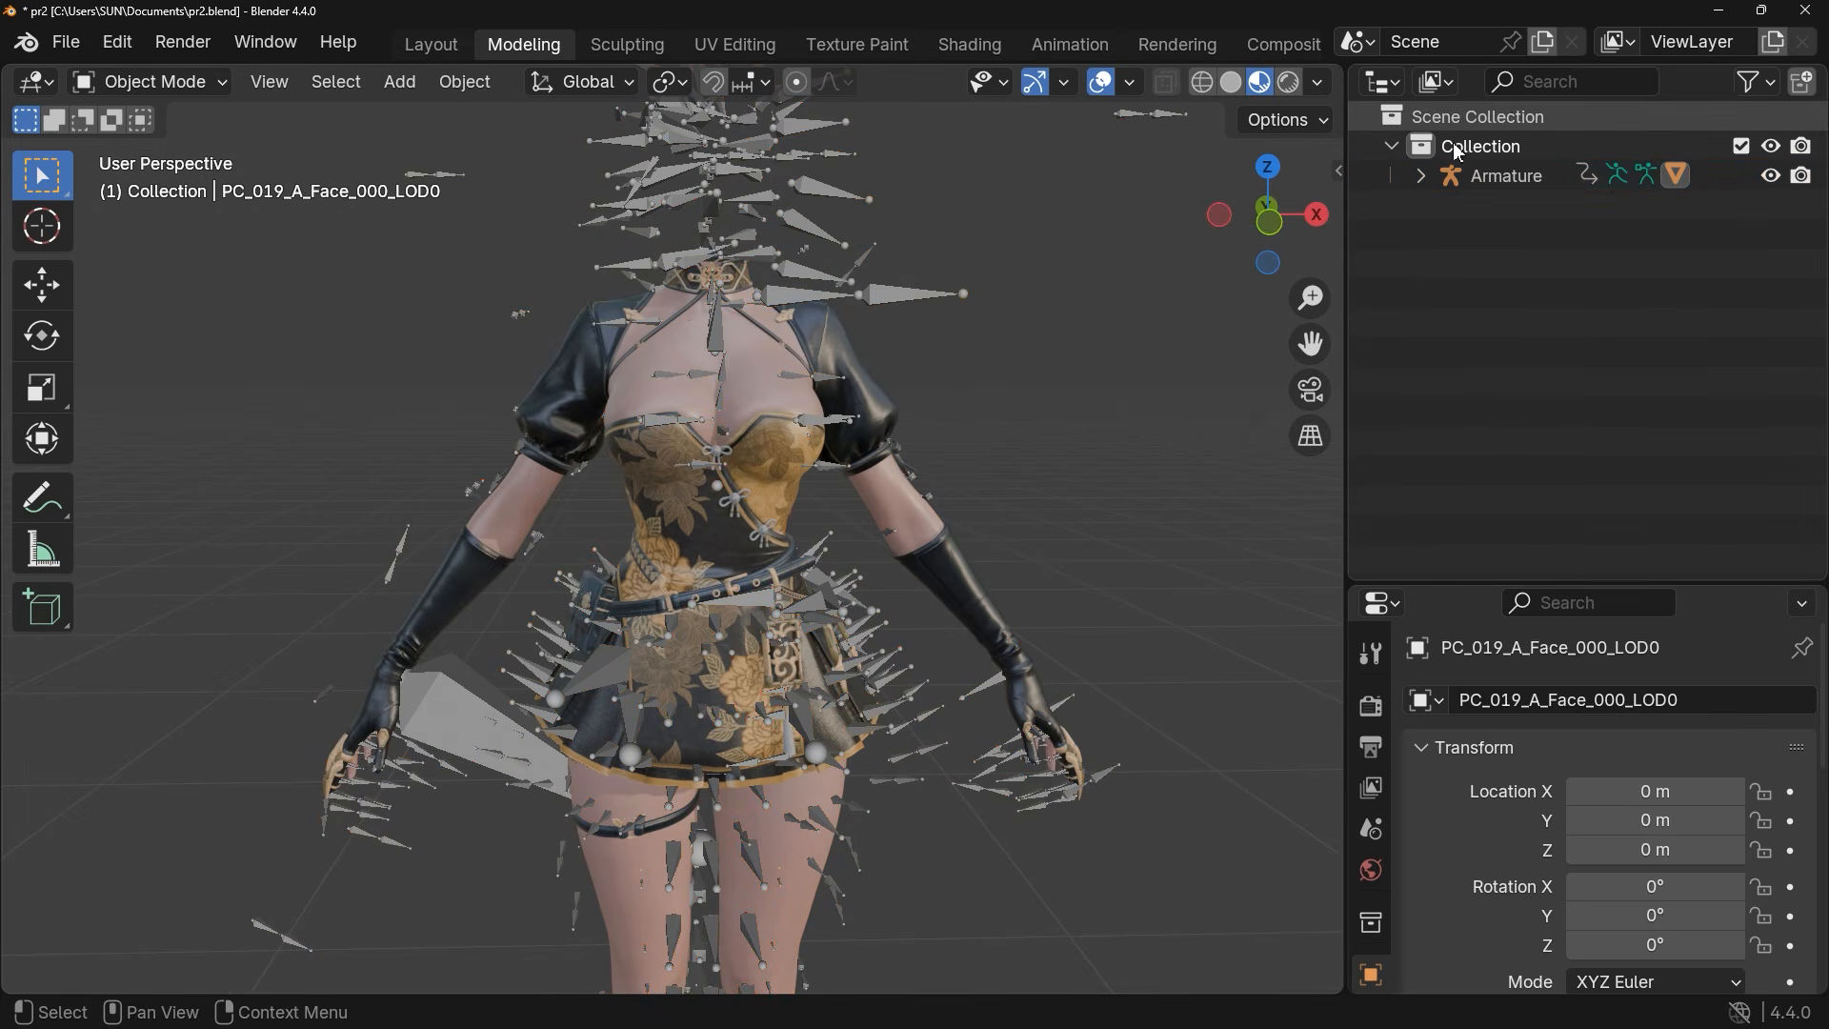
{"action": "left_click", "coordinate": [1524, 178]}
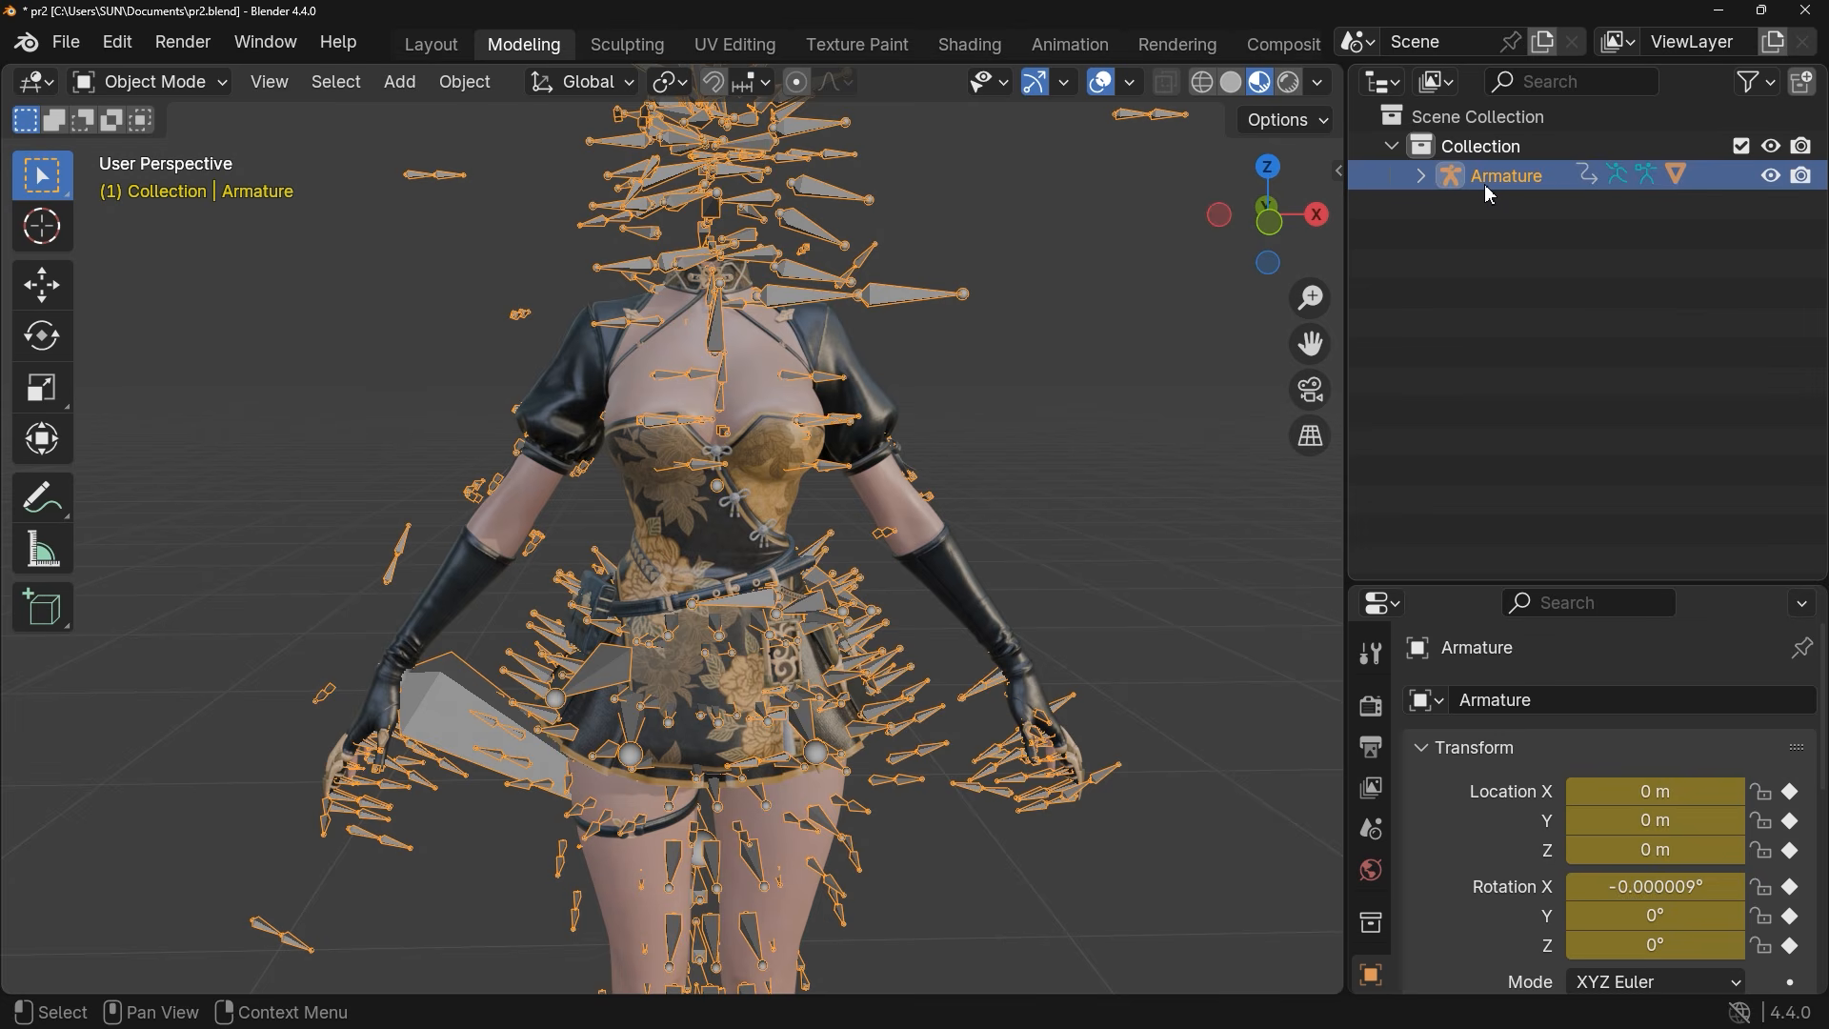
{"action": "left_click", "coordinate": [1421, 179]}
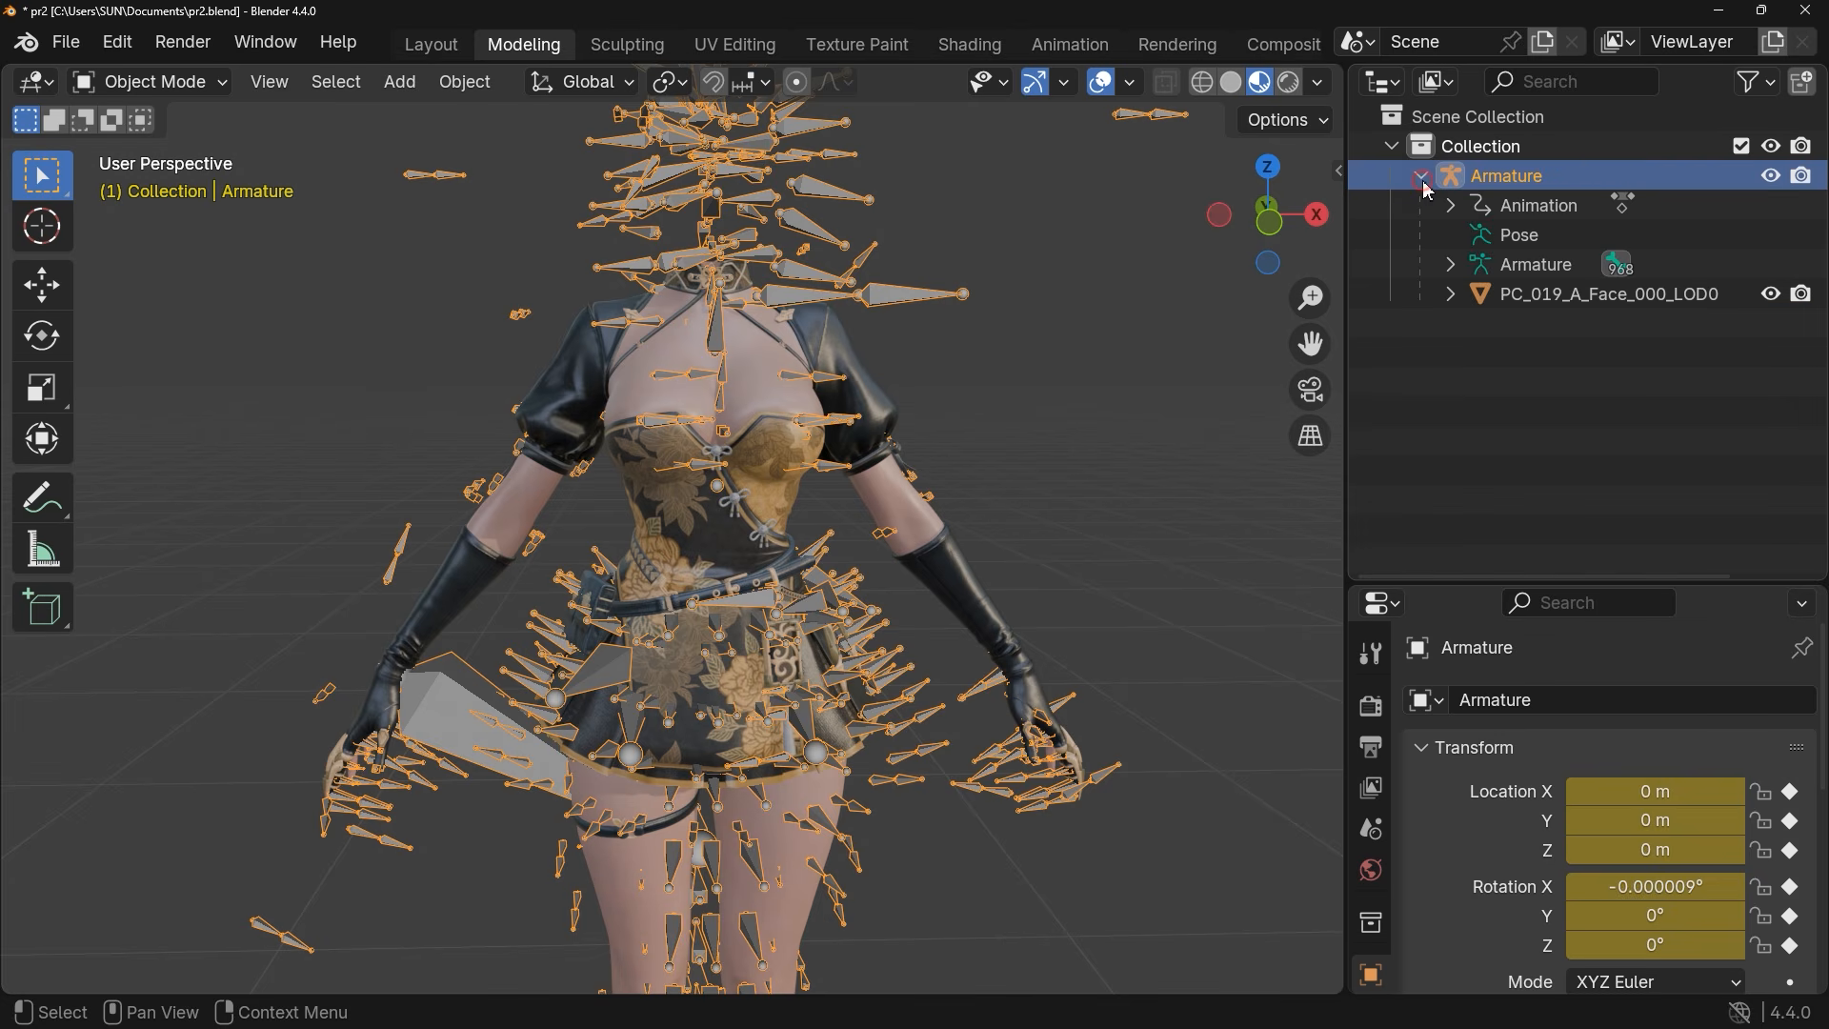
{"action": "left_click", "coordinate": [1676, 296]}
{"action": "left_click", "coordinate": [1769, 297]}
{"action": "left_click", "coordinate": [1768, 301]}
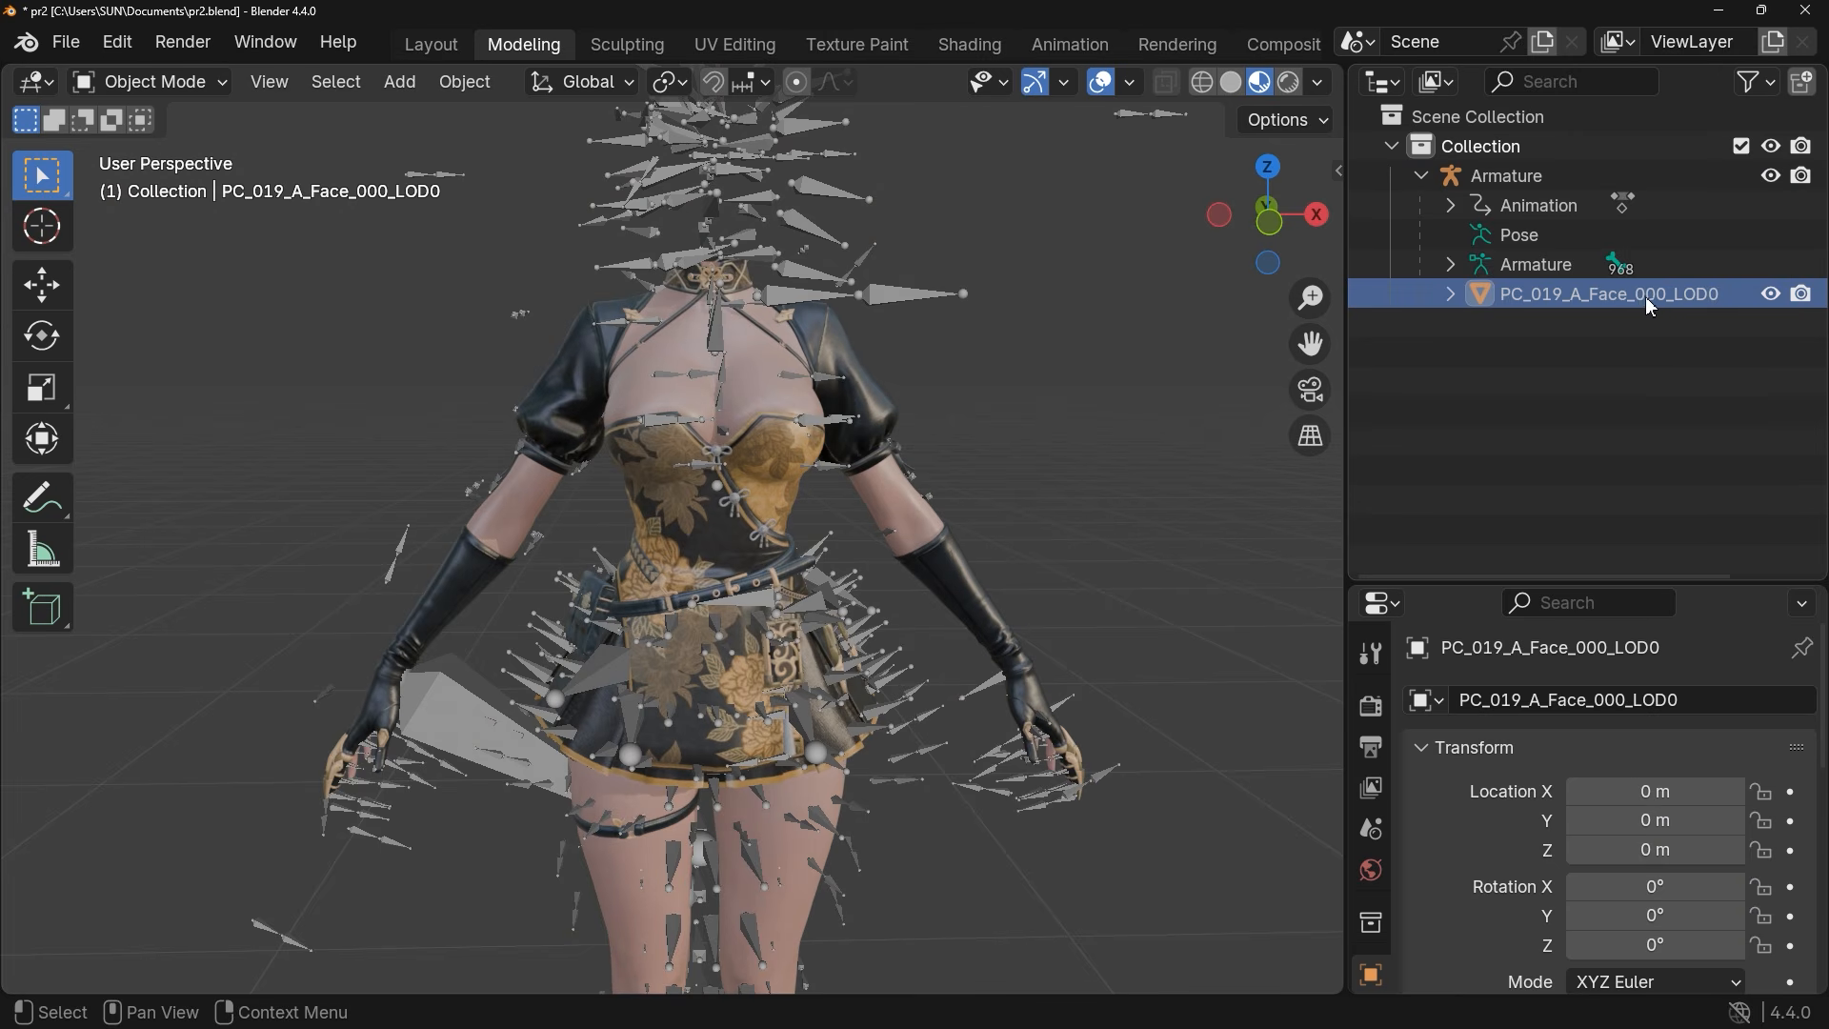
Expand the PC_019_A_Face_000_LOD0 mesh data and examine the materials assigned to it
{"action": "left_click", "coordinate": [1451, 296]}
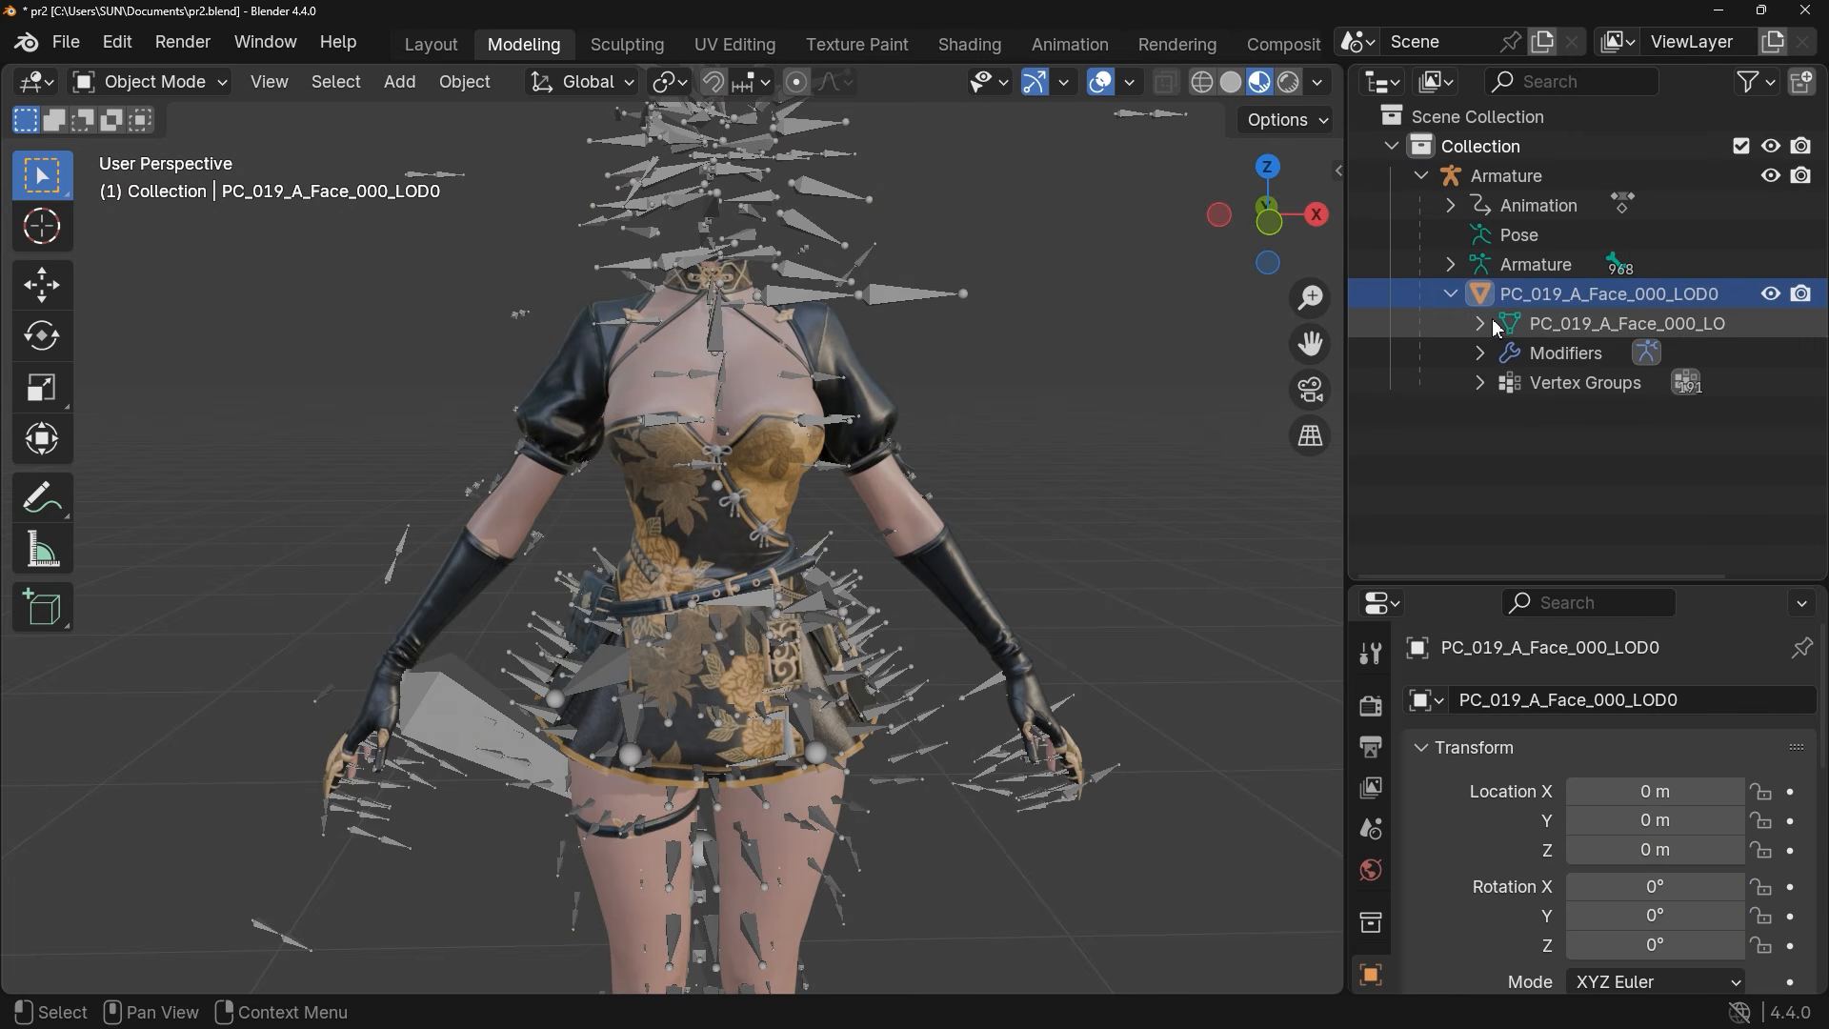
{"action": "left_click", "coordinate": [1482, 324]}
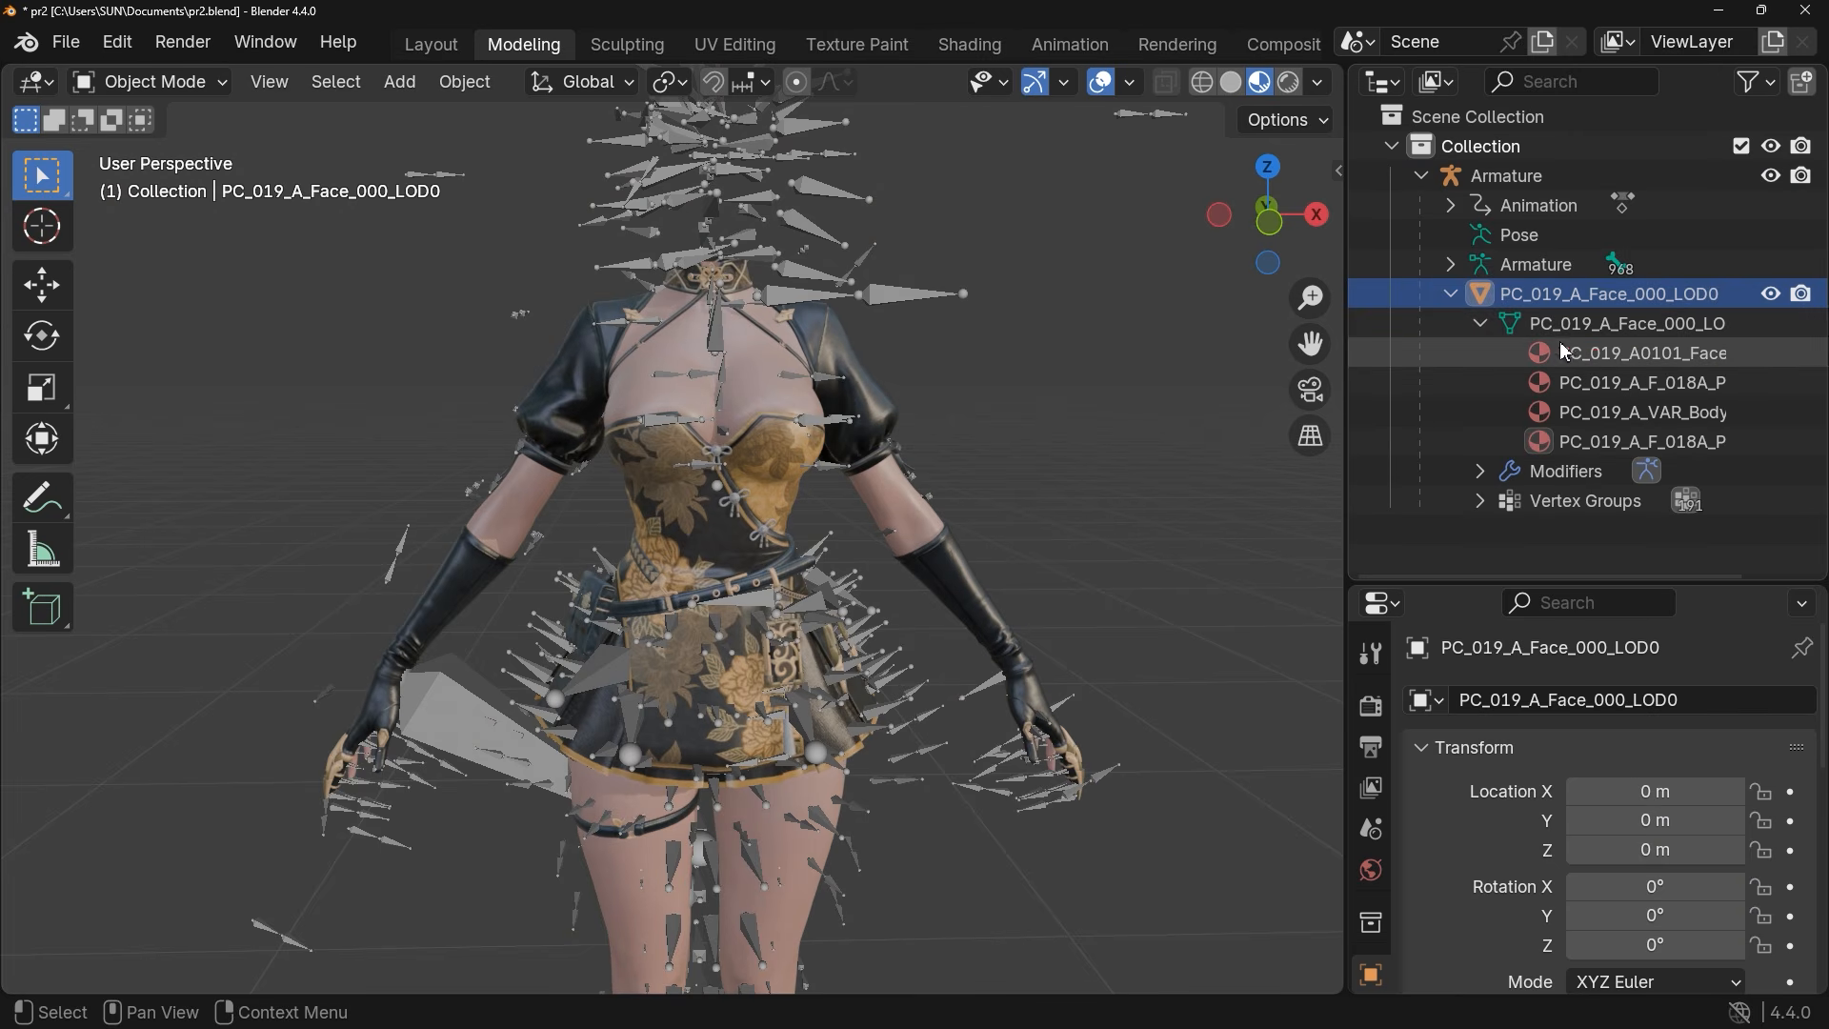
{"action": "left_click", "coordinate": [1601, 360]}
{"action": "left_click", "coordinate": [1603, 384]}
{"action": "left_click", "coordinate": [1603, 413]}
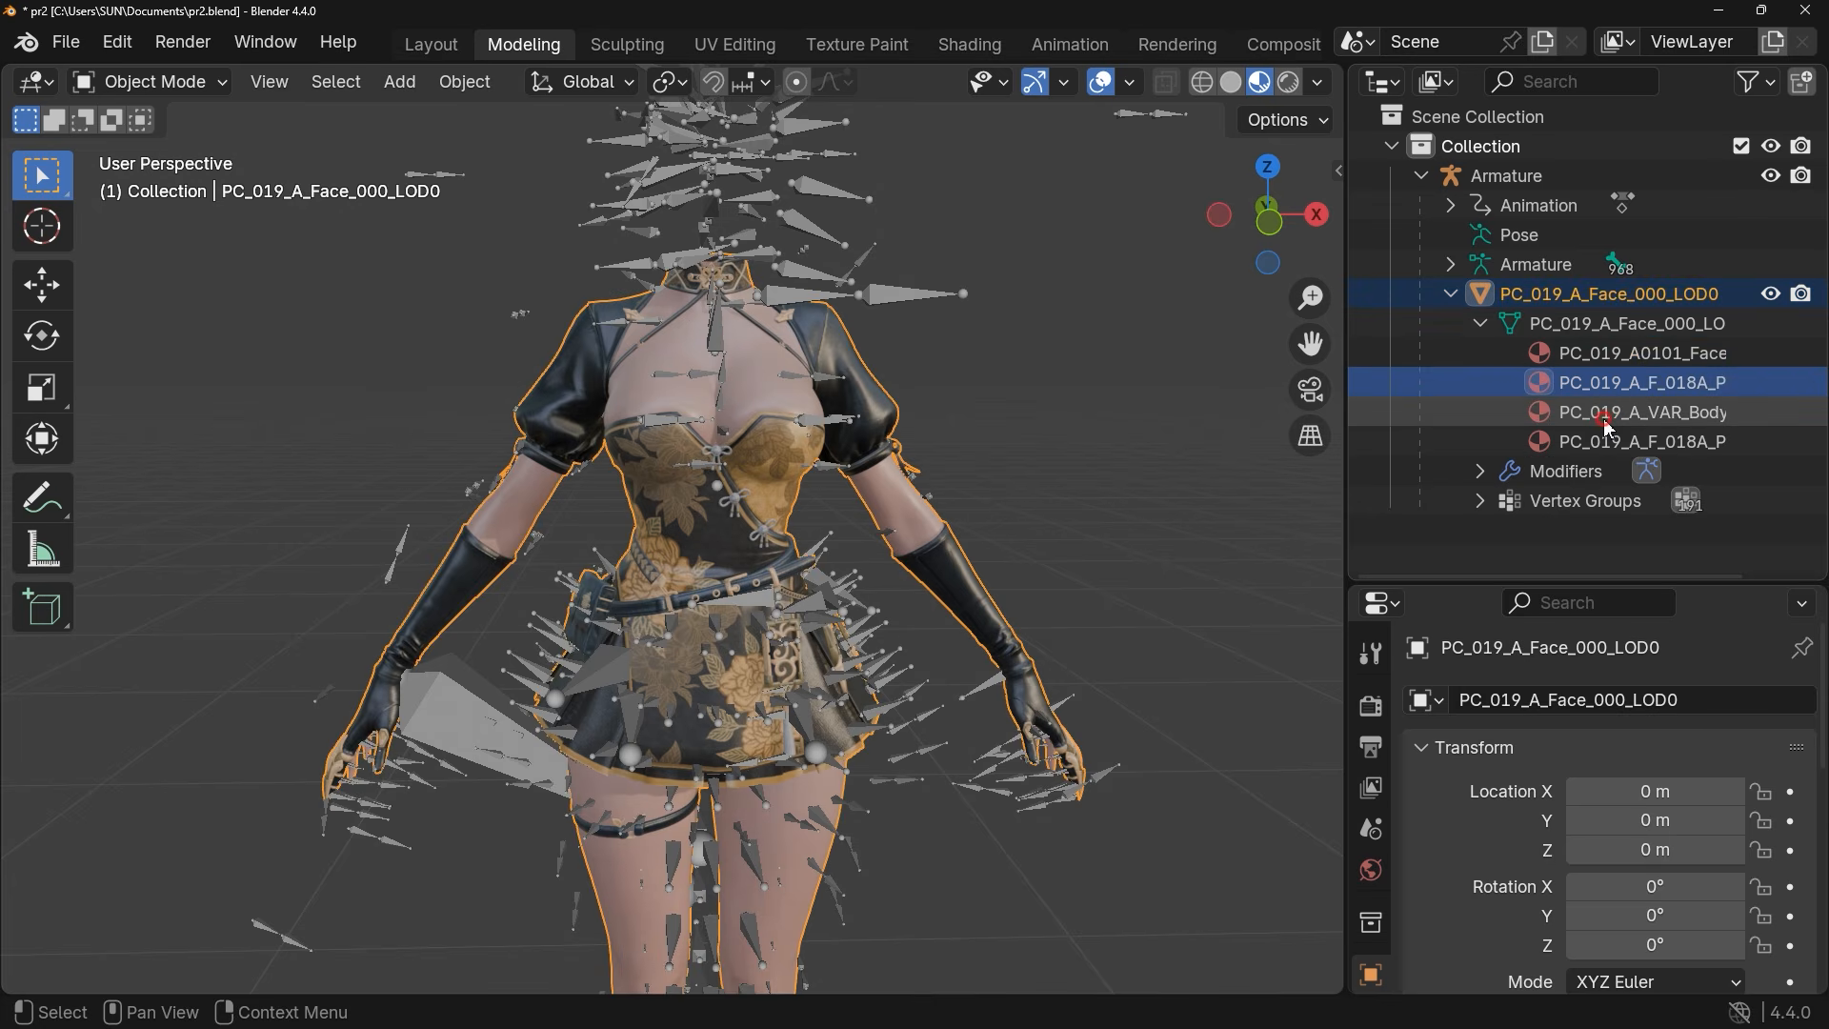
{"action": "left_click", "coordinate": [1608, 443]}
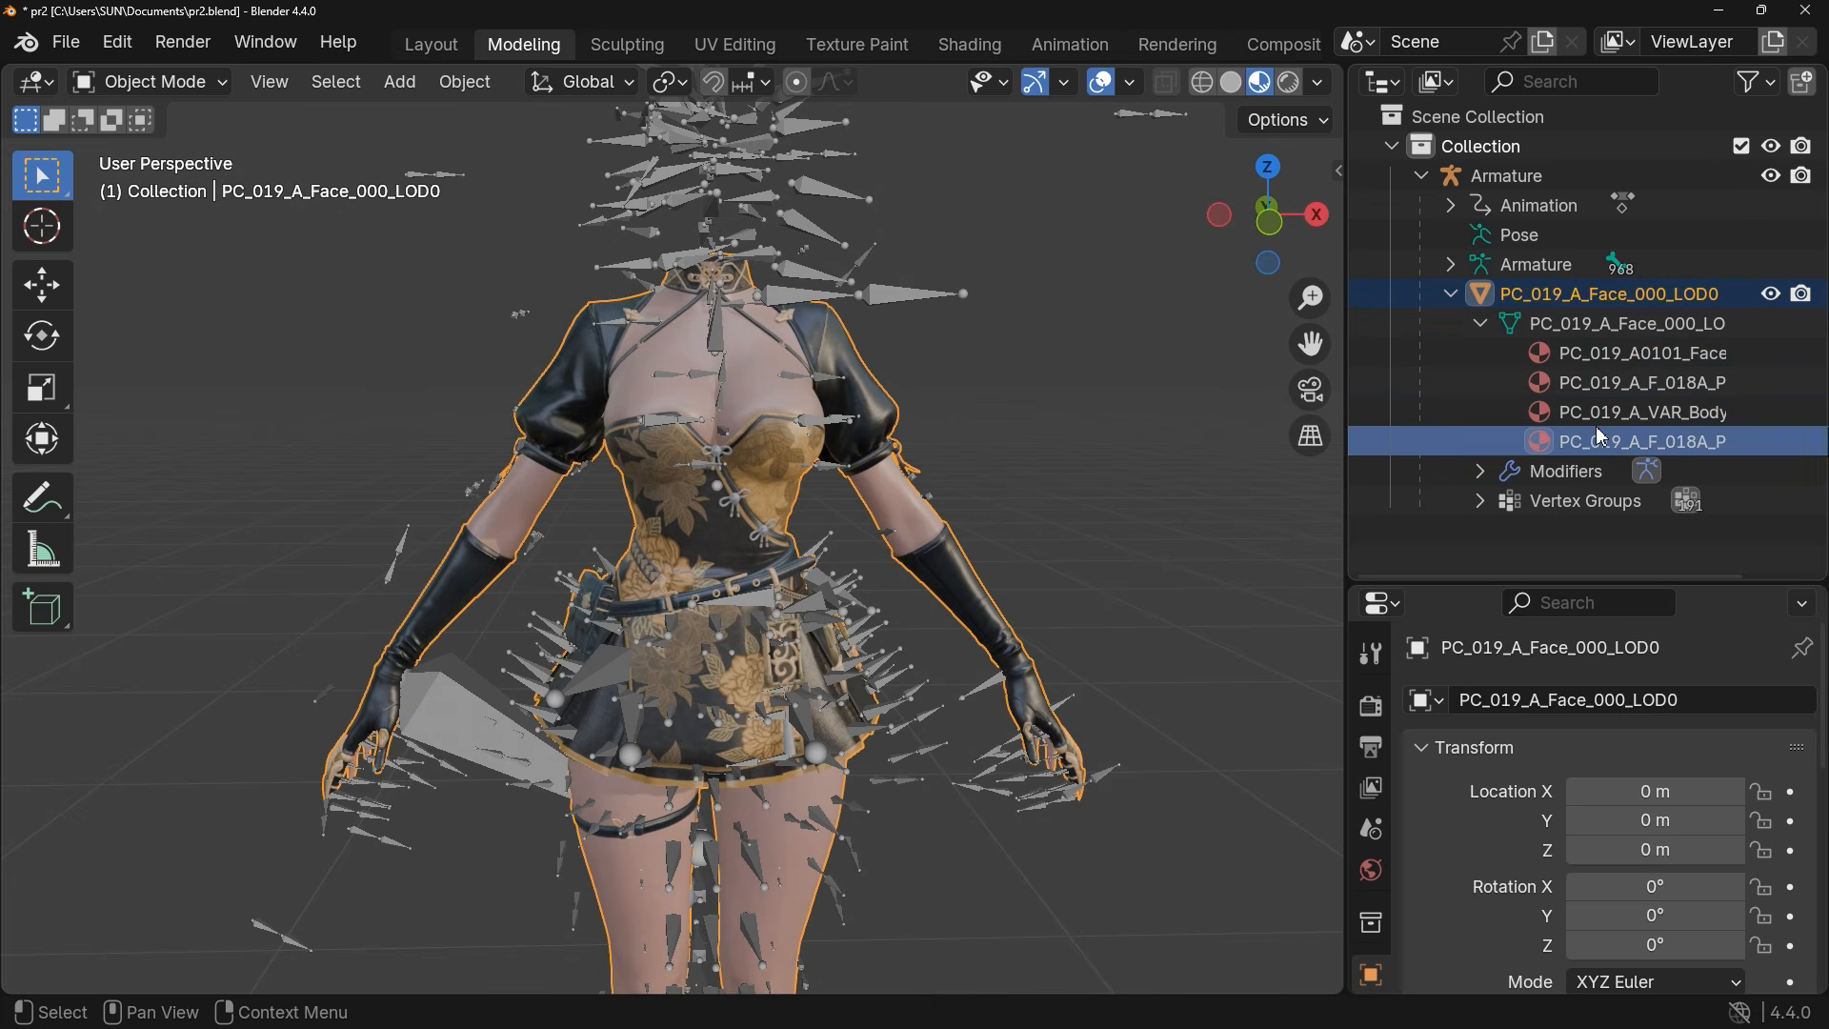
Hide the Armature and select the PC_019_A_Face_000_LOD0 body mesh in Object Mode
{"action": "left_click", "coordinate": [1545, 294]}
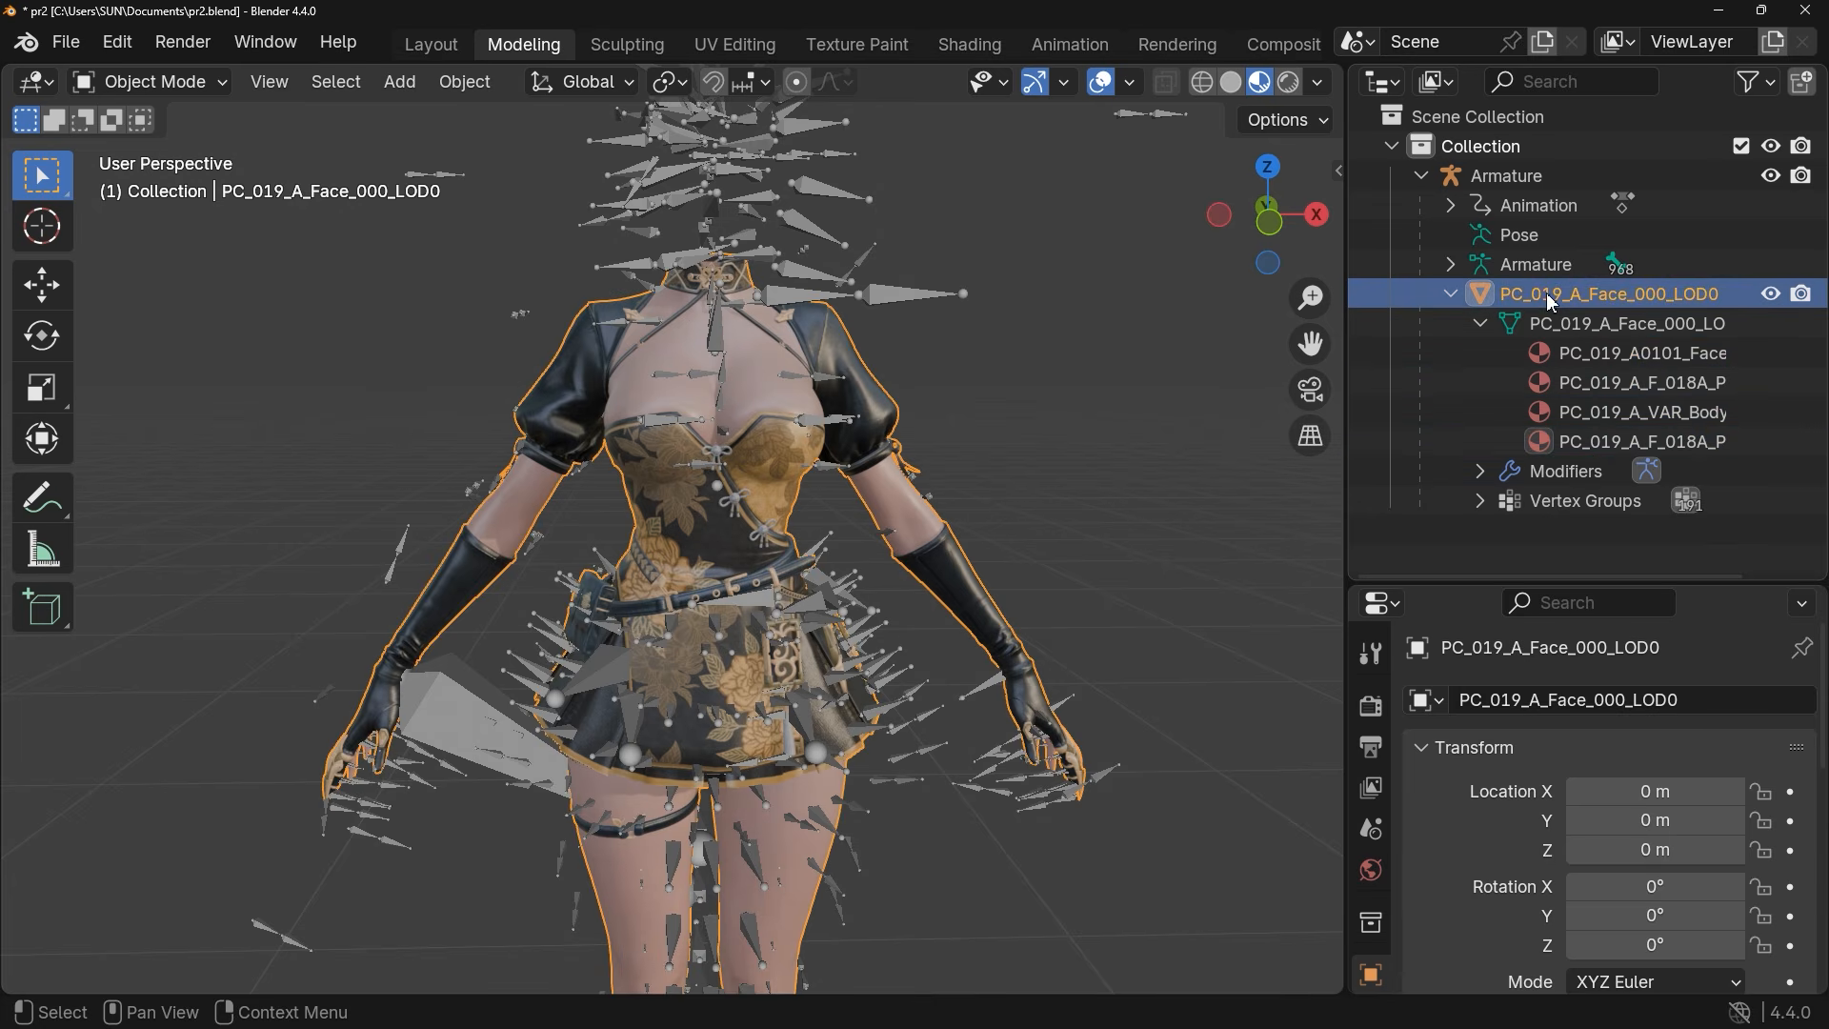
{"action": "left_click", "coordinate": [1769, 175]}
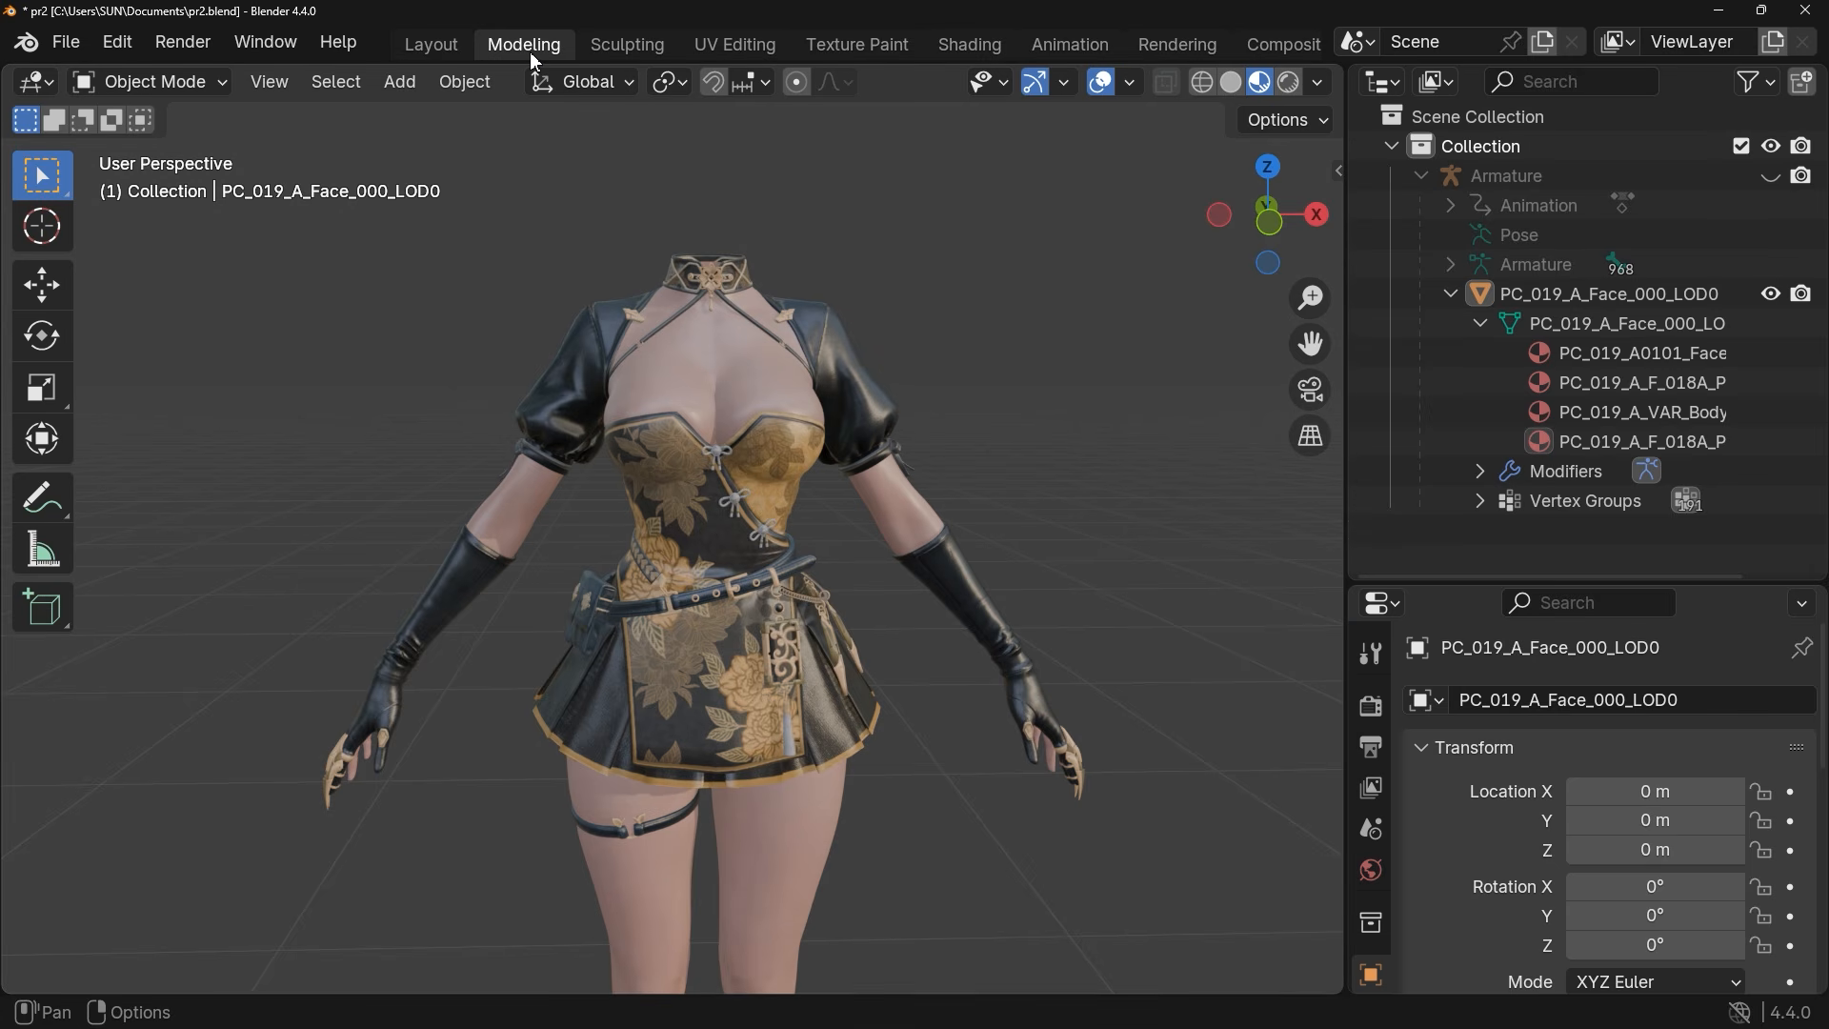
{"action": "left_click", "coordinate": [195, 88]}
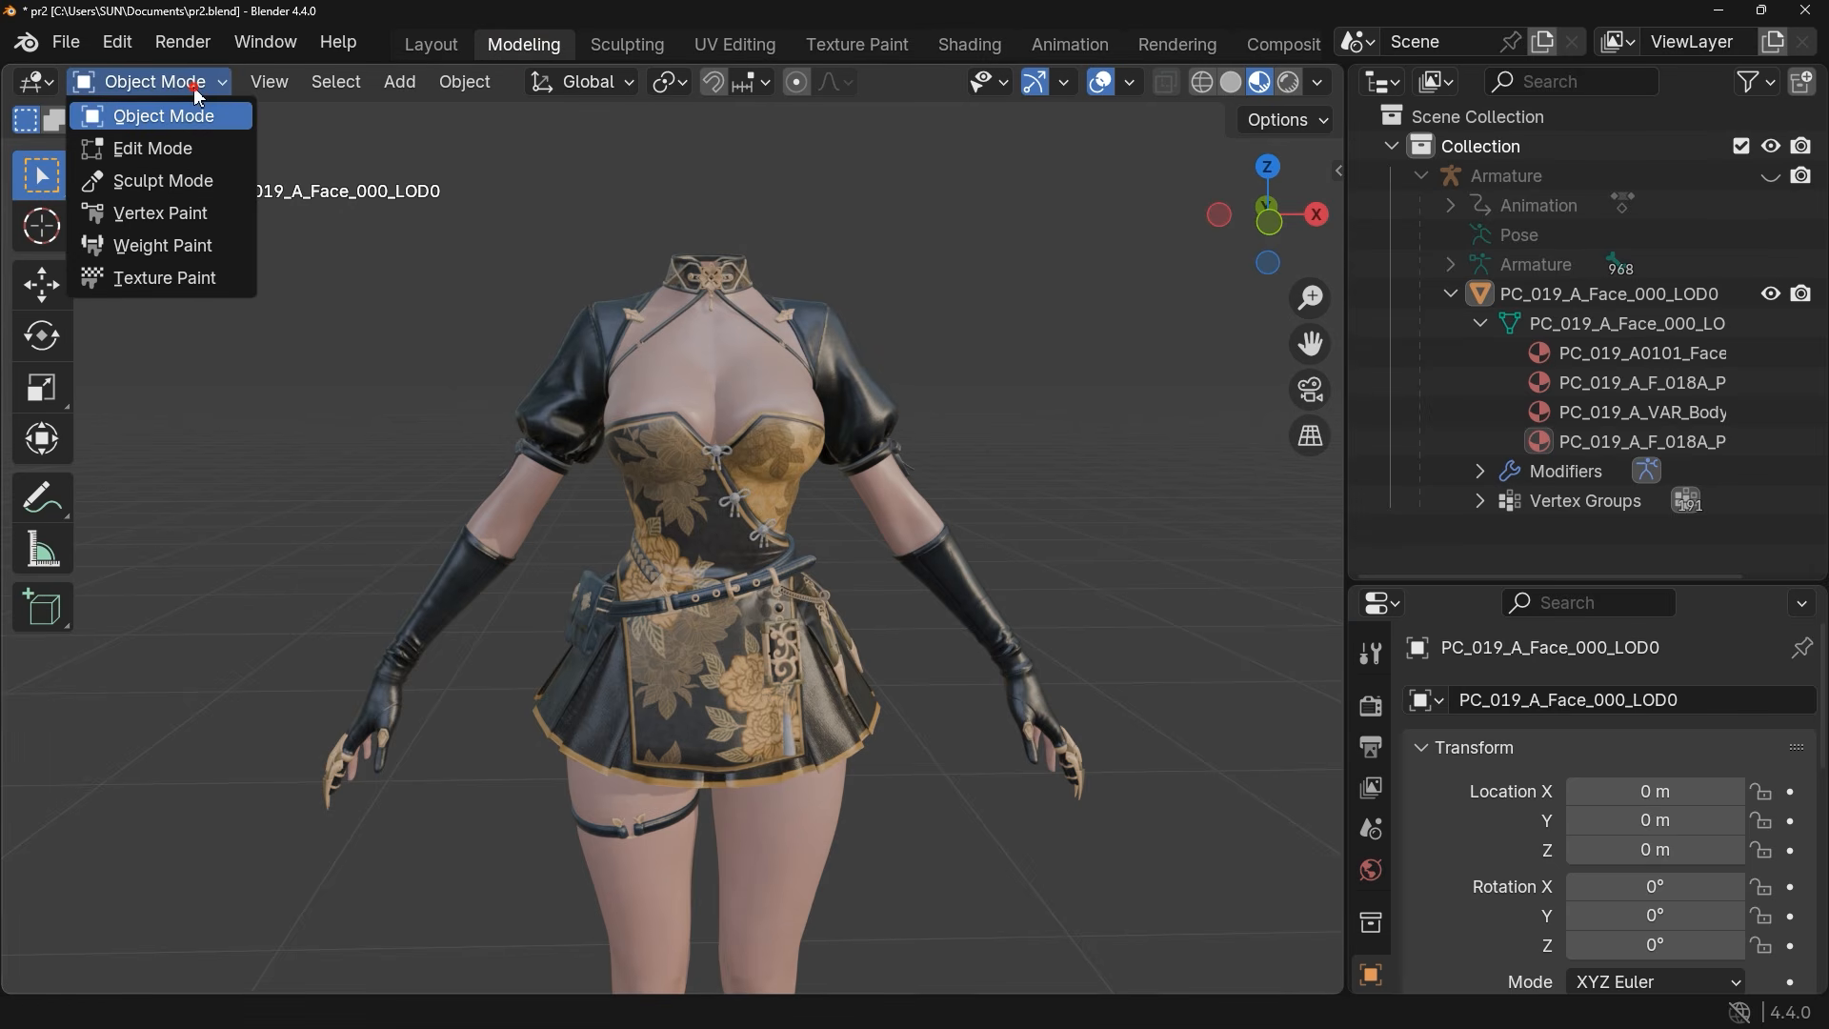
{"action": "left_click", "coordinate": [208, 116]}
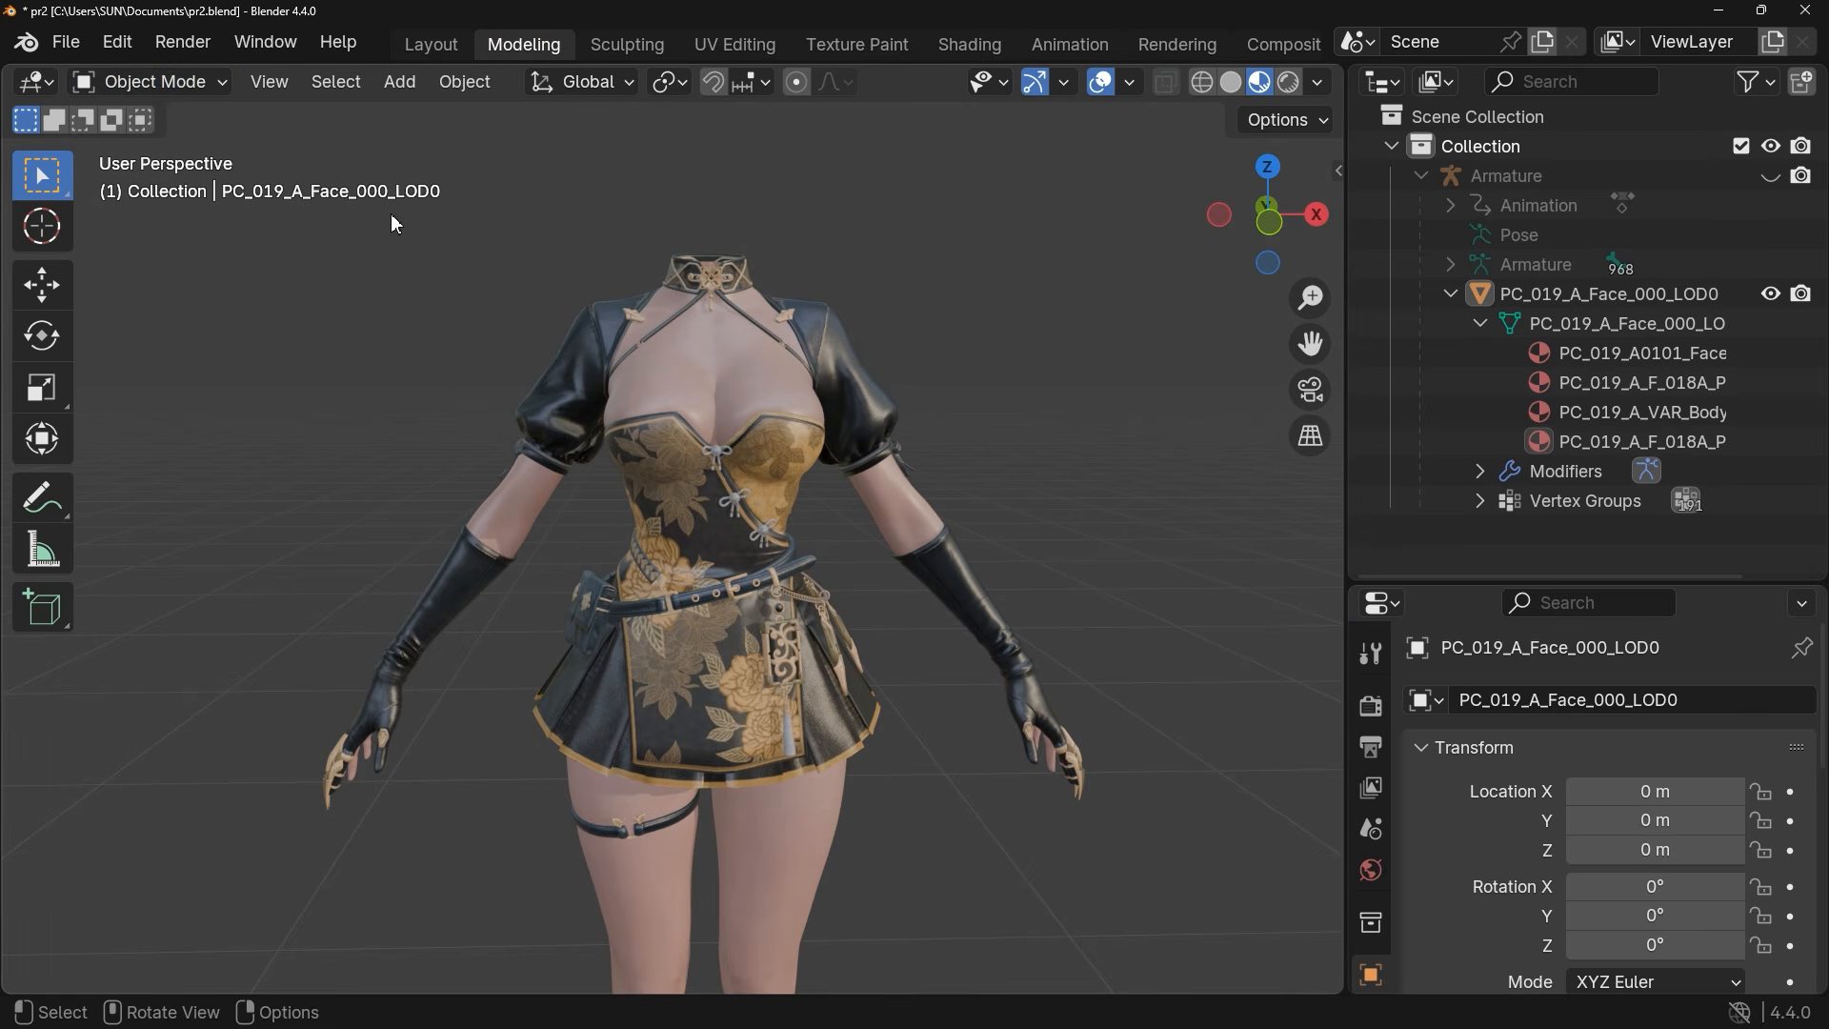
{"action": "left_click", "coordinate": [713, 368]}
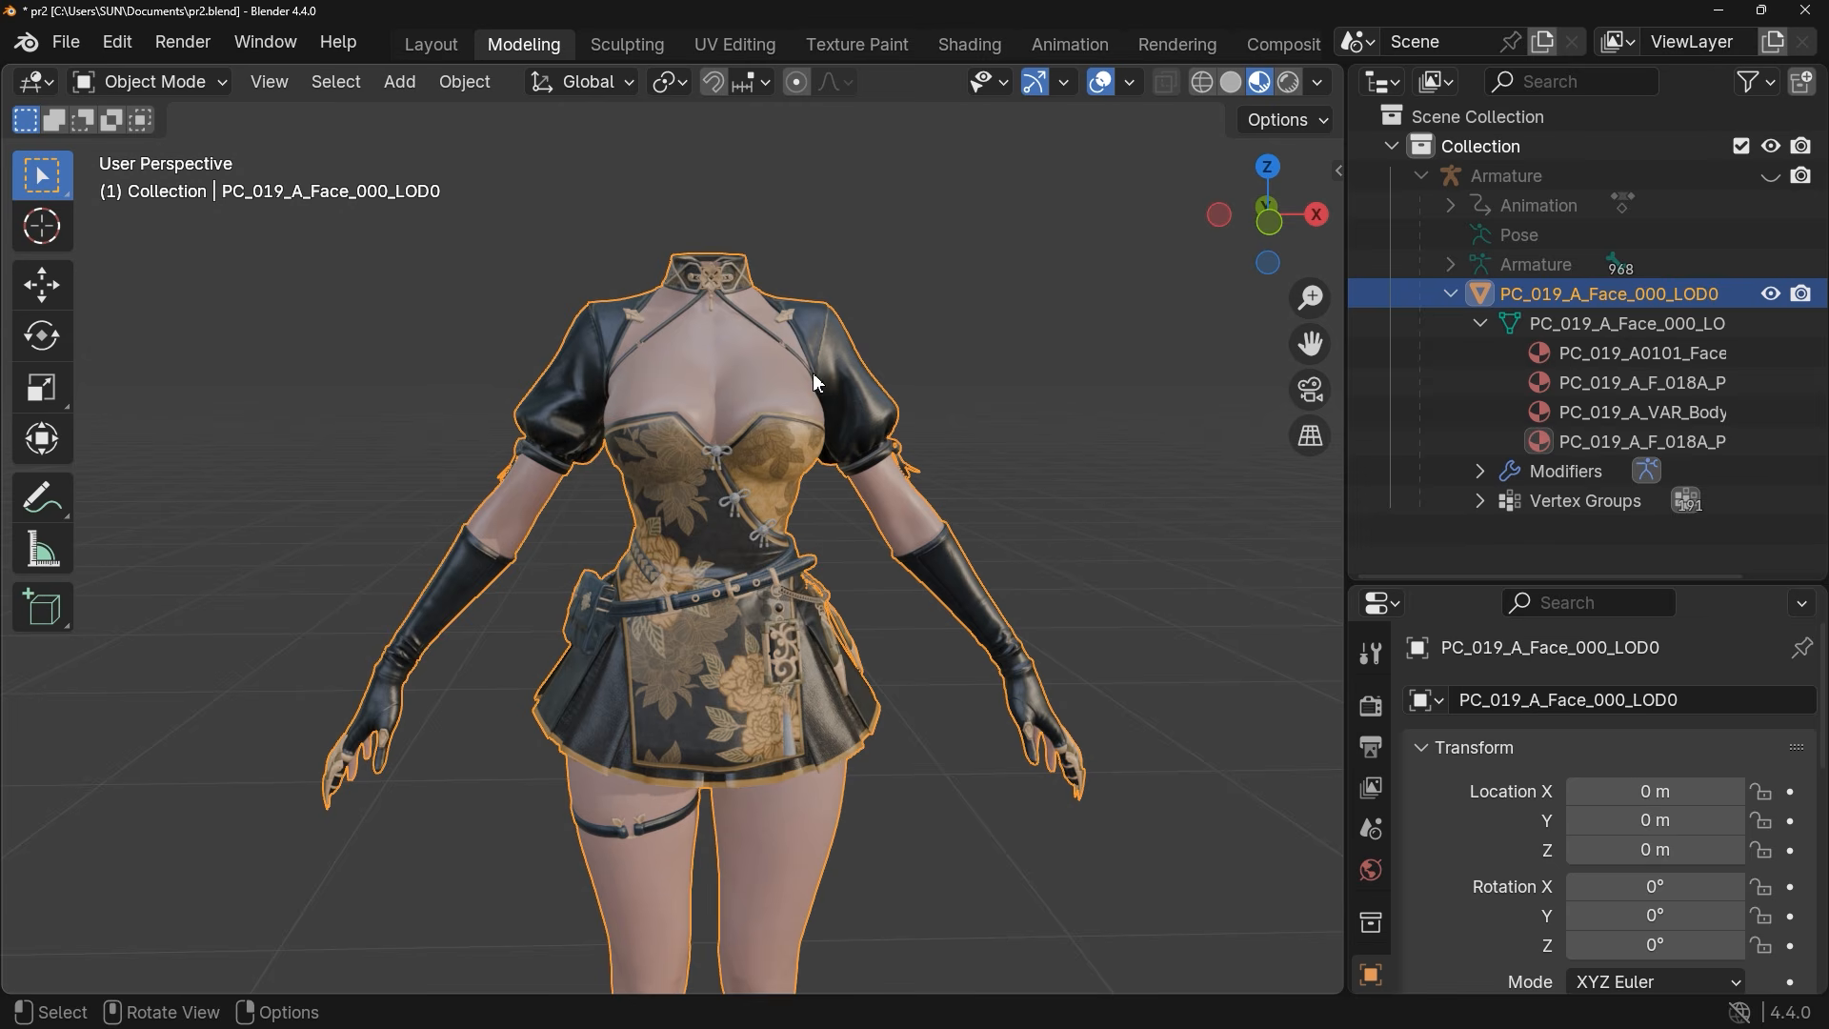
Select all of the mesh's geometry in Edit Mode and separate it by material
{"action": "left_click", "coordinate": [192, 84]}
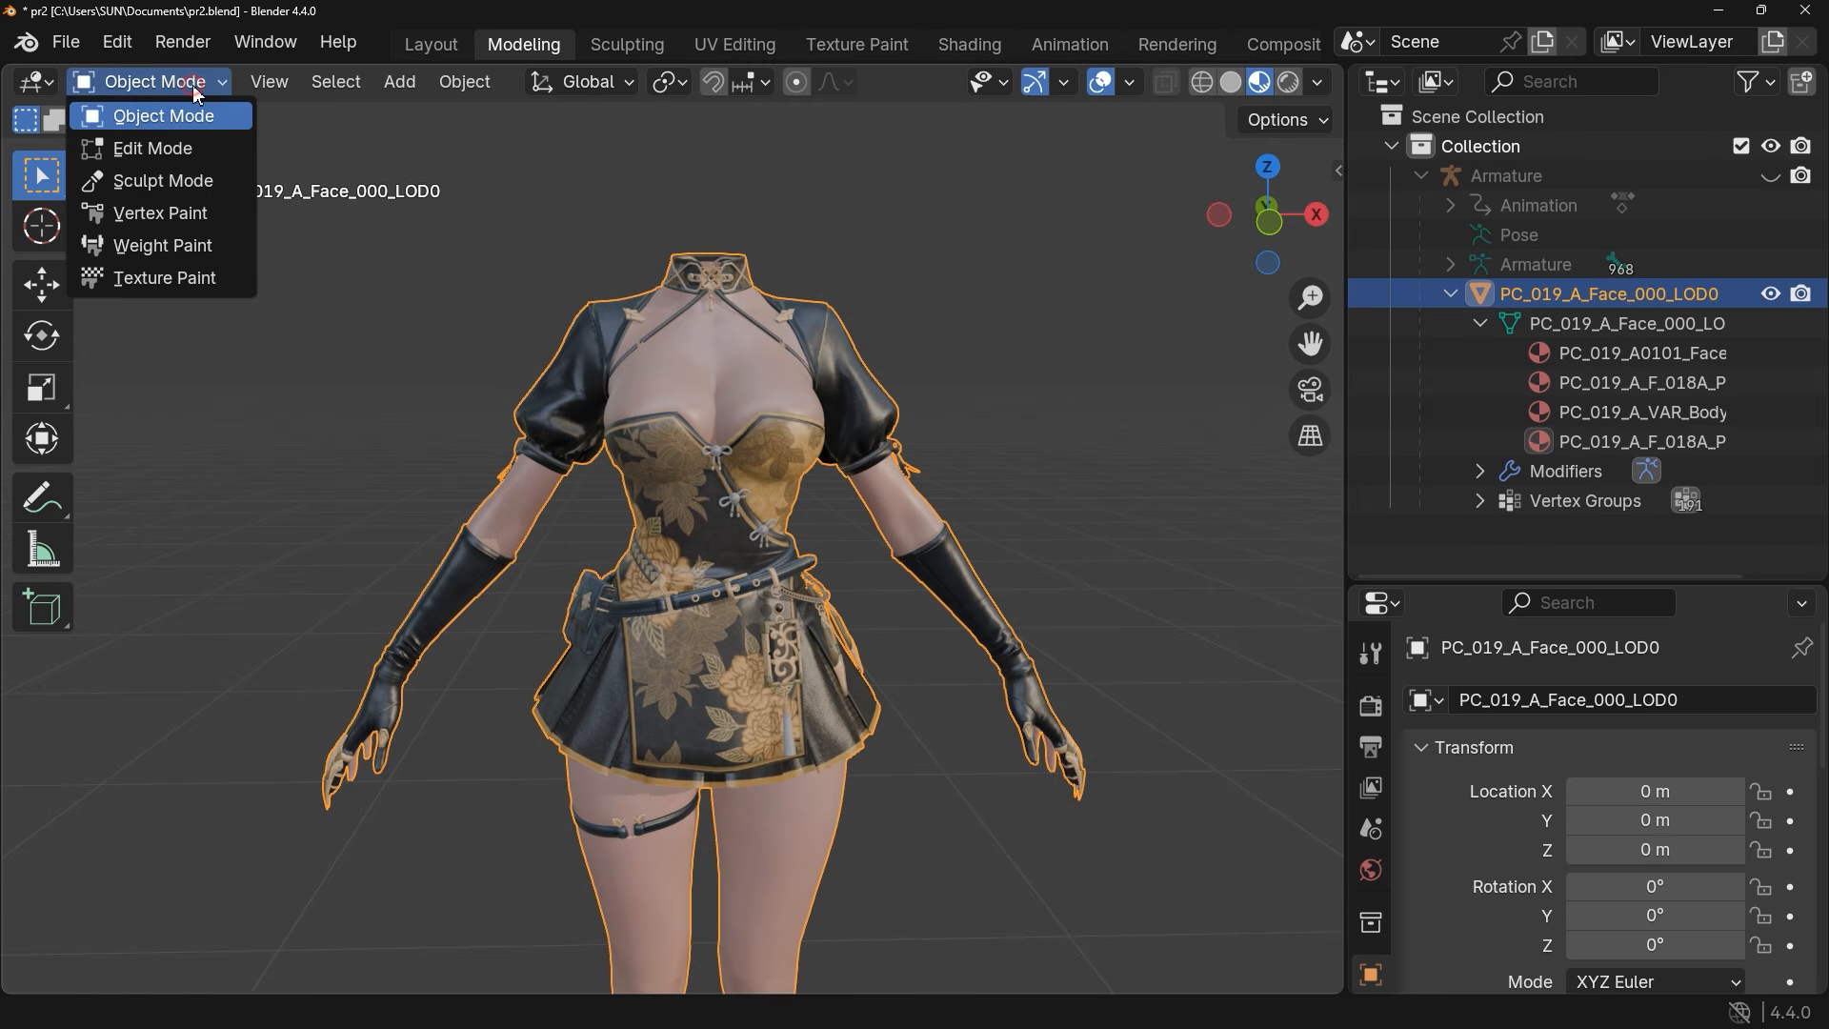
{"action": "left_click", "coordinate": [207, 150]}
{"action": "key", "text": "a"}
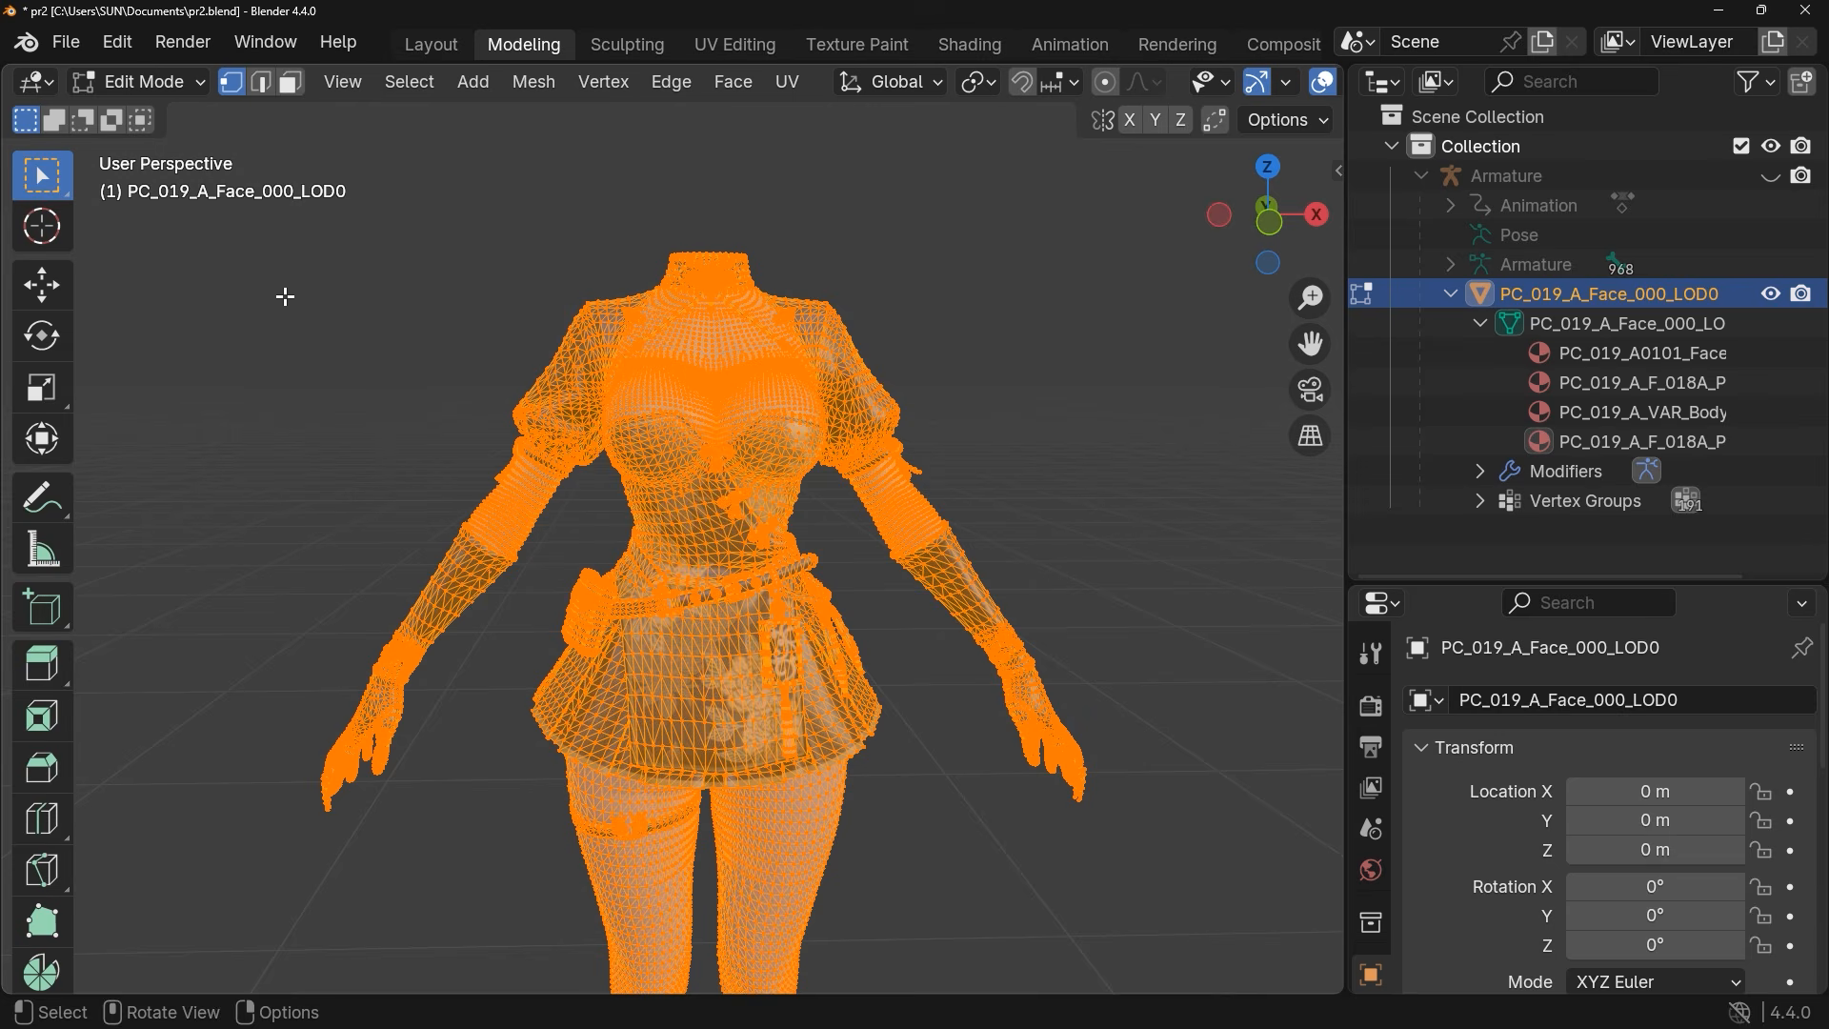
{"action": "key", "text": "ctrl+v"}
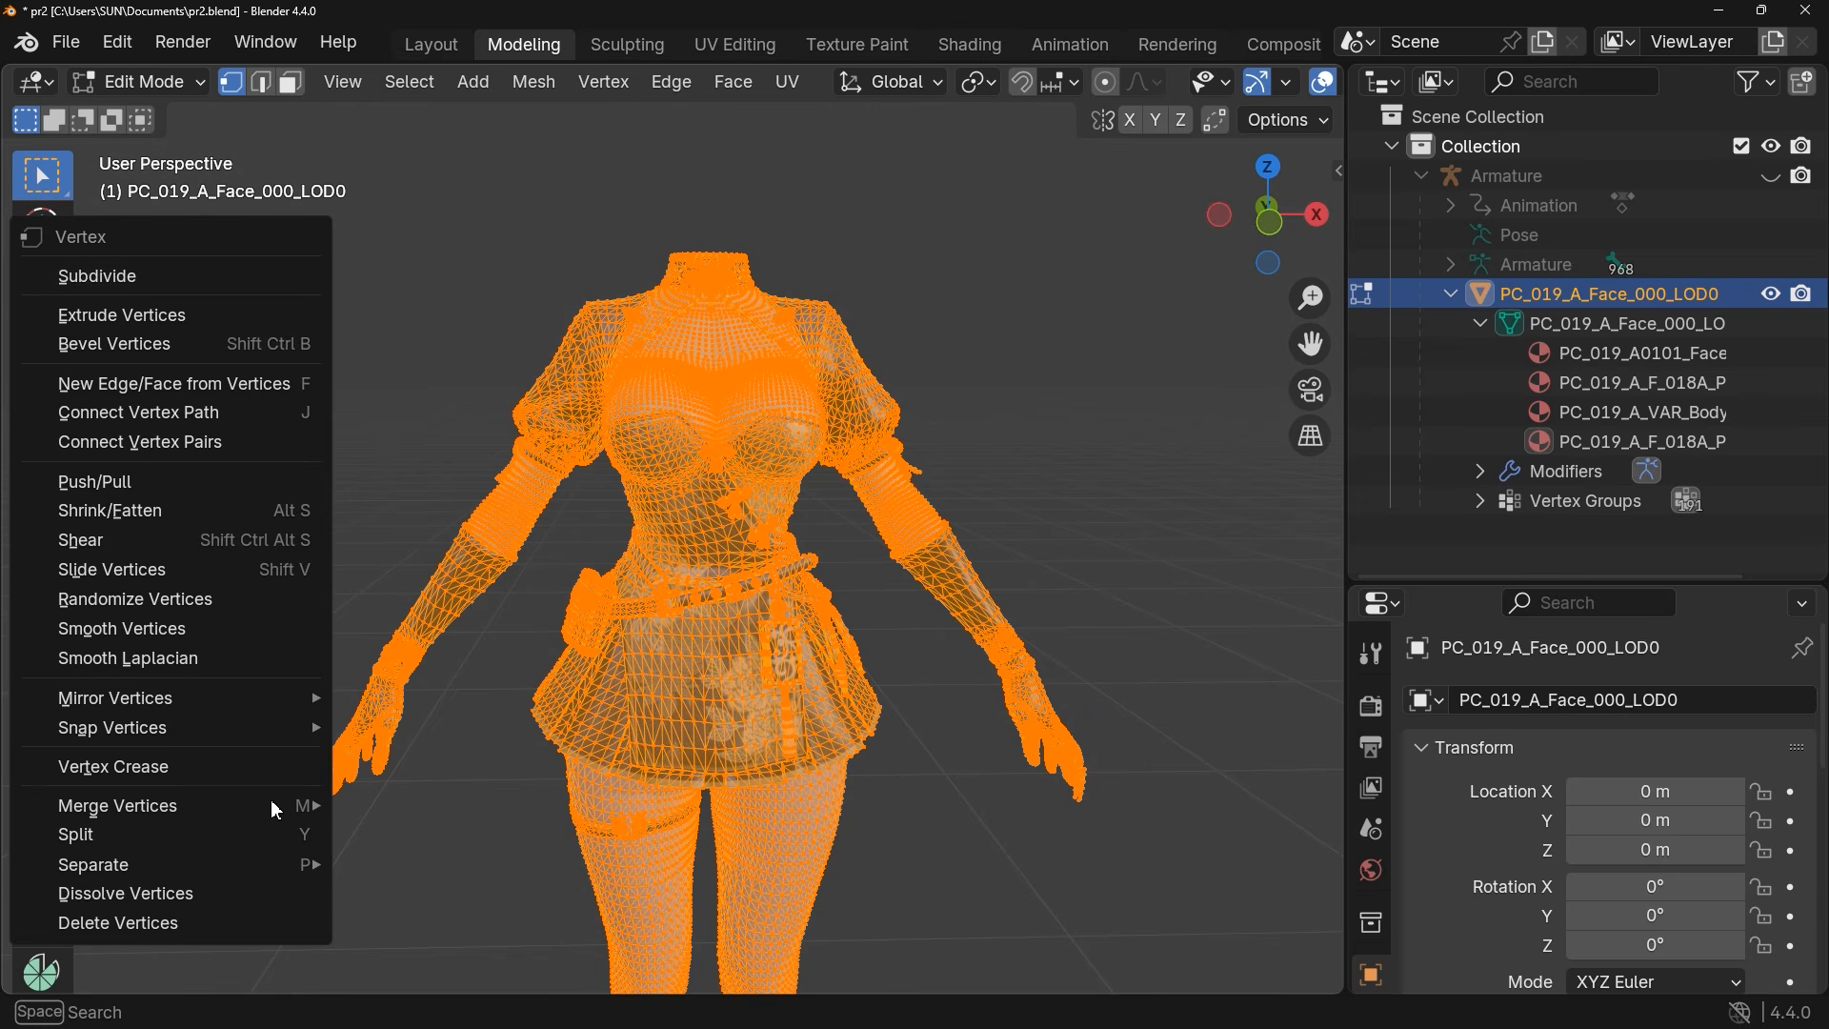
{"action": "mouse_move", "coordinate": [228, 866]}
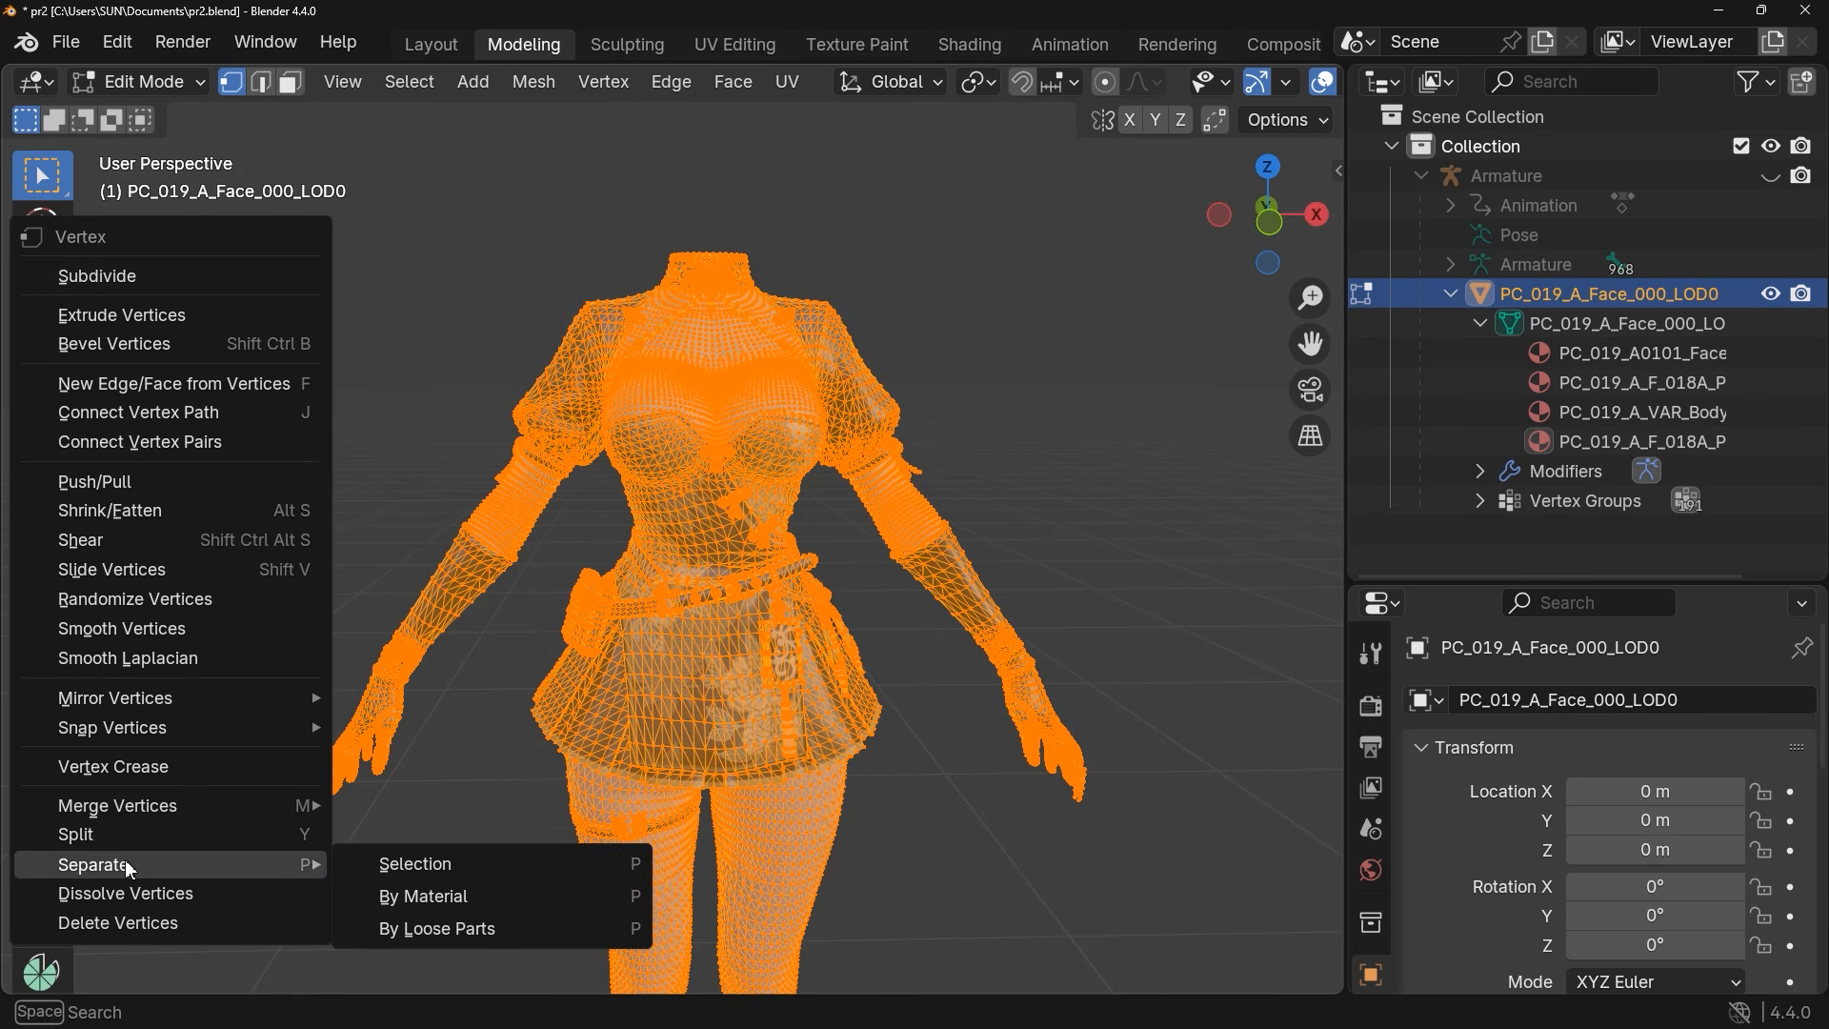
{"action": "left_click", "coordinate": [451, 901]}
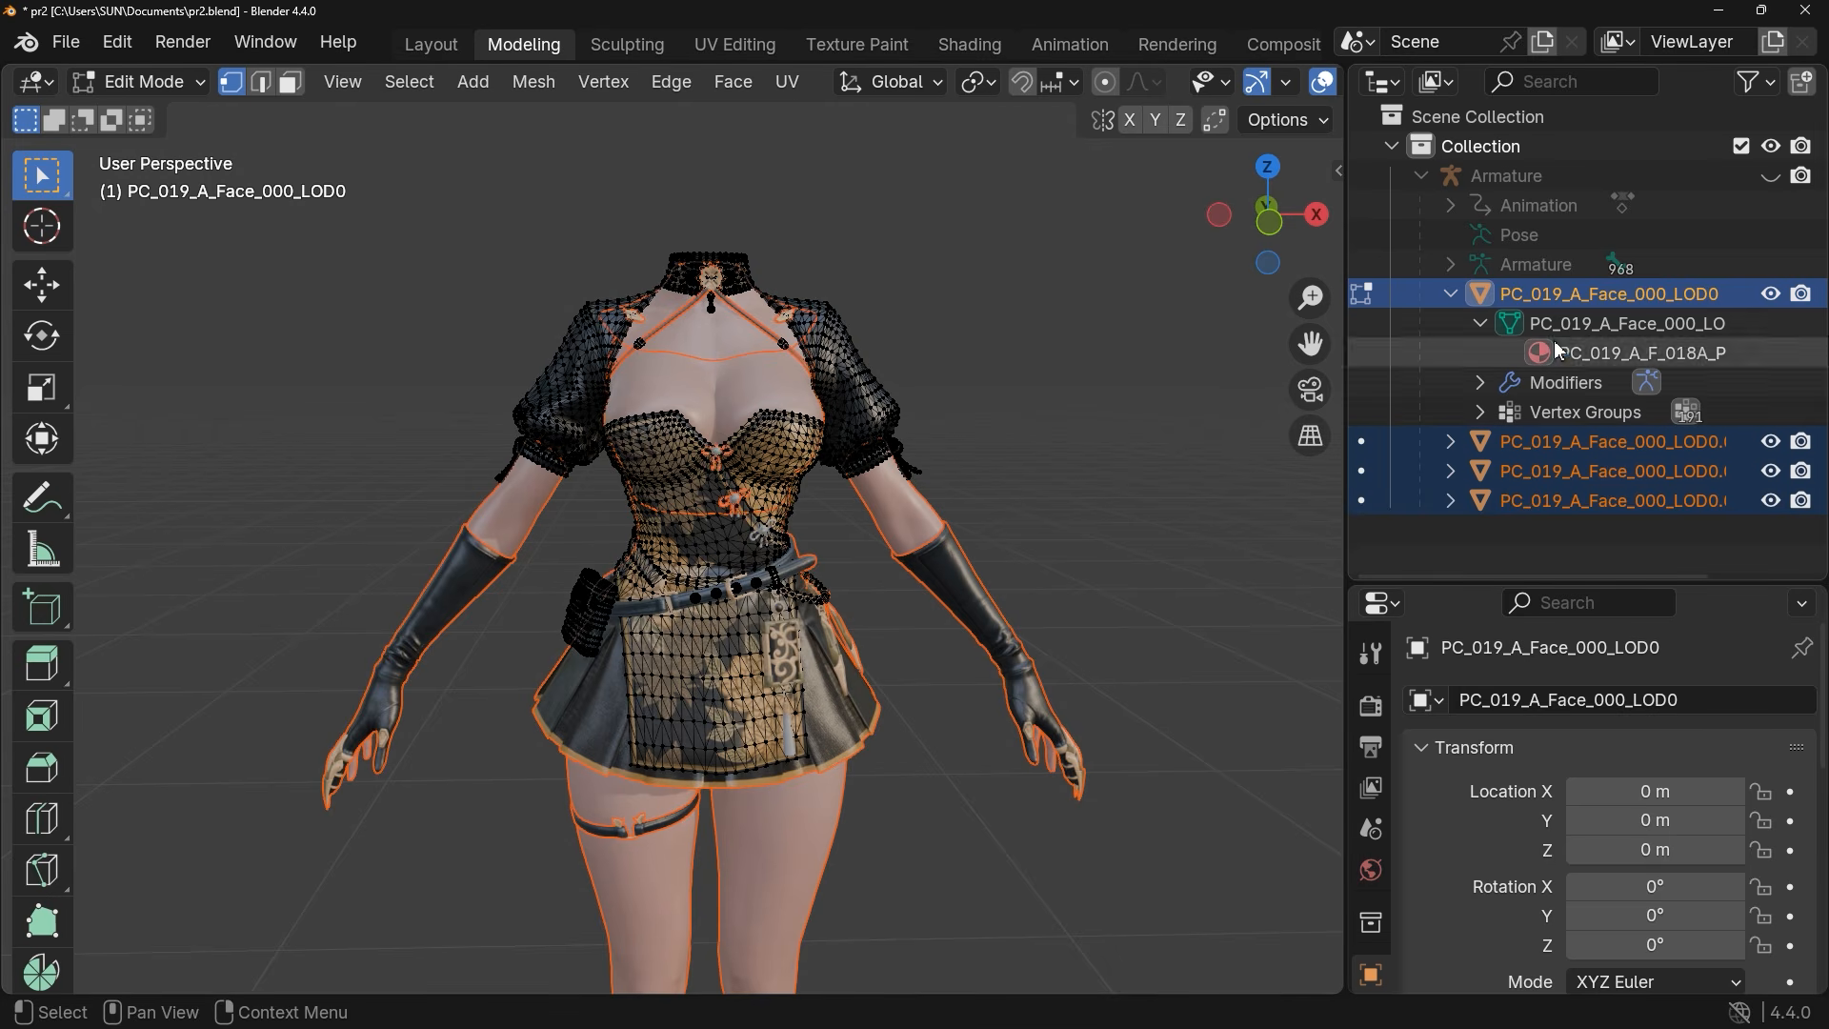
Toggle the visibility of separated mesh parts to check the split, and collapse the expanded mesh entry
{"action": "left_click", "coordinate": [1771, 502]}
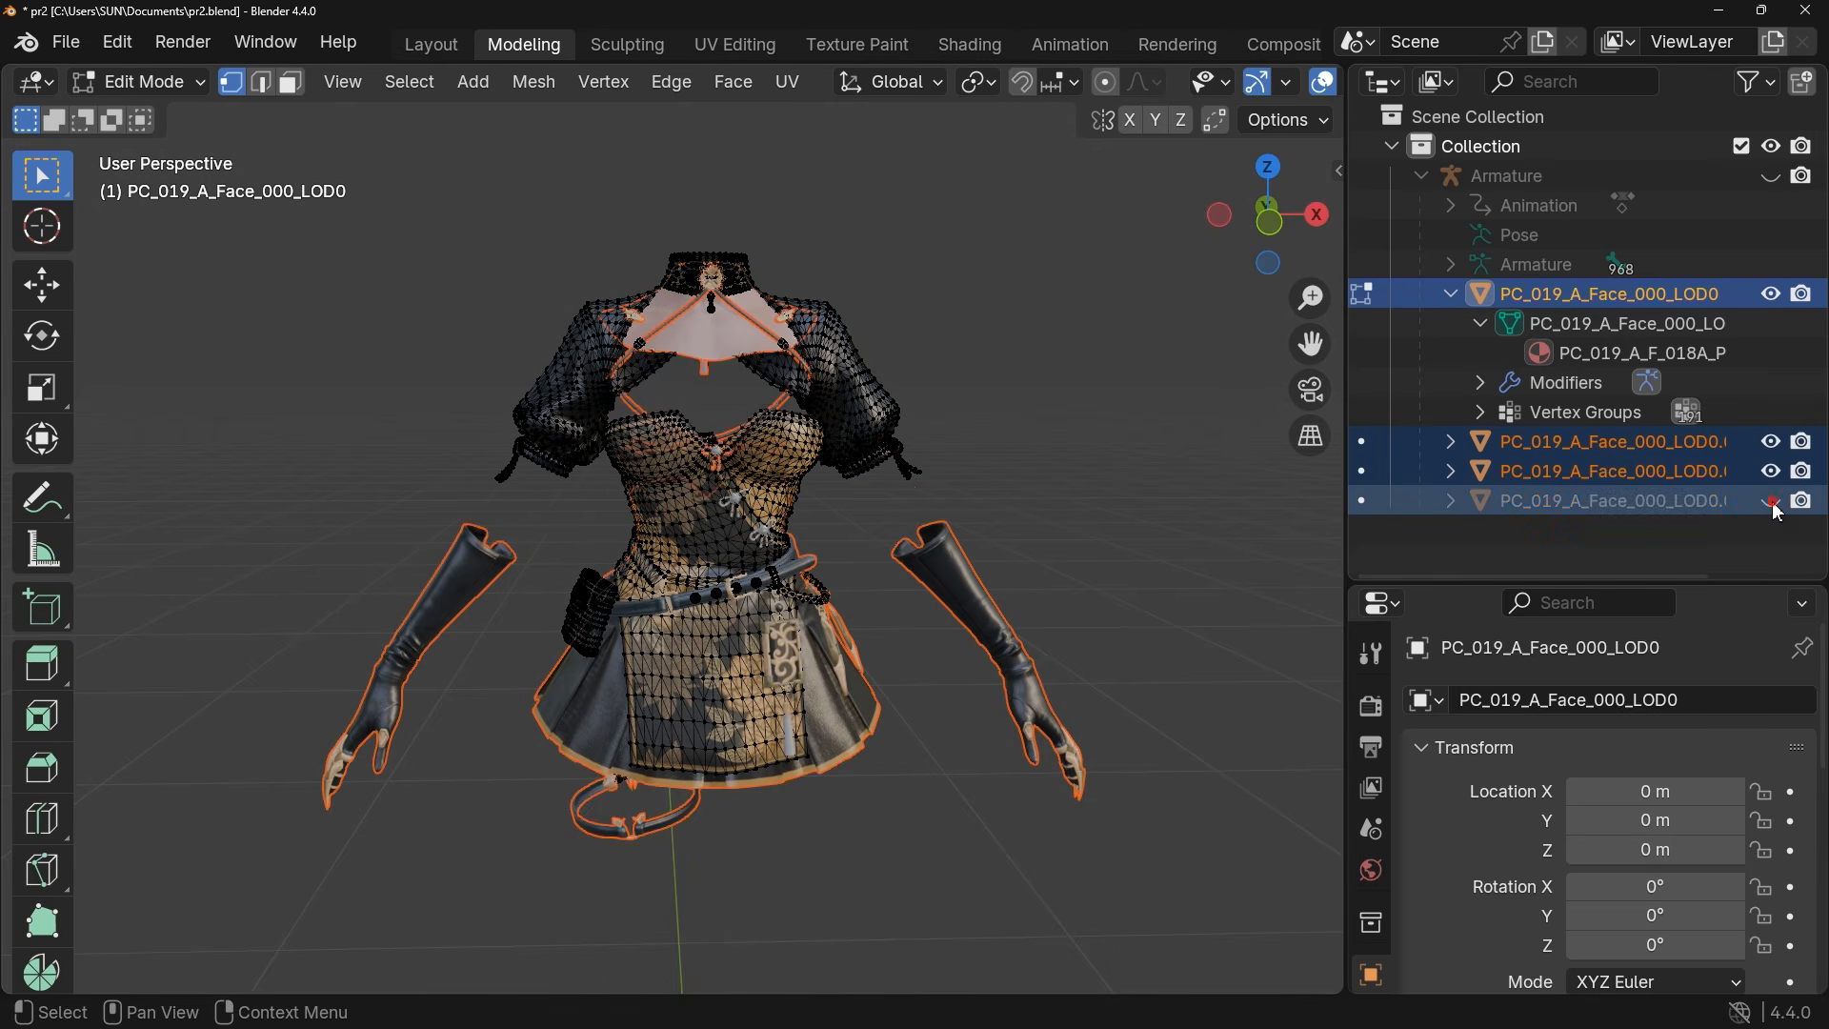
{"action": "left_click", "coordinate": [1770, 502]}
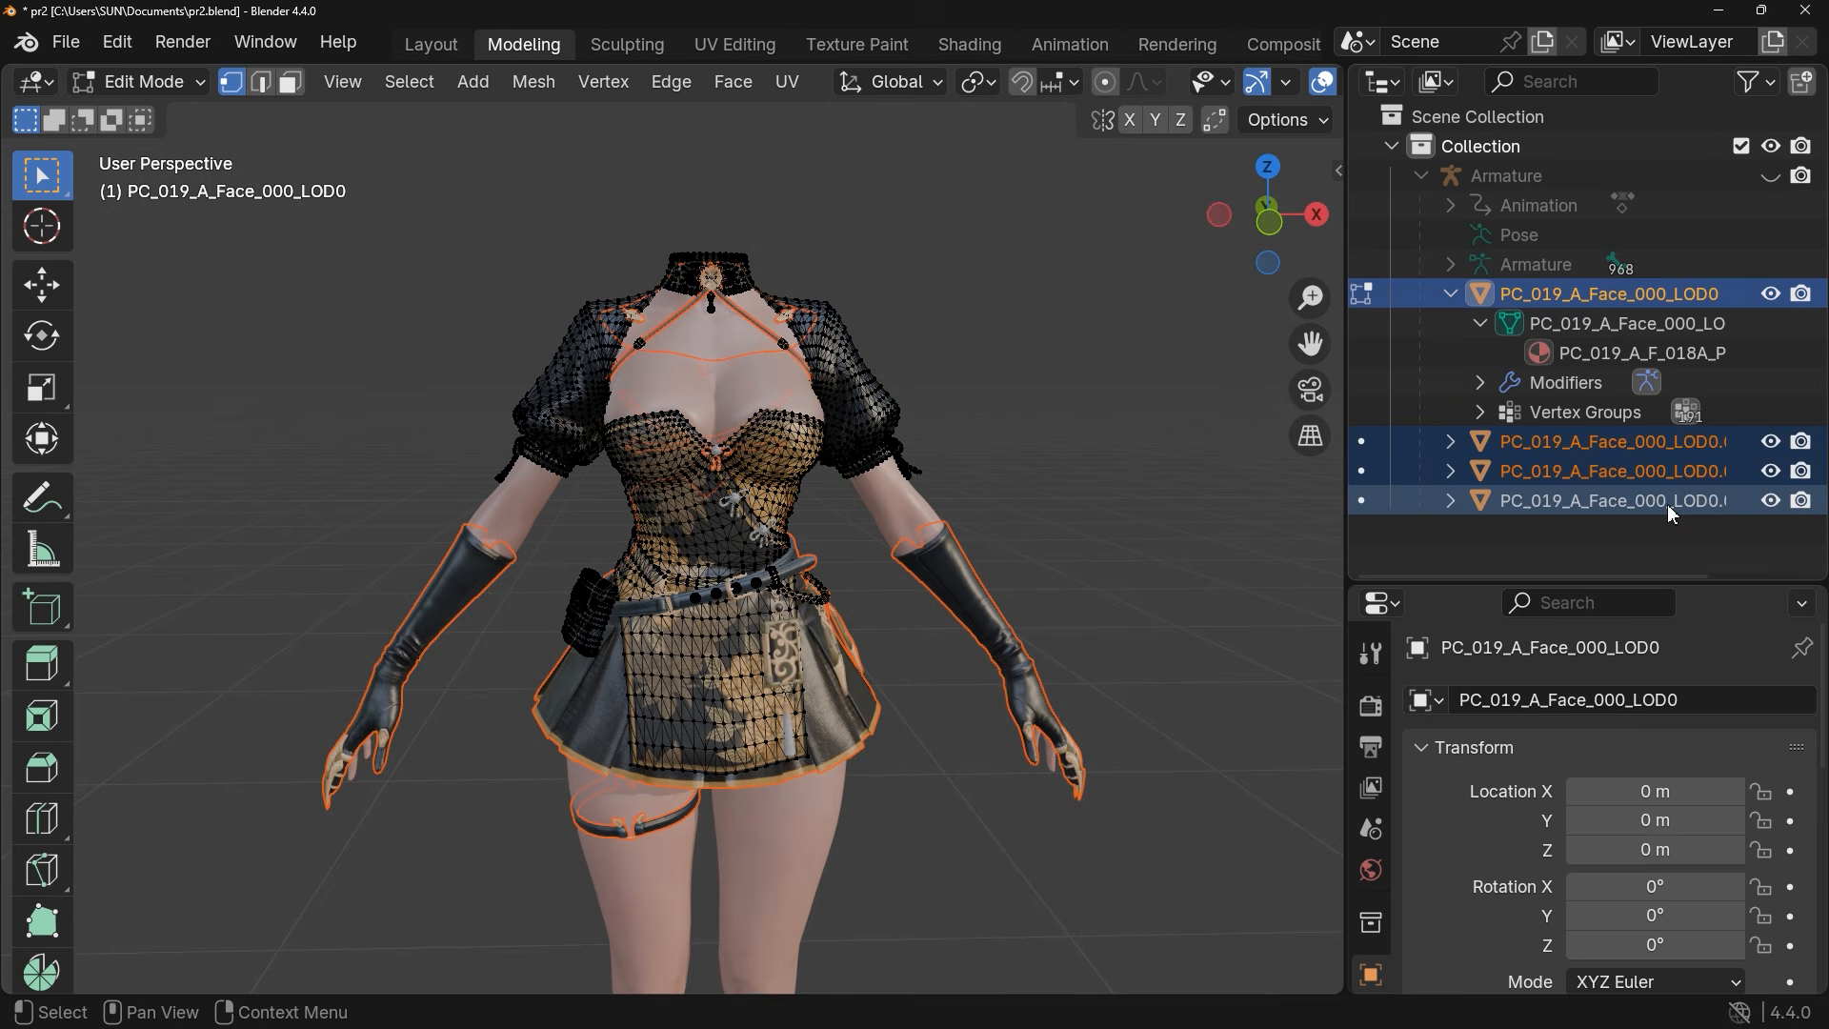
{"action": "left_click", "coordinate": [1770, 442]}
{"action": "left_click", "coordinate": [1771, 442]}
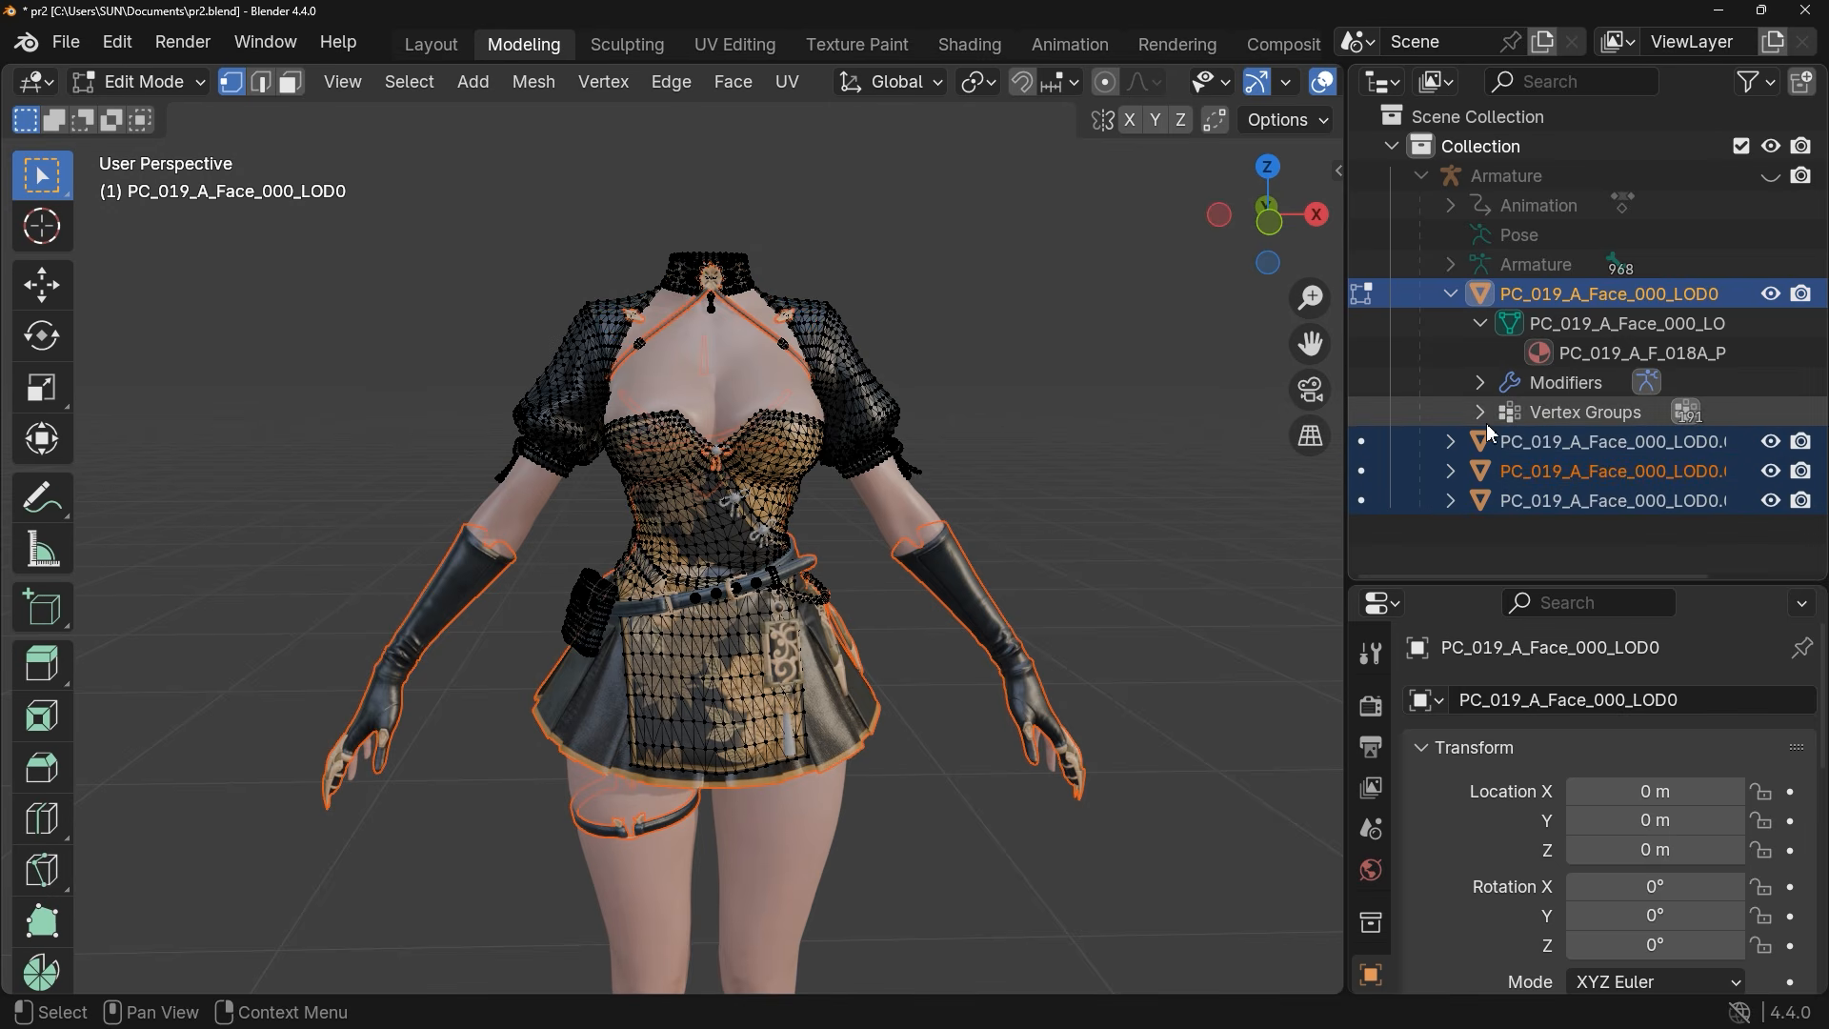
{"action": "left_click", "coordinate": [1479, 323]}
{"action": "left_click", "coordinate": [1450, 293]}
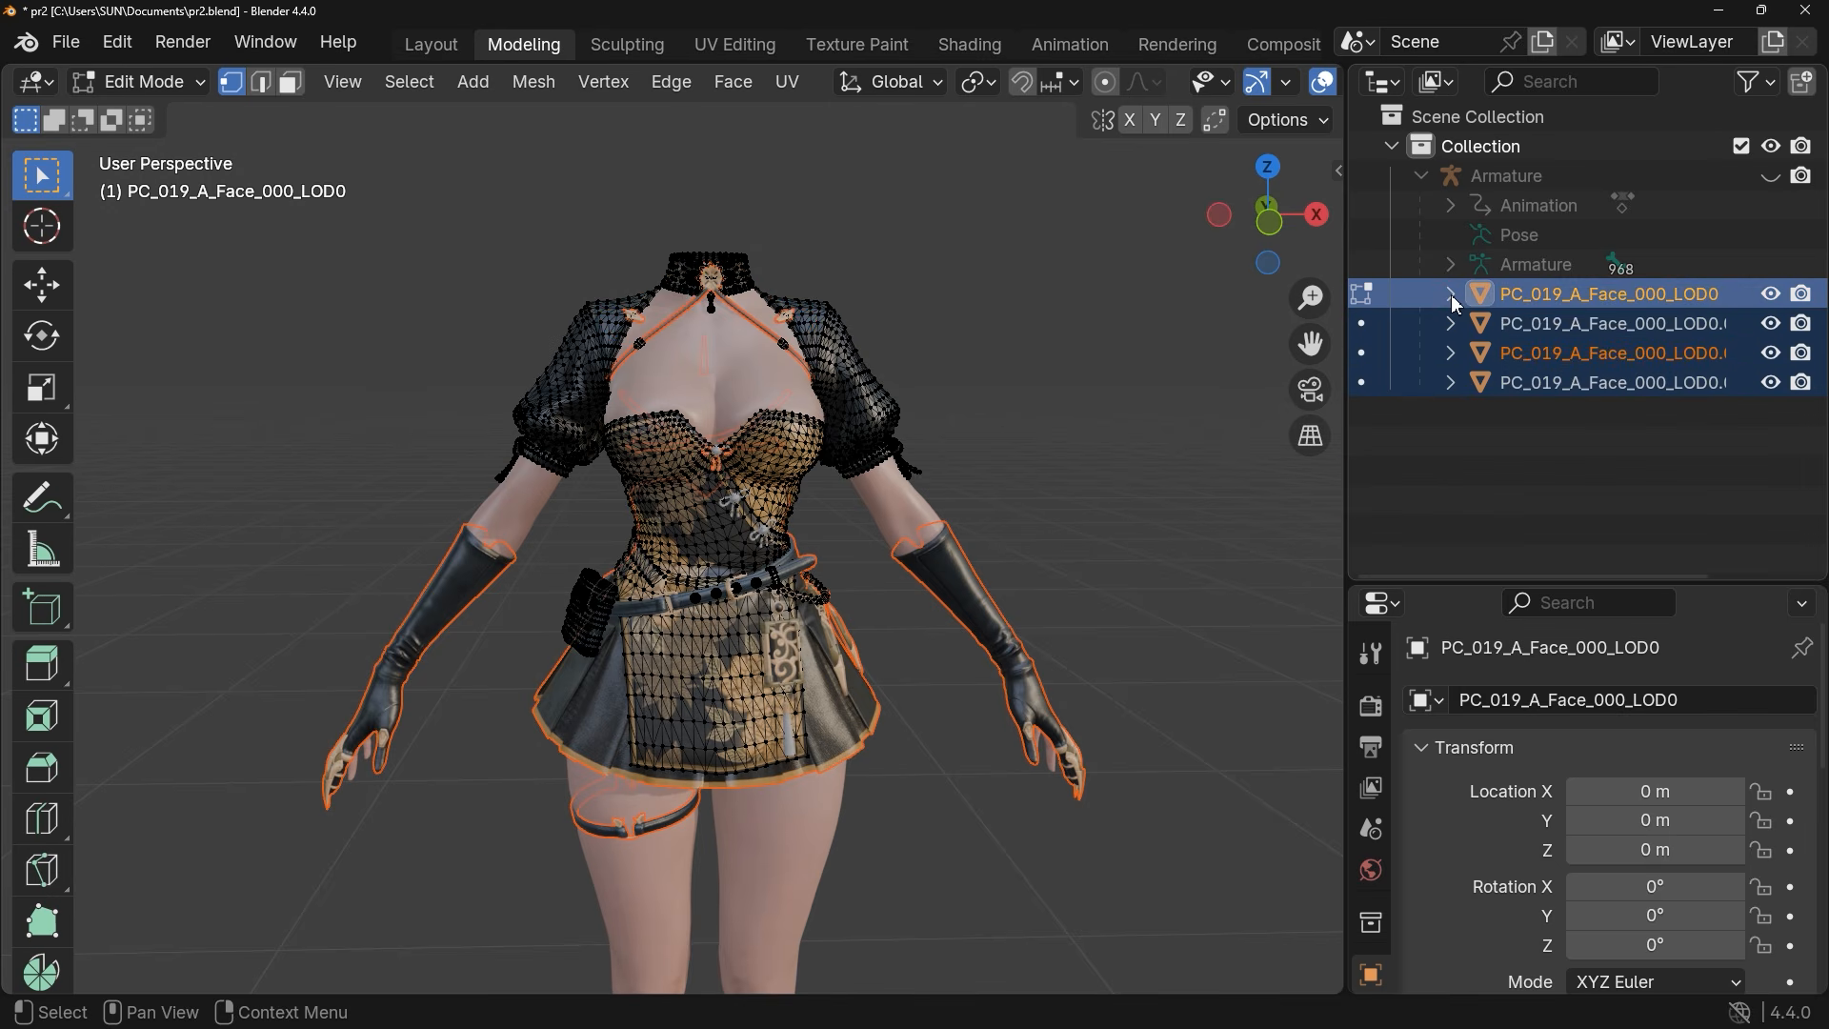
Return the separated meshes to Object Mode and switch to the UV Editing workspace
{"action": "left_click", "coordinate": [191, 80]}
{"action": "left_click", "coordinate": [199, 115]}
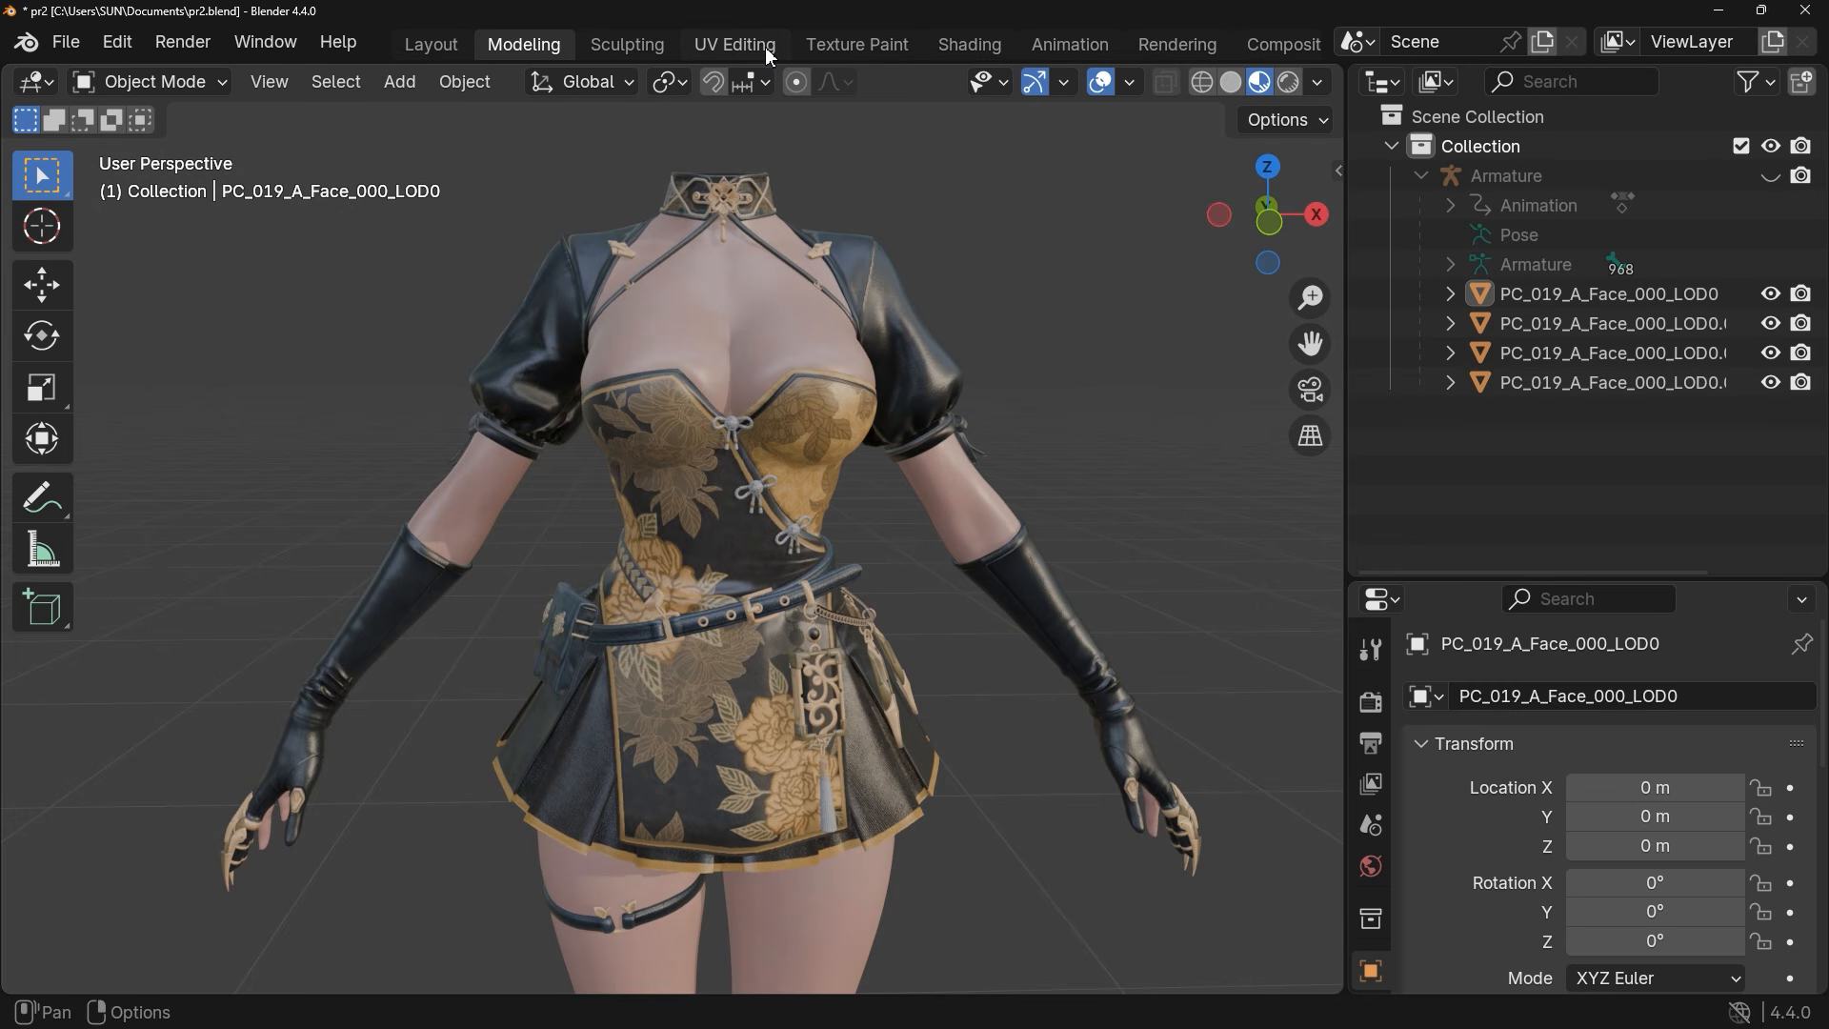
{"action": "left_click", "coordinate": [770, 50]}
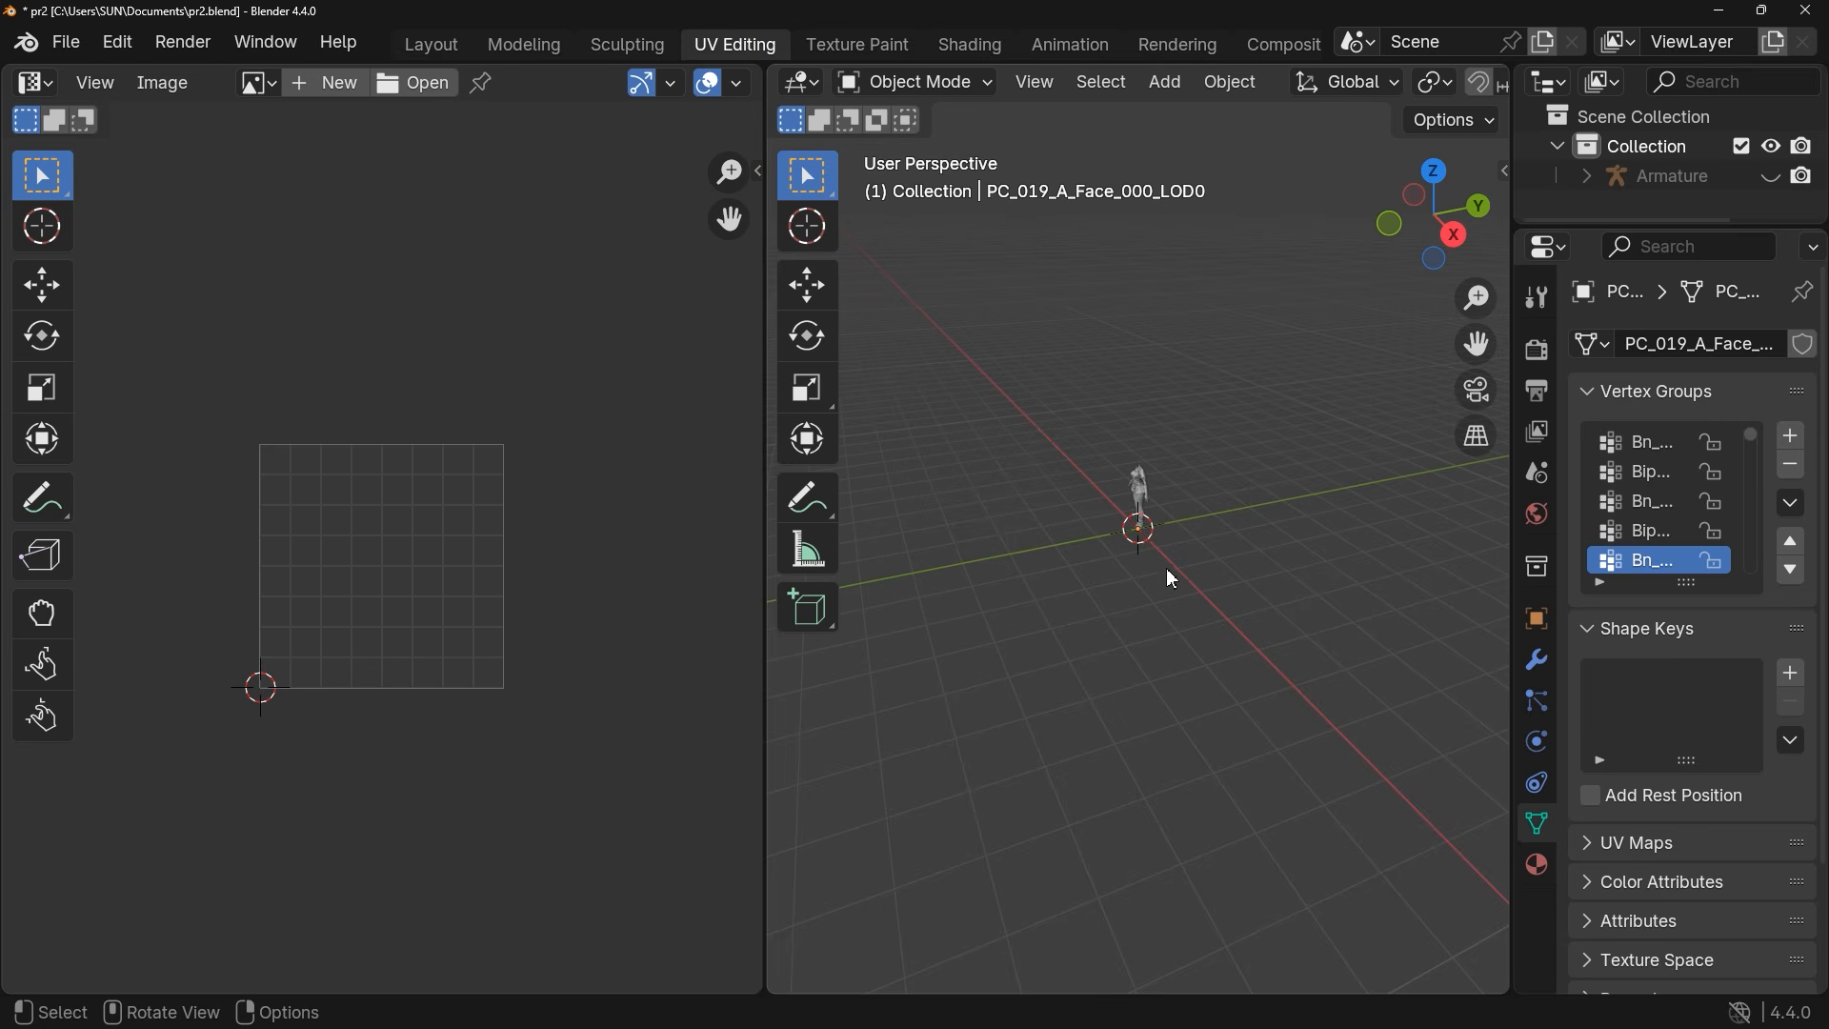
{"action": "left_click_drag", "start_coordinate": [1246, 408], "coordinate": [1067, 526]}
{"action": "left_click", "coordinate": [1066, 499]}
{"action": "left_click", "coordinate": [937, 83]}
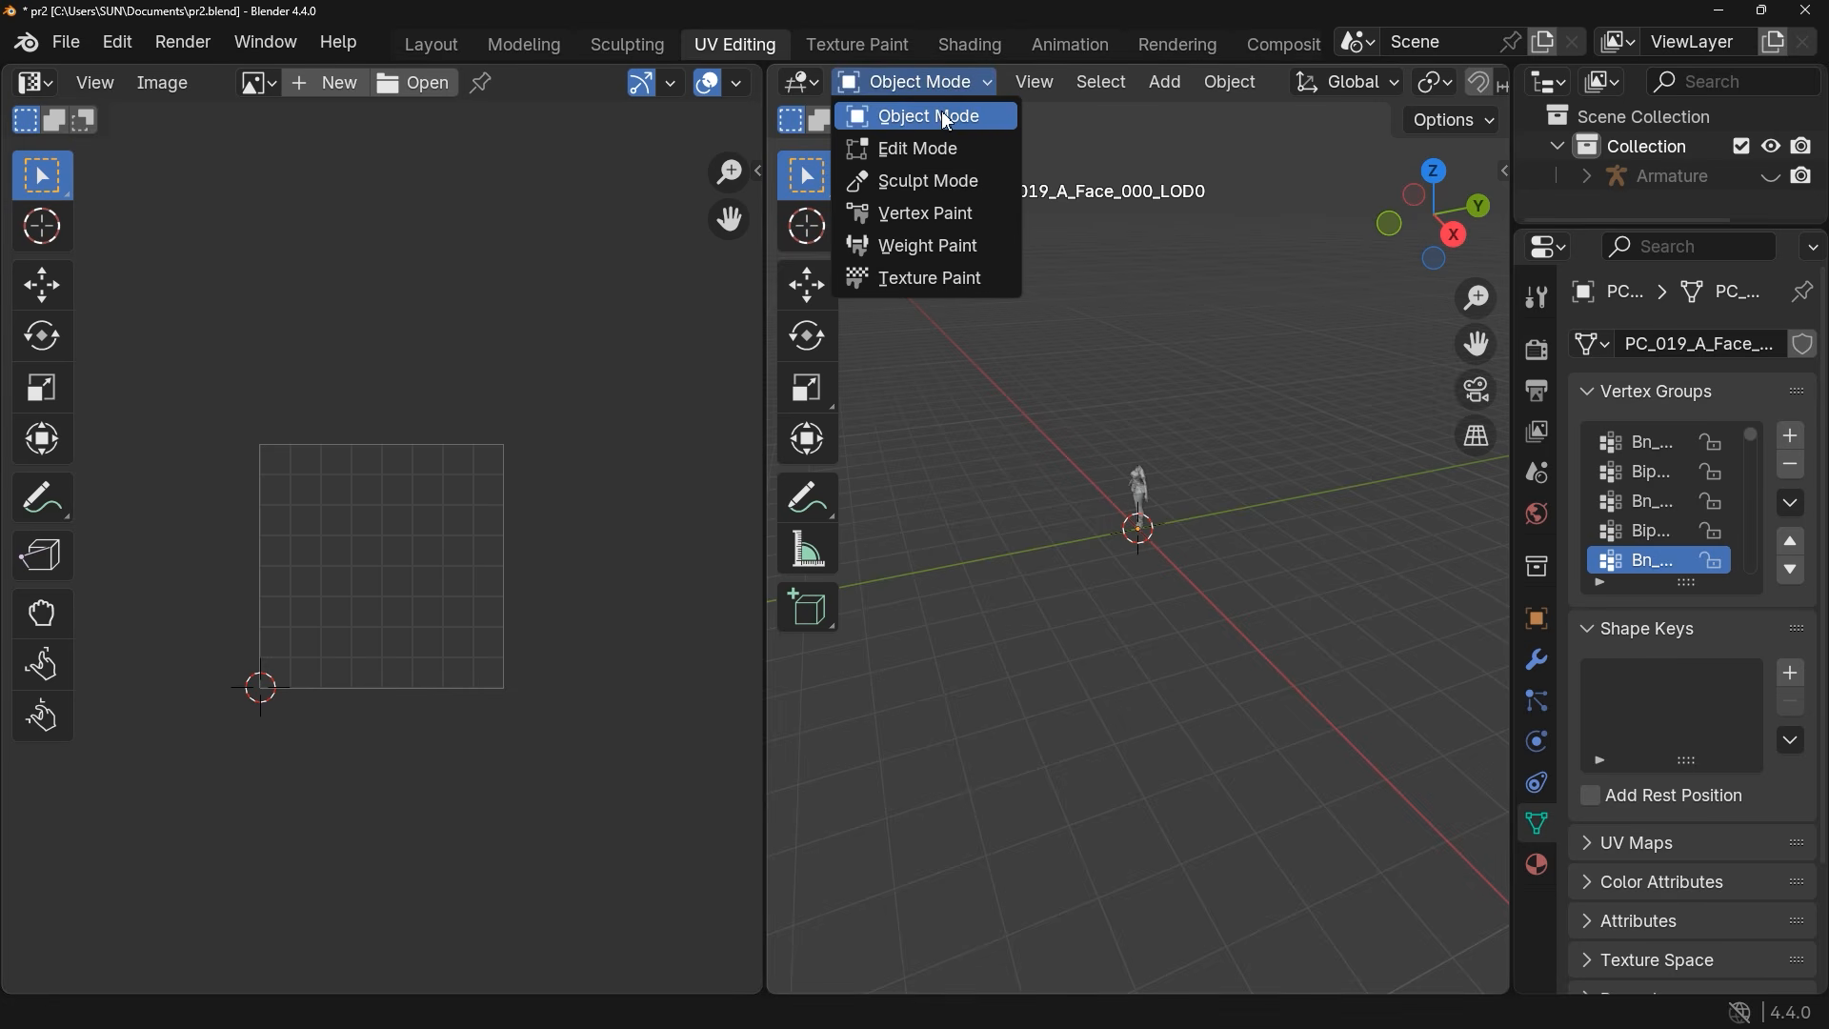
{"action": "left_click", "coordinate": [995, 117]}
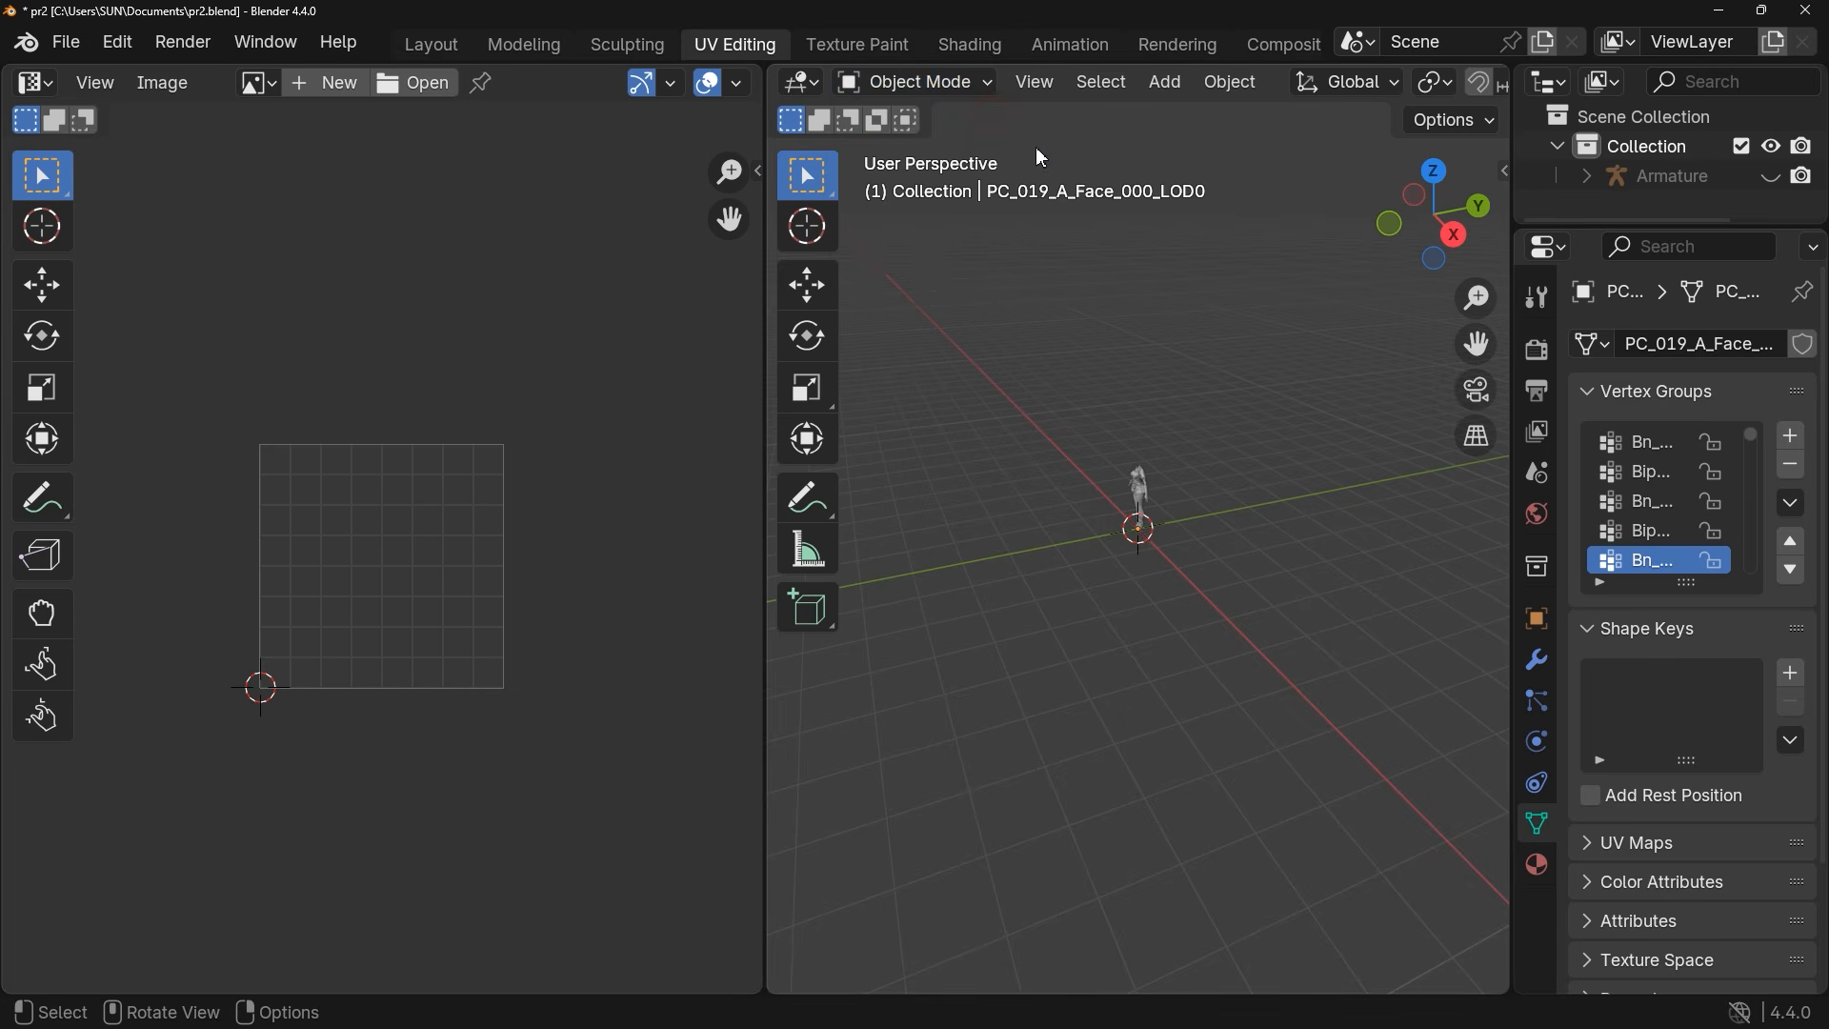
Select the dress mesh with the puff sleeves and front panel, and select all its geometry in Edit Mode to show its UVs
{"action": "scroll", "coordinate": [1179, 293], "scroll_direction": "up", "scroll_amount": 11}
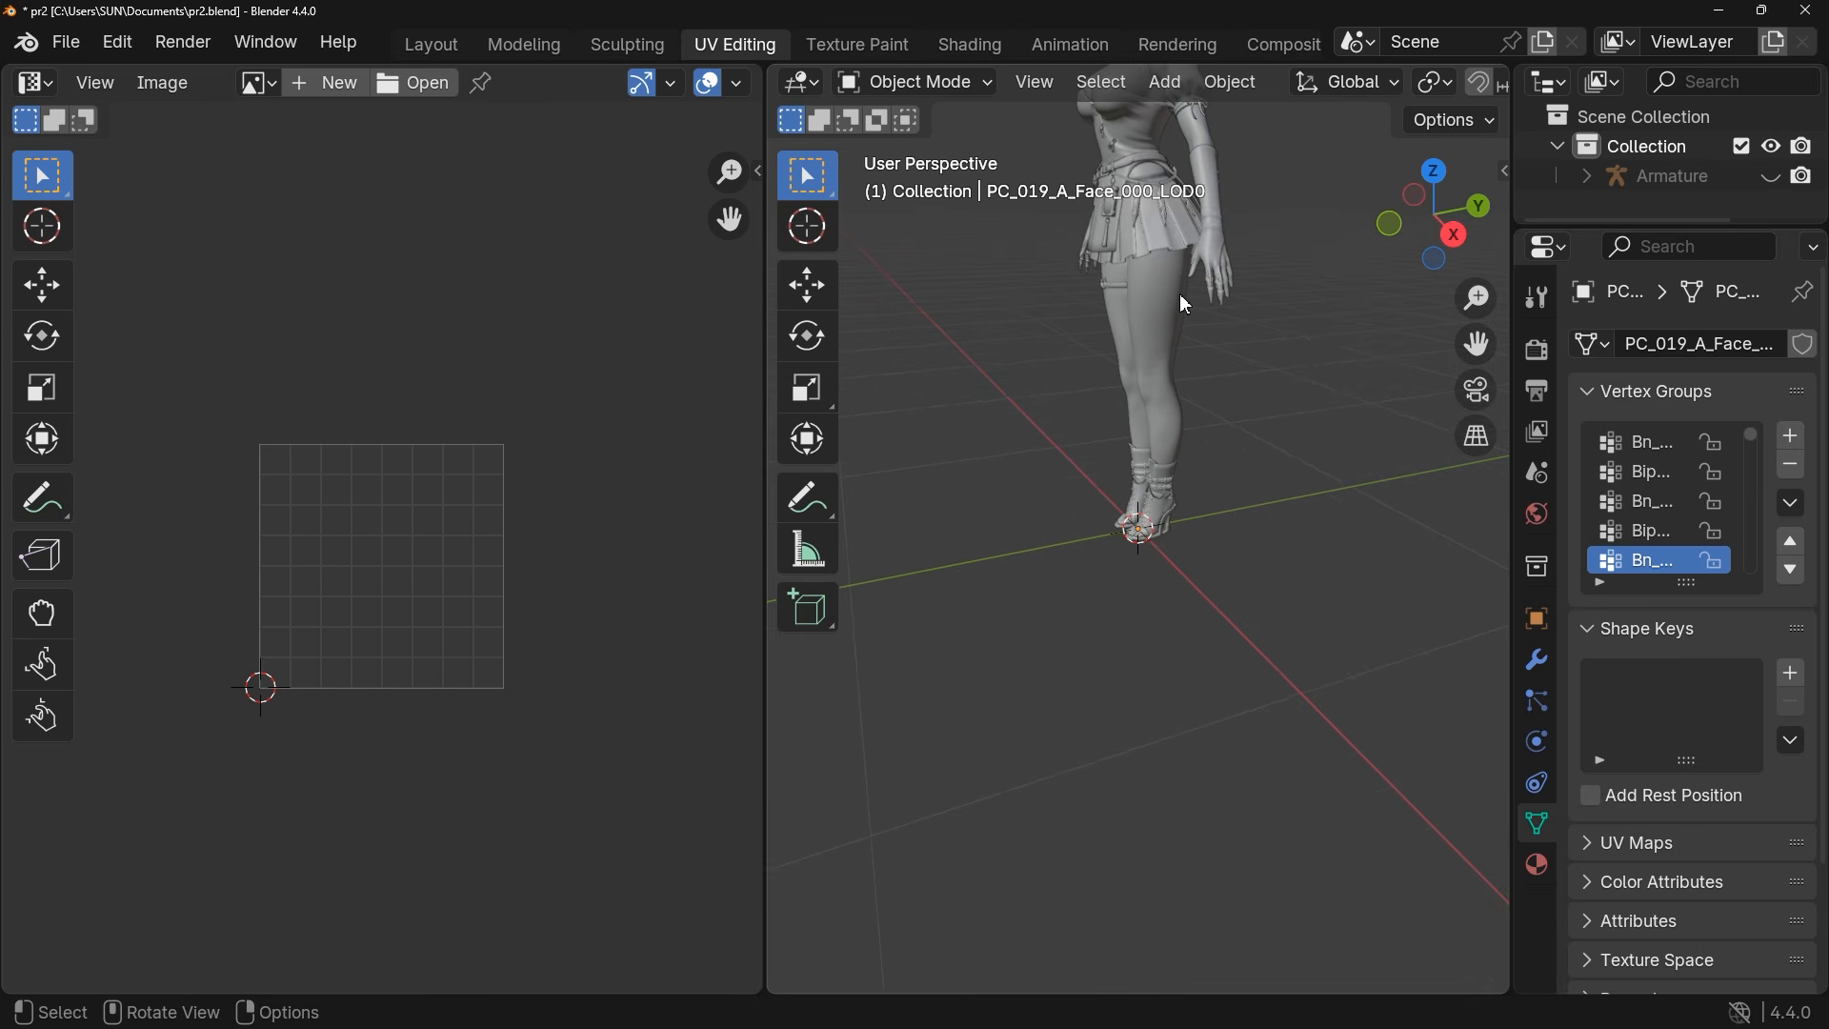
{"action": "middle_click_drag", "start_coordinate": [1184, 216], "coordinate": [1162, 430], "text": "shift"}
{"action": "scroll", "coordinate": [1182, 322], "scroll_direction": "up", "scroll_amount": 3}
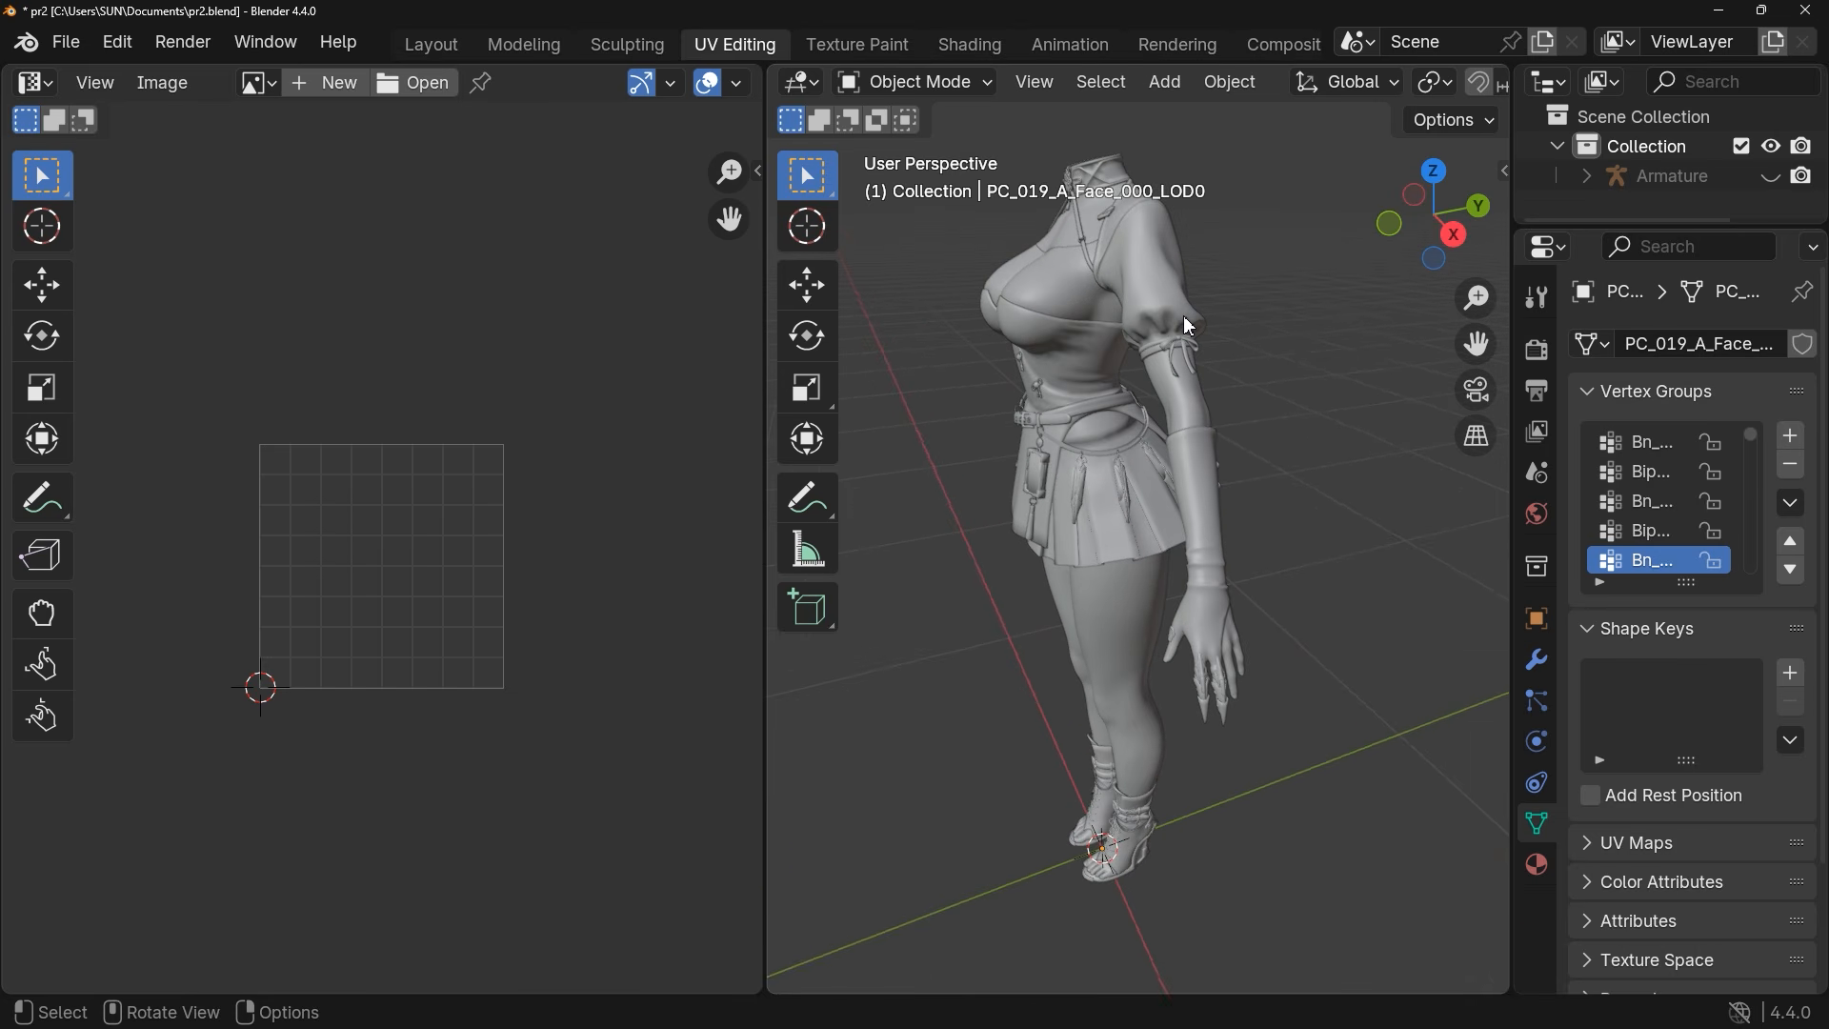
{"action": "middle_click_drag", "start_coordinate": [1152, 352], "coordinate": [1272, 408]}
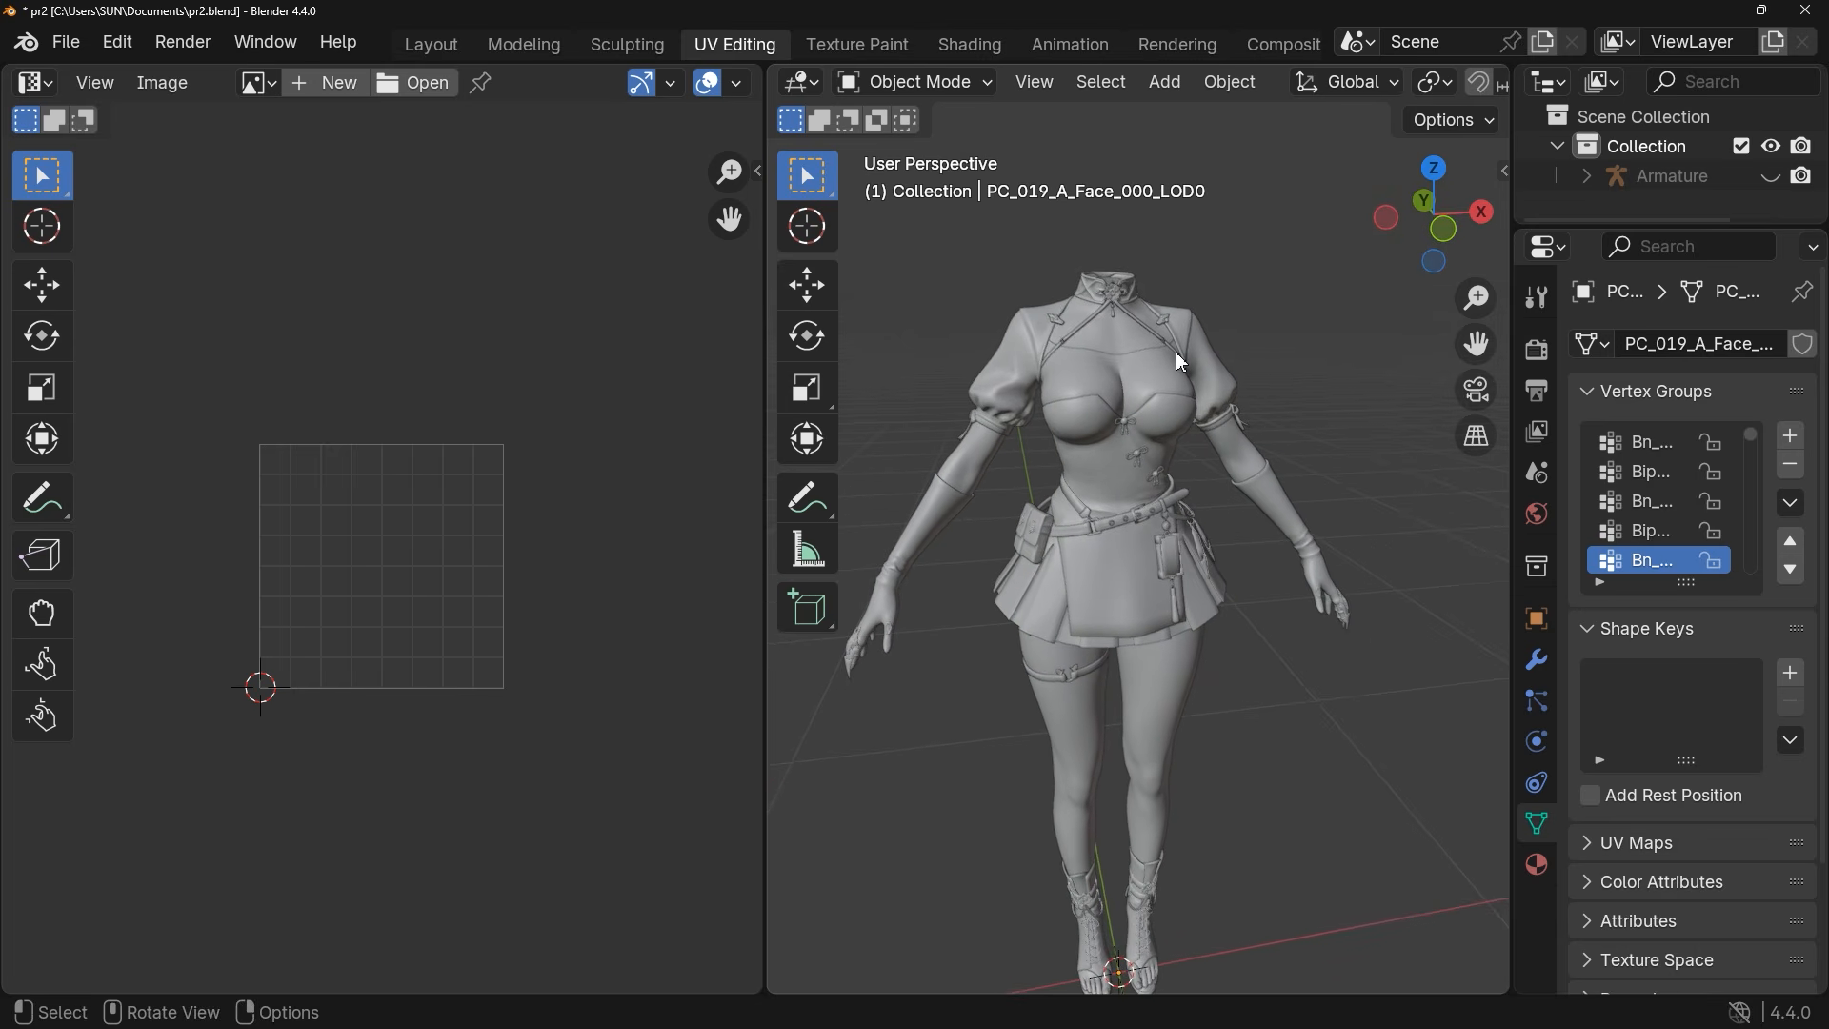
{"action": "scroll", "coordinate": [1154, 338], "scroll_direction": "up", "scroll_amount": 2}
{"action": "middle_click_drag", "start_coordinate": [1152, 343], "coordinate": [1098, 293]}
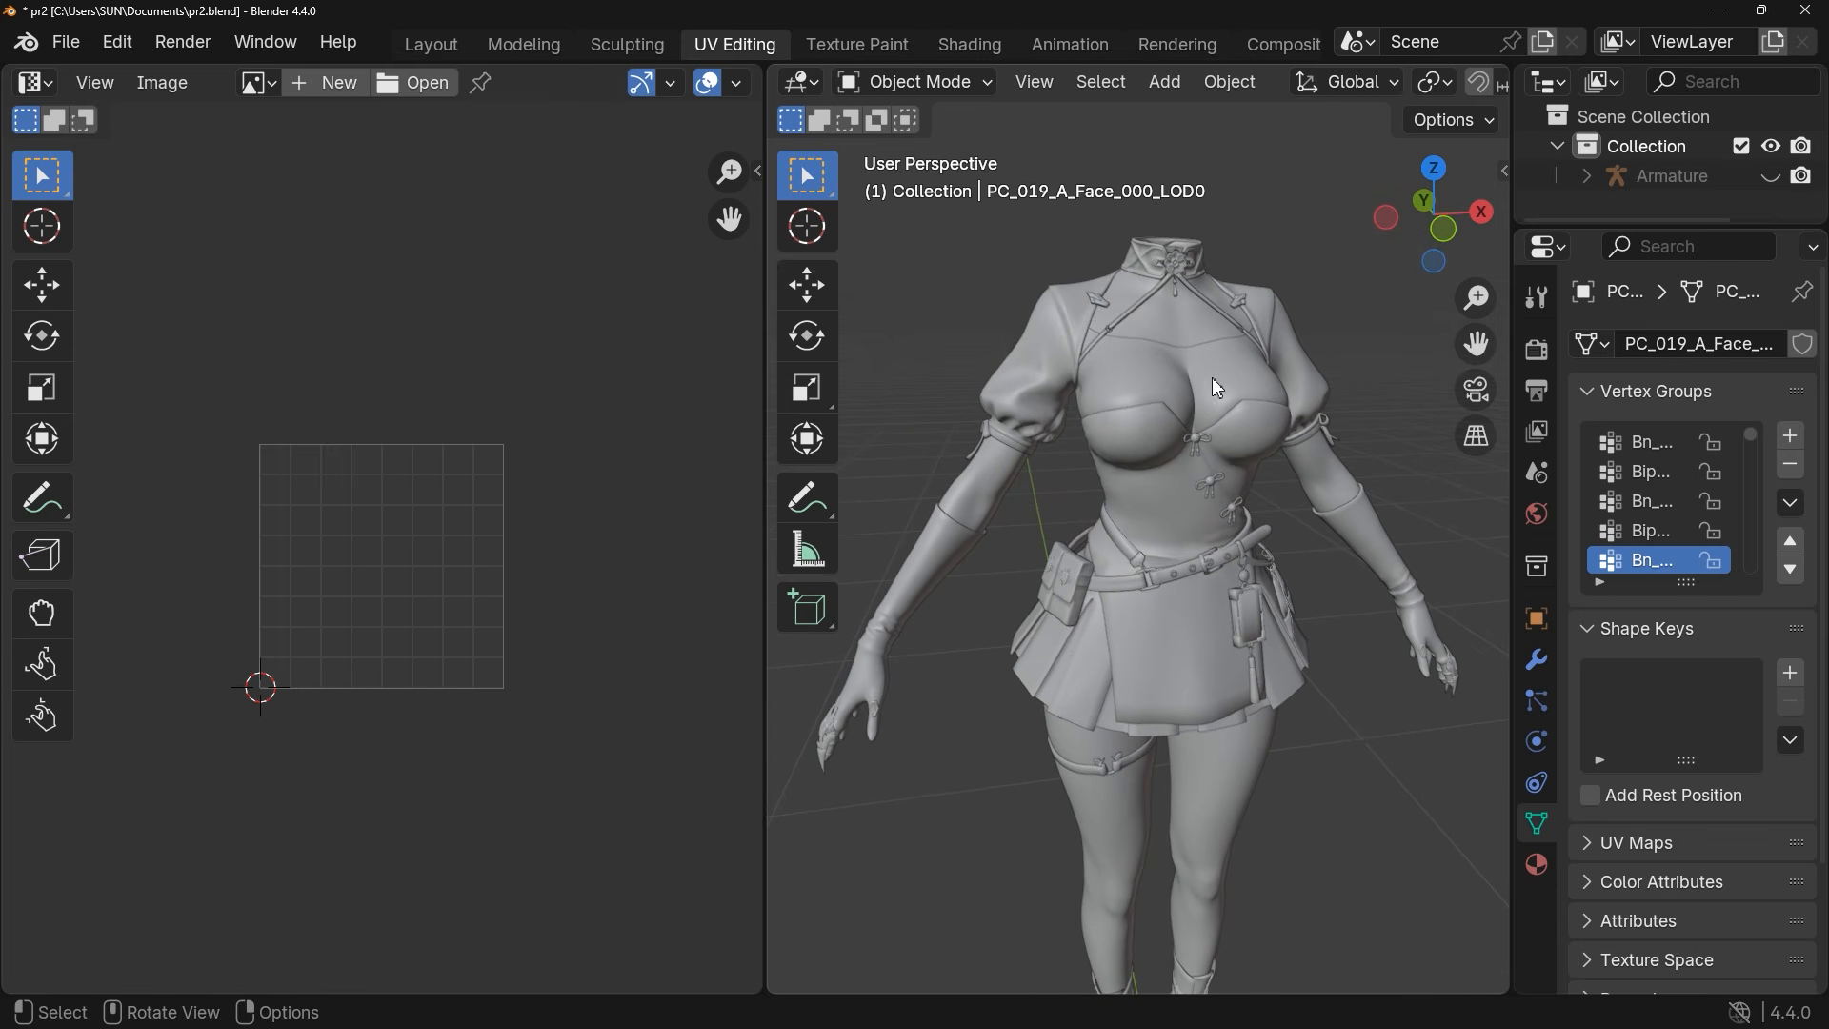
{"action": "left_click", "coordinate": [1143, 458]}
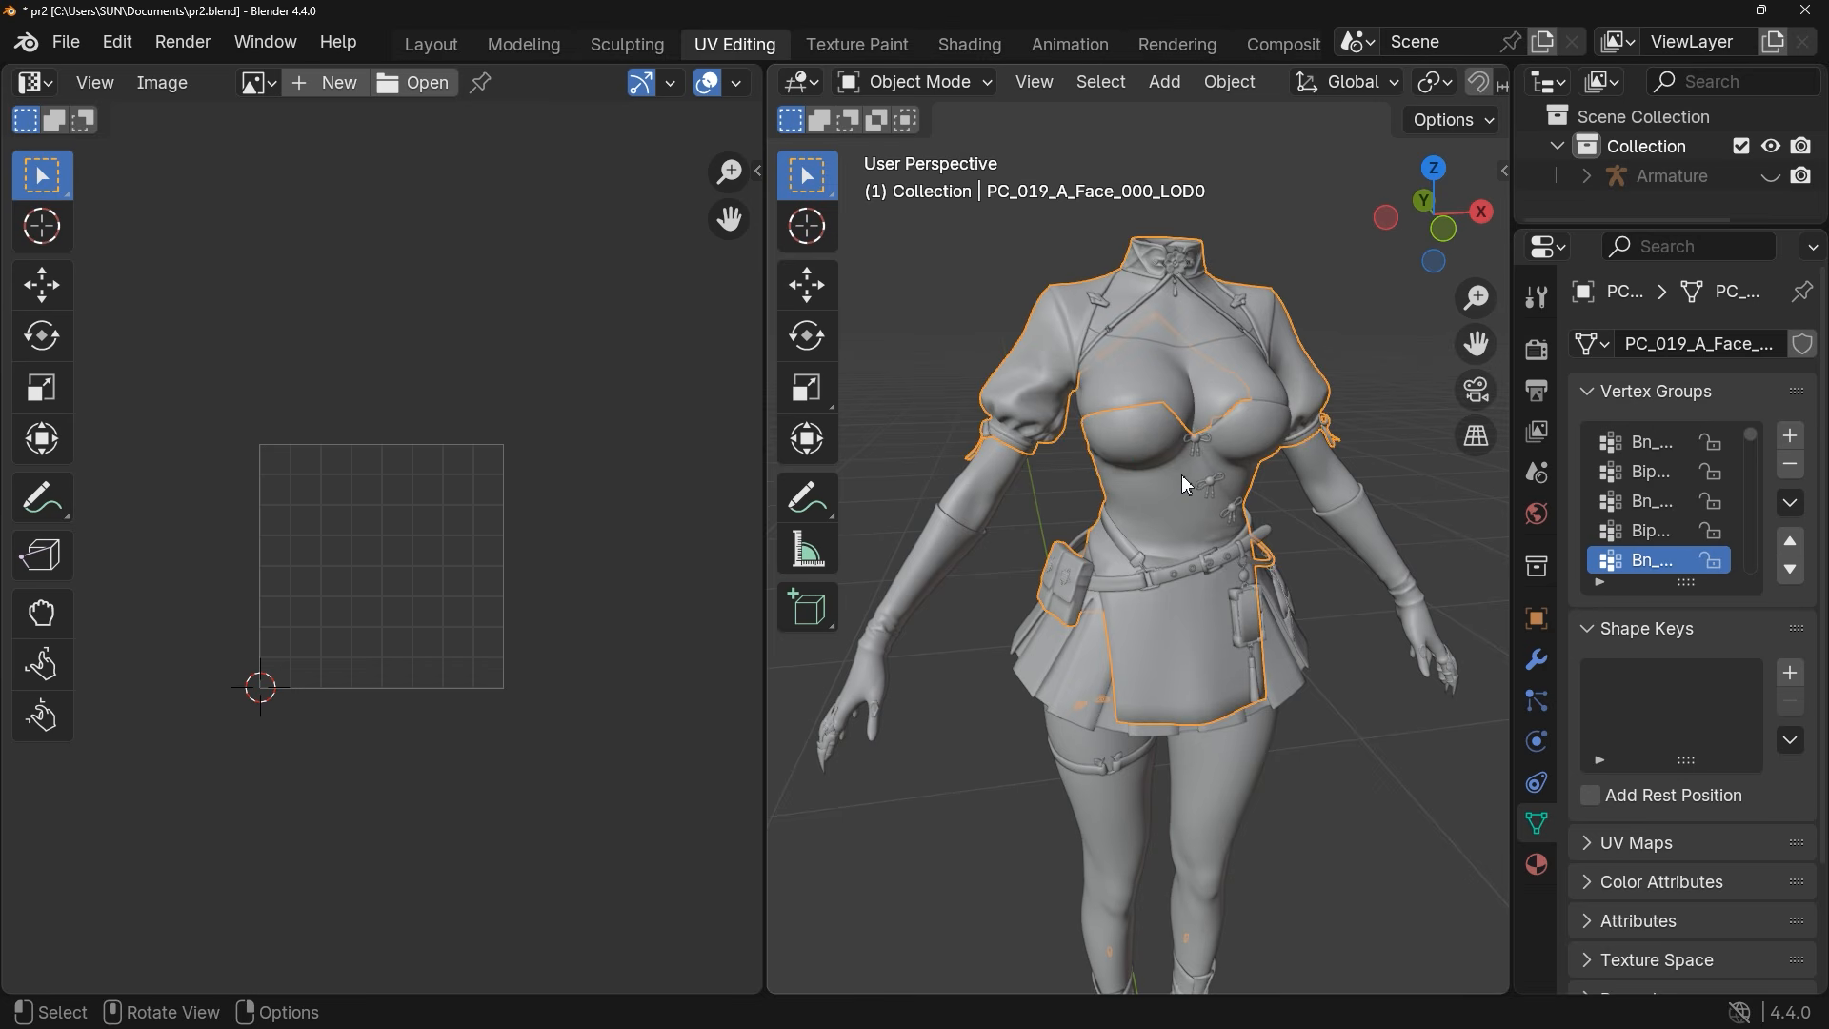
{"action": "left_click", "coordinate": [965, 86]}
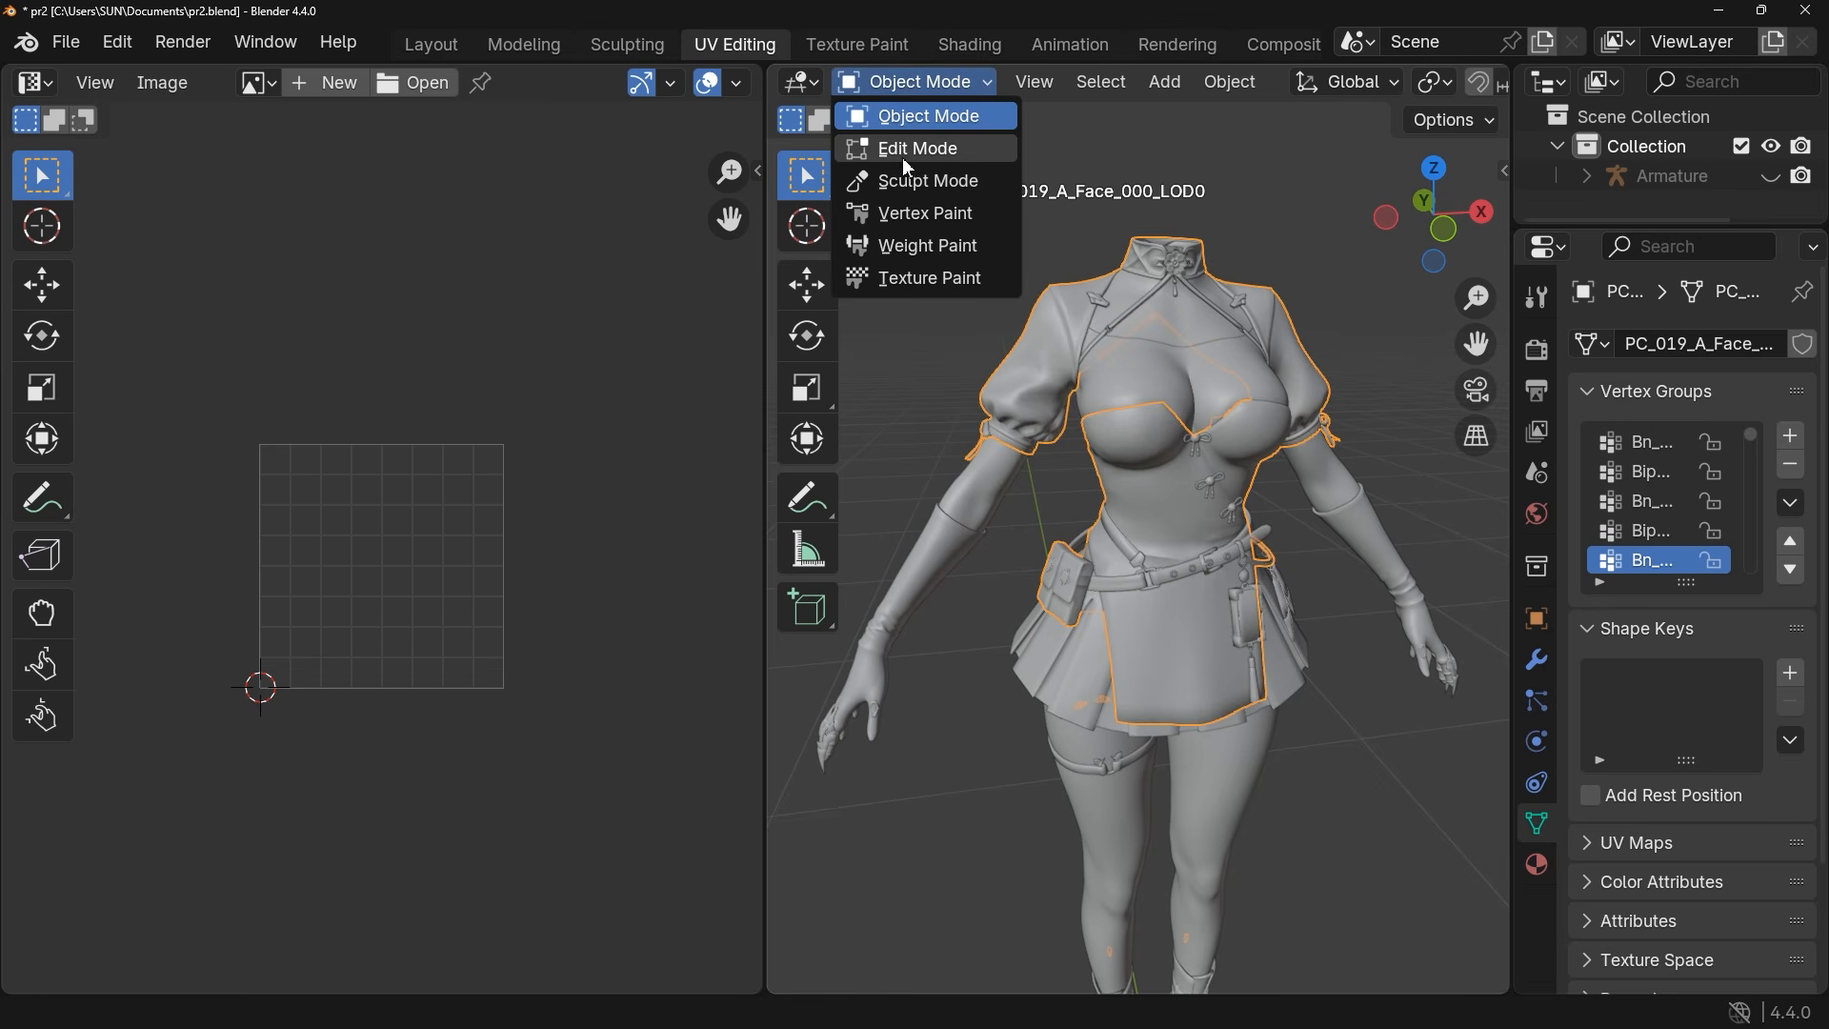
{"action": "left_click", "coordinate": [948, 151]}
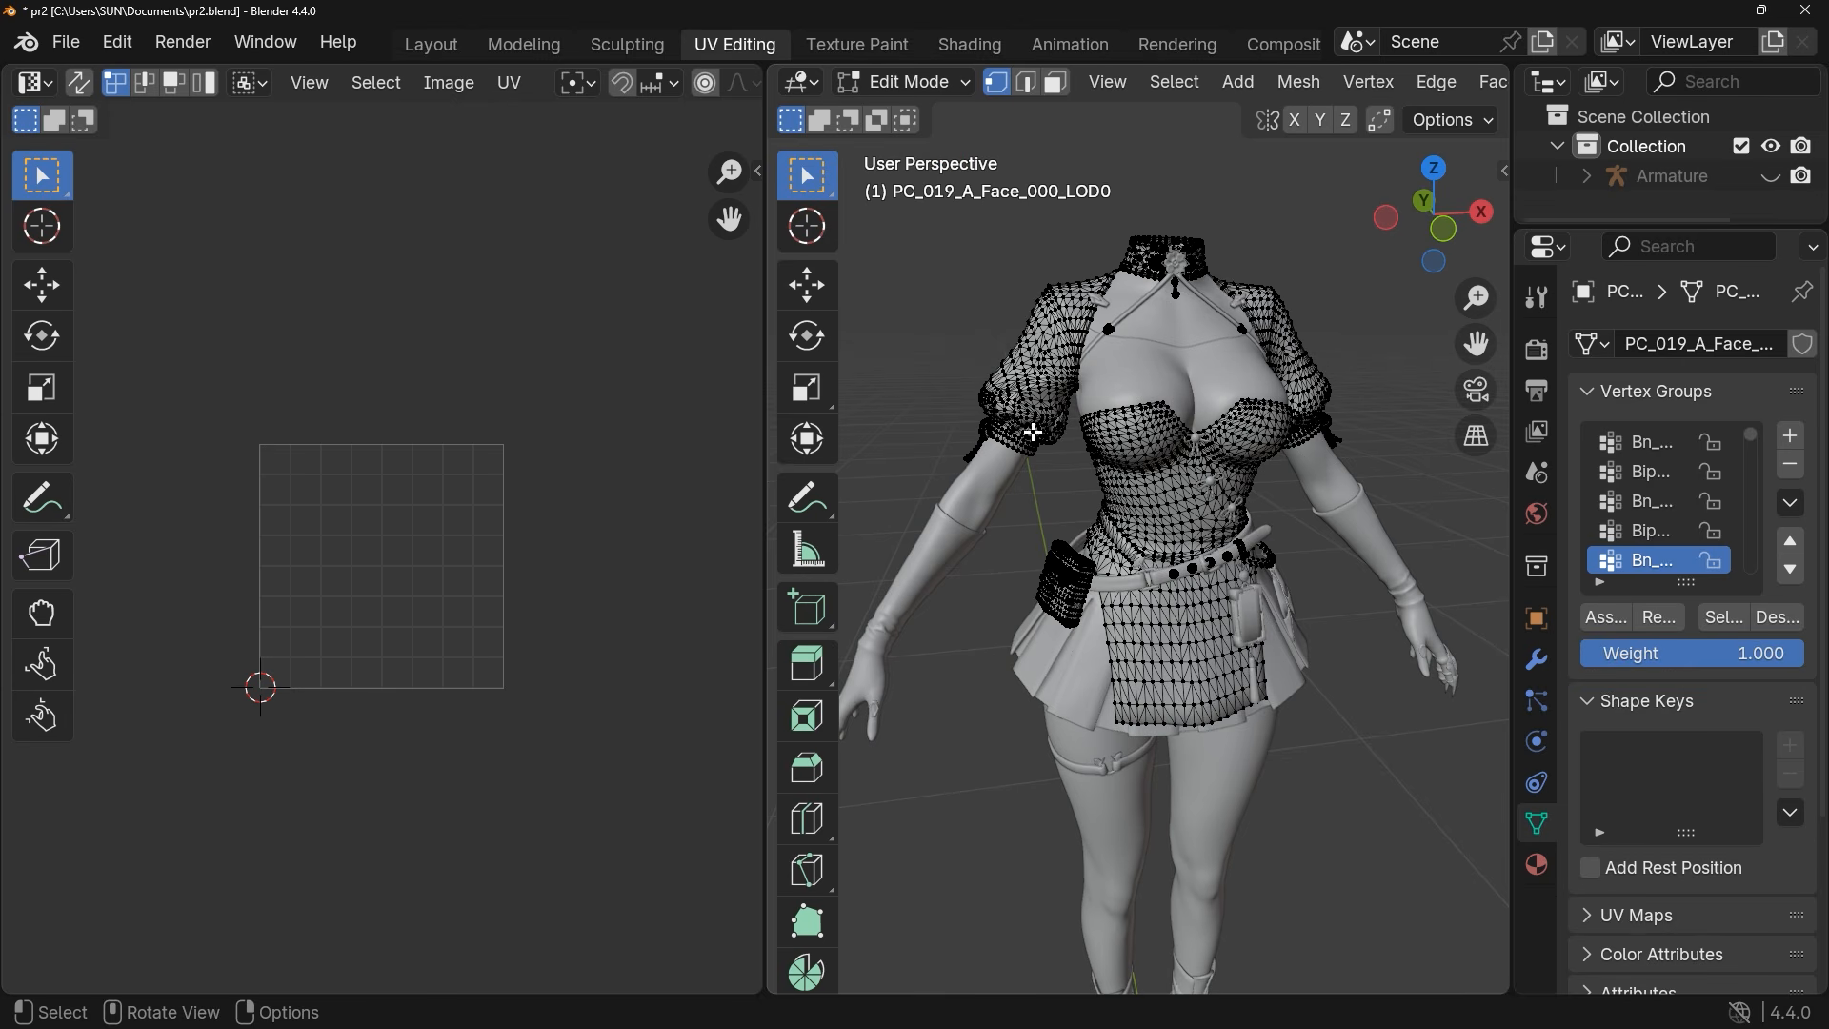
{"action": "key", "text": "a"}
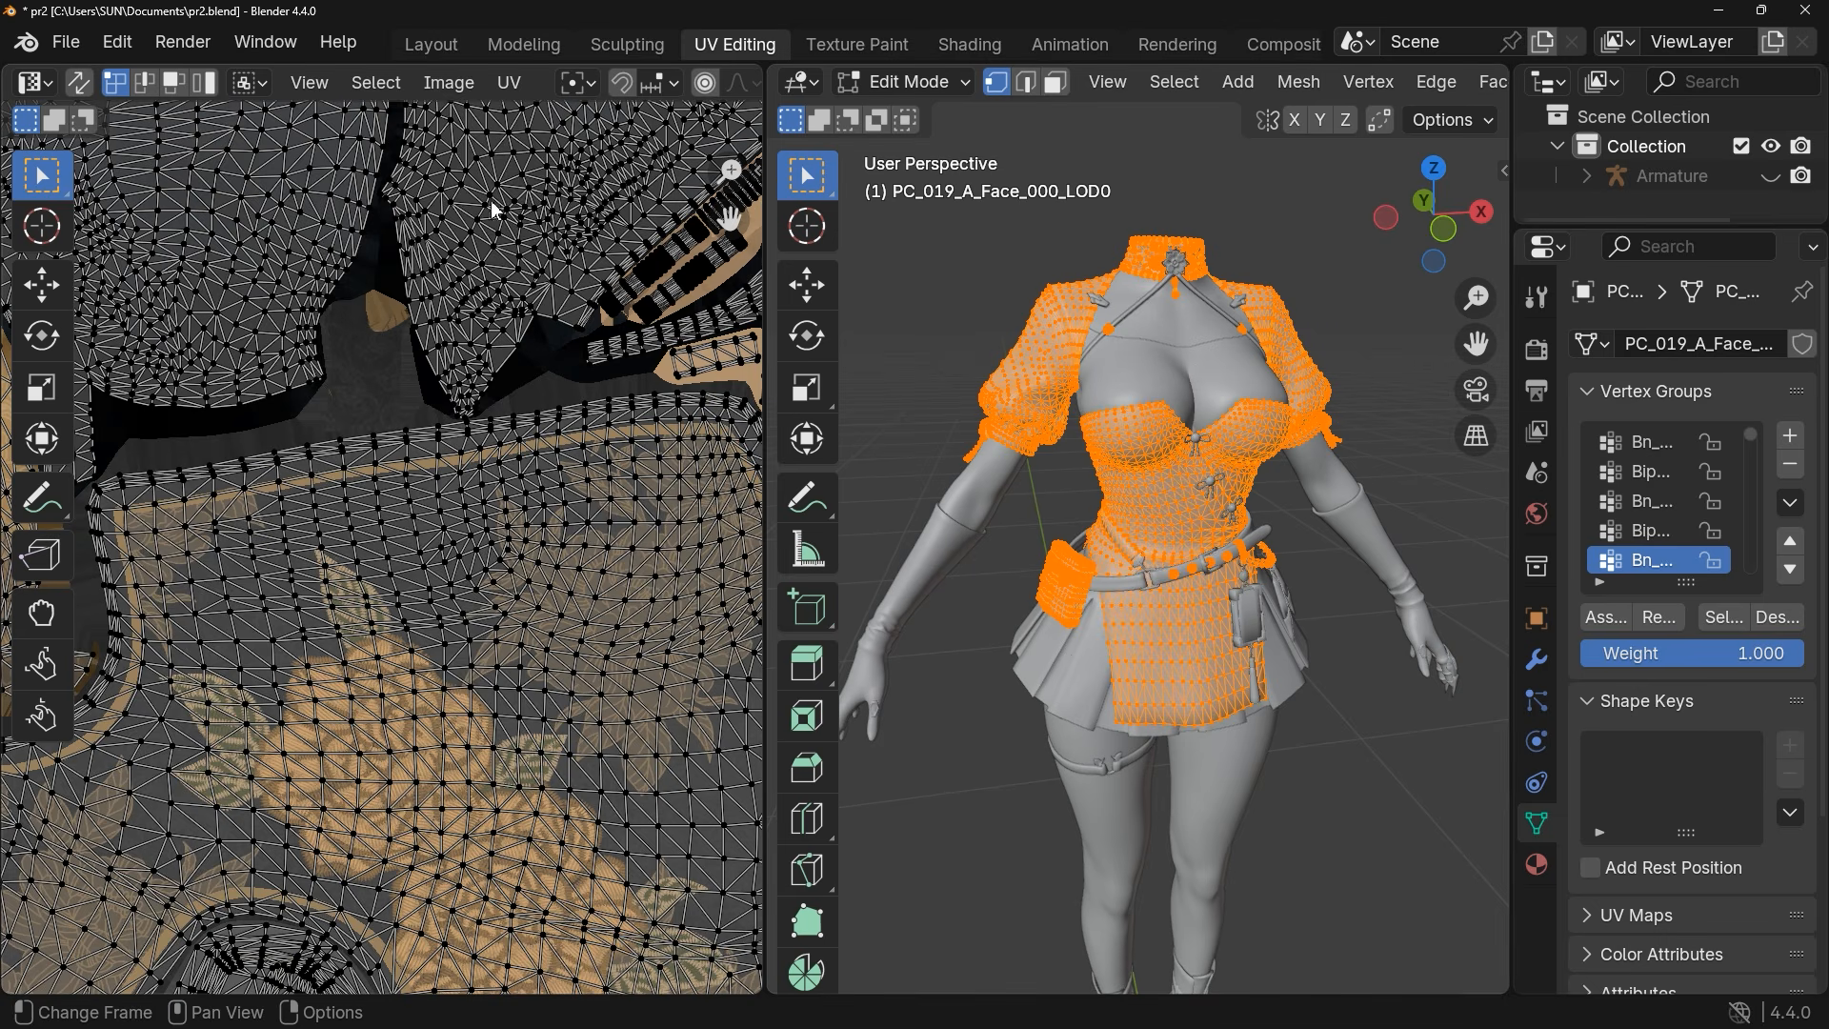
Examine how the dress mesh's UV islands lie over the texture by reselecting the geometry and box-selecting parts of the UV layout
{"action": "scroll", "coordinate": [377, 414], "scroll_direction": "down", "scroll_amount": 1}
{"action": "scroll", "coordinate": [376, 410], "scroll_direction": "down", "scroll_amount": 3}
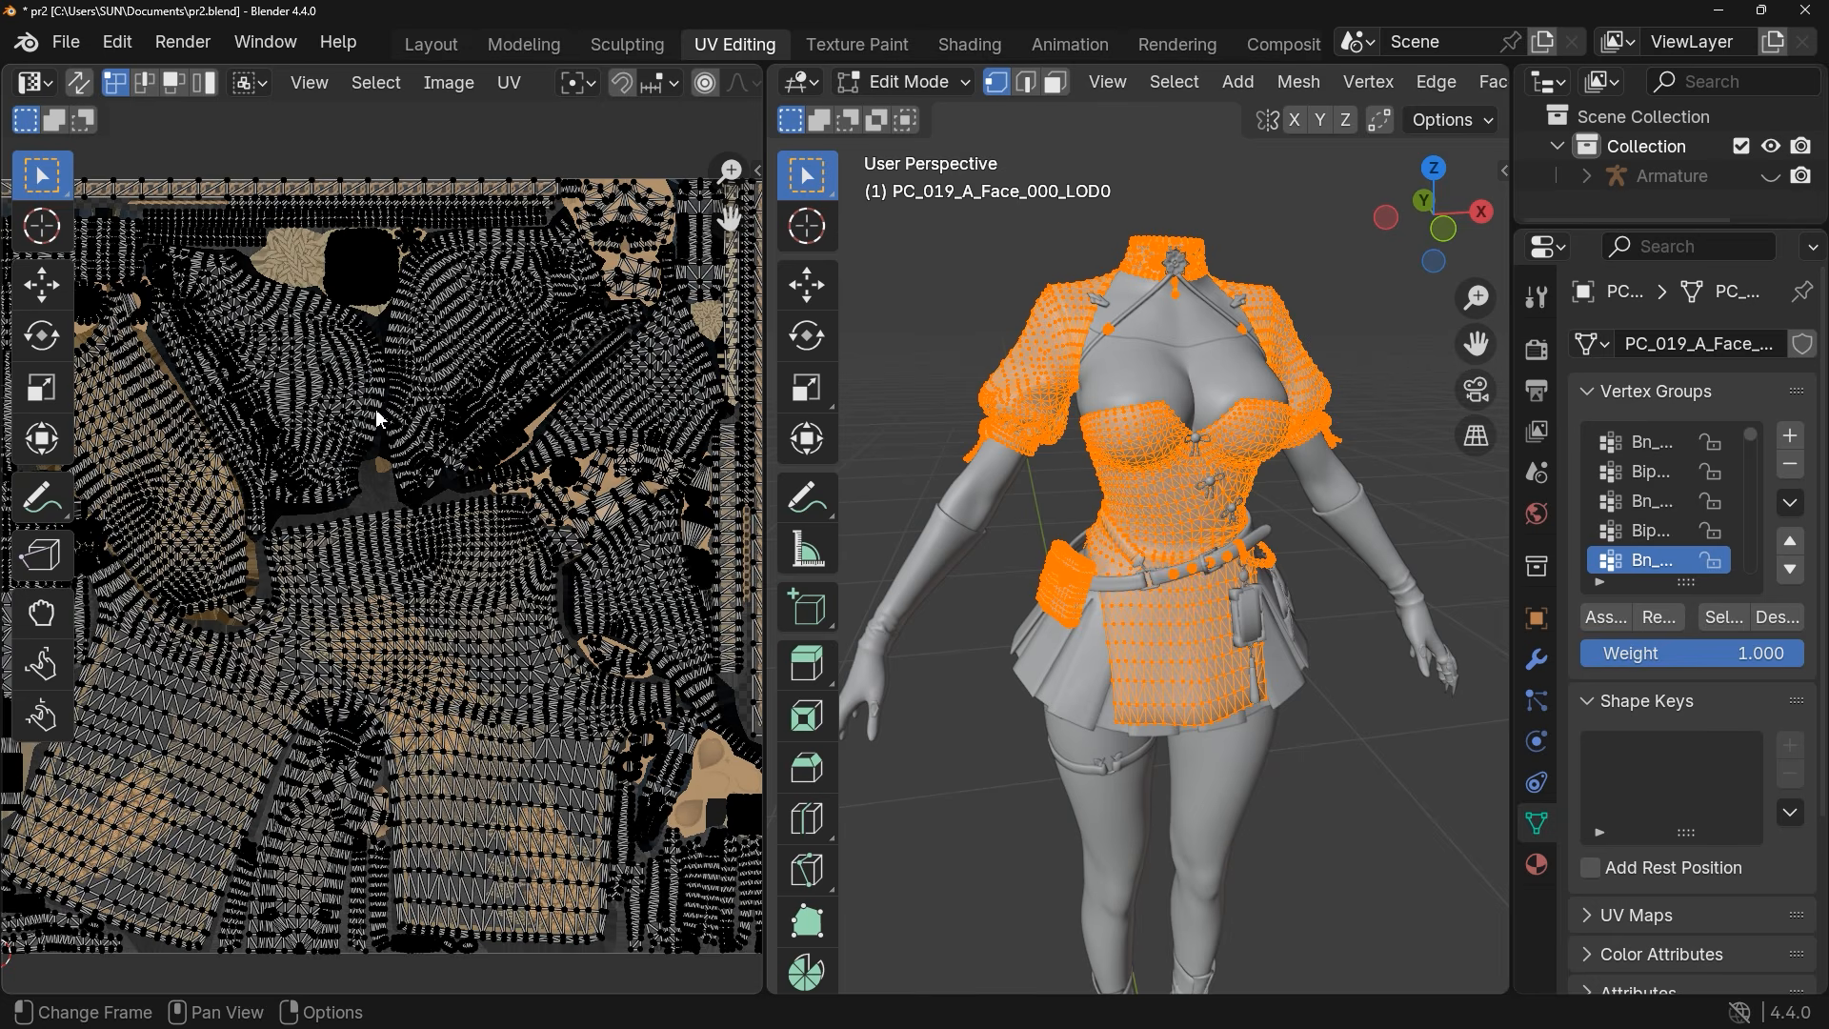
{"action": "scroll", "coordinate": [378, 419], "scroll_direction": "down", "scroll_amount": 3}
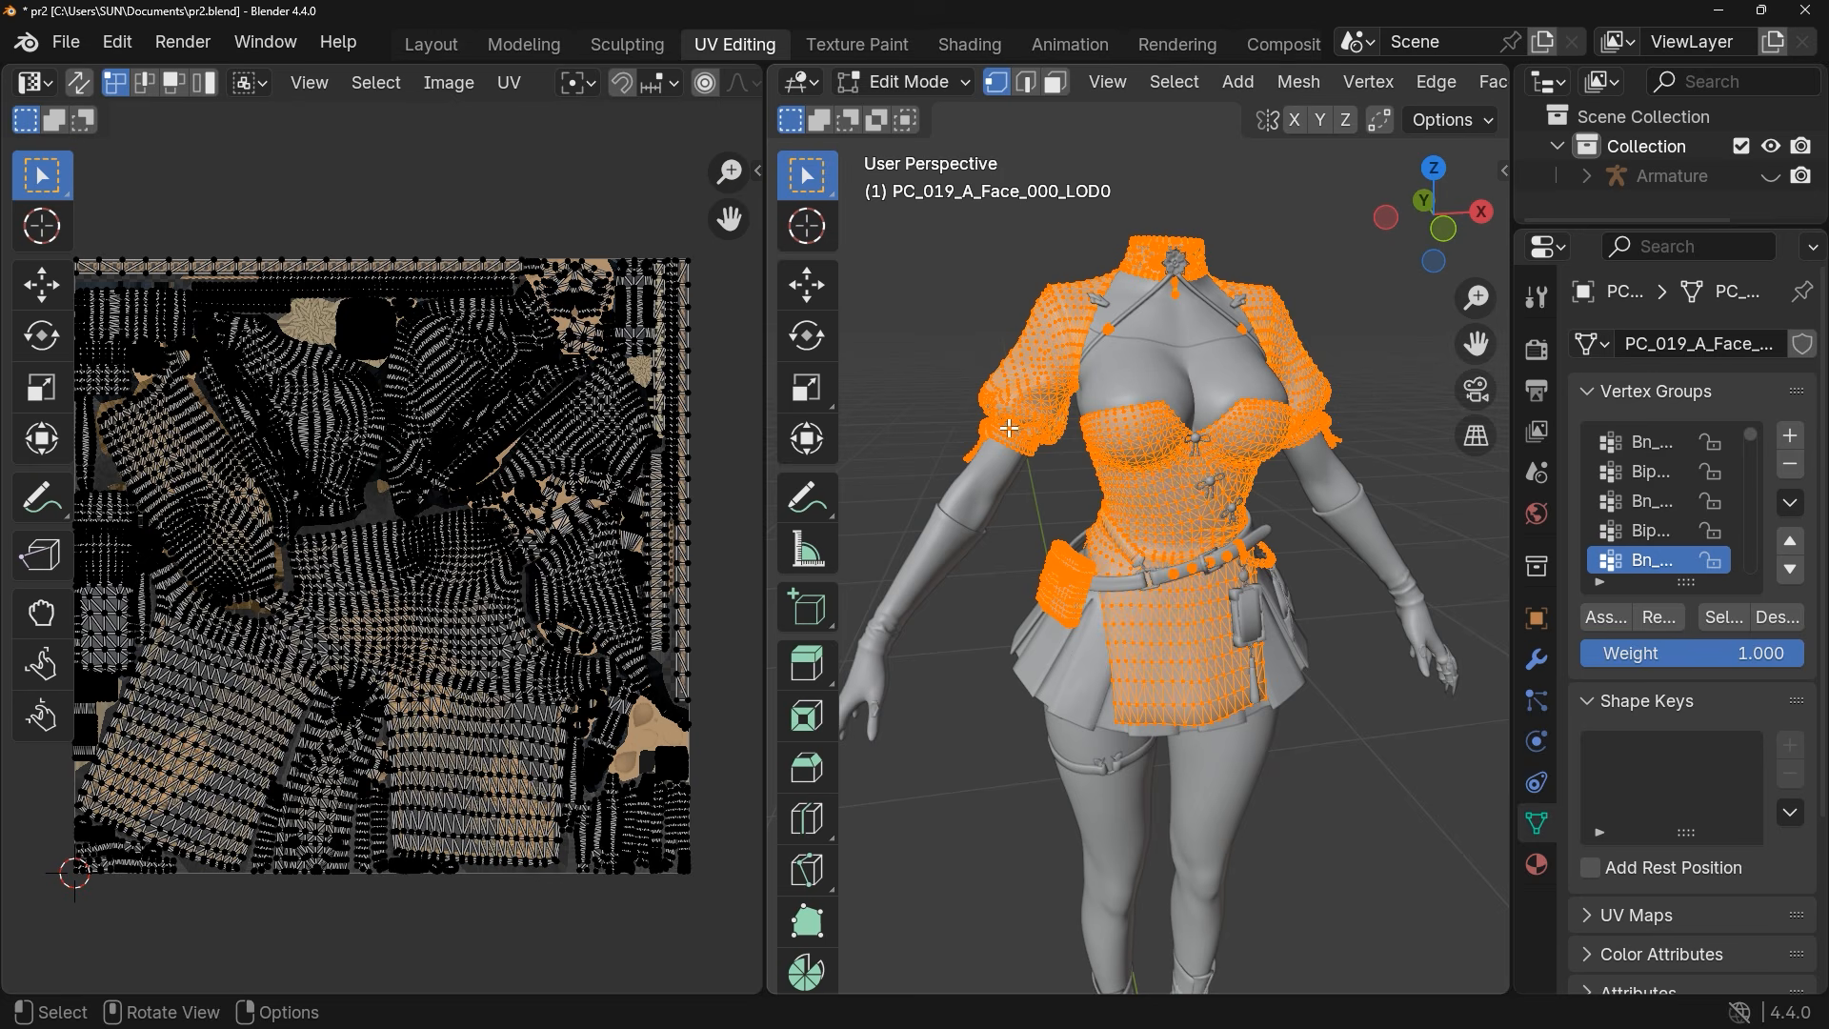
{"action": "left_click", "coordinate": [947, 326]}
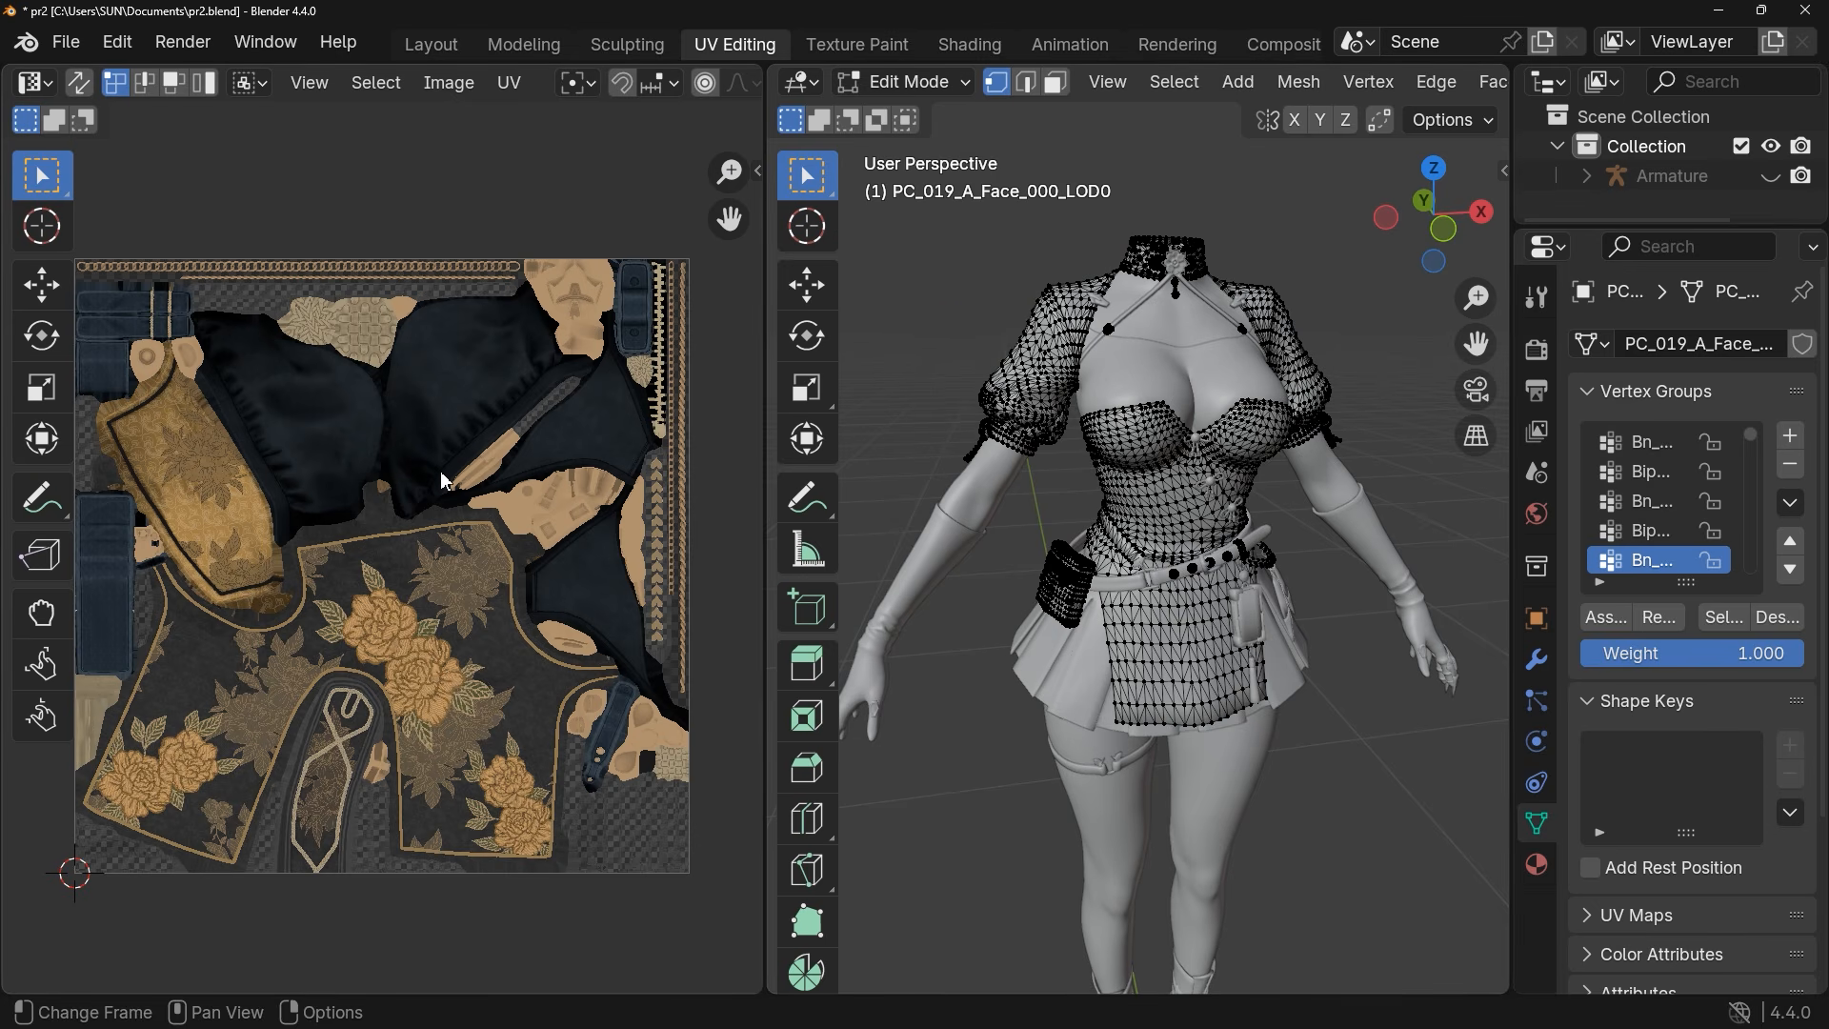
{"action": "key", "text": "a"}
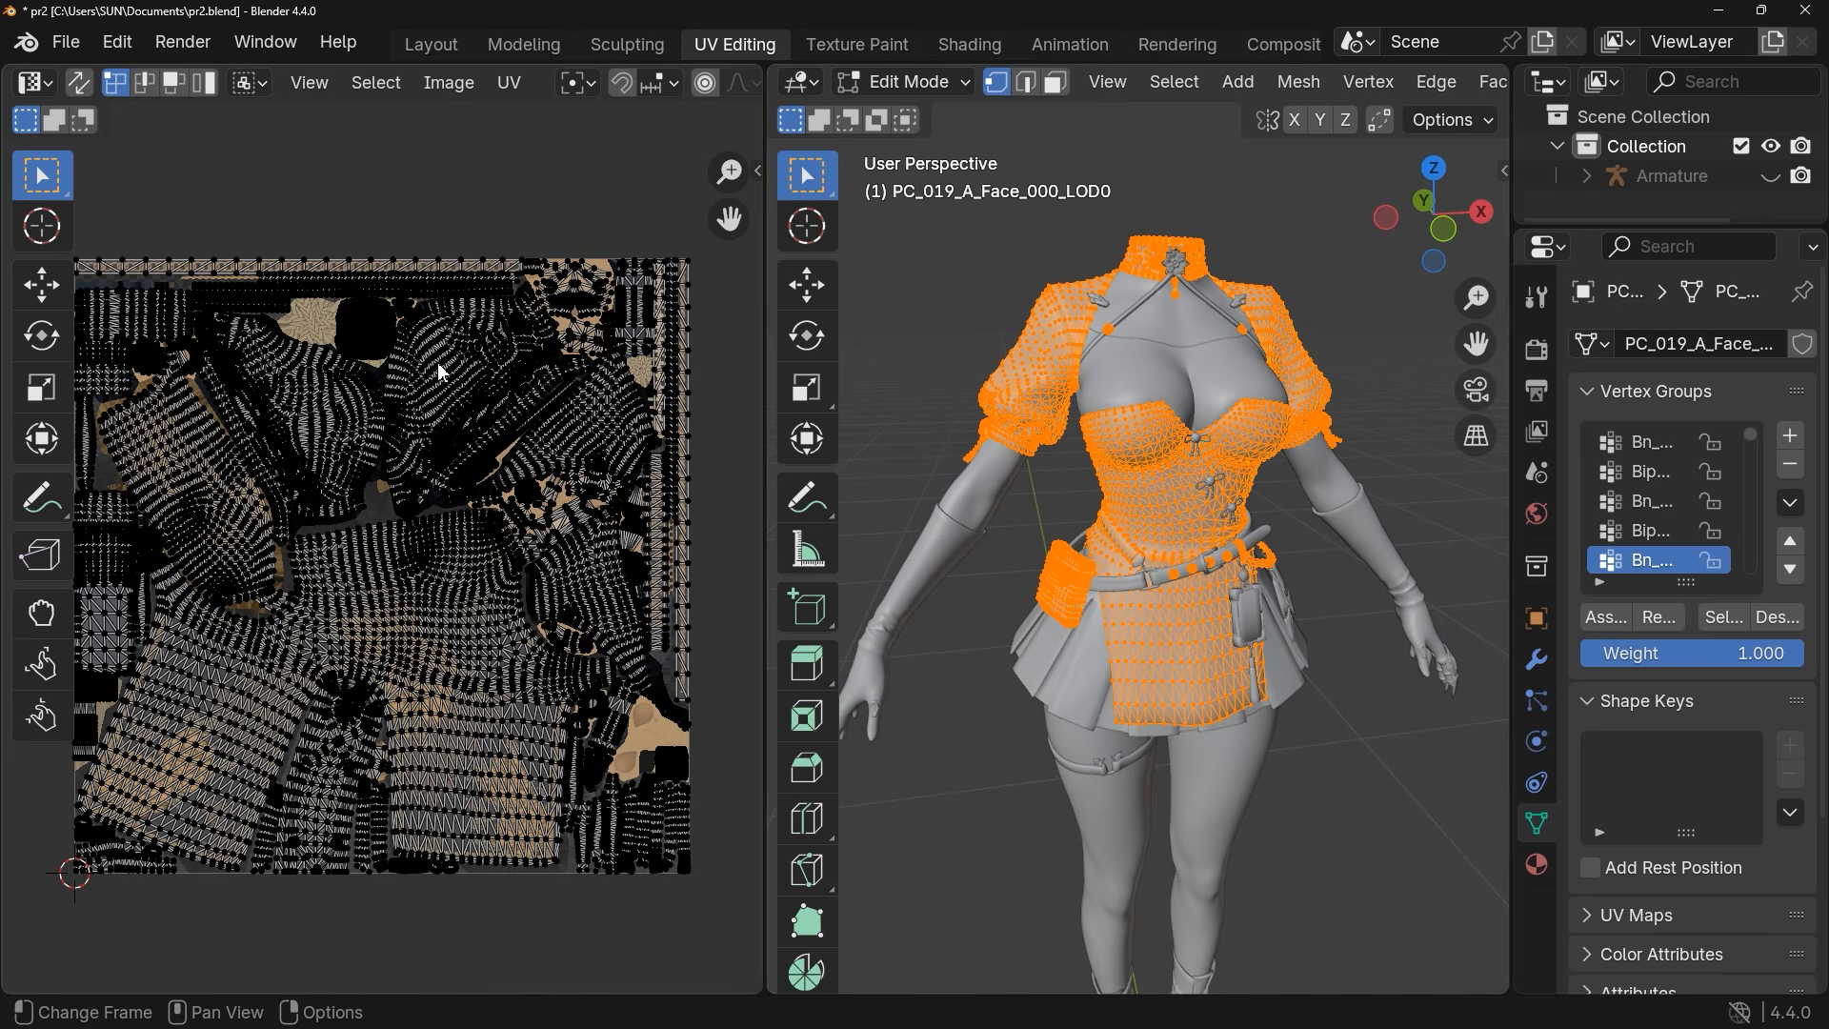
{"action": "left_click_drag", "start_coordinate": [368, 339], "coordinate": [471, 453]}
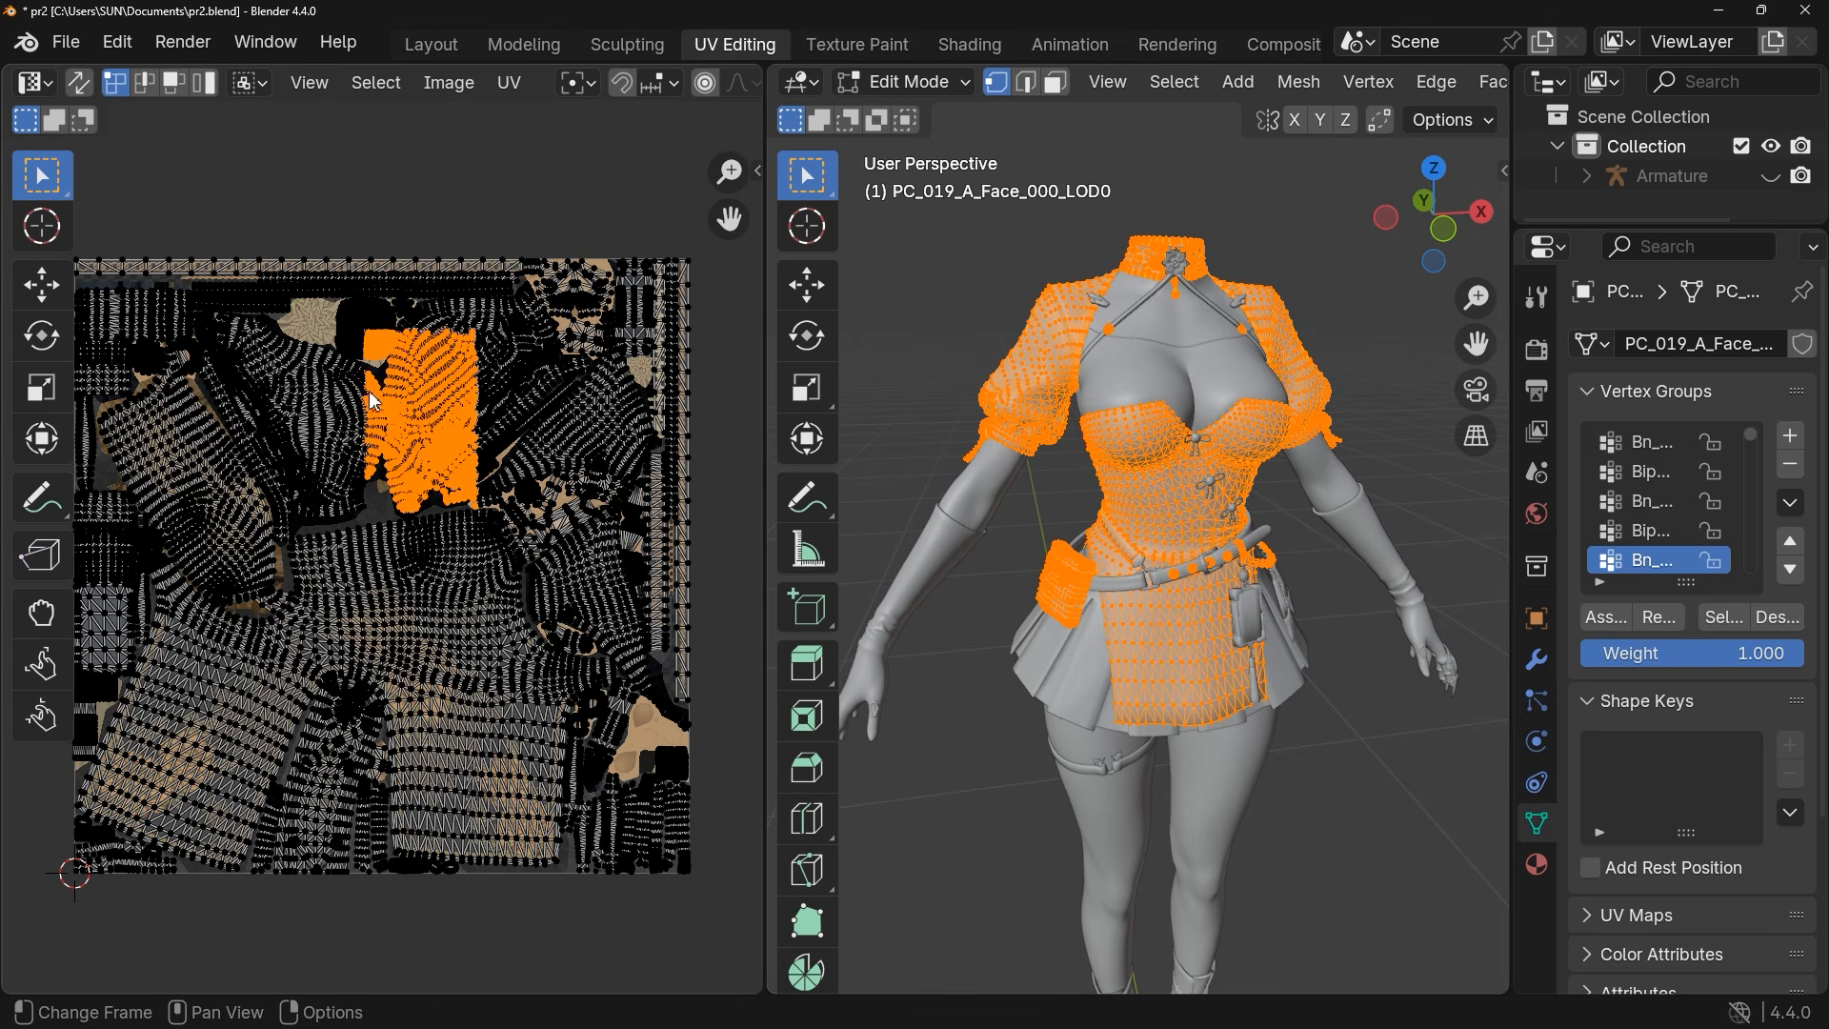
{"action": "left_click_drag", "start_coordinate": [502, 209], "coordinate": [139, 627]}
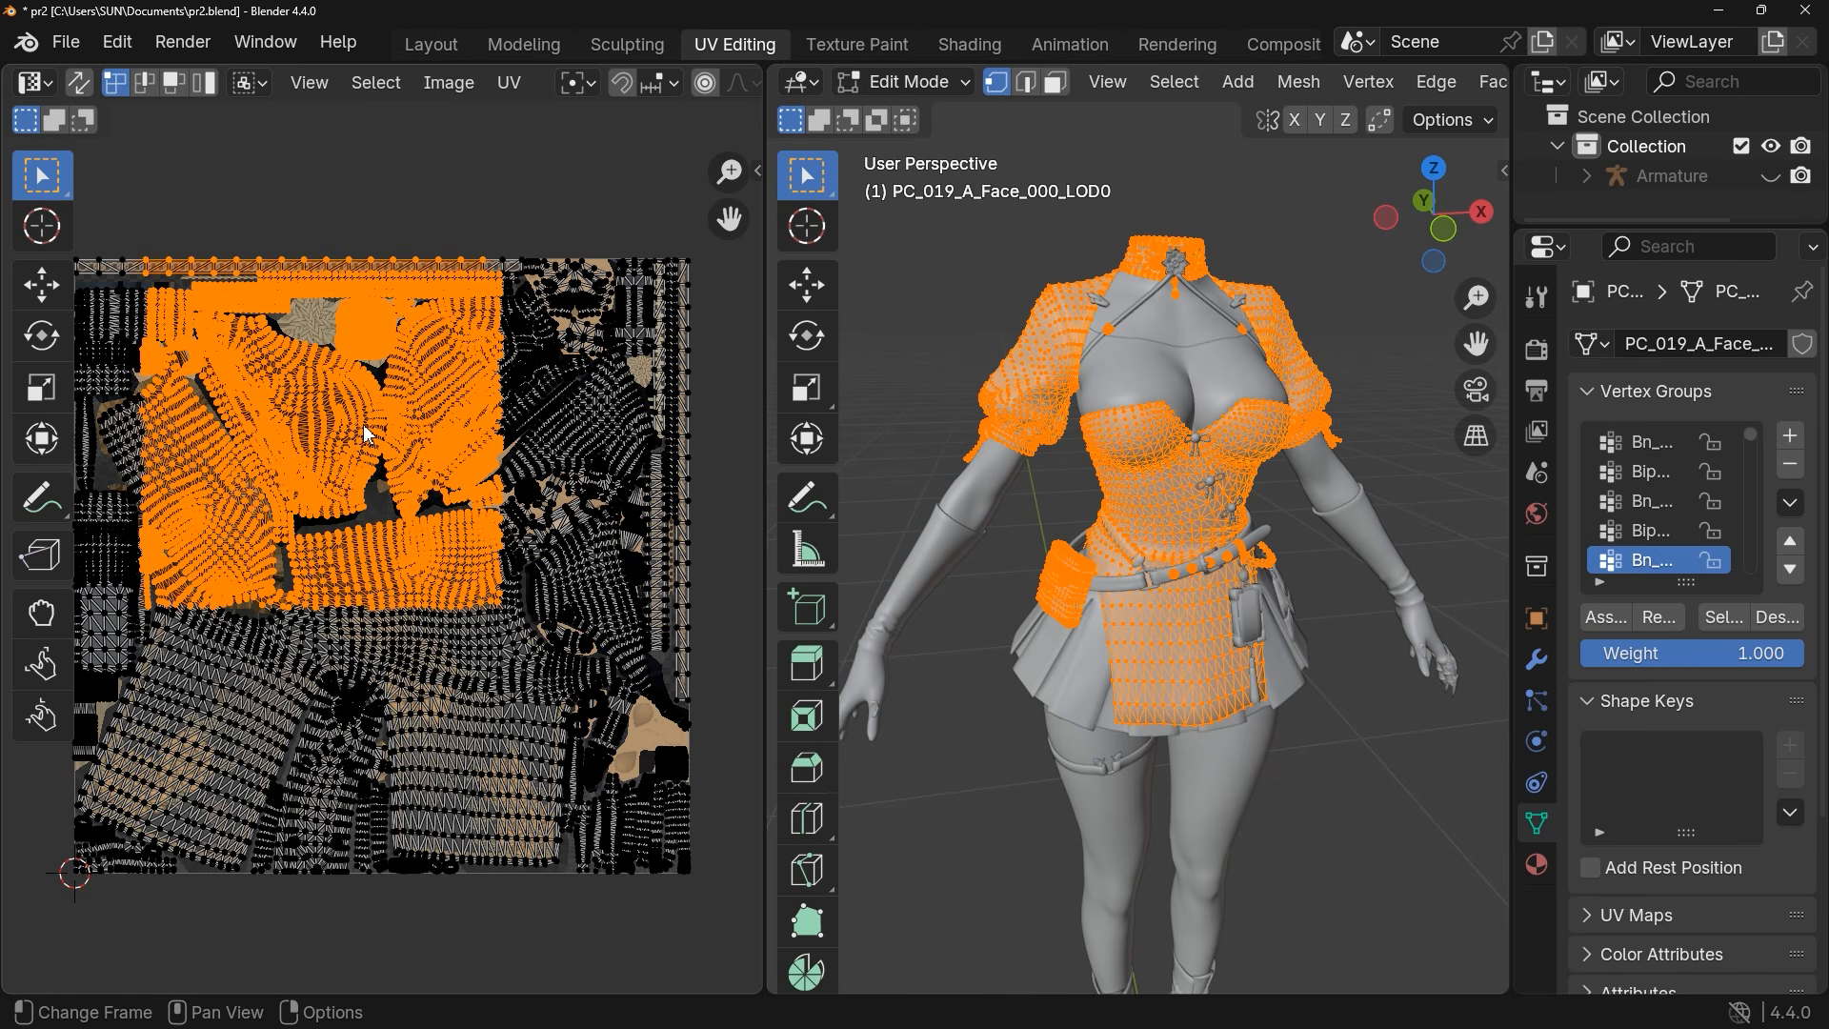
{"action": "scroll", "coordinate": [1161, 472], "scroll_direction": "up", "scroll_amount": 5}
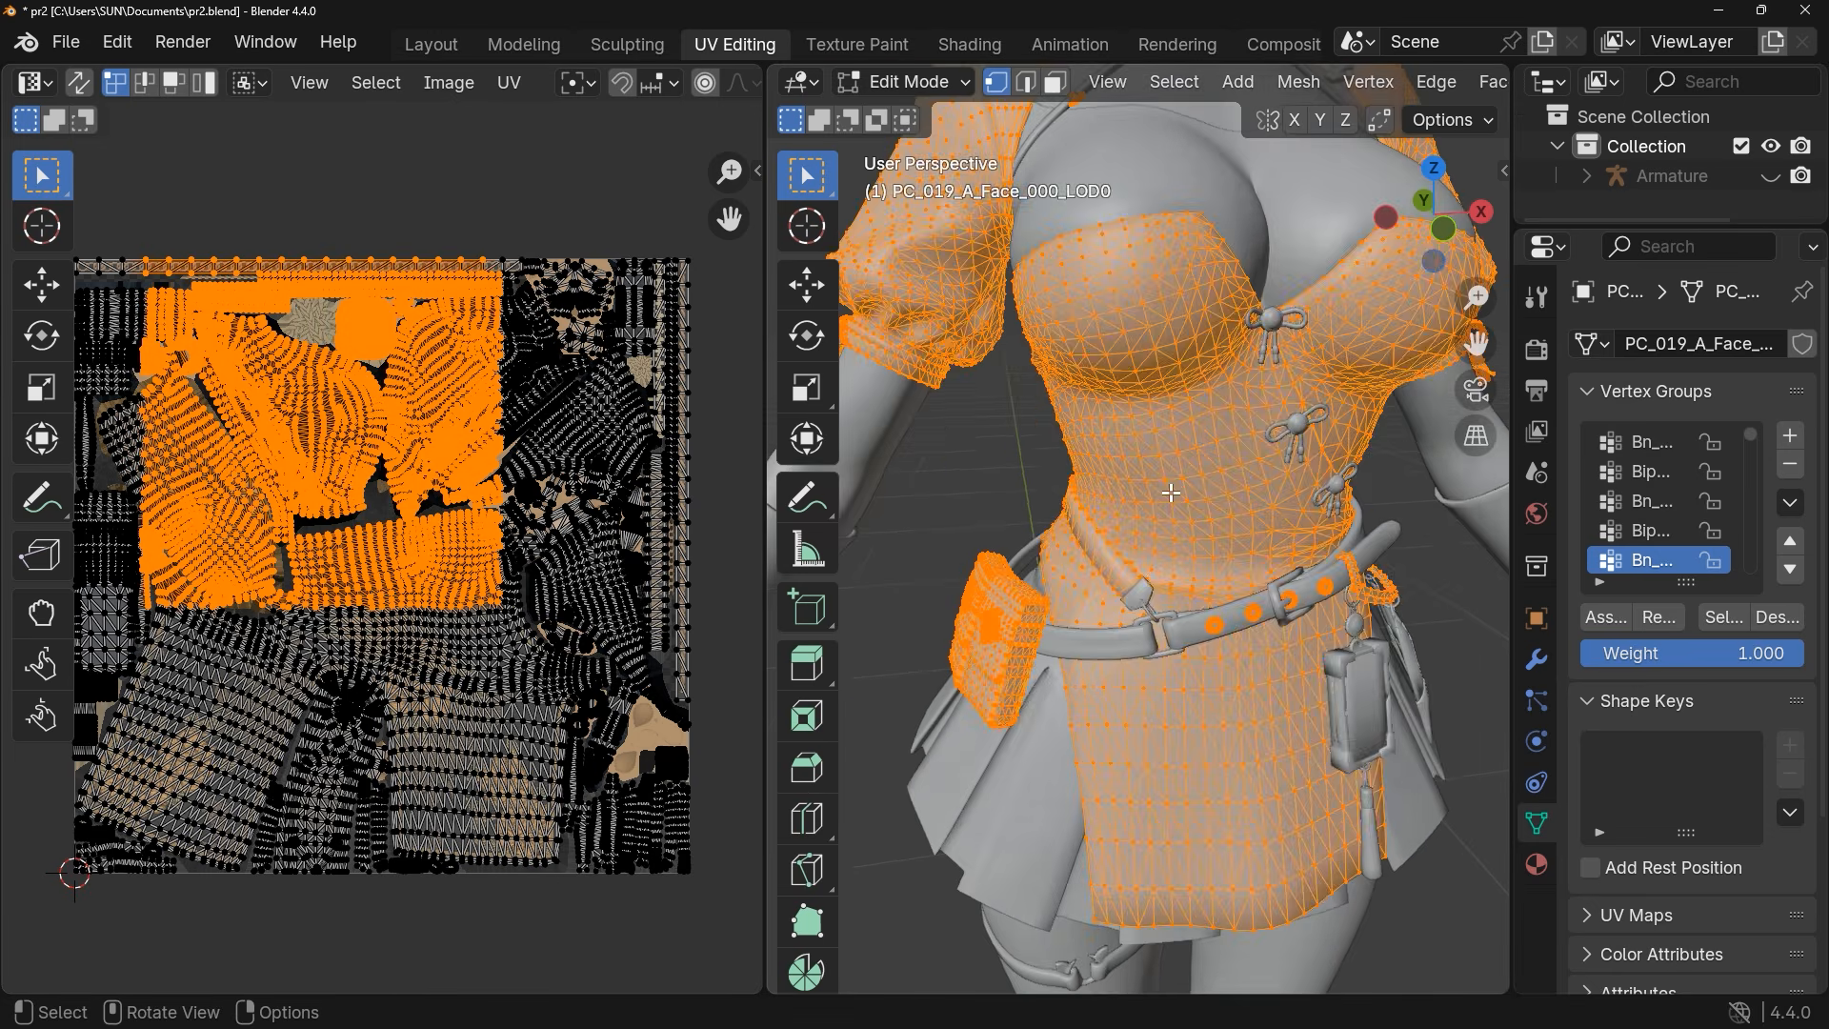
{"action": "scroll", "coordinate": [1172, 492], "scroll_direction": "down", "scroll_amount": 5}
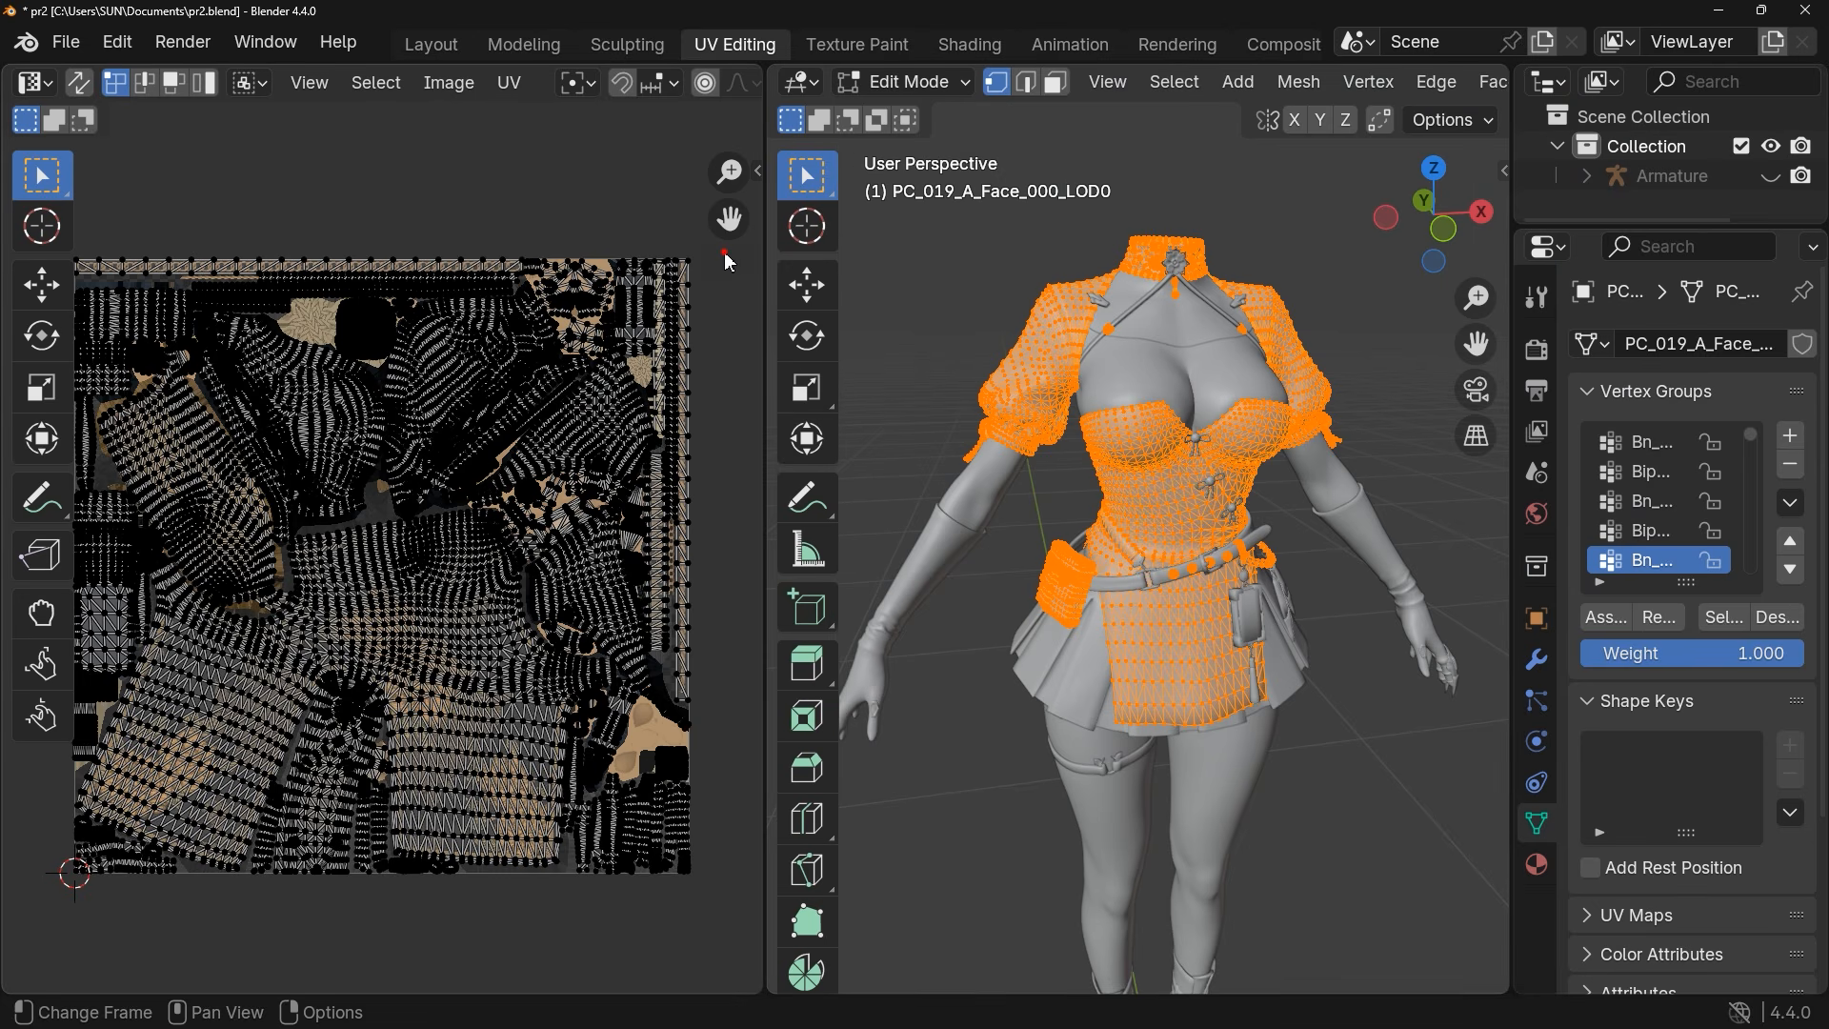
Select all of the dress mesh's UVs and try moving them sideways and vertically off their original place on the texture
{"action": "left_click_drag", "start_coordinate": [730, 261], "coordinate": [59, 906]}
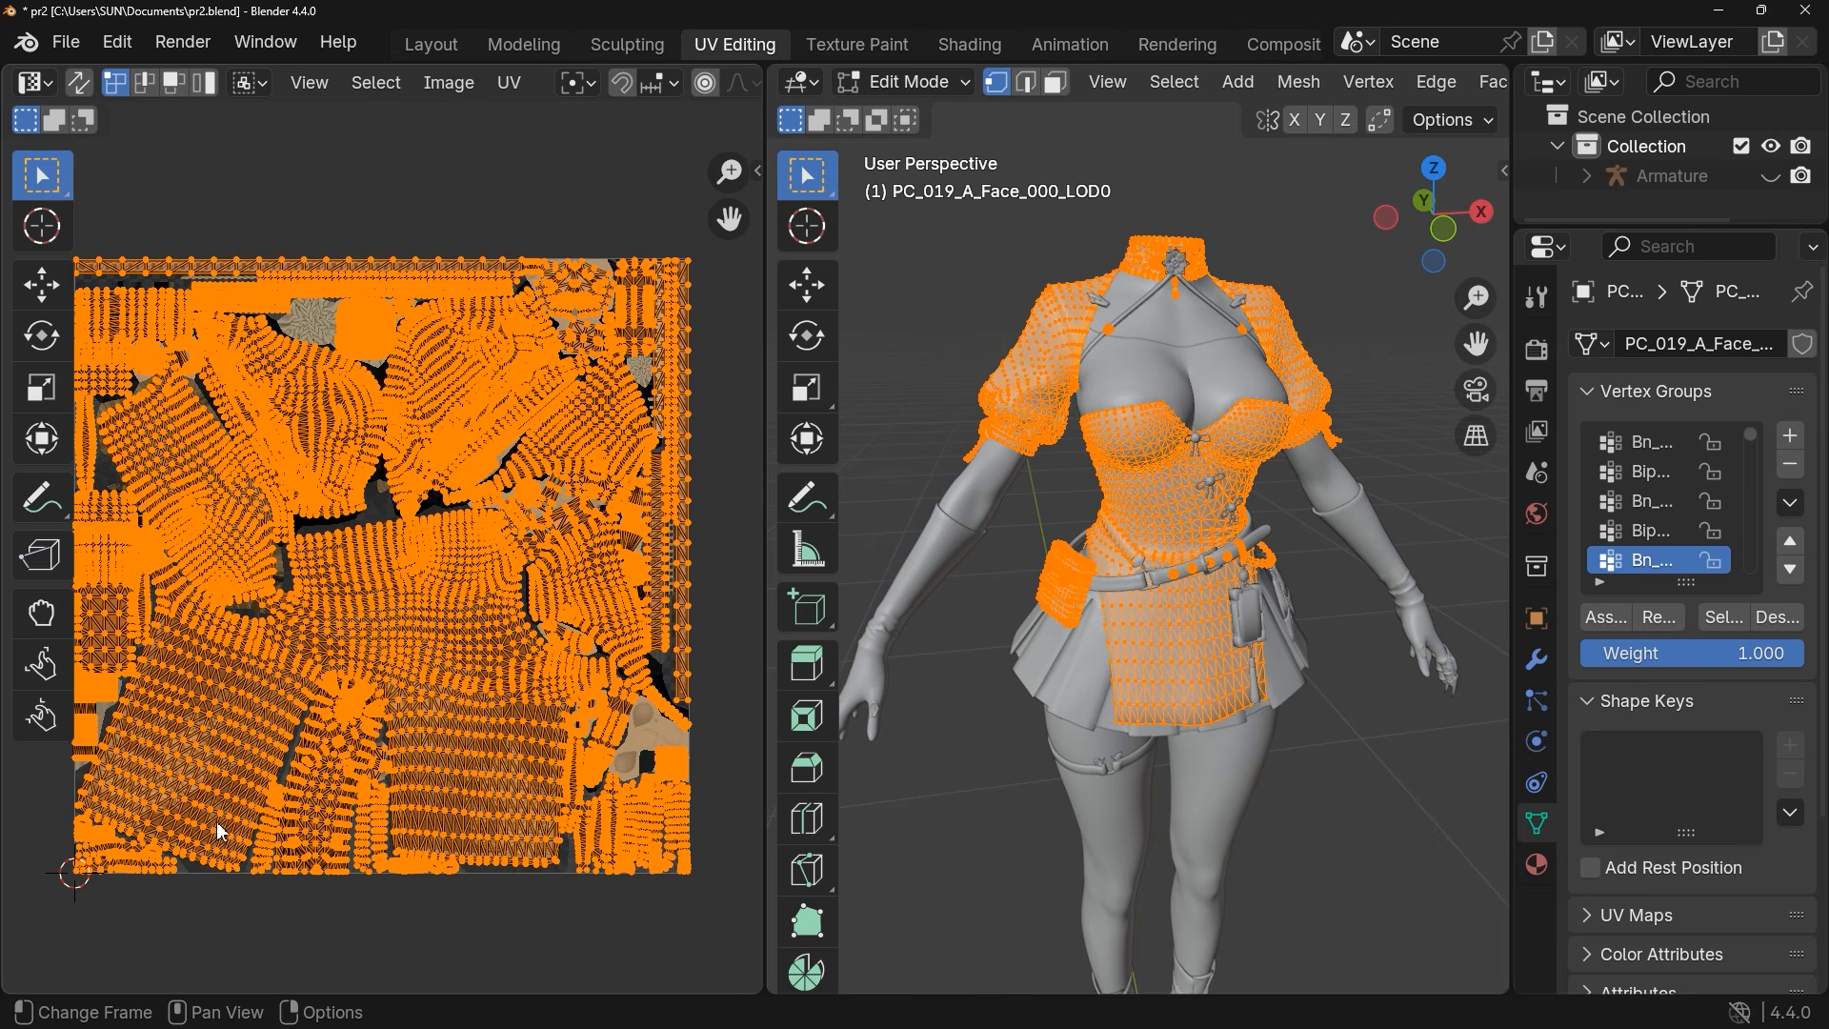
{"action": "left_click", "coordinate": [49, 287]}
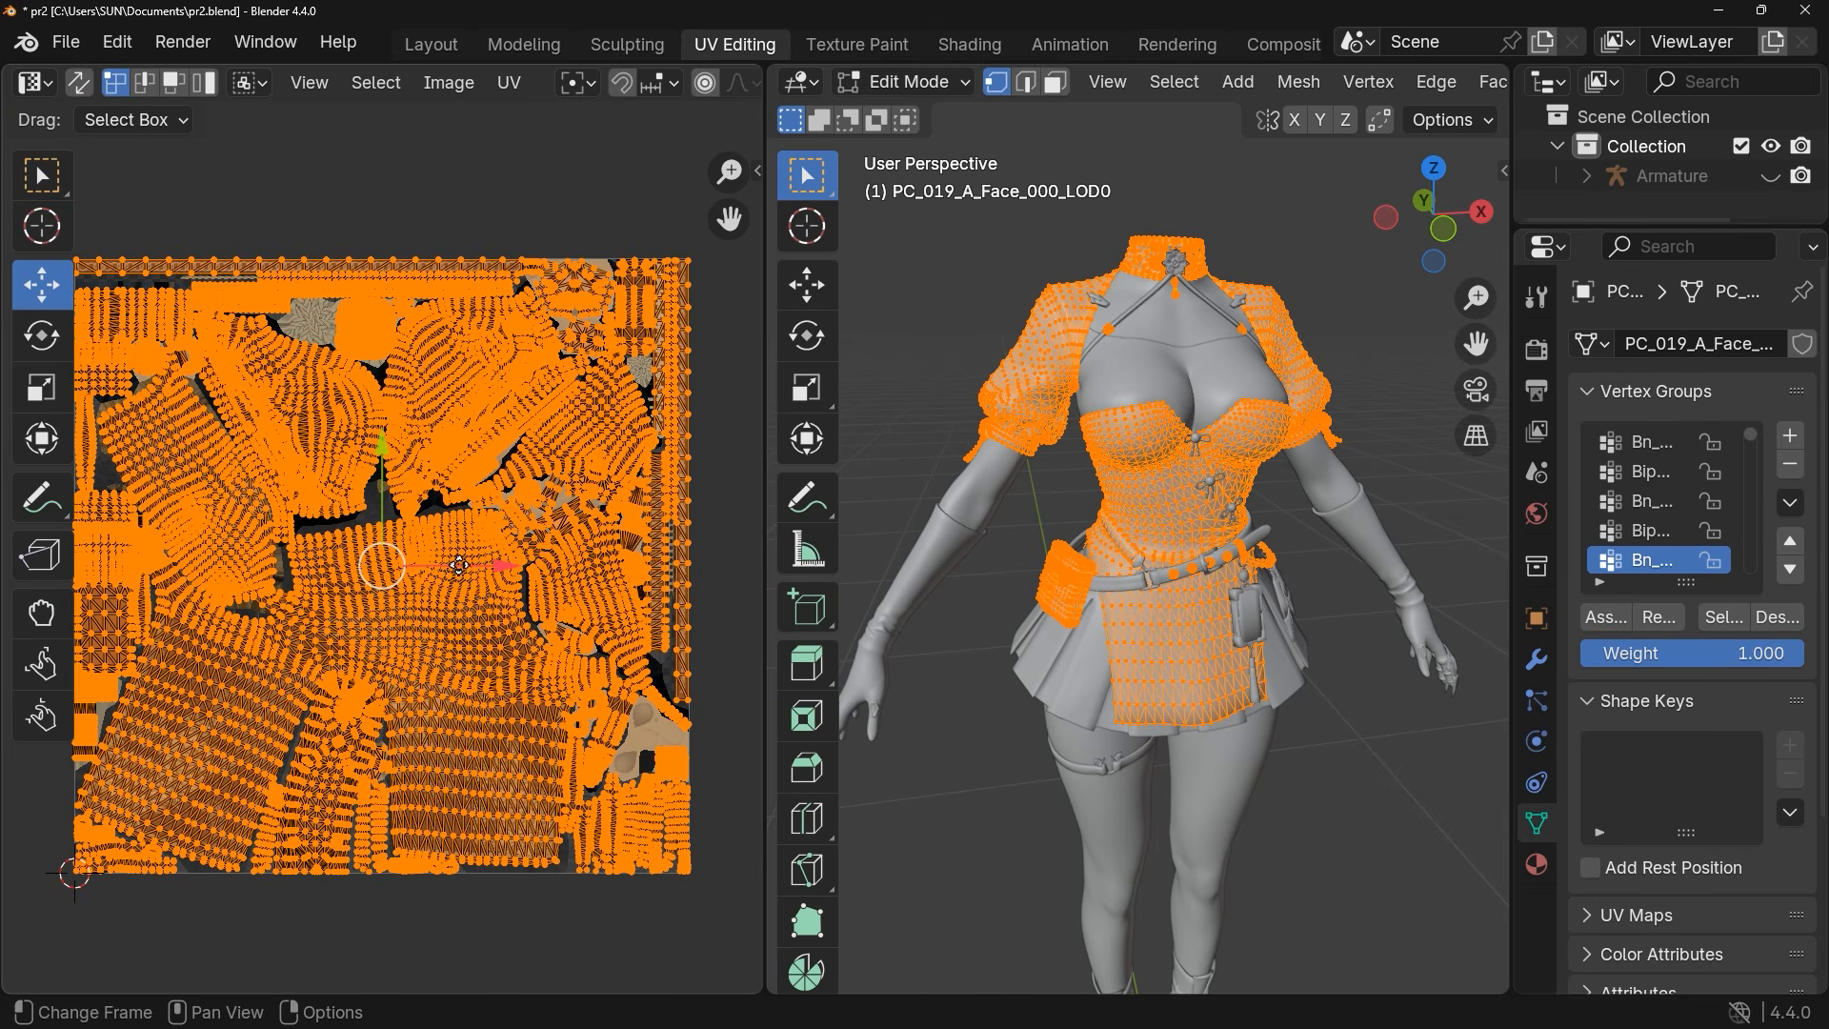
{"action": "key", "text": "g"}
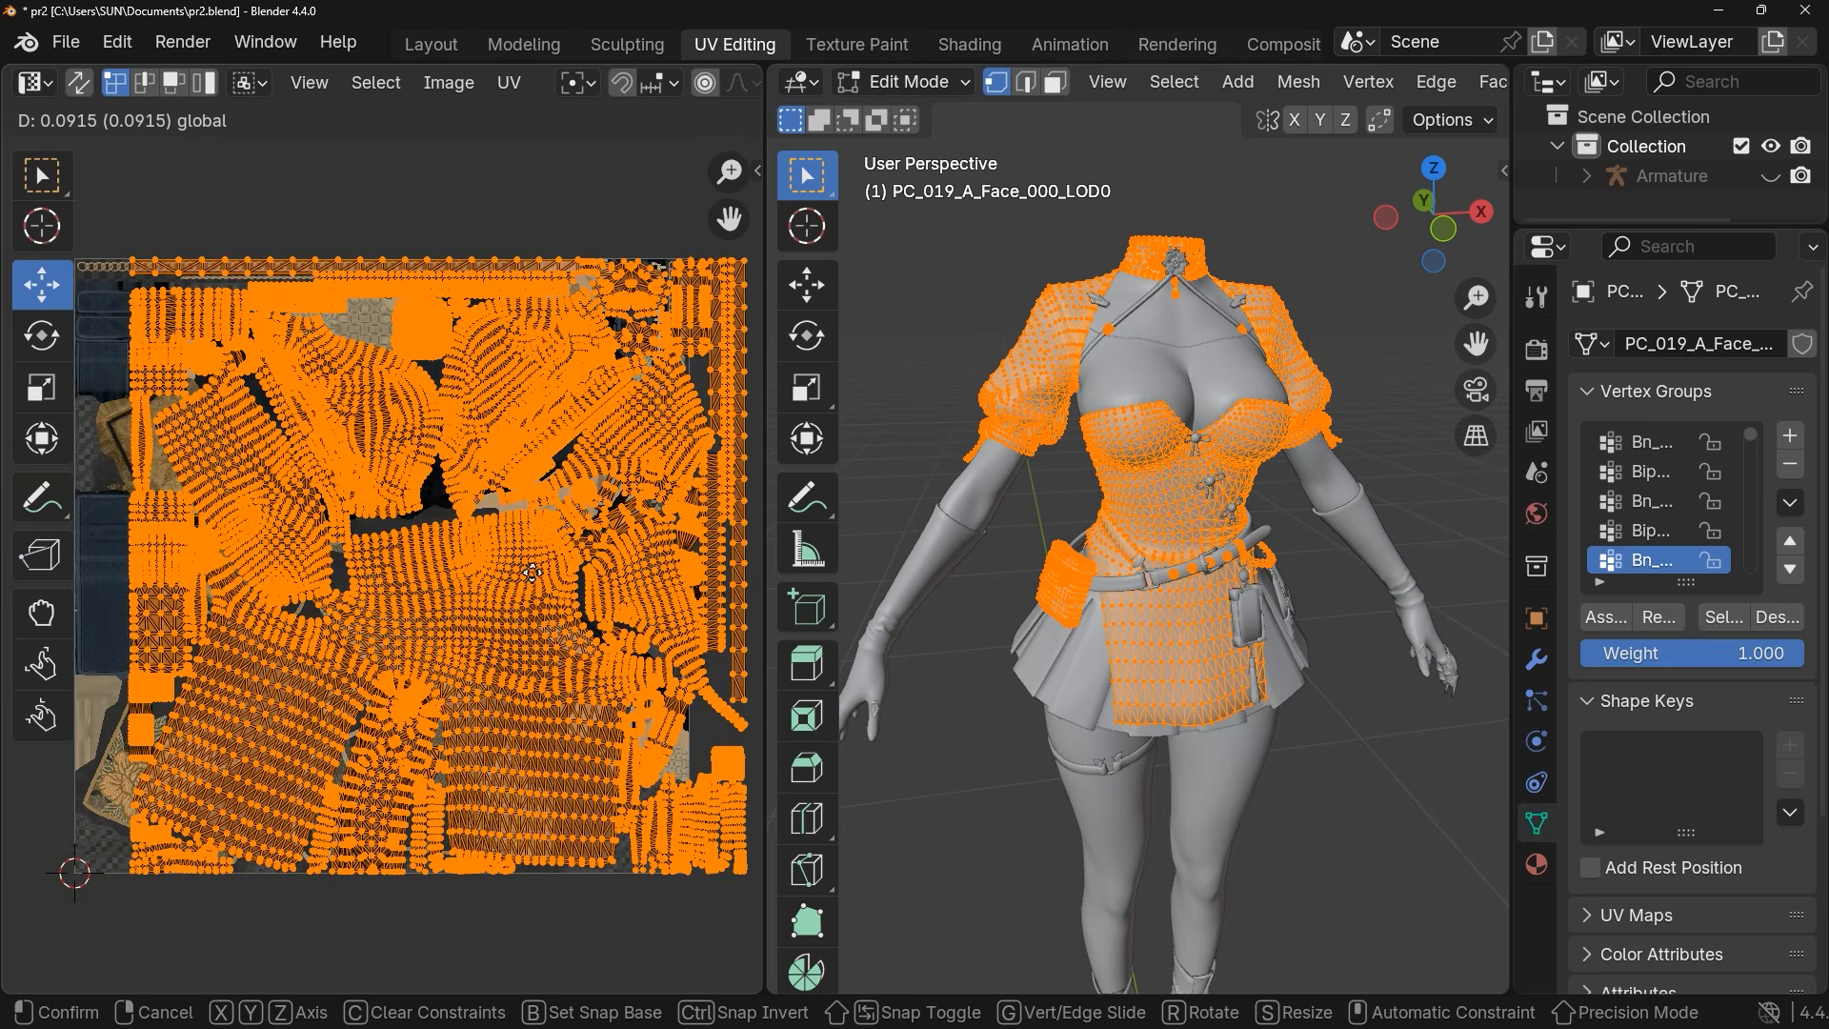
{"action": "left_click", "coordinate": [557, 560]}
{"action": "key", "text": "g"}
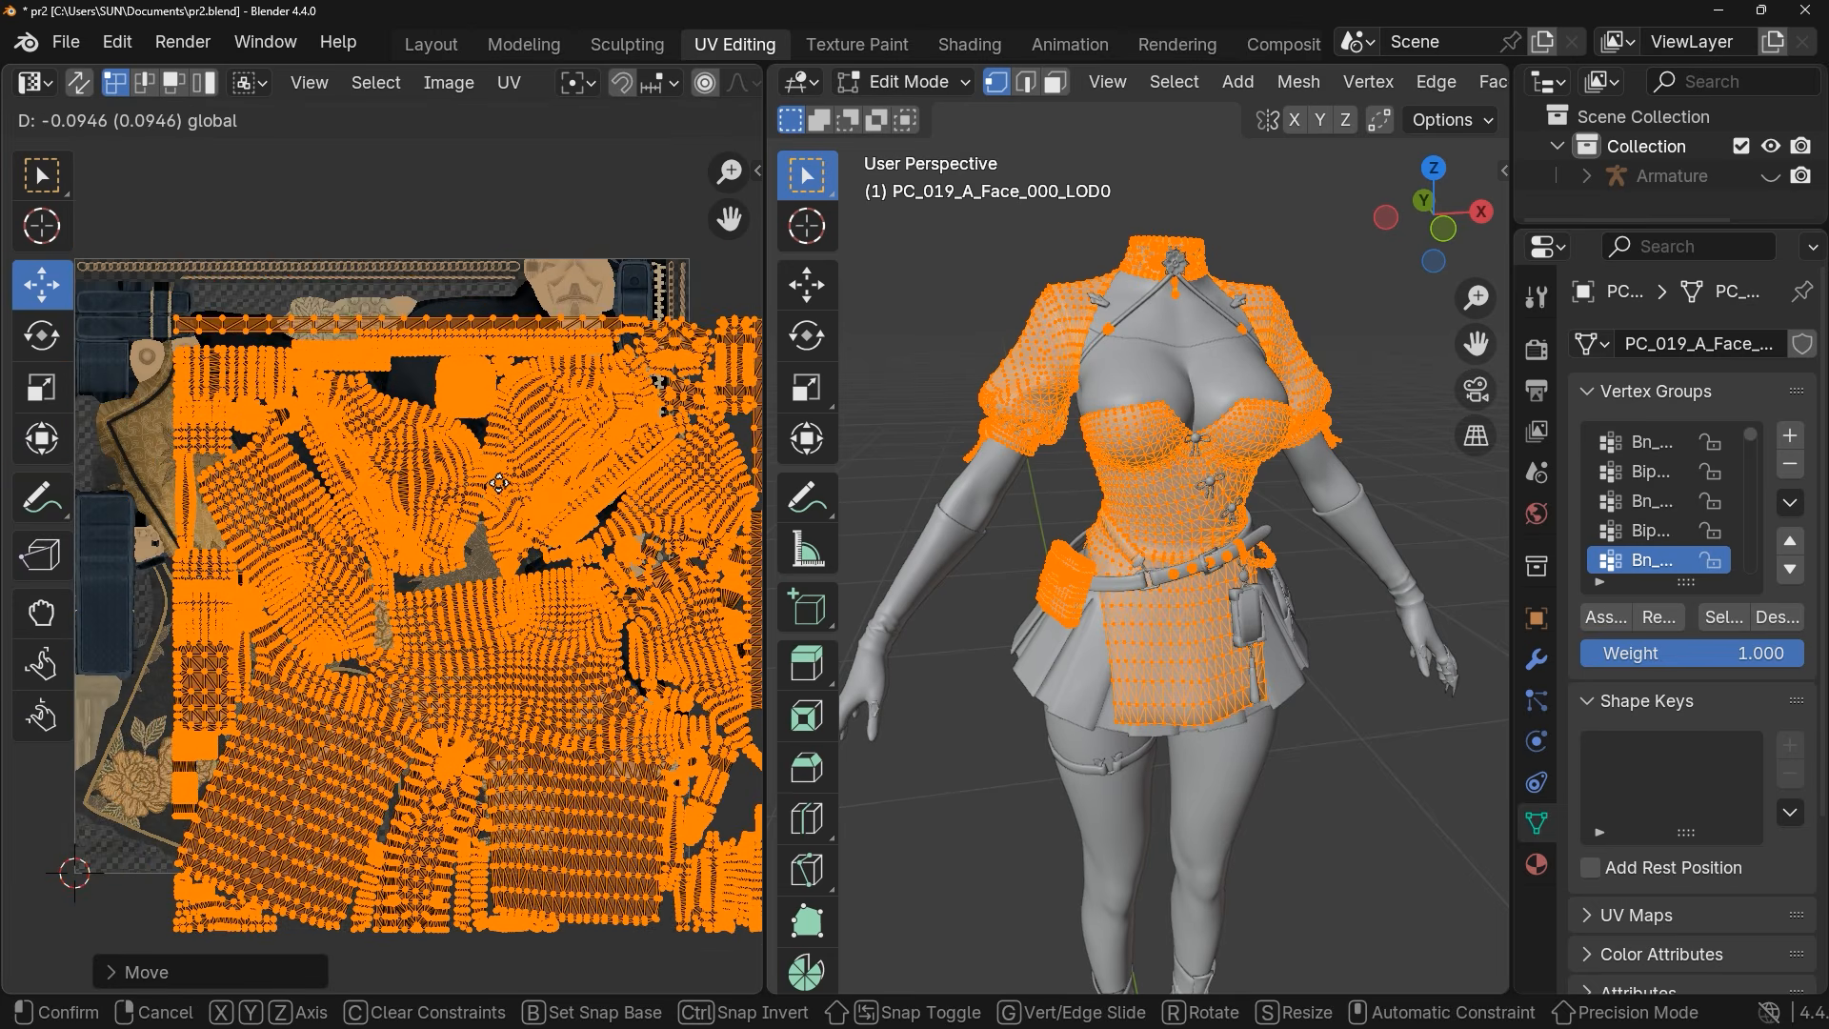
{"action": "left_click", "coordinate": [443, 445]}
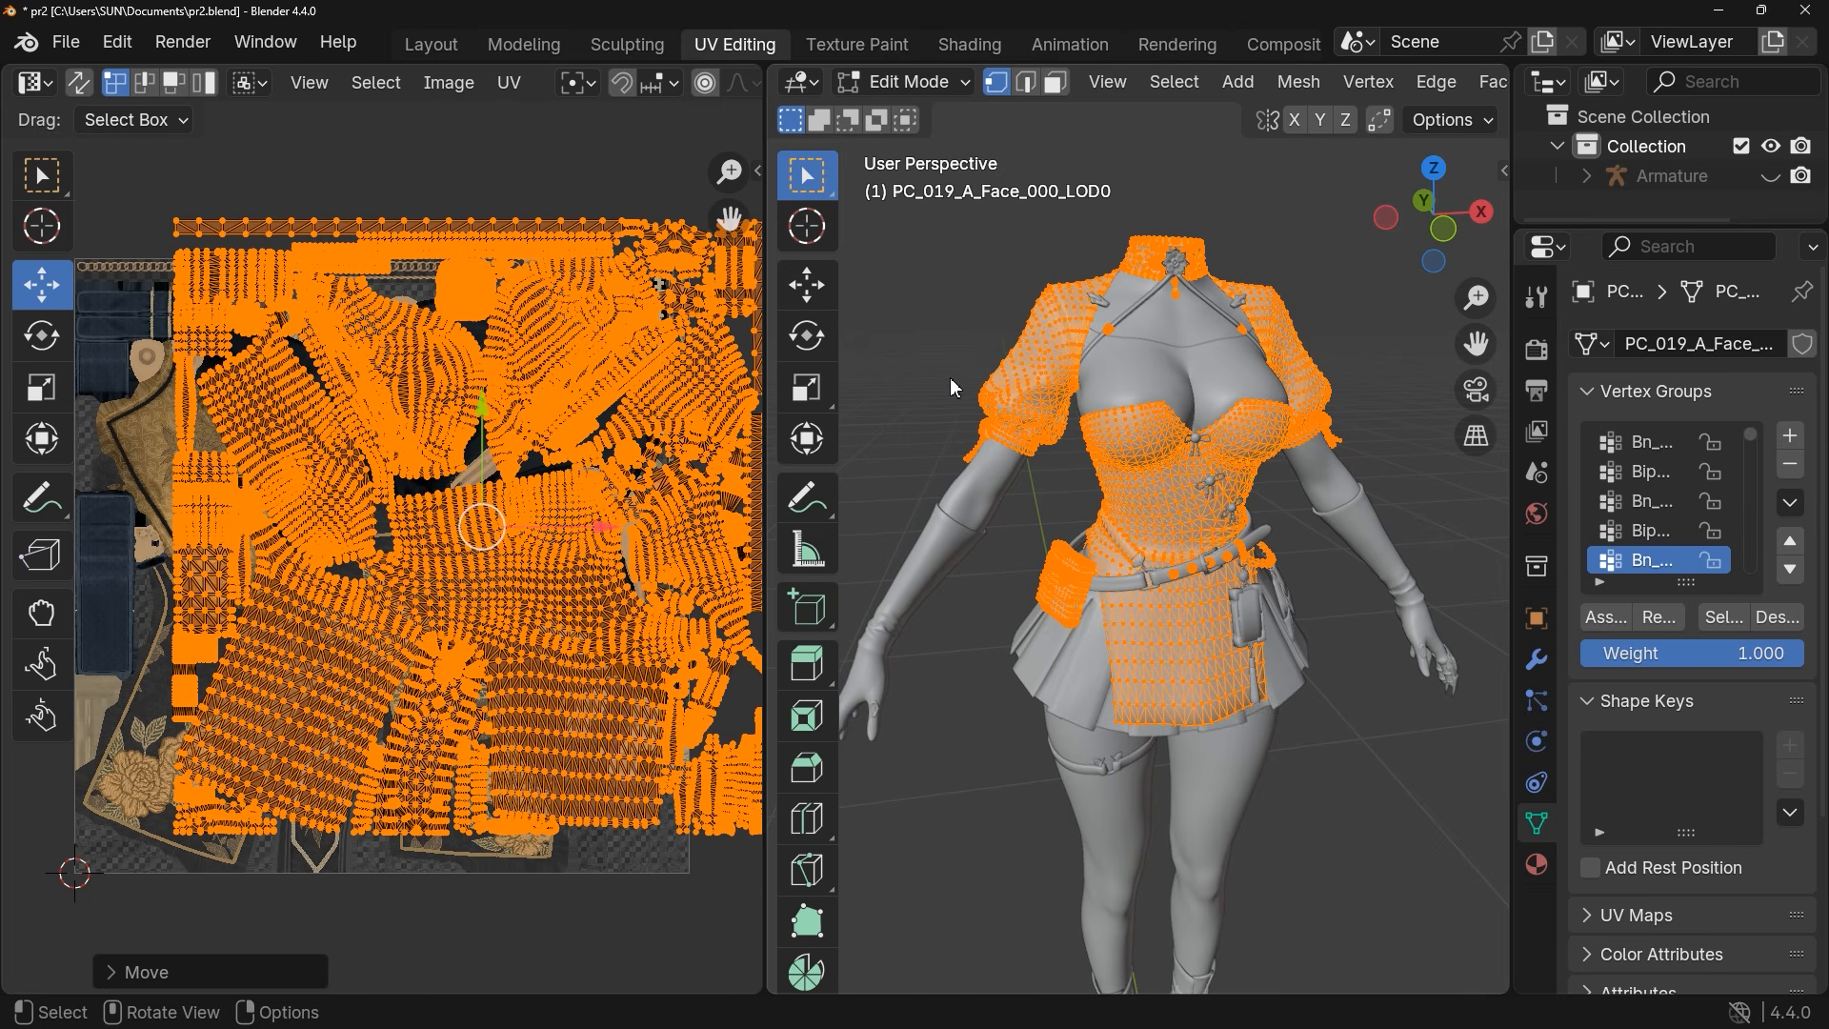
Set the viewport shading to Material Preview and inspect the texture on the dress bodice
{"action": "key", "text": "z"}
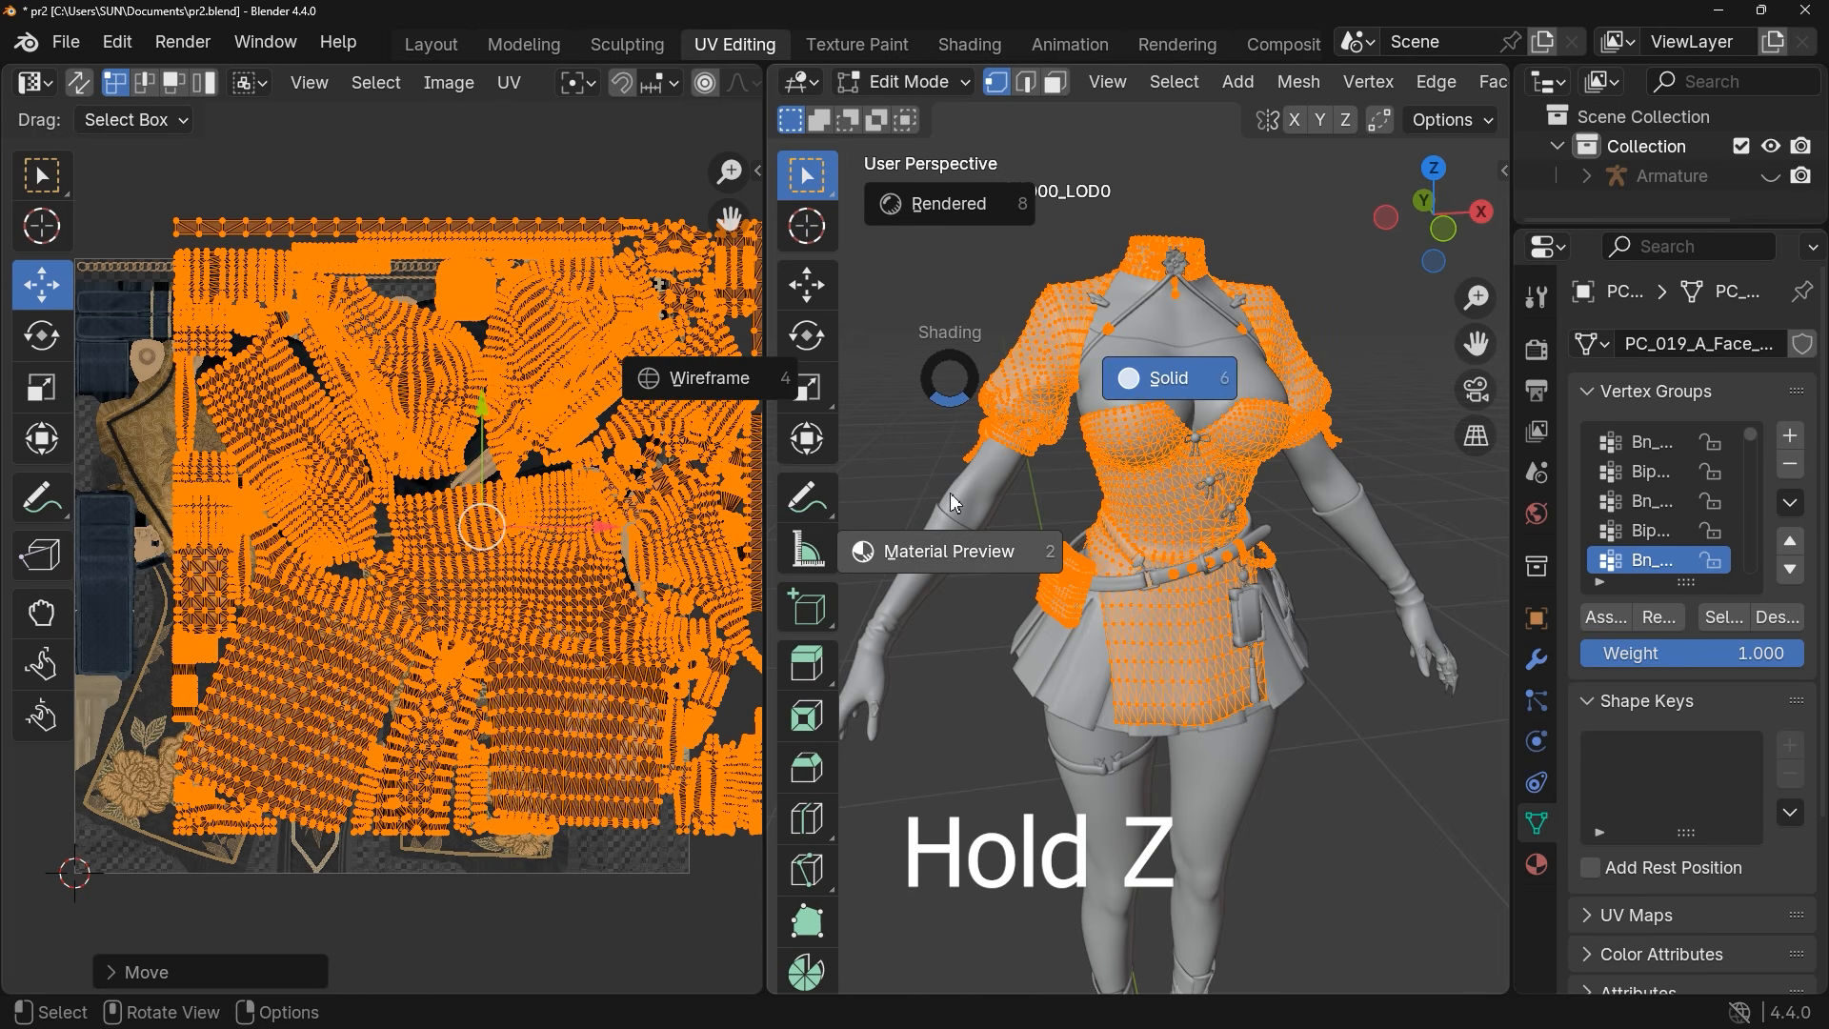
{"action": "left_click", "coordinate": [945, 557]}
{"action": "scroll", "coordinate": [1138, 453], "scroll_direction": "up", "scroll_amount": 5}
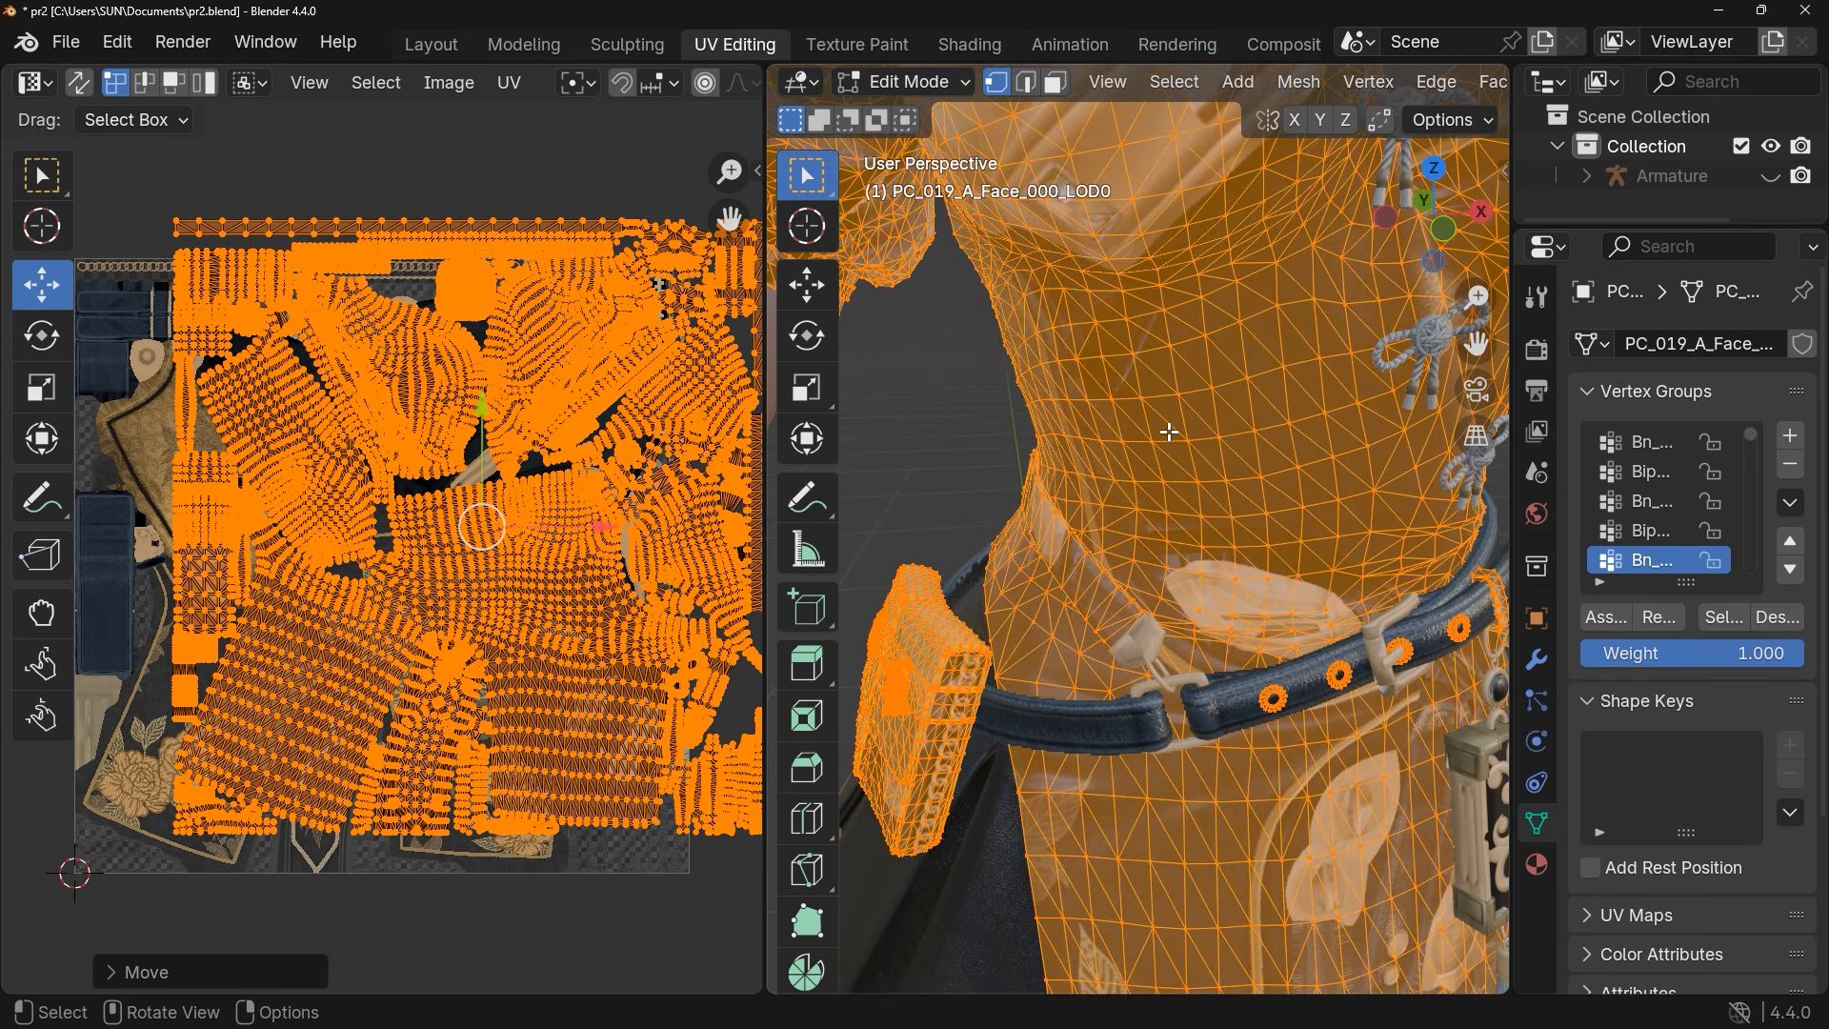
{"action": "middle_click_drag", "start_coordinate": [1168, 431], "coordinate": [1126, 612], "text": "shift"}
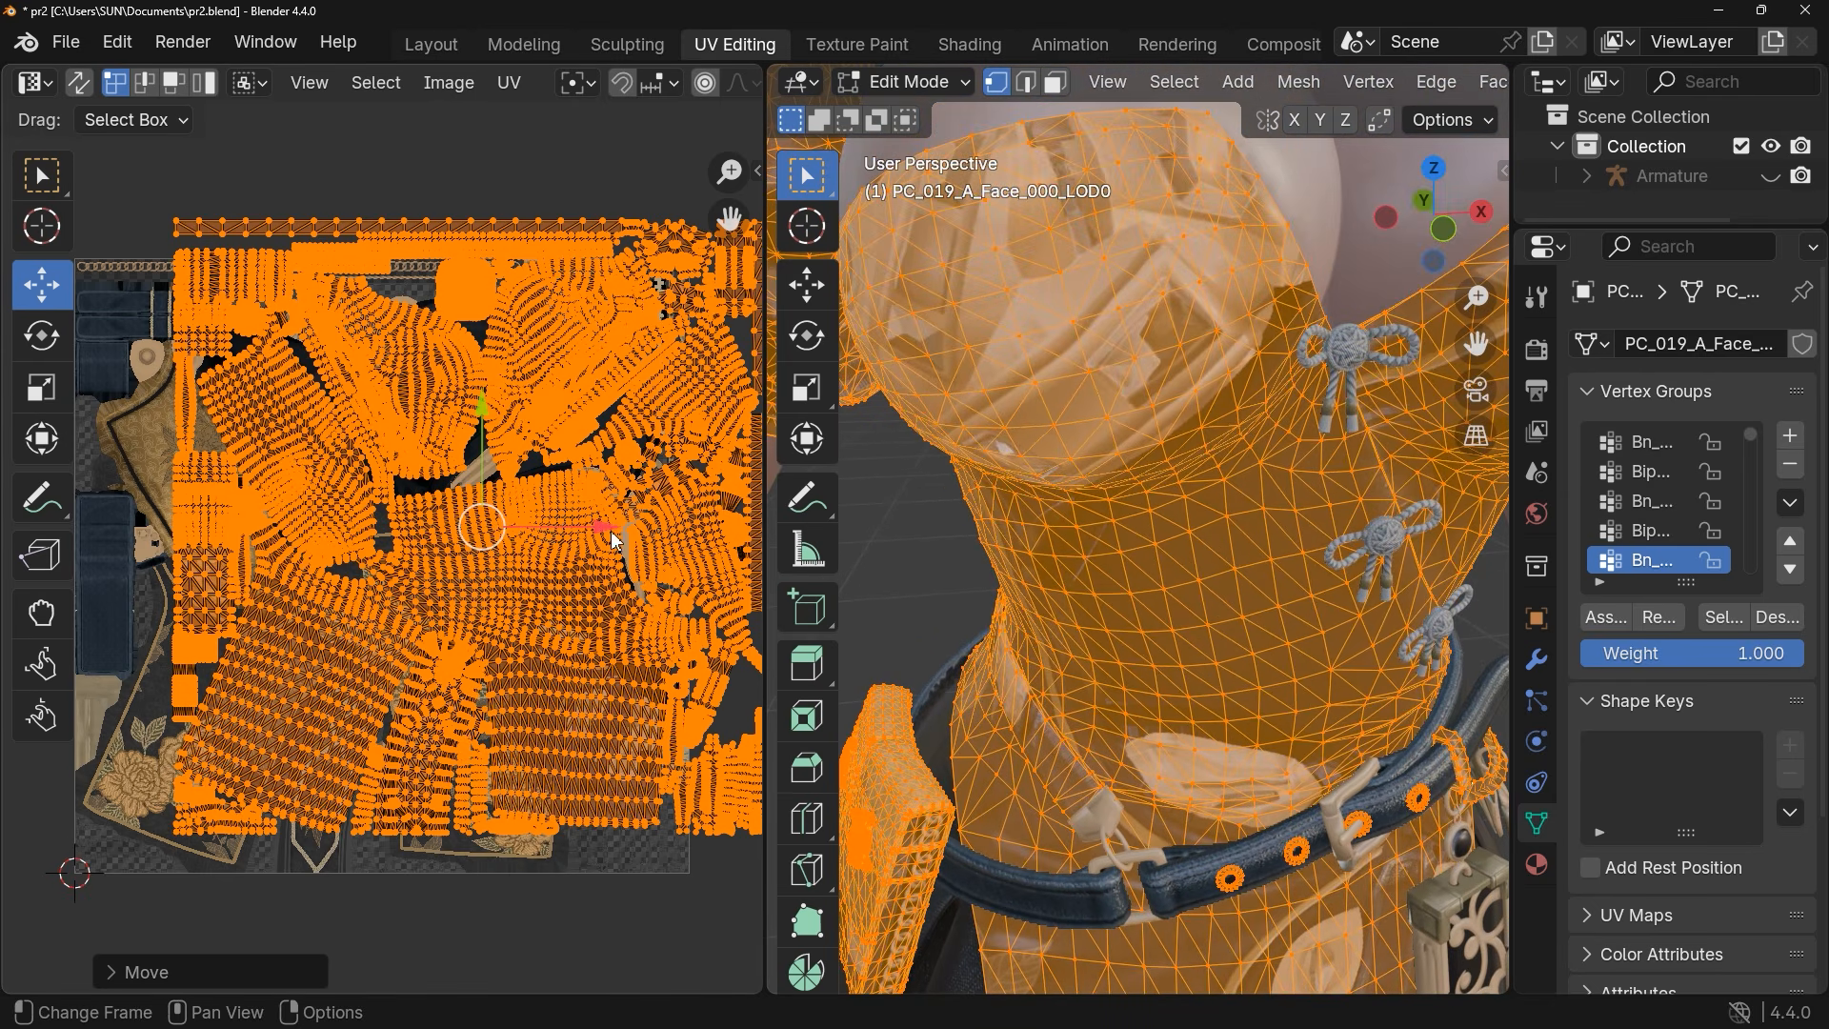
Try shifting the dress UVs slightly further sideways, and undo all the UV moves
{"action": "mouse_move", "coordinate": [615, 539]}
{"action": "left_mouse_down"}
{"action": "mouse_move", "coordinate": [227, 516]}
{"action": "mouse_move", "coordinate": [614, 528]}
{"action": "left_mouse_up"}
{"action": "key", "text": "ctrl+z"}
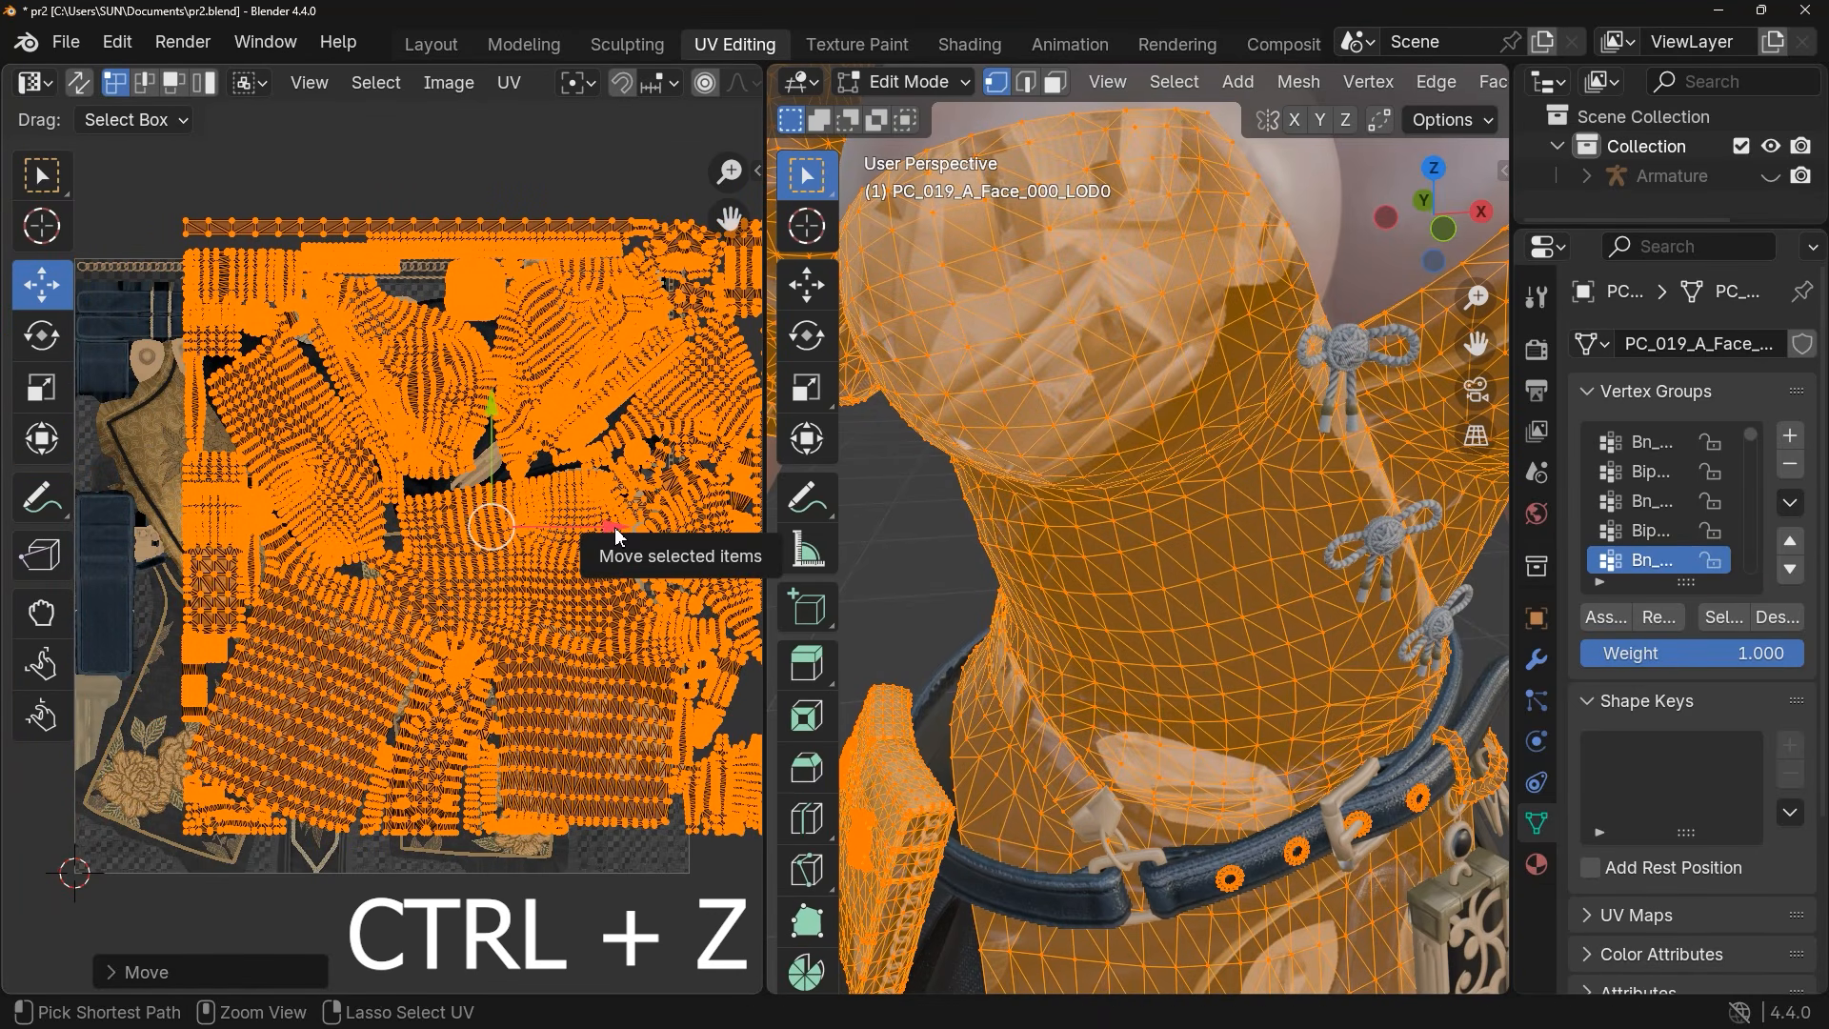
{"action": "key", "text": "ctrl+z"}
{"action": "key", "text": "ctrl+z"}
{"action": "key", "text": "ctrl+z"}
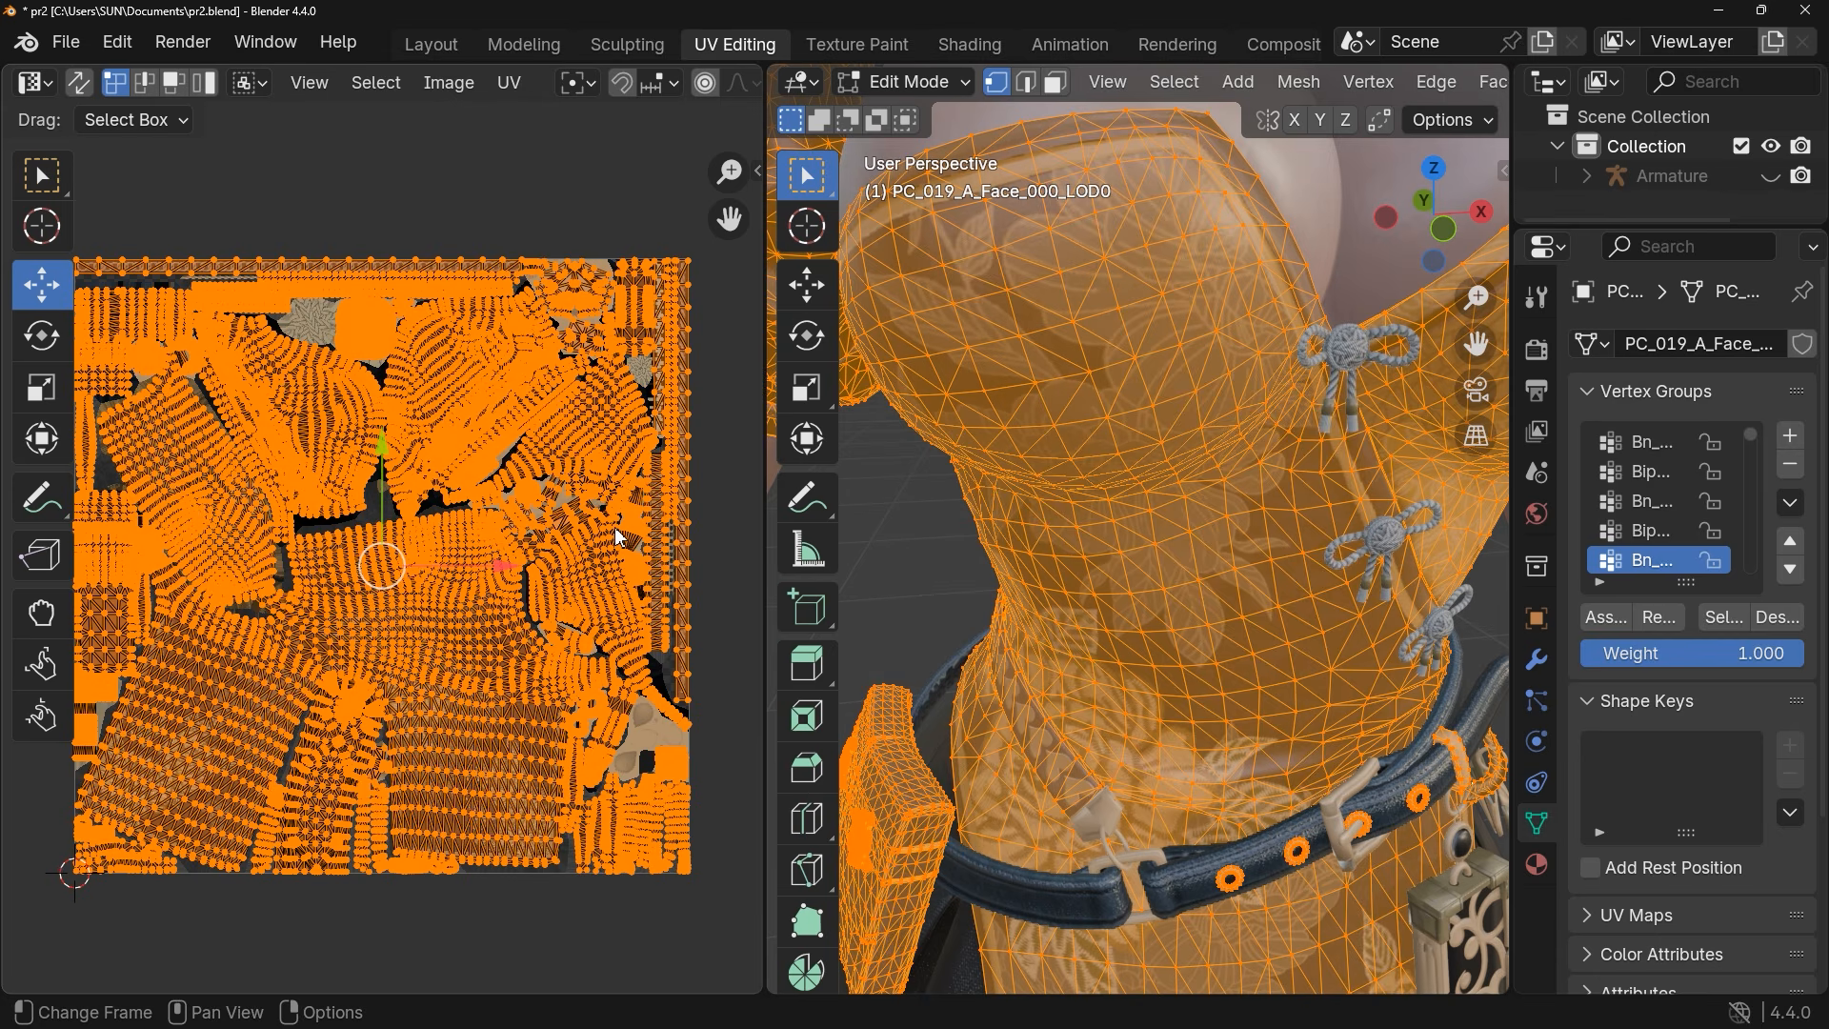
Clear the dress mesh's vertex selection and switch to the Shading workspace, framing the outfit up close
{"action": "left_click", "coordinate": [908, 509]}
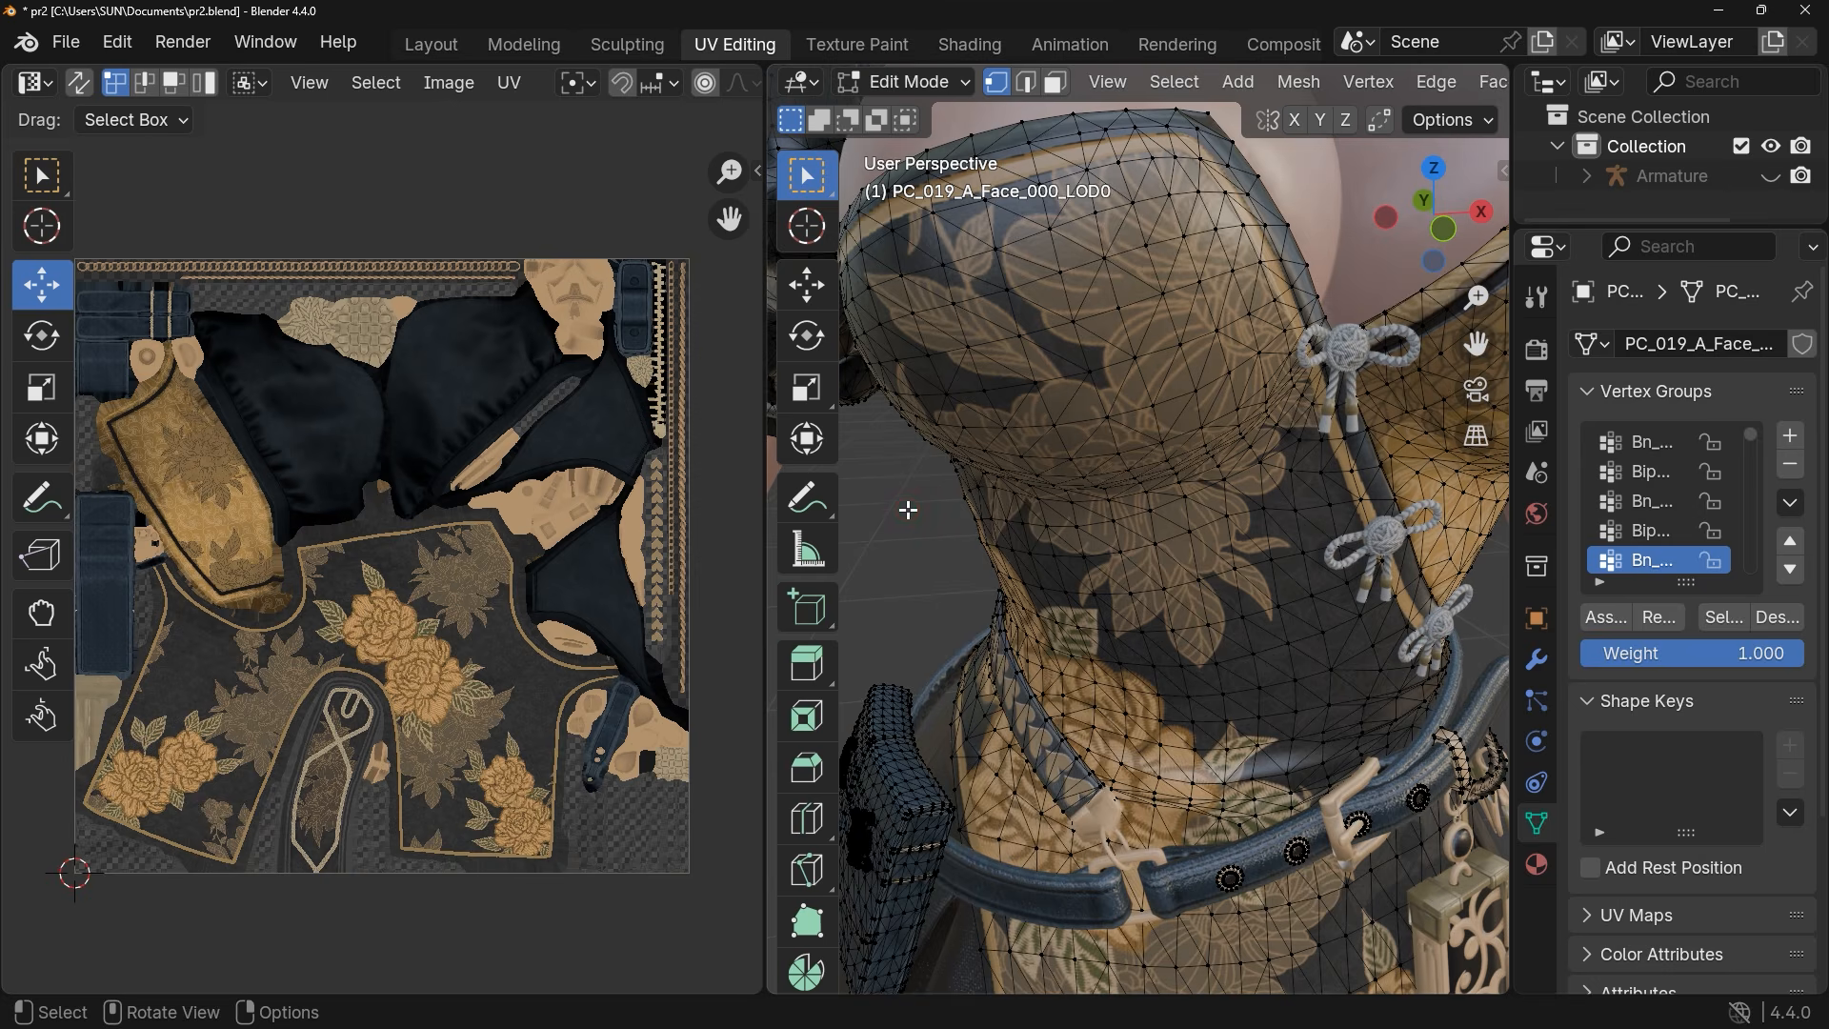
{"action": "scroll", "coordinate": [948, 459], "scroll_direction": "down", "scroll_amount": 5}
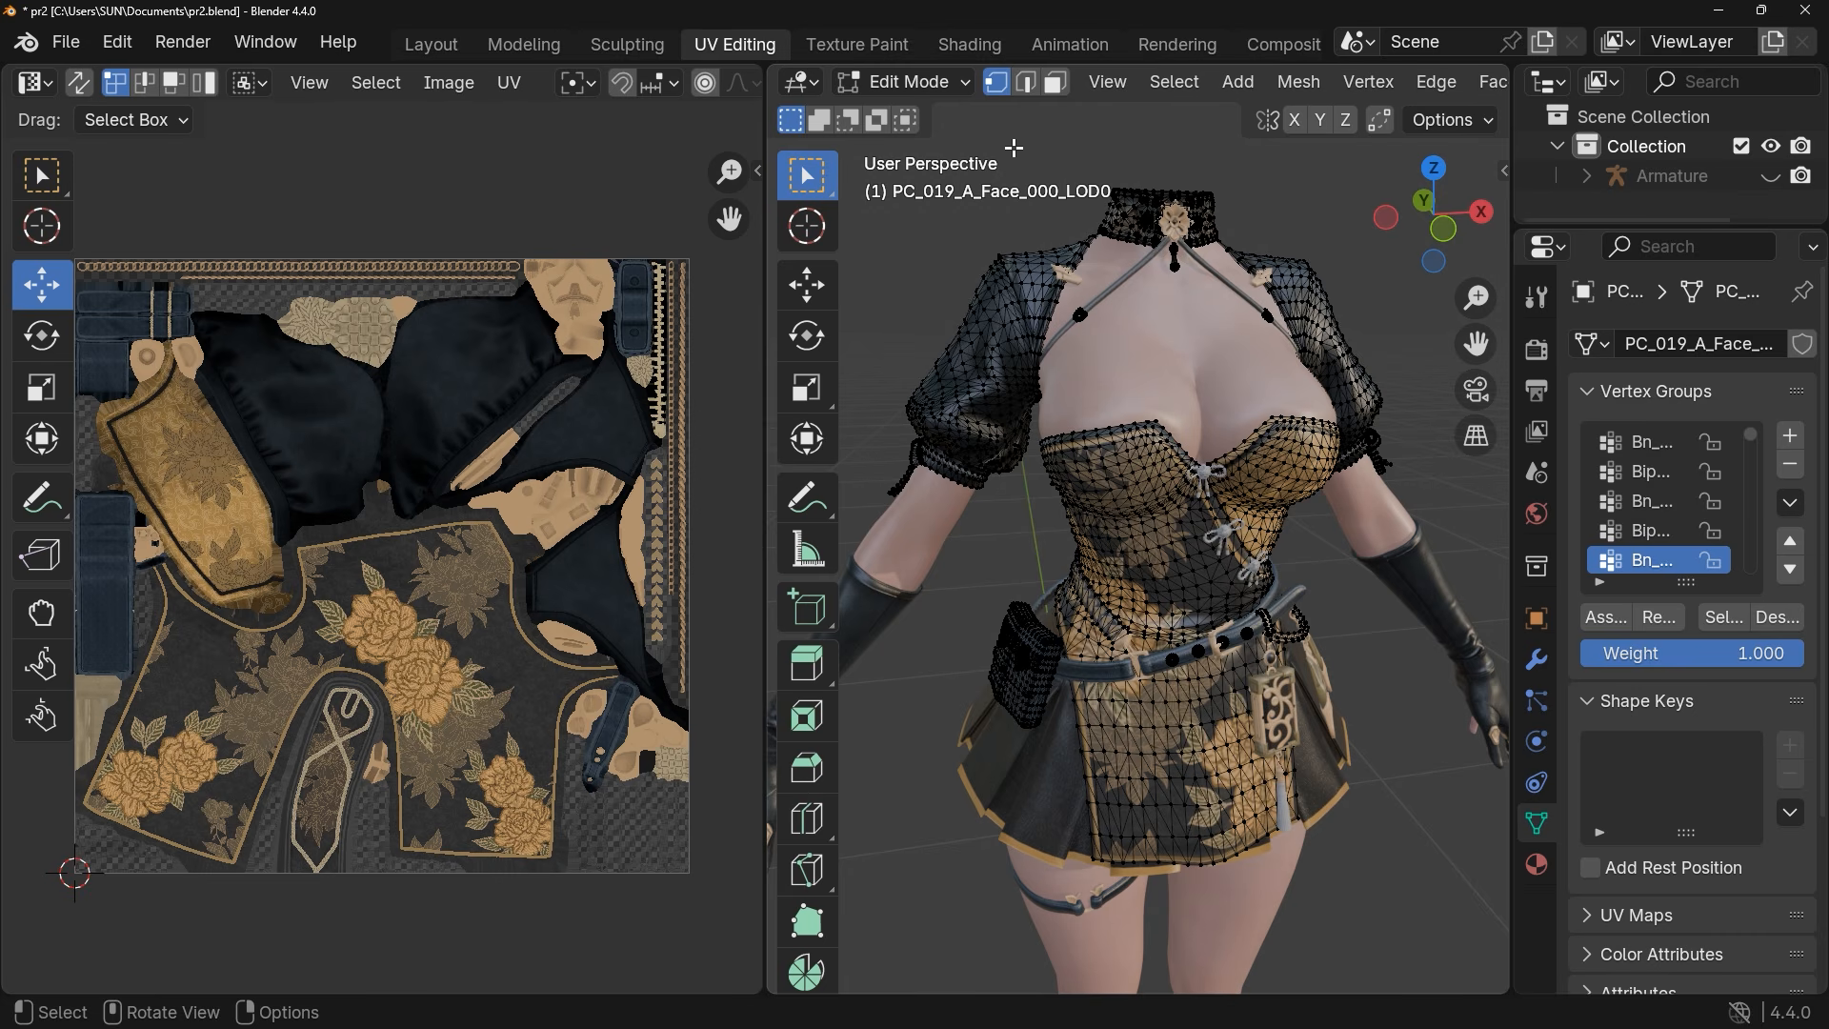
{"action": "left_click", "coordinate": [975, 48]}
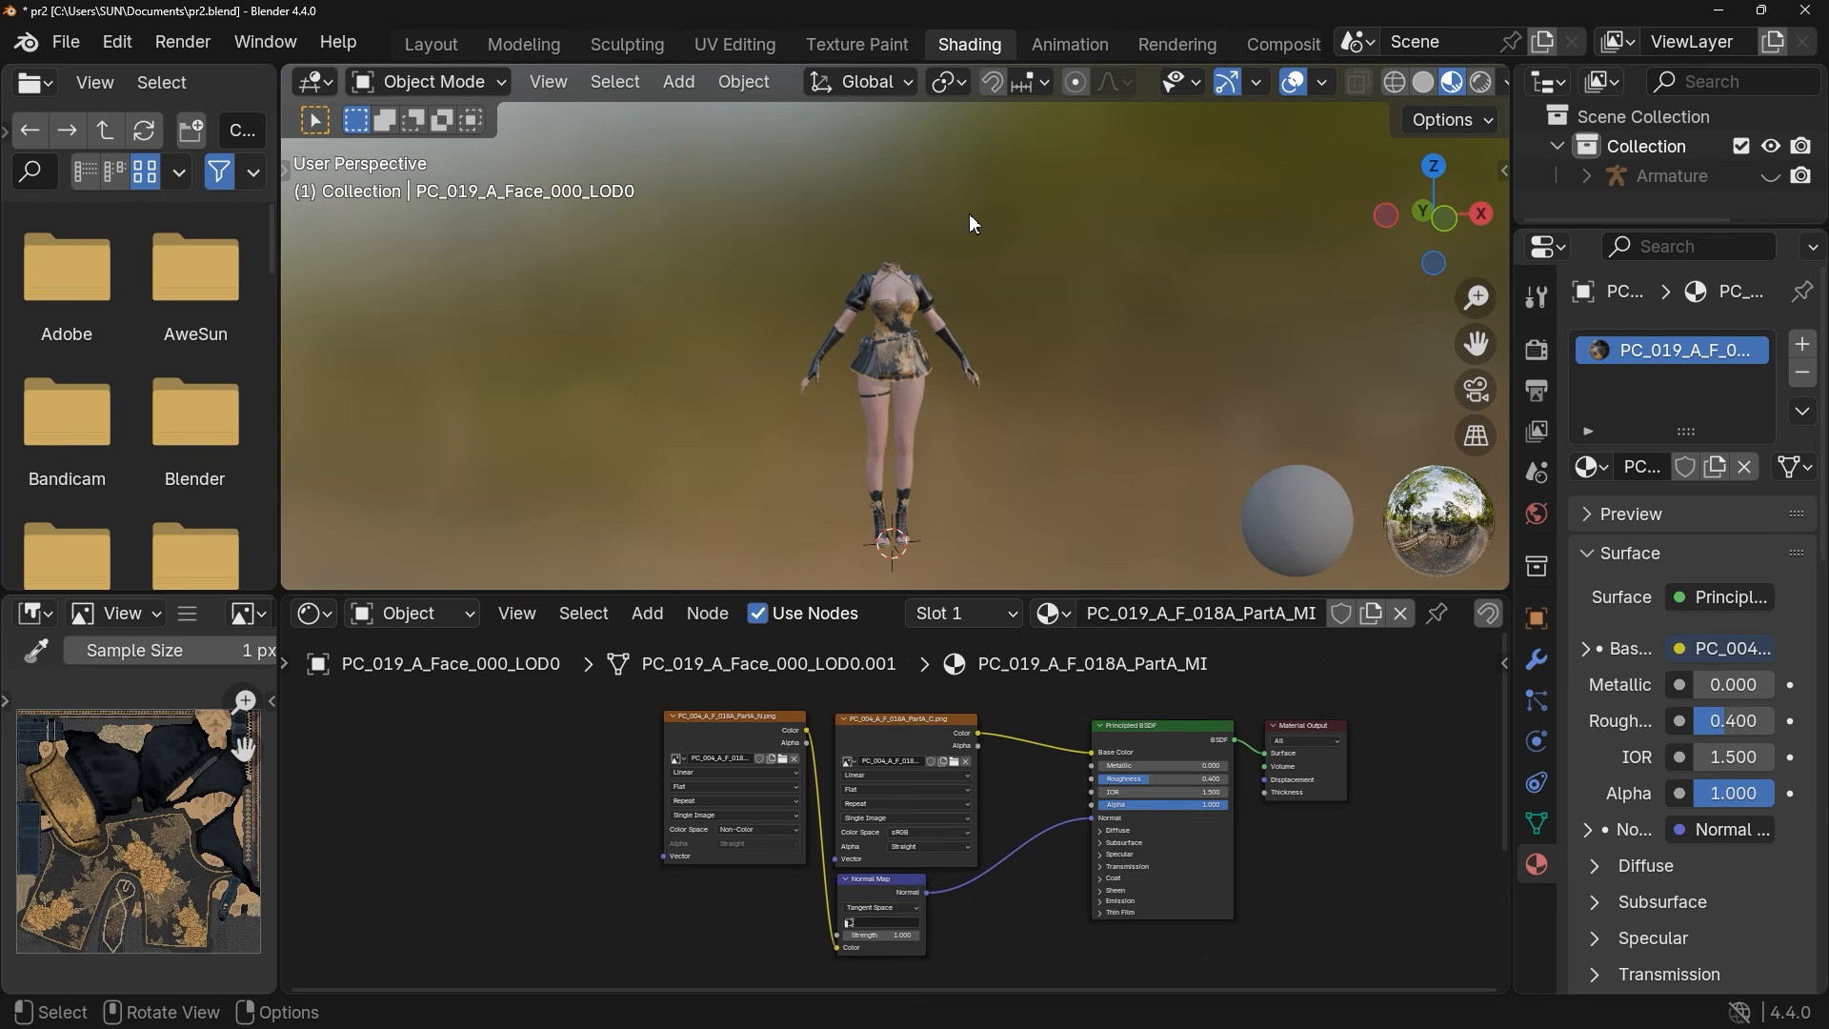
{"action": "scroll", "coordinate": [967, 249], "scroll_direction": "up", "scroll_amount": 5}
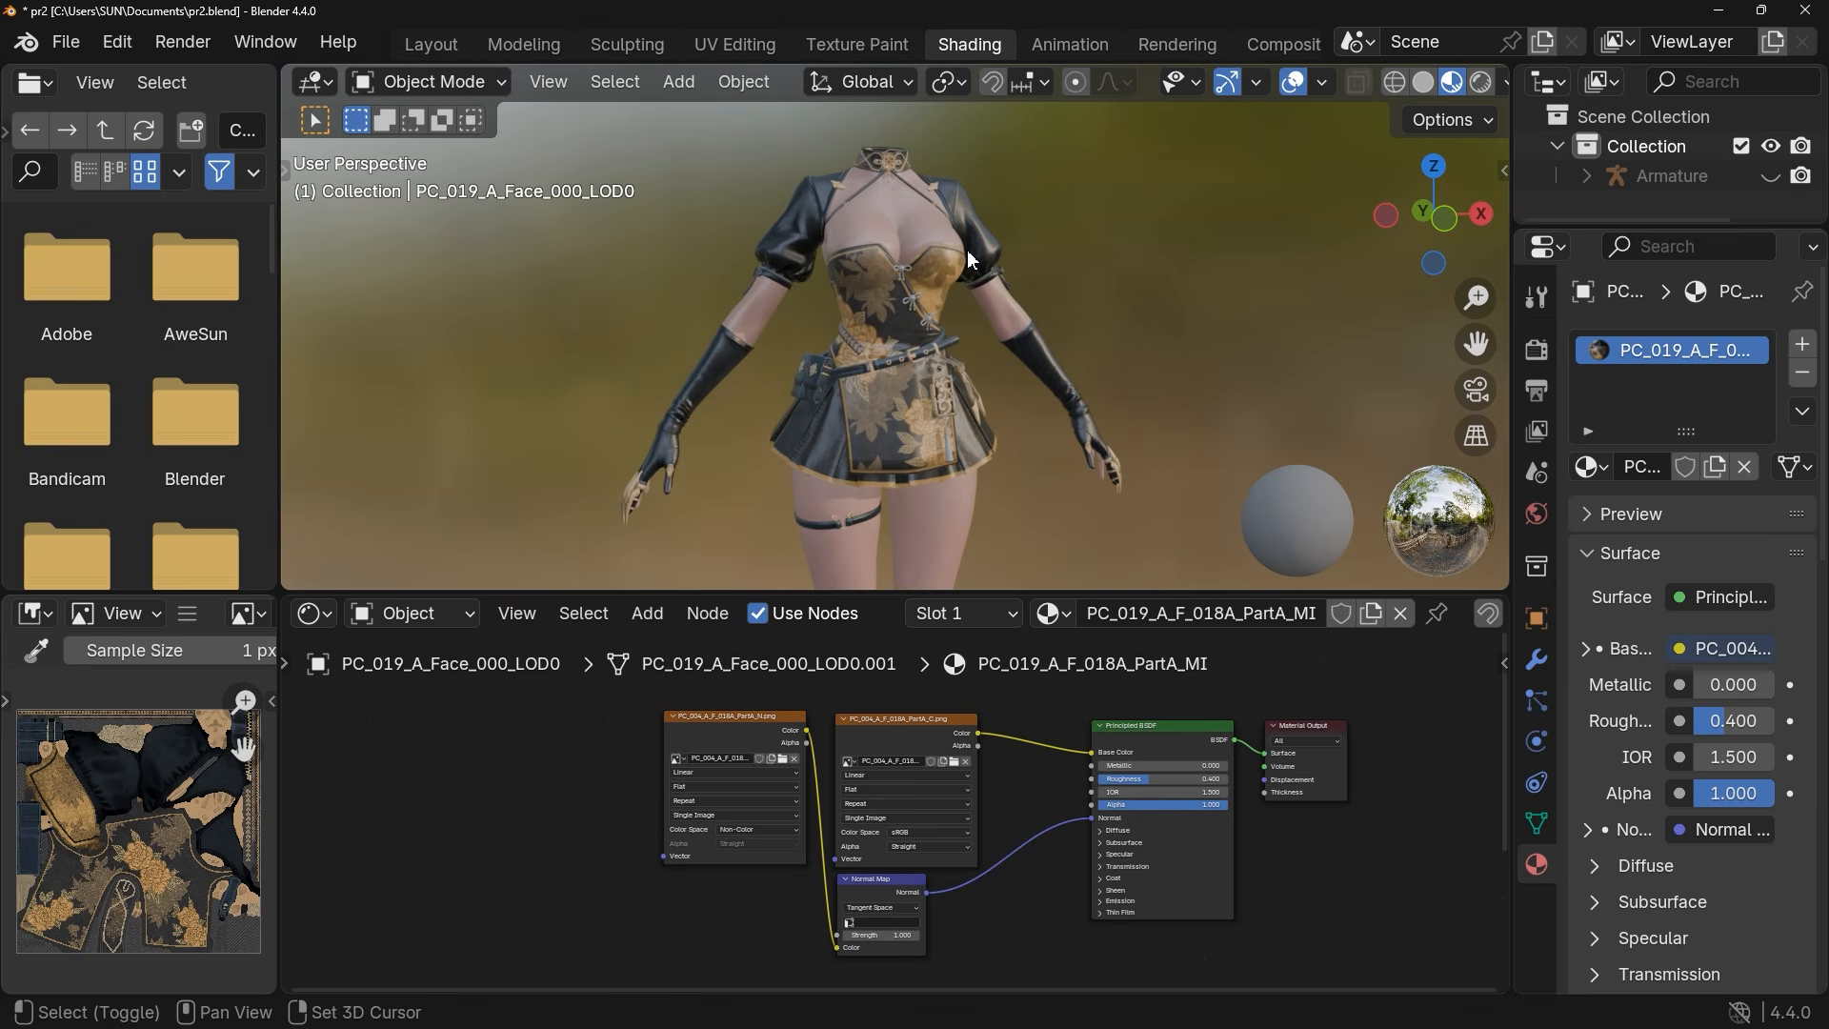
{"action": "scroll", "coordinate": [969, 254], "scroll_direction": "up", "scroll_amount": 3}
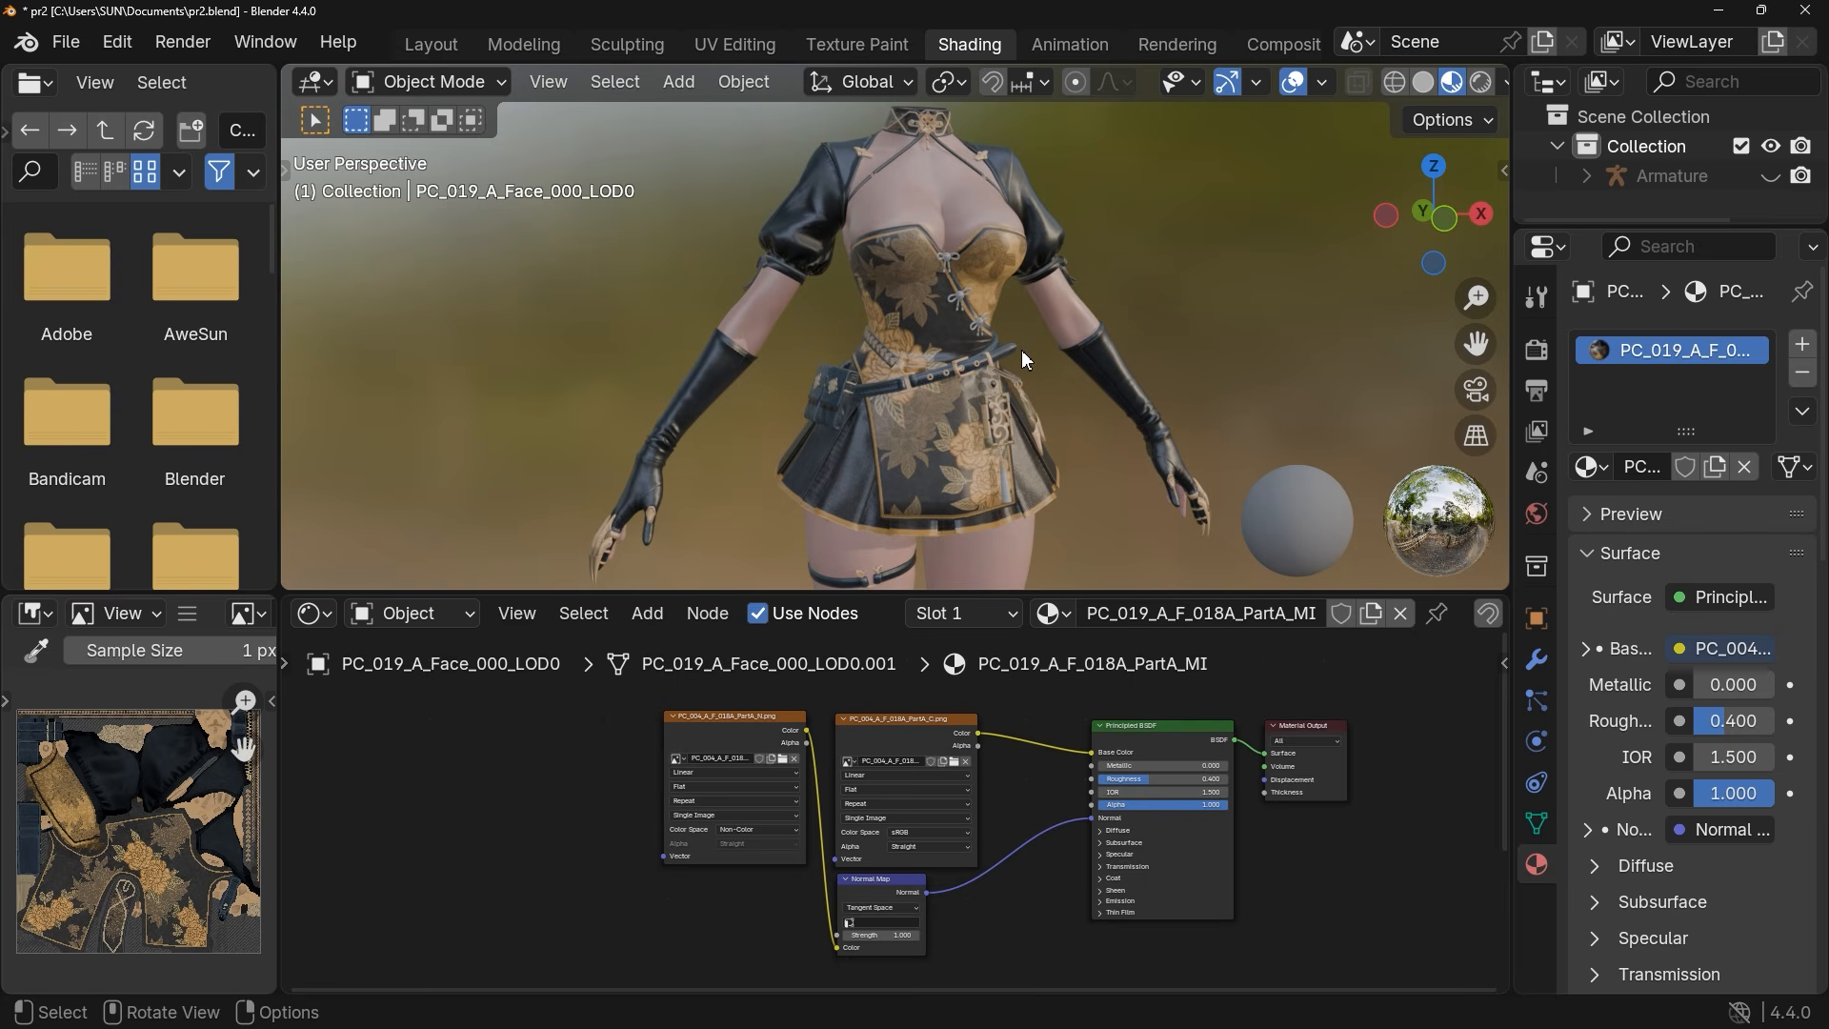
Select the dress, body, and glove-and-skirt meshes in turn to compare their material nodes, ending on the dress
{"action": "left_click", "coordinate": [911, 277]}
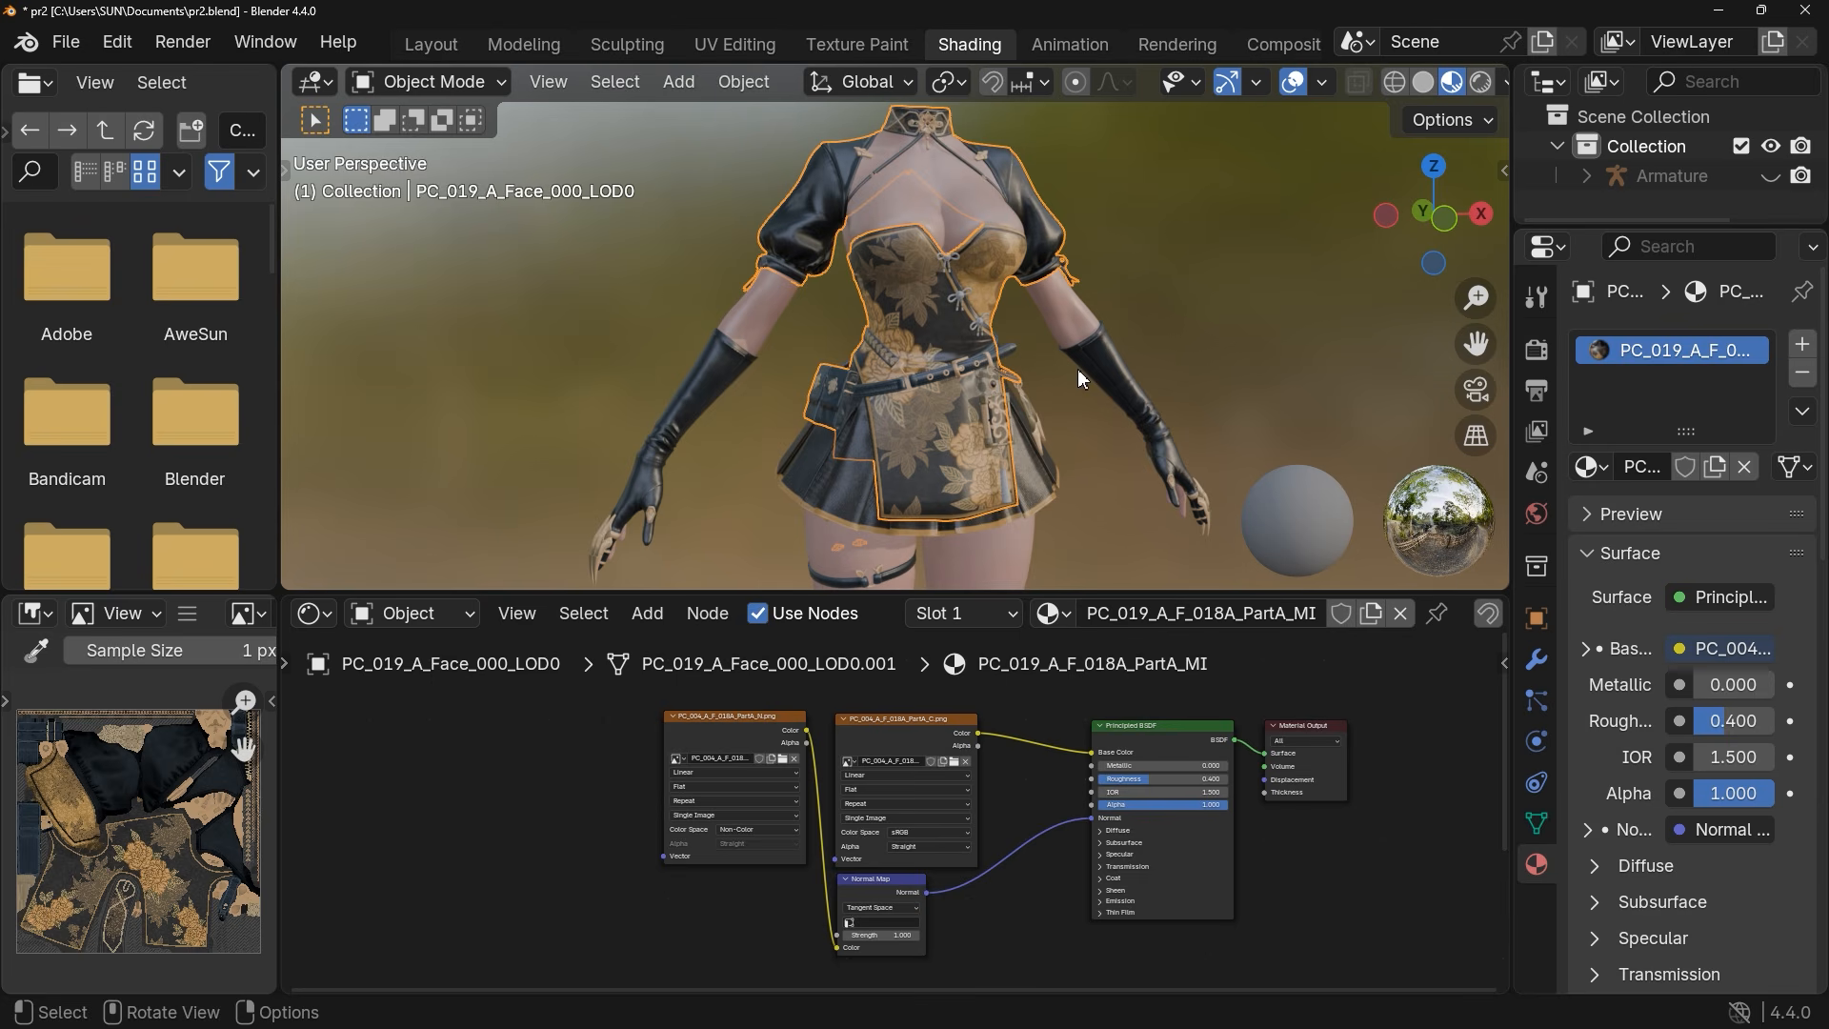
{"action": "left_click", "coordinate": [937, 214]}
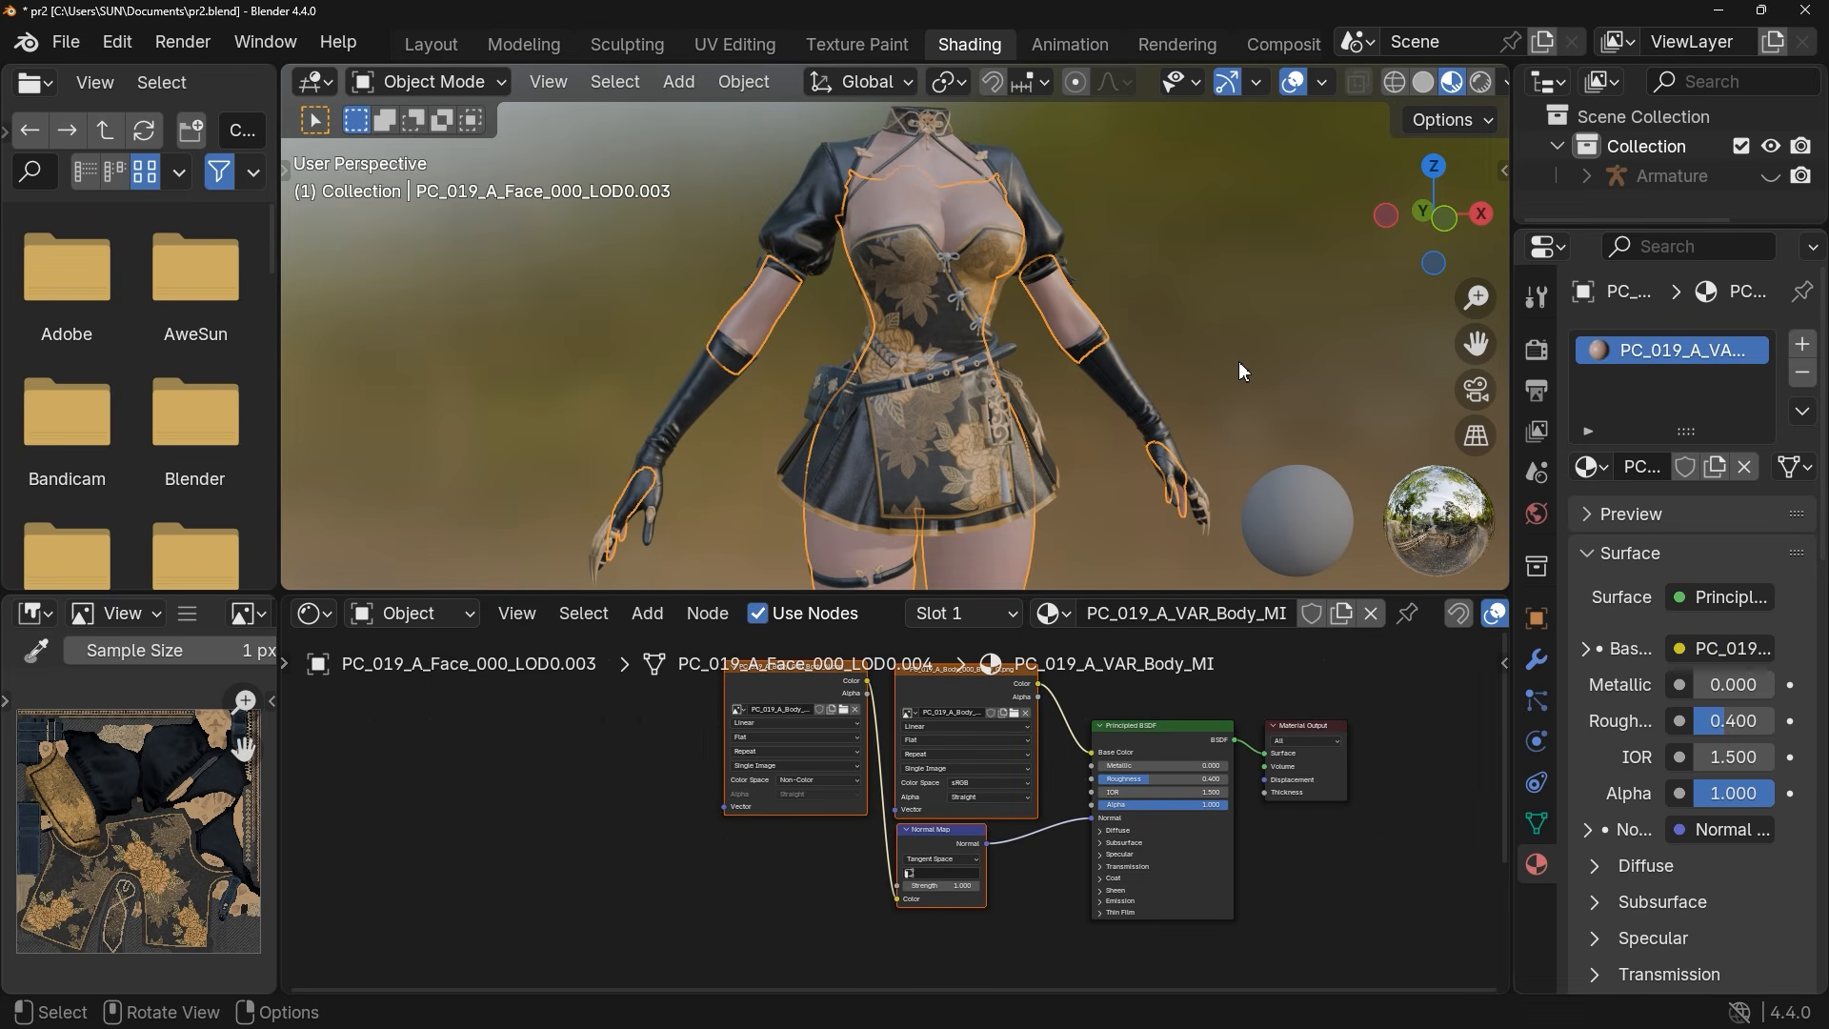
{"action": "left_click", "coordinate": [1117, 377]}
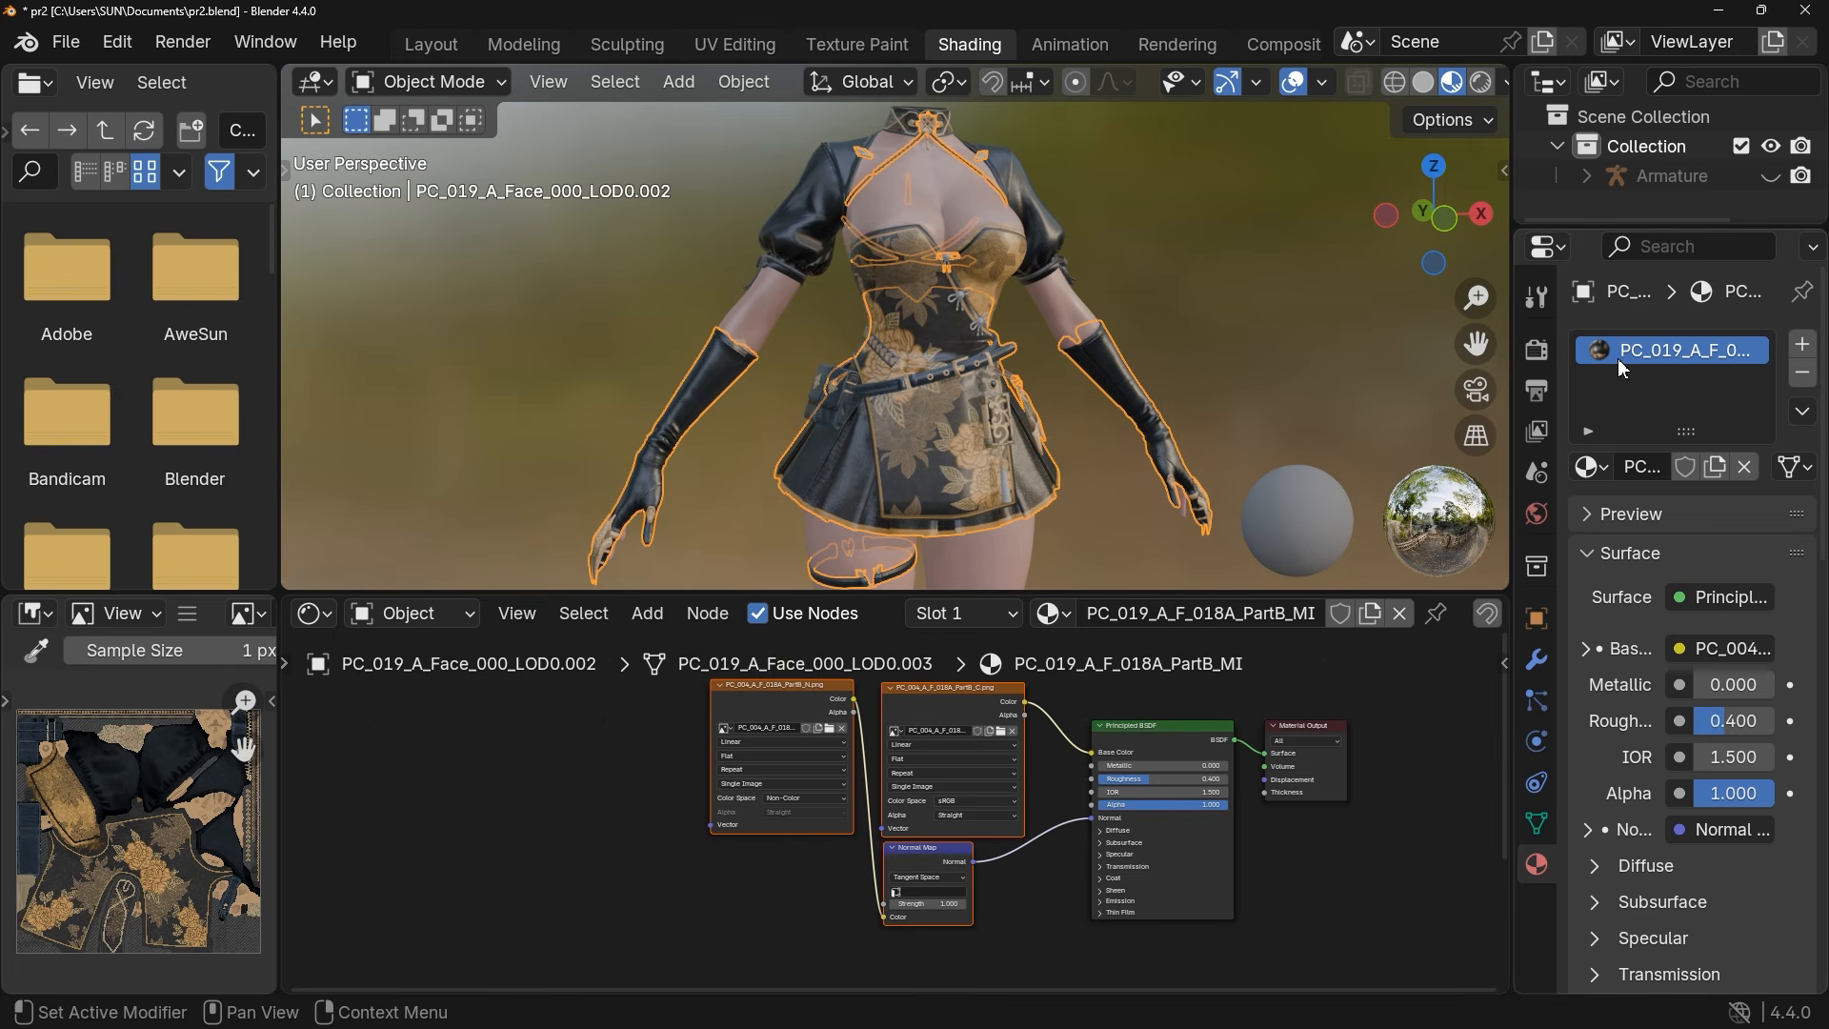
{"action": "left_click", "coordinate": [941, 329]}
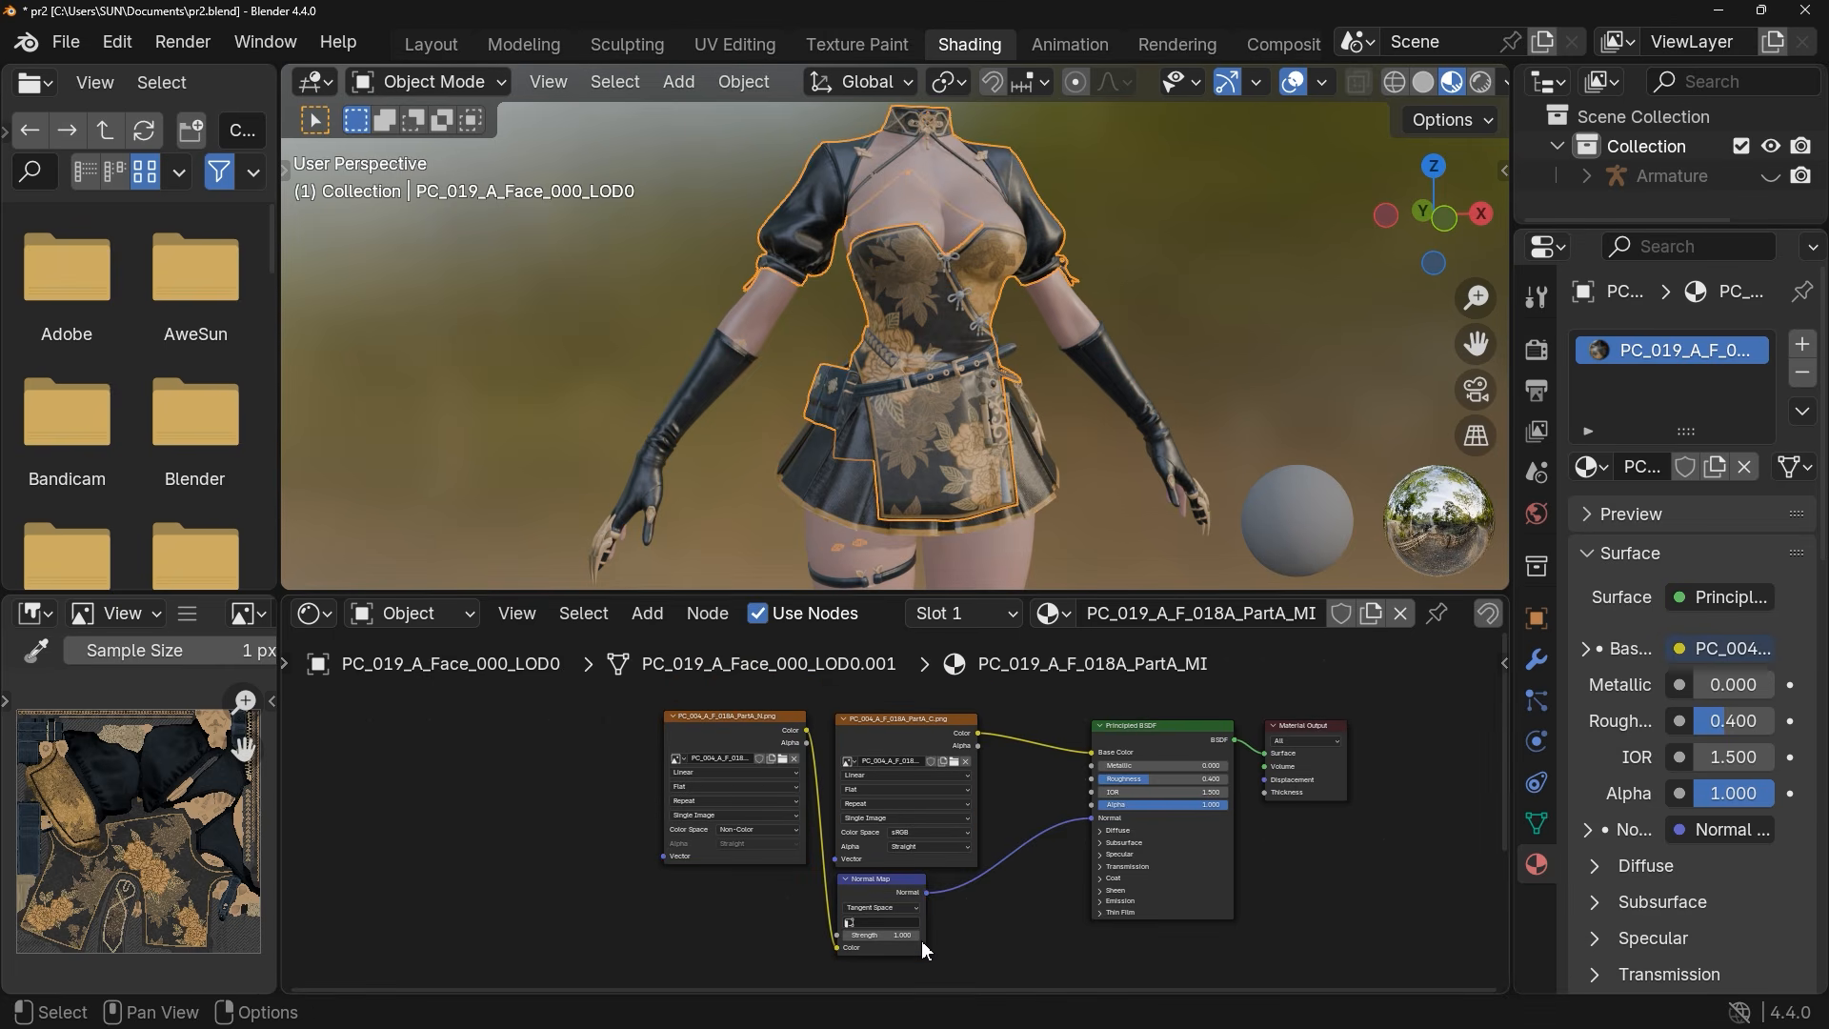
Select the dress material's texture nodes, disconnect the color texture from Base Color, and undo the disconnection
{"action": "left_click_drag", "start_coordinate": [588, 733], "coordinate": [980, 842]}
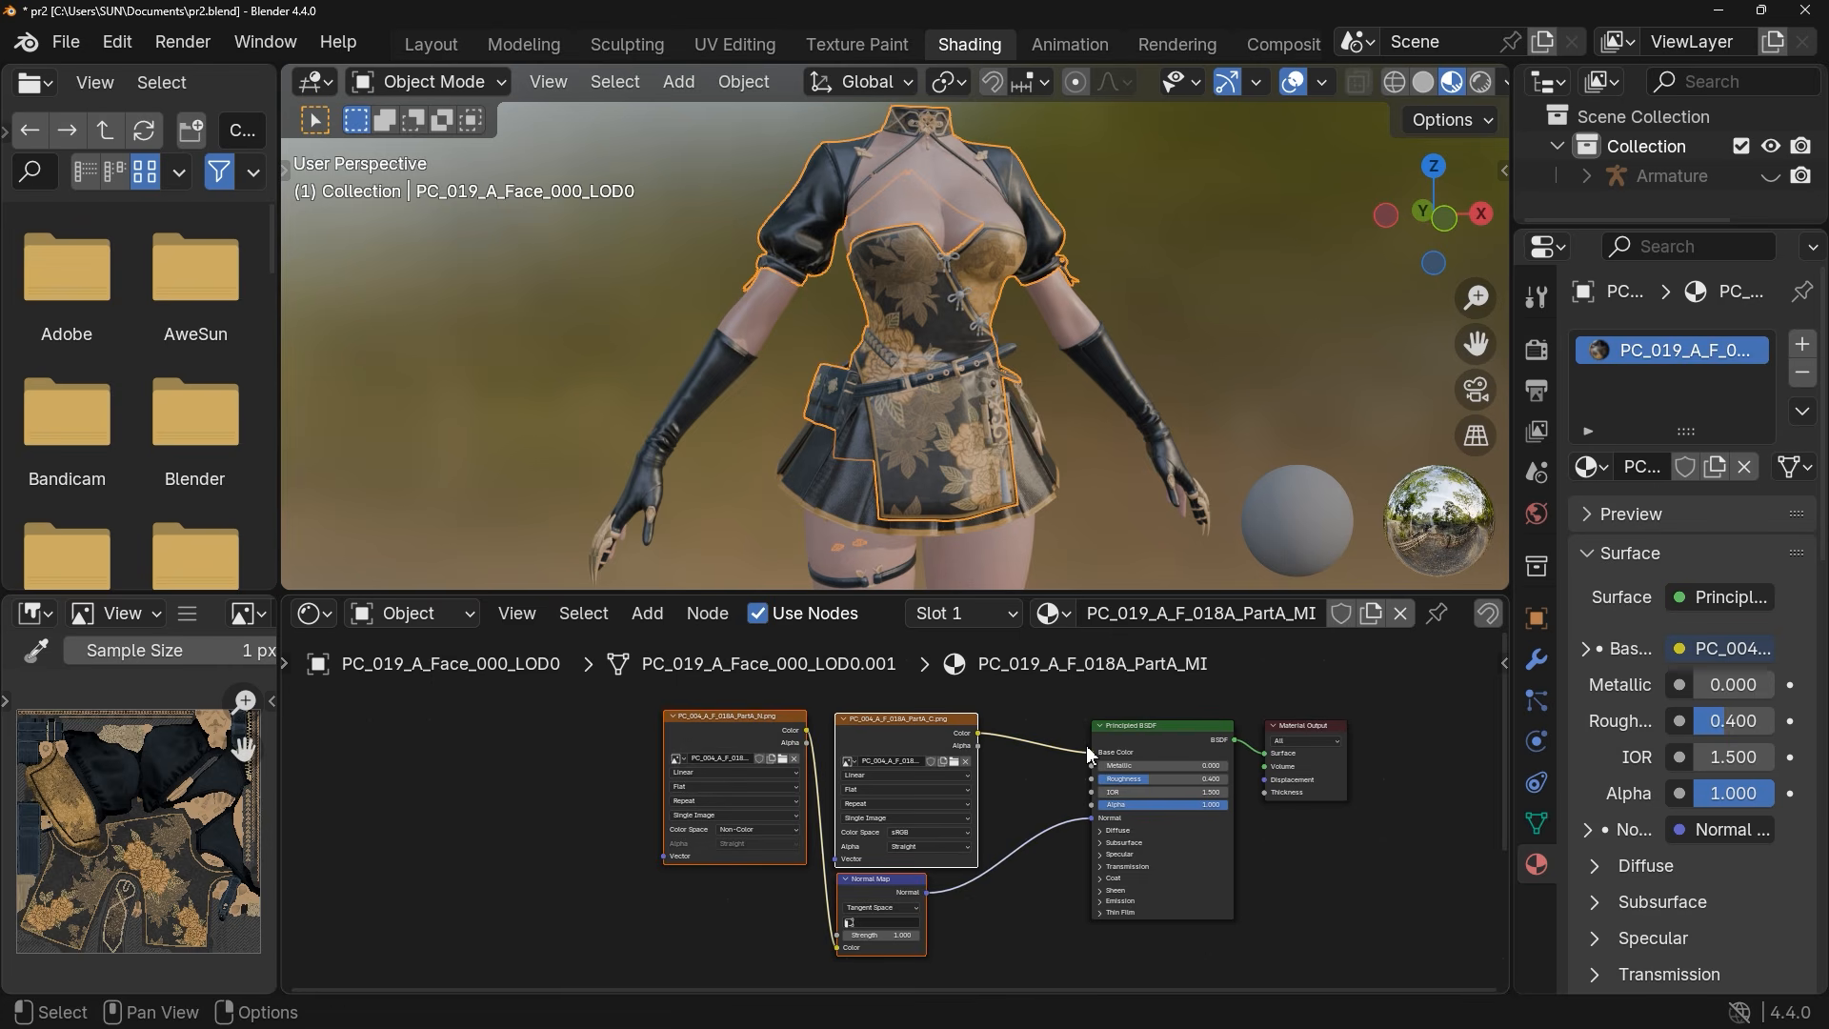
{"action": "left_click_drag", "start_coordinate": [1090, 752], "coordinate": [1060, 750]}
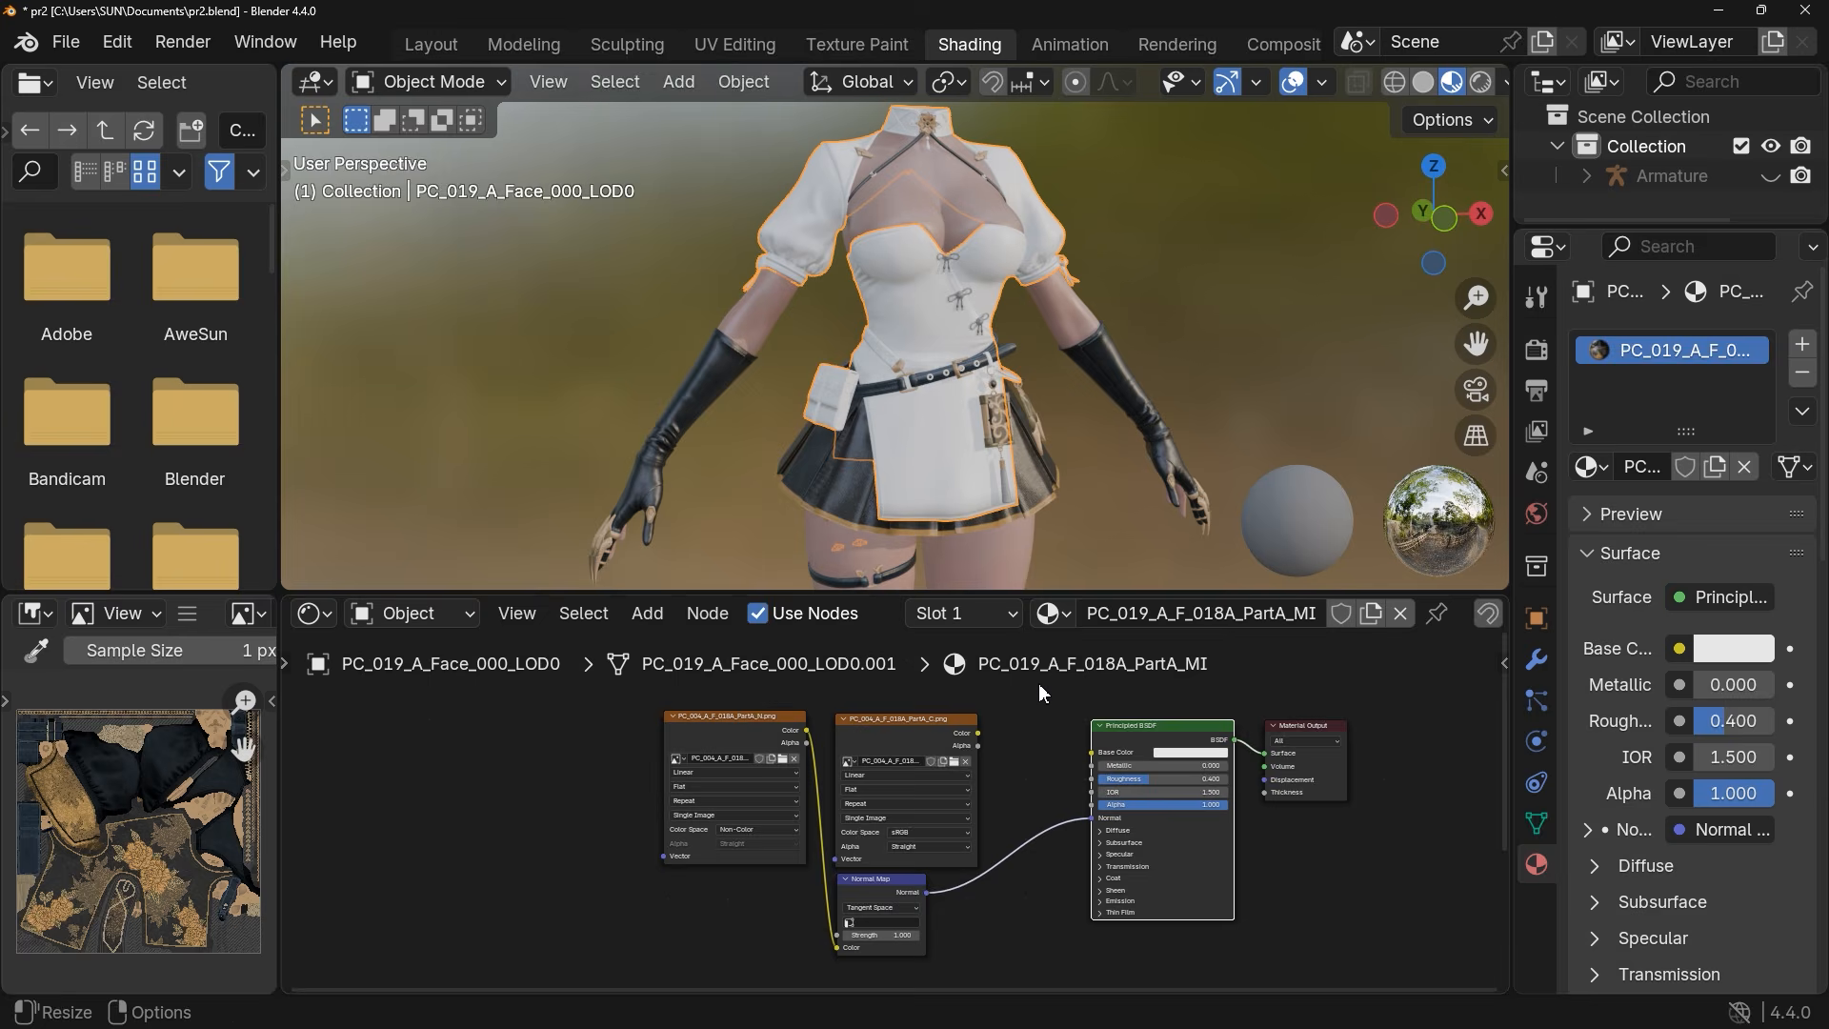
{"action": "key", "text": "ctrl+z"}
{"action": "left_click", "coordinate": [1049, 716]}
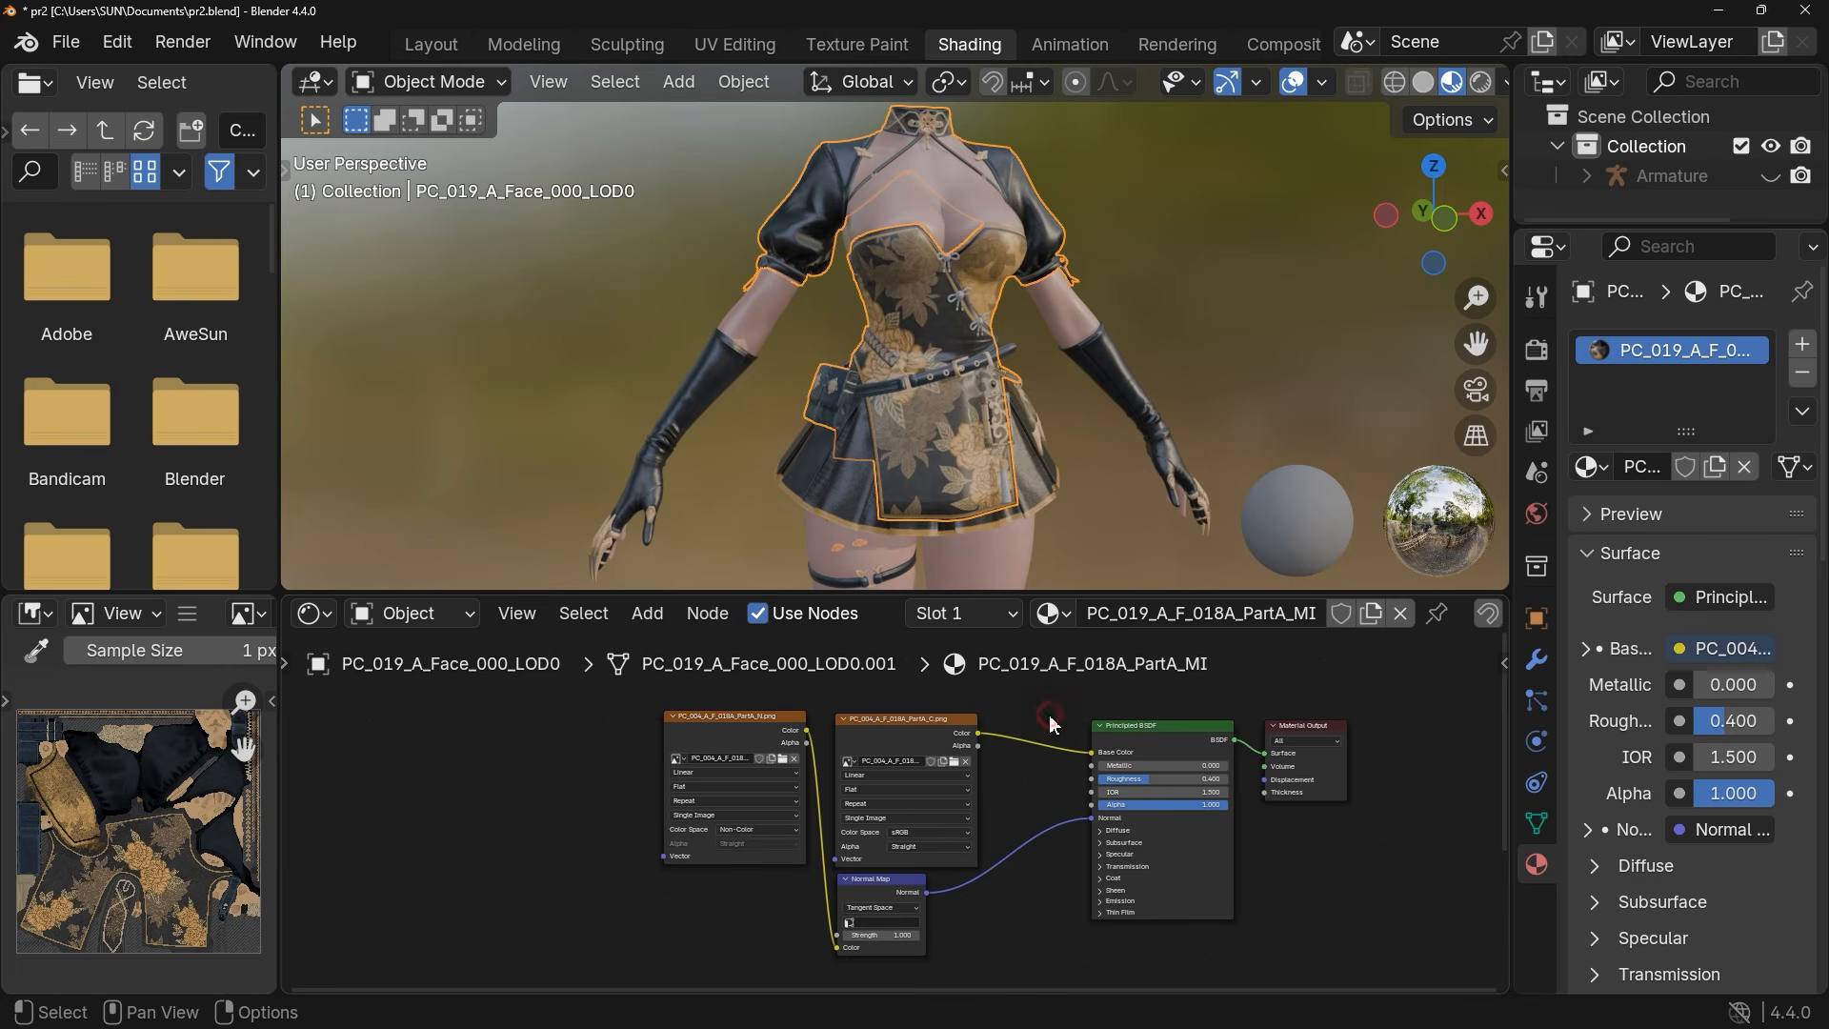
Add a second material slot to the dress mesh and create a new material in it named "New Materail"
{"action": "left_click", "coordinate": [1202, 385]}
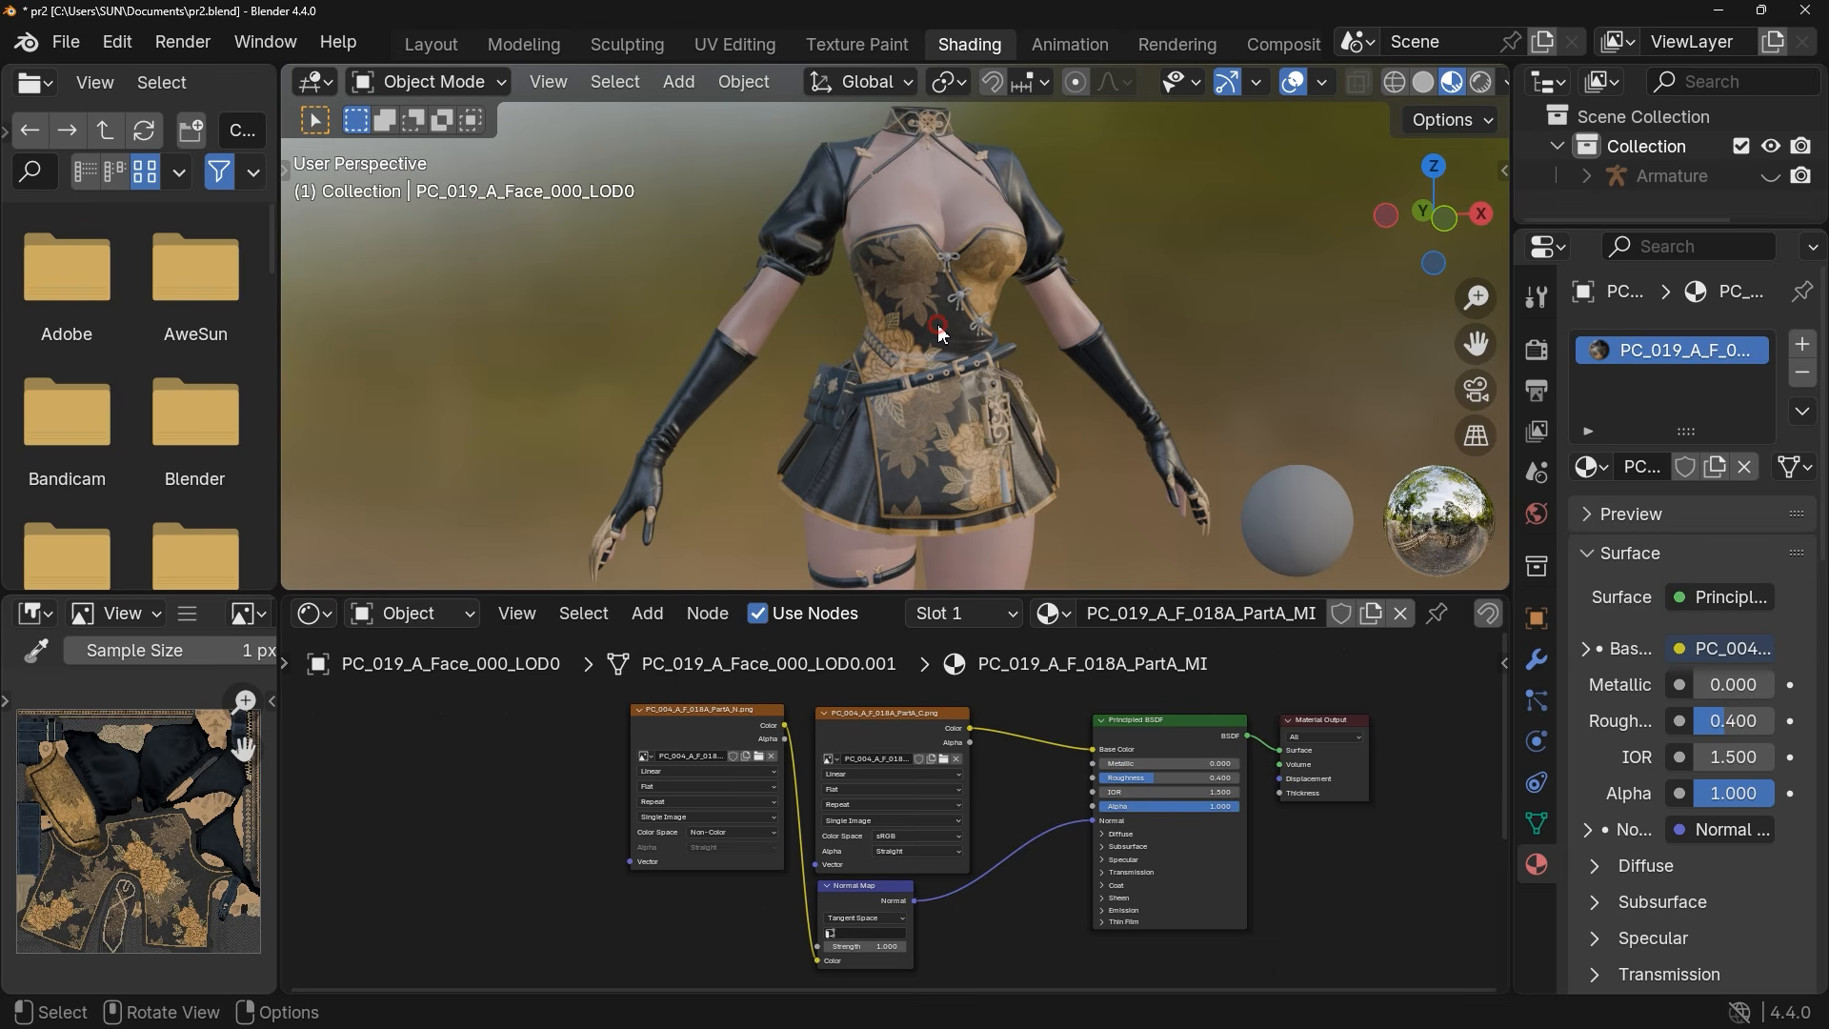
{"action": "left_click", "coordinate": [937, 325]}
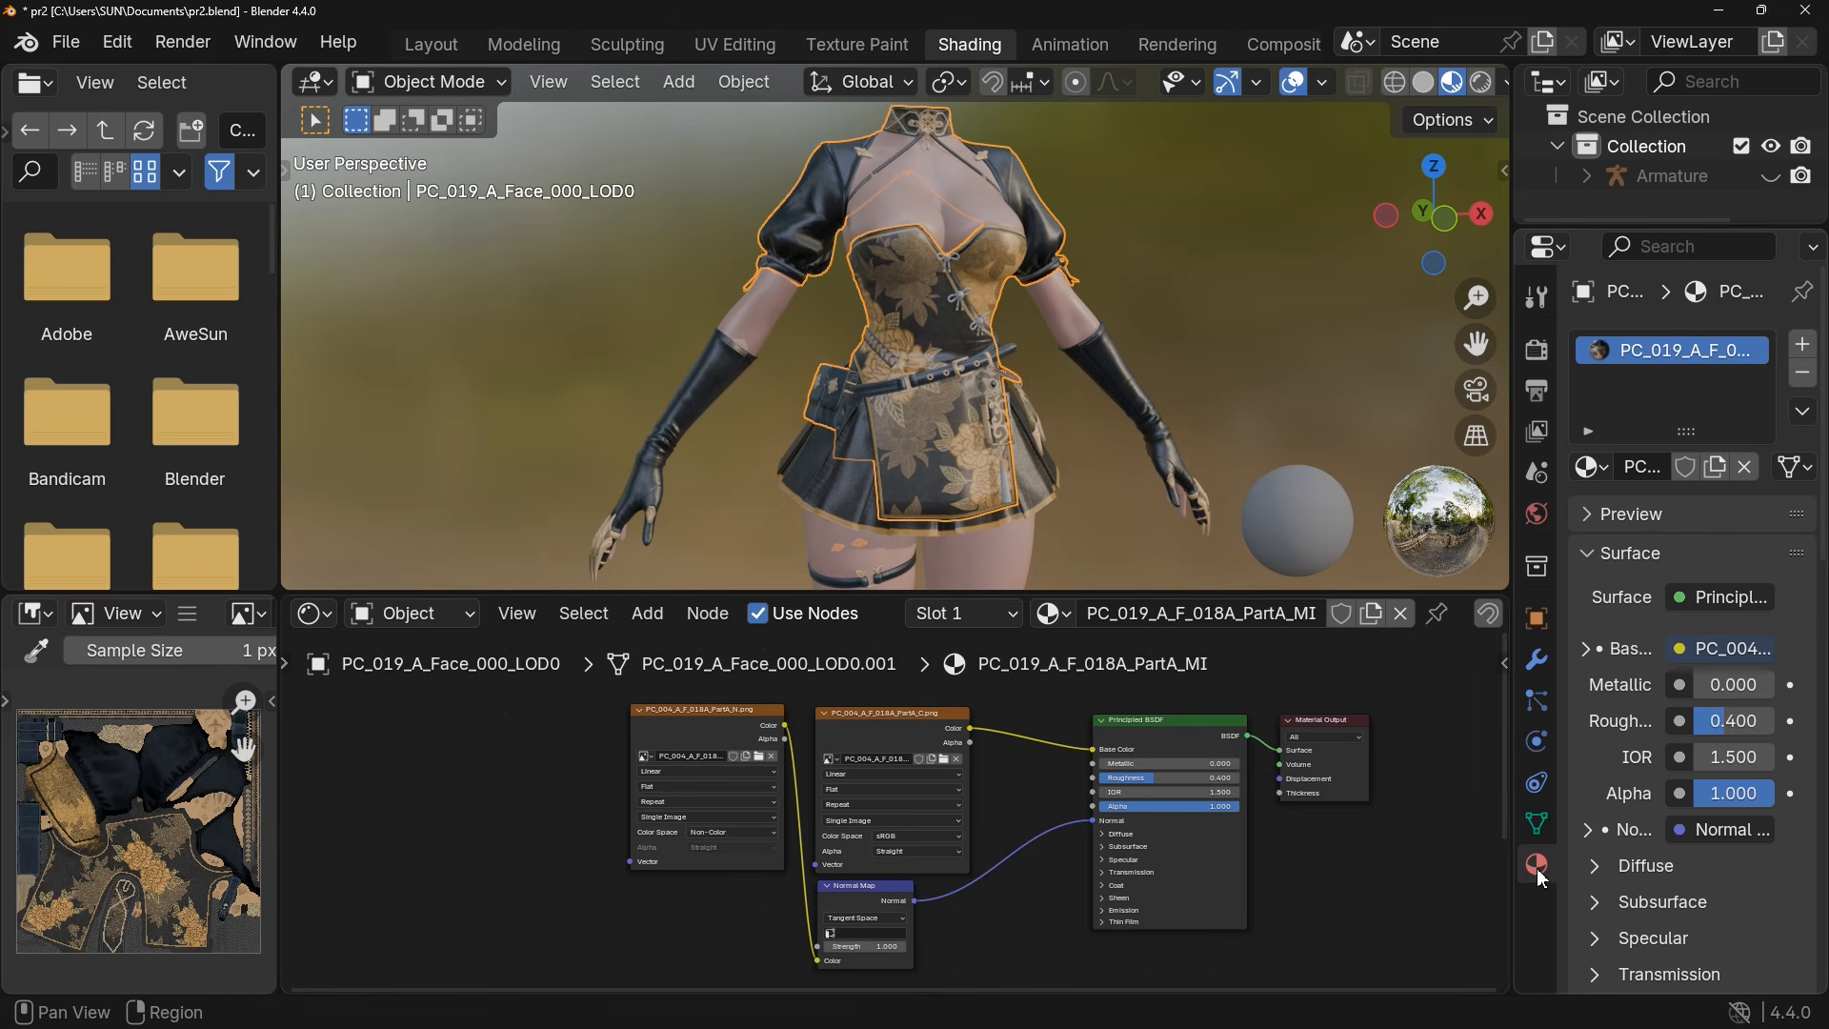
{"action": "left_click", "coordinate": [1798, 347]}
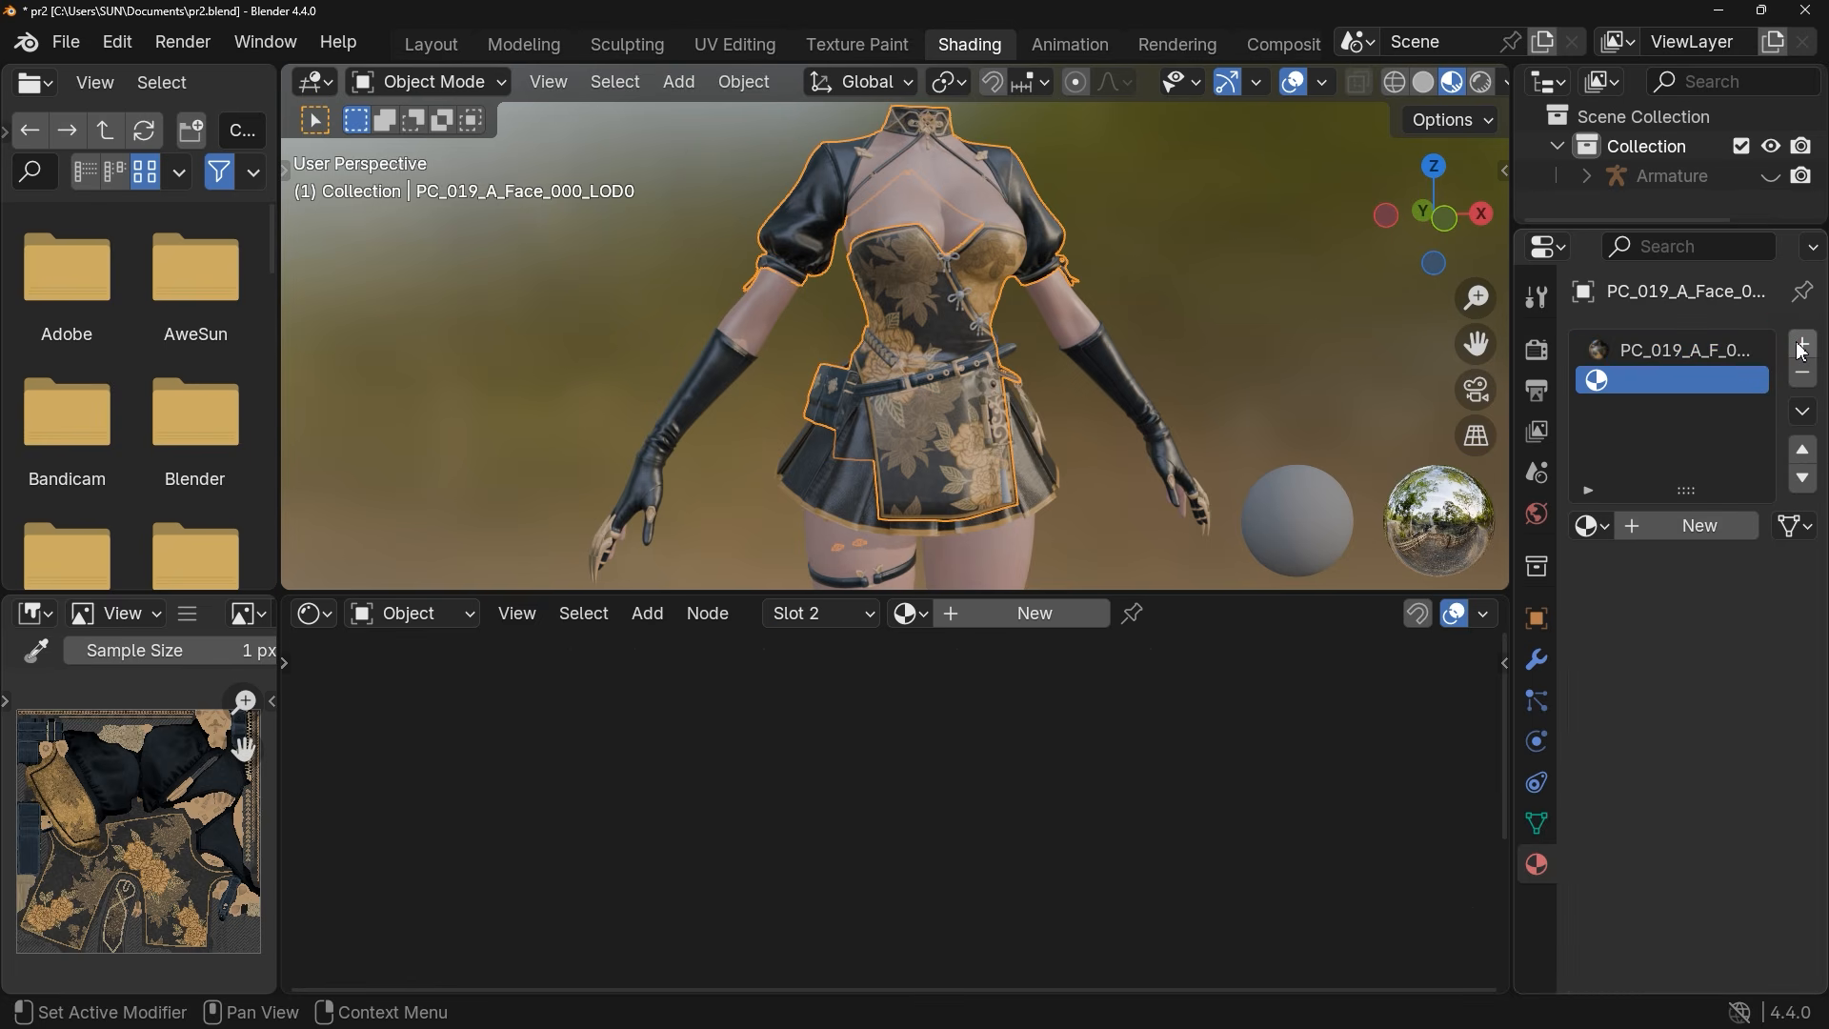
{"action": "left_click", "coordinate": [1658, 529]}
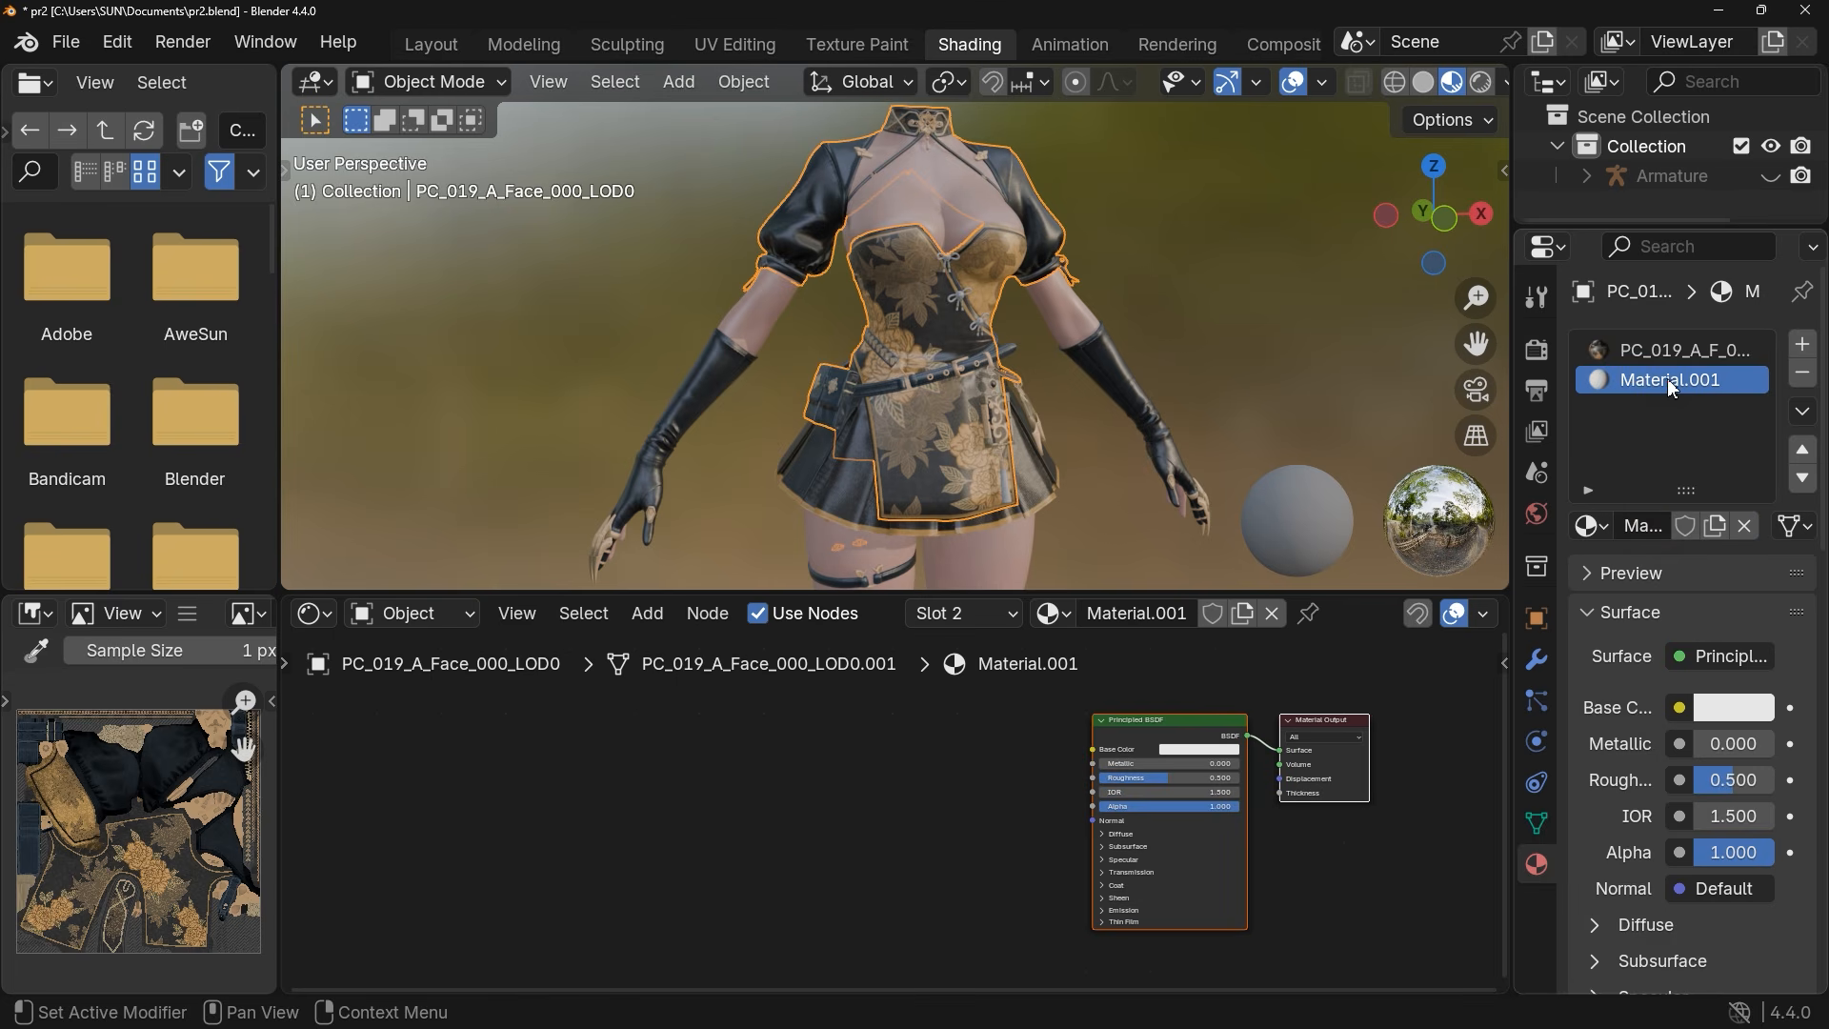
{"action": "double_click", "coordinate": [1671, 380]}
{"action": "type", "text": "Ne"}
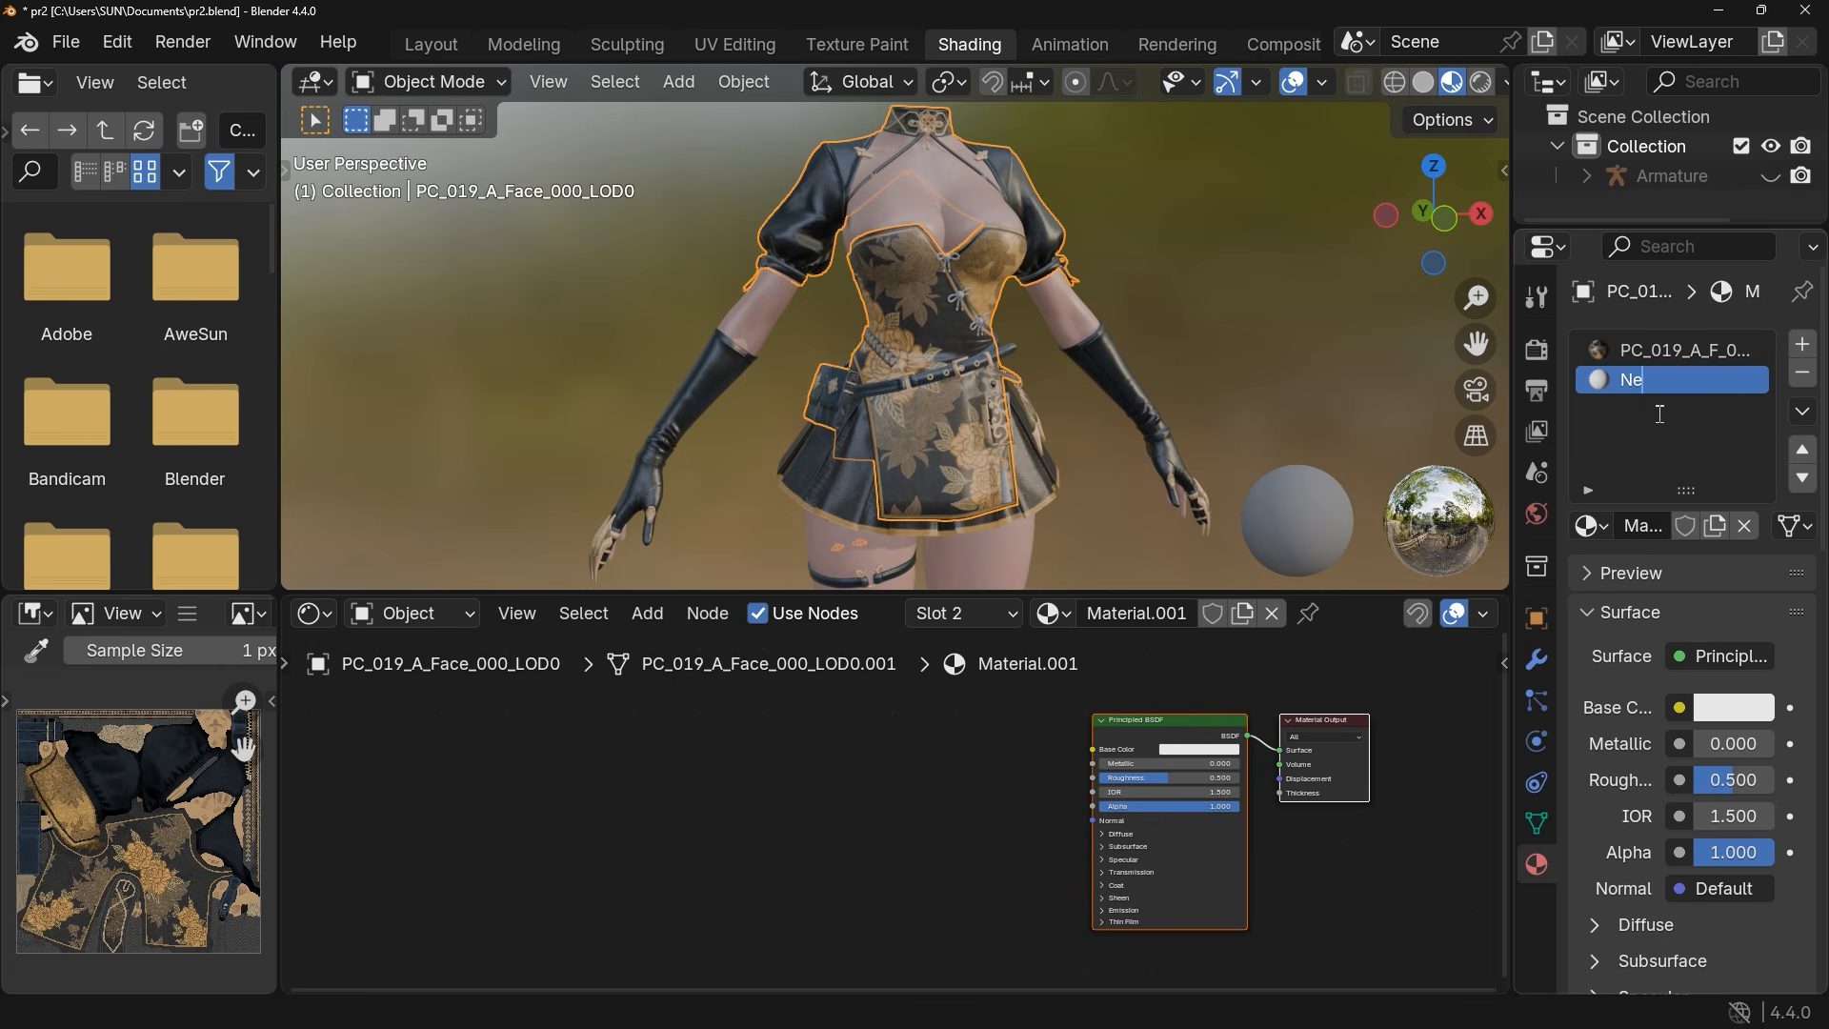
{"action": "type", "text": "w Materail"}
{"action": "key", "text": "Return"}
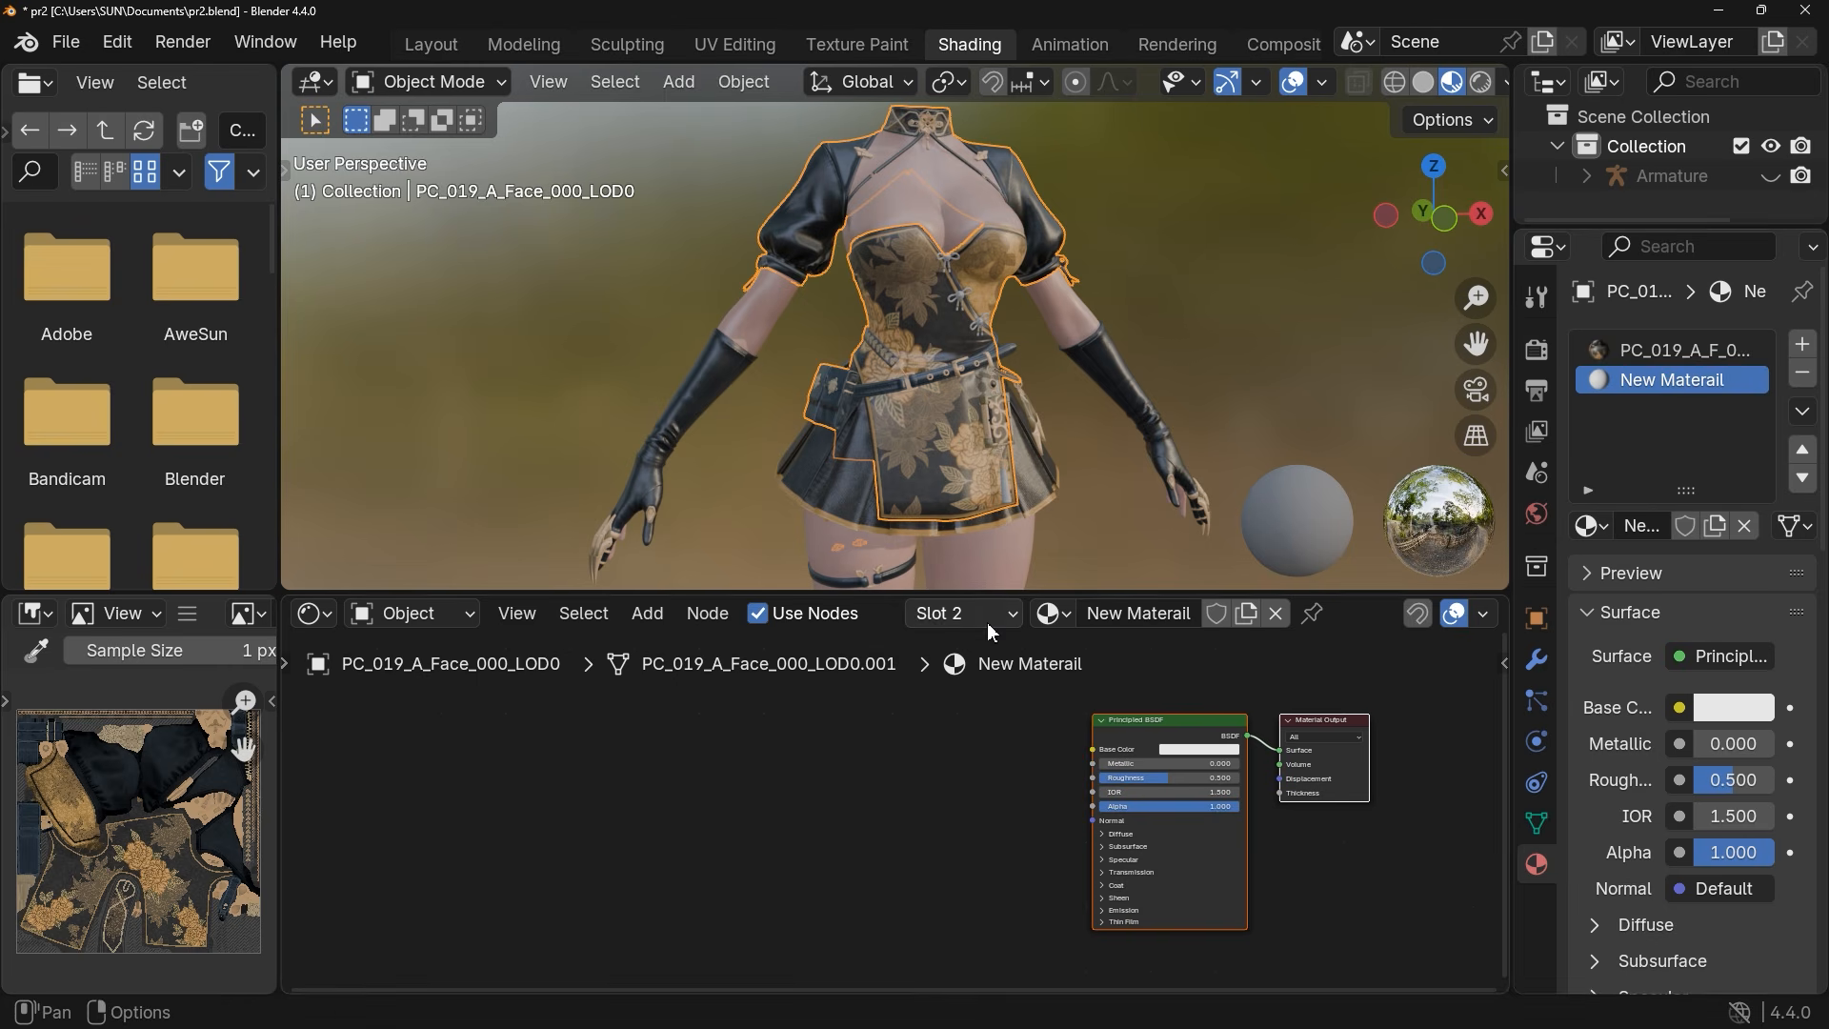
{"action": "left_click", "coordinate": [758, 614]}
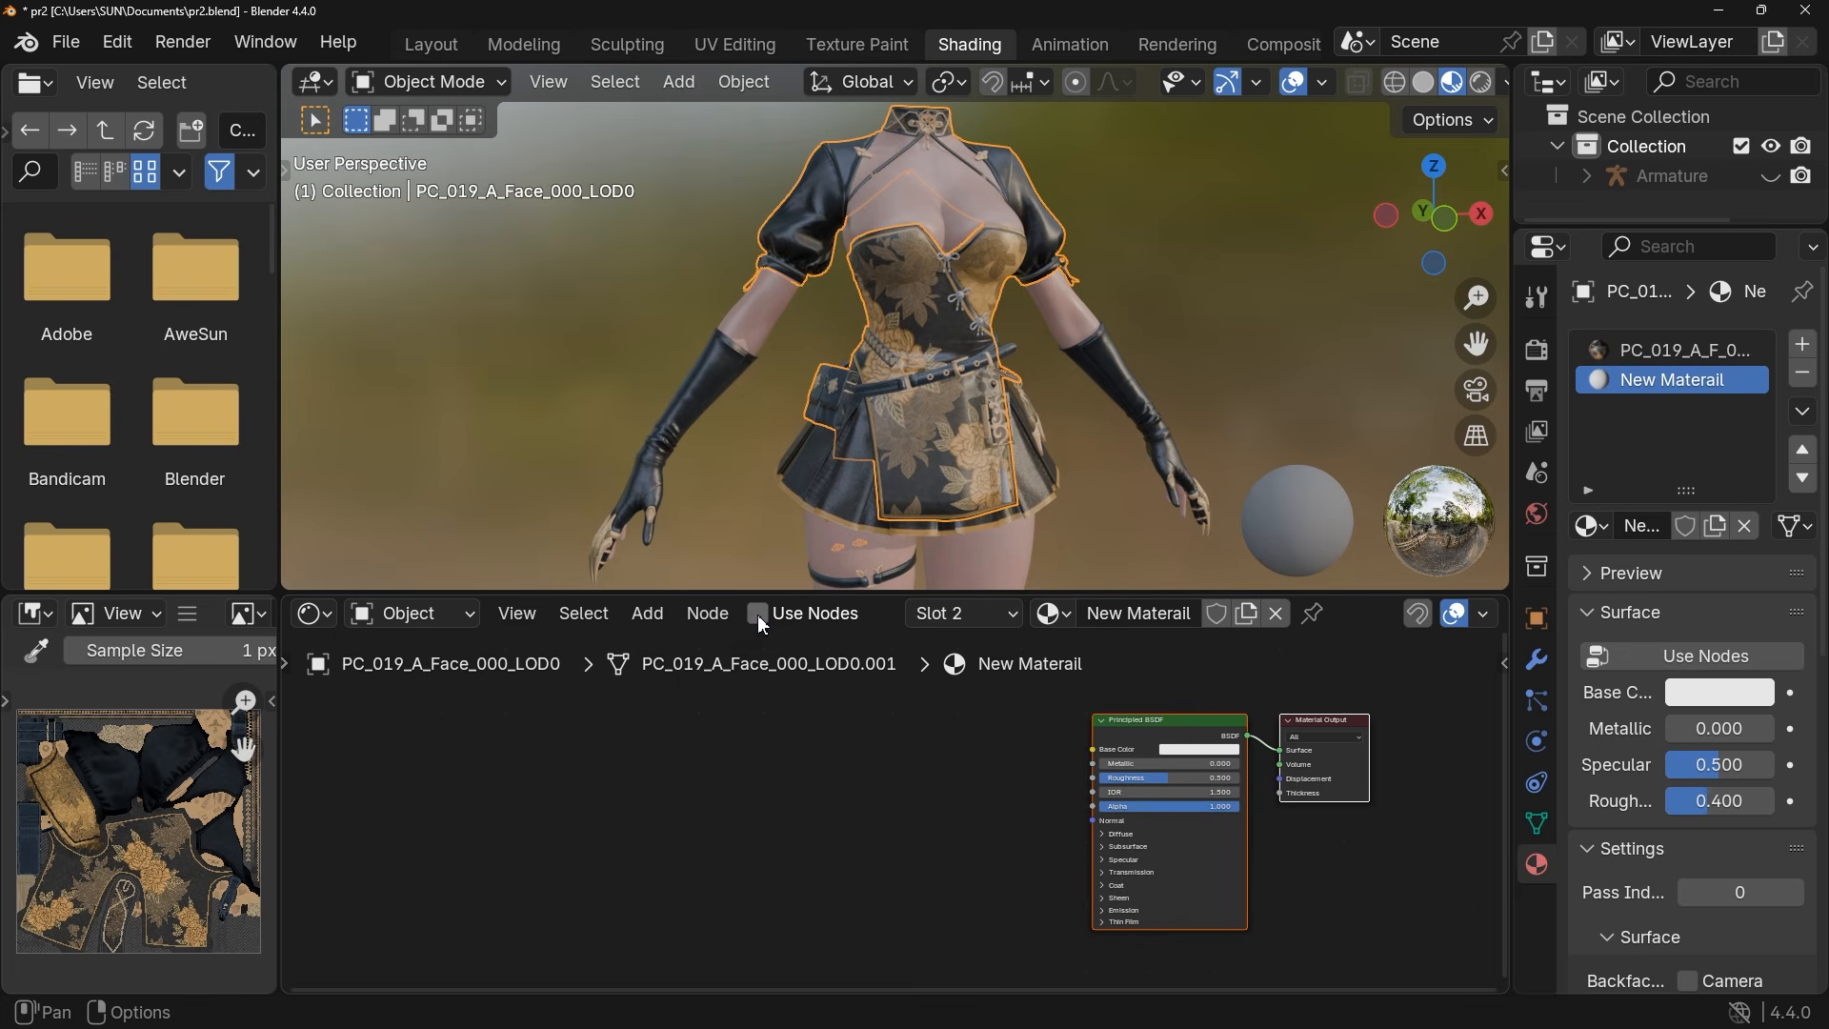
{"action": "left_click", "coordinate": [759, 617]}
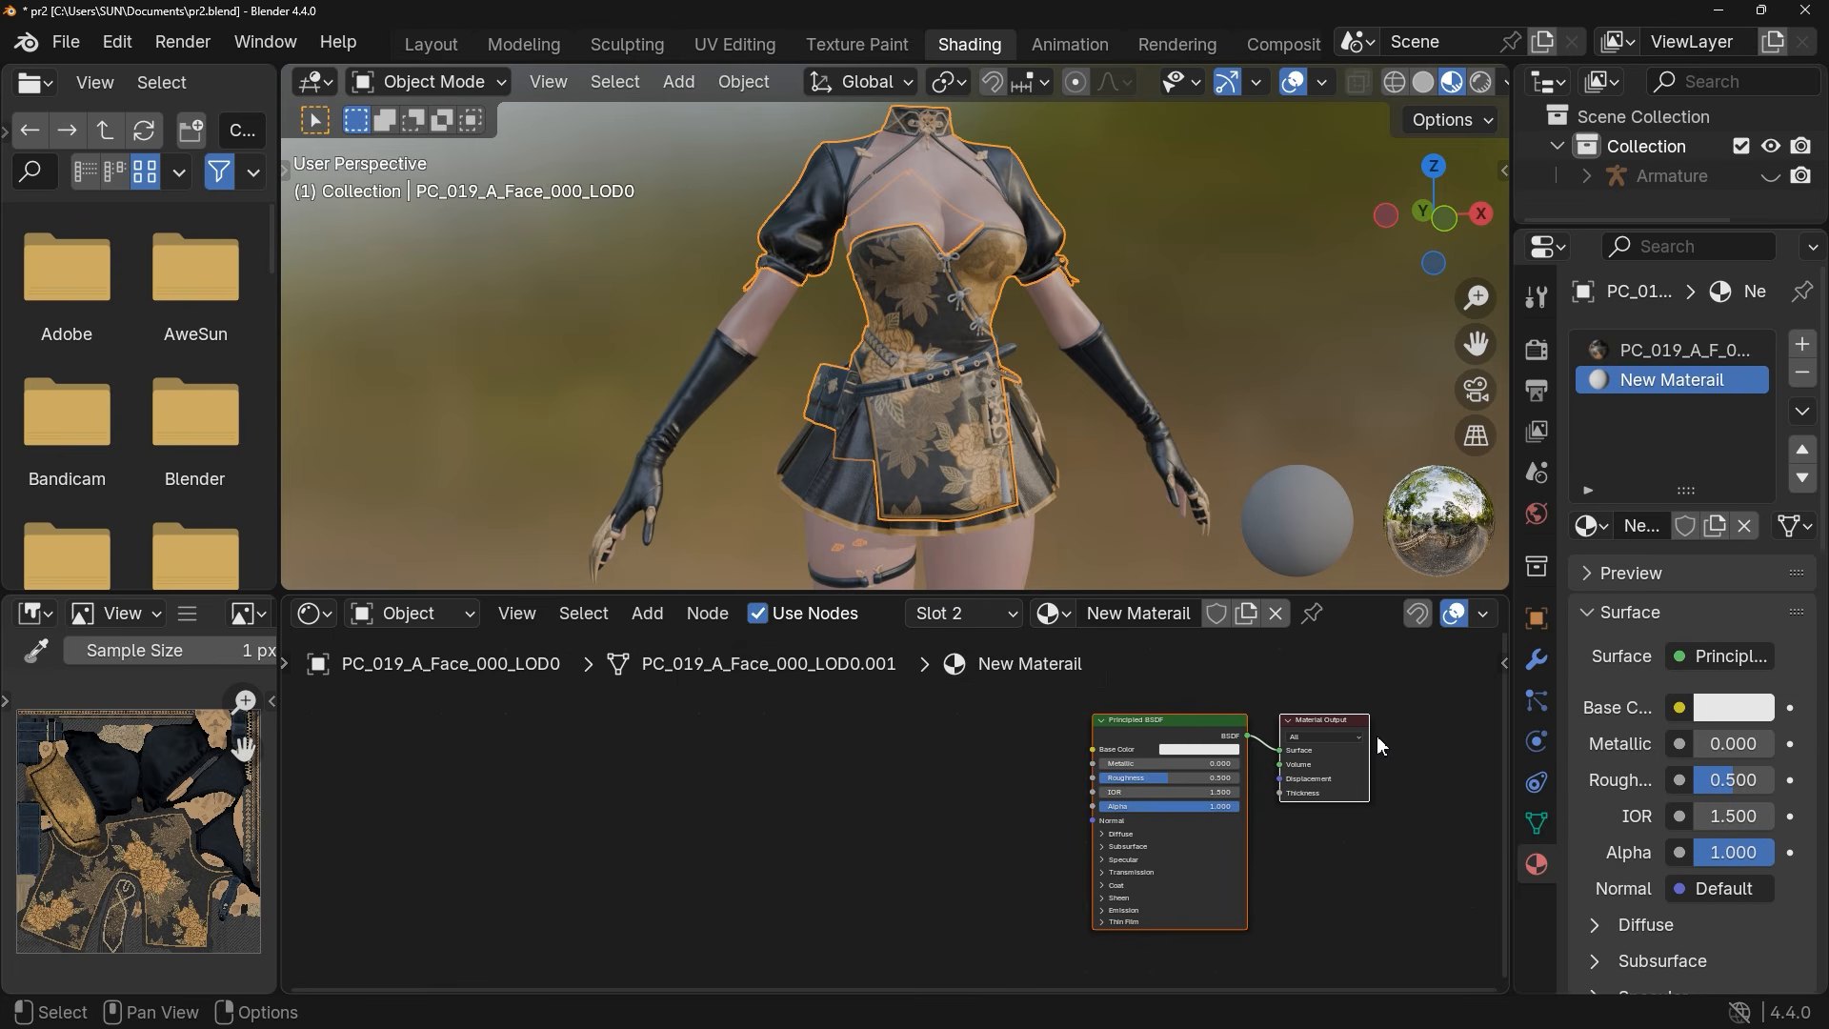
{"action": "scroll", "coordinate": [1053, 816], "scroll_direction": "down", "scroll_amount": 2}
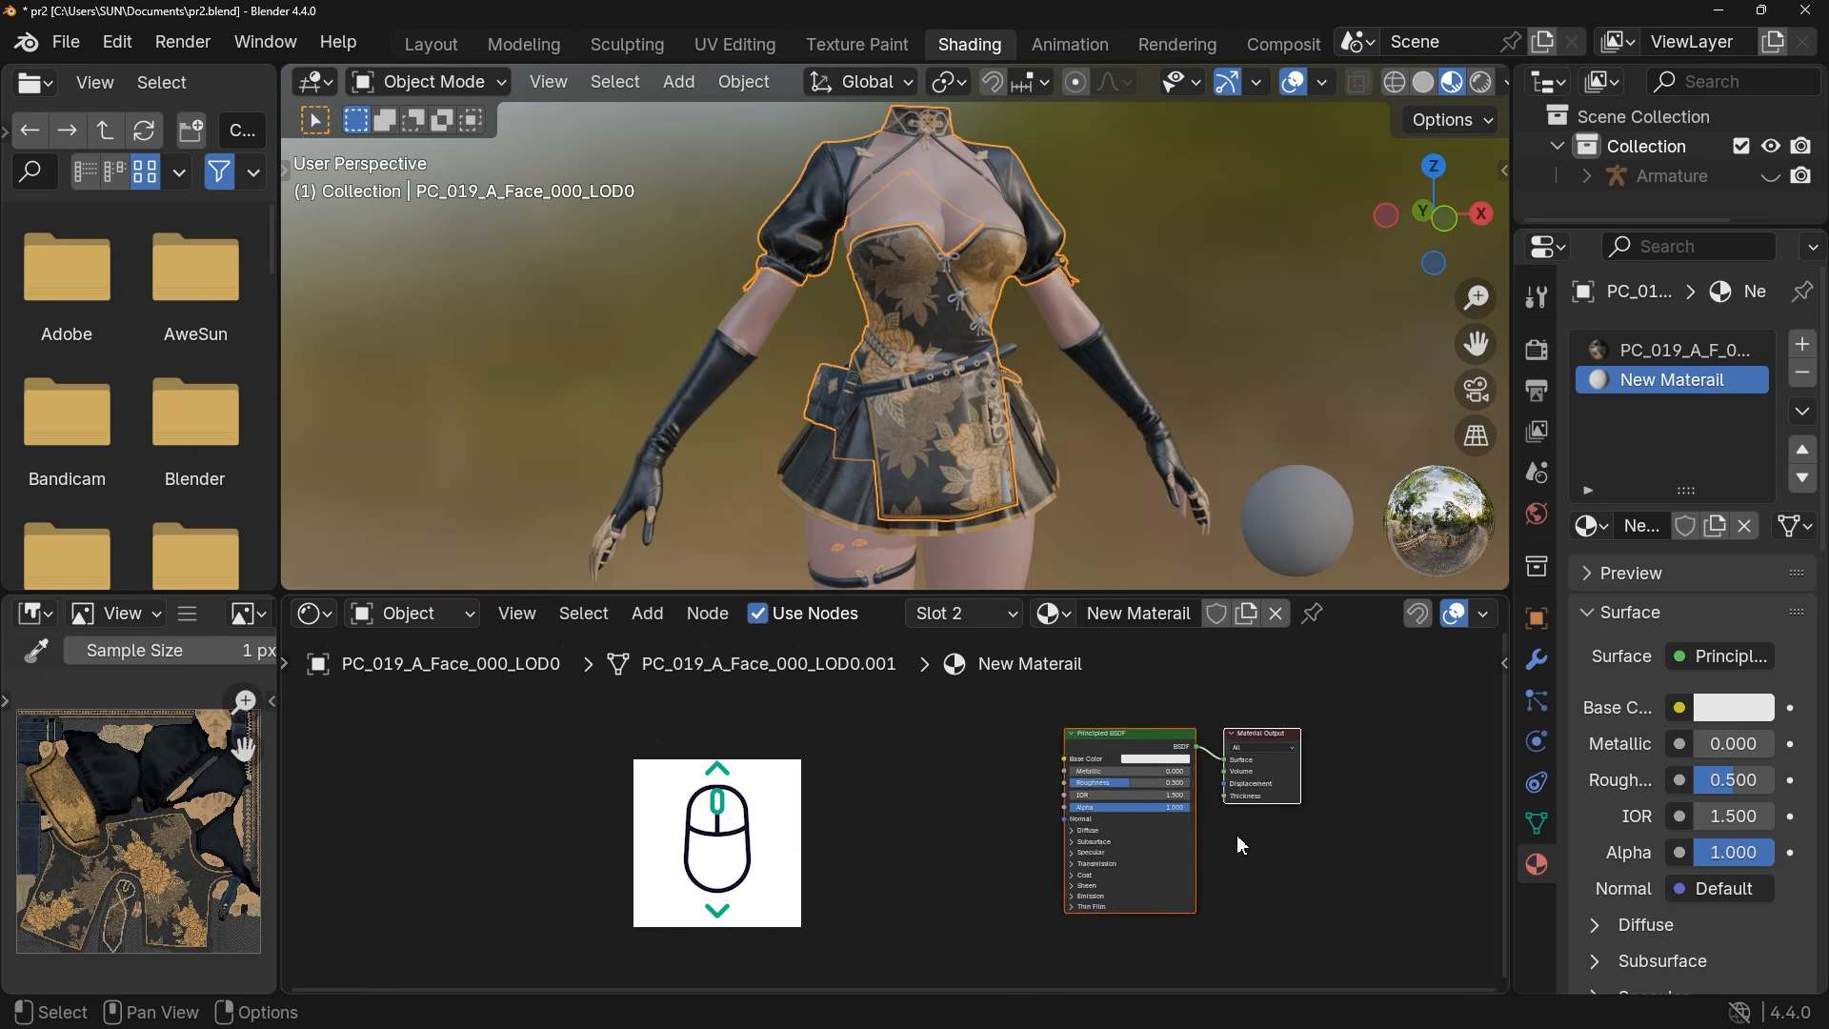
{"action": "scroll", "coordinate": [1236, 835], "scroll_direction": "up", "scroll_amount": 2}
{"action": "scroll", "coordinate": [1219, 804], "scroll_direction": "down", "scroll_amount": 7}
{"action": "scroll", "coordinate": [1216, 798], "scroll_direction": "up", "scroll_amount": 8}
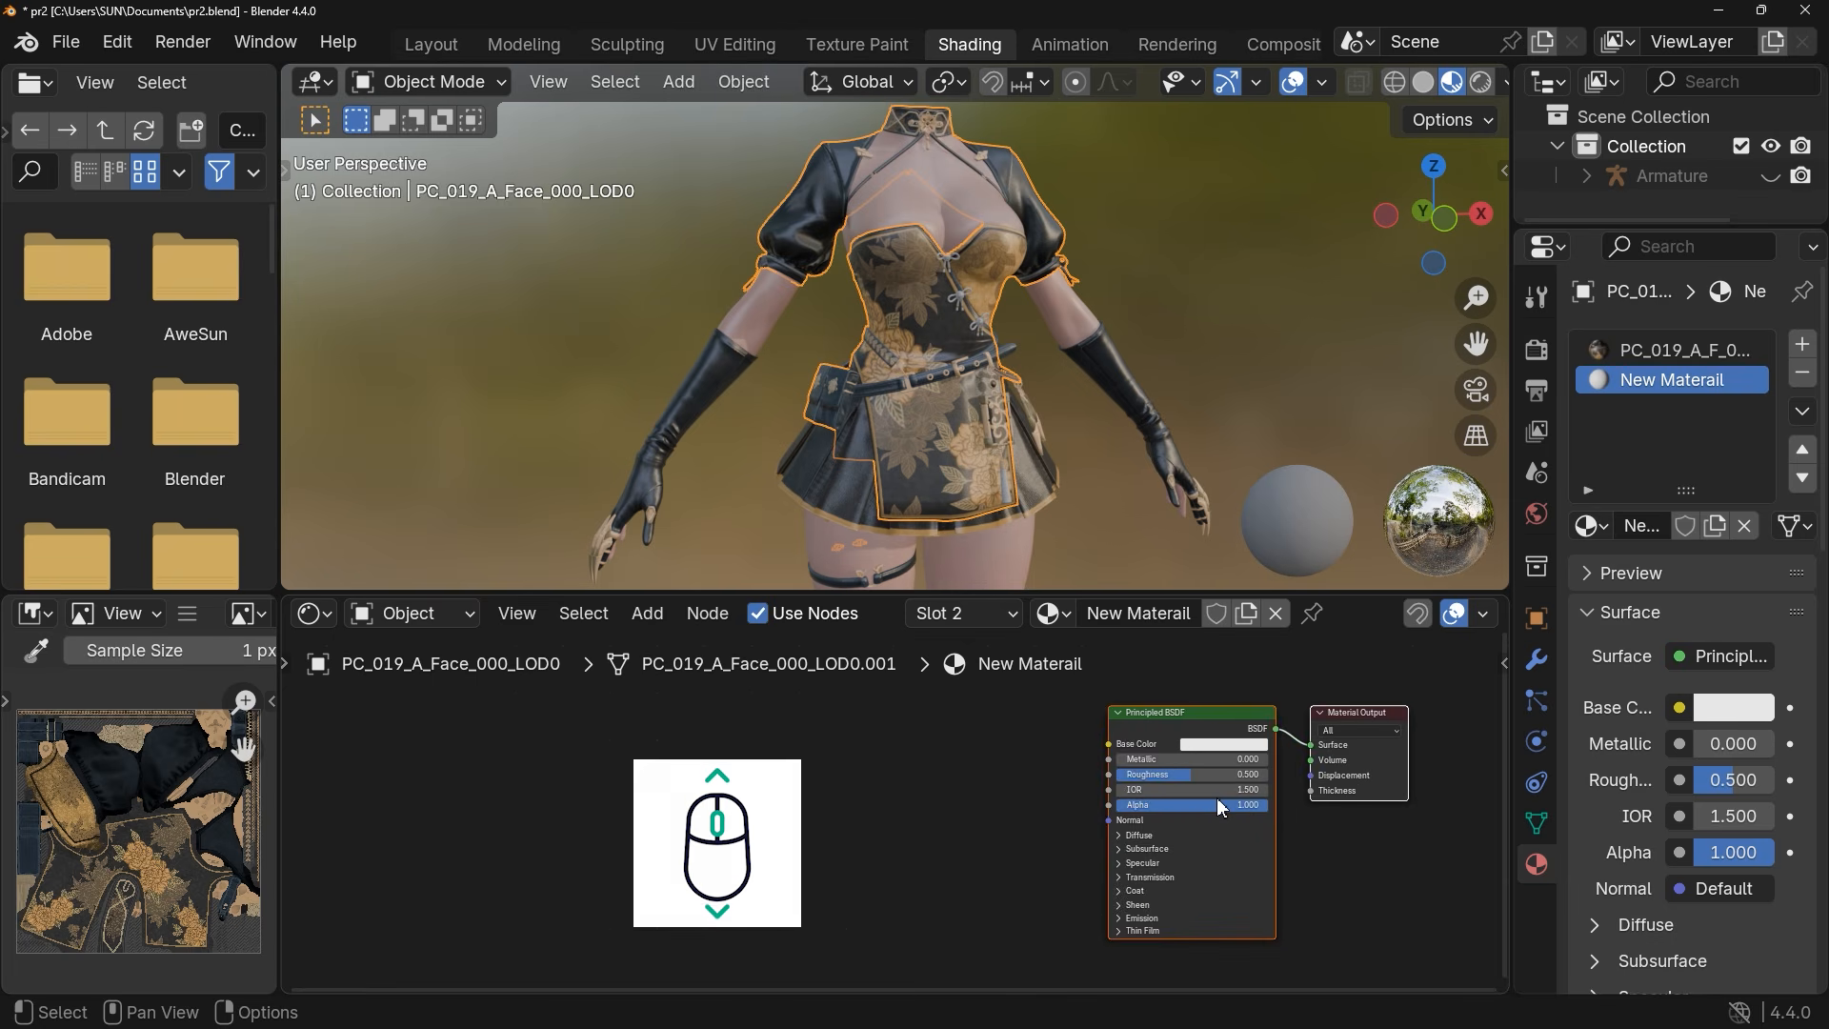
{"action": "scroll", "coordinate": [1215, 797], "scroll_direction": "up", "scroll_amount": 4}
{"action": "scroll", "coordinate": [1204, 805], "scroll_direction": "down", "scroll_amount": 1}
{"action": "middle_click_drag", "start_coordinate": [1098, 769], "coordinate": [1028, 783]}
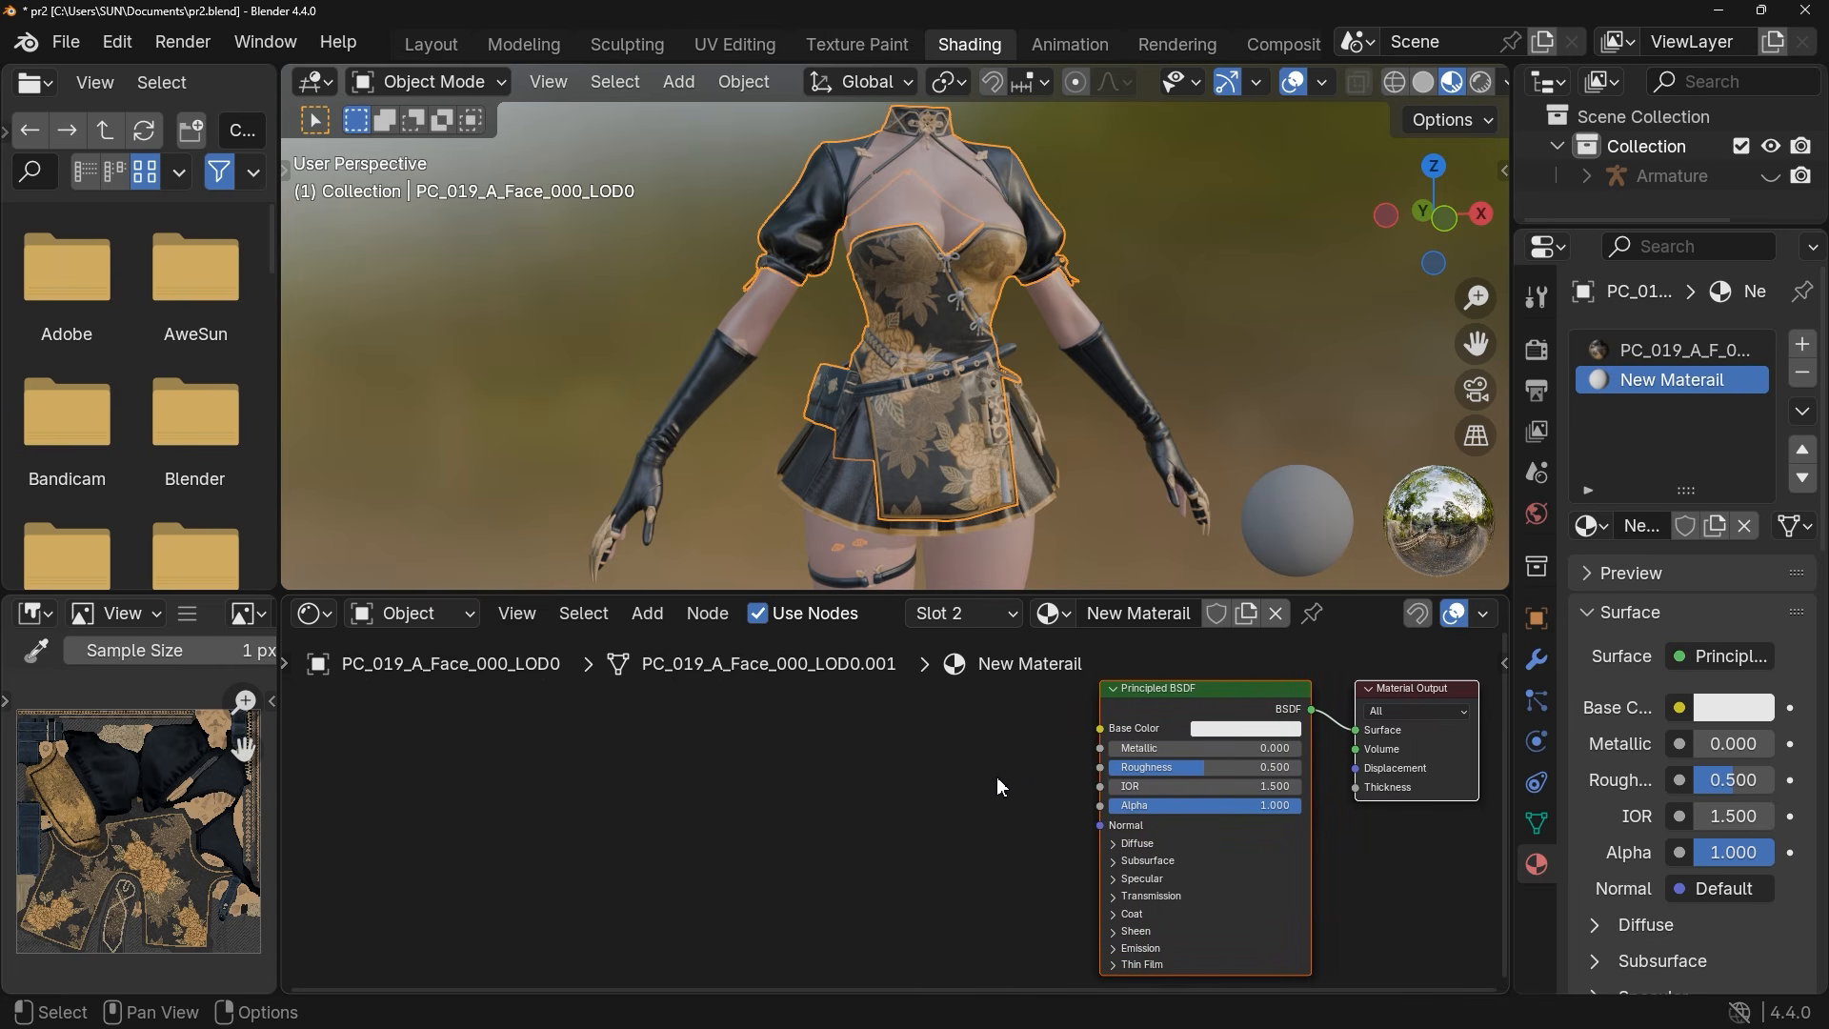
{"action": "left_click_drag", "start_coordinate": [996, 712], "coordinate": [1377, 872]}
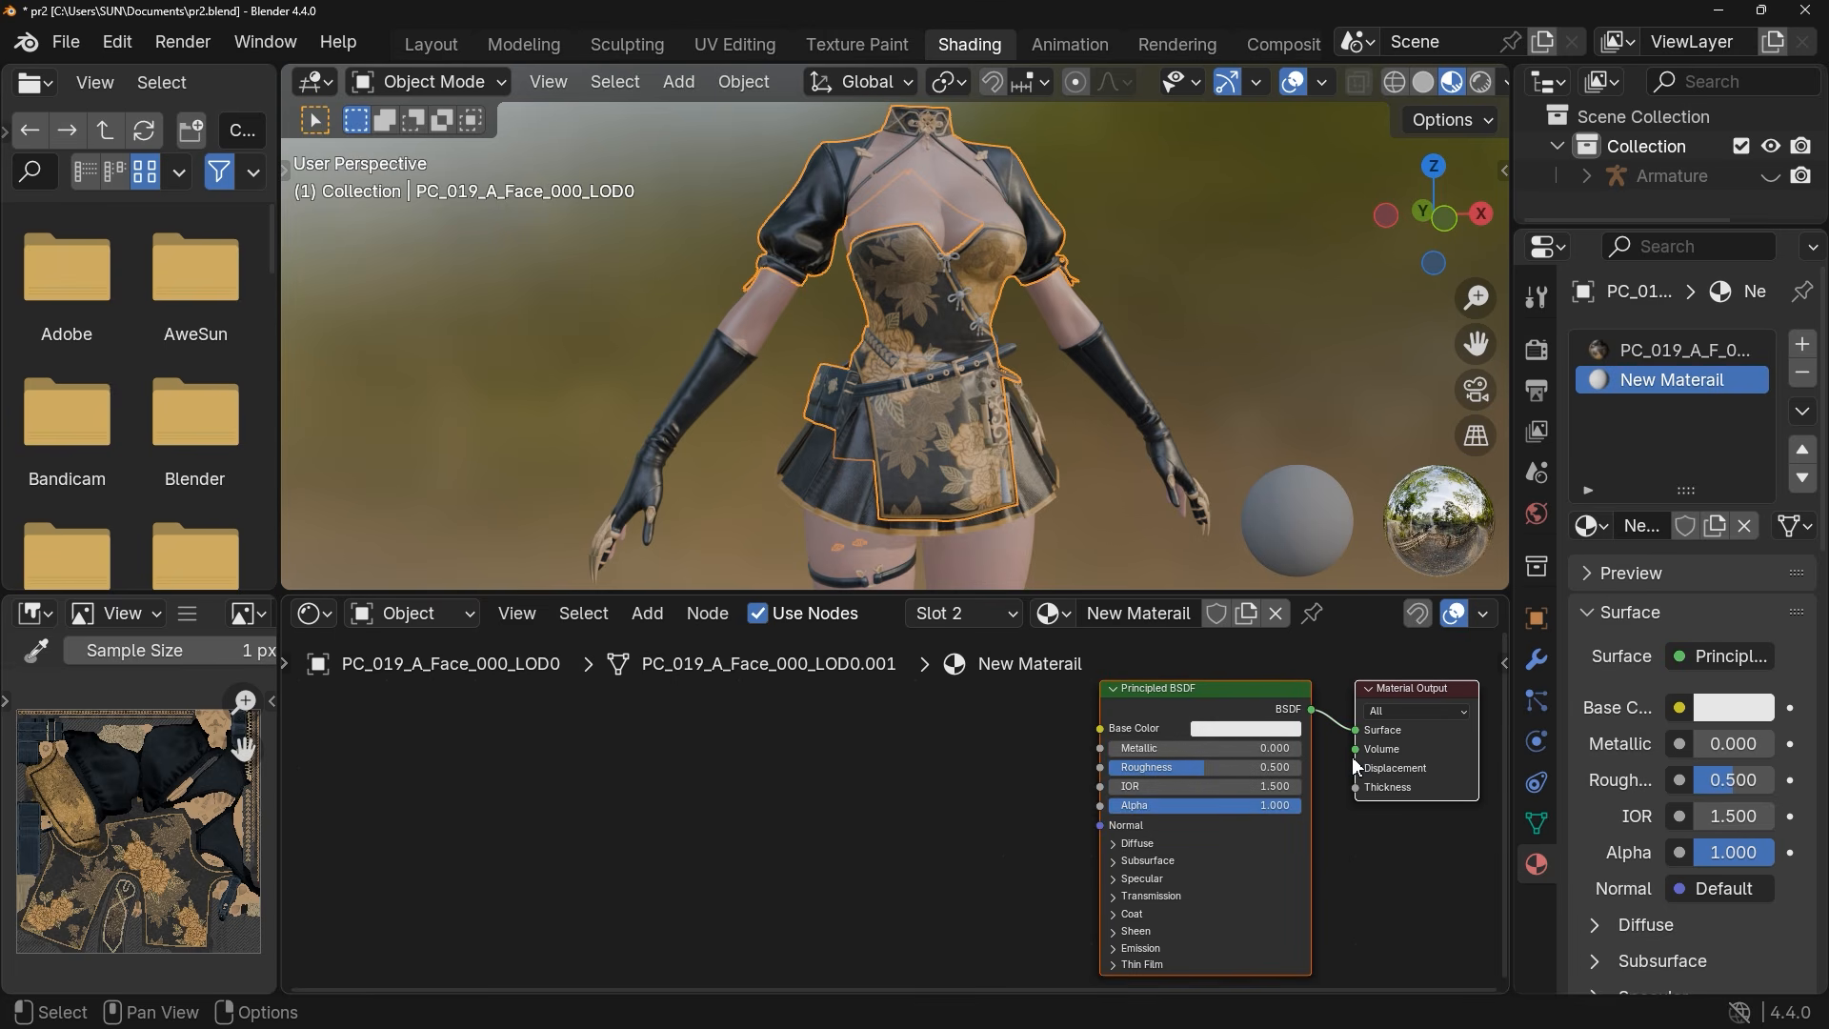
{"action": "left_click", "coordinate": [893, 767]}
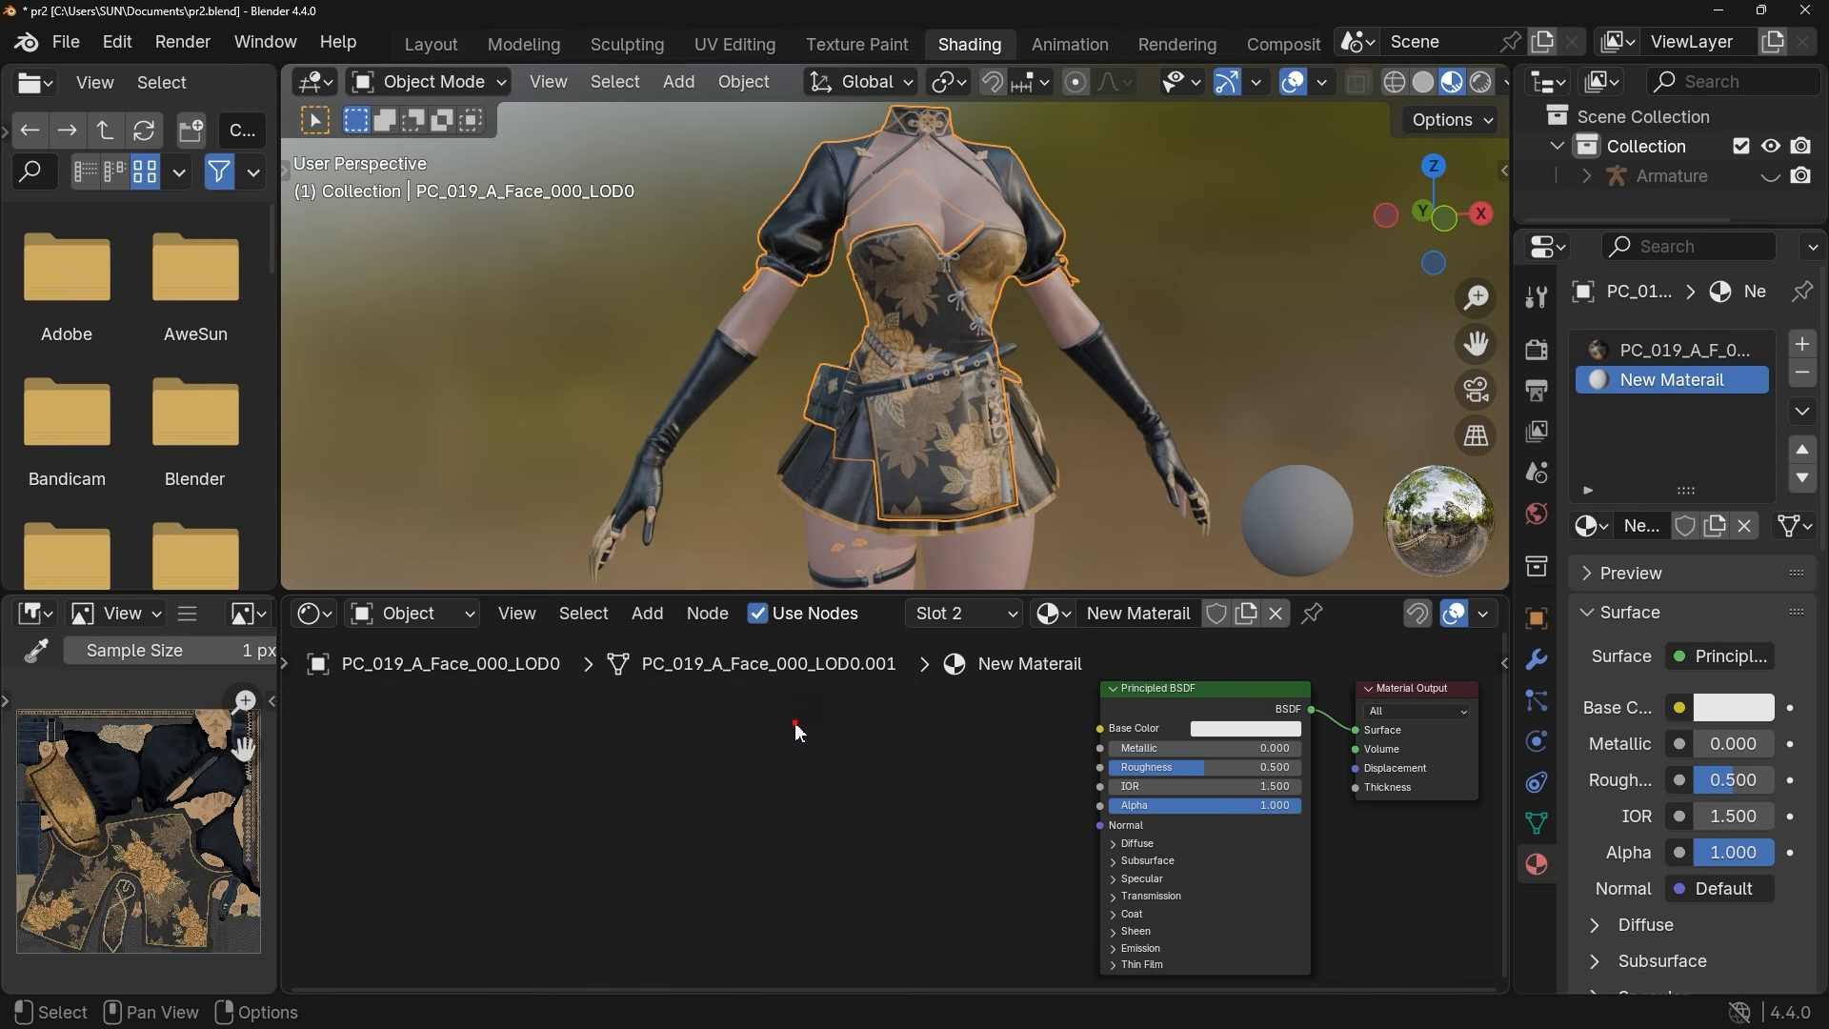
{"action": "left_click_drag", "start_coordinate": [794, 722], "coordinate": [975, 876]}
Add an Image Texture node to the new material and place it before the Principled BSDF node
{"action": "left_click", "coordinate": [649, 615]}
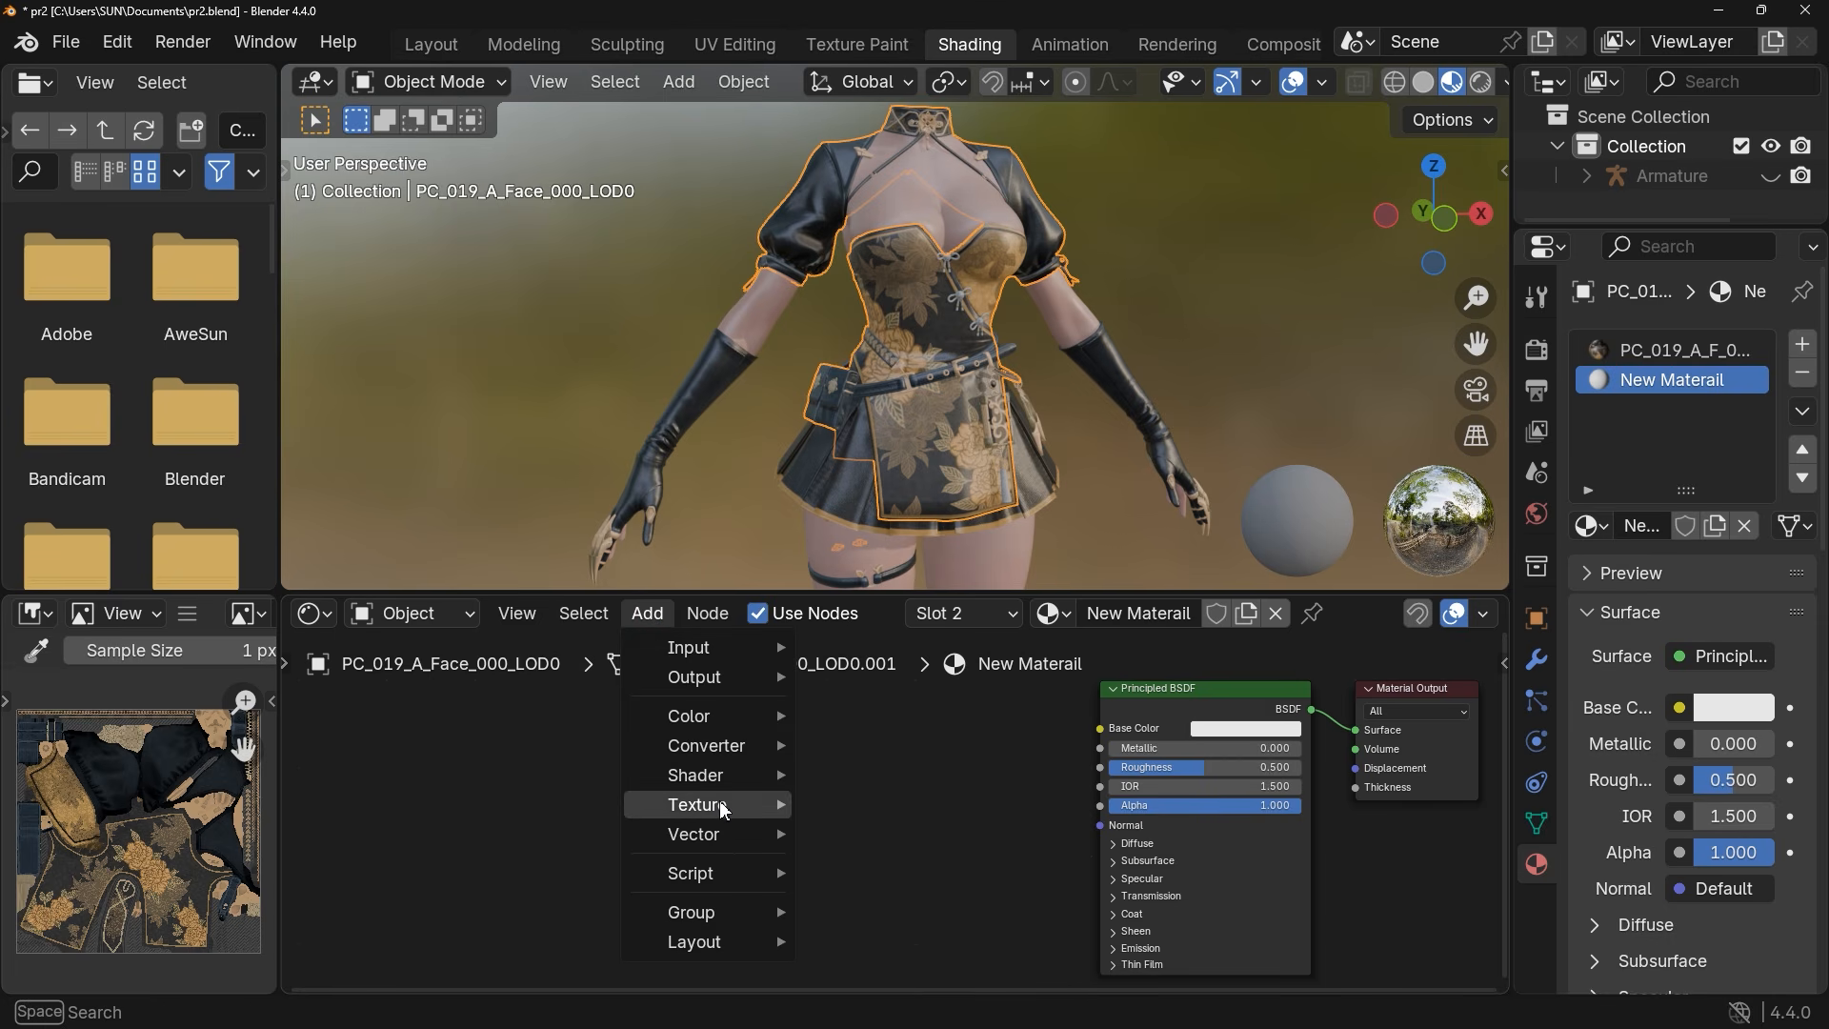
{"action": "mouse_move", "coordinate": [728, 804]}
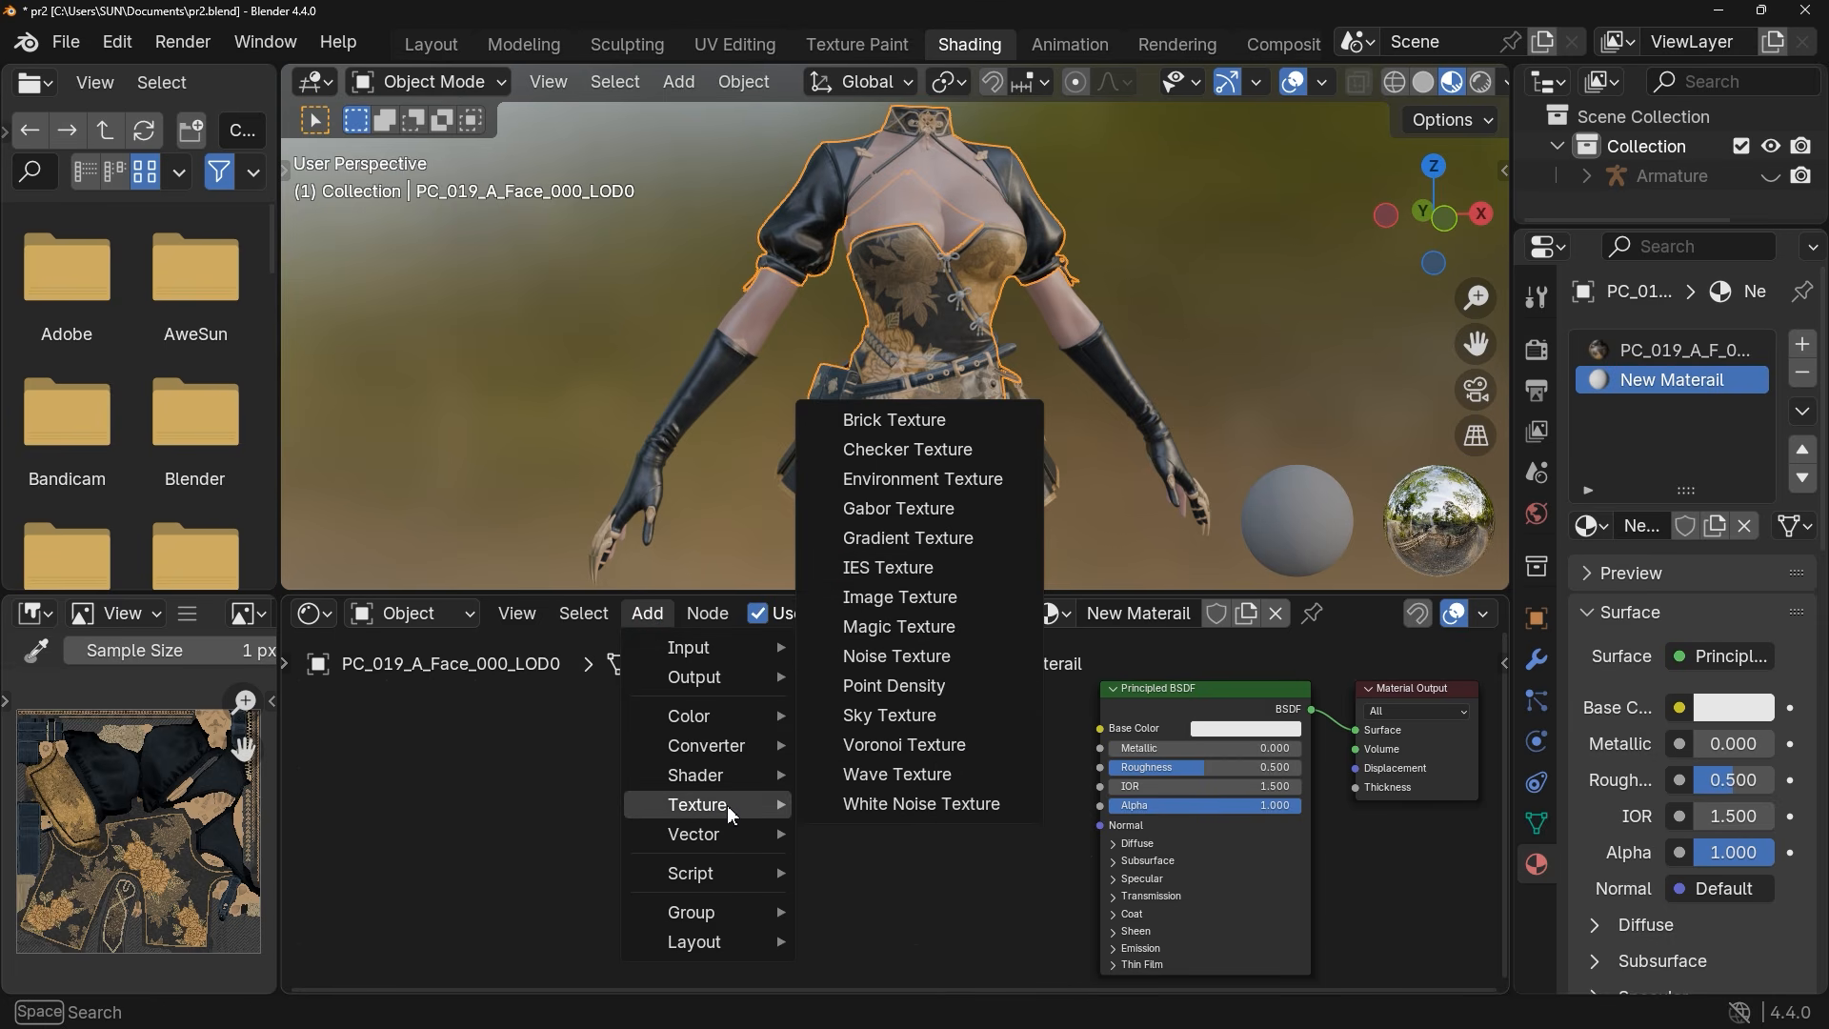
{"action": "left_click", "coordinate": [909, 597]}
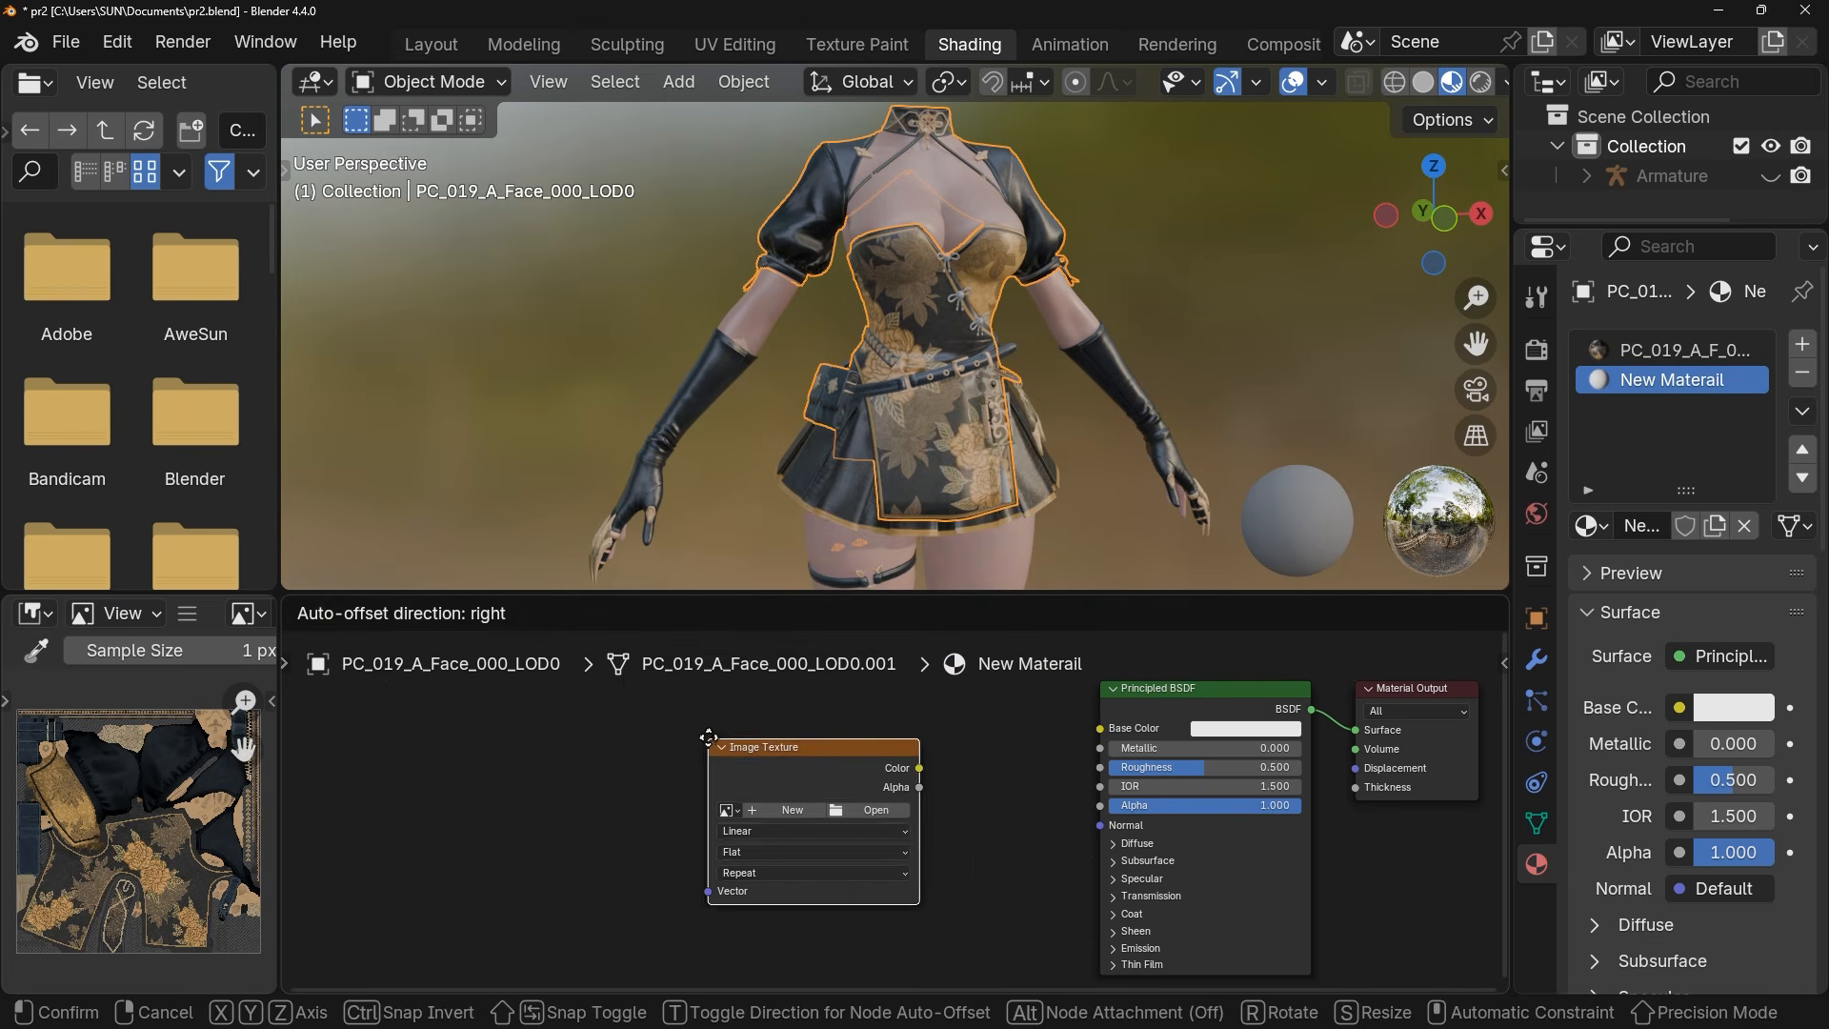
{"action": "left_click", "coordinate": [716, 720]}
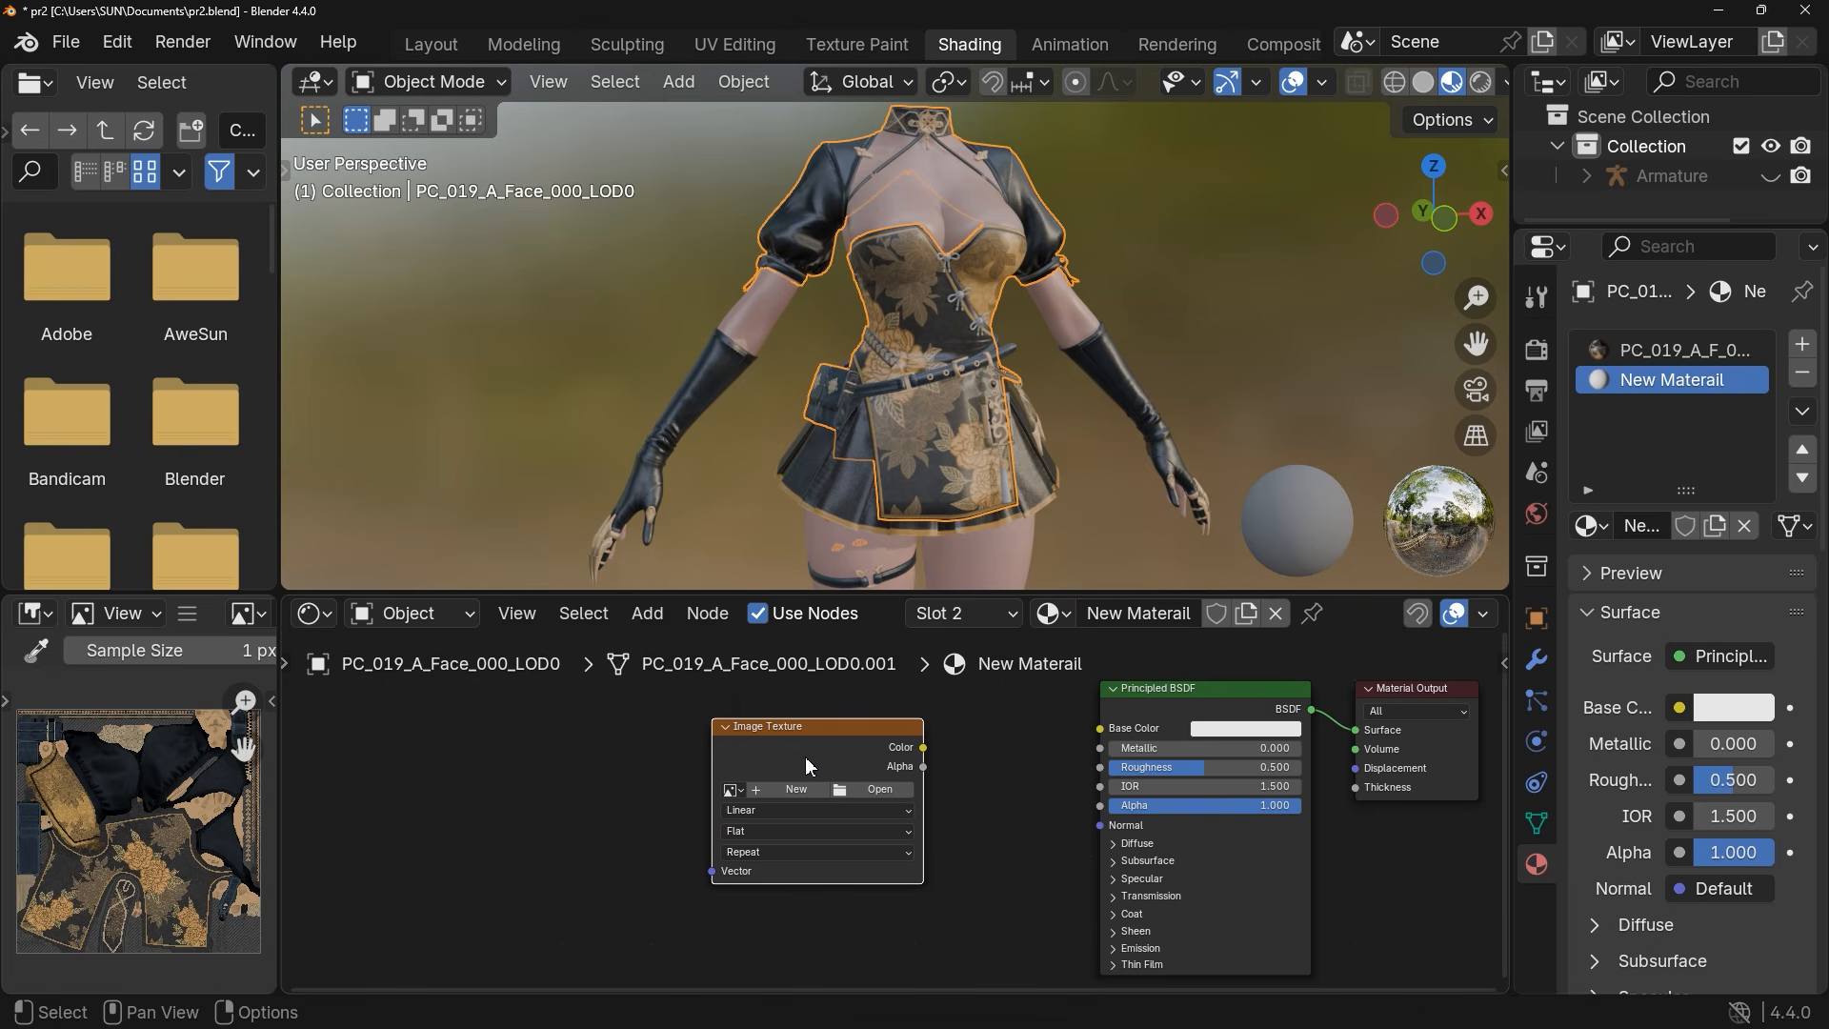
Load Texture_D.png from the Pictures\New 3D Model folder into the Image Texture node and connect its Color output to Base Color
{"action": "left_click", "coordinate": [877, 787]}
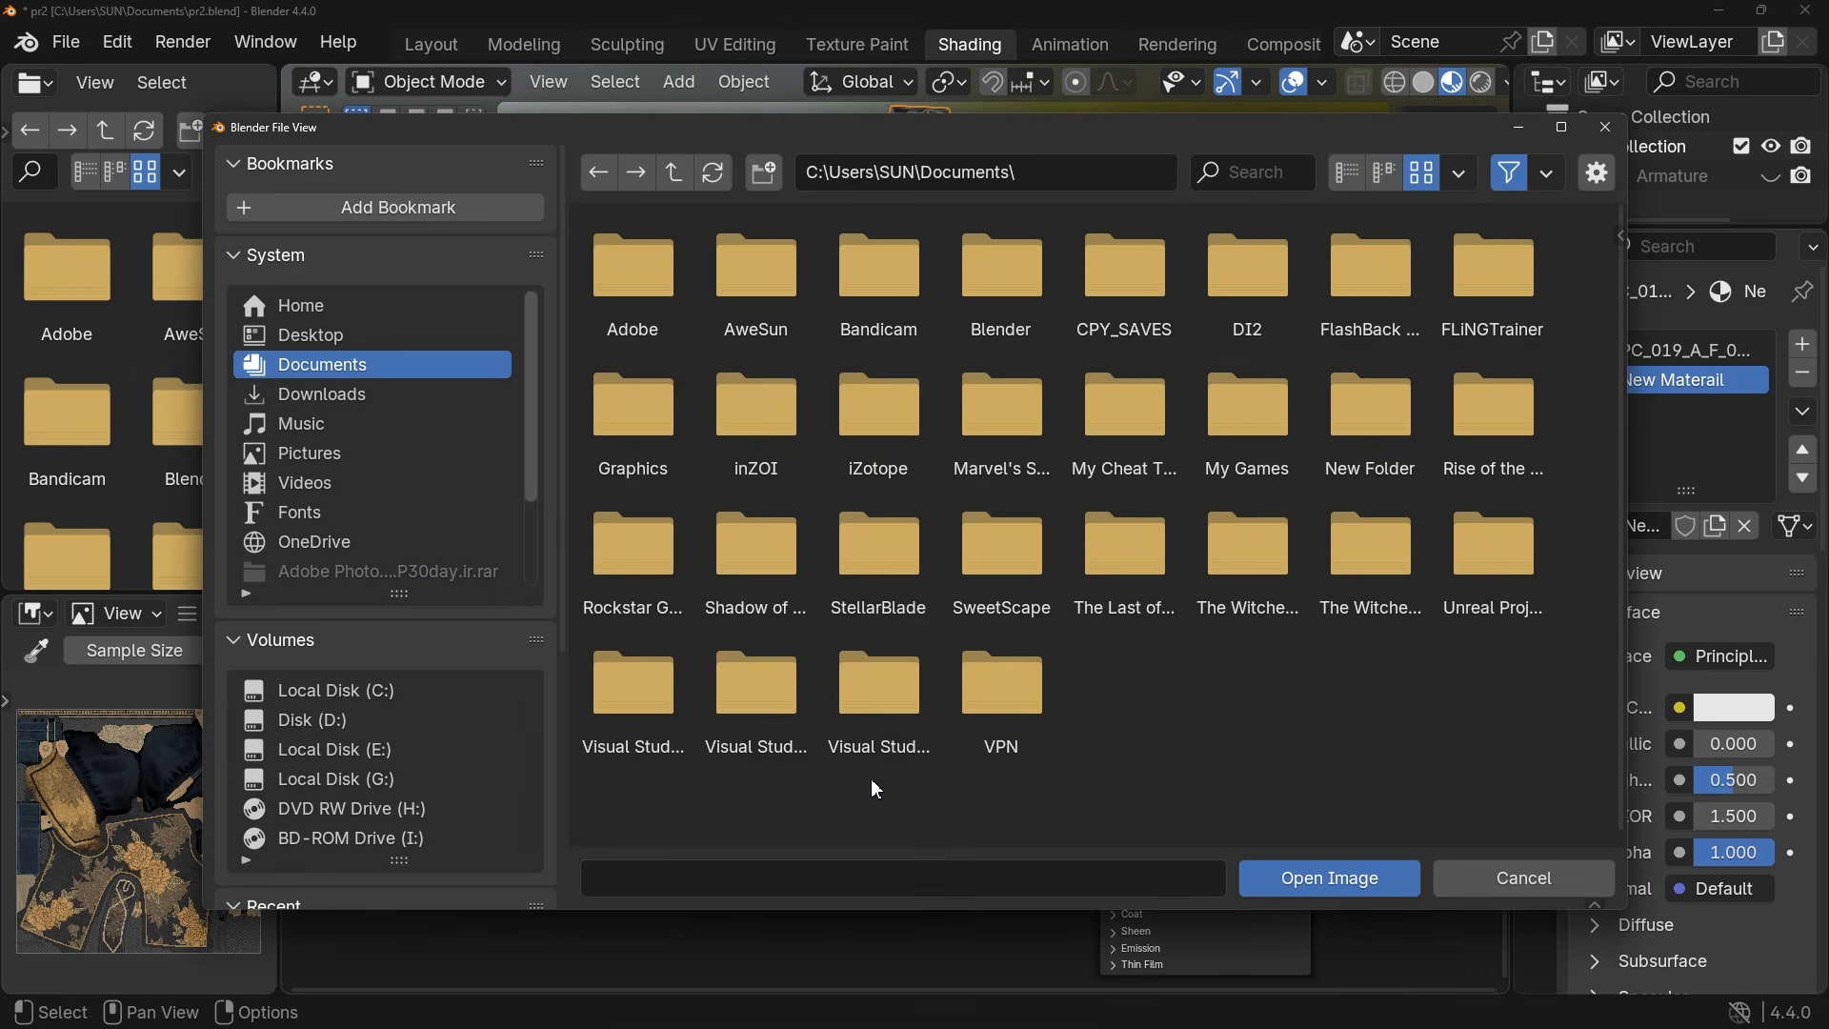
{"action": "left_click", "coordinate": [1047, 172]}
{"action": "type", "text": "C:\\Users\\SUN\\Pictures\\New 3D Model"}
{"action": "key", "text": "Return"}
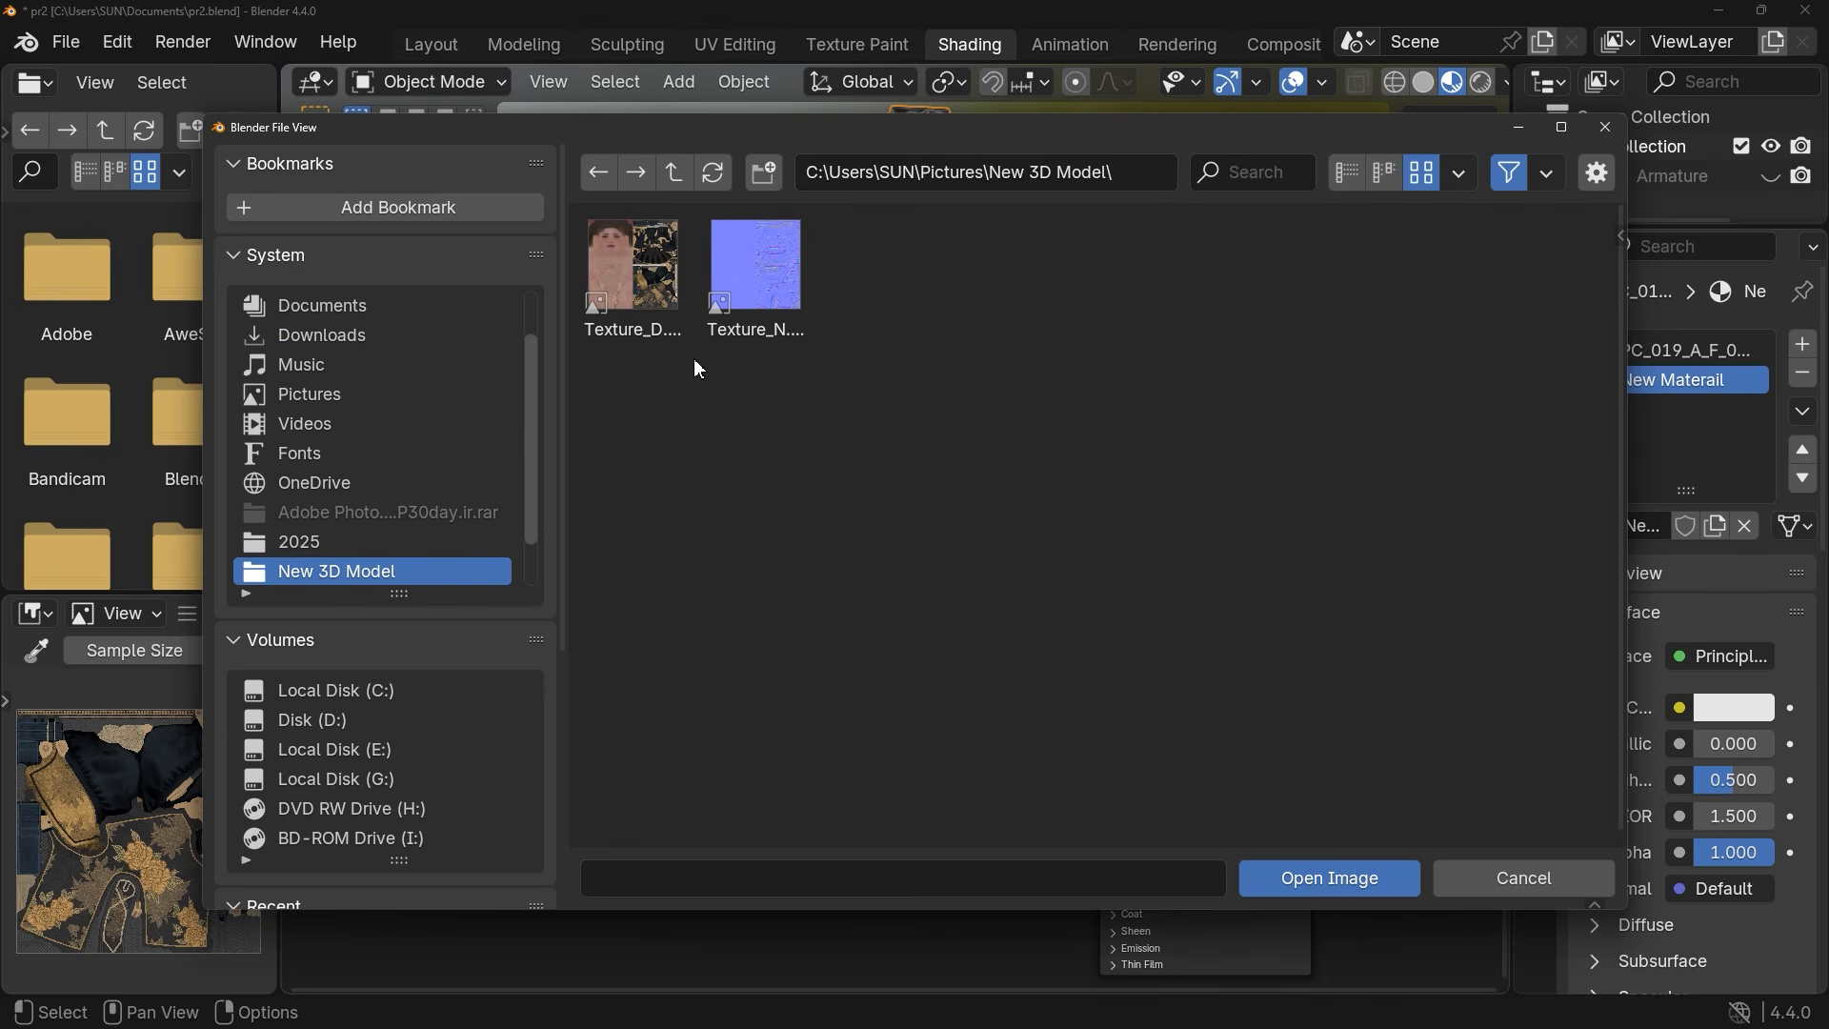
{"action": "left_click", "coordinate": [646, 302]}
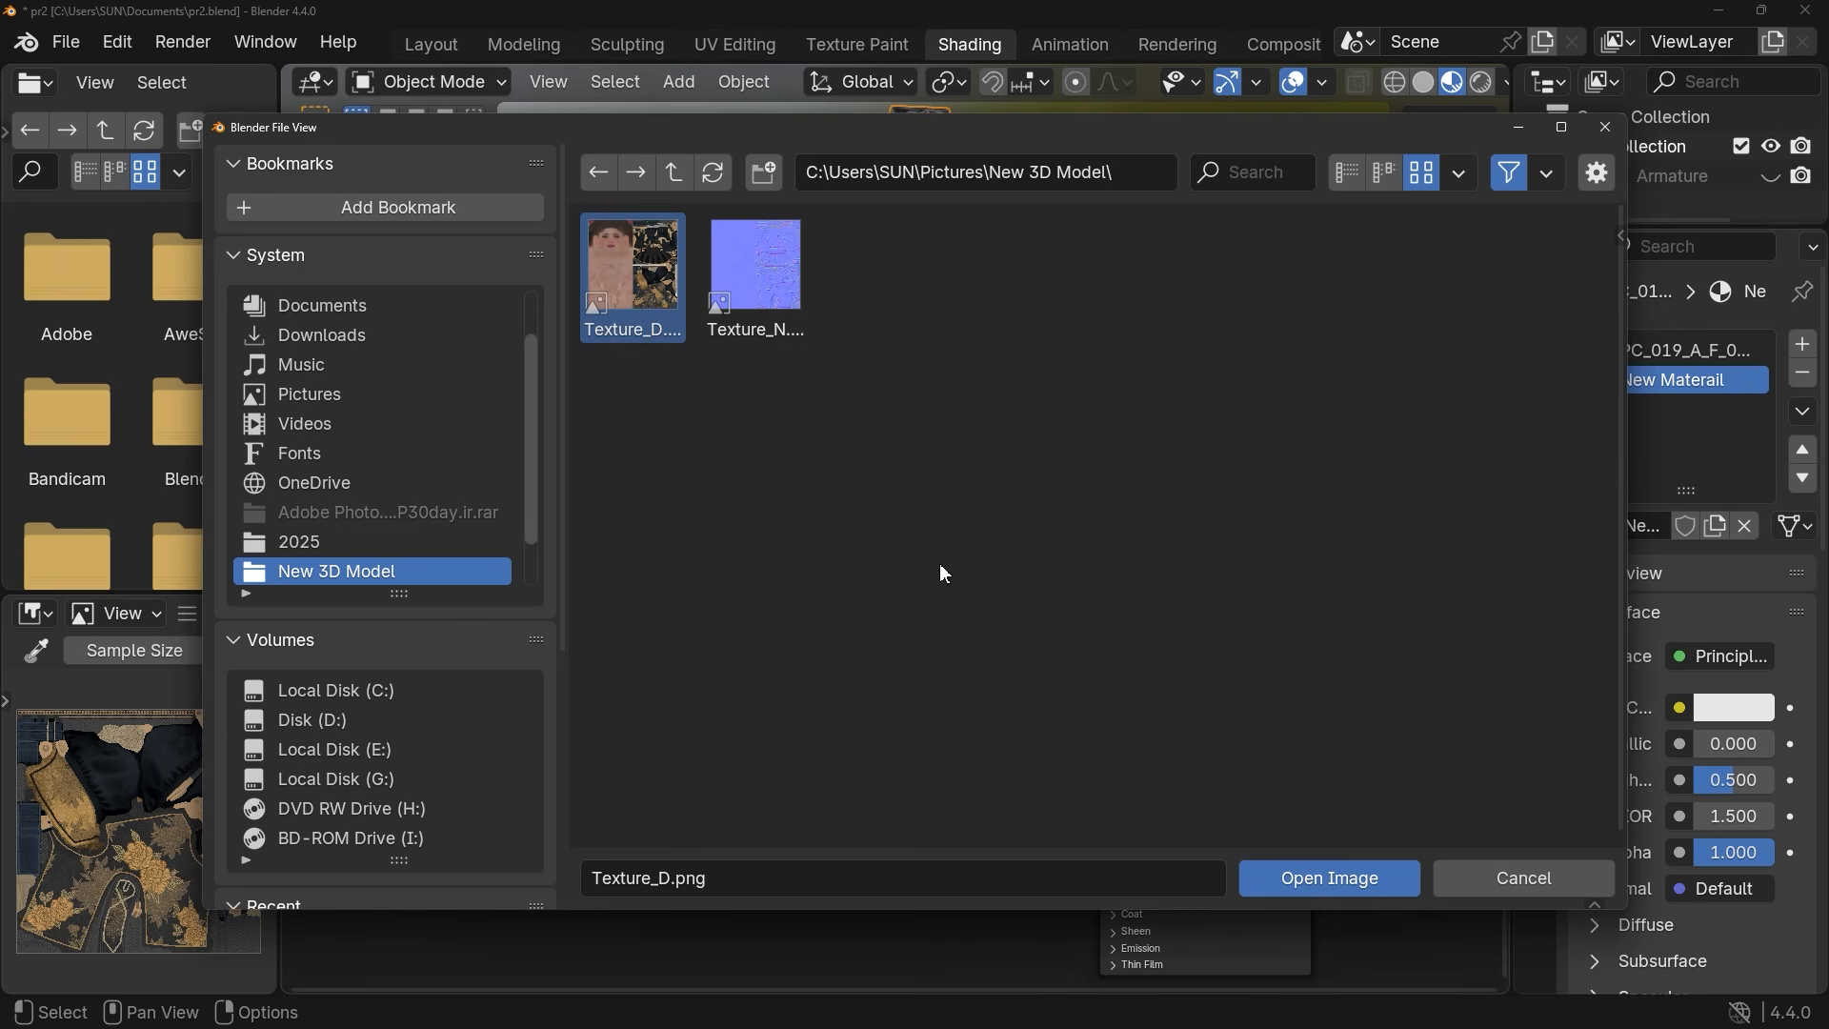
{"action": "left_click", "coordinate": [1324, 887]}
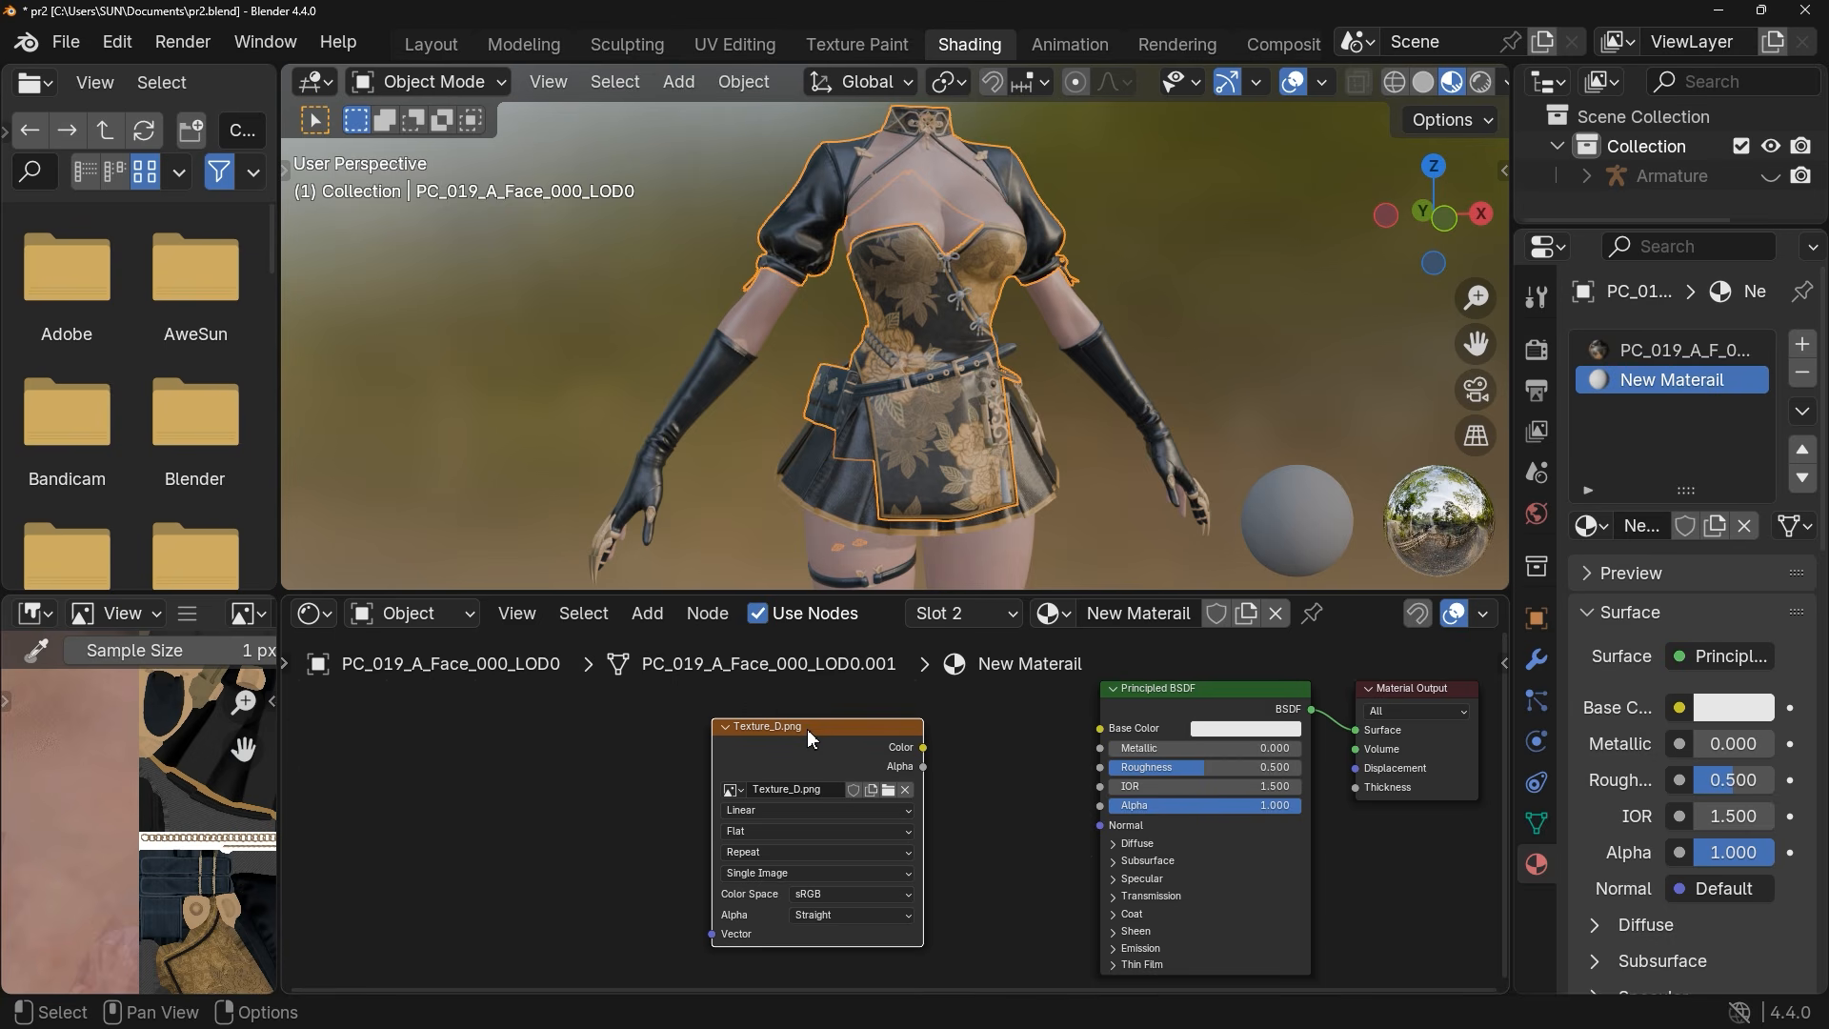
{"action": "scroll", "coordinate": [136, 789], "scroll_direction": "down", "scroll_amount": 3}
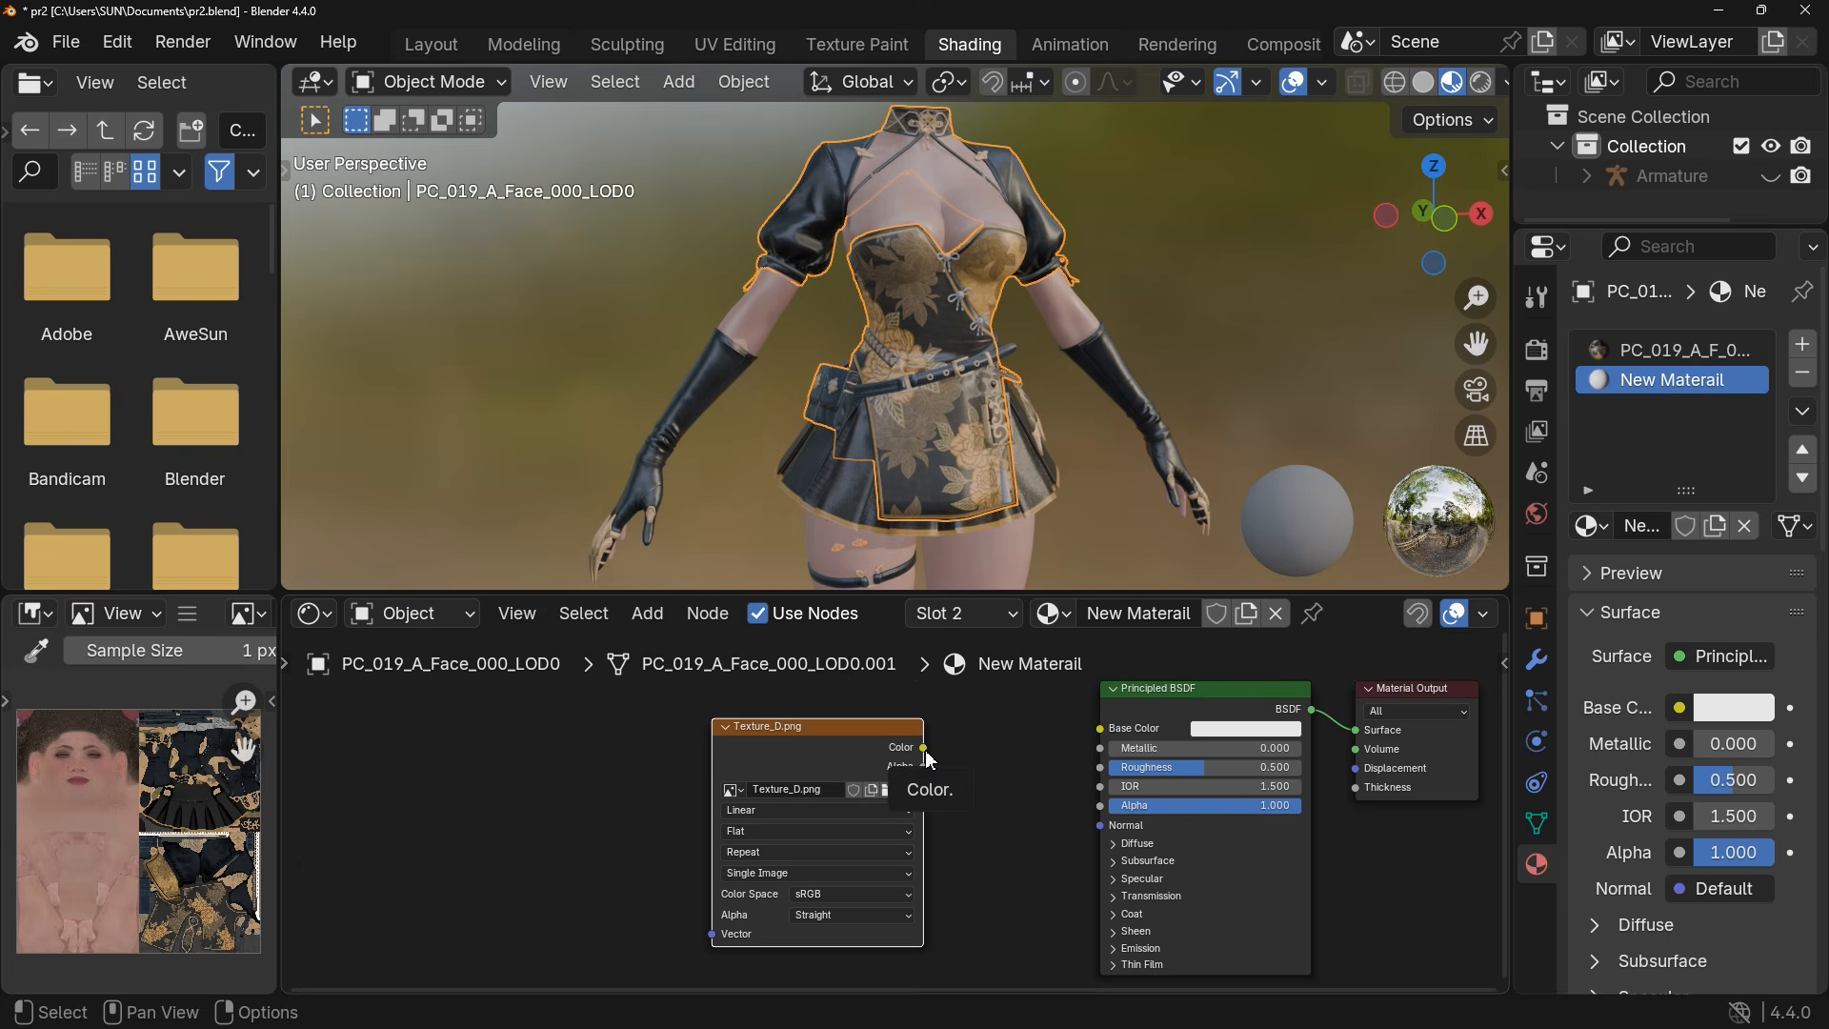
{"action": "left_click_drag", "start_coordinate": [926, 756], "coordinate": [1101, 728]}
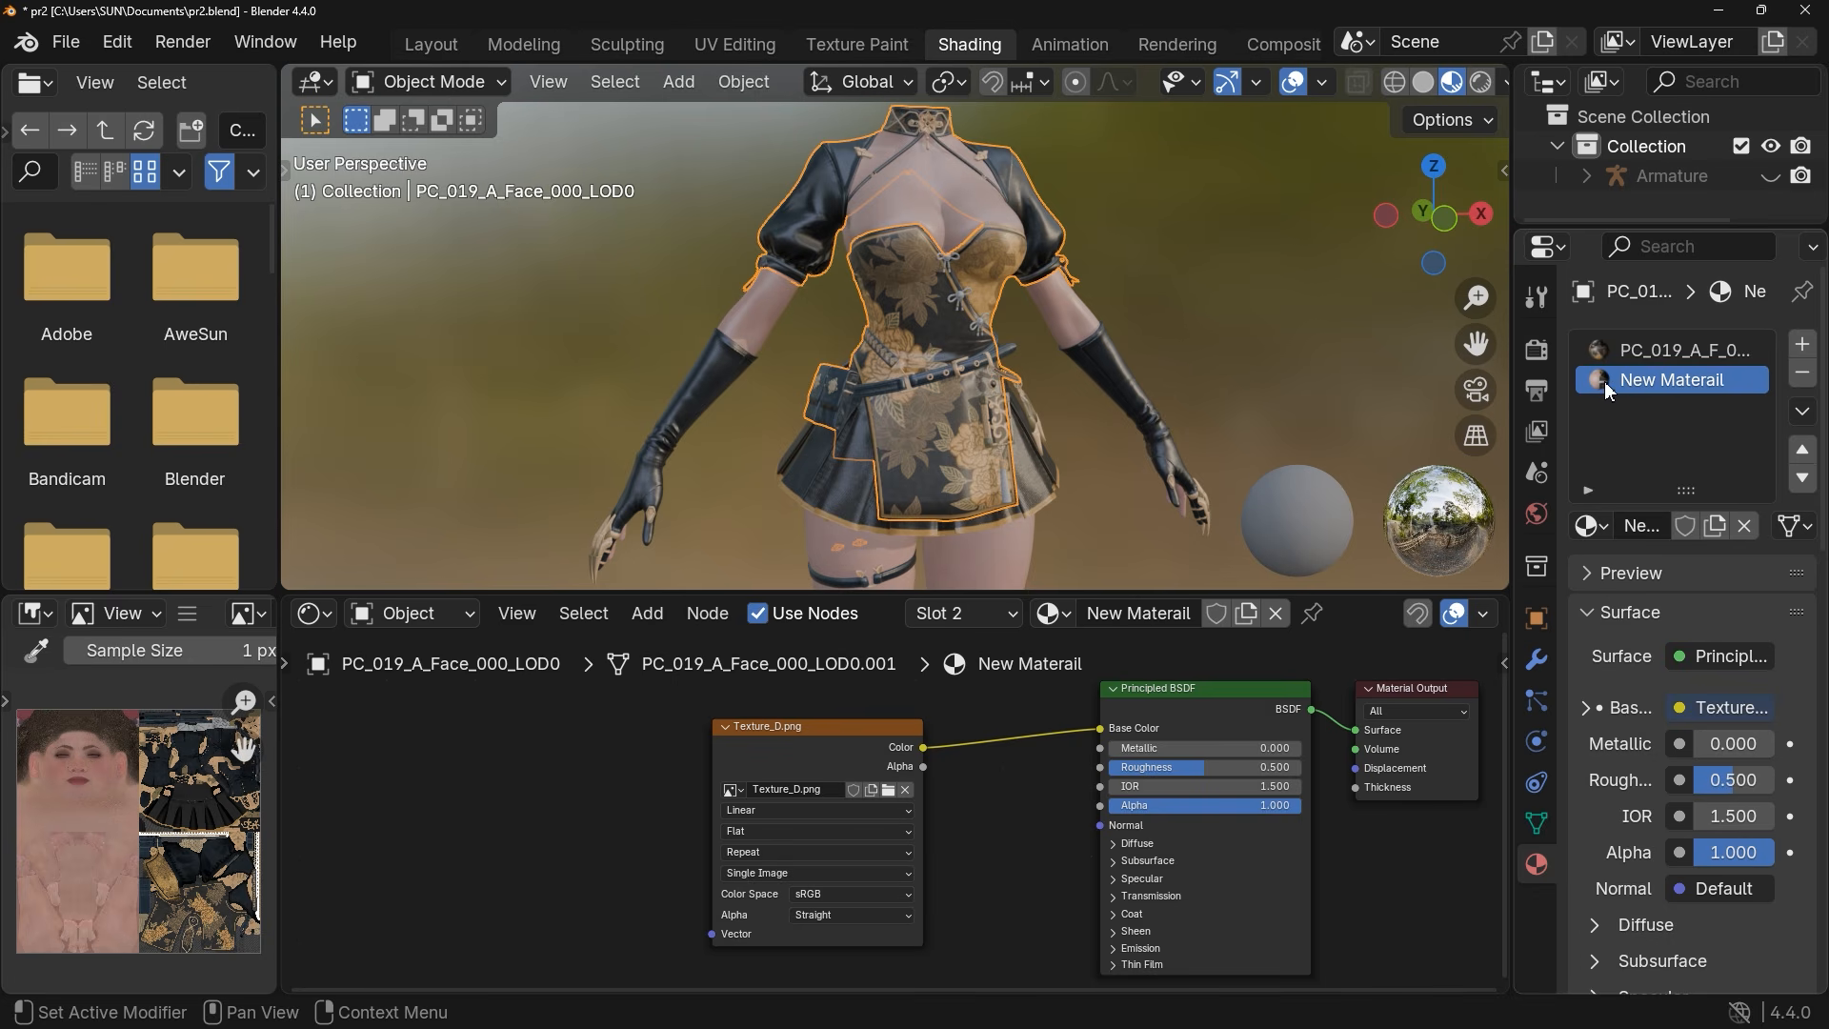
Compare the dress's two material slots and remove the original PC_019_A_F_018A_PartA_MI slot
{"action": "left_click", "coordinate": [1639, 366]}
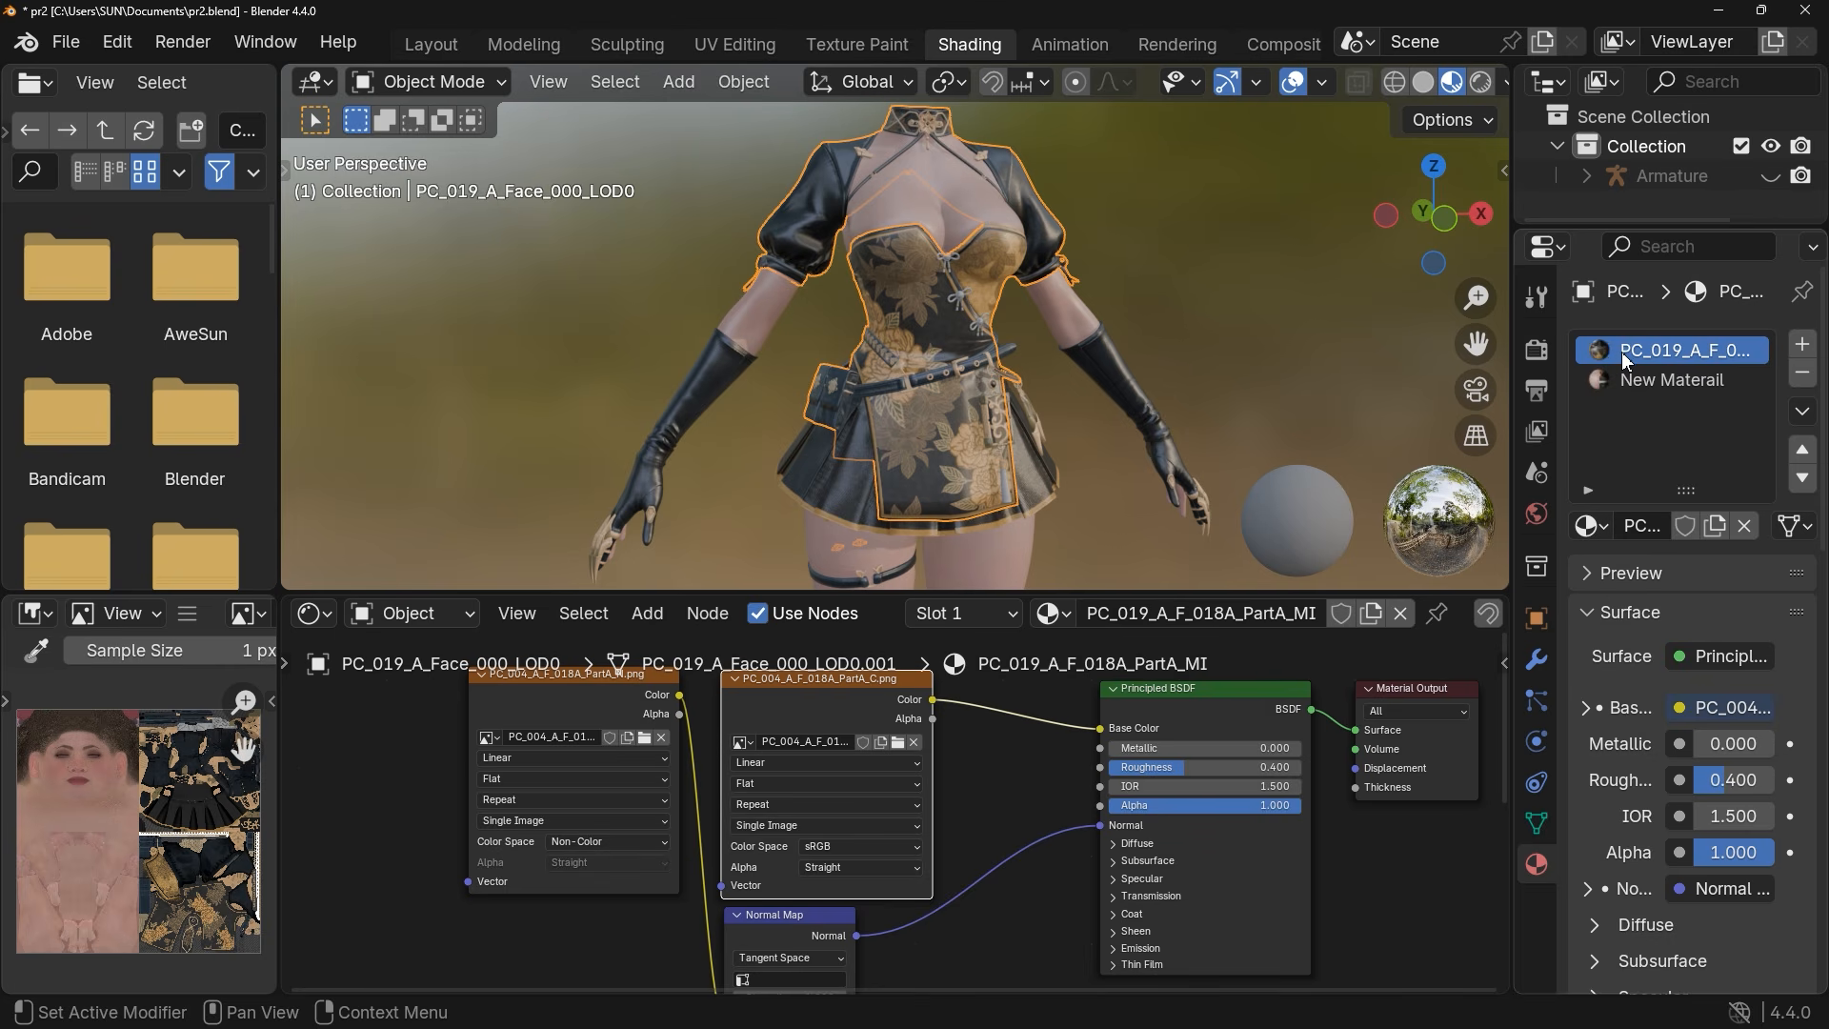
{"action": "left_click", "coordinate": [1634, 380]}
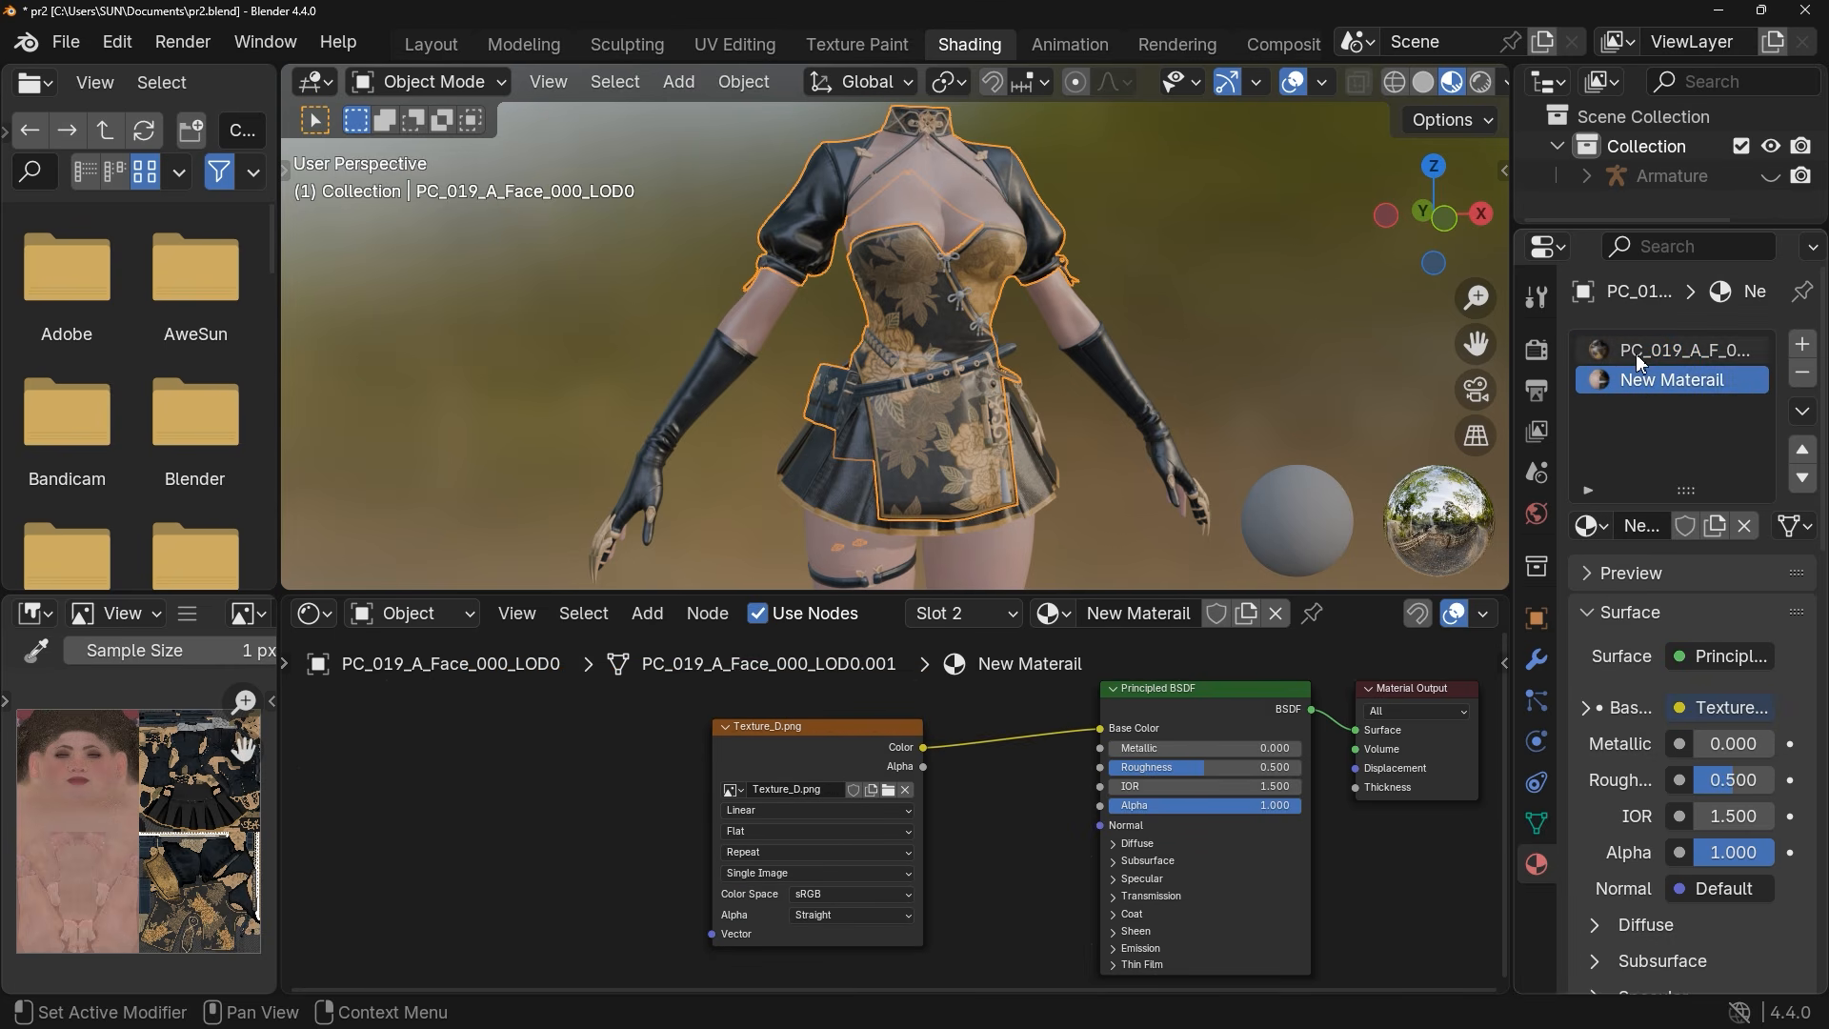
{"action": "left_click", "coordinate": [1638, 358]}
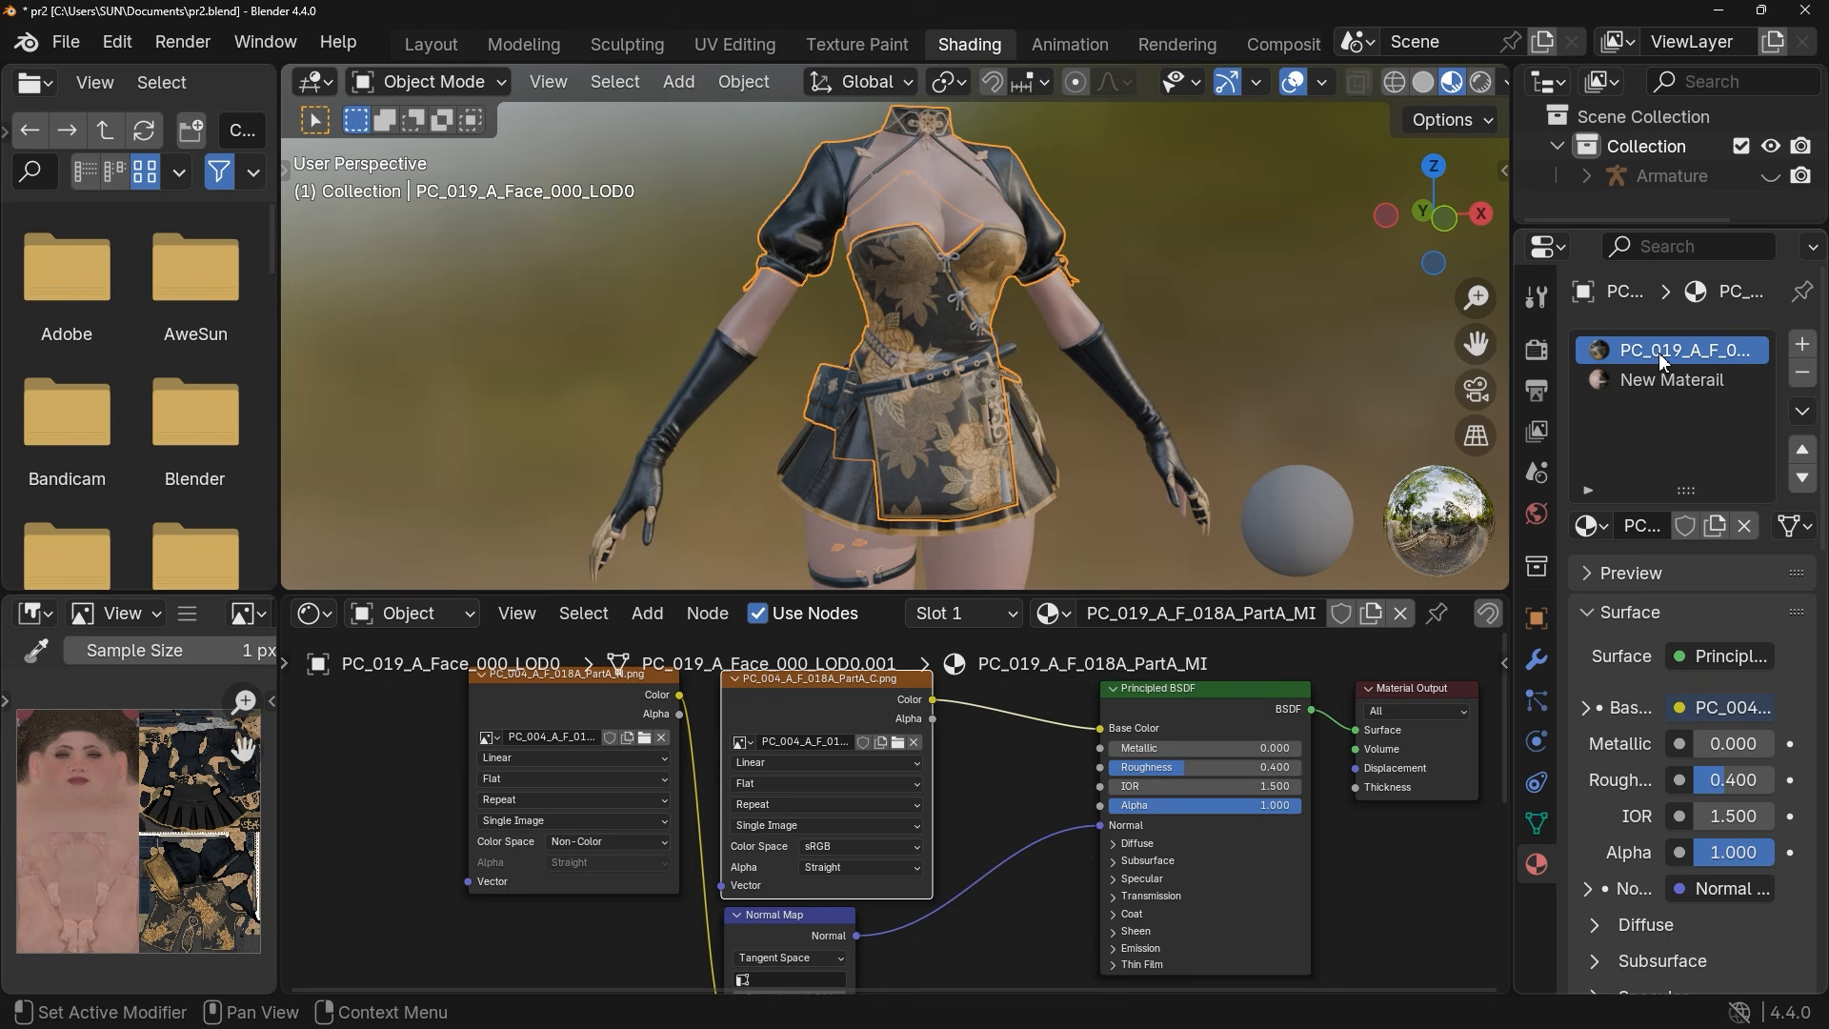
{"action": "left_click", "coordinate": [1802, 379]}
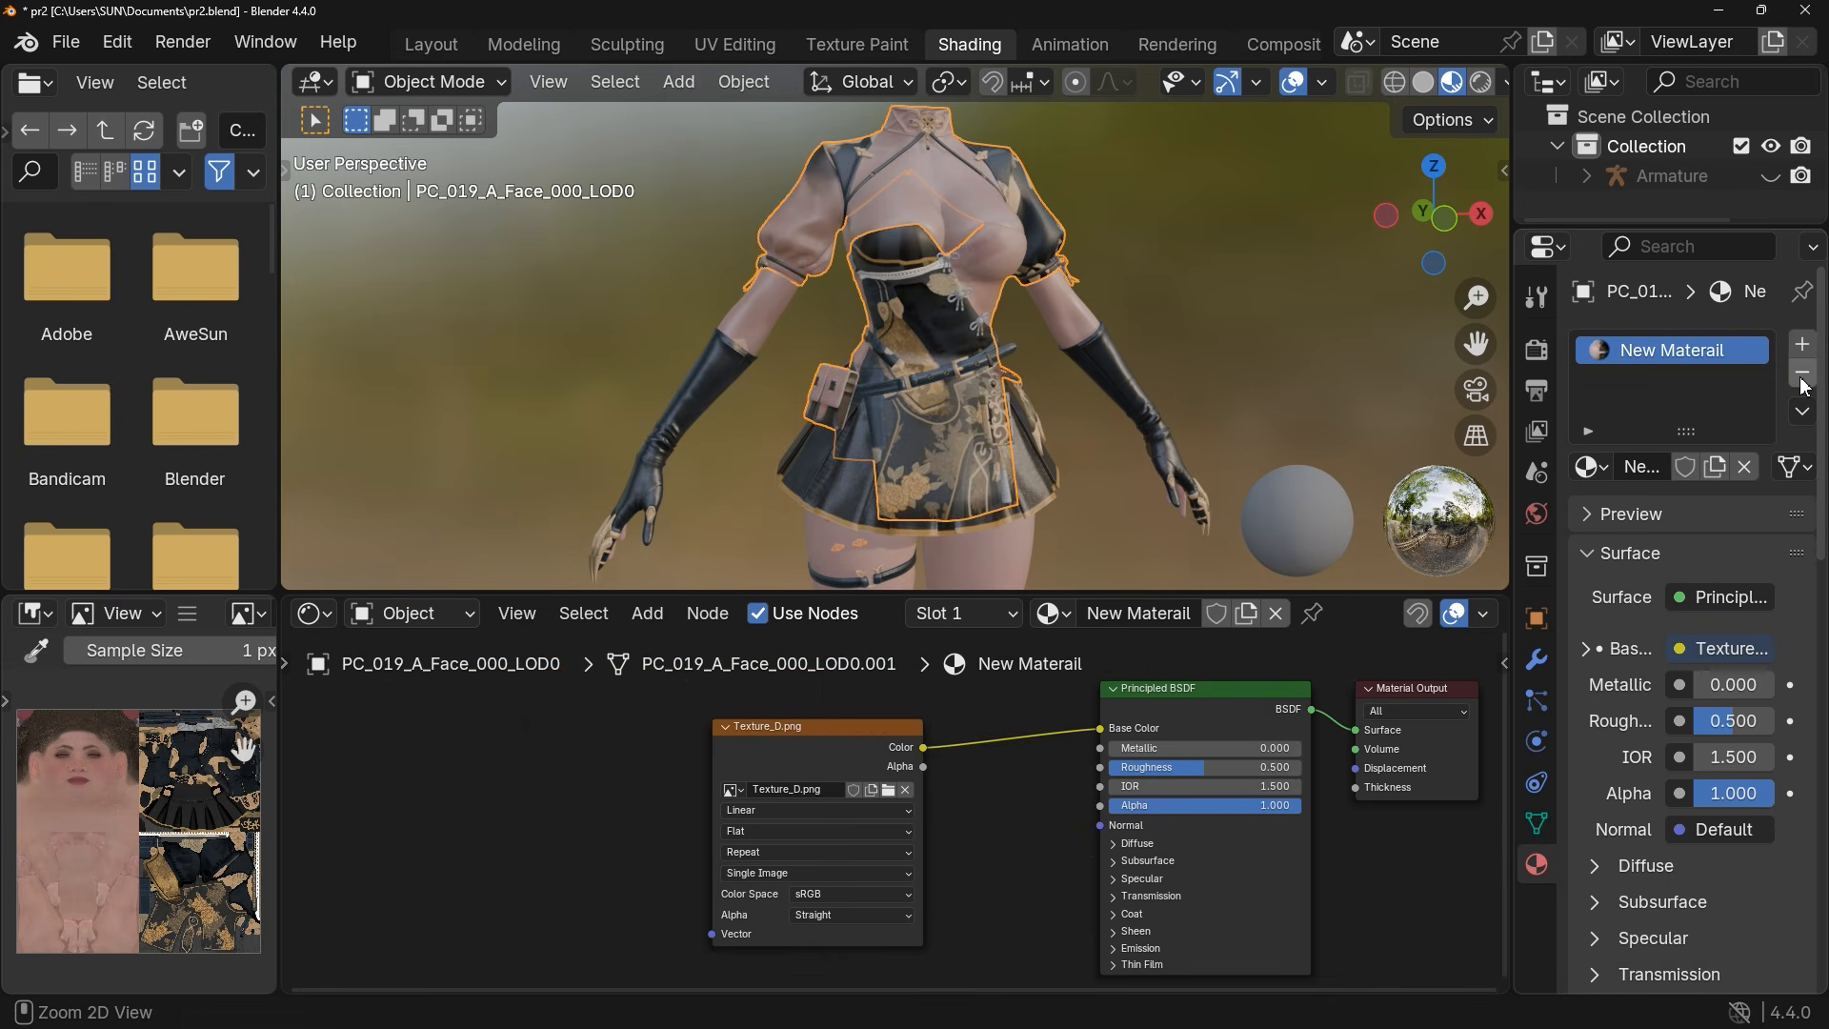
{"action": "key", "text": "ctrl+z"}
{"action": "left_click", "coordinate": [1802, 376]}
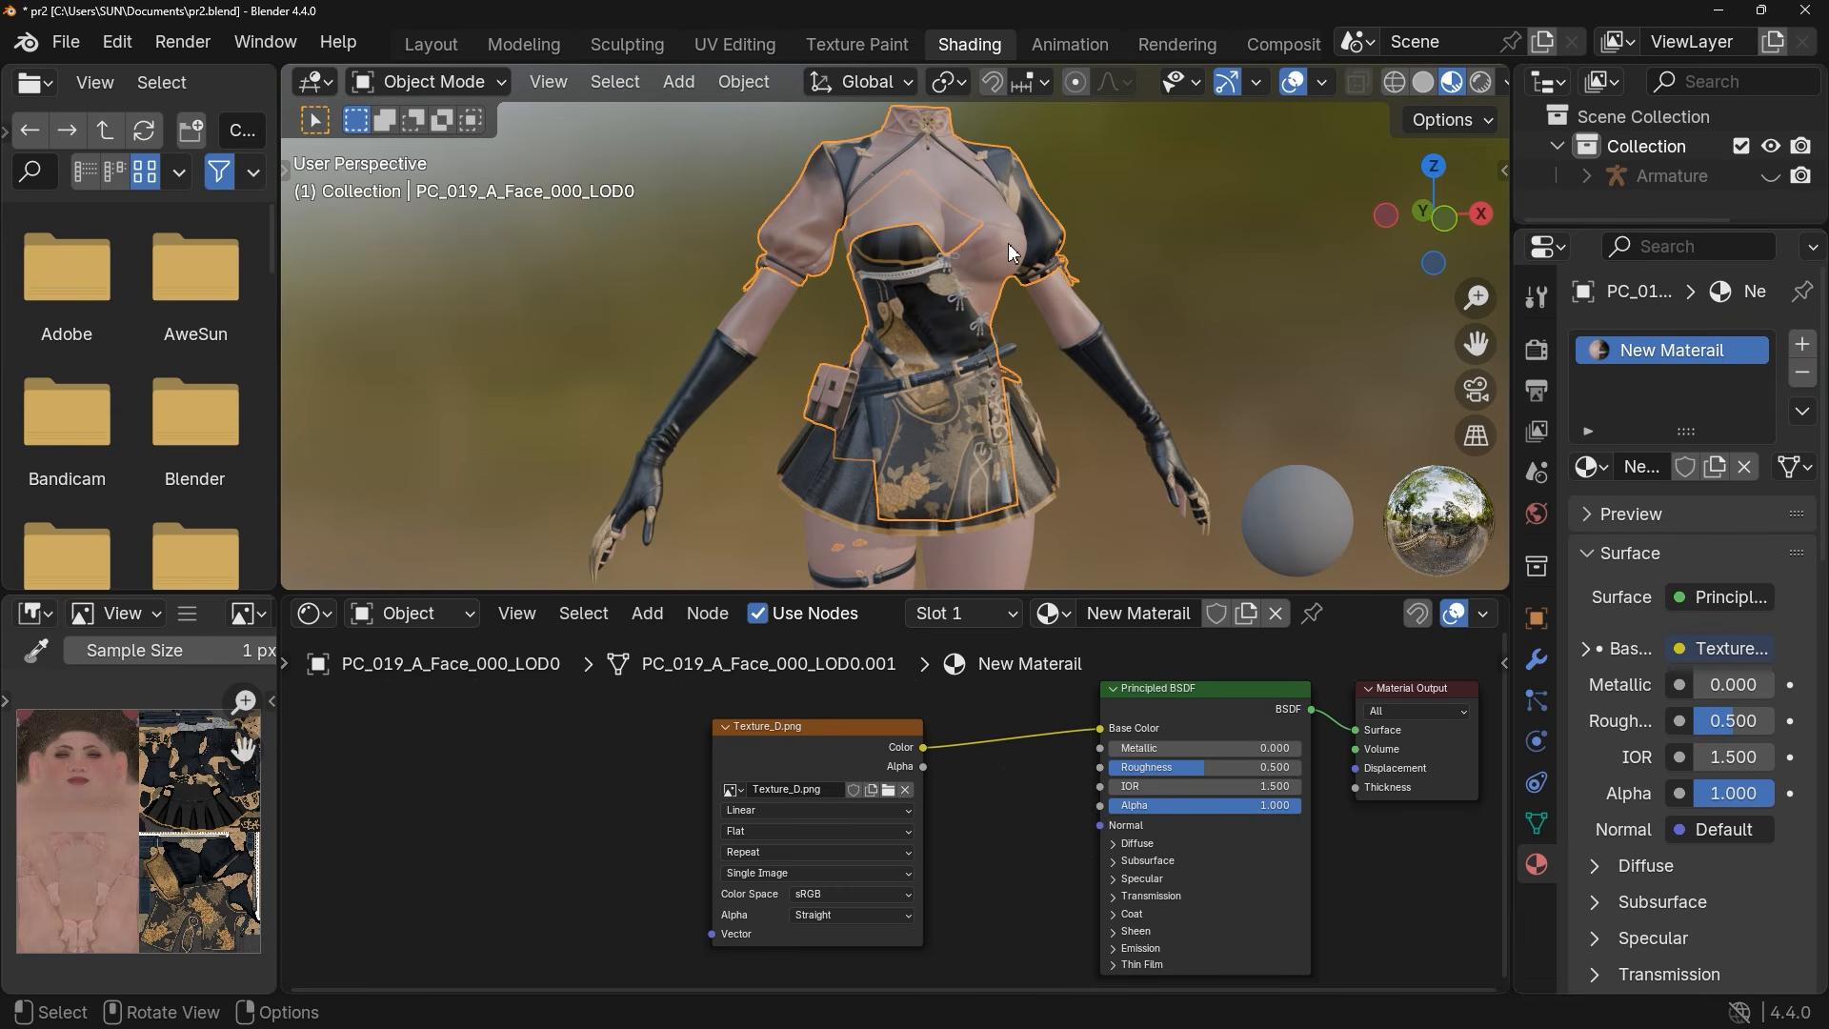
Examine how the merged texture maps onto the dress's sleeves, collar and bodice
{"action": "scroll", "coordinate": [997, 179], "scroll_direction": "up", "scroll_amount": 5}
{"action": "middle_click_drag", "start_coordinate": [997, 179], "coordinate": [968, 345], "text": "shift"}
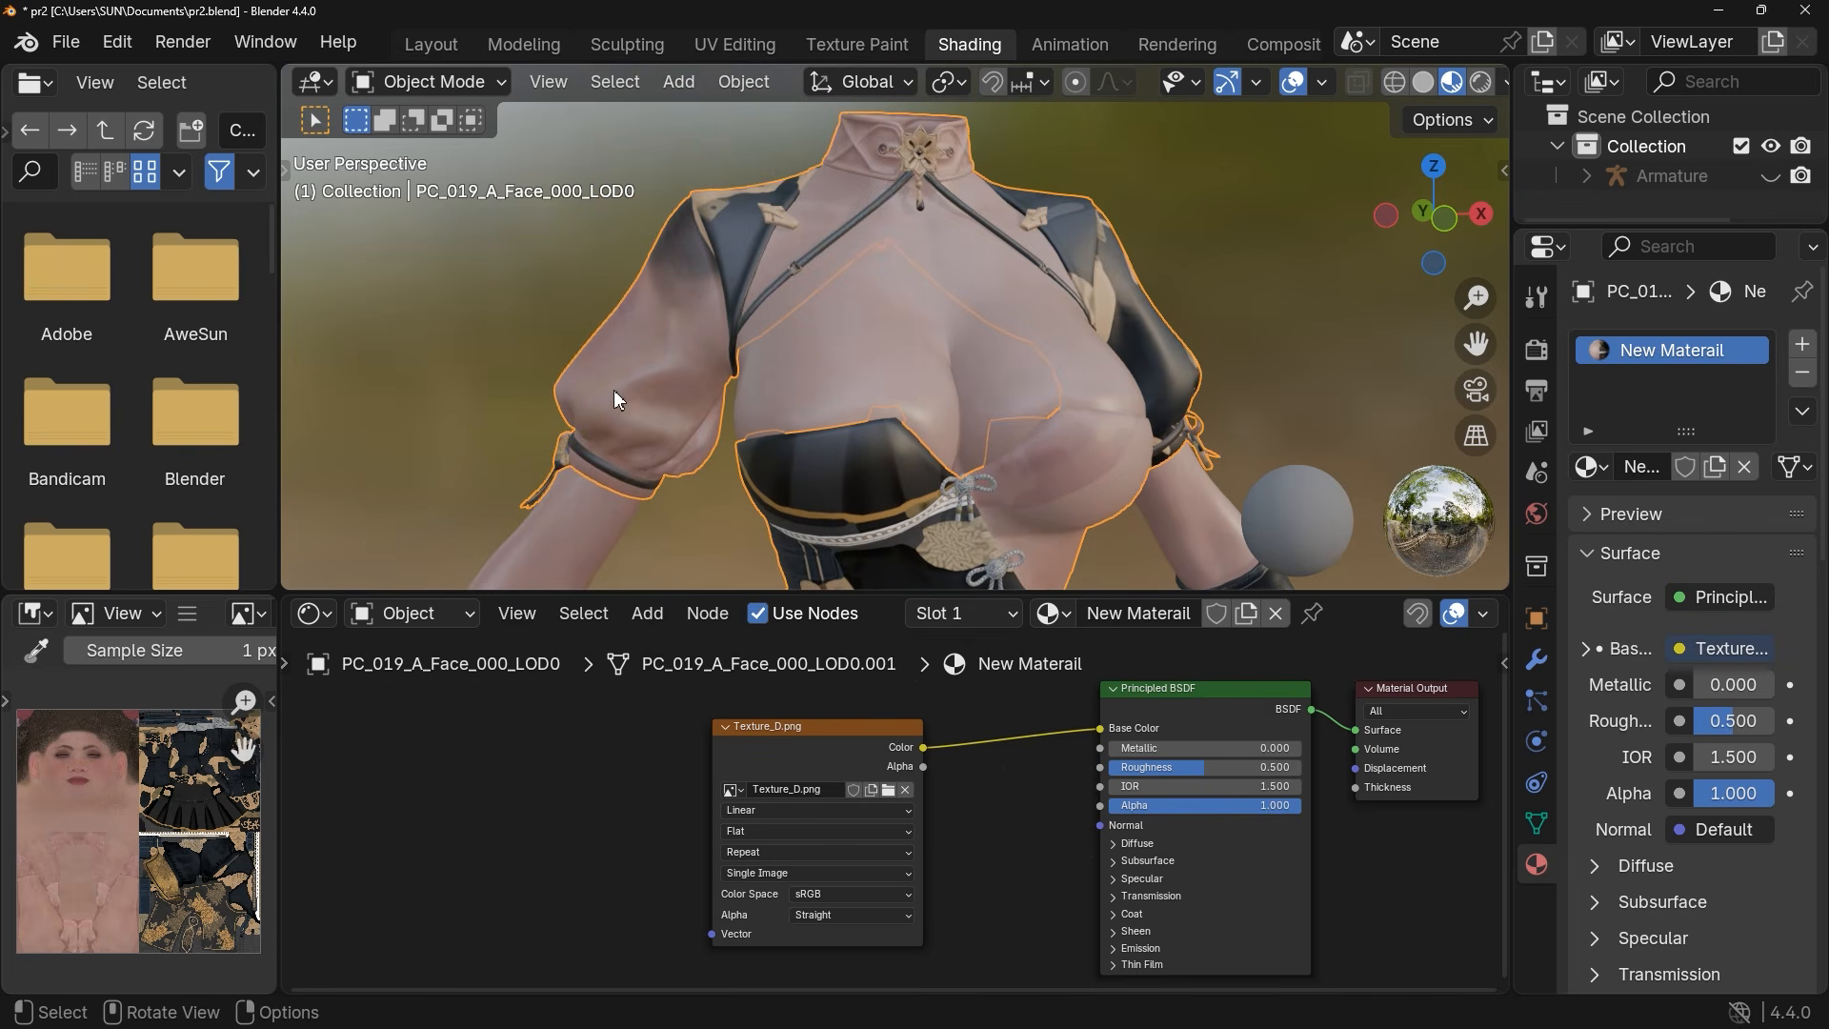
{"action": "mouse_move", "coordinate": [823, 370]}
{"action": "middle_mouse_down"}
{"action": "mouse_move", "coordinate": [983, 367]}
{"action": "mouse_move", "coordinate": [837, 362]}
{"action": "middle_mouse_up"}
{"action": "scroll", "coordinate": [836, 361], "scroll_direction": "down", "scroll_amount": 3}
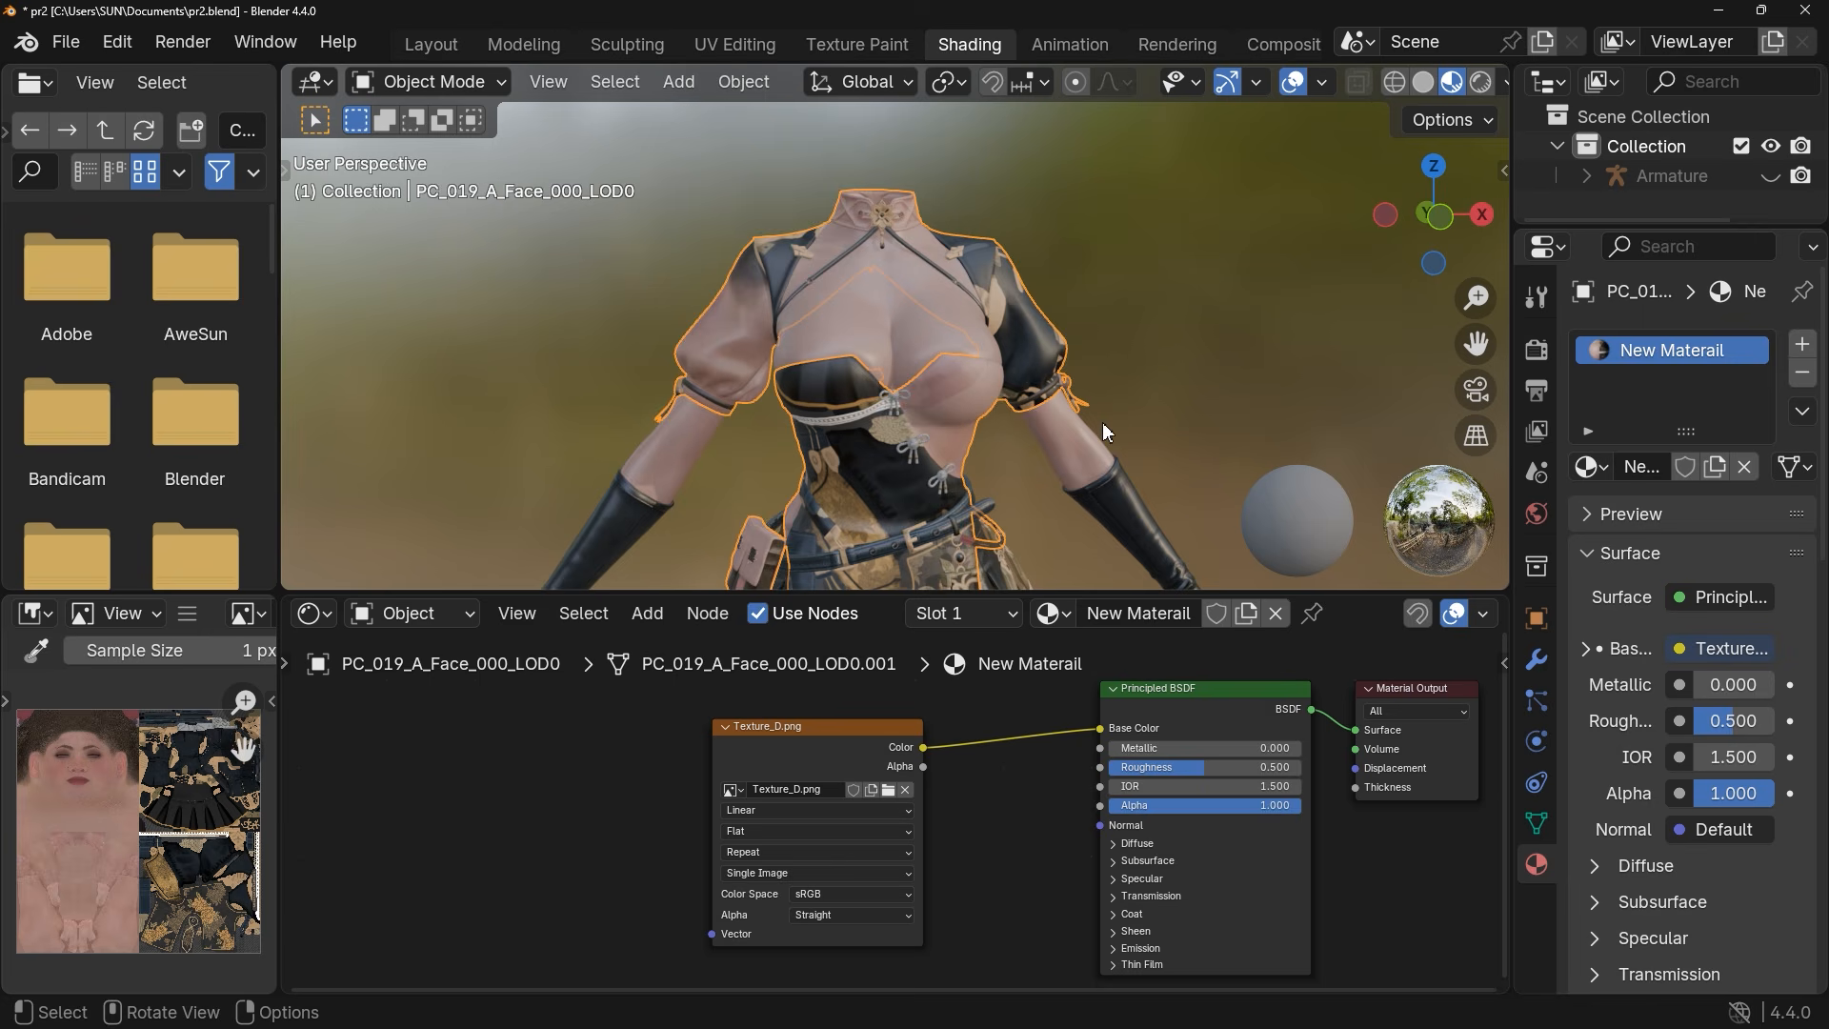
{"action": "scroll", "coordinate": [971, 437], "scroll_direction": "down", "scroll_amount": 2}
{"action": "middle_click_drag", "start_coordinate": [947, 446], "coordinate": [933, 407], "text": "shift"}
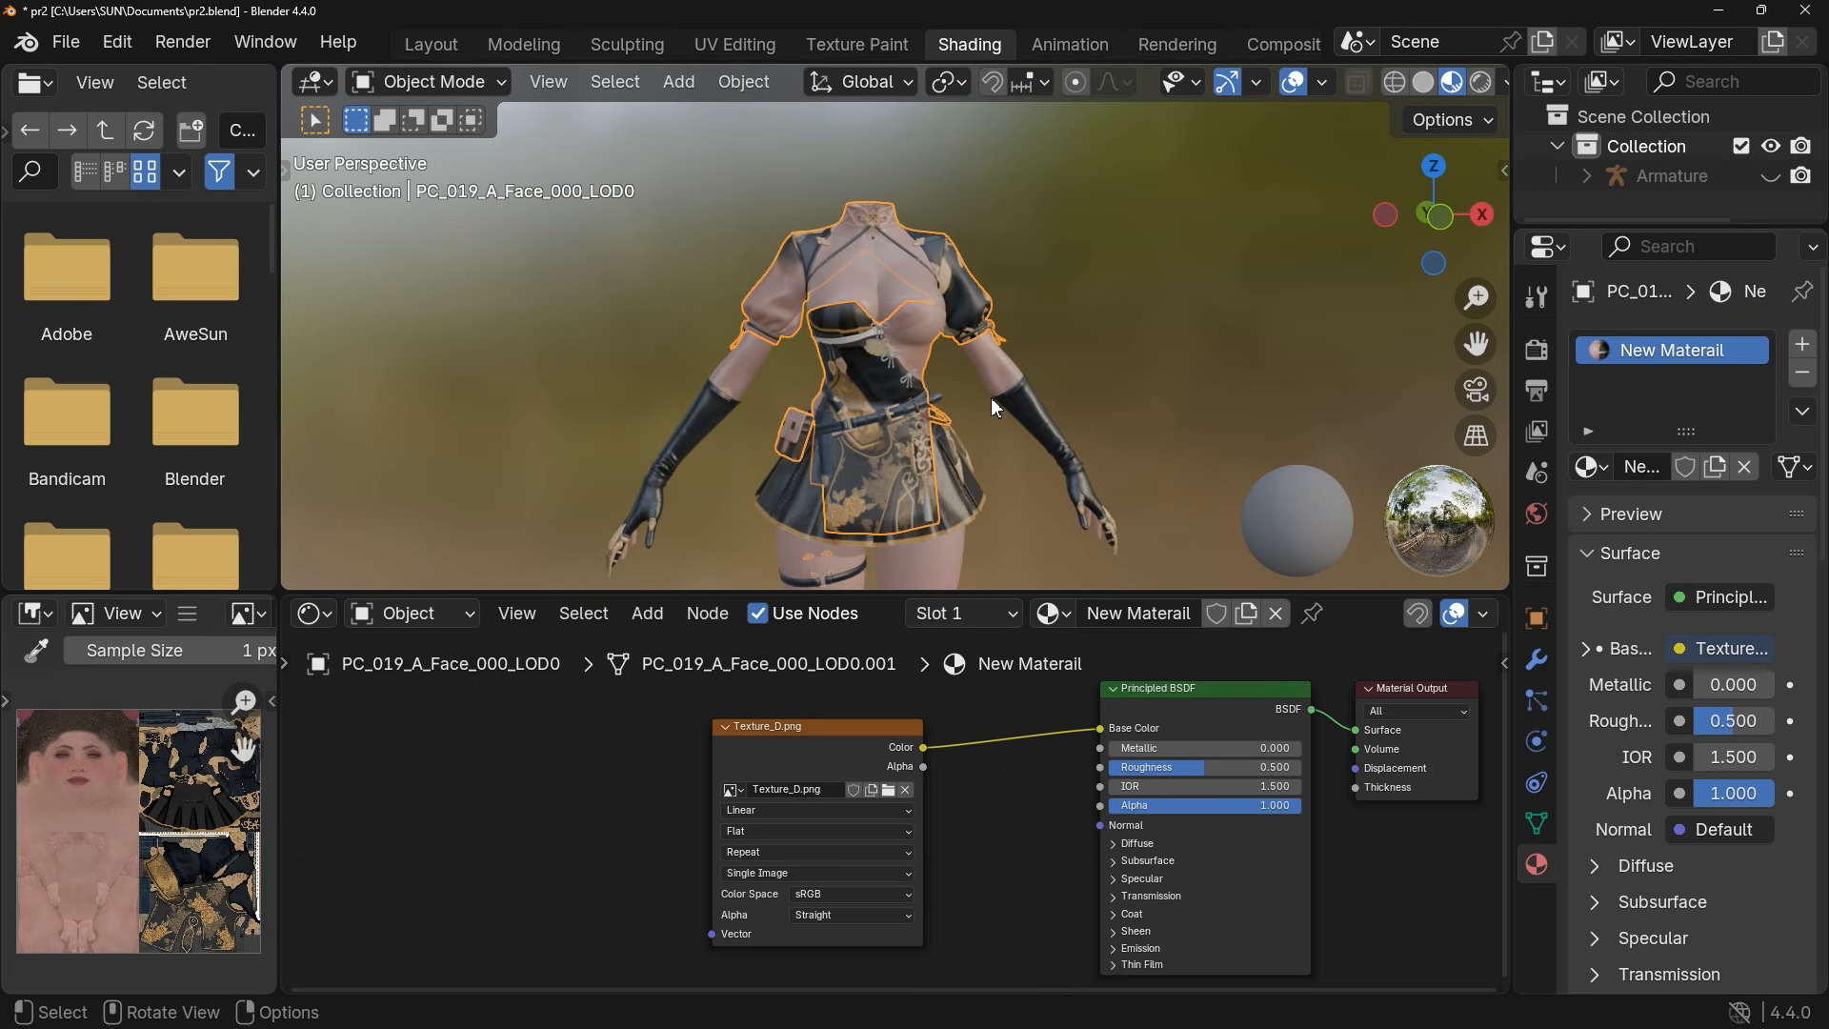
Try assigning the existing New Materail to the body mesh, and undo the assignment
{"action": "left_click", "coordinate": [990, 363]}
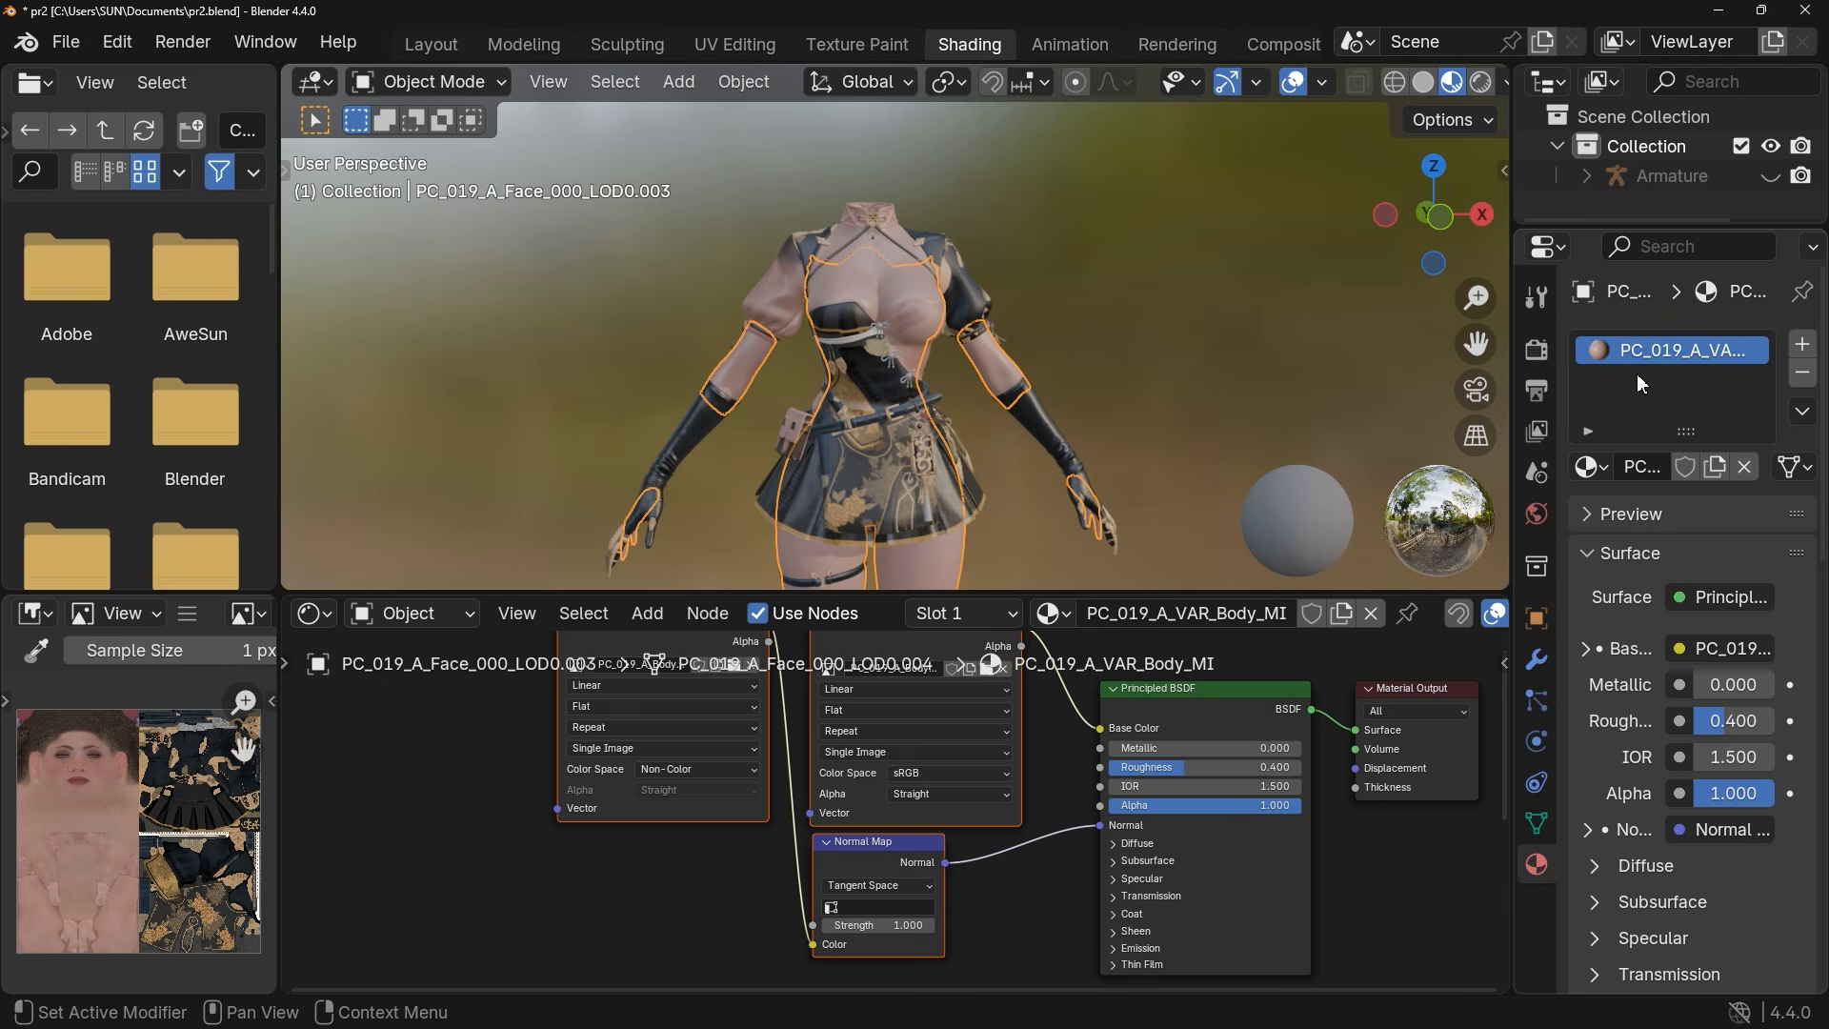
{"action": "left_click", "coordinate": [1590, 467]}
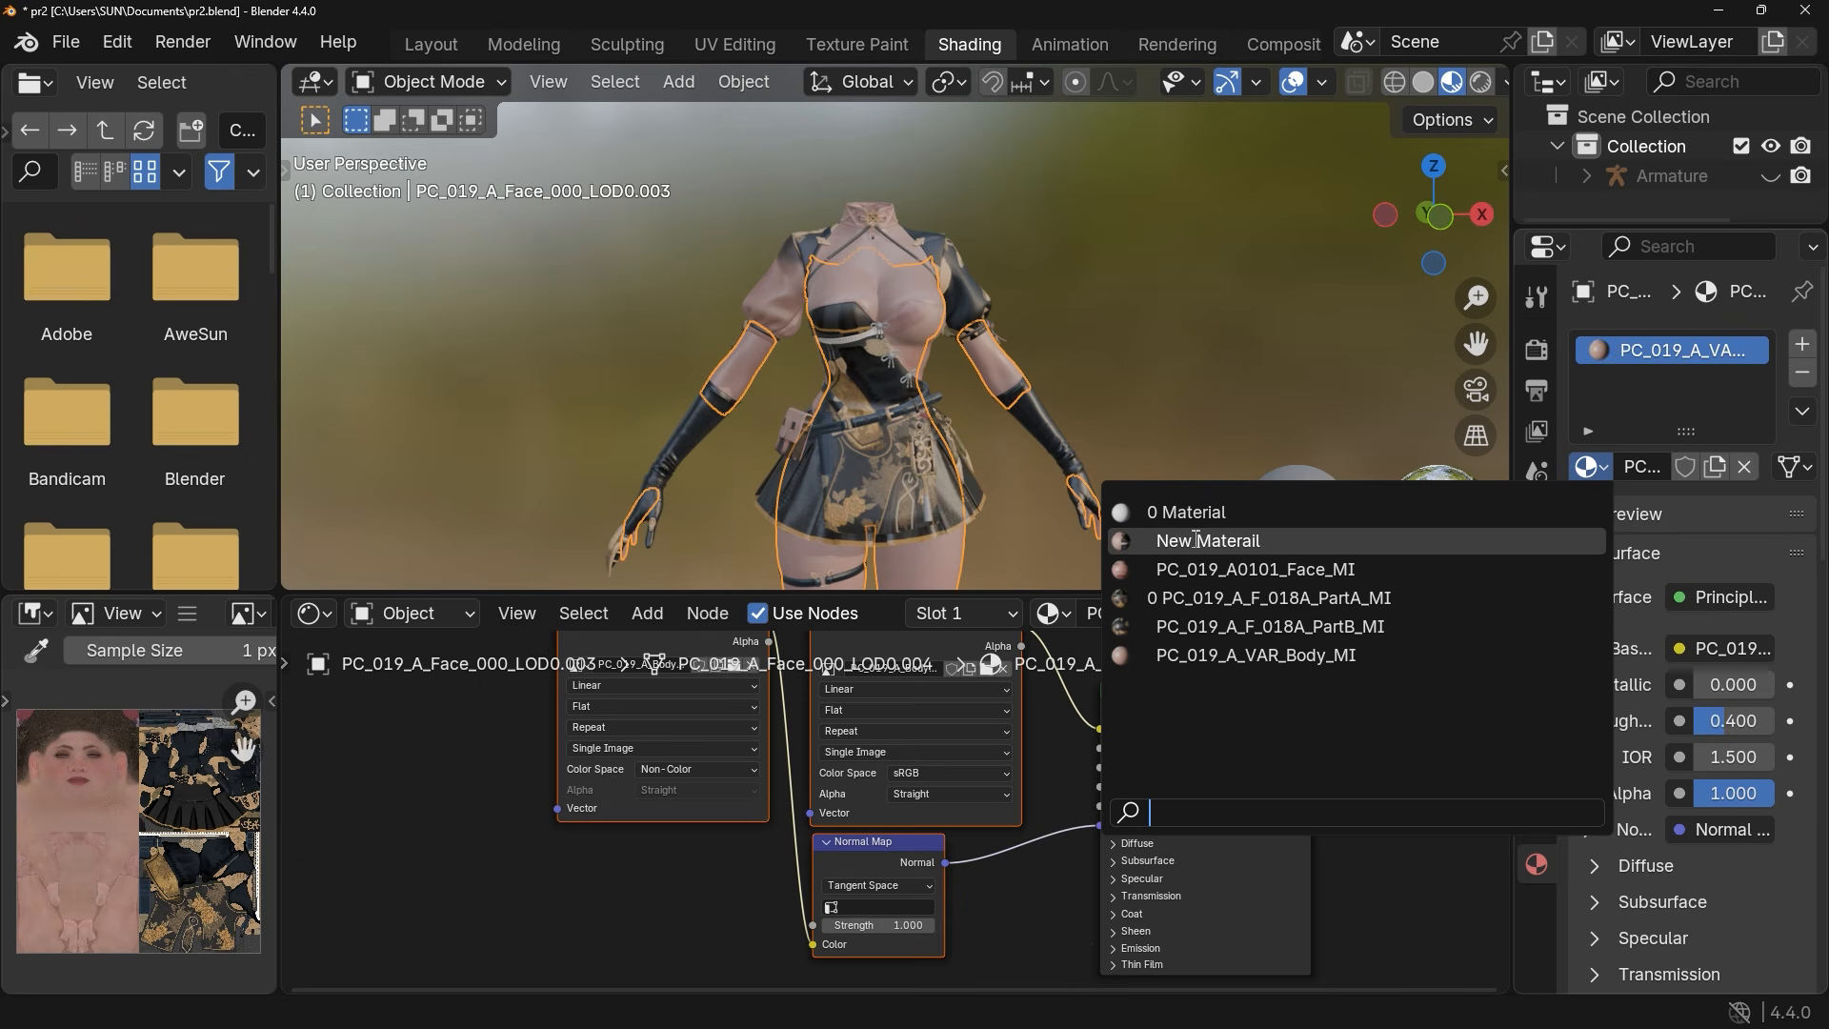
{"action": "left_click", "coordinate": [1279, 539]}
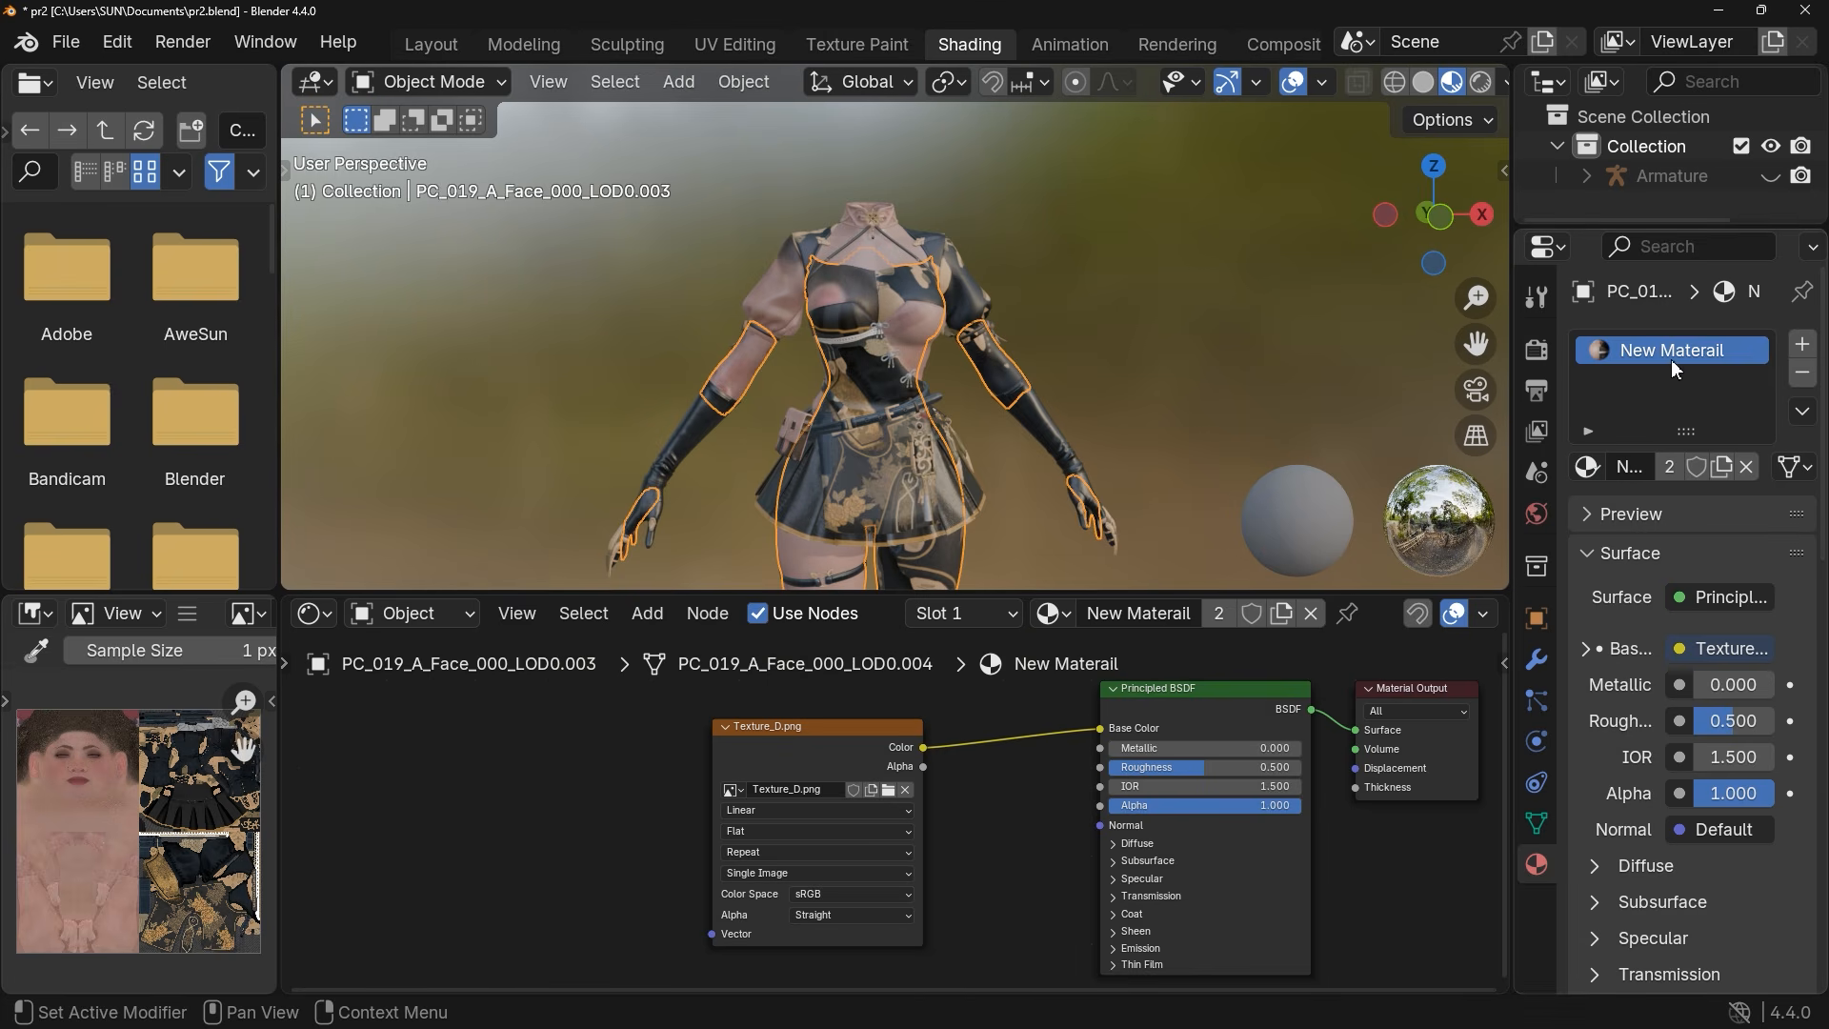
{"action": "key", "text": "ctrl+z"}
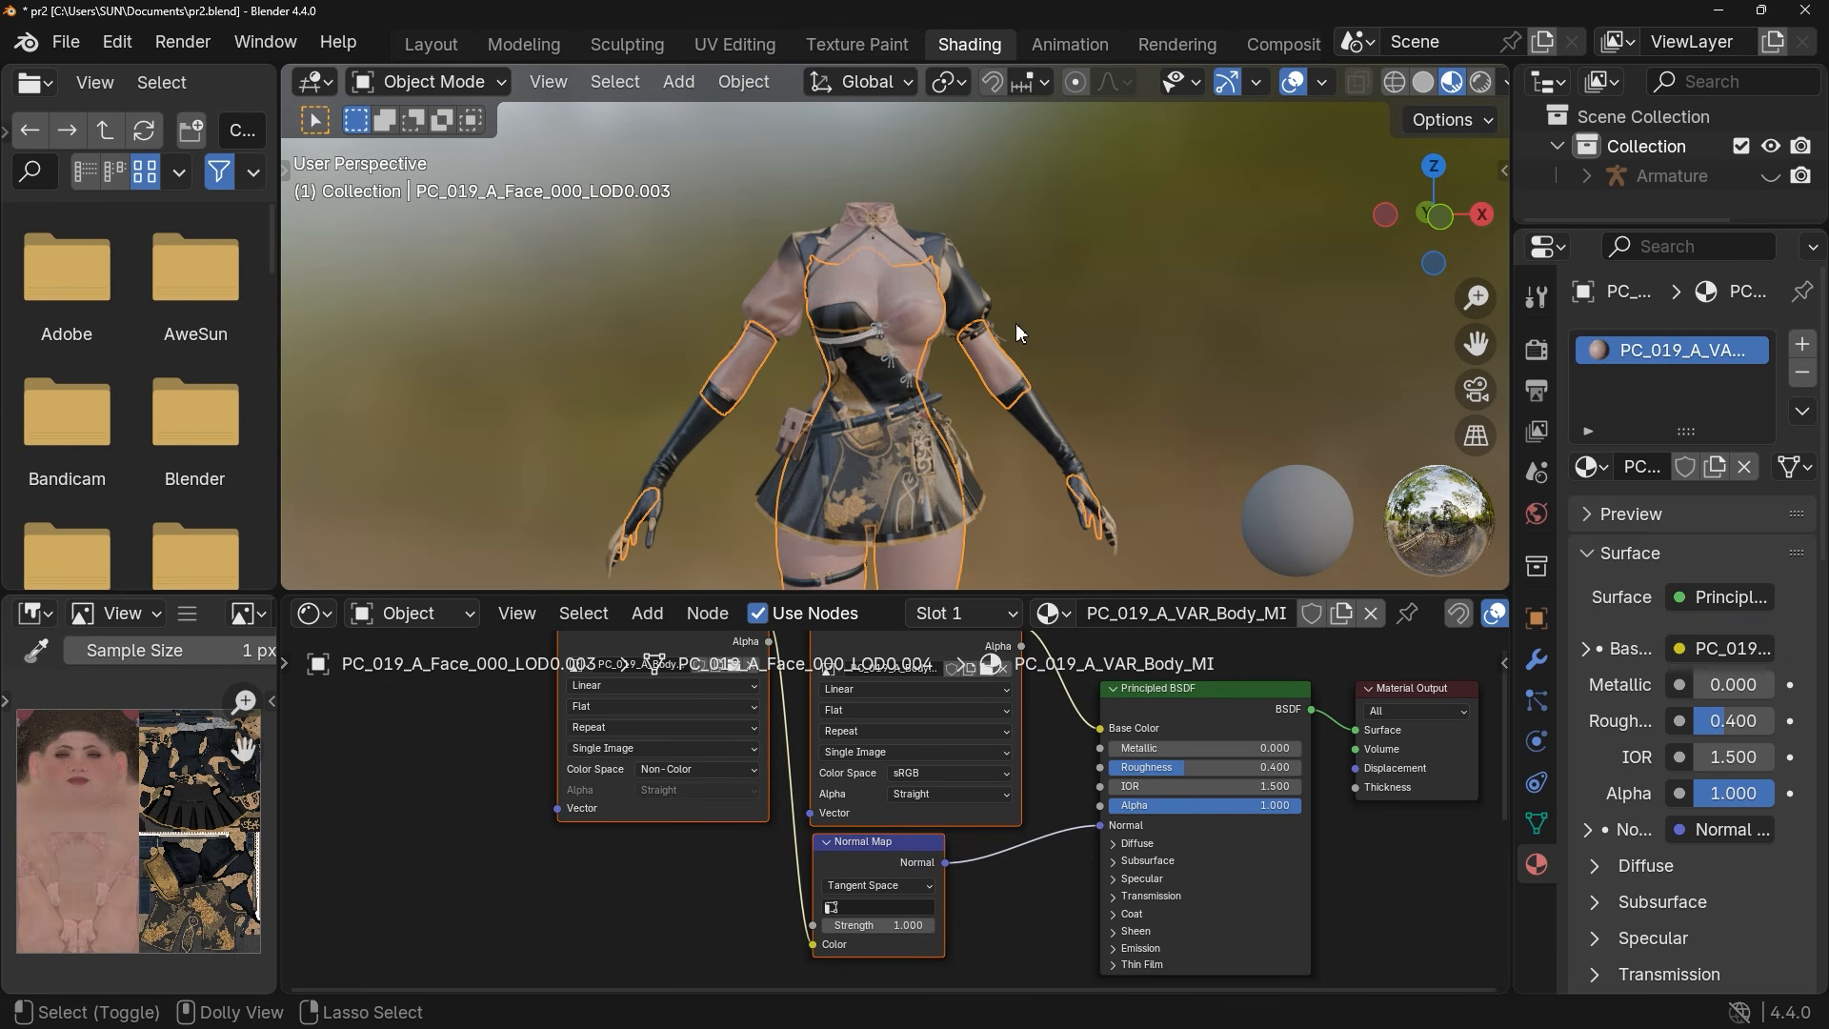
Restore the New Materail assignment on the body mesh and assign New Materail to the gloves-and-skirt mesh as well
{"action": "key", "text": "ctrl+shift+z"}
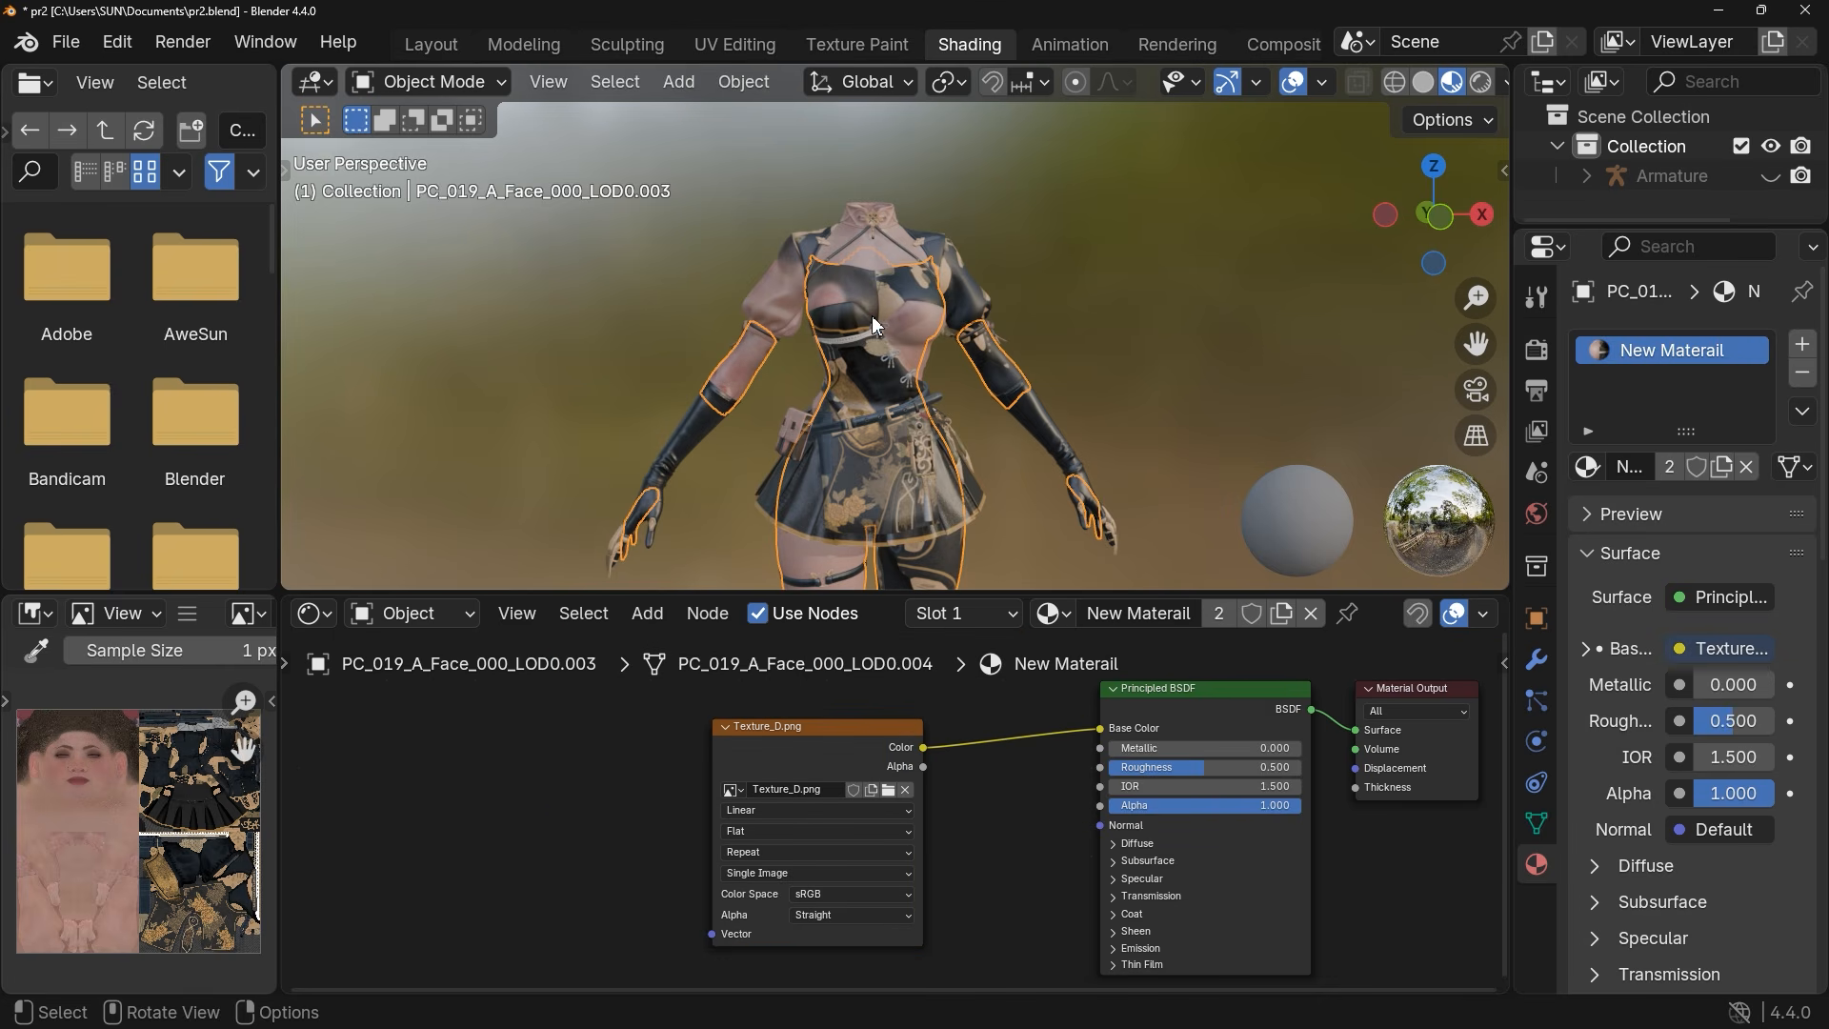
{"action": "left_click", "coordinate": [1056, 434]}
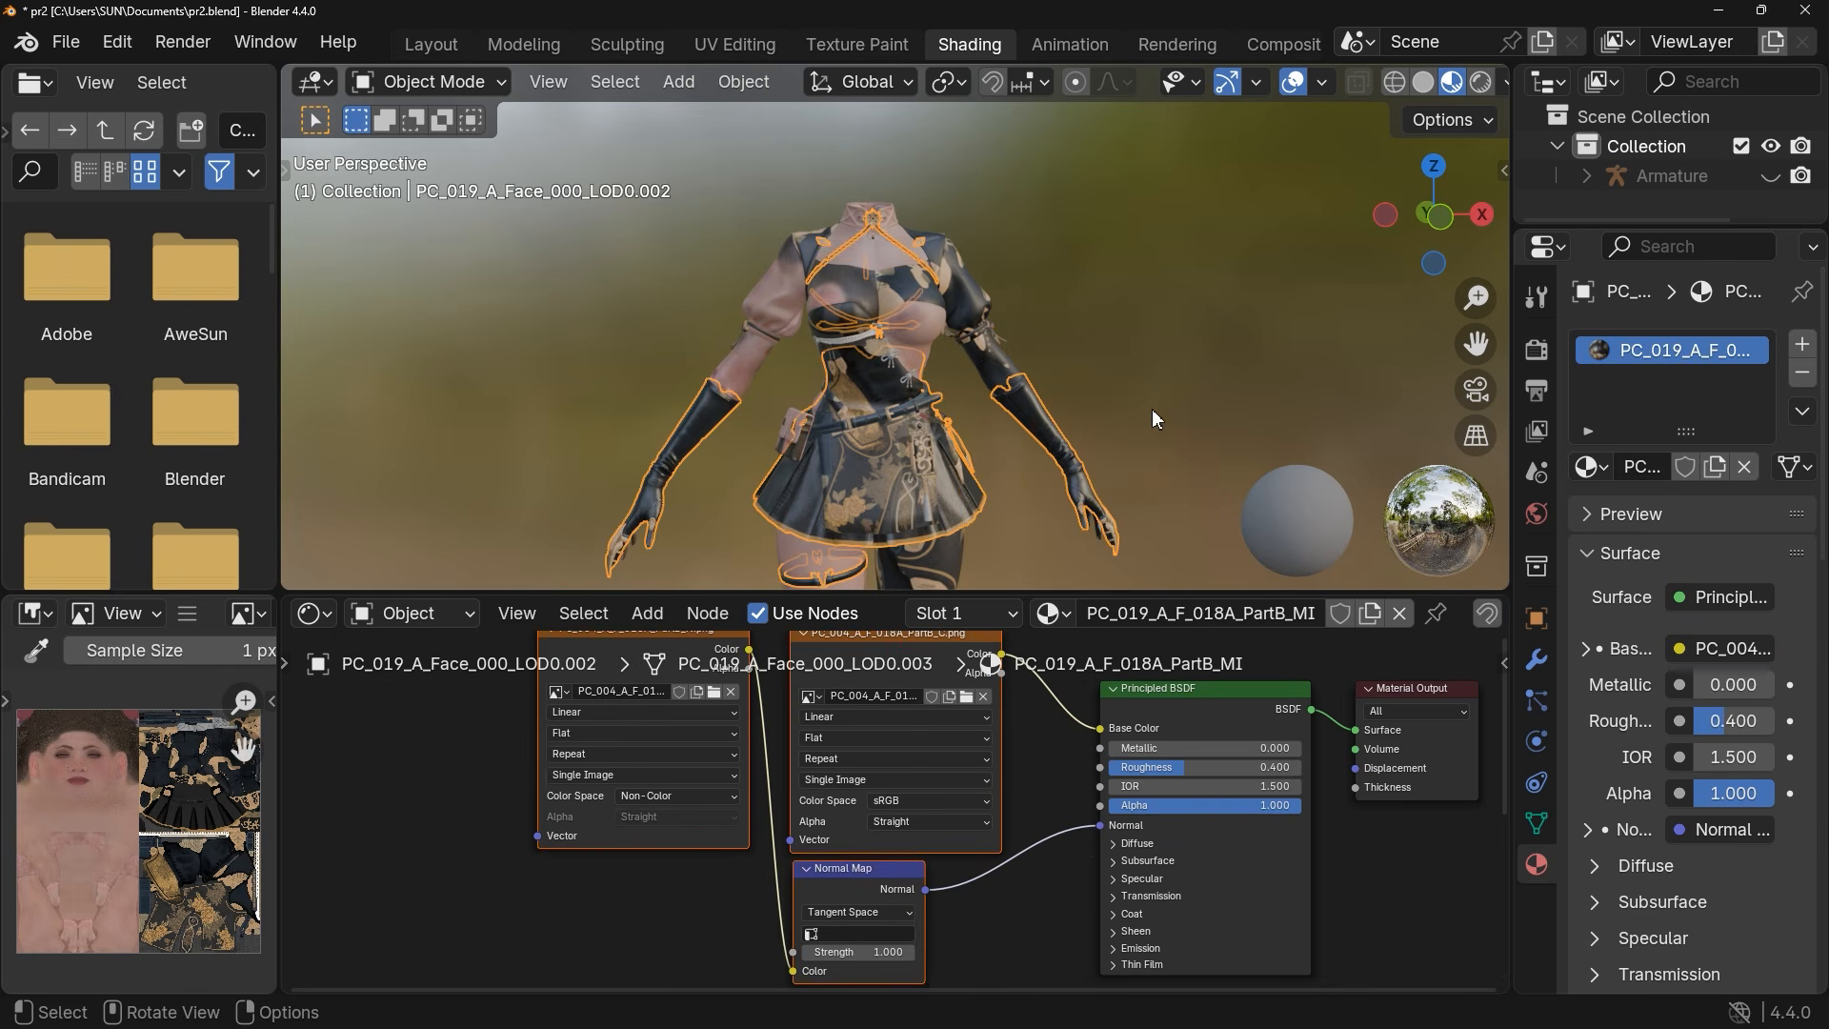
{"action": "left_click", "coordinate": [1588, 467]}
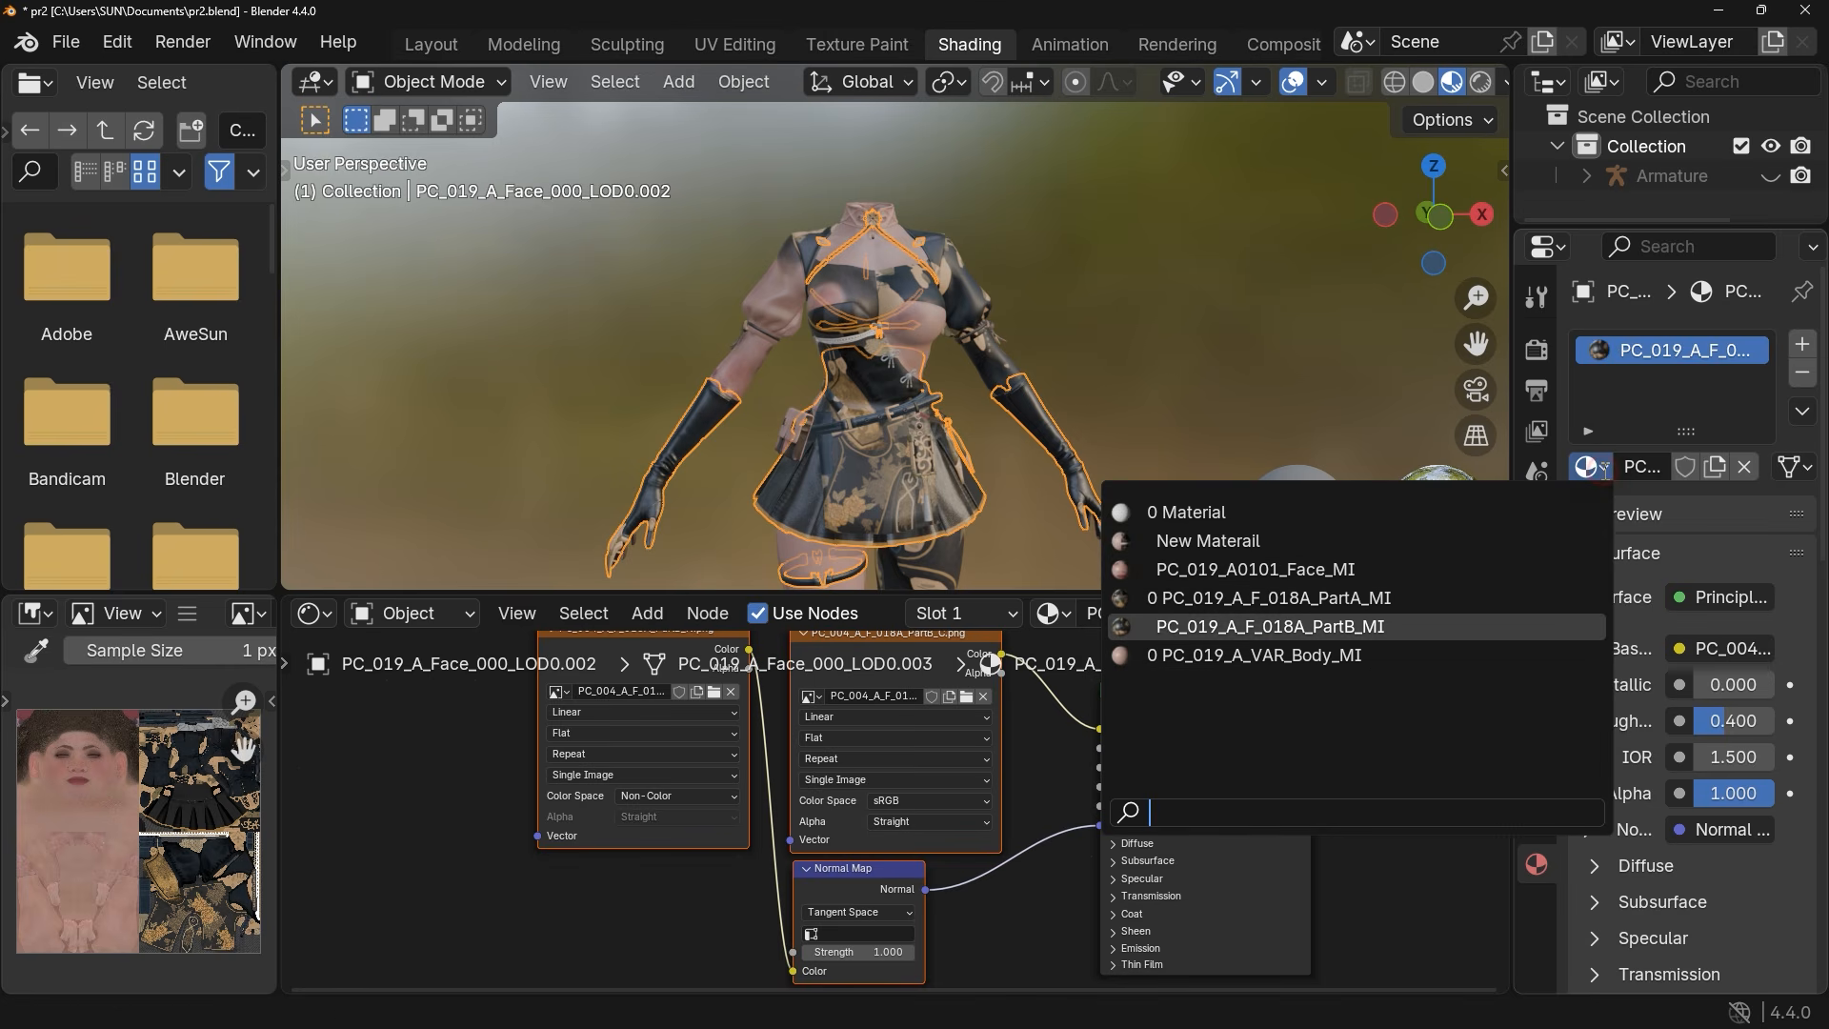
{"action": "left_click", "coordinate": [1247, 543]}
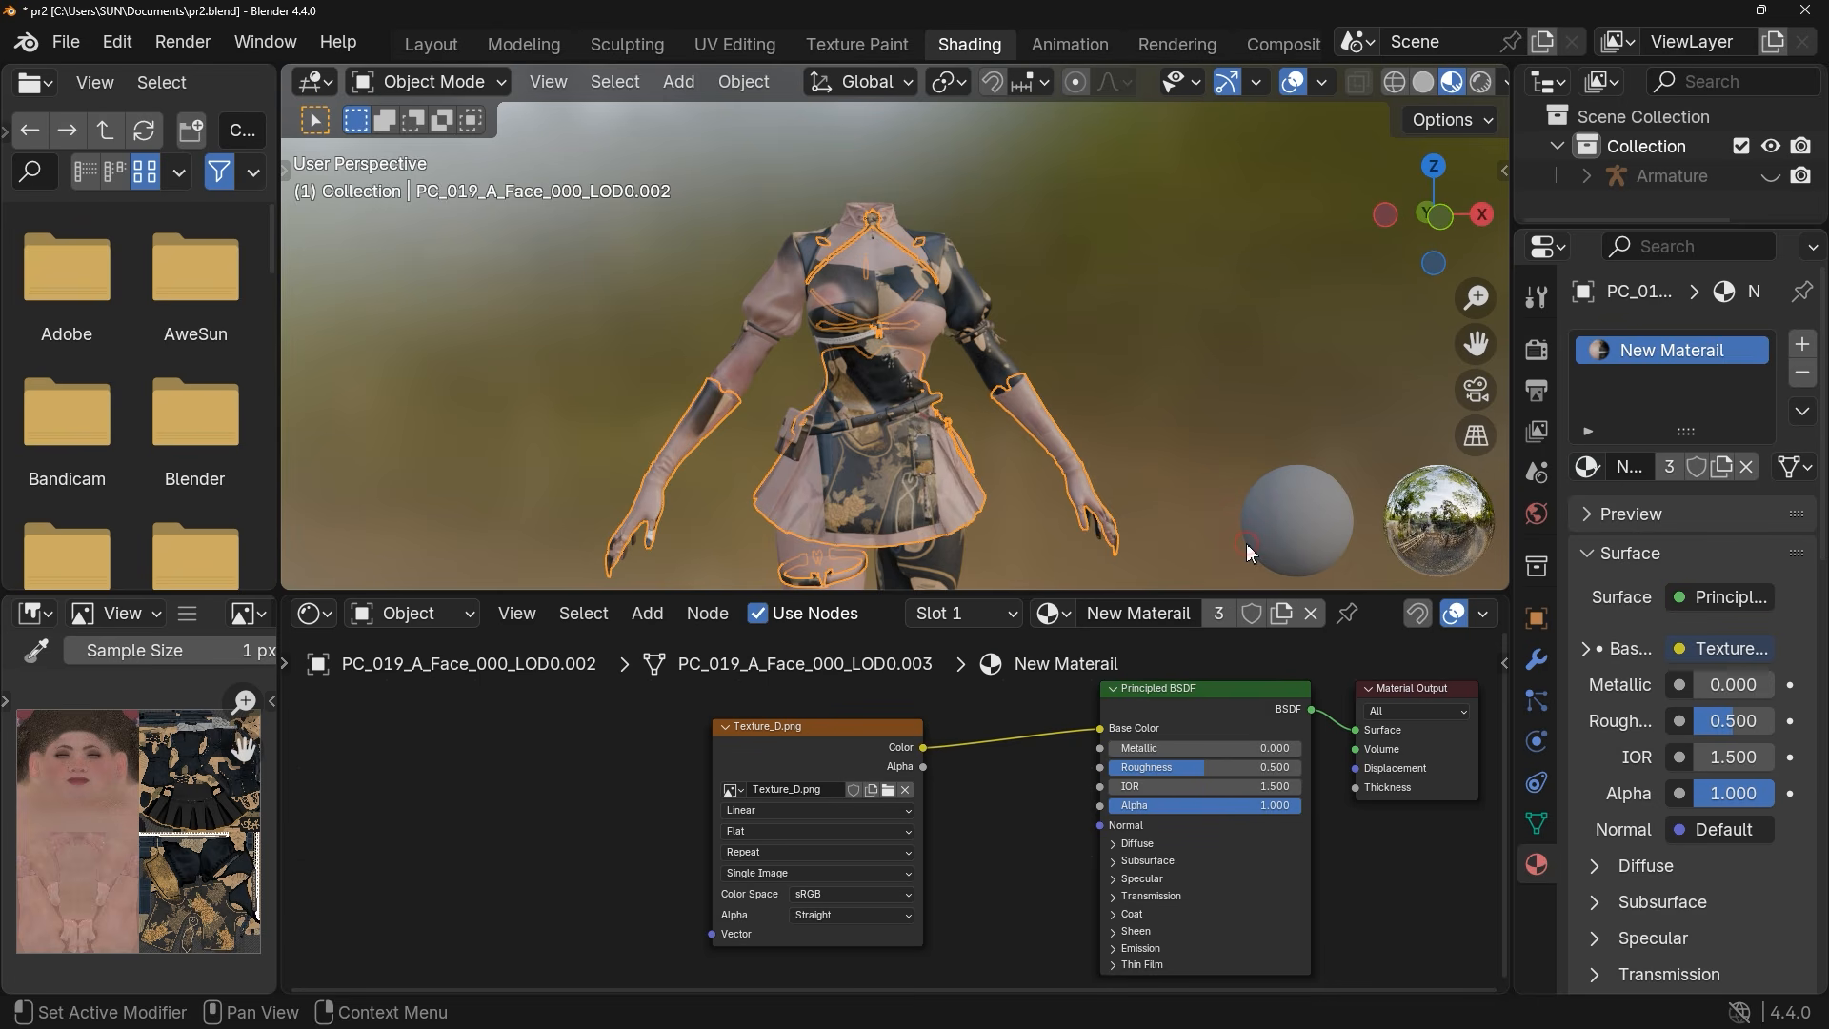
Assign the existing New Materail to the neck and upper-chest mesh in place of PC_019_A0101_Face_MI
{"action": "left_click", "coordinate": [886, 257]}
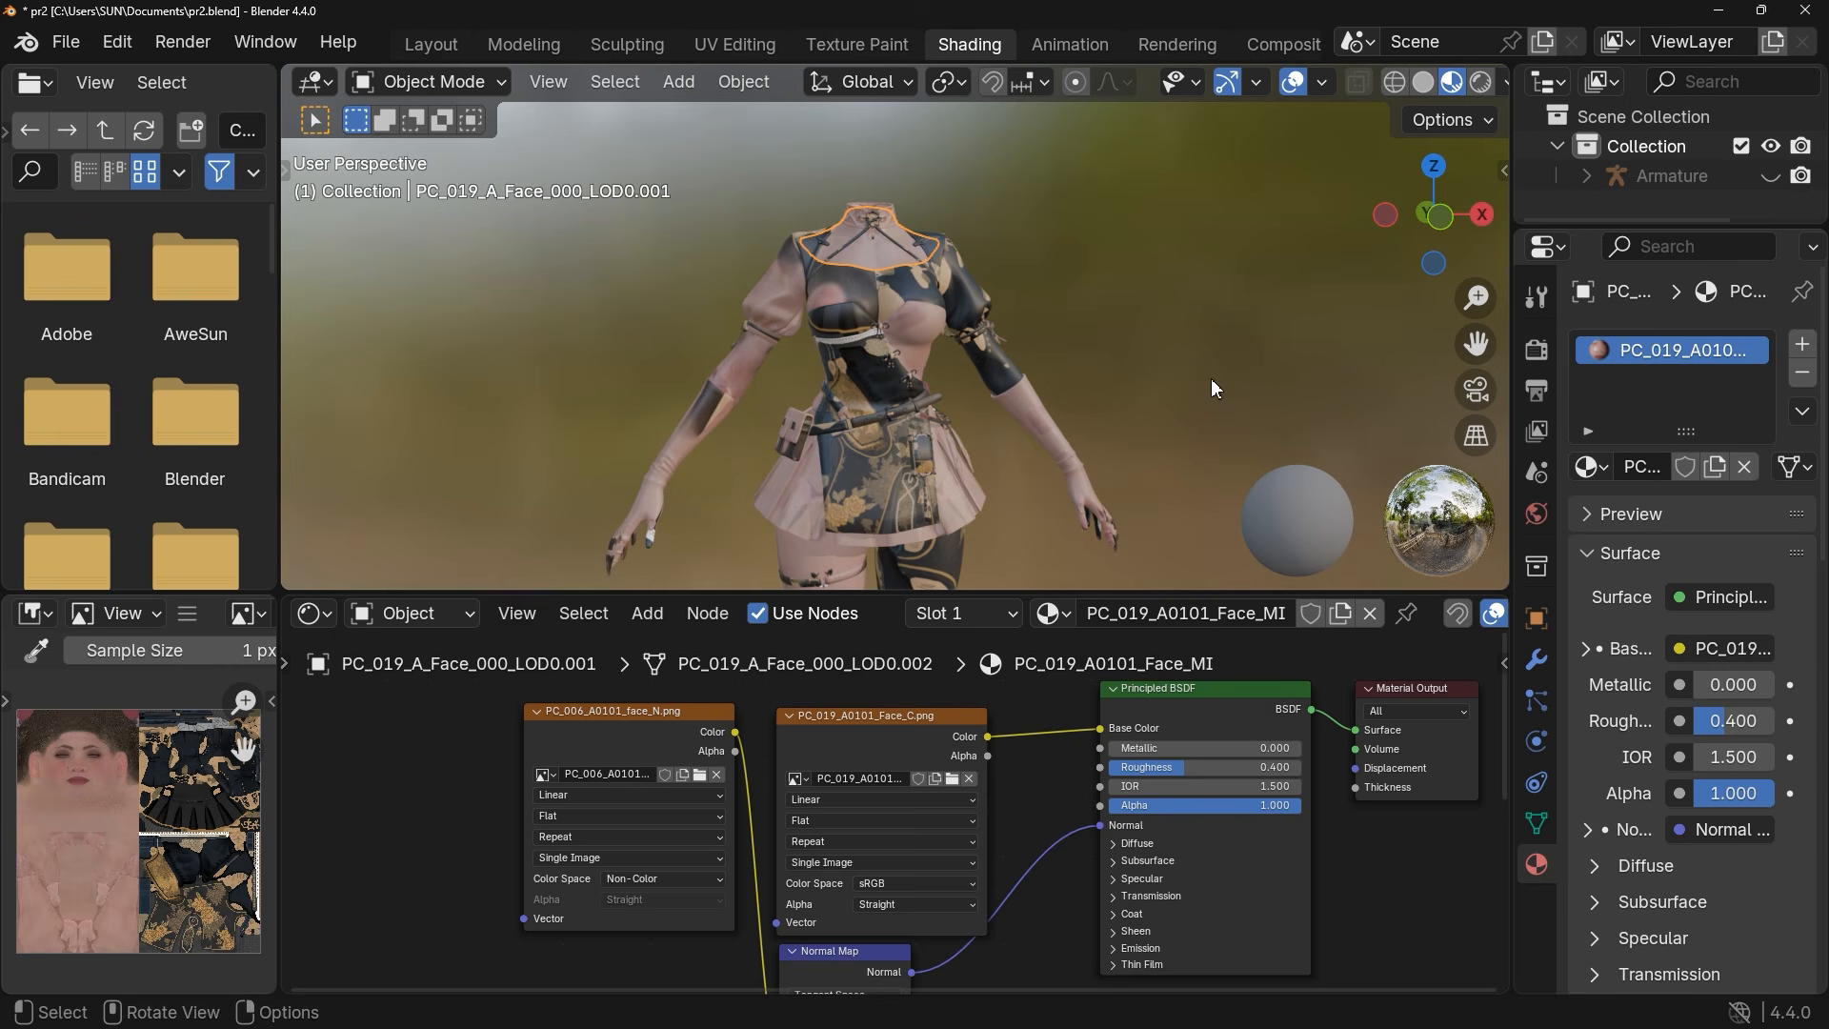
{"action": "left_click", "coordinate": [1590, 467]}
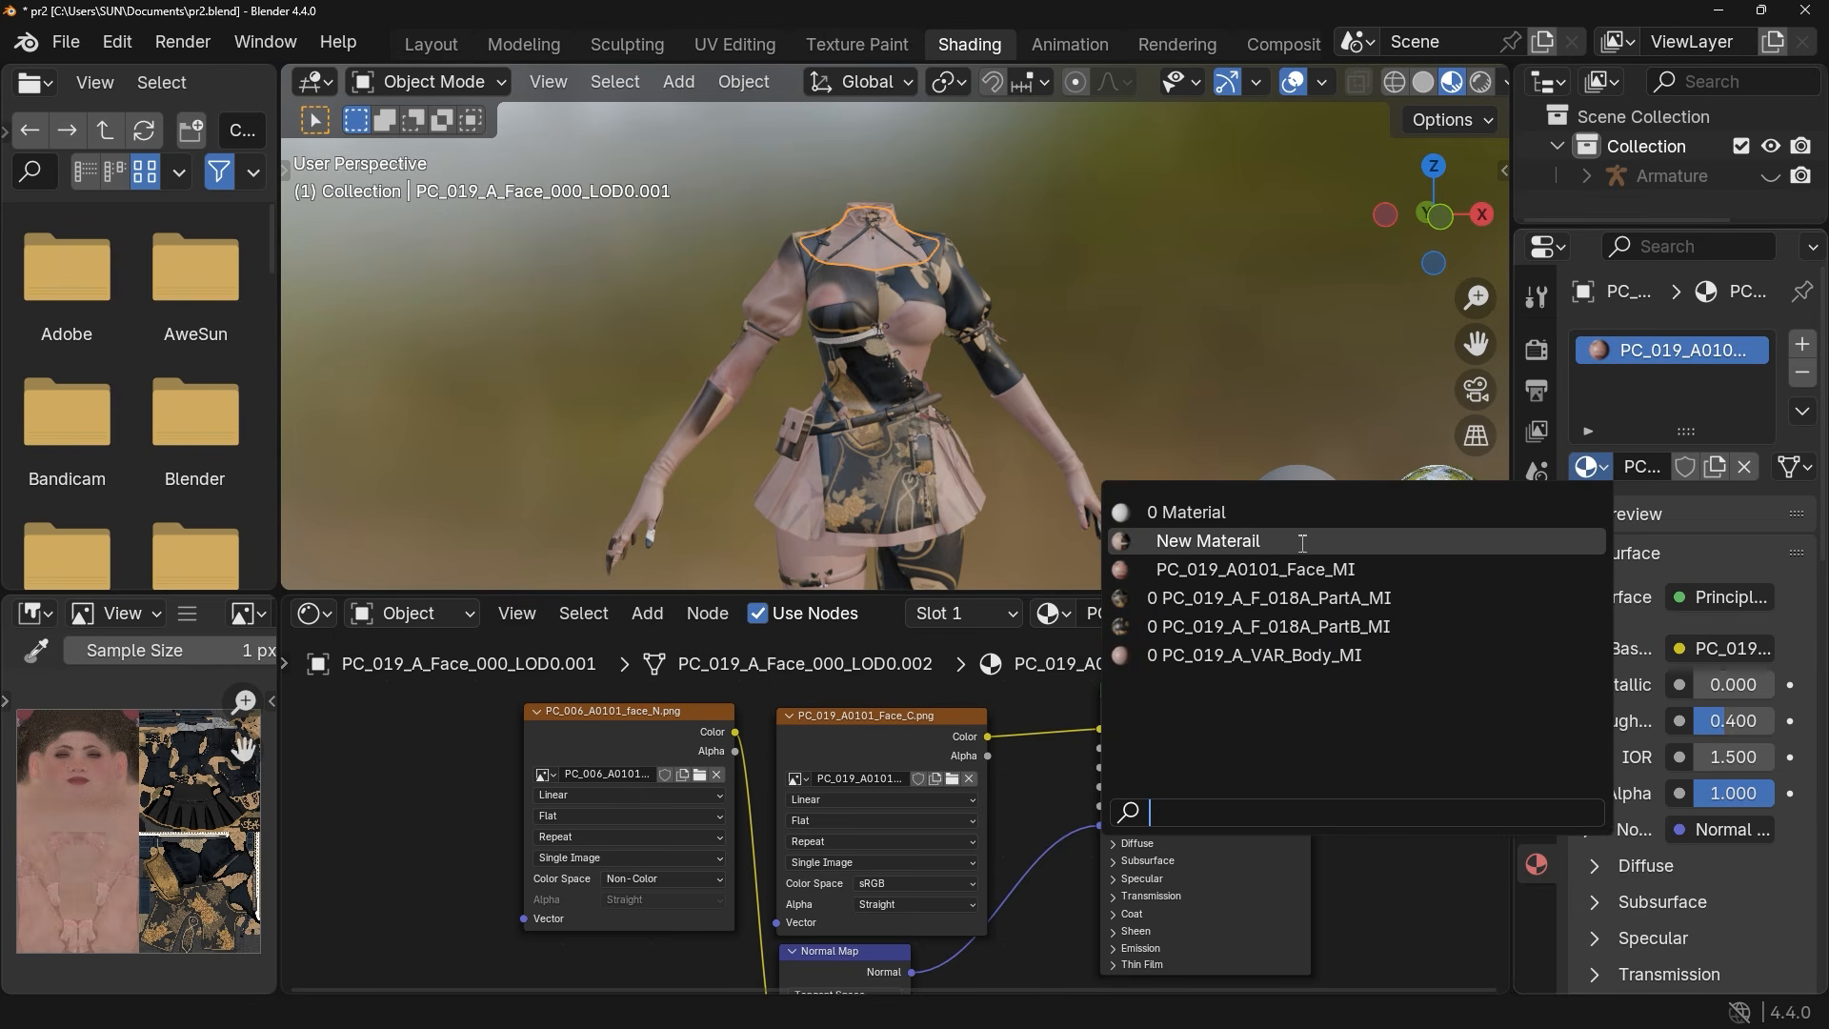
{"action": "left_click", "coordinate": [1208, 541]}
{"action": "scroll", "coordinate": [842, 409], "scroll_direction": "down", "scroll_amount": 5}
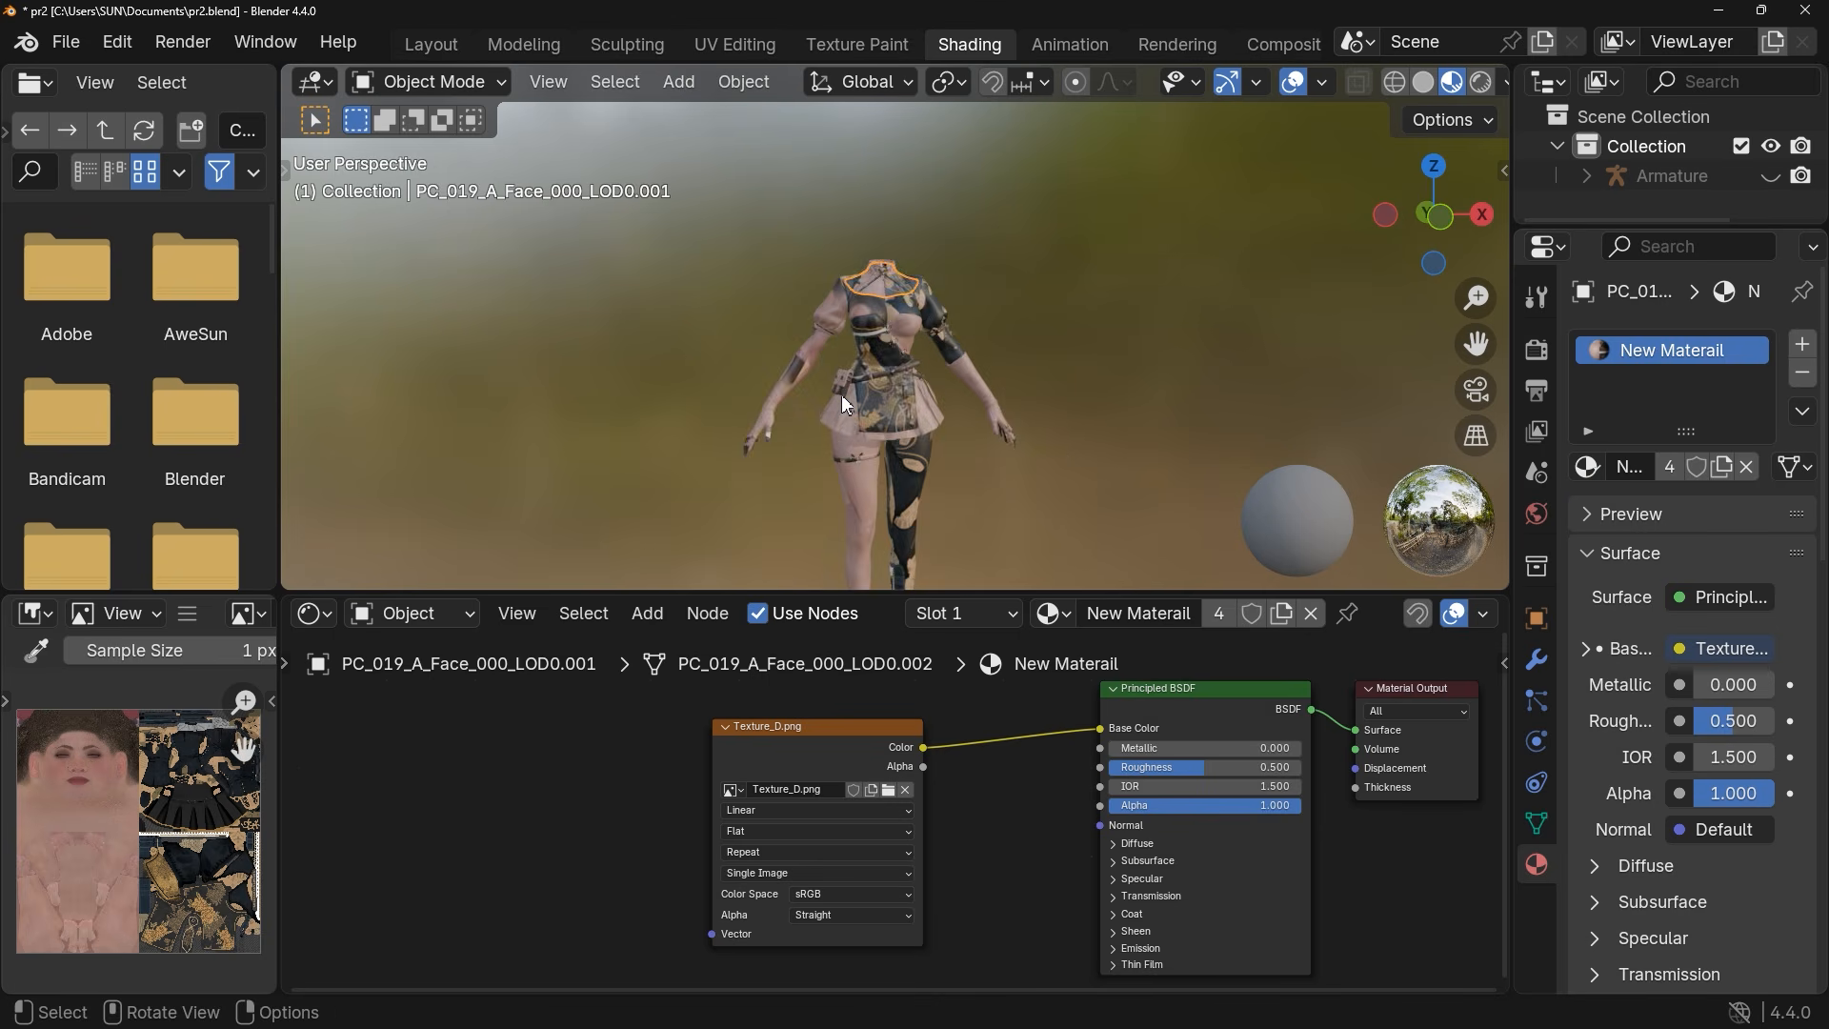
{"action": "scroll", "coordinate": [842, 425], "scroll_direction": "up", "scroll_amount": 6}
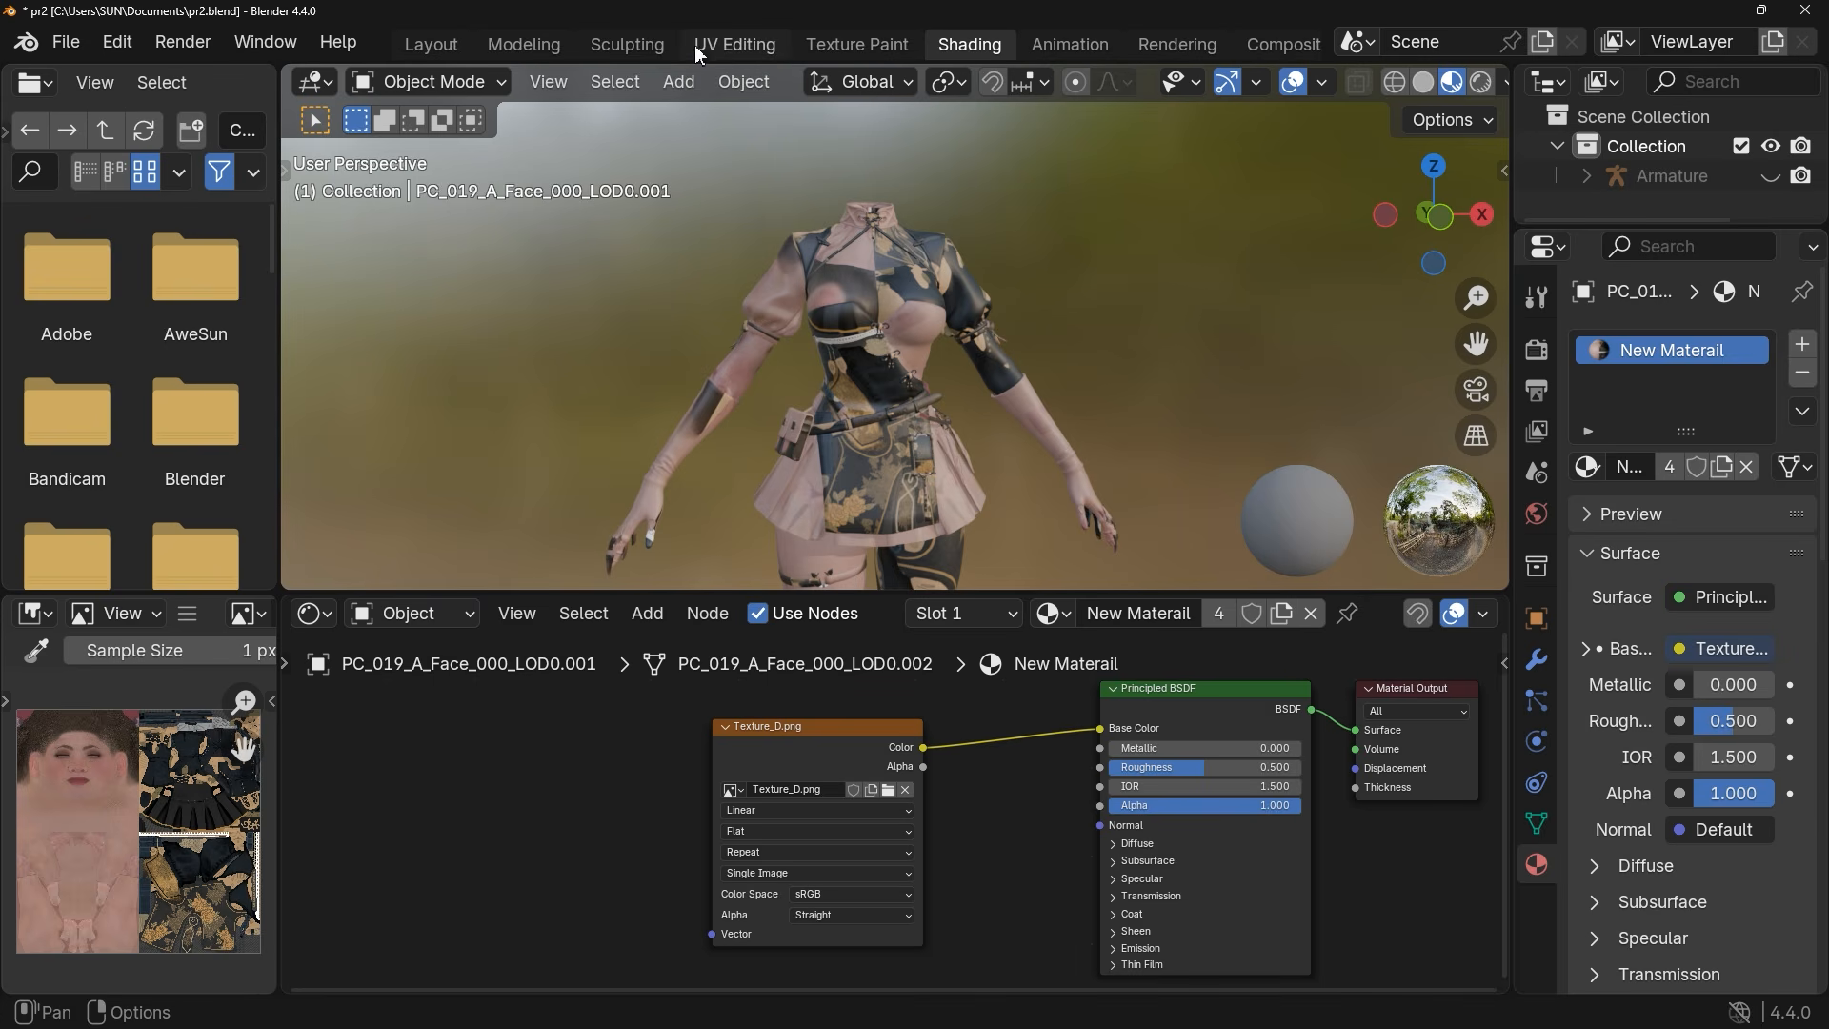
Switch to the UV Editing workspace and return the neck mesh to Object Mode
{"action": "left_click", "coordinate": [747, 44]}
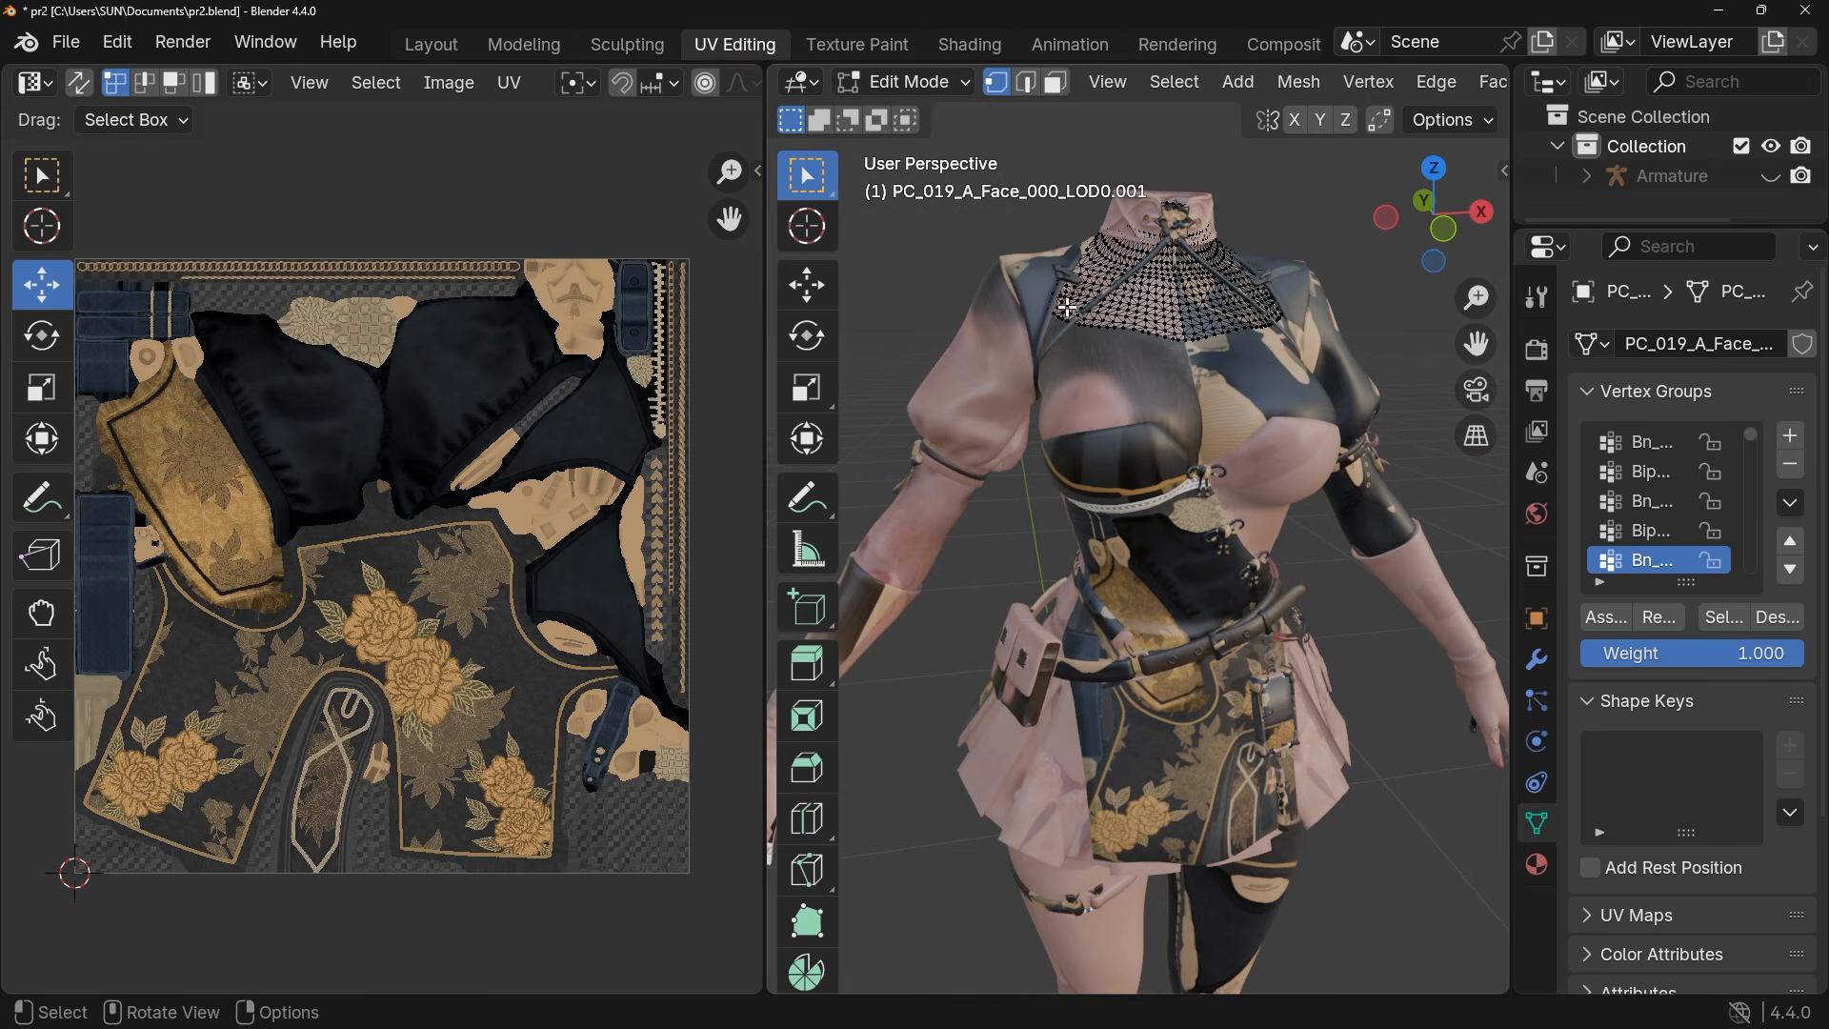
{"action": "left_click", "coordinate": [955, 82]}
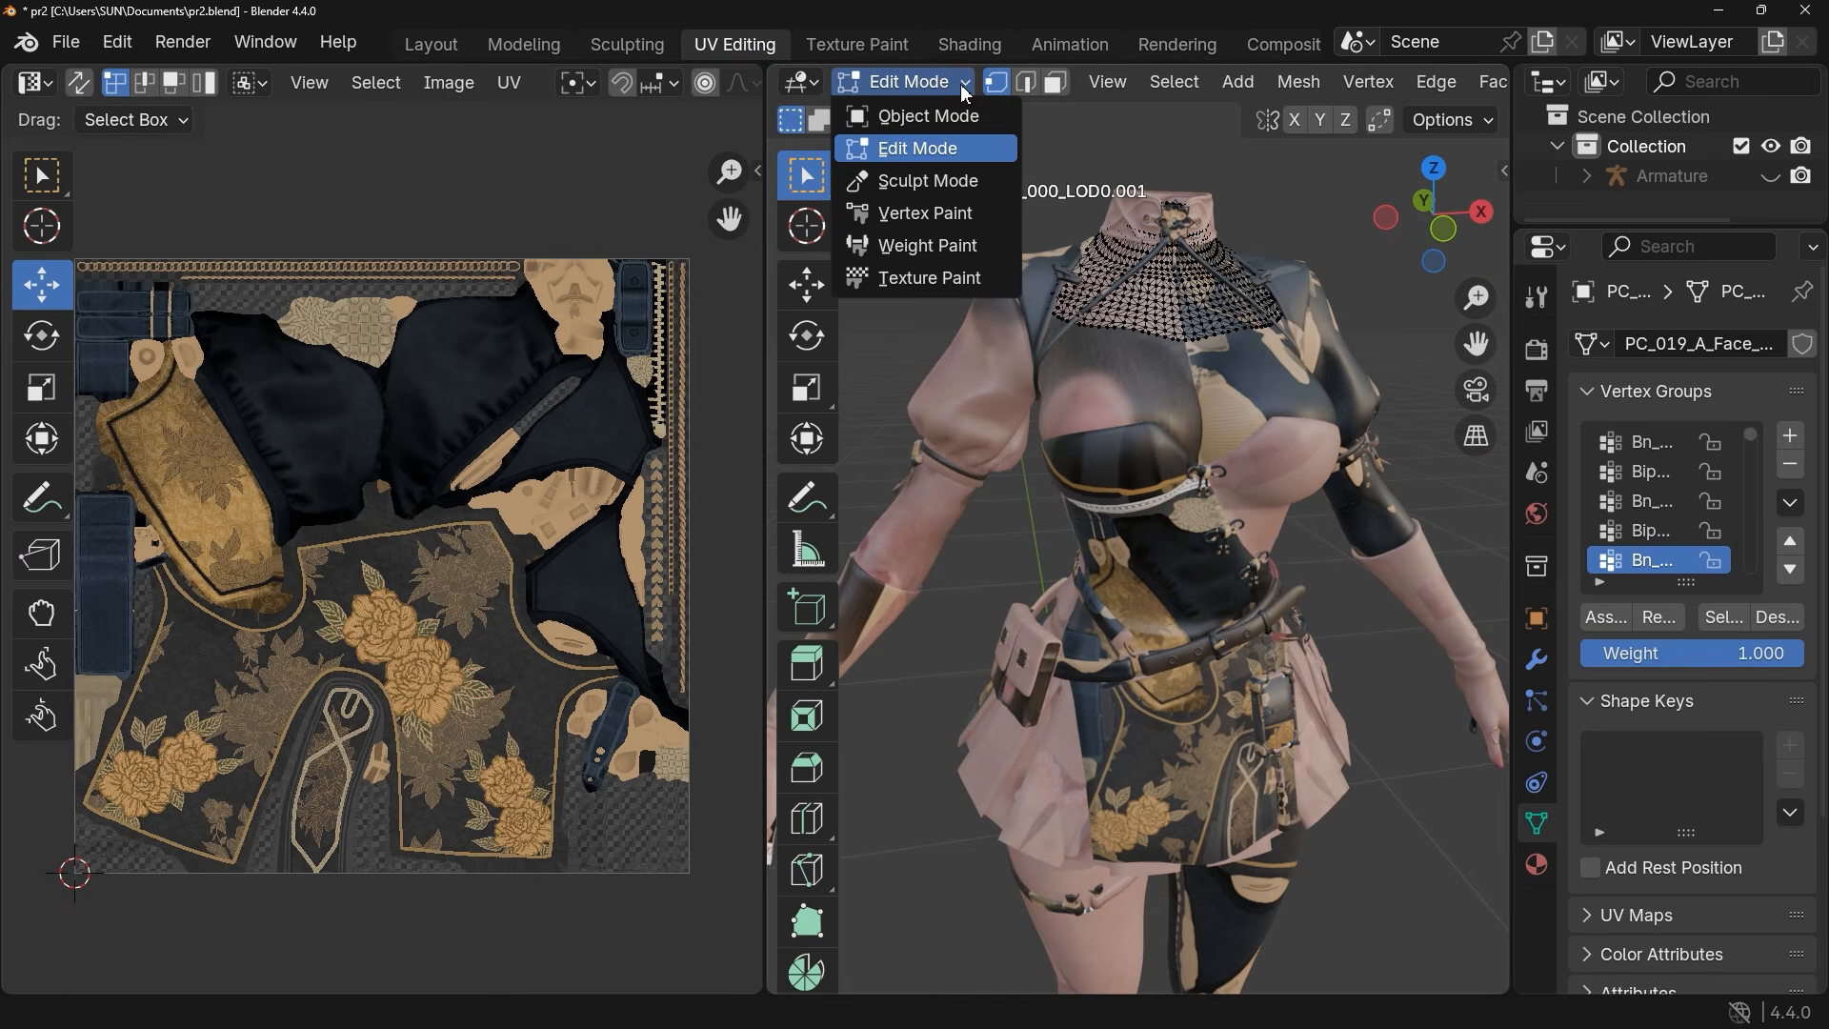
{"action": "left_click", "coordinate": [963, 121]}
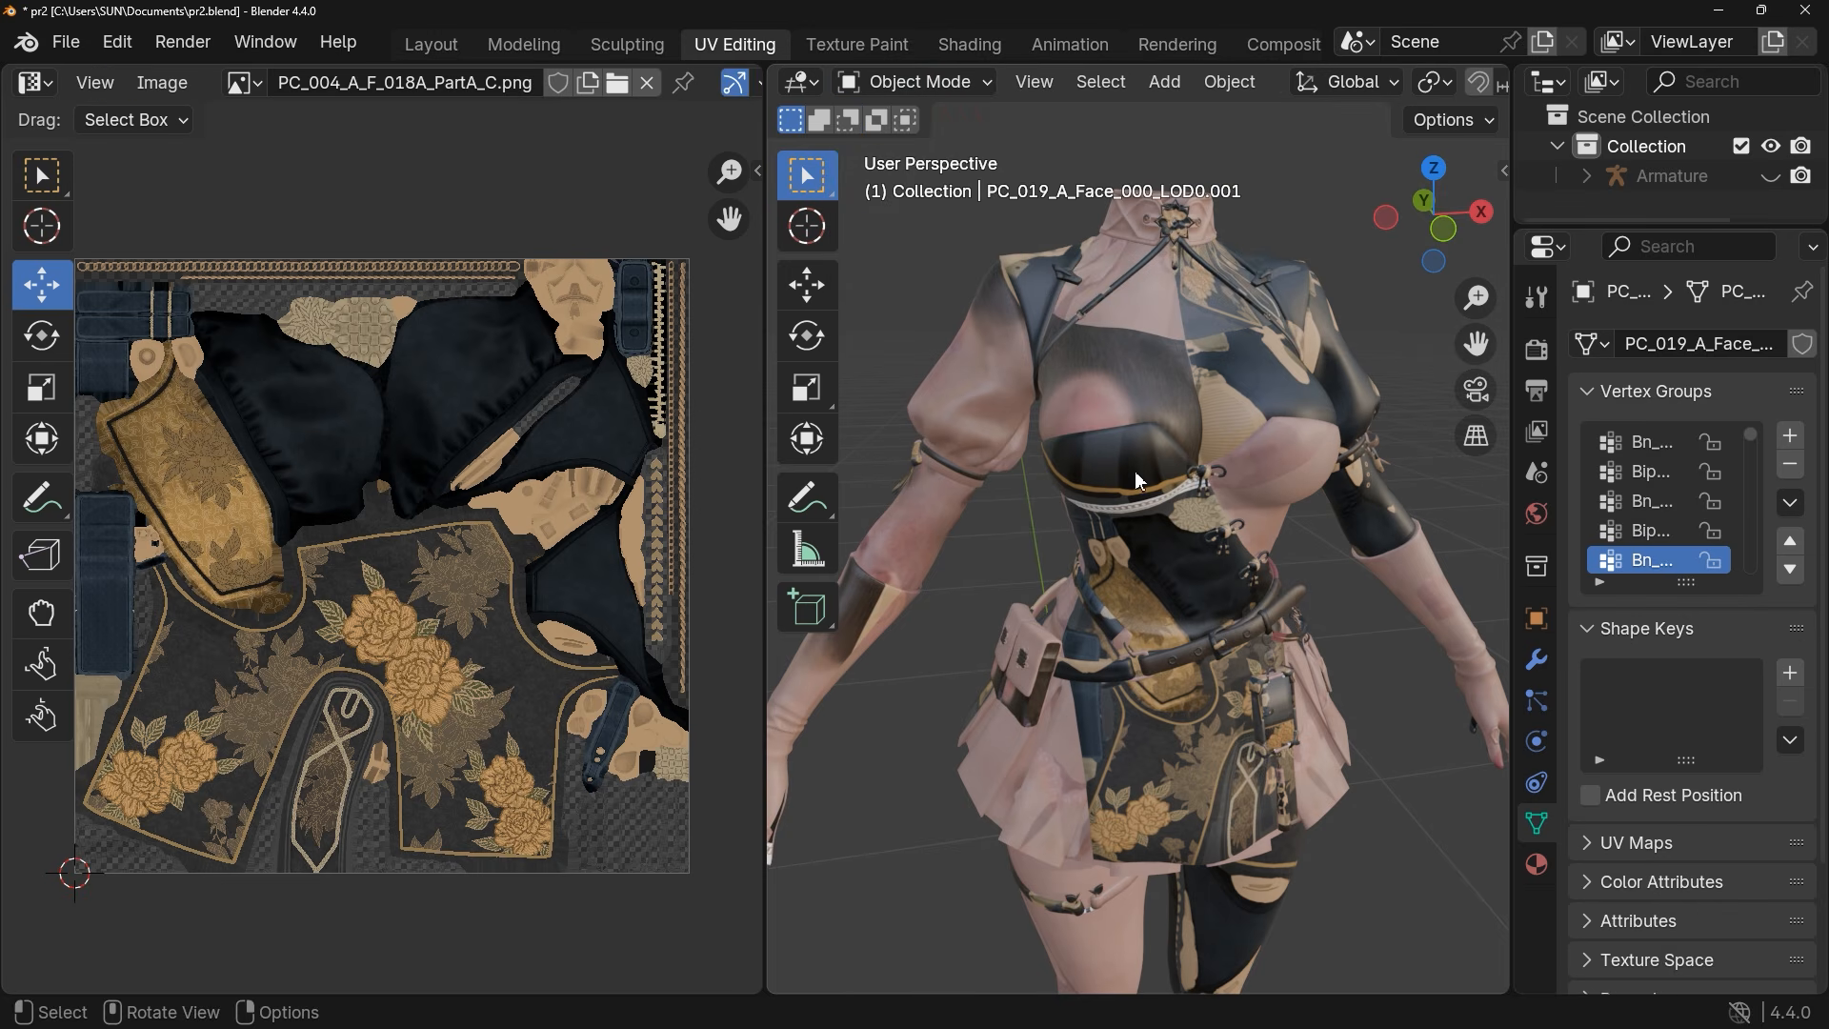
{"action": "scroll", "coordinate": [1142, 500], "scroll_direction": "down", "scroll_amount": 2}
{"action": "scroll", "coordinate": [1141, 497], "scroll_direction": "up", "scroll_amount": 2}
Enter Edit Mode on the dress mesh PC_019_A_Face_000_LOD0 and select all of its geometry
{"action": "left_click", "coordinate": [1177, 554]}
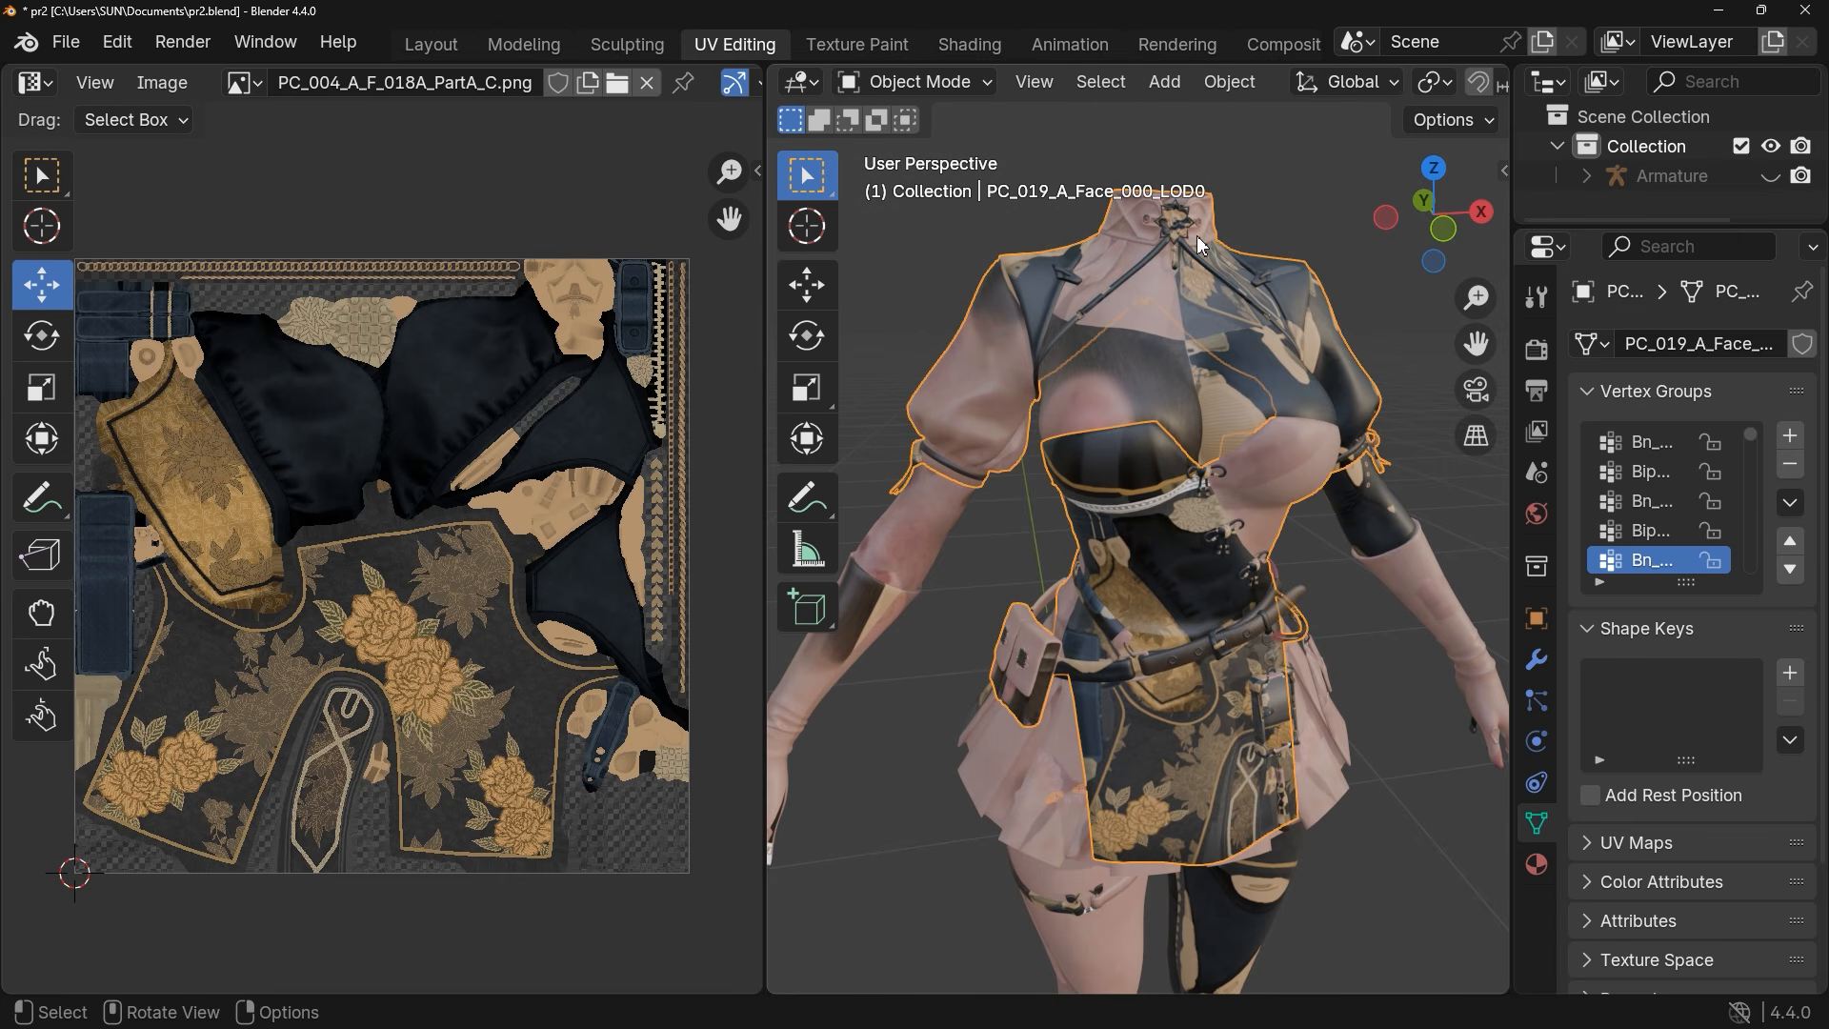
{"action": "left_click", "coordinate": [895, 606]}
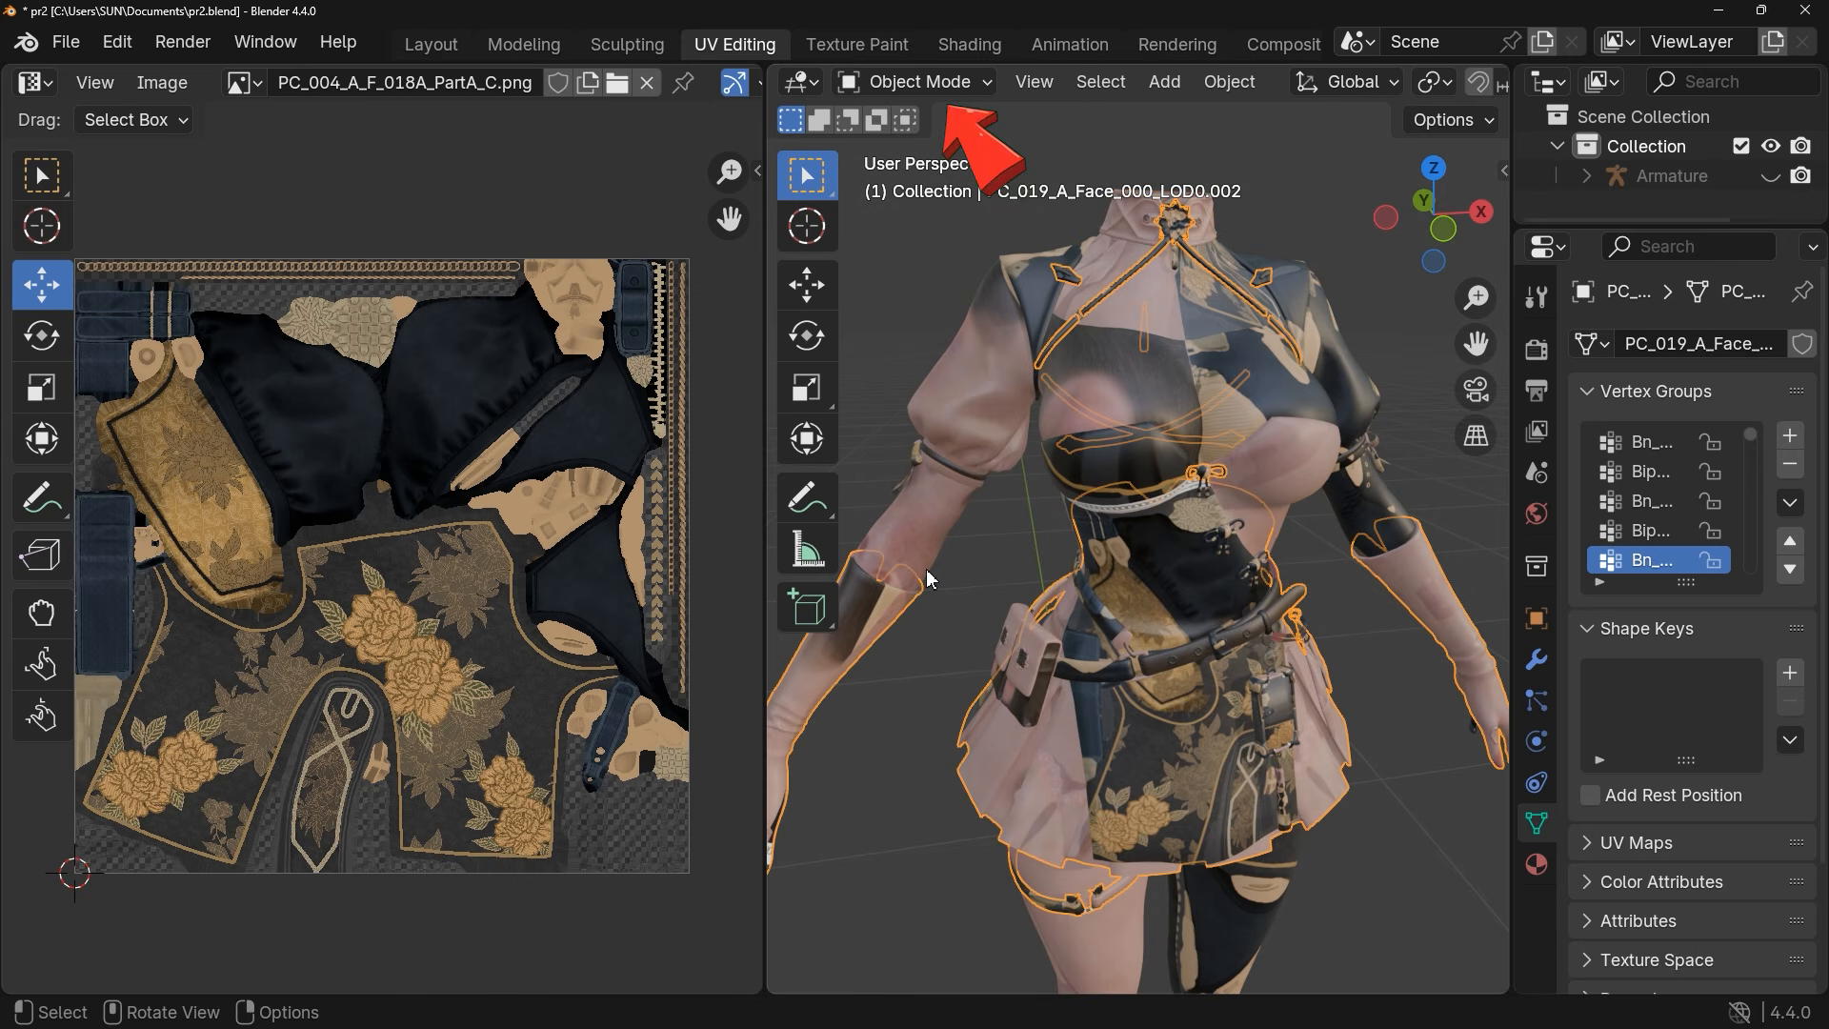
{"action": "left_click", "coordinate": [977, 364]}
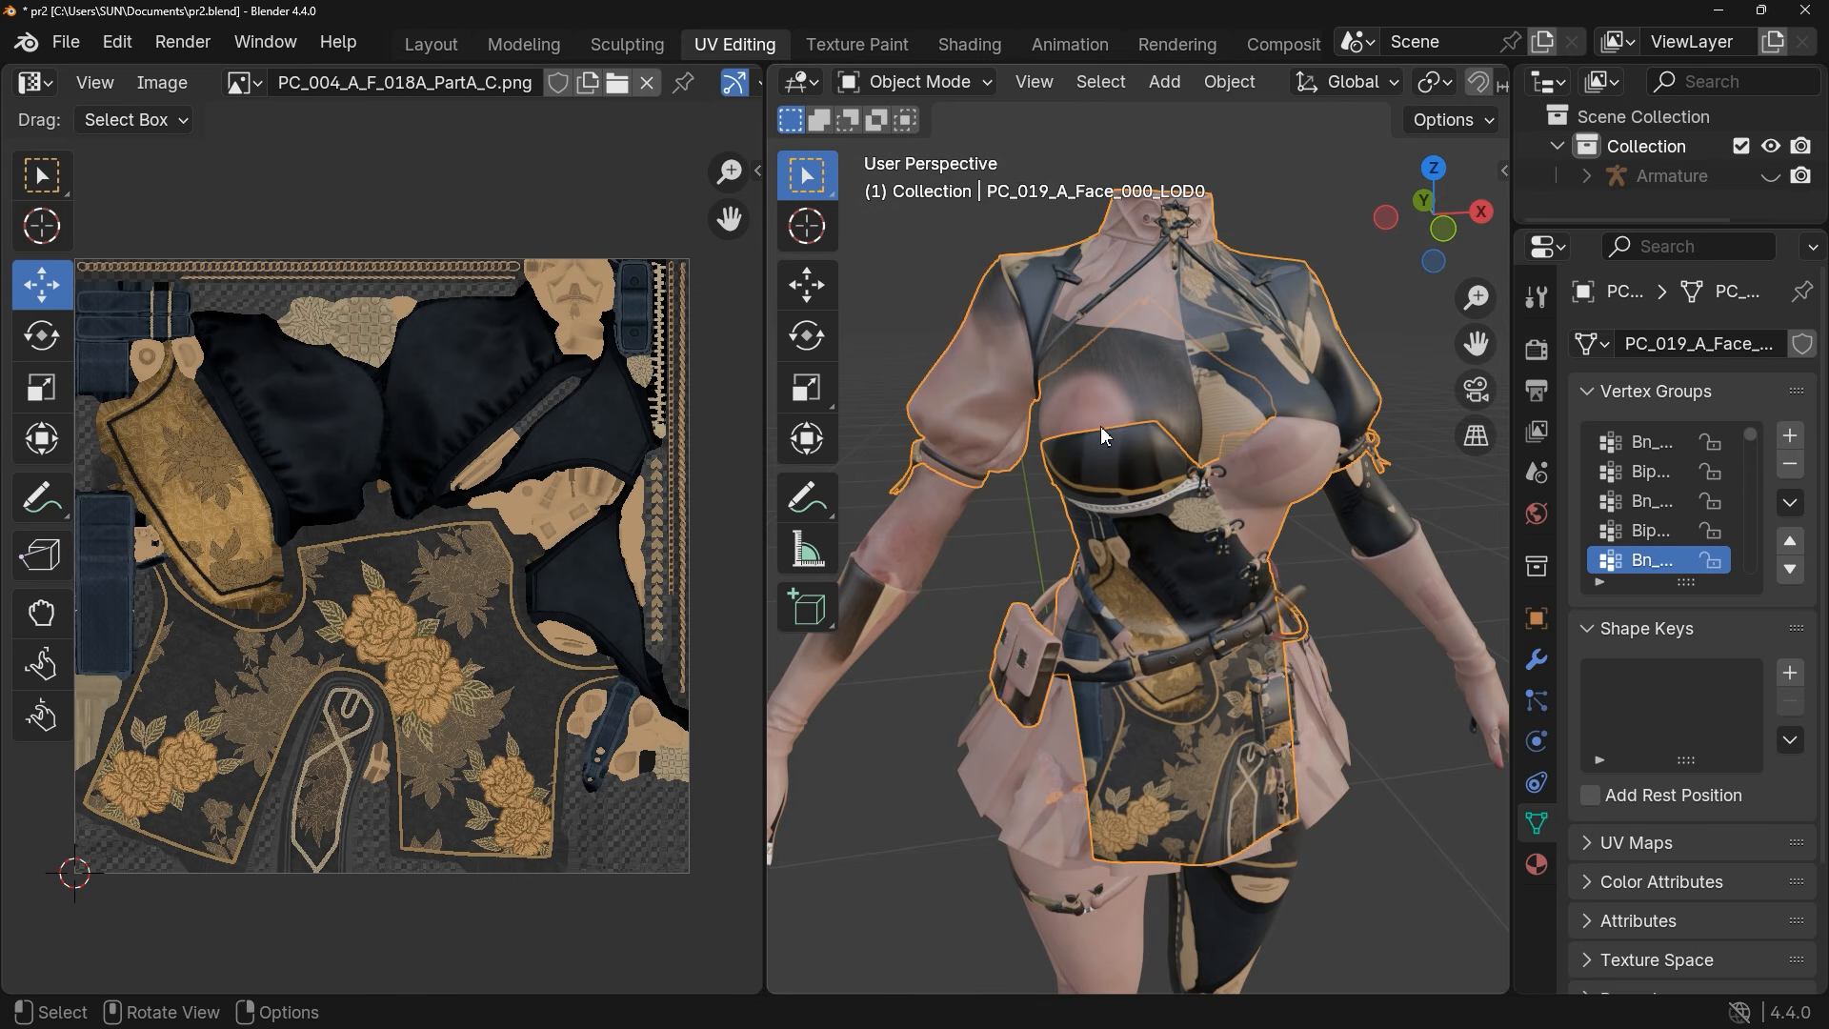
{"action": "left_click", "coordinate": [932, 80]}
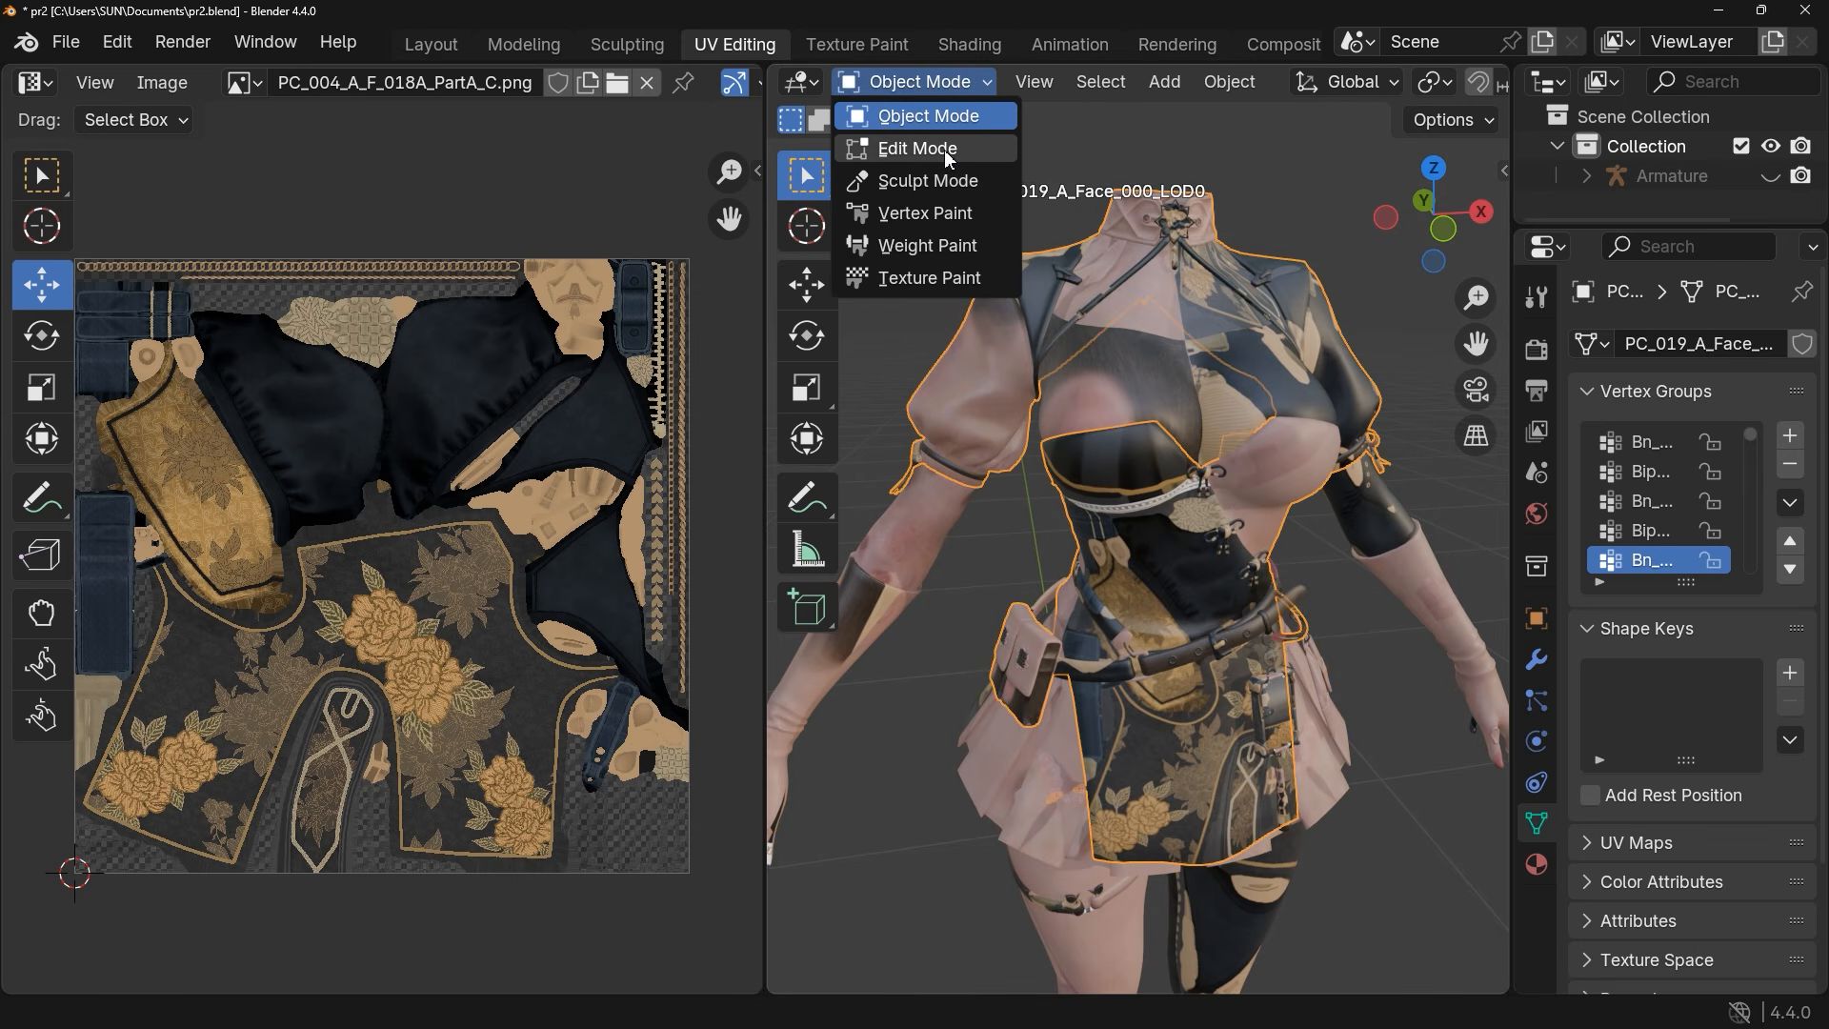
{"action": "left_click", "coordinate": [968, 148]}
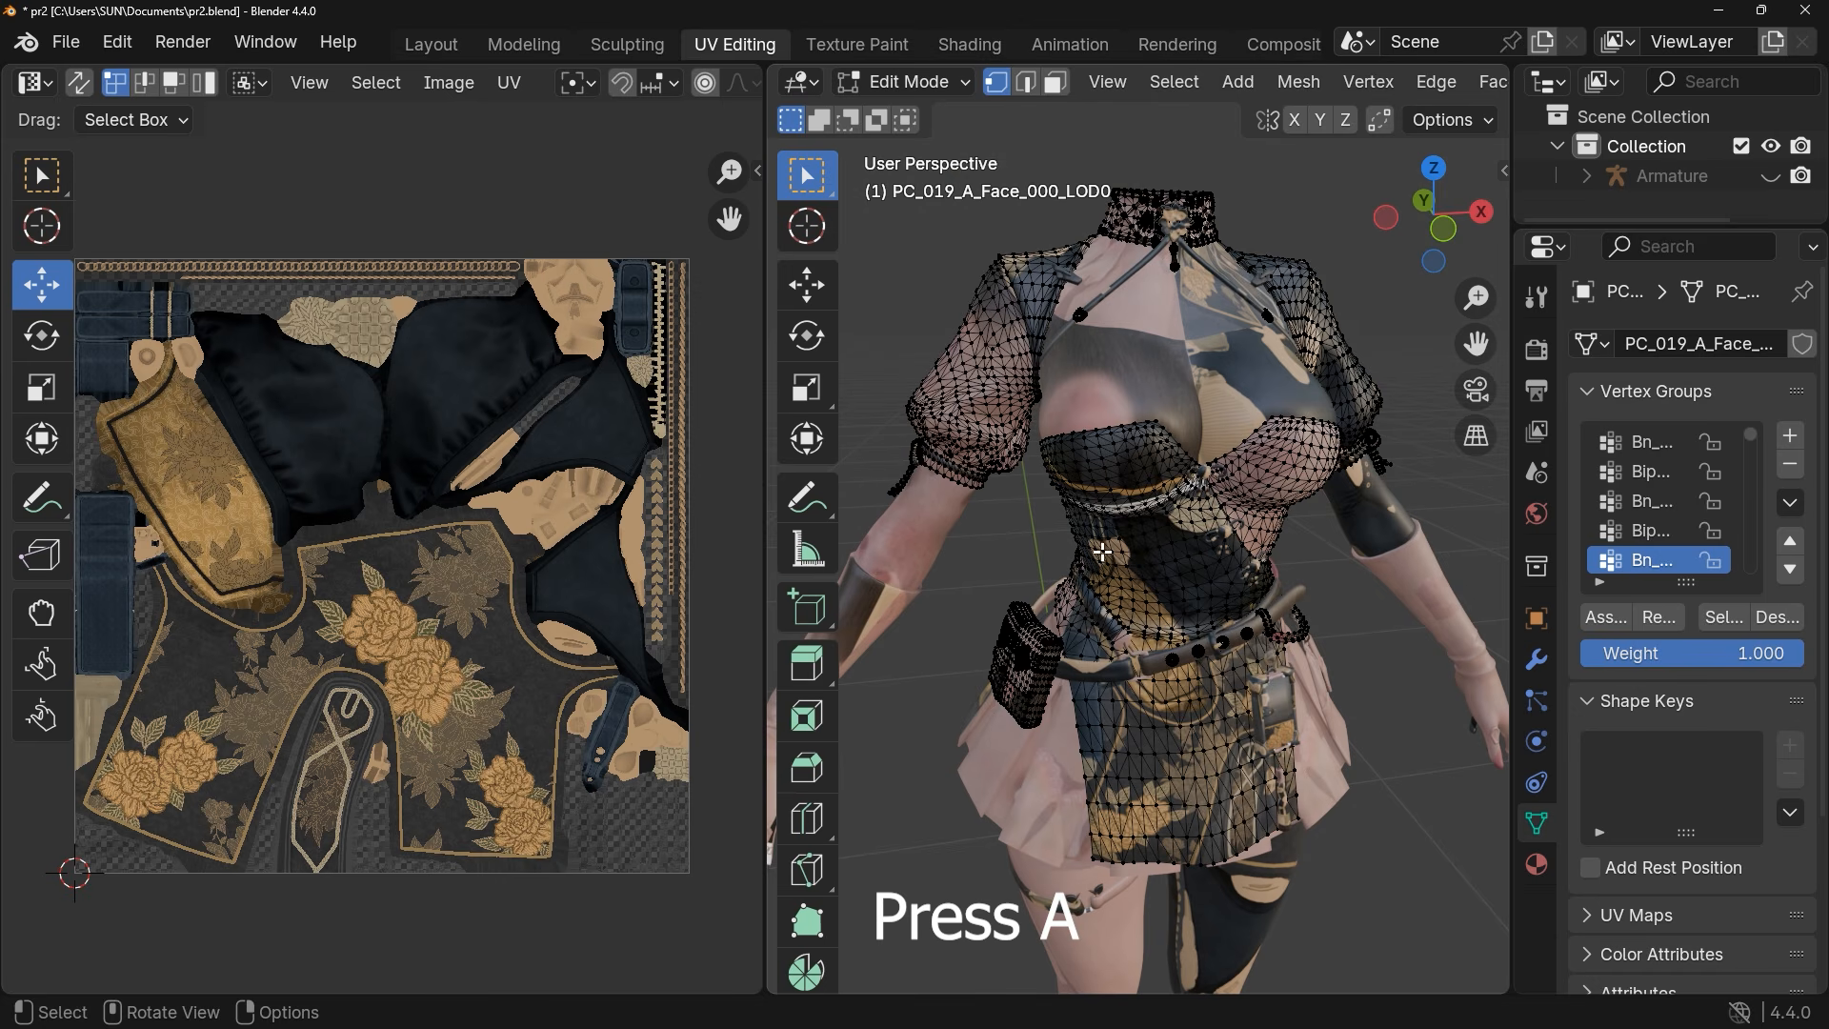
{"action": "key", "text": "a"}
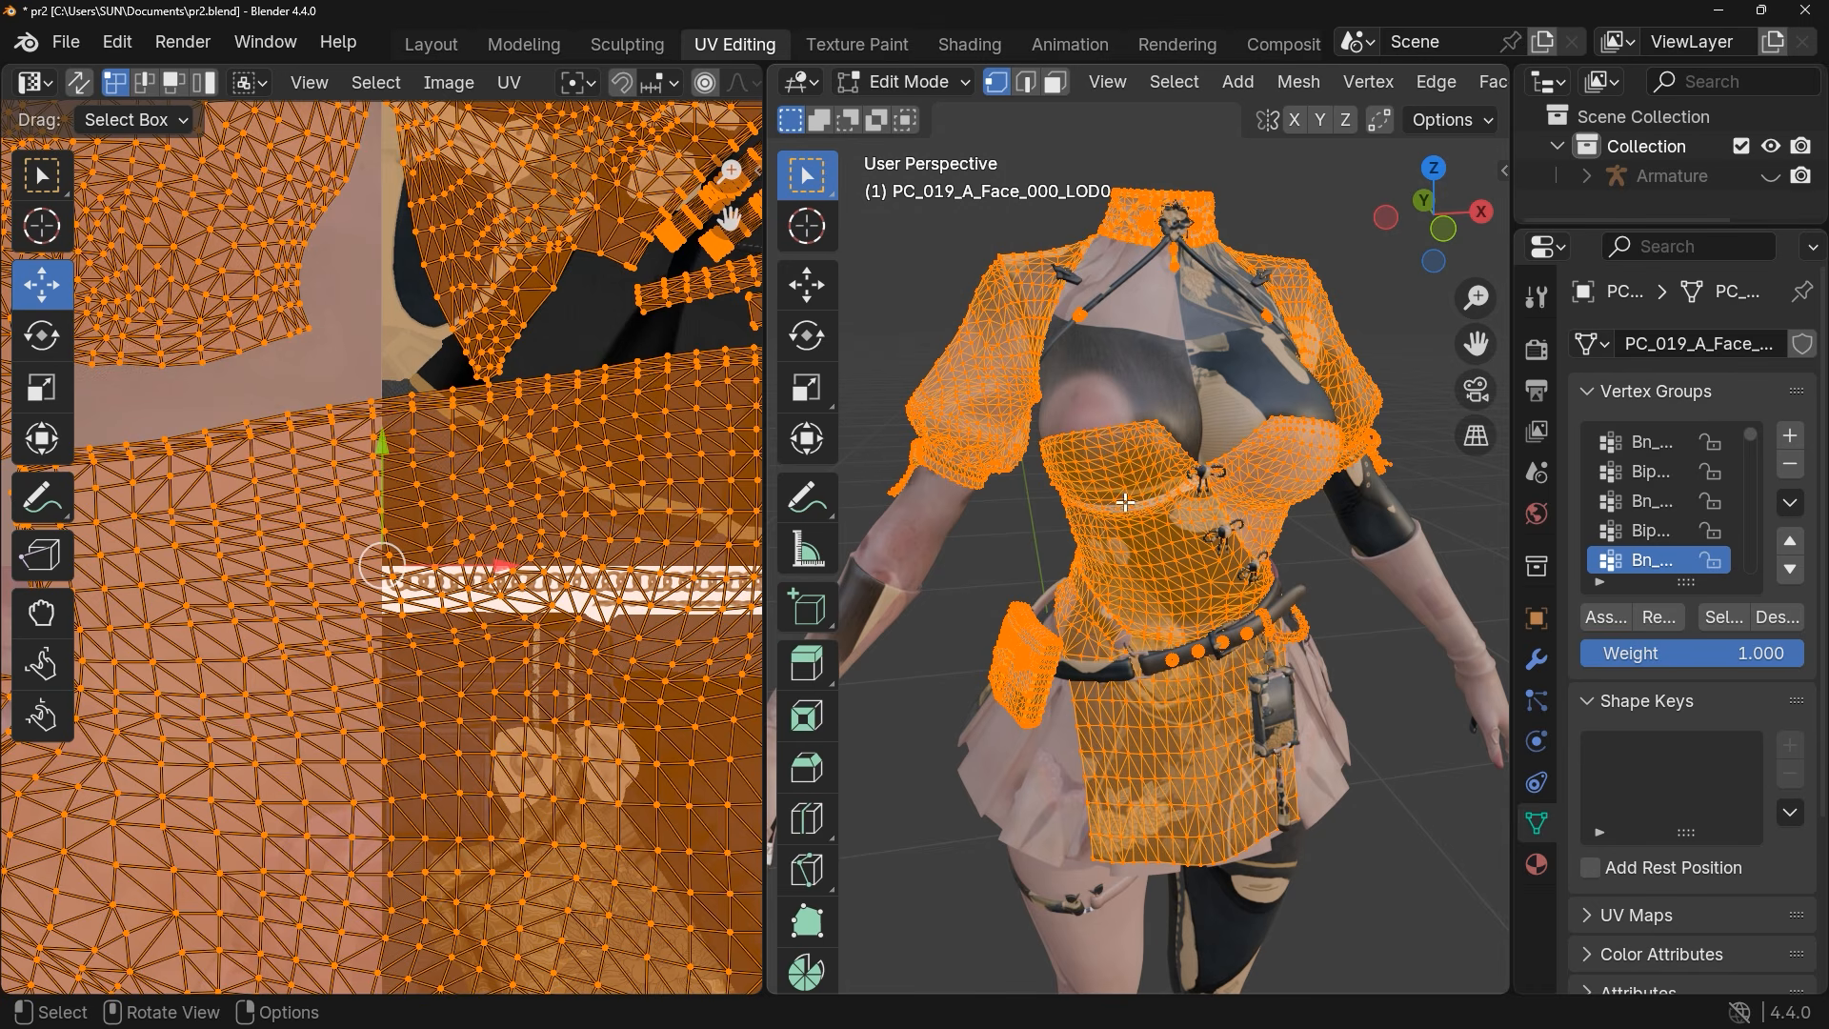
Examine how the dress's UV layout lies over the whole merged texture, with the UVs selected and deselected
{"action": "scroll", "coordinate": [419, 361], "scroll_direction": "down", "scroll_amount": 4}
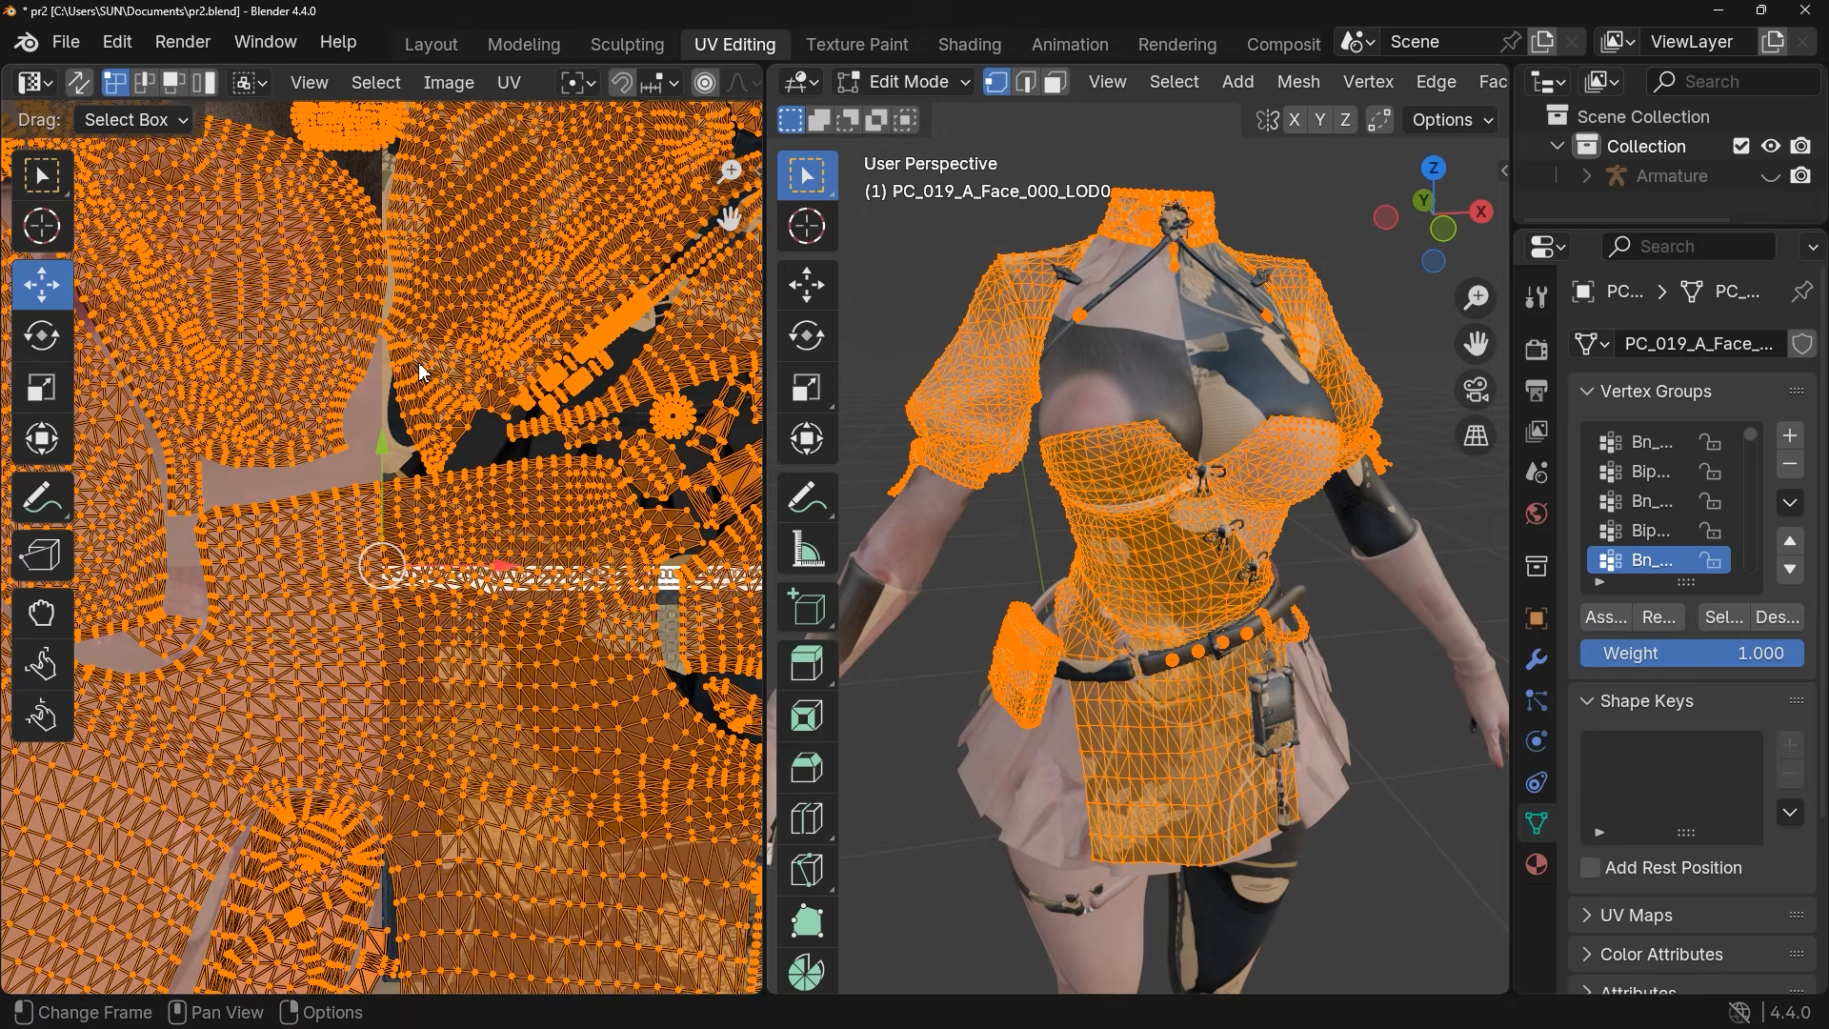
{"action": "scroll", "coordinate": [422, 372], "scroll_direction": "down", "scroll_amount": 3}
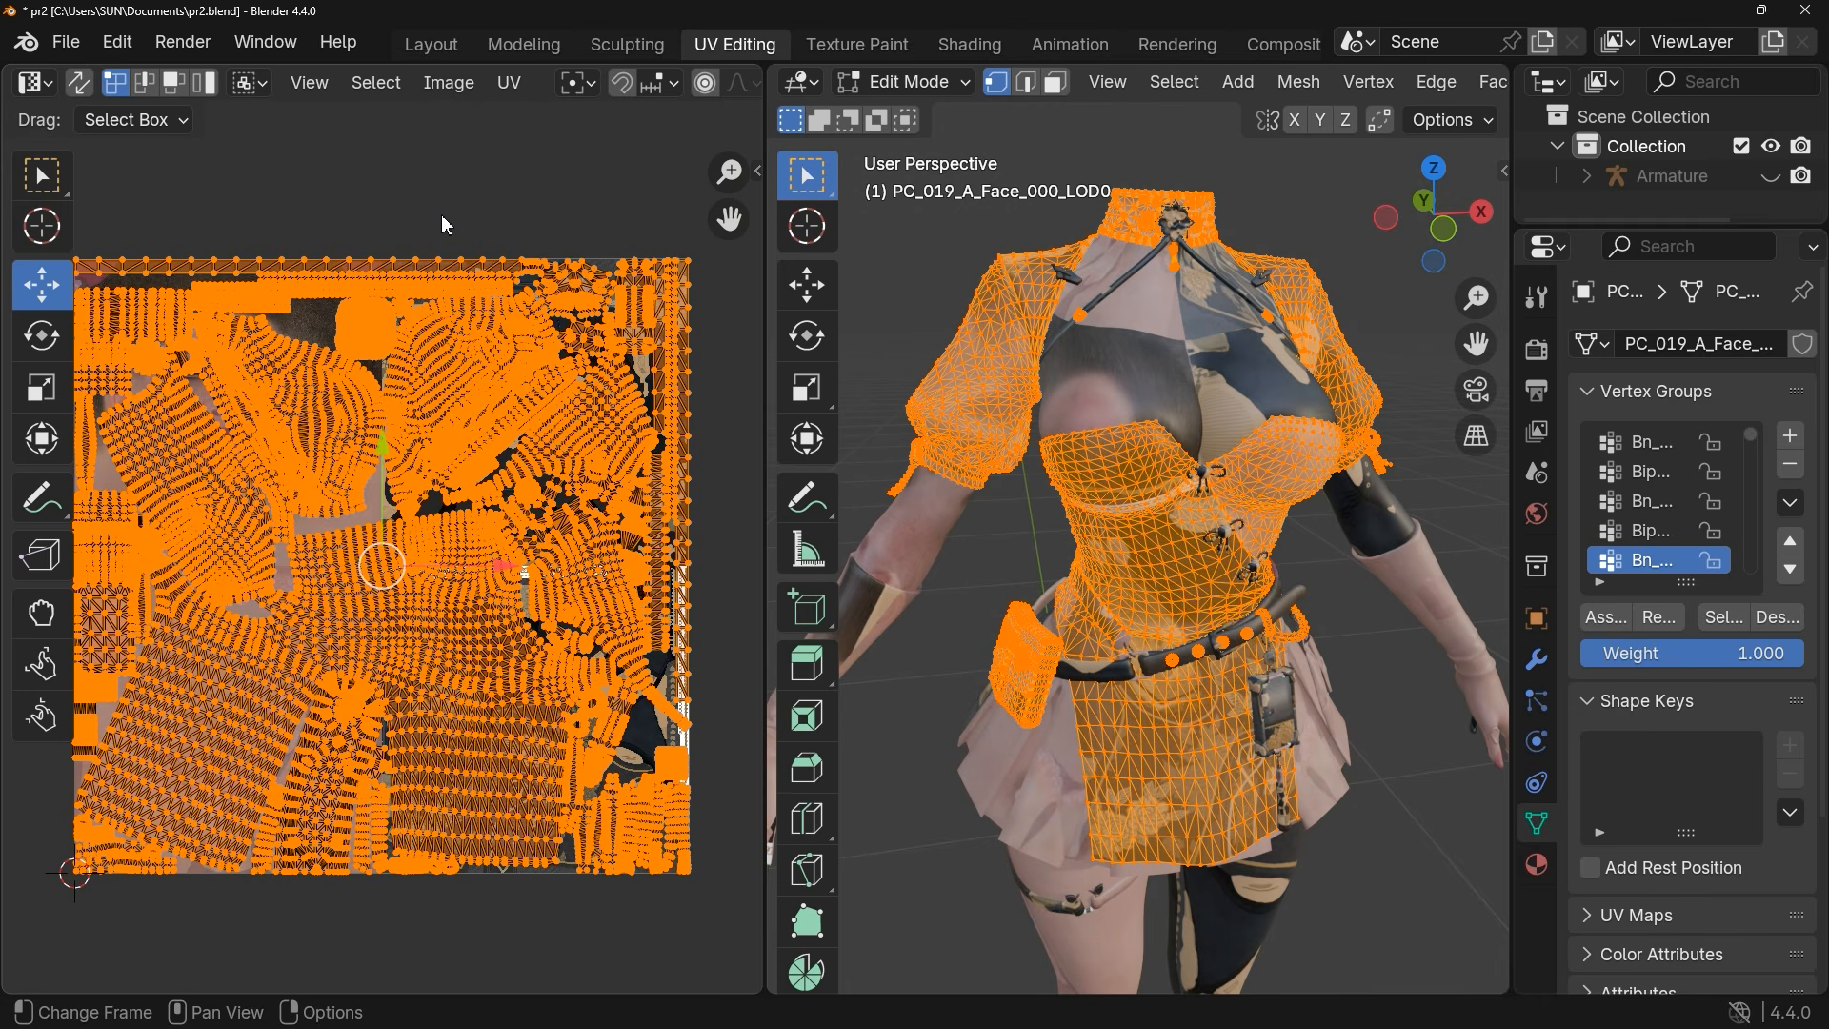
{"action": "middle_click_drag", "start_coordinate": [445, 224], "coordinate": [471, 224]}
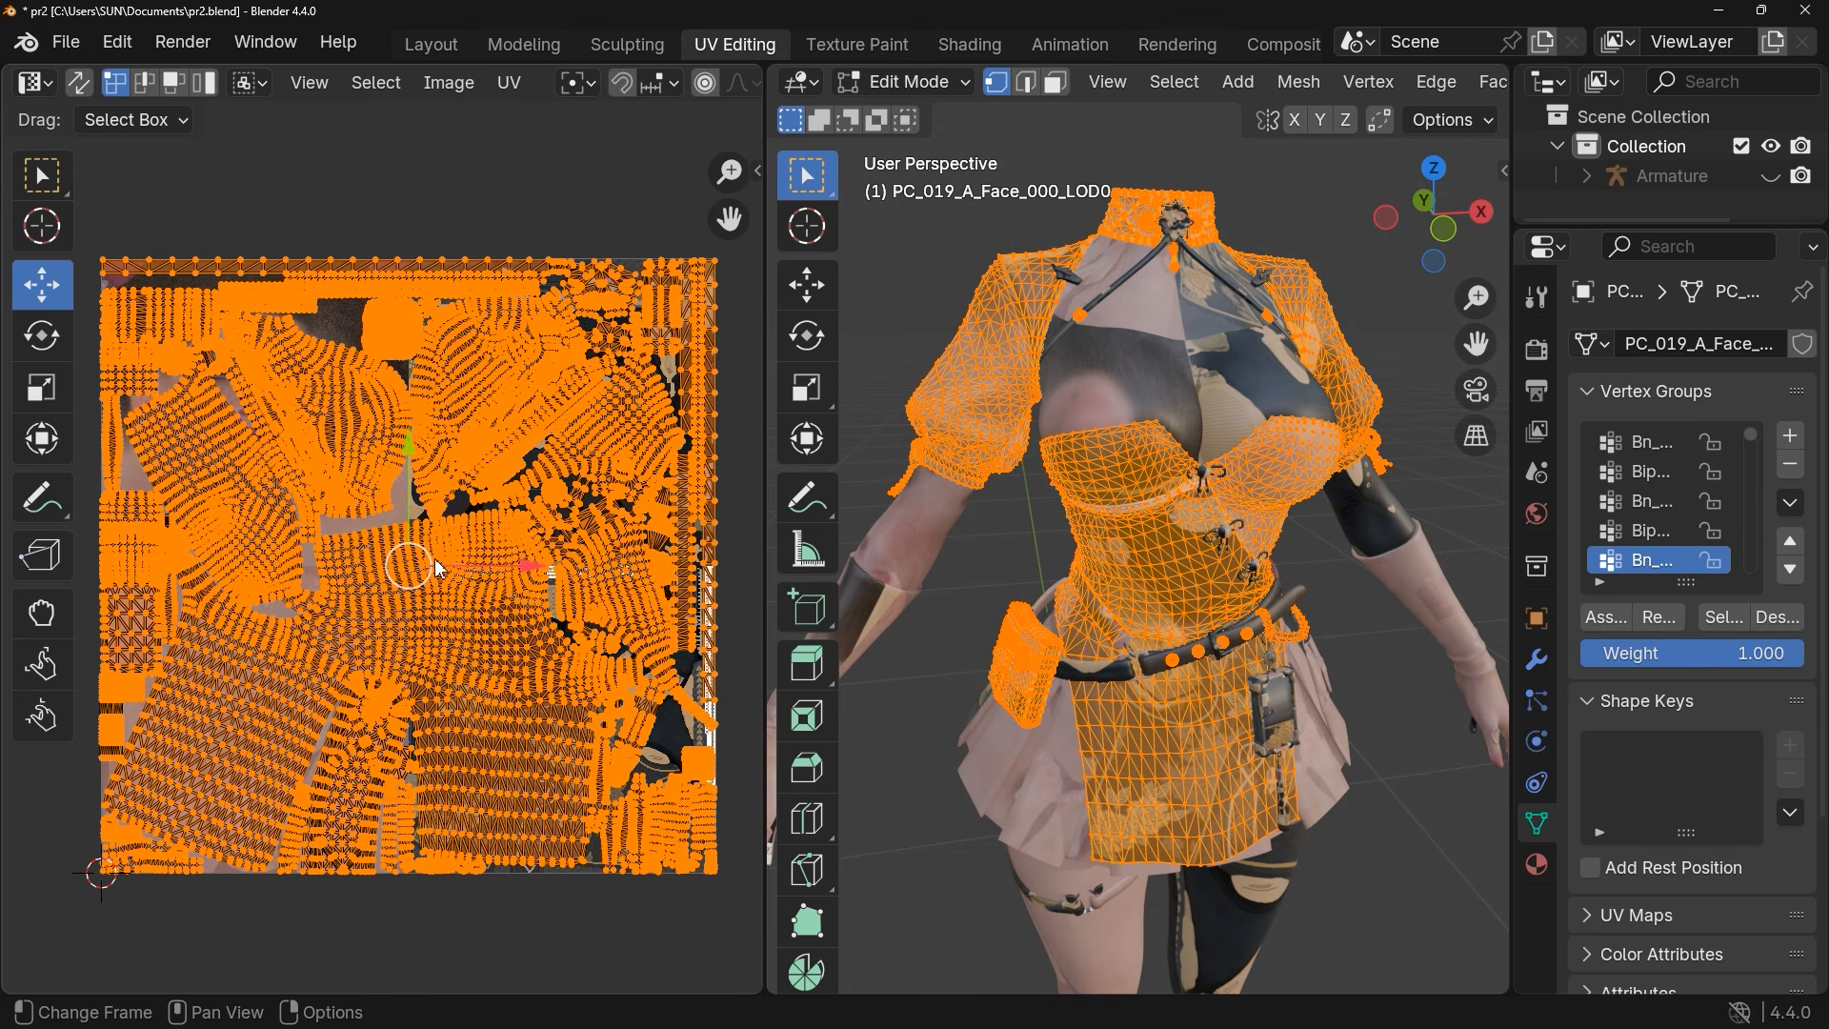
{"action": "scroll", "coordinate": [341, 482], "scroll_direction": "up", "scroll_amount": 5}
{"action": "scroll", "coordinate": [340, 482], "scroll_direction": "down", "scroll_amount": 4}
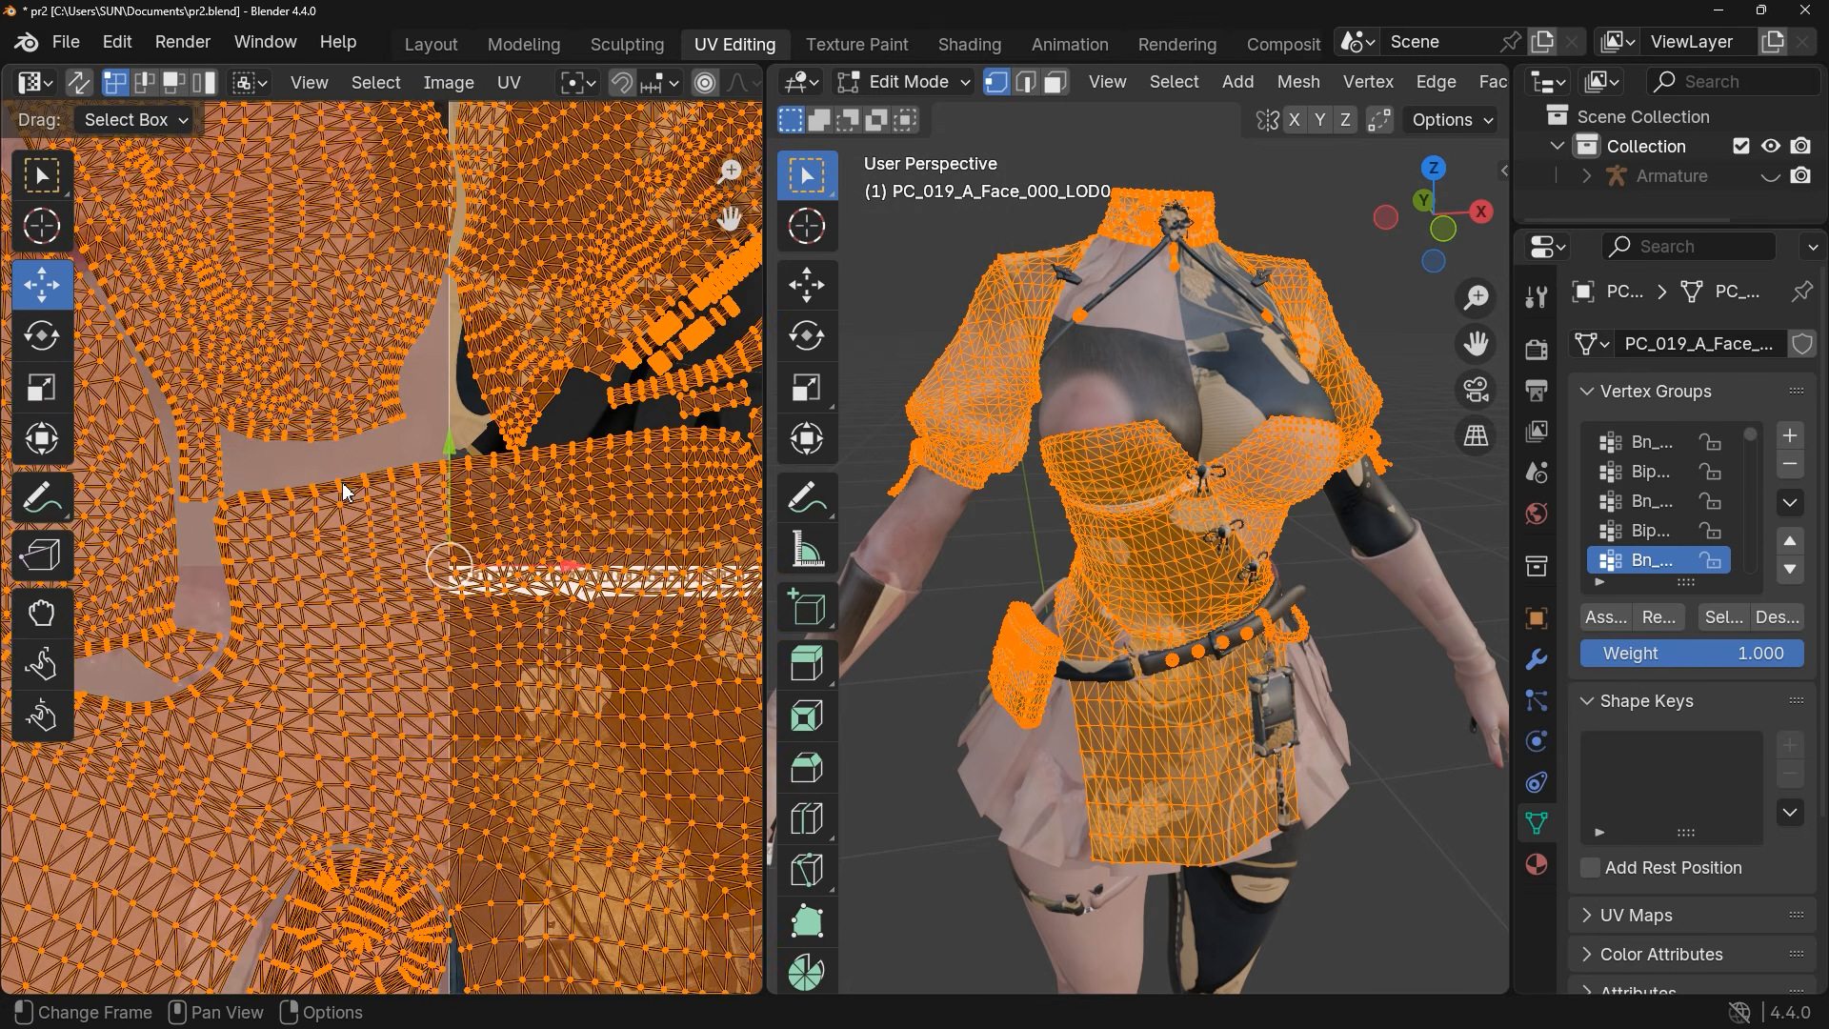
{"action": "scroll", "coordinate": [341, 482], "scroll_direction": "down", "scroll_amount": 4}
{"action": "scroll", "coordinate": [341, 482], "scroll_direction": "up", "scroll_amount": 3}
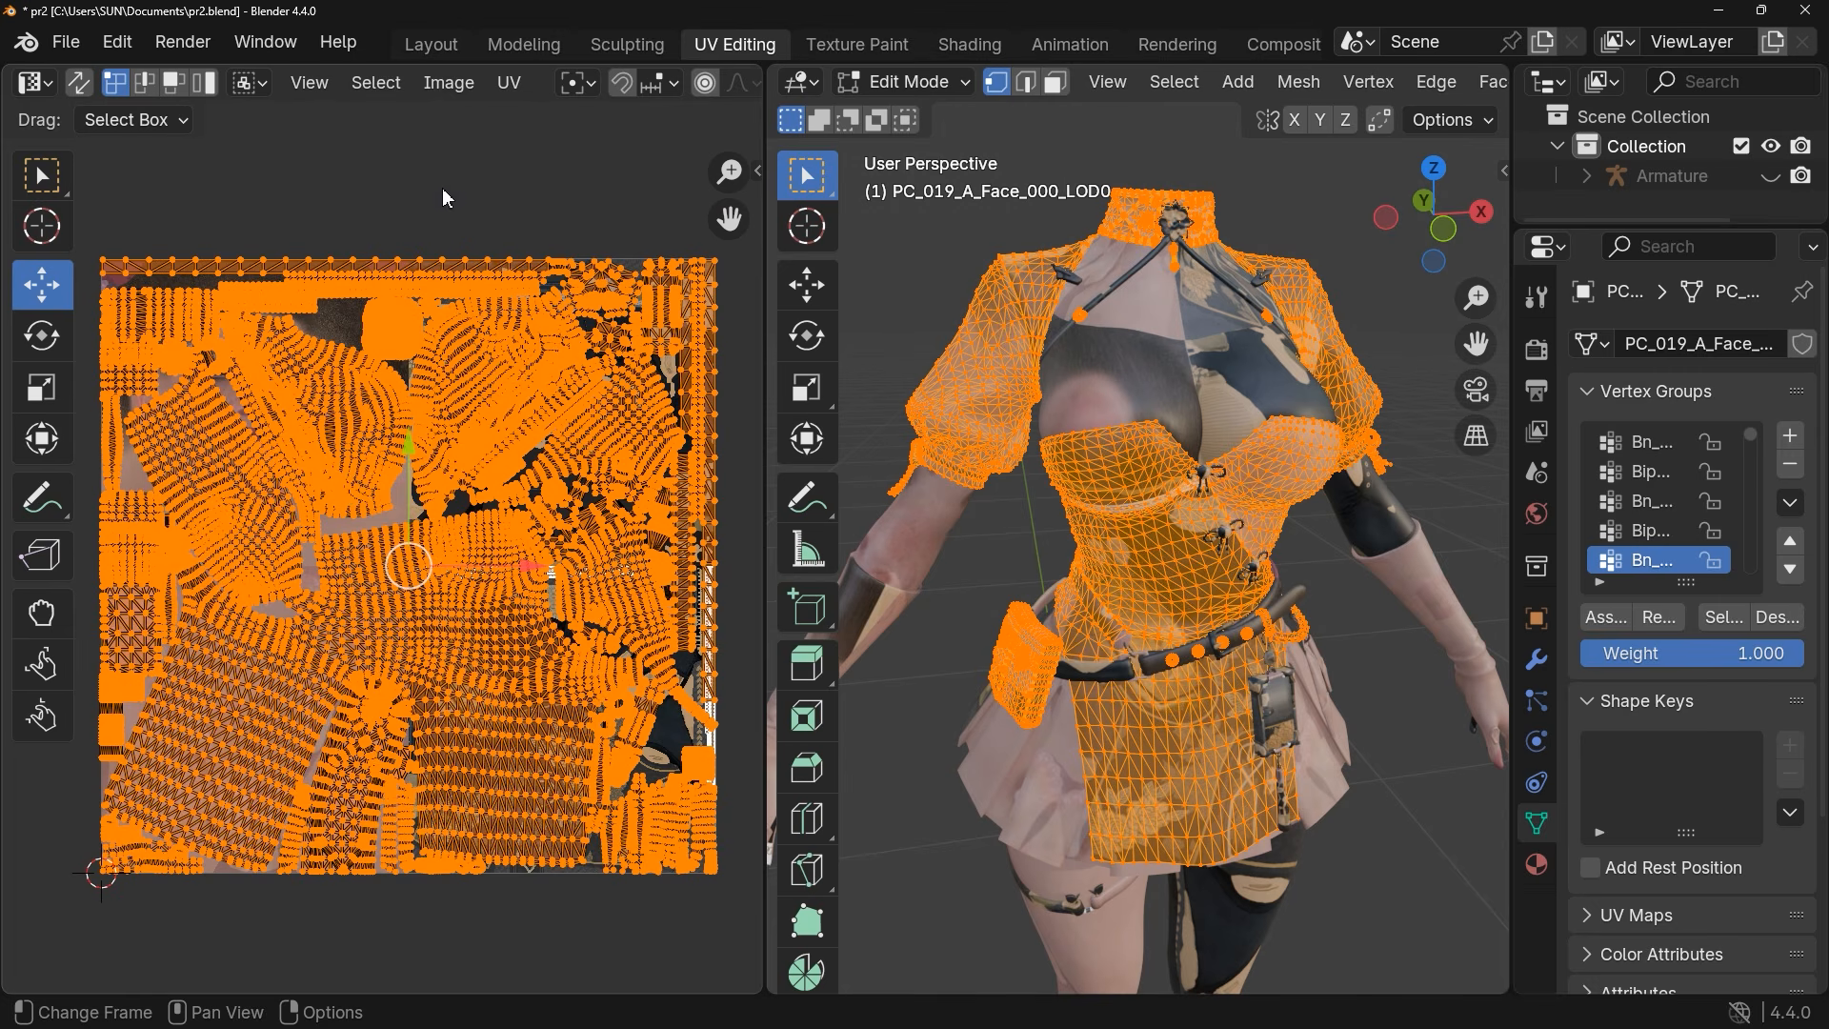
{"action": "mouse_move", "coordinate": [473, 165]}
{"action": "middle_mouse_down"}
{"action": "mouse_move", "coordinate": [591, 222]}
{"action": "mouse_move", "coordinate": [502, 256]}
{"action": "mouse_move", "coordinate": [482, 162]}
{"action": "middle_mouse_up"}
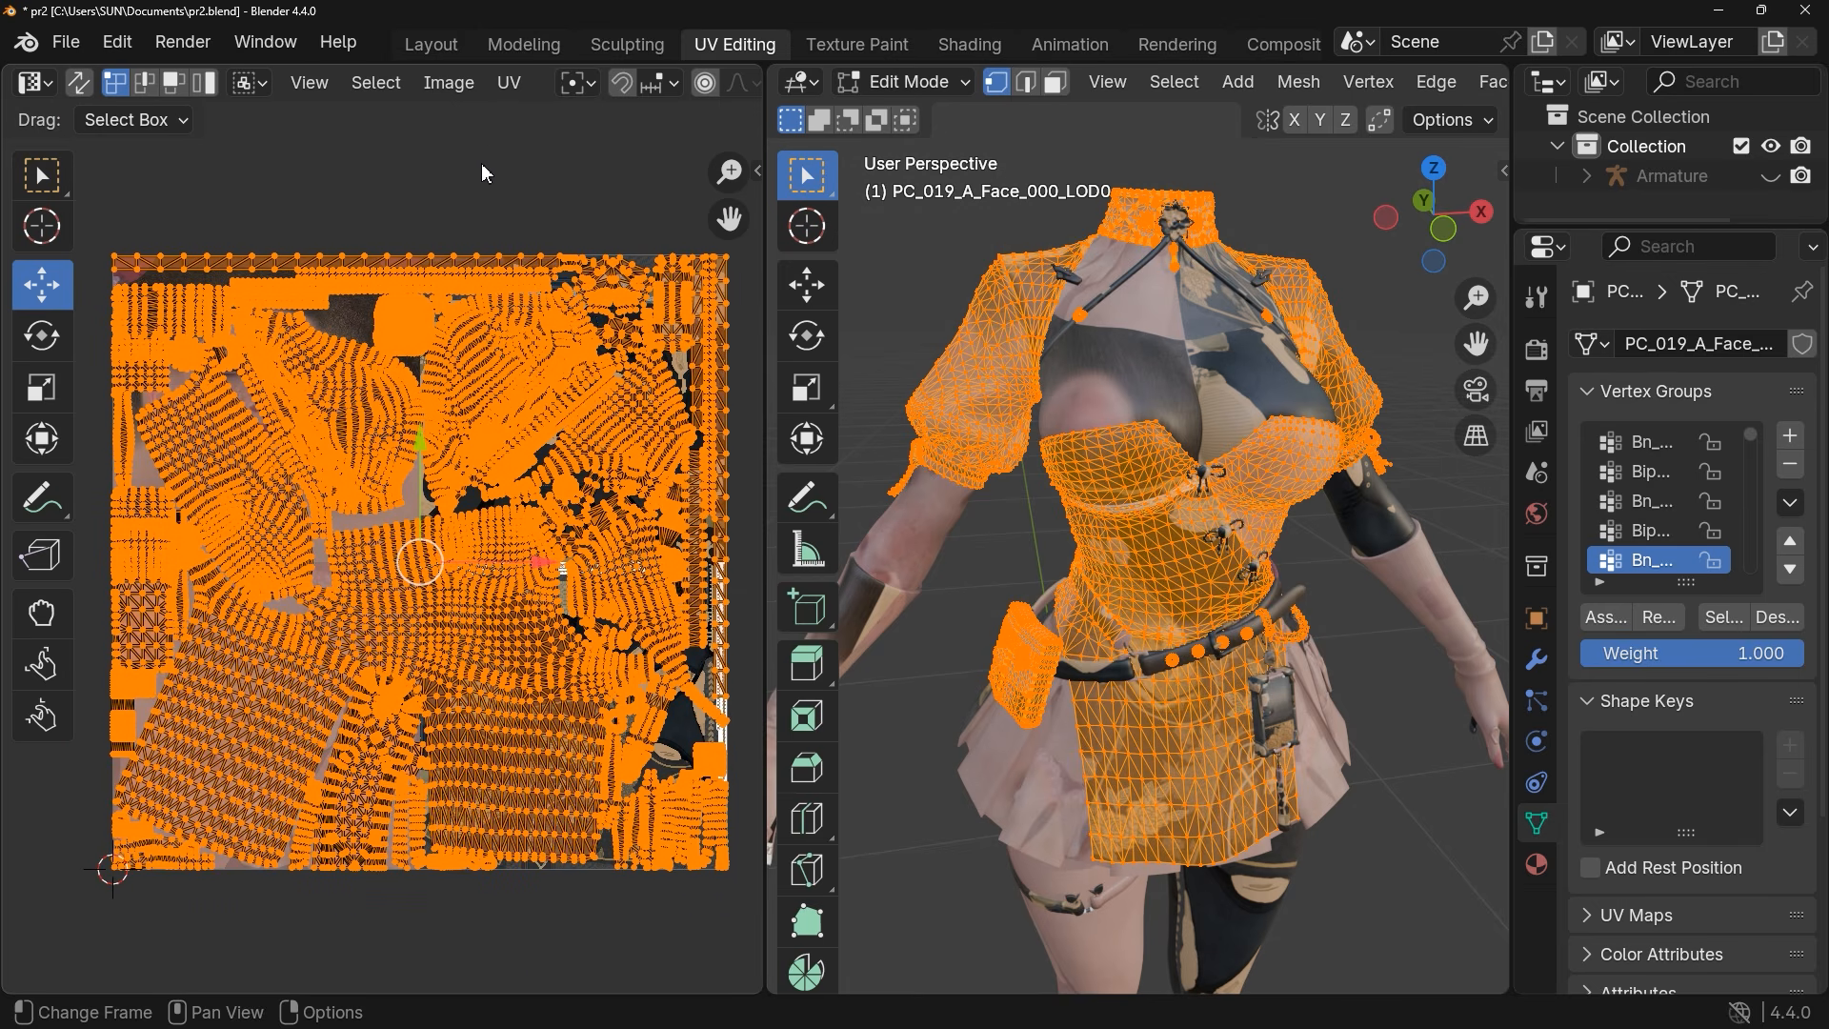
{"action": "left_click", "coordinate": [414, 172]}
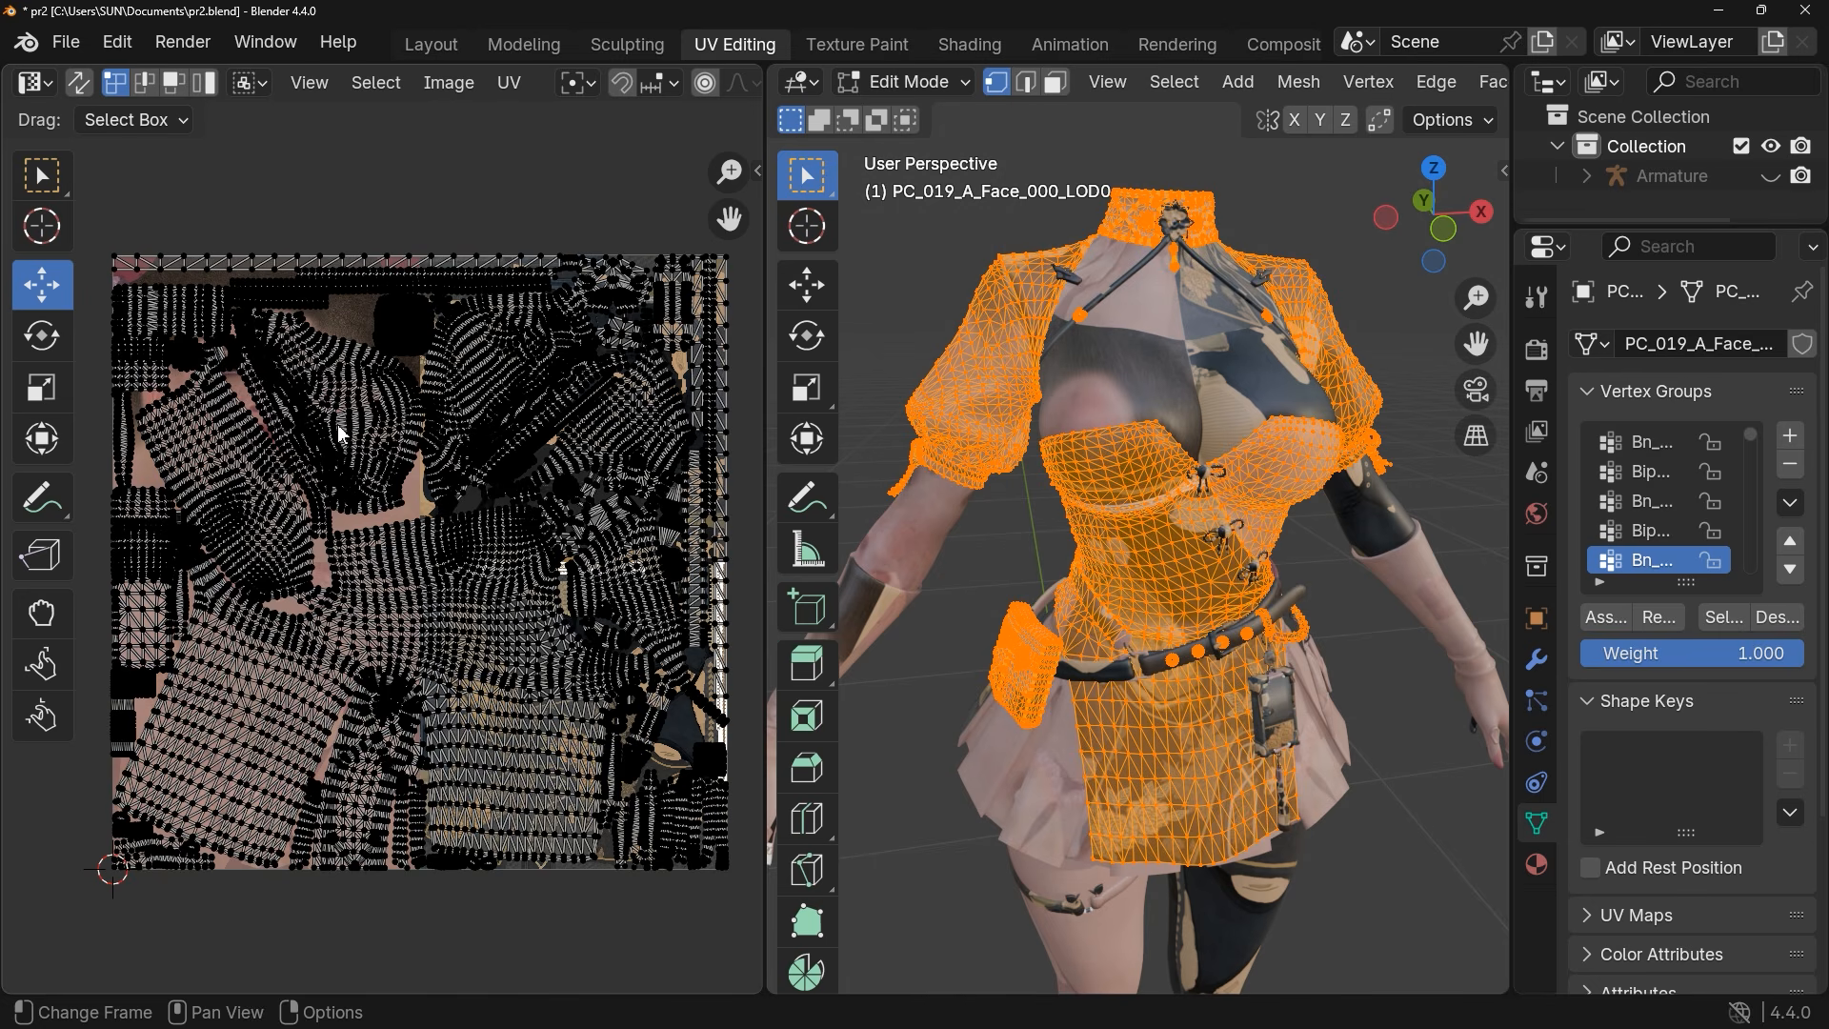
{"action": "scroll", "coordinate": [344, 435], "scroll_direction": "up", "scroll_amount": 6}
{"action": "middle_click_drag", "start_coordinate": [573, 331], "coordinate": [495, 480]}
{"action": "scroll", "coordinate": [477, 553], "scroll_direction": "down", "scroll_amount": 2}
{"action": "scroll", "coordinate": [477, 546], "scroll_direction": "down", "scroll_amount": 4}
{"action": "scroll", "coordinate": [472, 520], "scroll_direction": "up", "scroll_amount": 1}
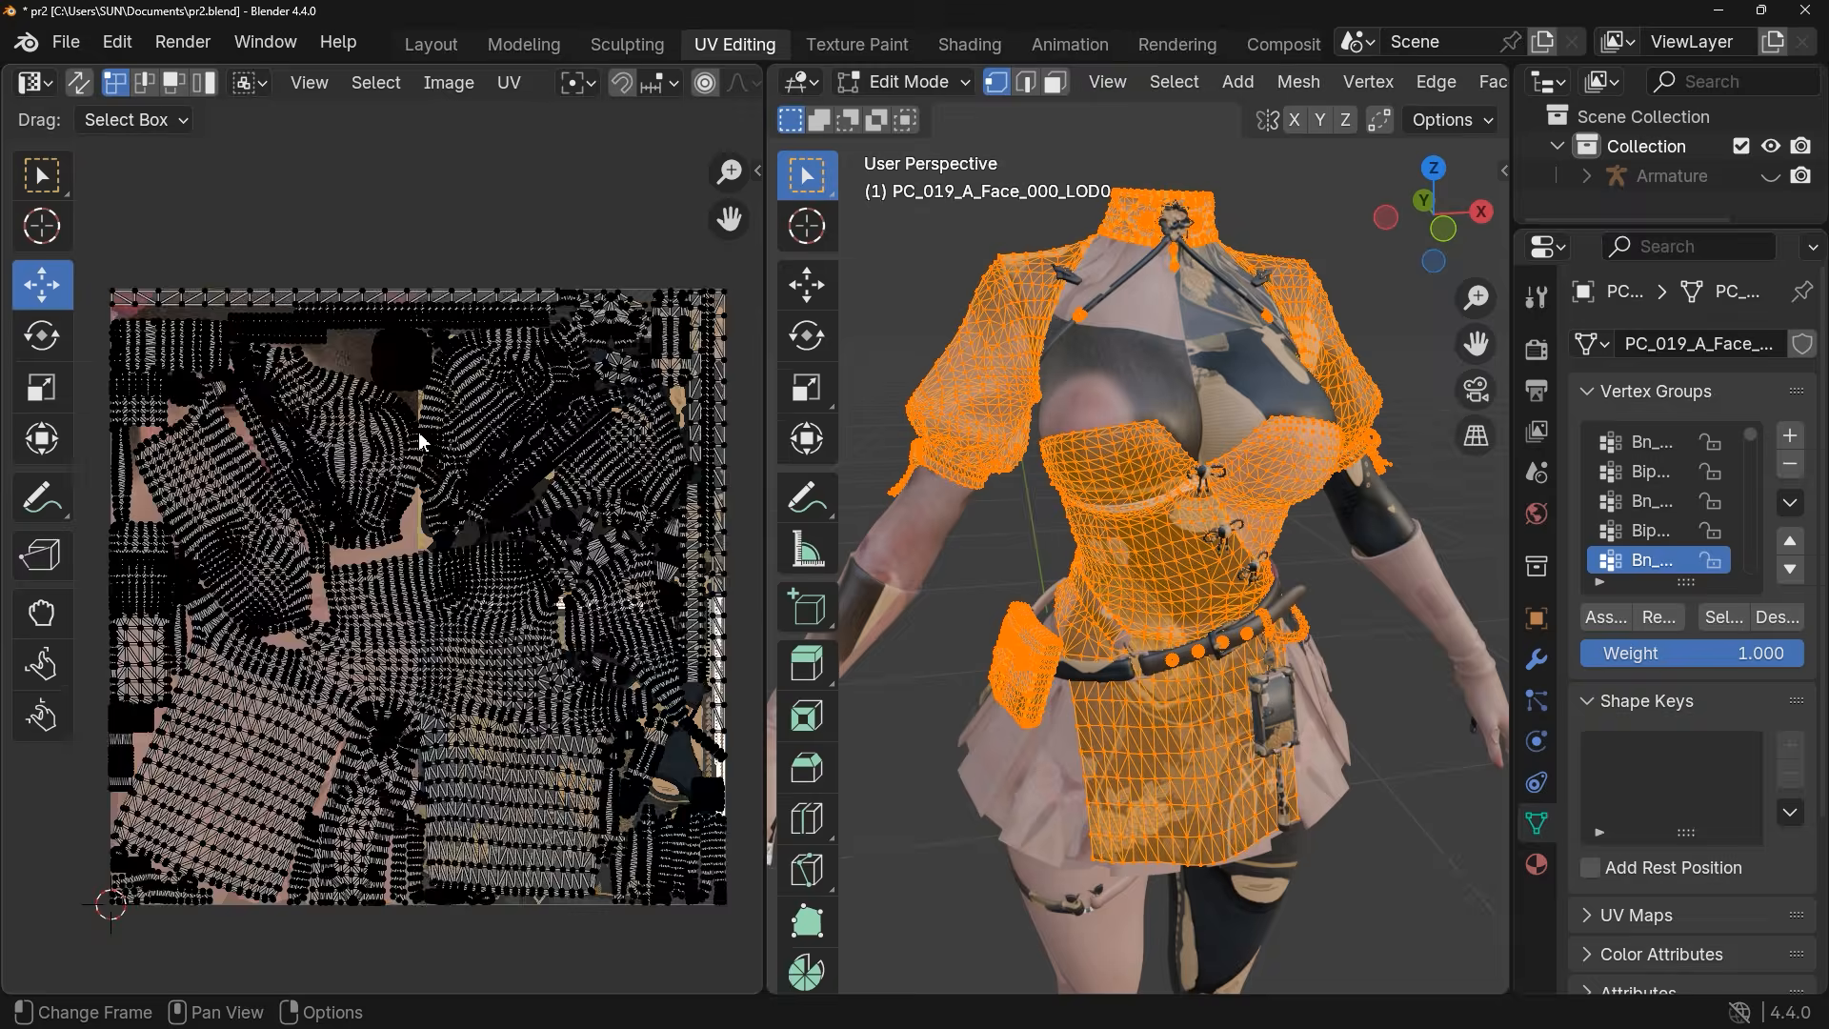
Select all of the dress's UVs and scale them uniformly to about half size
{"action": "key", "text": "a"}
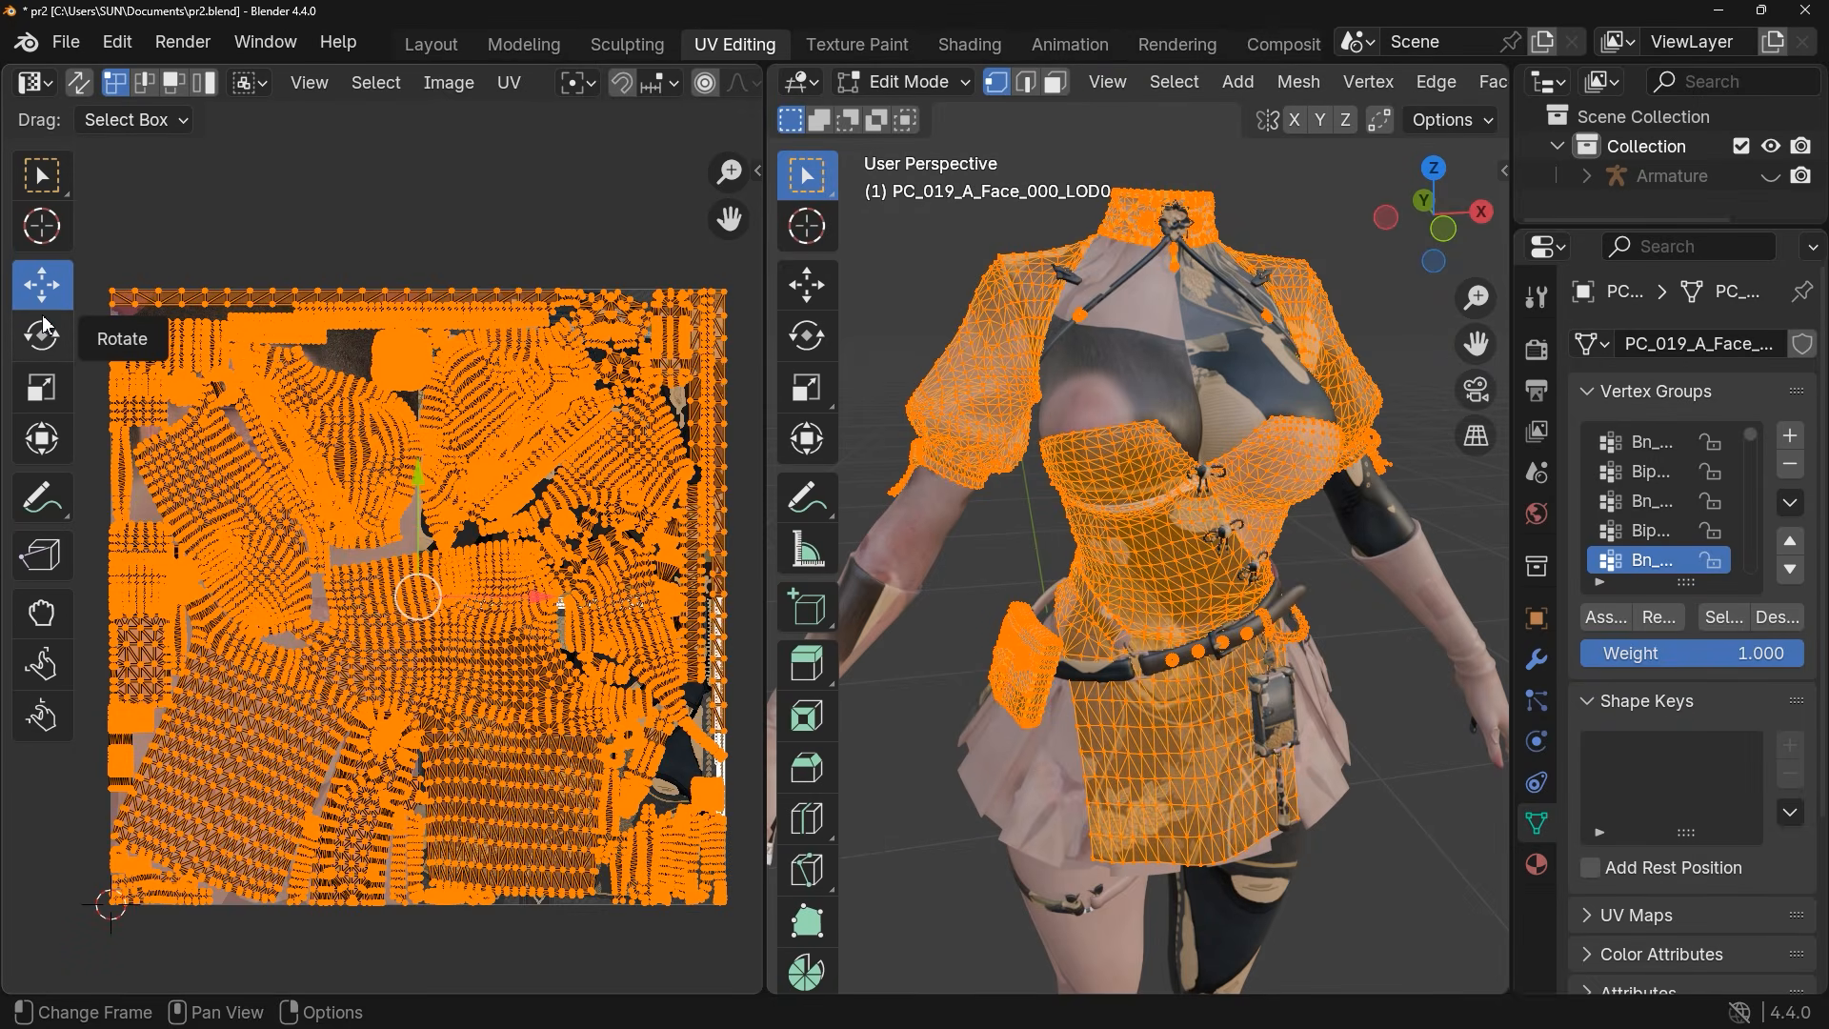
{"action": "left_click", "coordinate": [43, 388]}
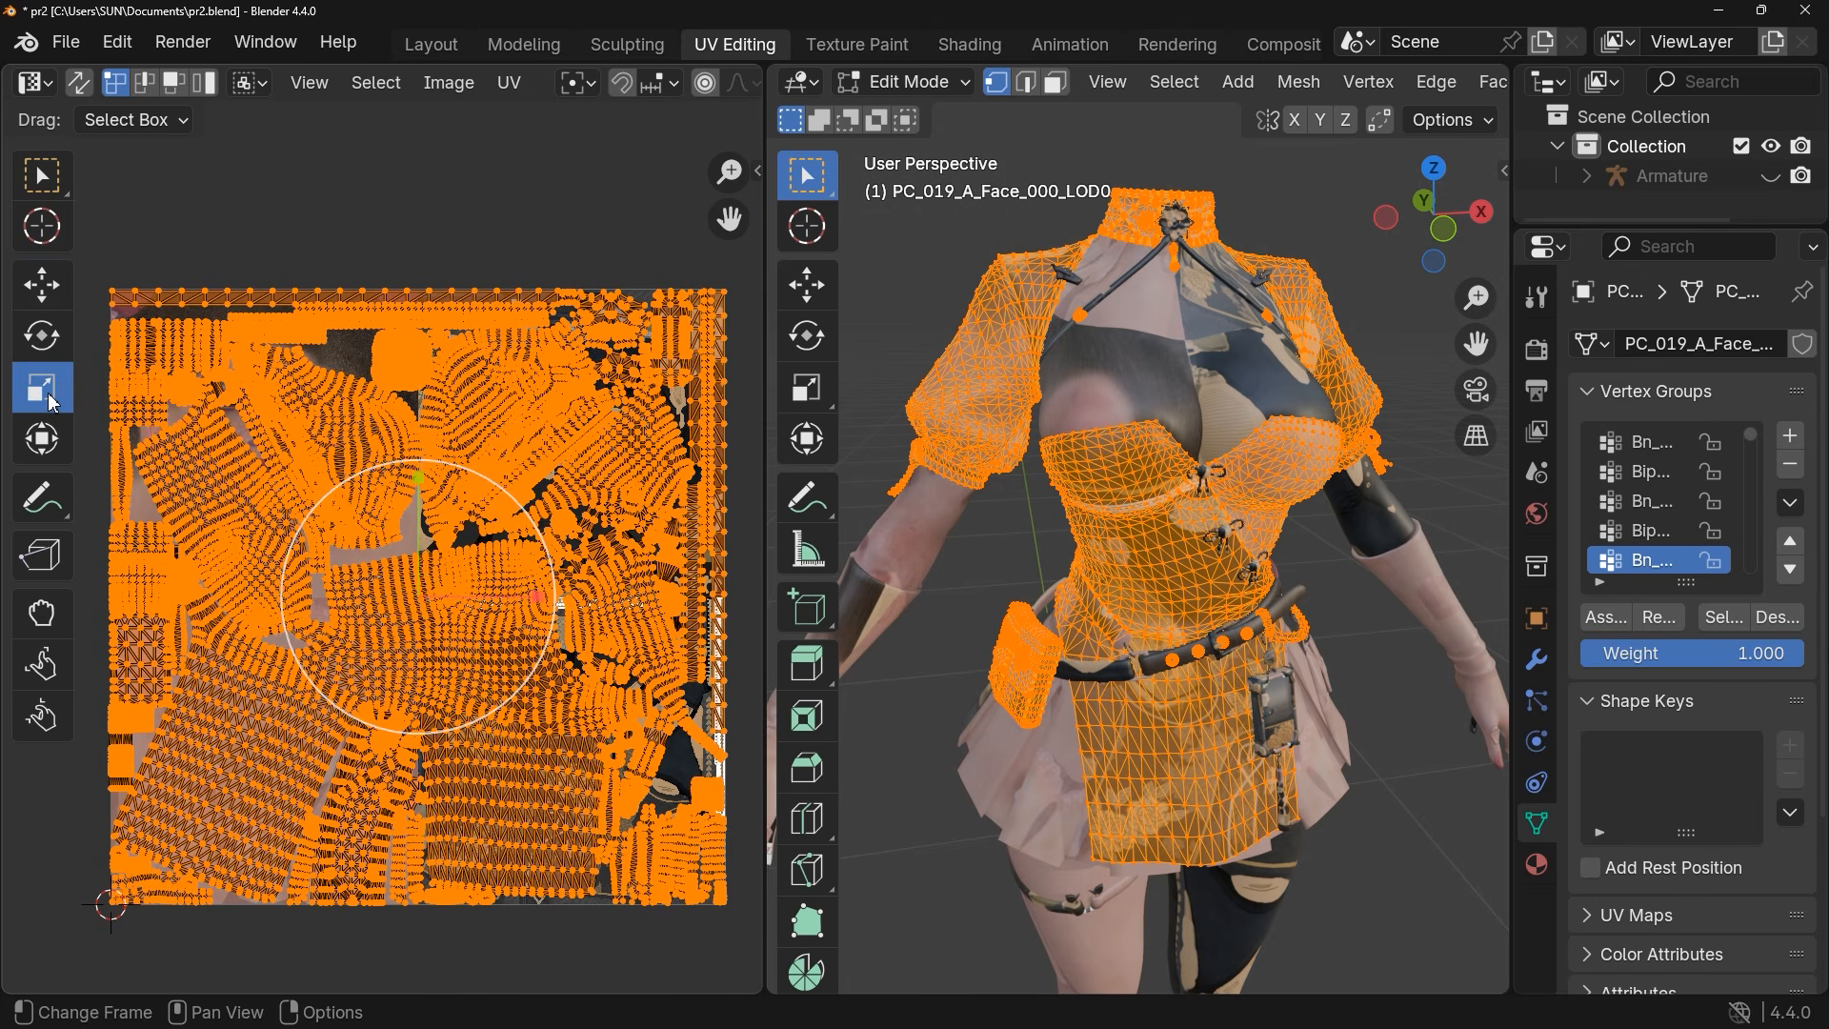
{"action": "middle_click_drag", "start_coordinate": [455, 419], "coordinate": [435, 353]}
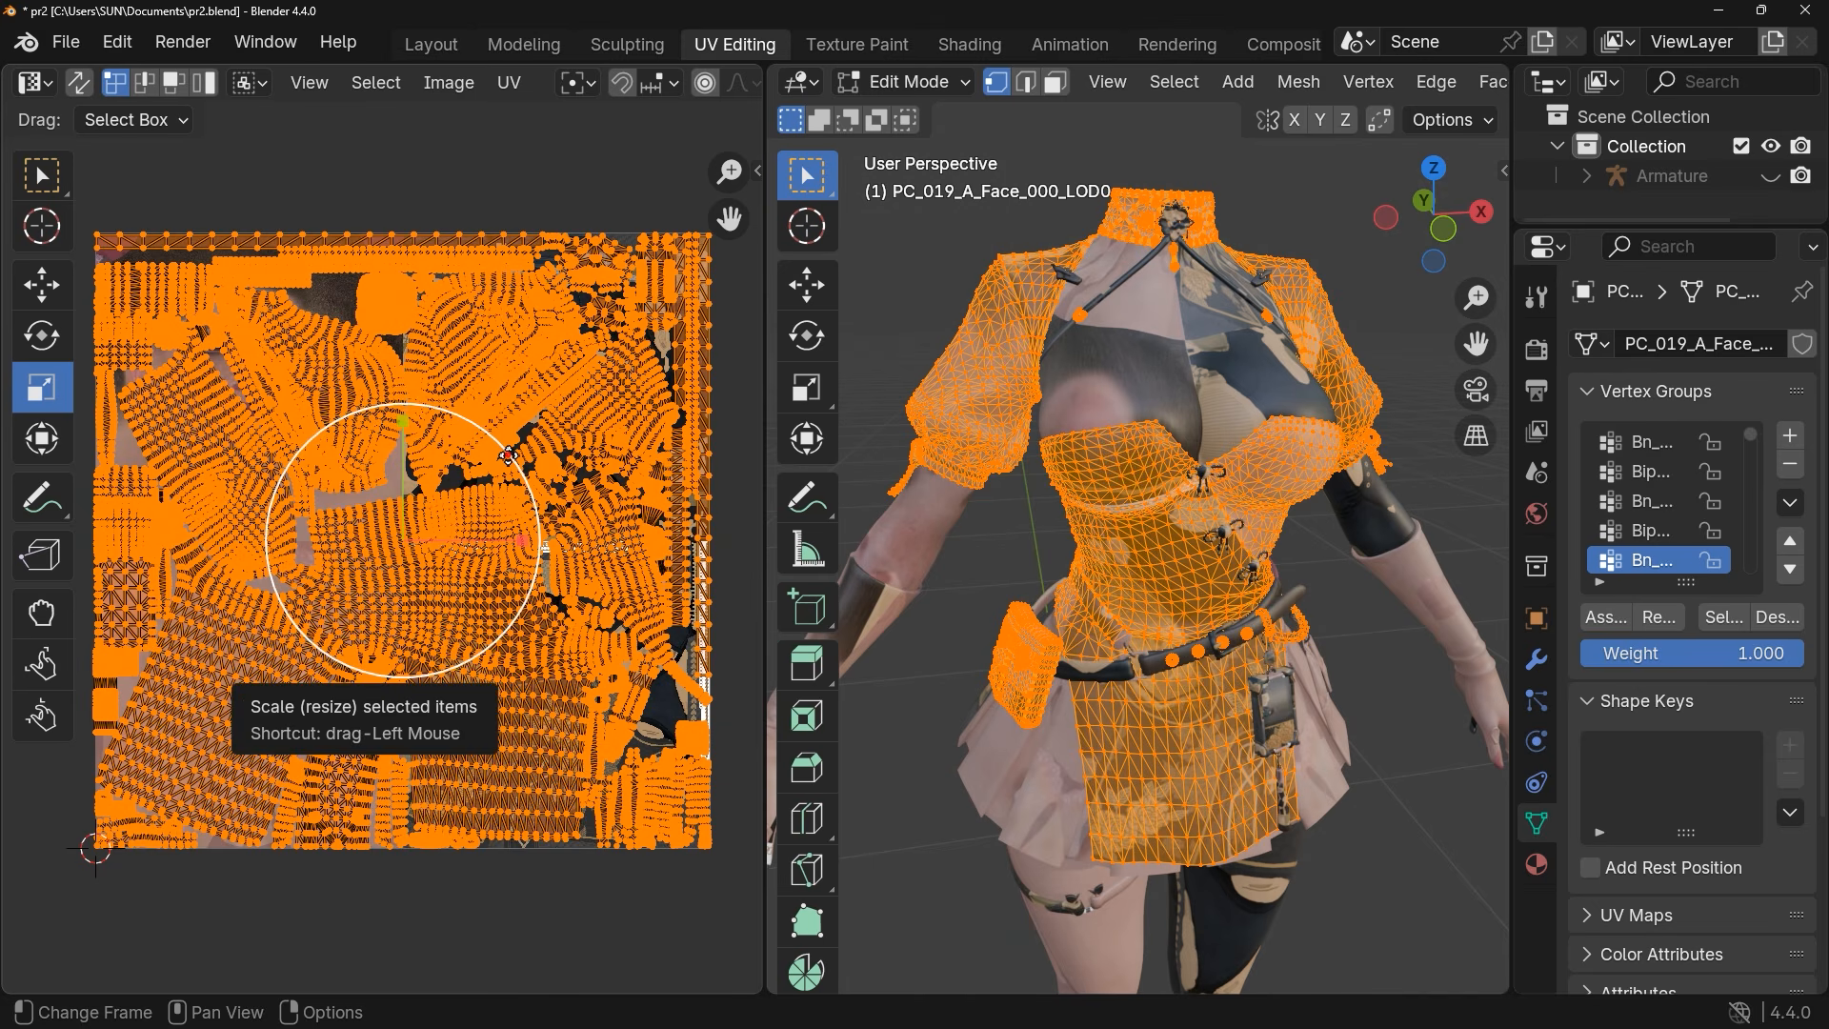
{"action": "left_click_drag", "start_coordinate": [509, 455], "coordinate": [427, 481]}
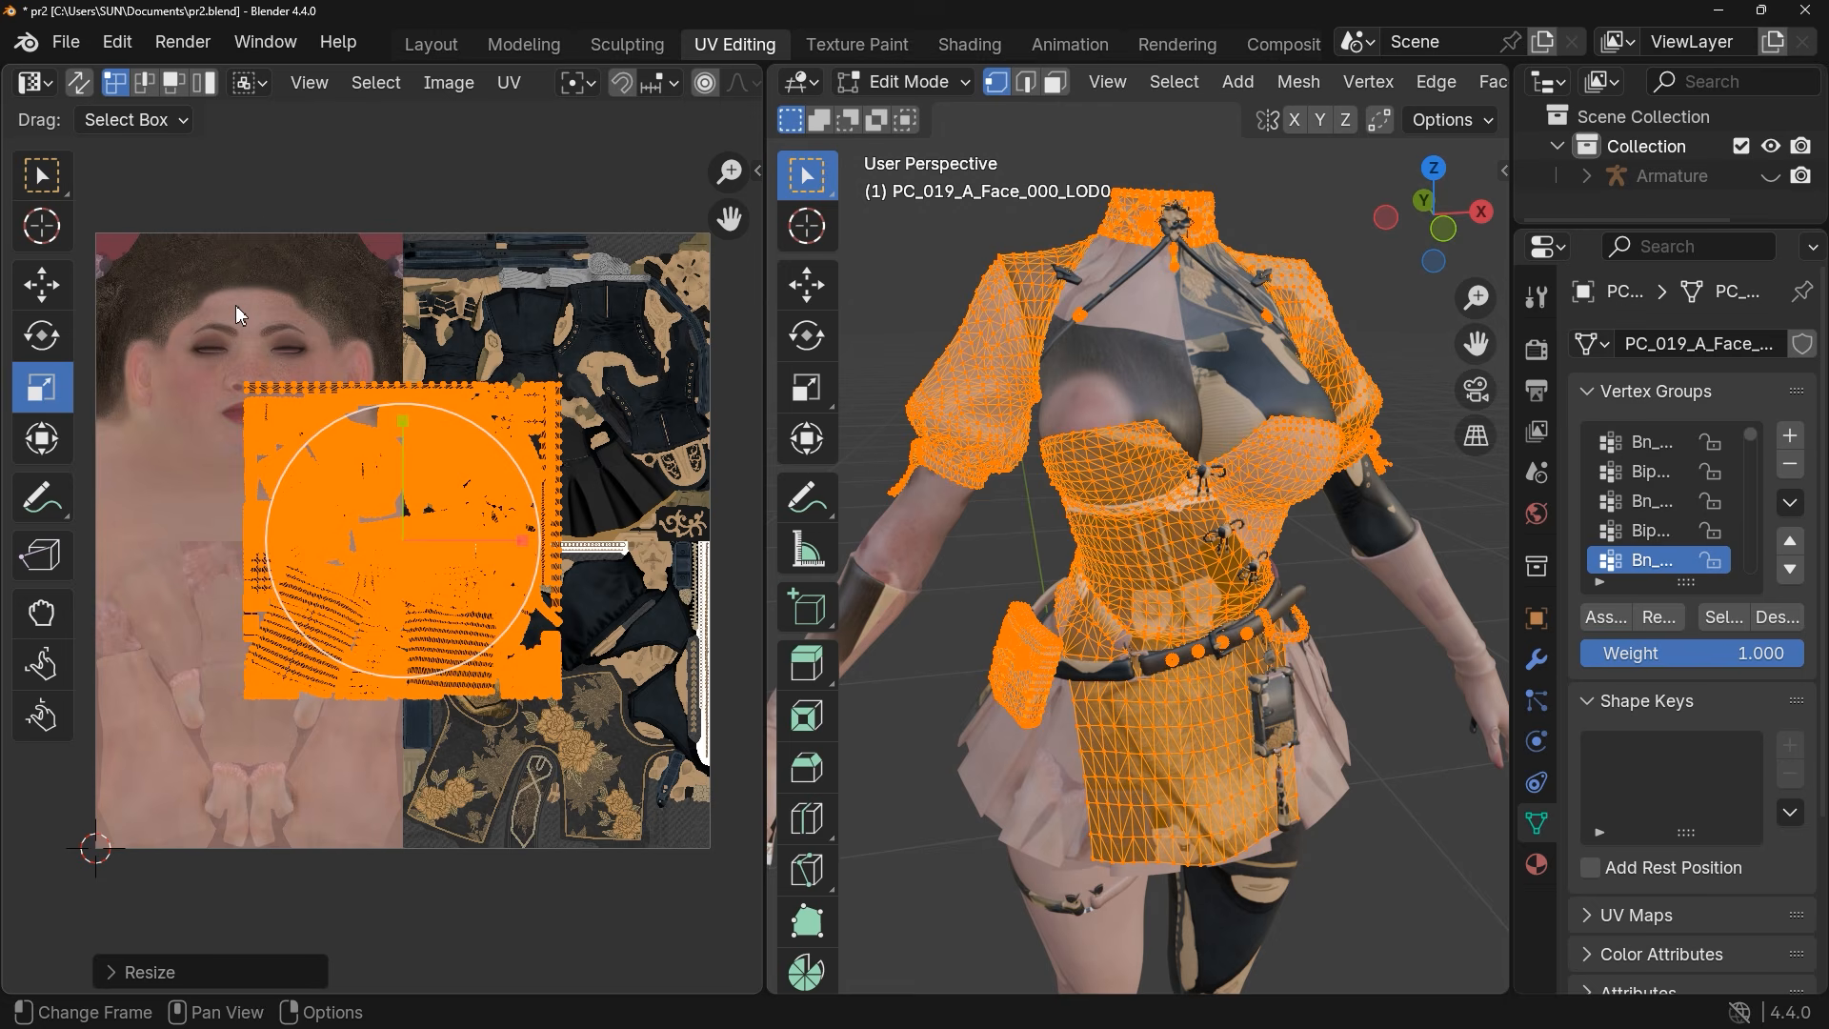
Move the dress's UVs onto the merged texture's lower-right quadrant, over the floral dress texture
{"action": "left_click", "coordinate": [41, 284]}
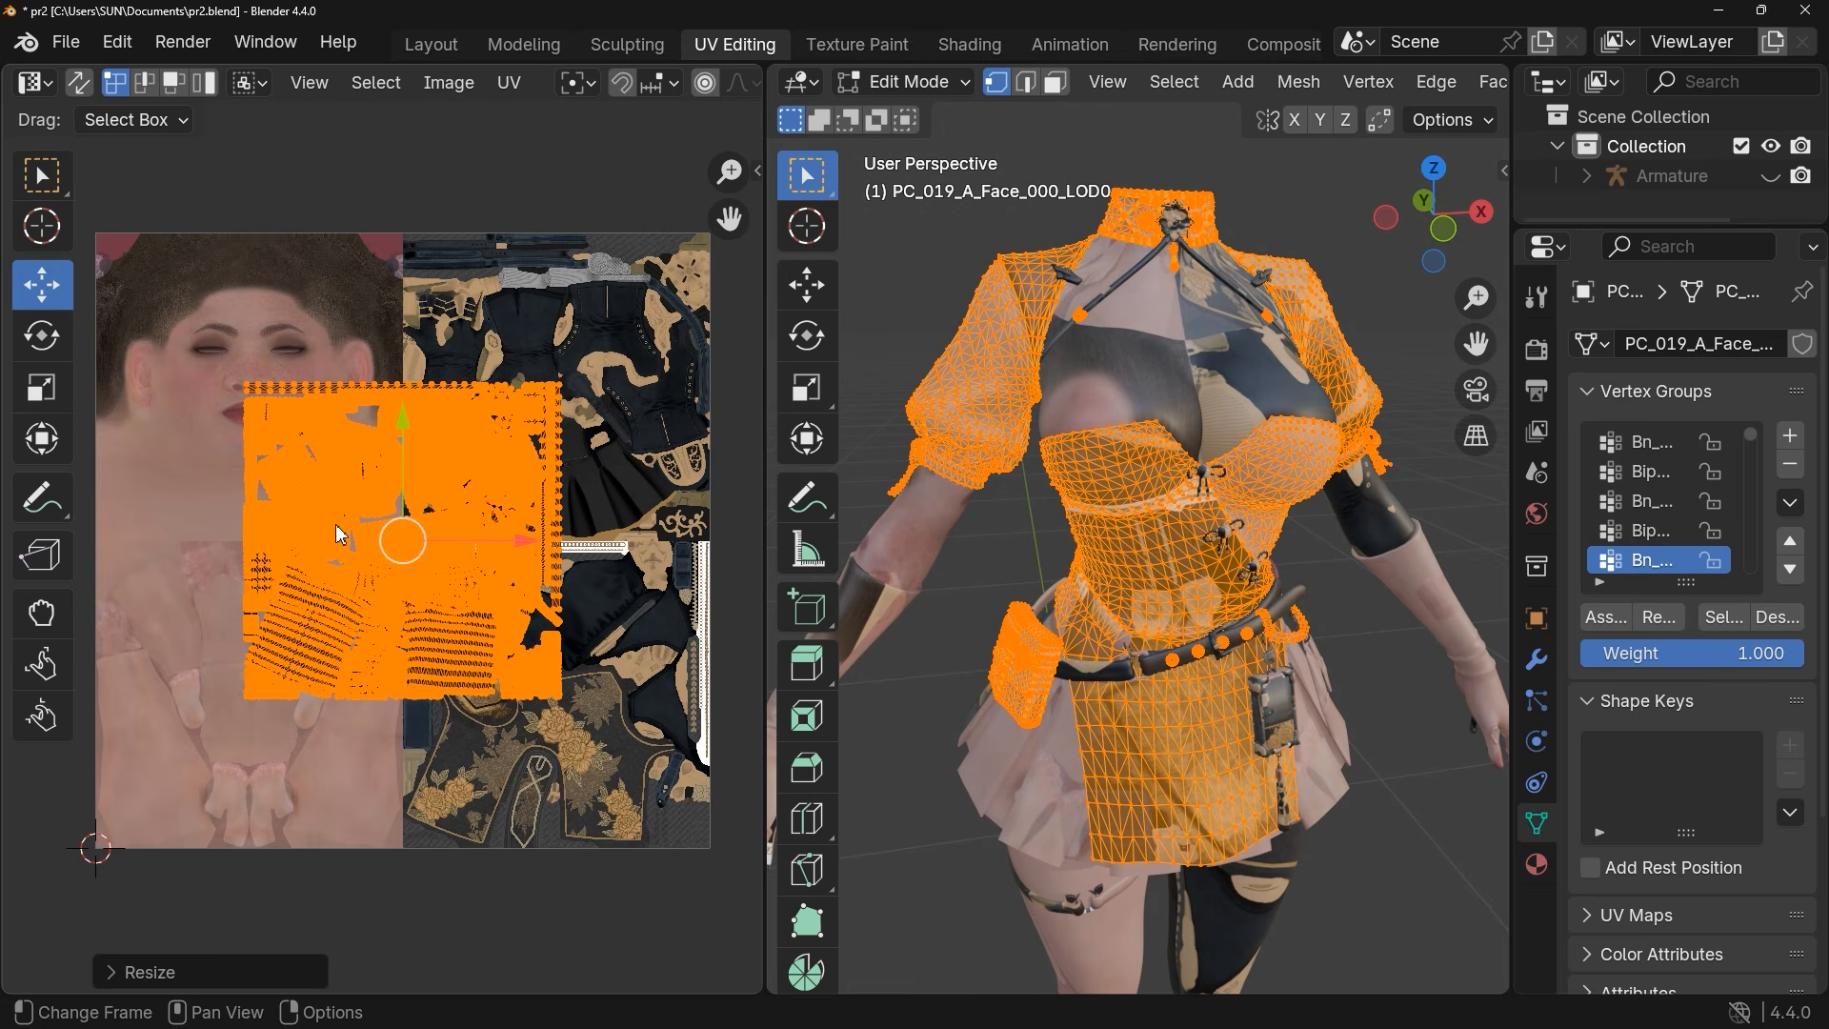
{"action": "left_click_drag", "start_coordinate": [469, 540], "coordinate": [615, 541]}
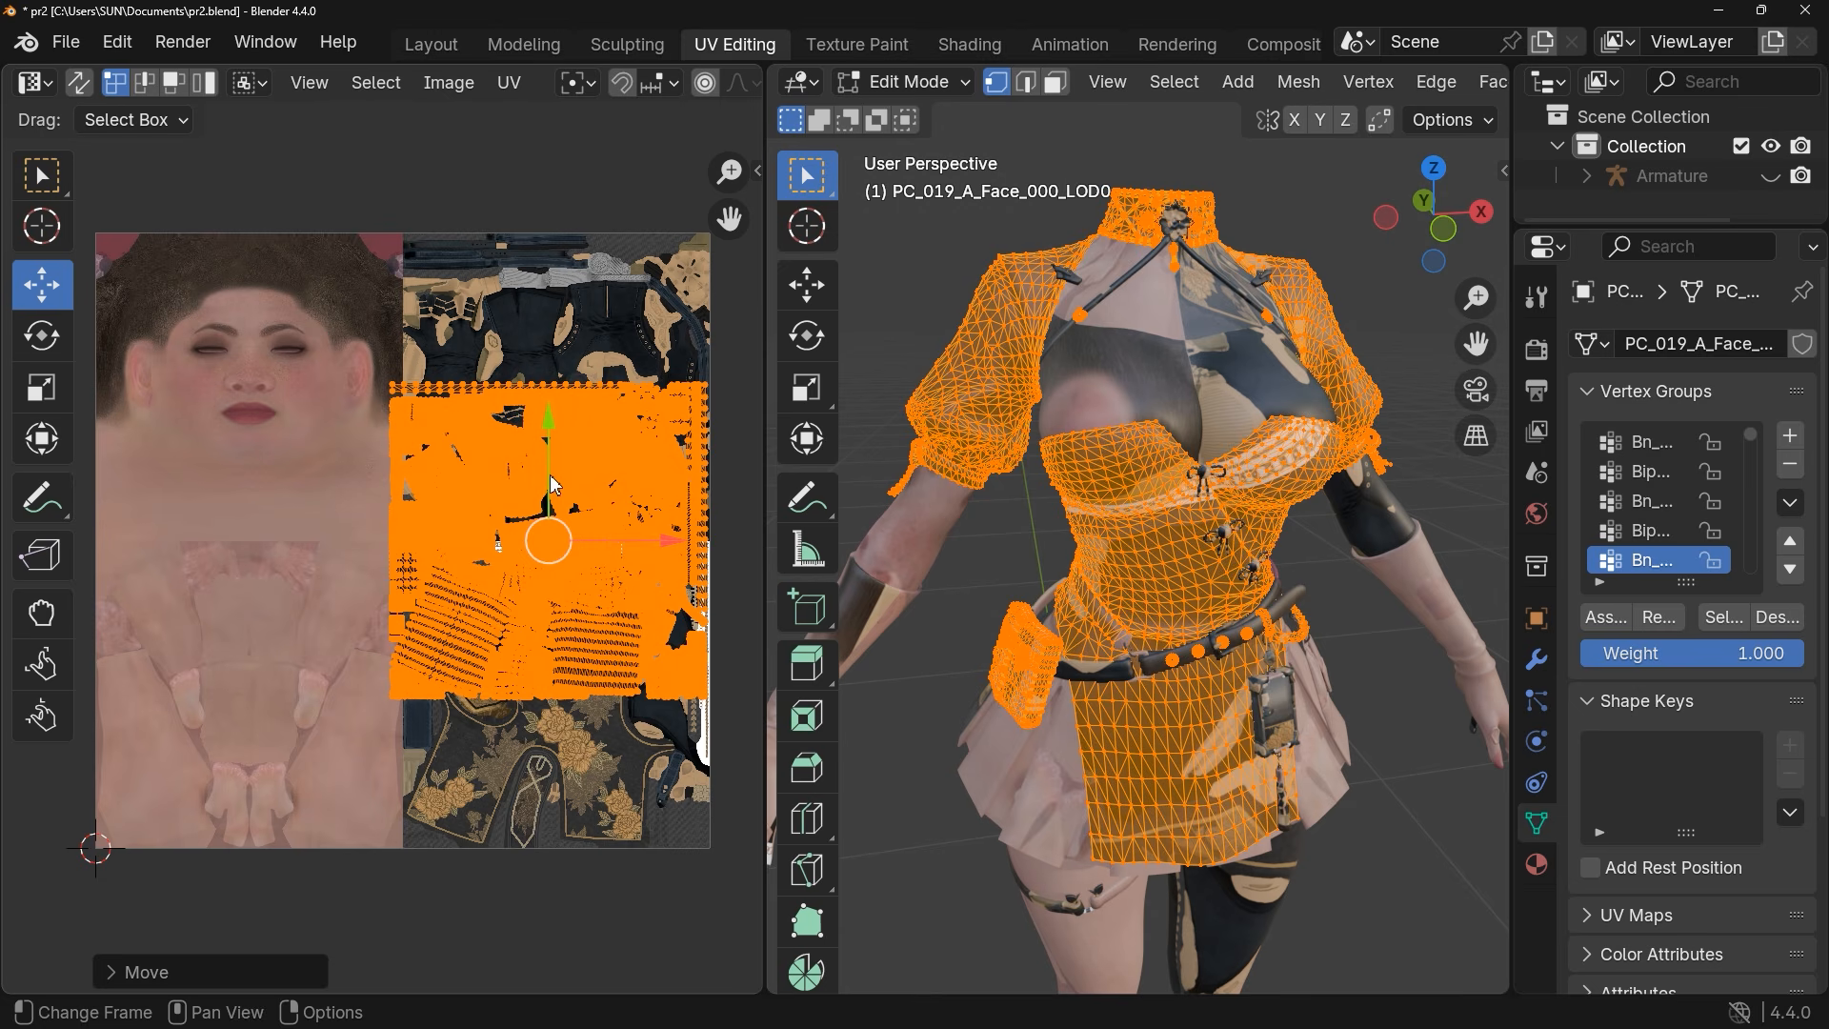
{"action": "left_click_drag", "start_coordinate": [555, 486], "coordinate": [568, 621]}
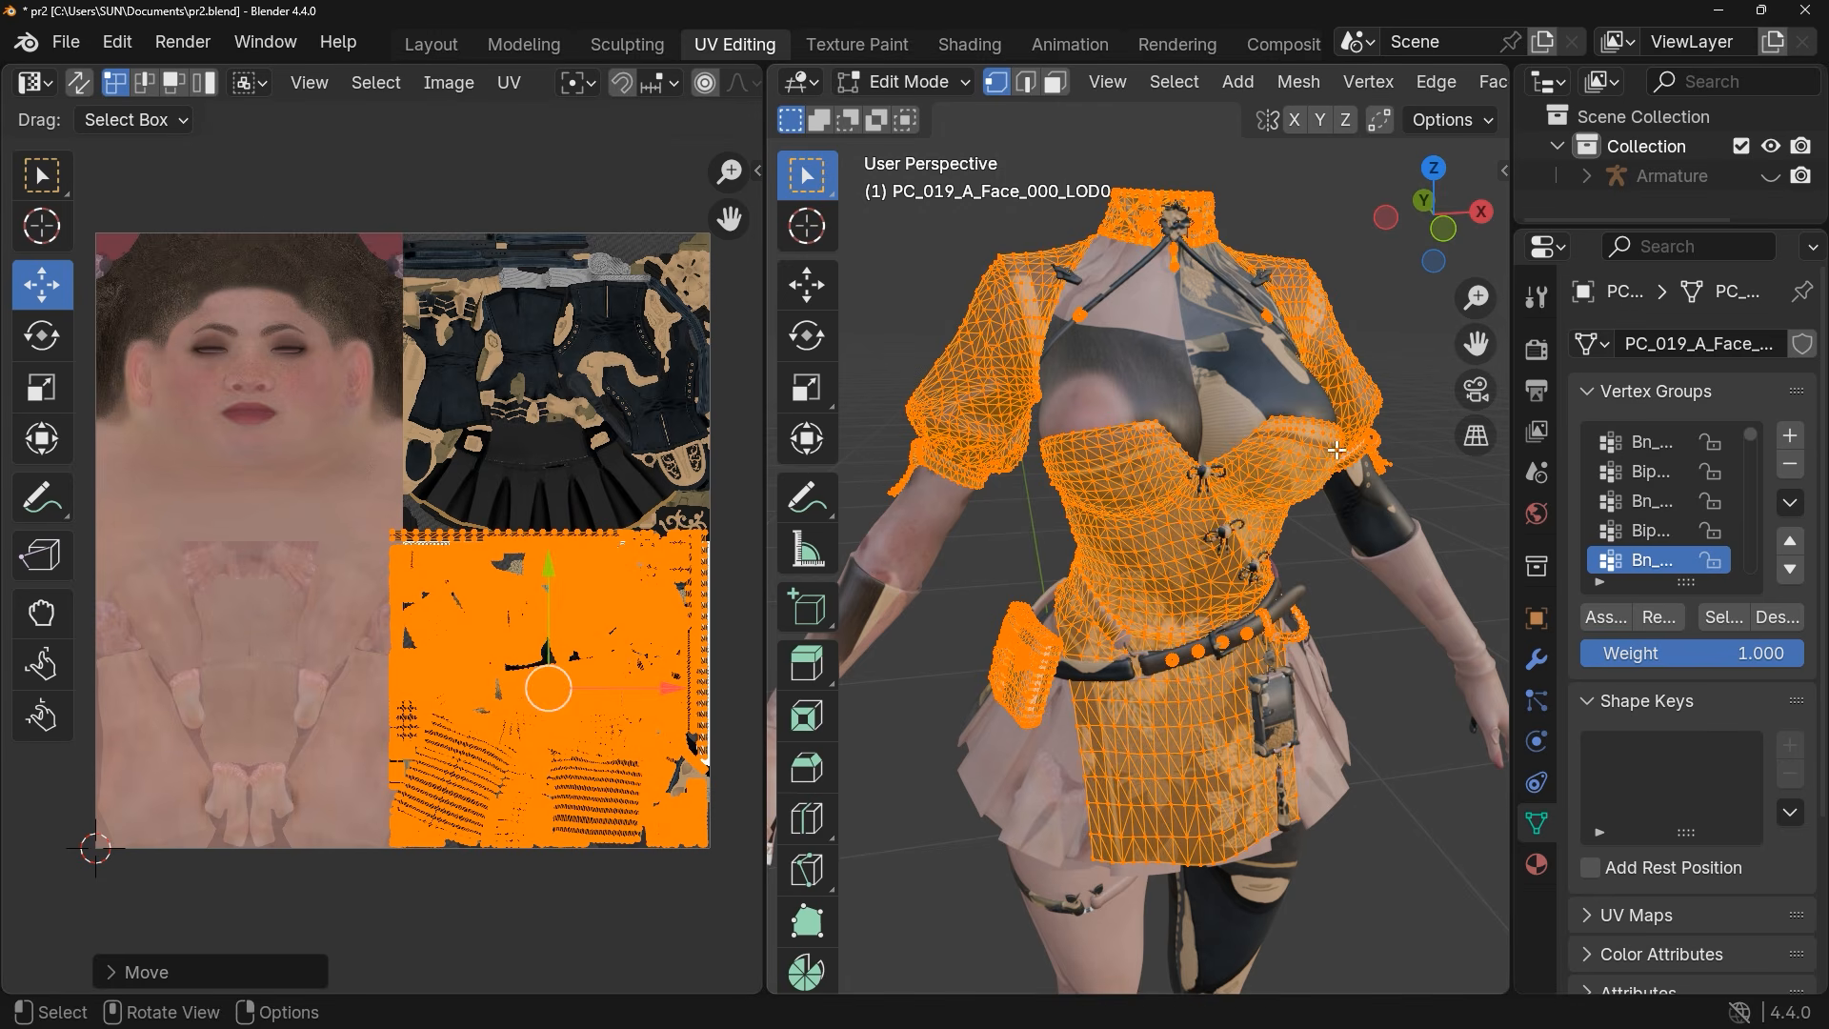
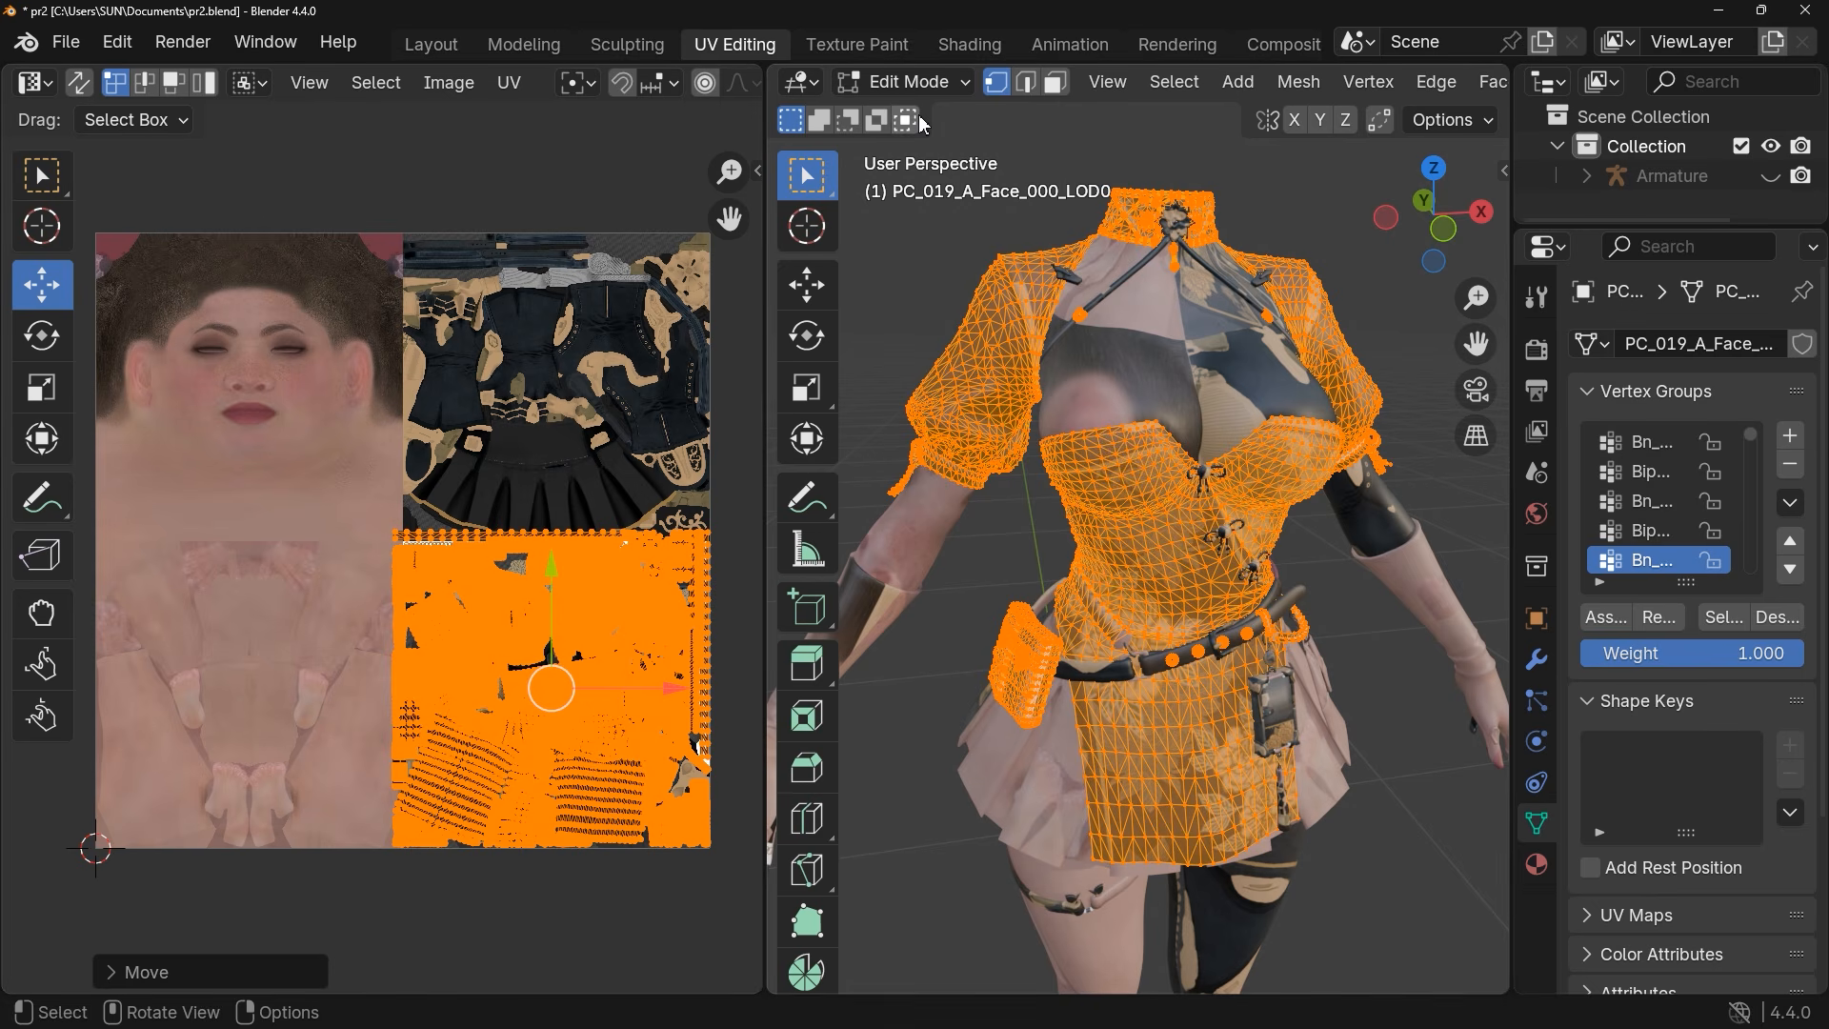
Check the dress's texture fit in the Shading workspace and select its Texture_D.png image node
{"action": "left_click", "coordinate": [971, 45]}
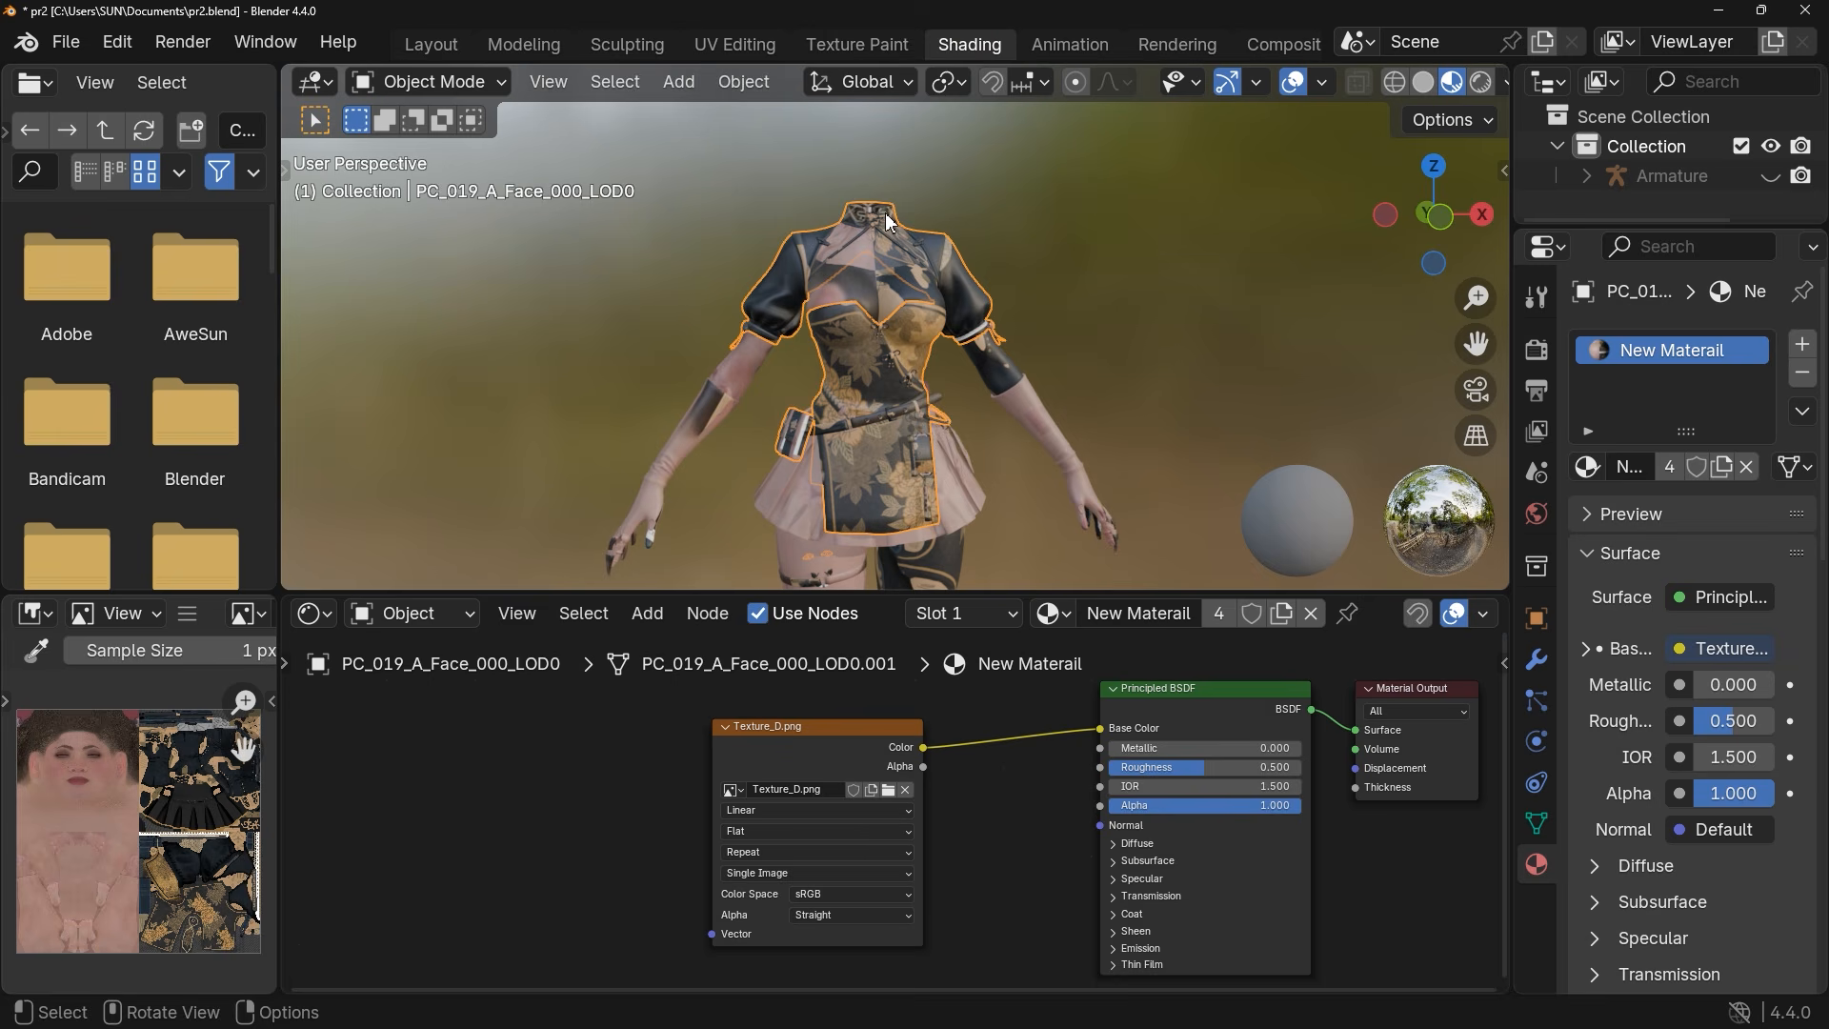
{"action": "left_click", "coordinate": [867, 746]}
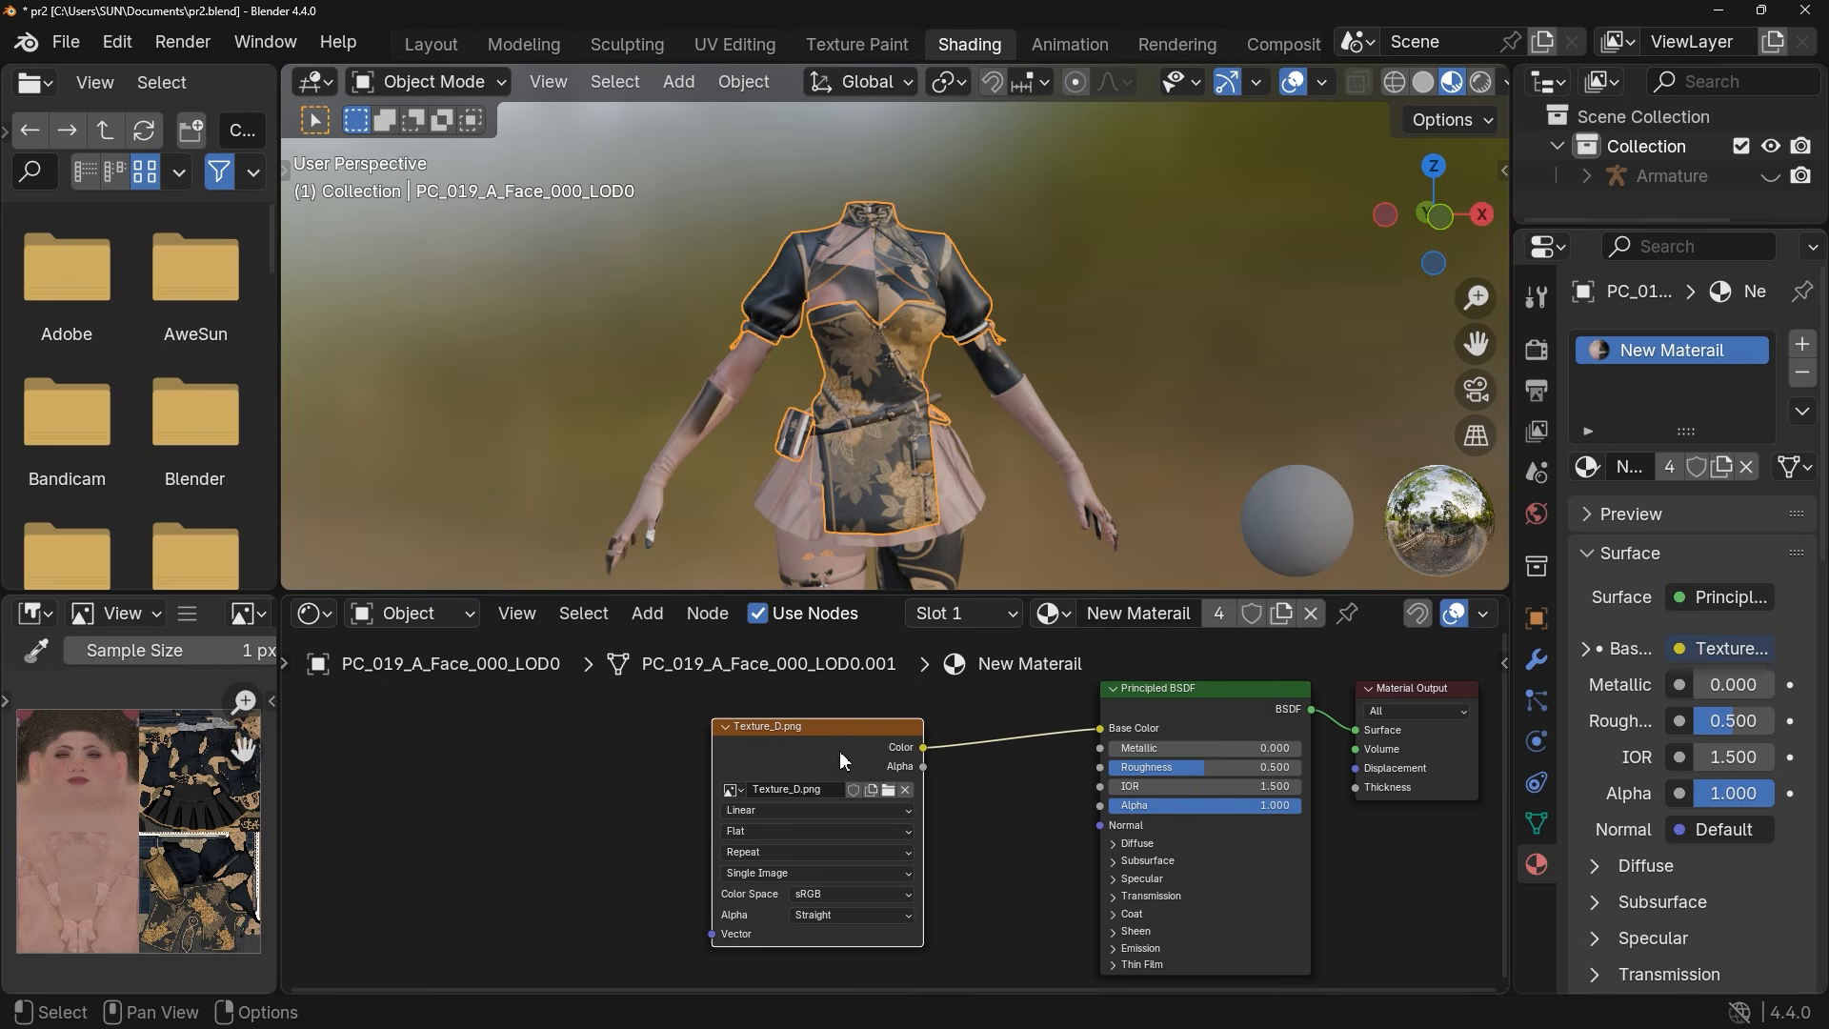
Return to UV Editing and scale all of the dress's original full-size UVs to exactly 0.5 in X and Y
{"action": "left_click", "coordinate": [758, 44]}
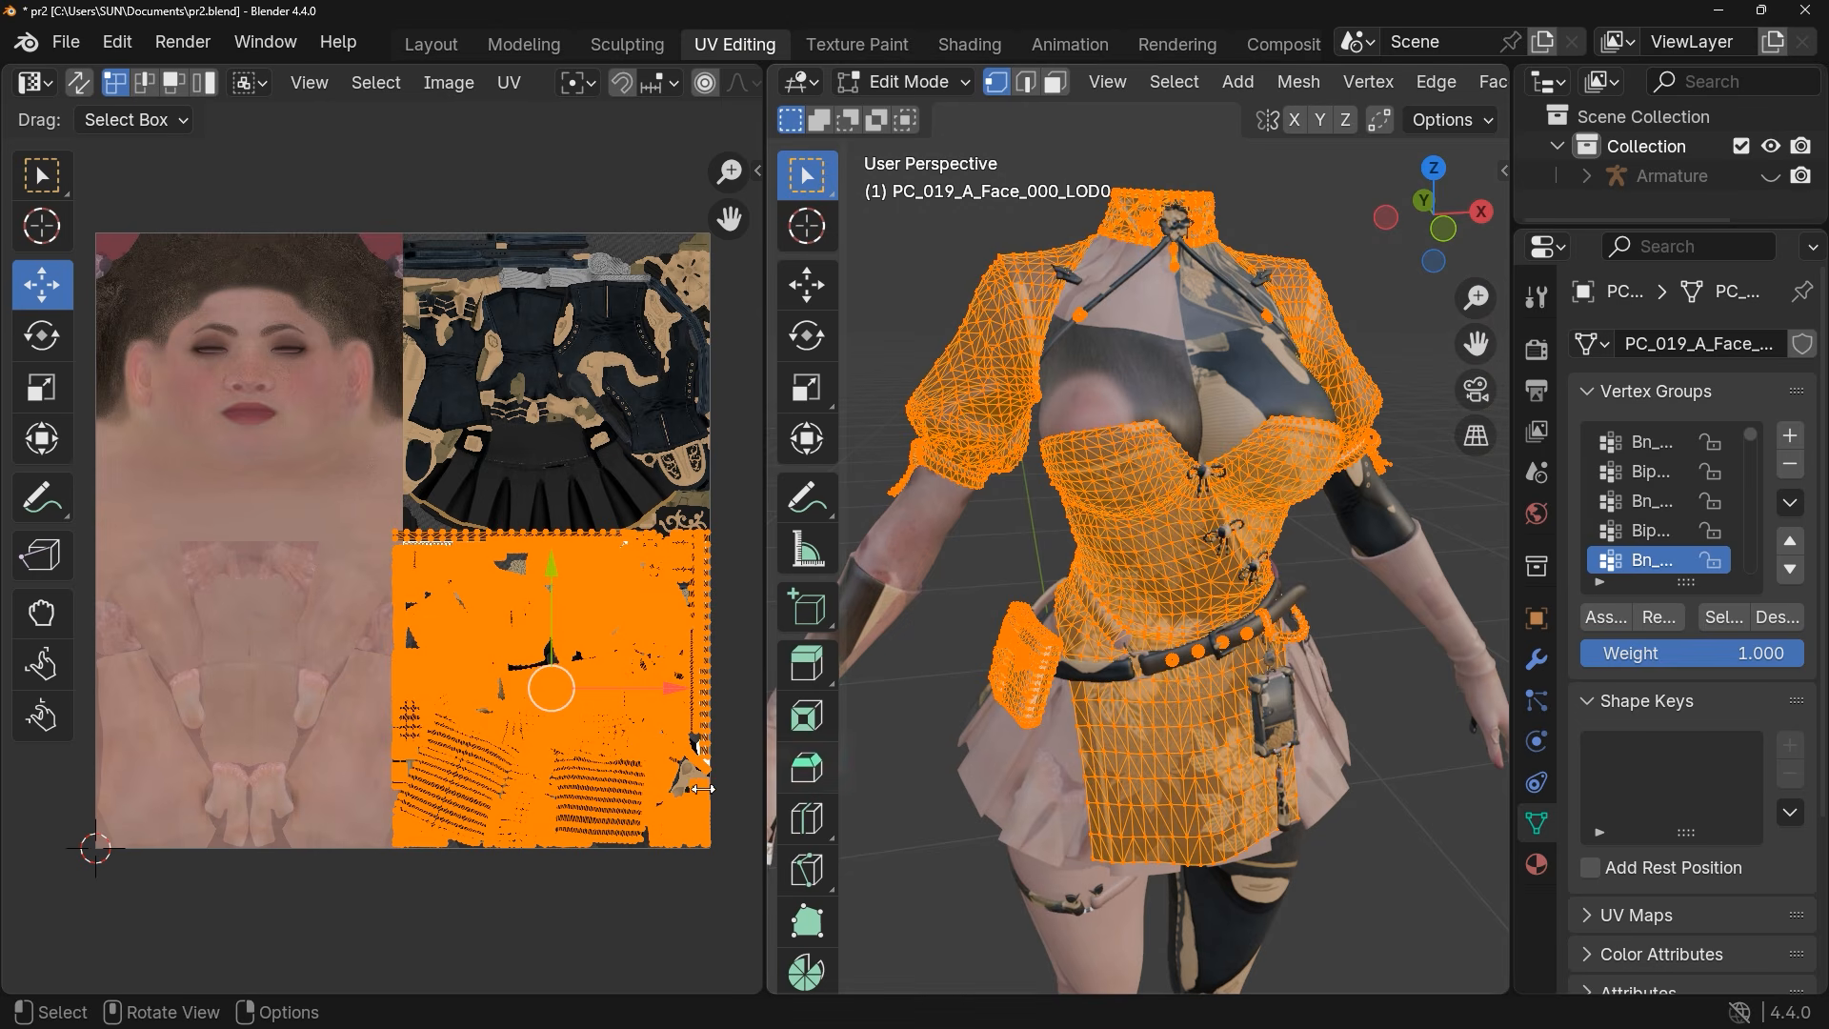
{"action": "key", "text": "a"}
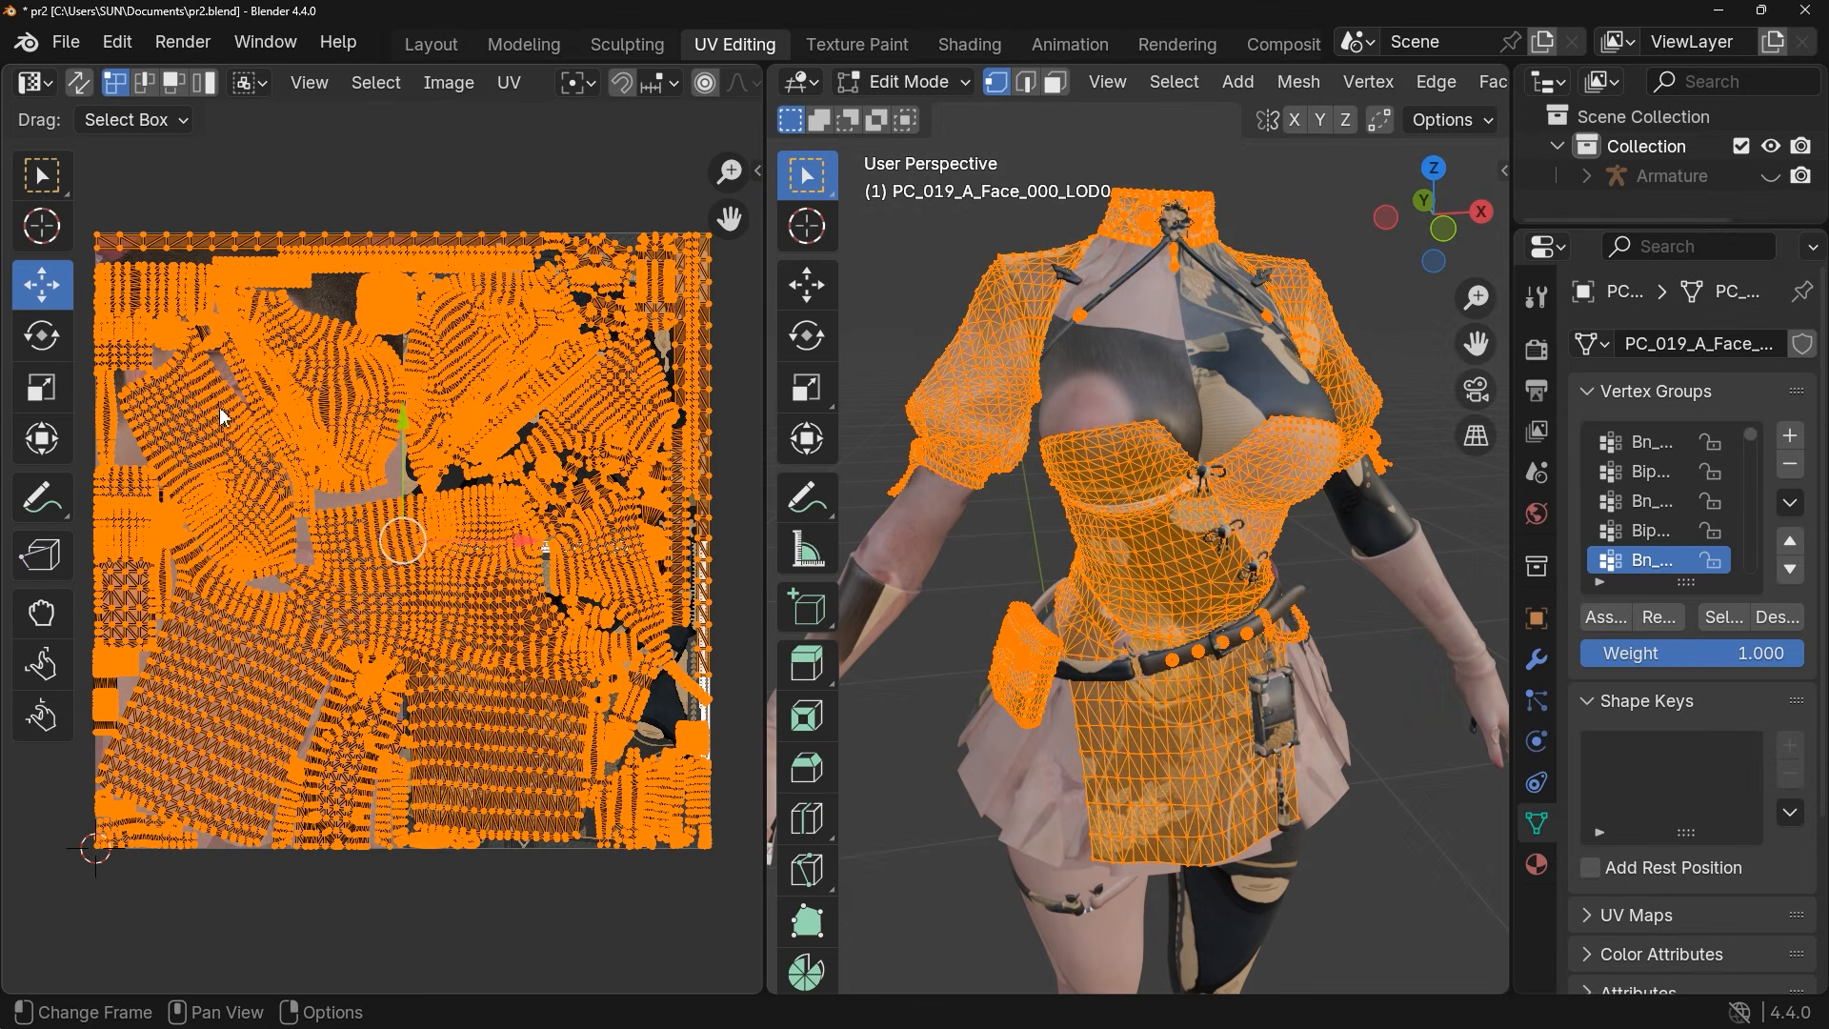
{"action": "left_click", "coordinate": [42, 386]}
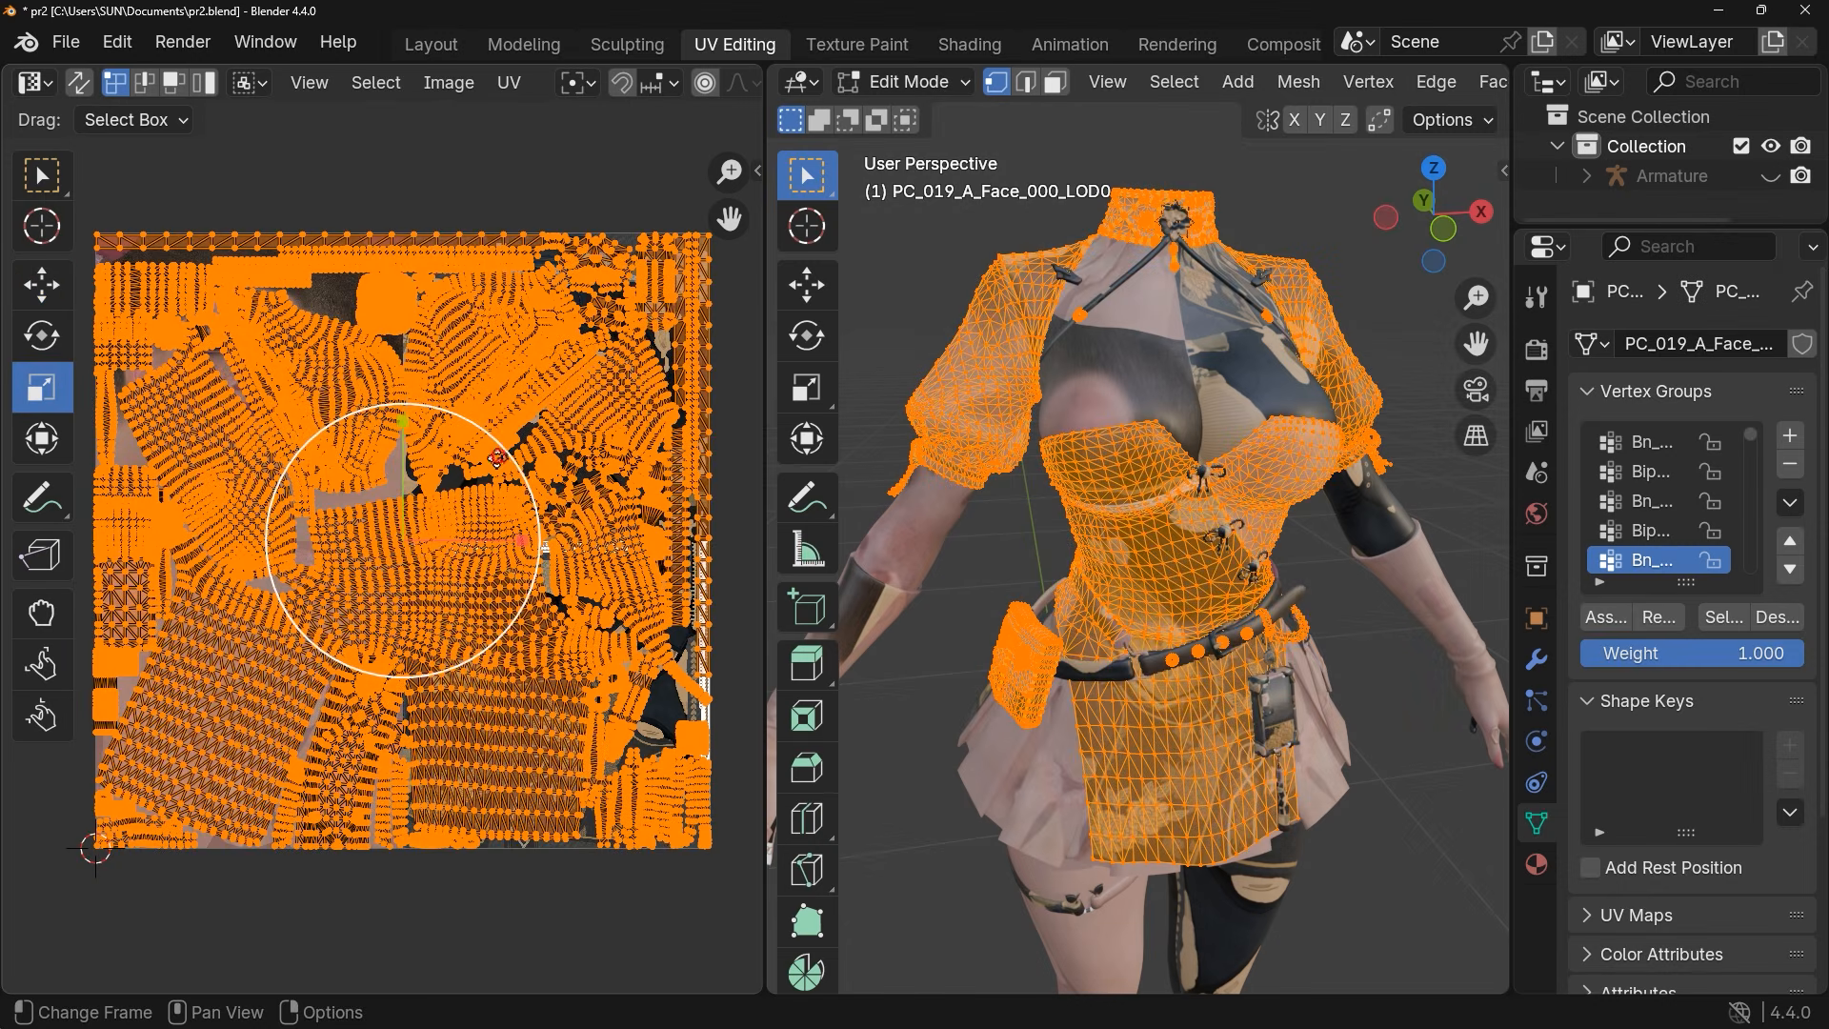
{"action": "left_click_drag", "start_coordinate": [495, 457], "coordinate": [456, 494]}
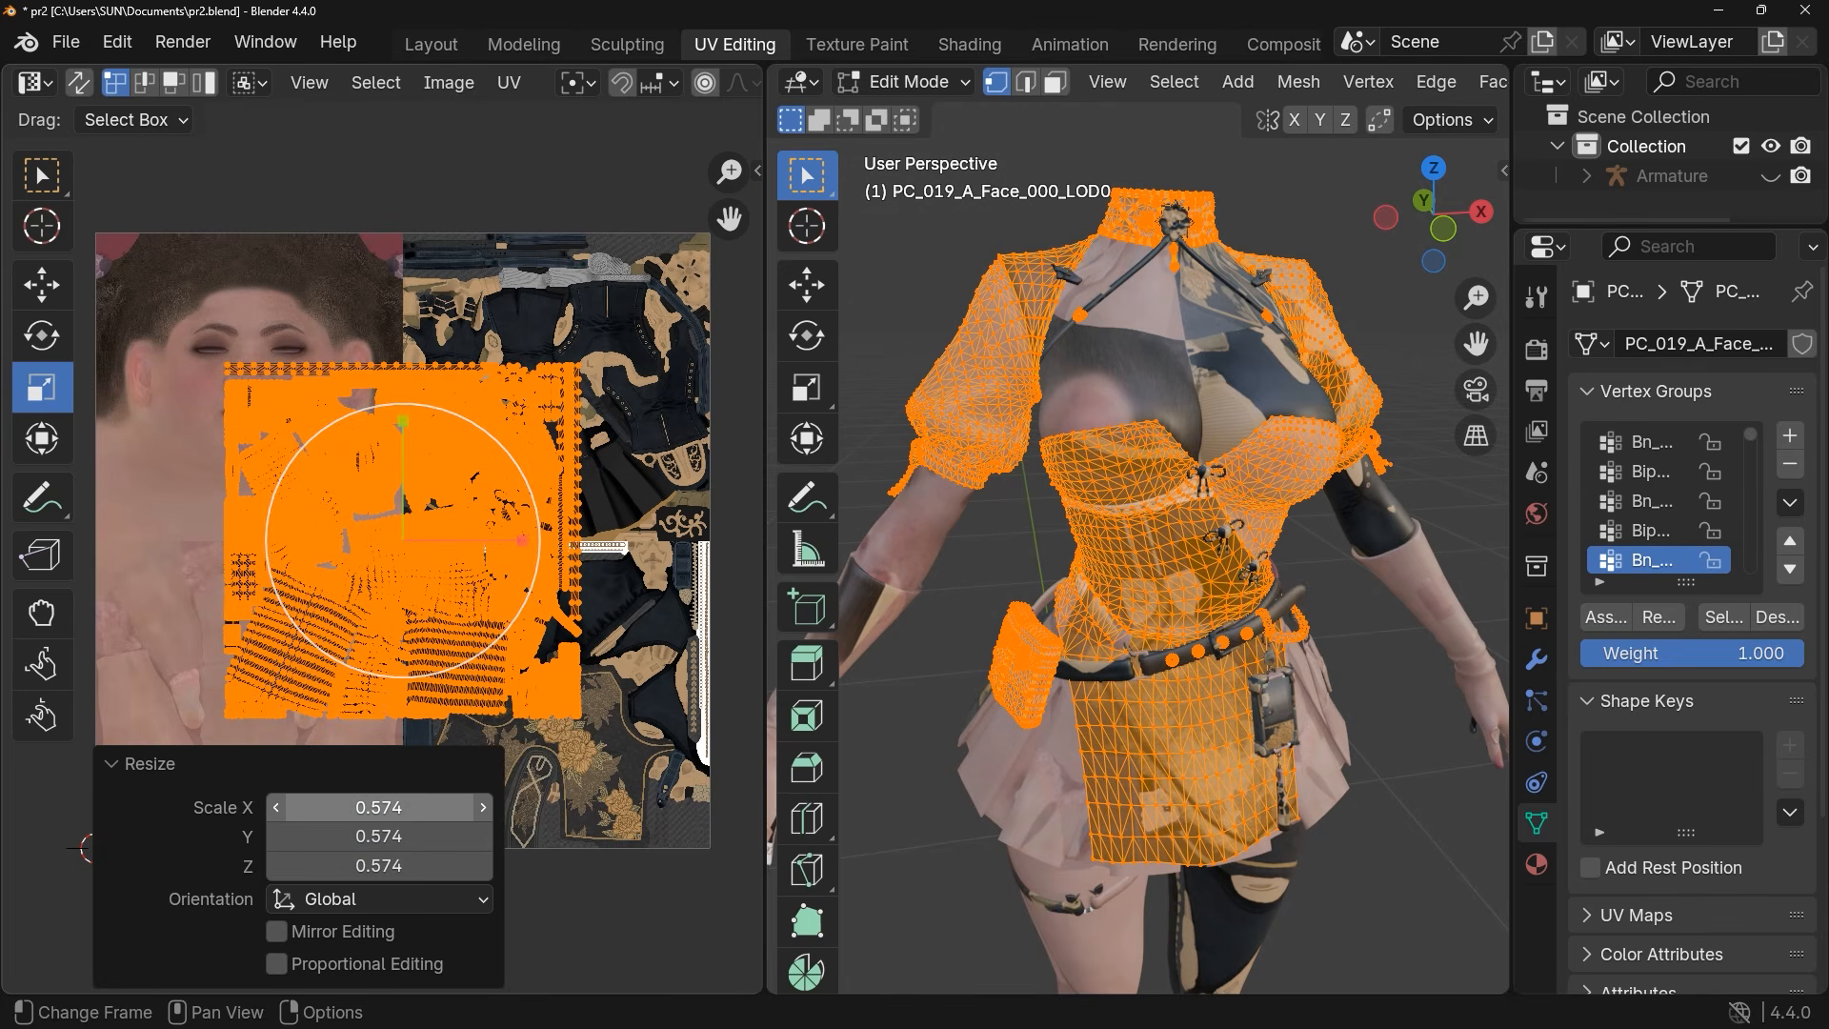
{"action": "left_click", "coordinate": [400, 810]}
{"action": "type", "text": "0"}
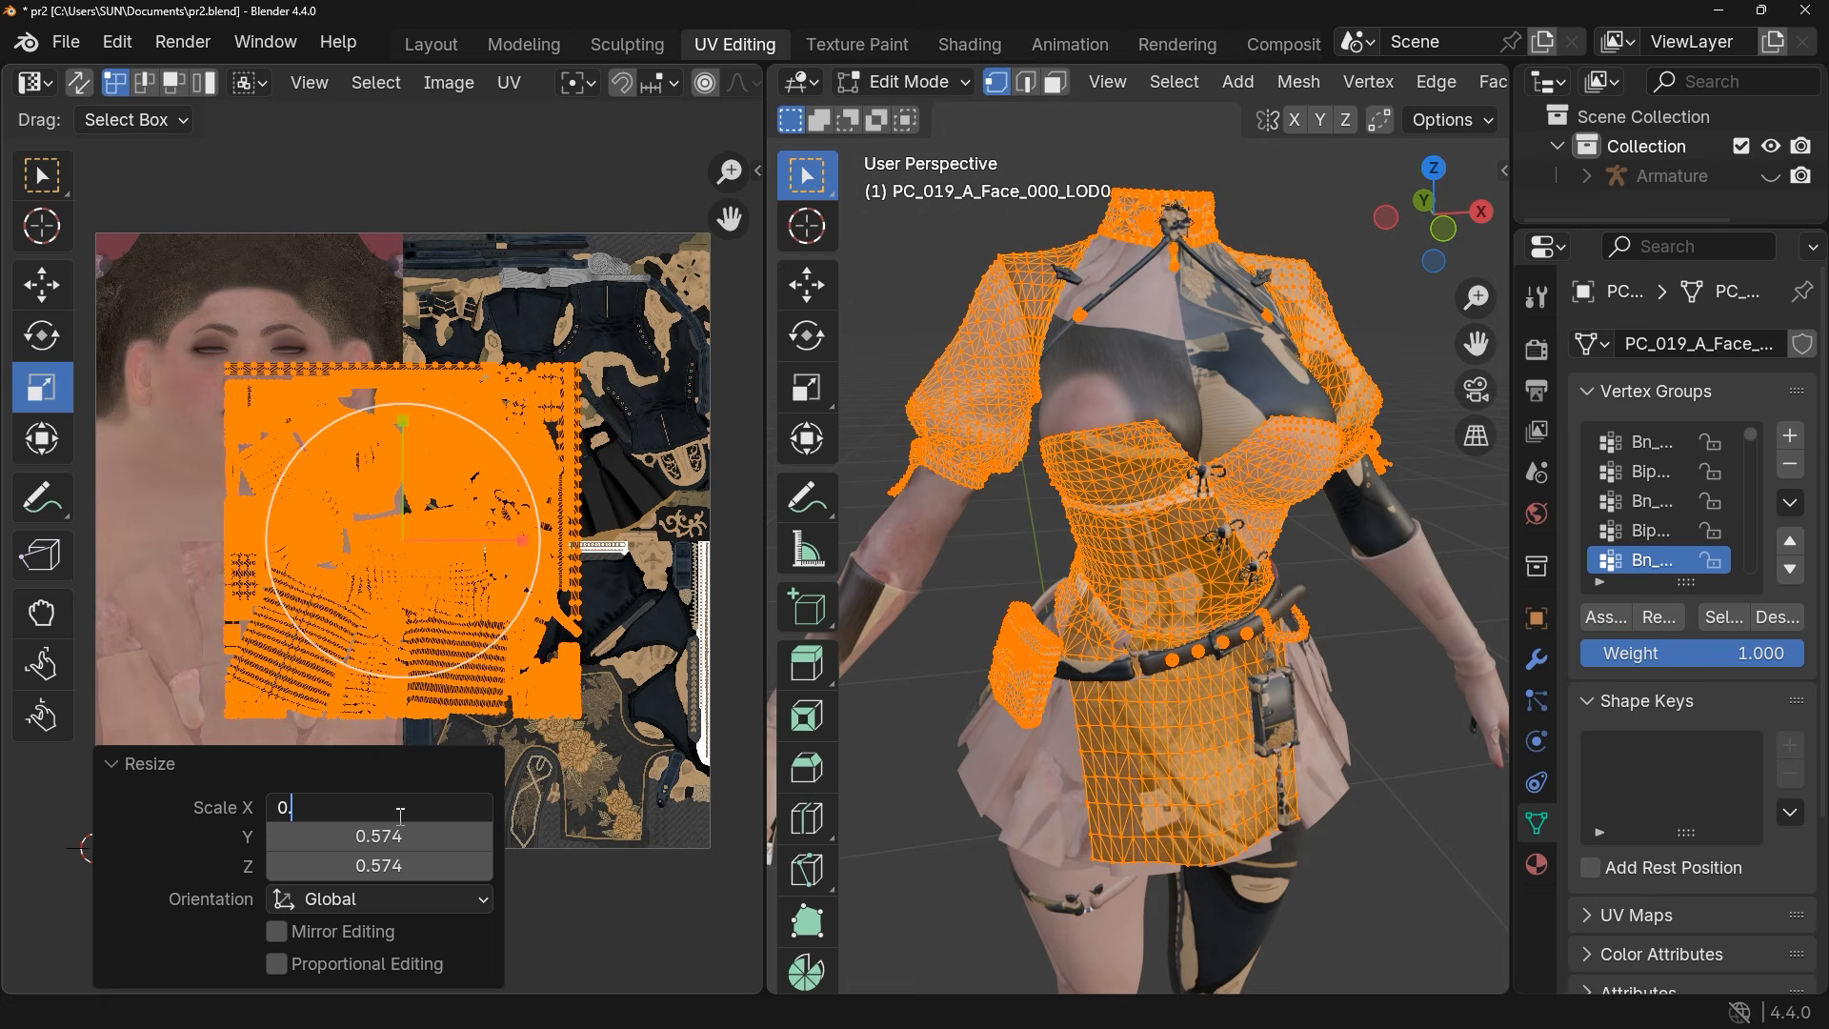
{"action": "type", "text": ".5"}
{"action": "key", "text": "Return"}
{"action": "left_click", "coordinate": [402, 836]}
{"action": "type", "text": "0"}
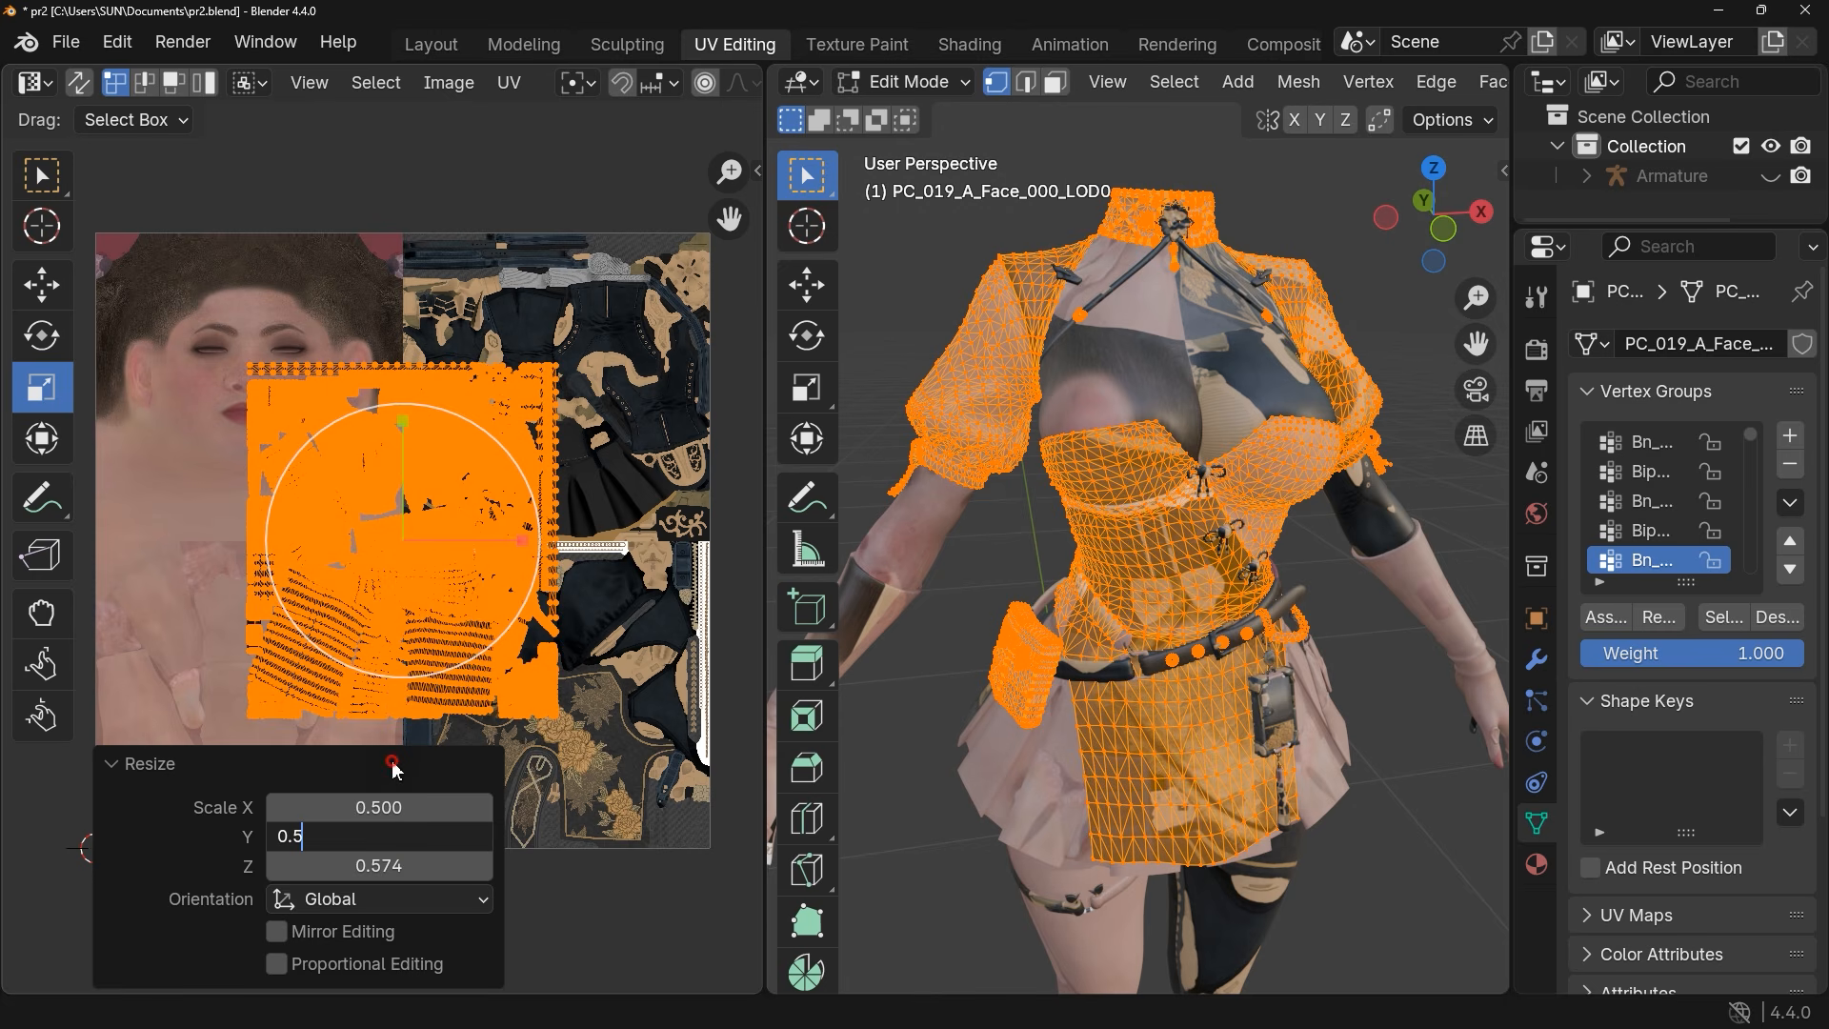
{"action": "type", "text": ".5"}
{"action": "key", "text": "Return"}
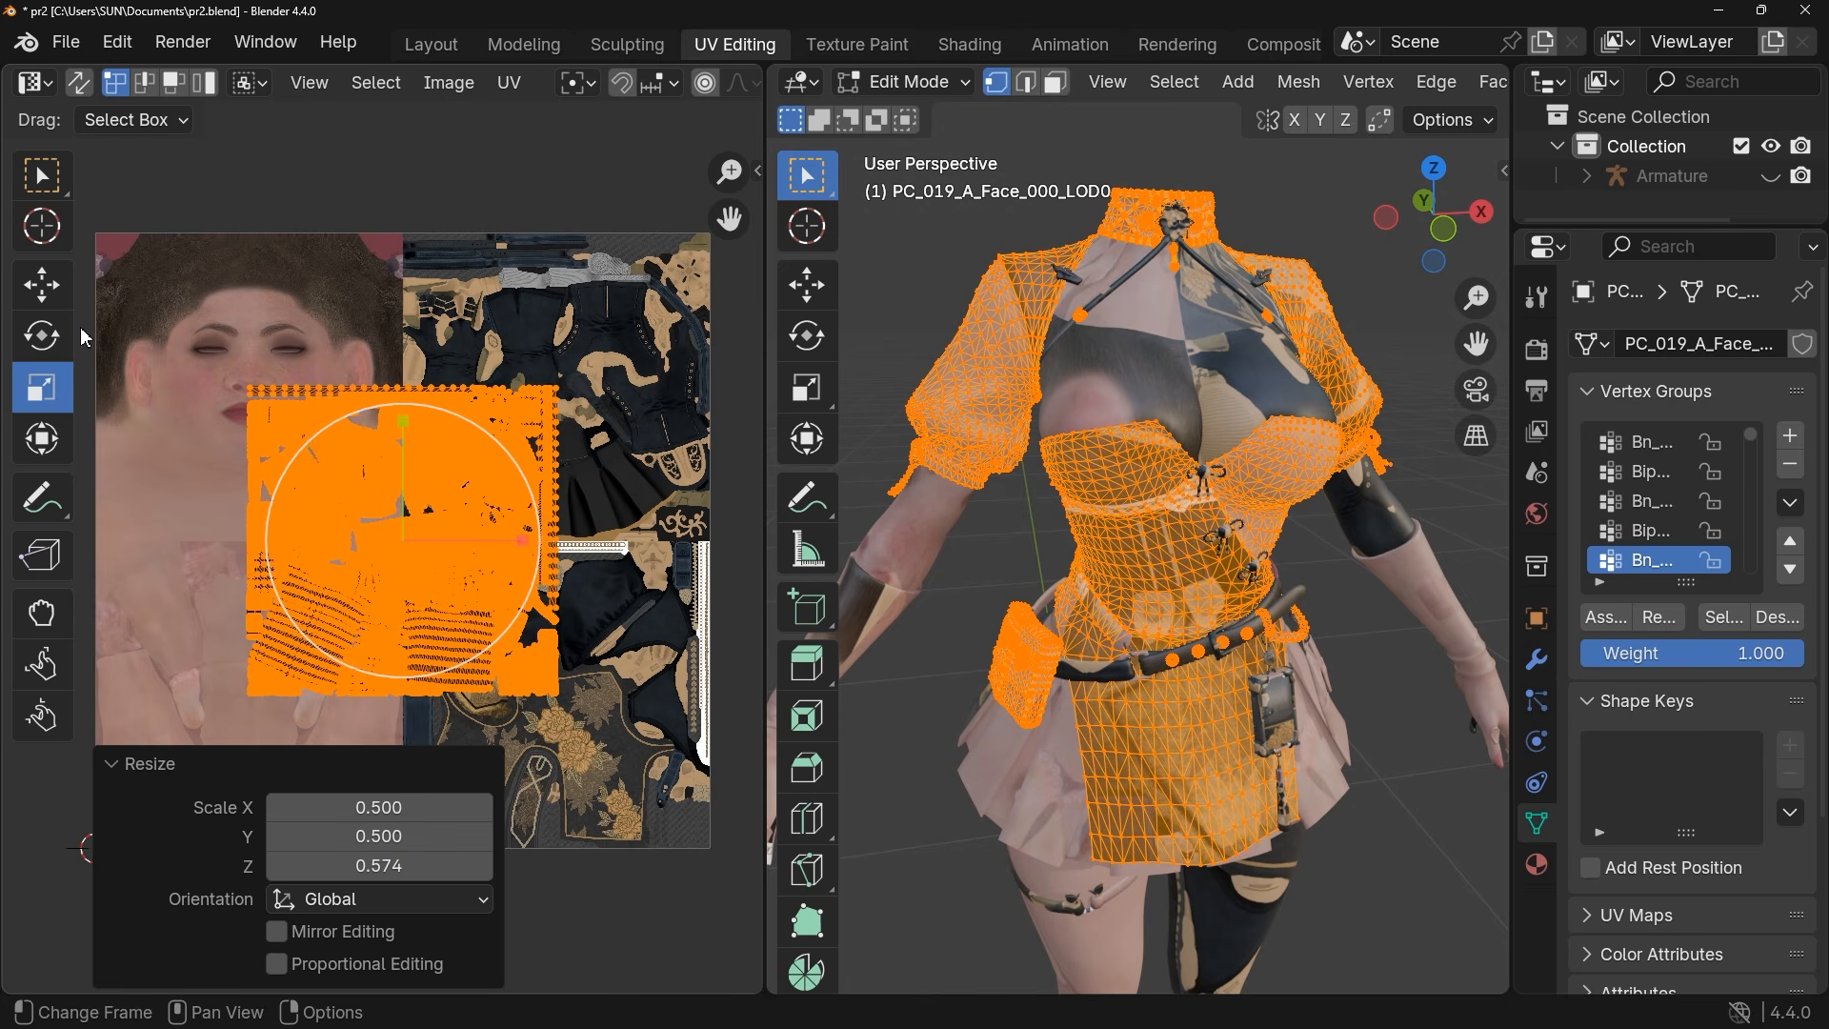
Move the dress's UVs exactly 0.25 m along X onto the merged texture's right half
{"action": "left_click", "coordinate": [57, 288]}
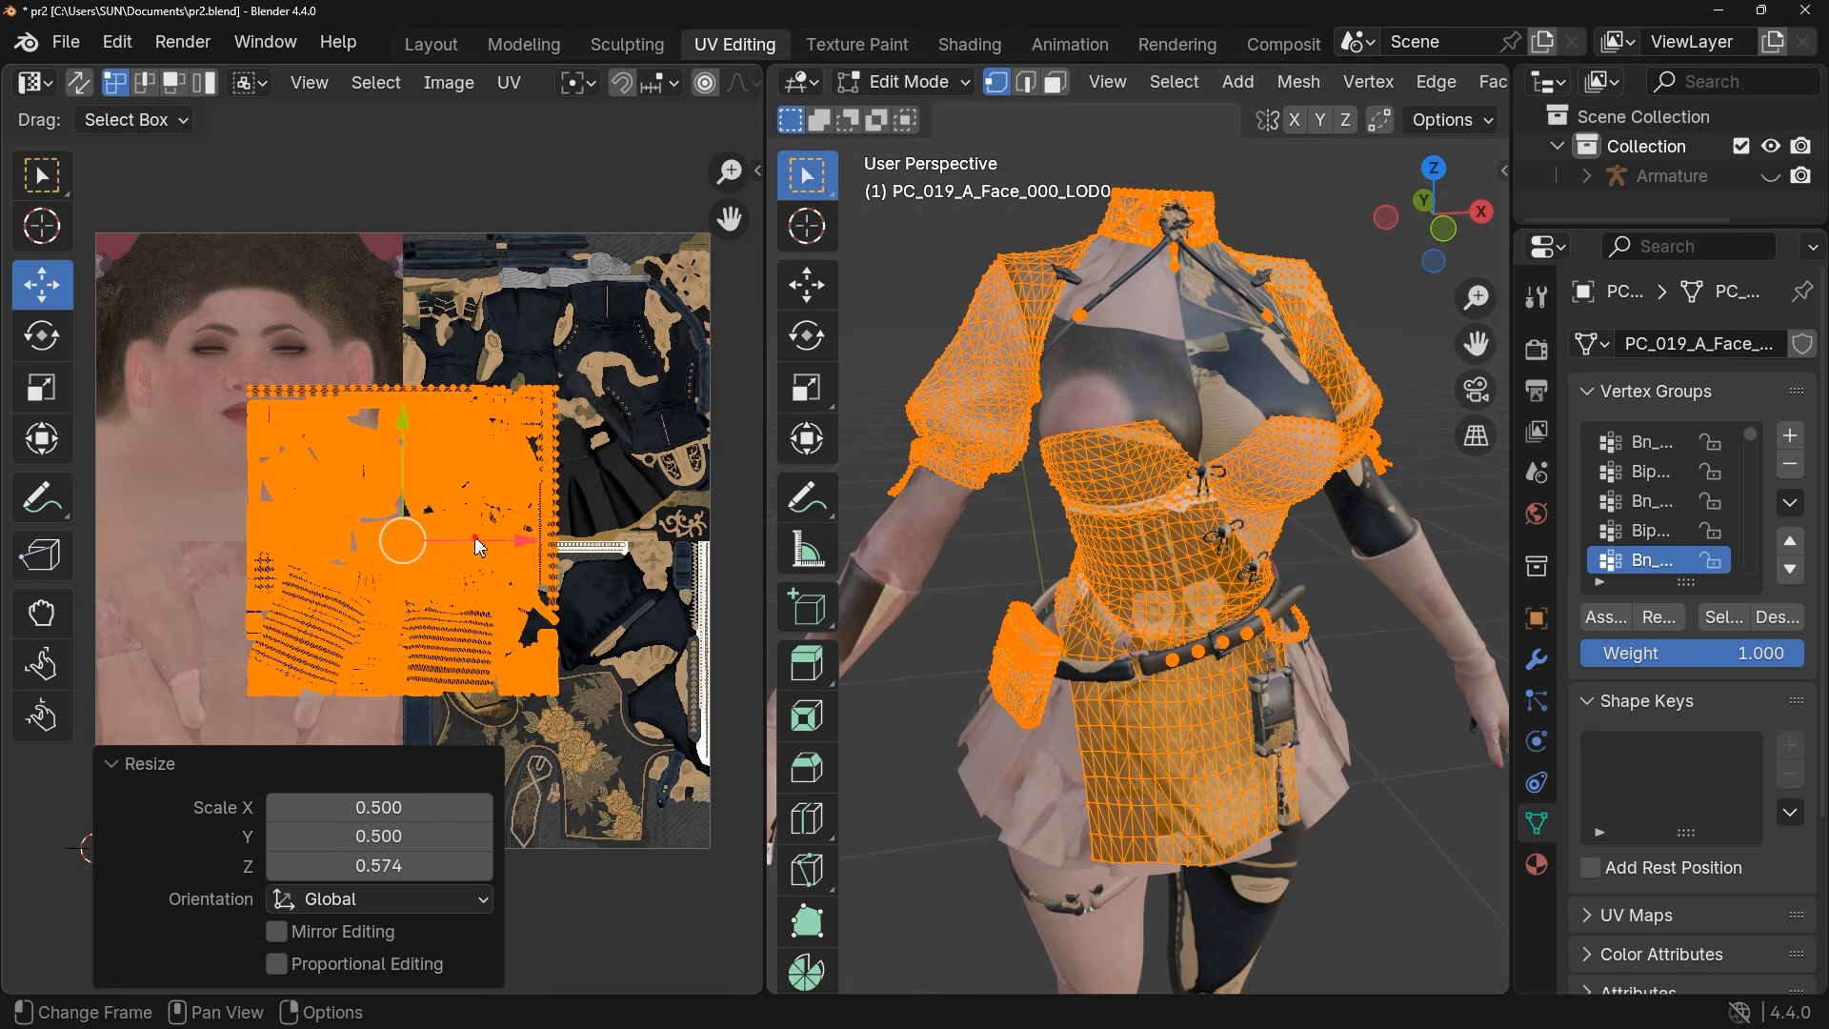
{"action": "left_click_drag", "start_coordinate": [479, 547], "coordinate": [597, 547]}
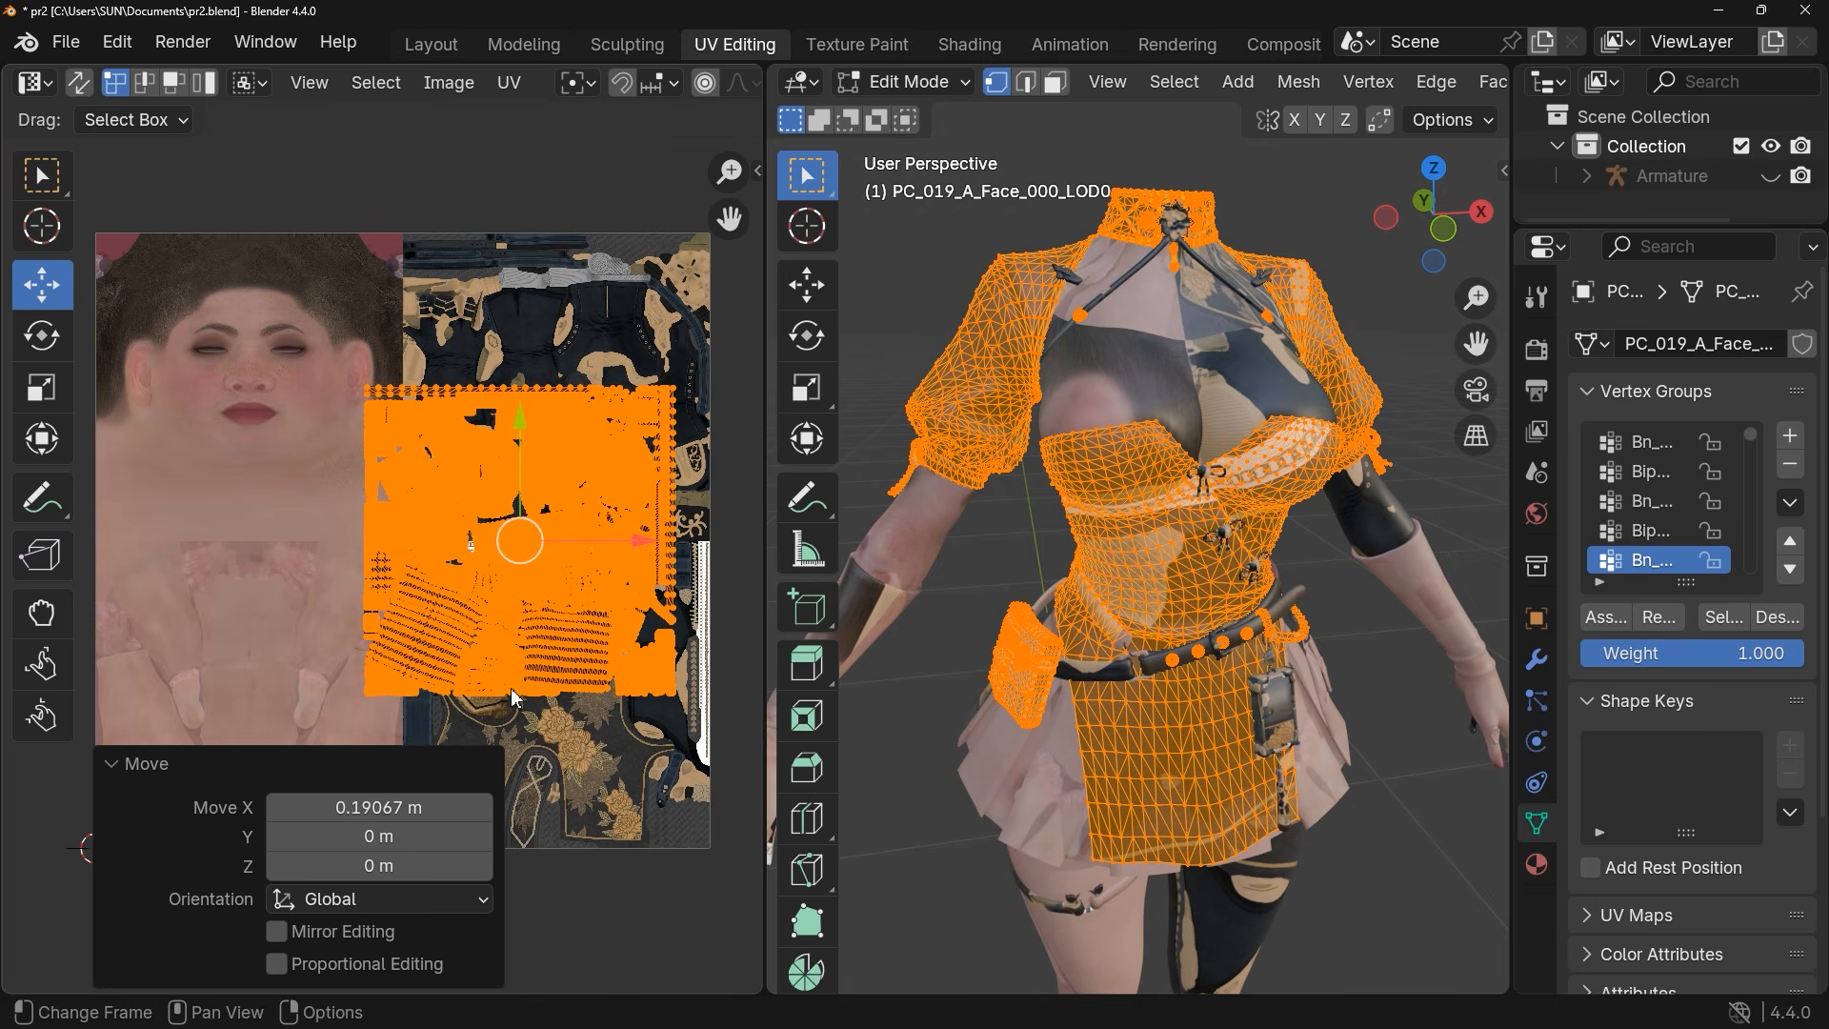
{"action": "left_click", "coordinate": [355, 809]}
{"action": "type", "text": "0.2"}
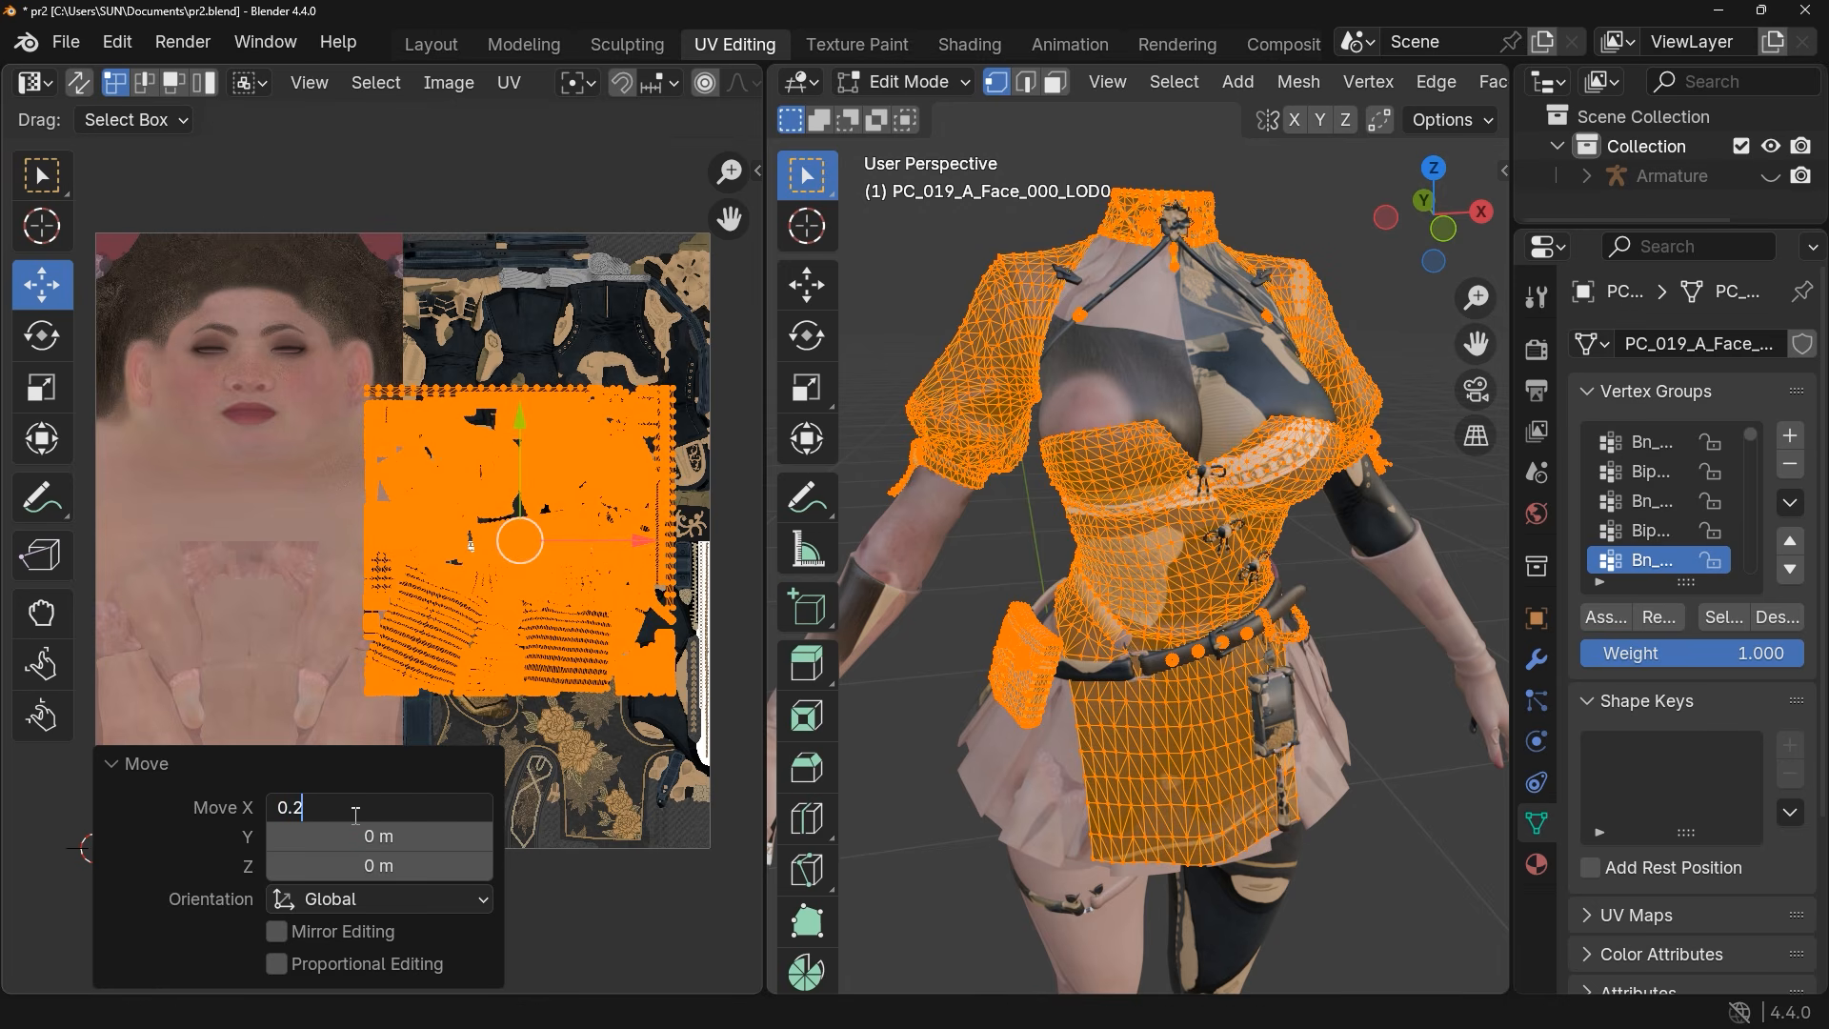
{"action": "type", "text": "5"}
{"action": "left_click", "coordinate": [356, 763]}
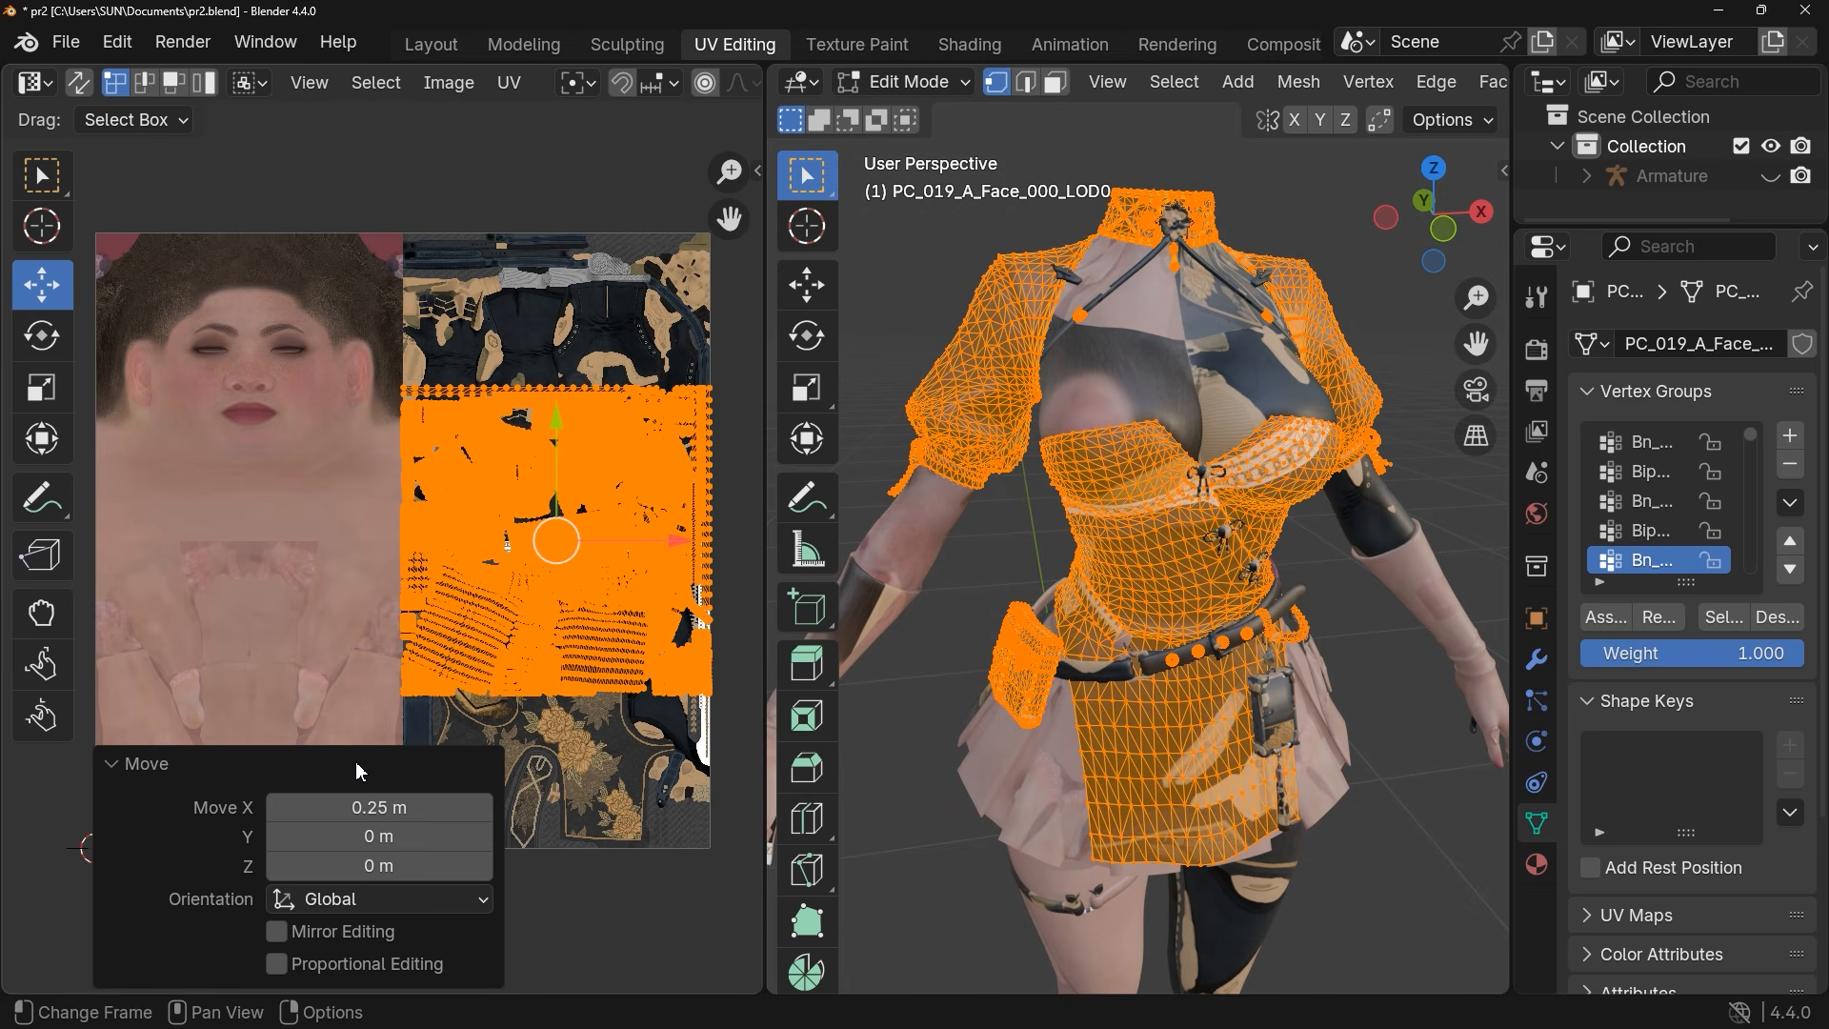
Set the dress UVs' Y move to -0.25 m so they cover the lower-right floral texture quadrant
{"action": "left_click", "coordinate": [363, 838]}
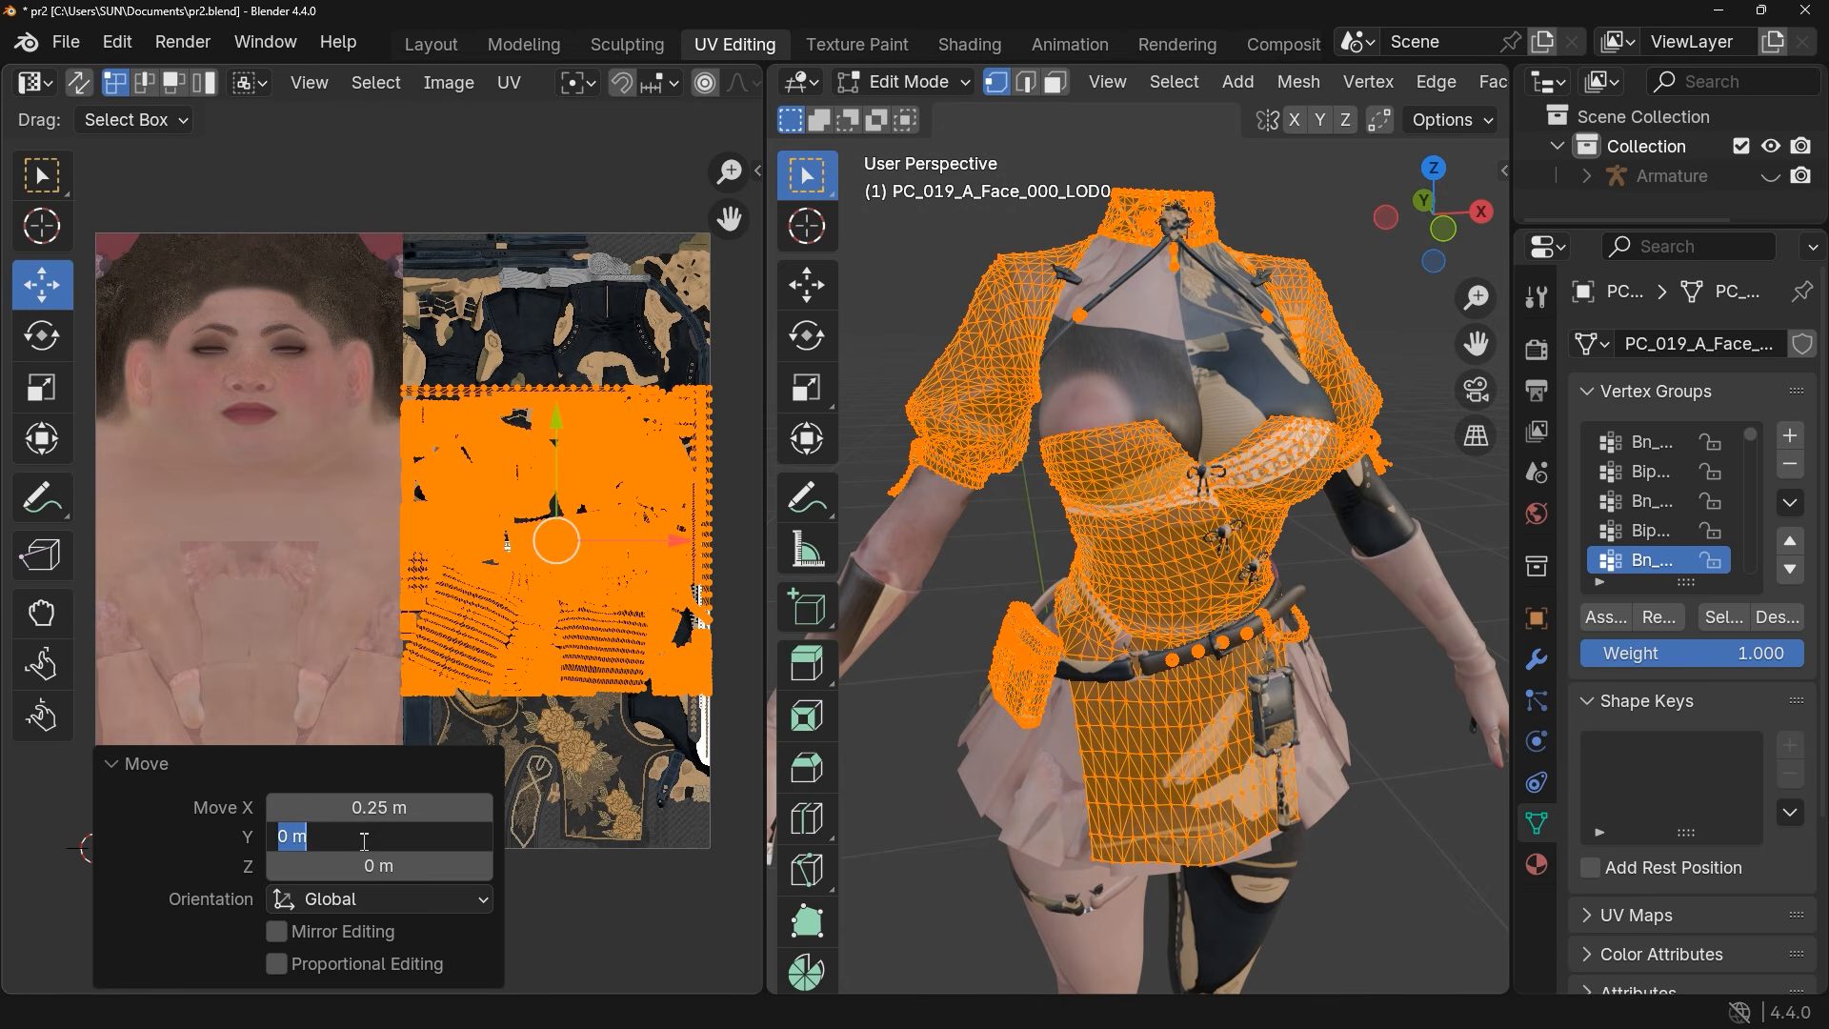
{"action": "type", "text": "0.25"}
{"action": "left_click", "coordinate": [367, 762]}
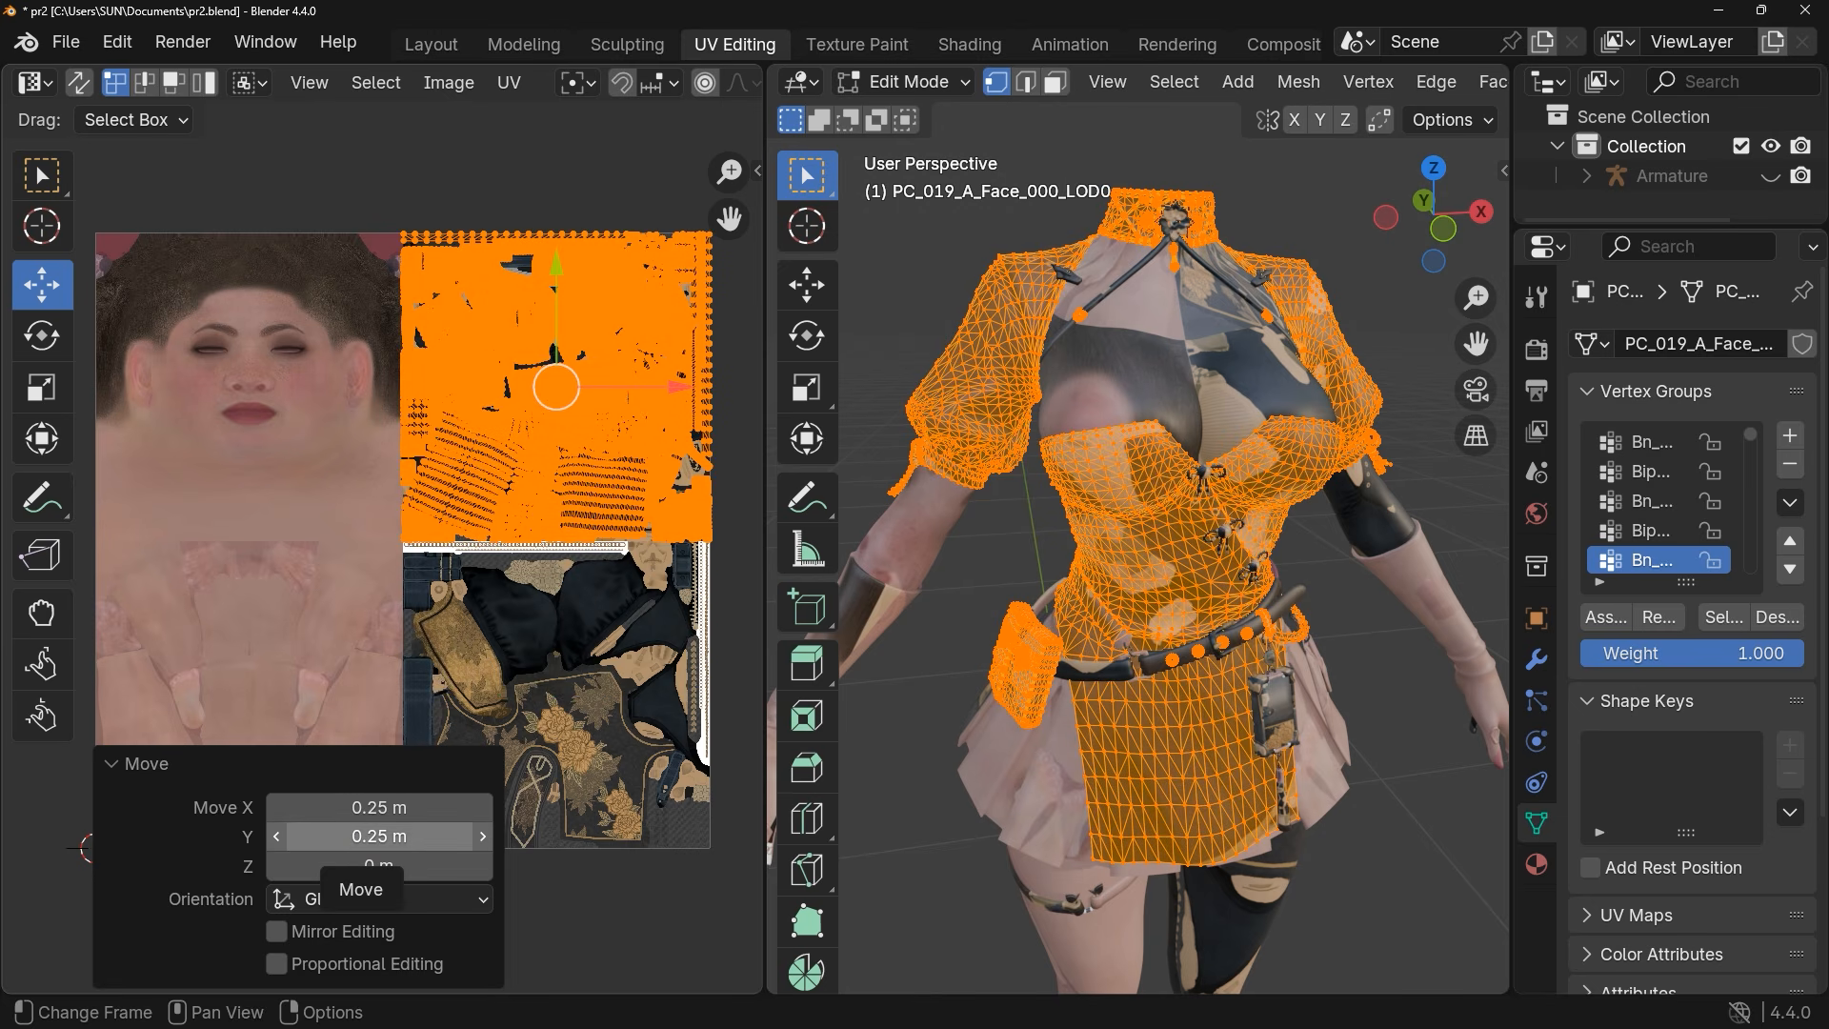
{"action": "left_click", "coordinate": [362, 835]}
{"action": "left_click", "coordinate": [278, 837]}
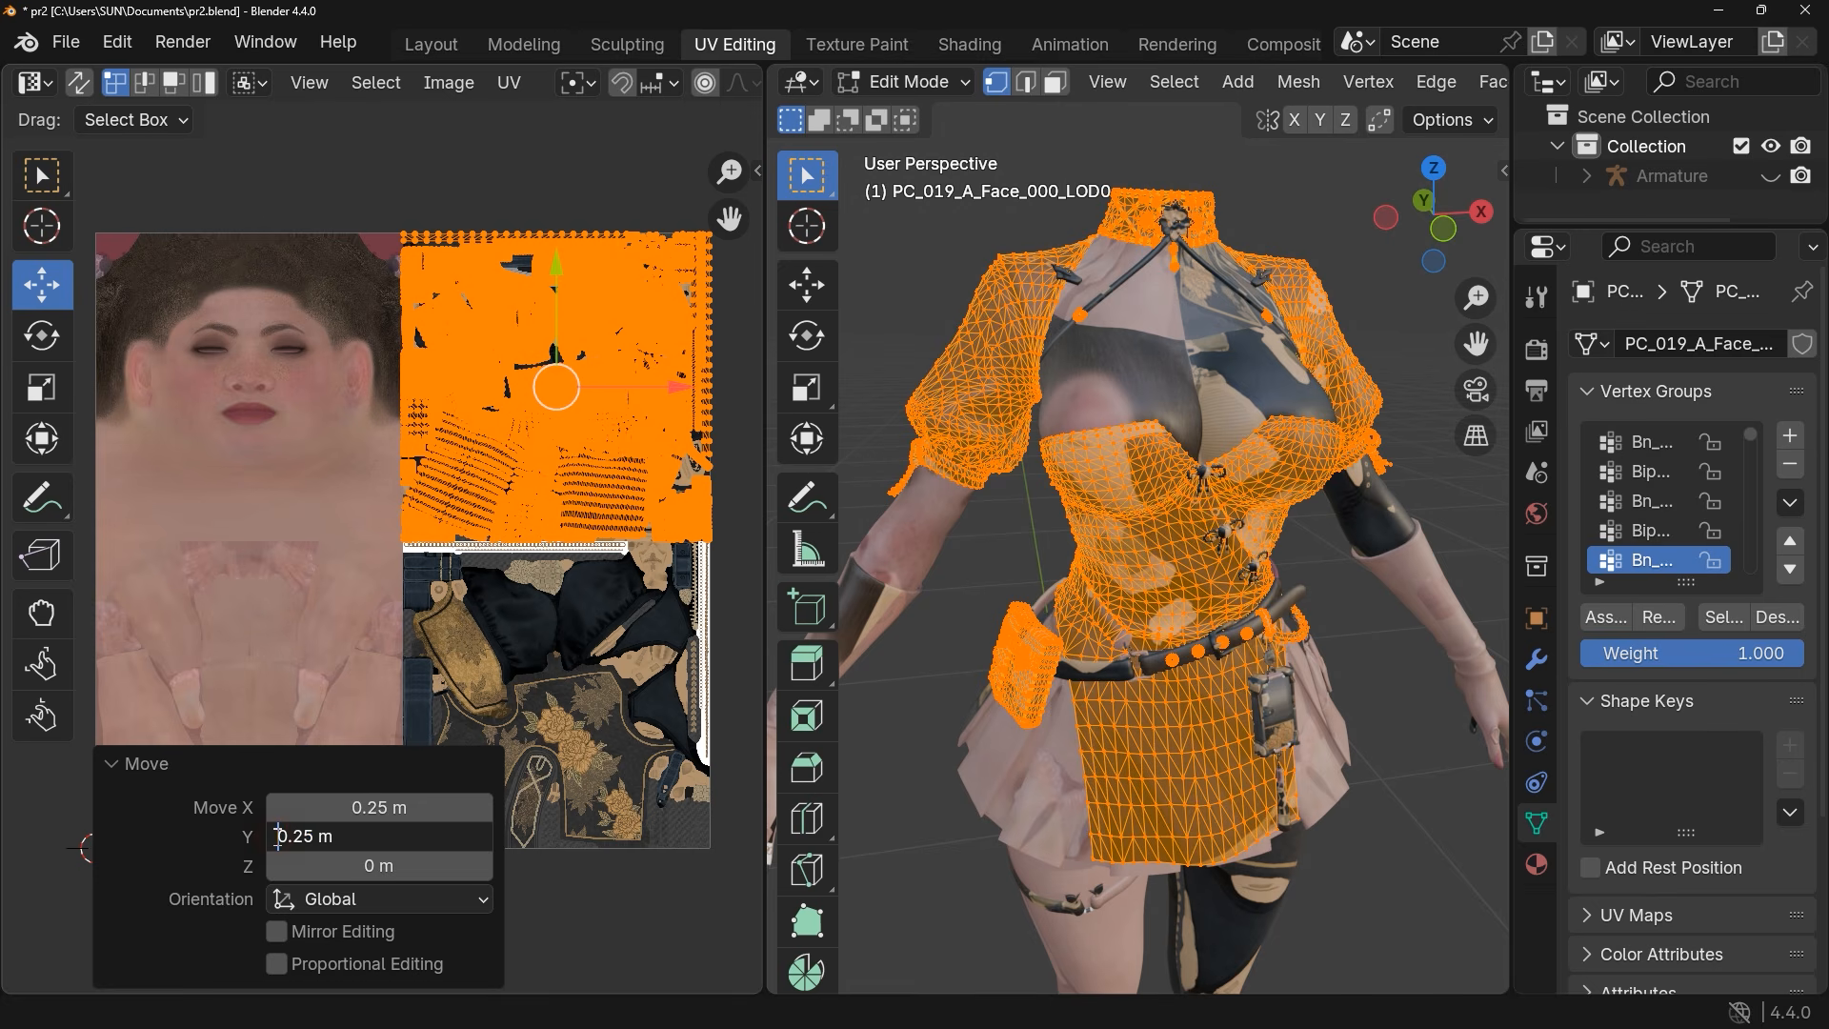
{"action": "type", "text": "-"}
{"action": "key", "text": "Return"}
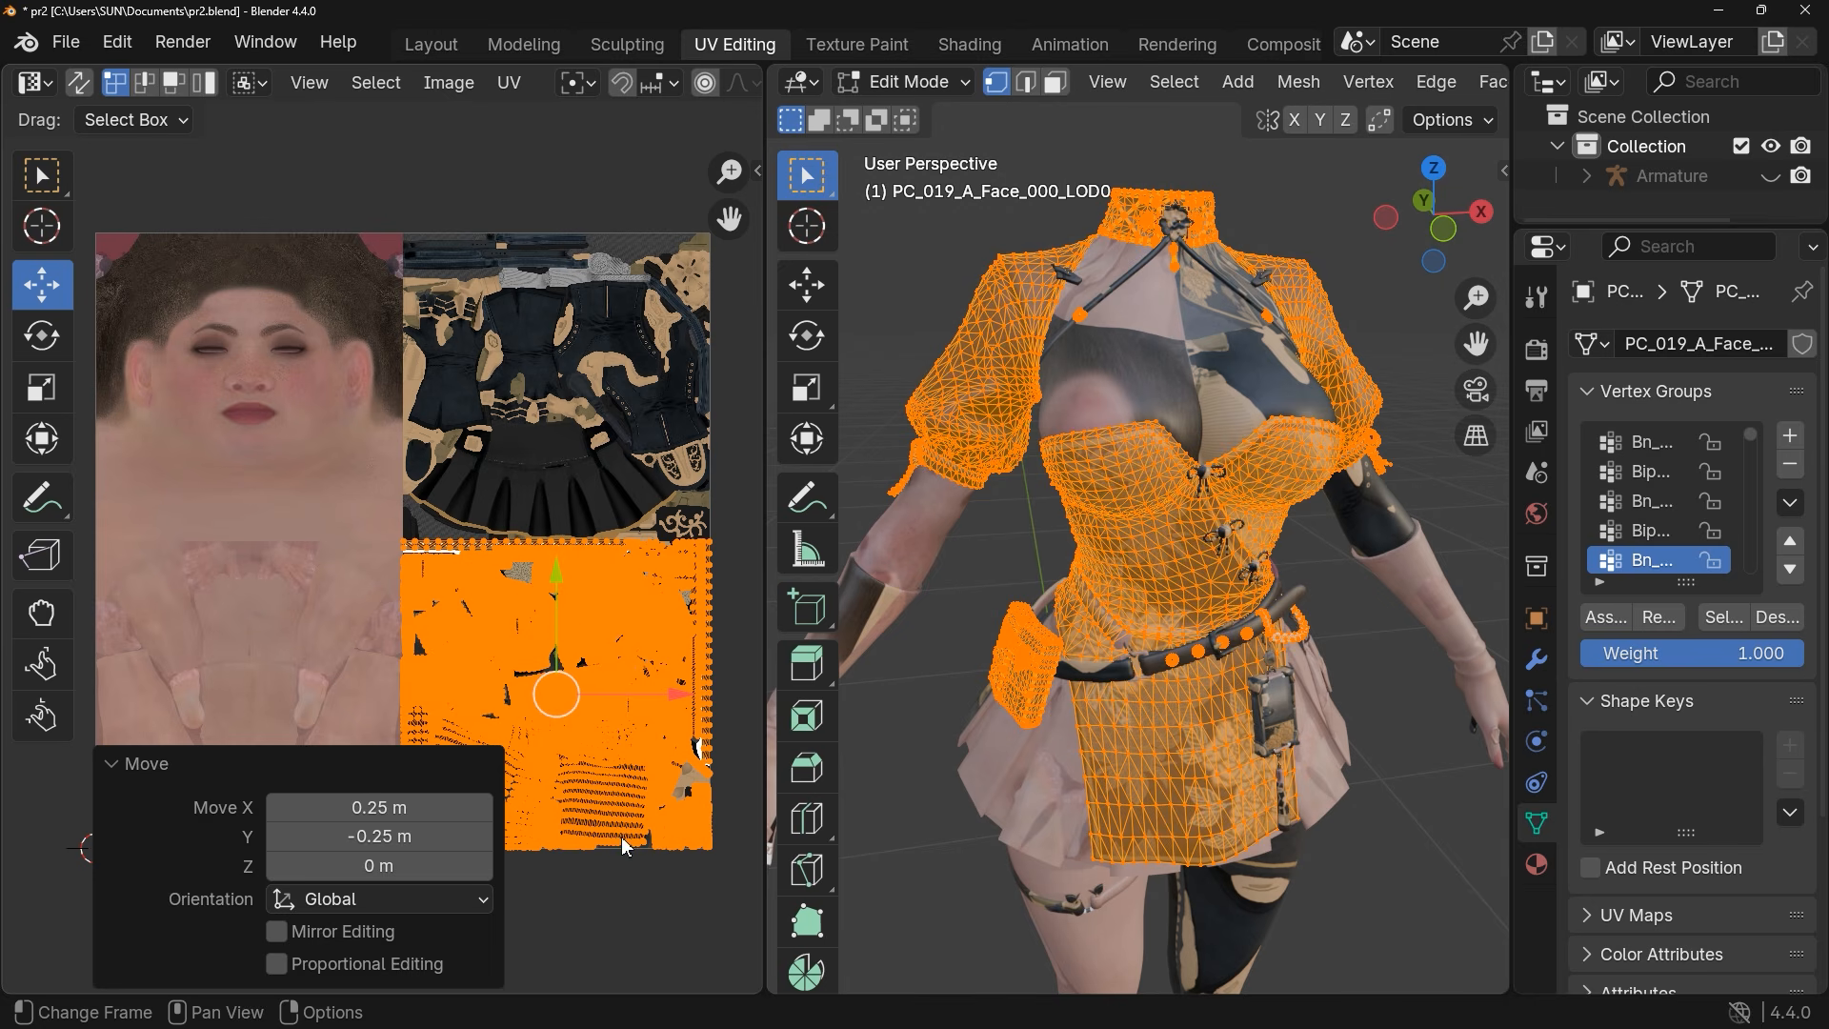
Deselect the dress's UVs and mesh, and examine up close how the layout lines up with the floral texture
{"action": "left_click", "coordinate": [624, 891]}
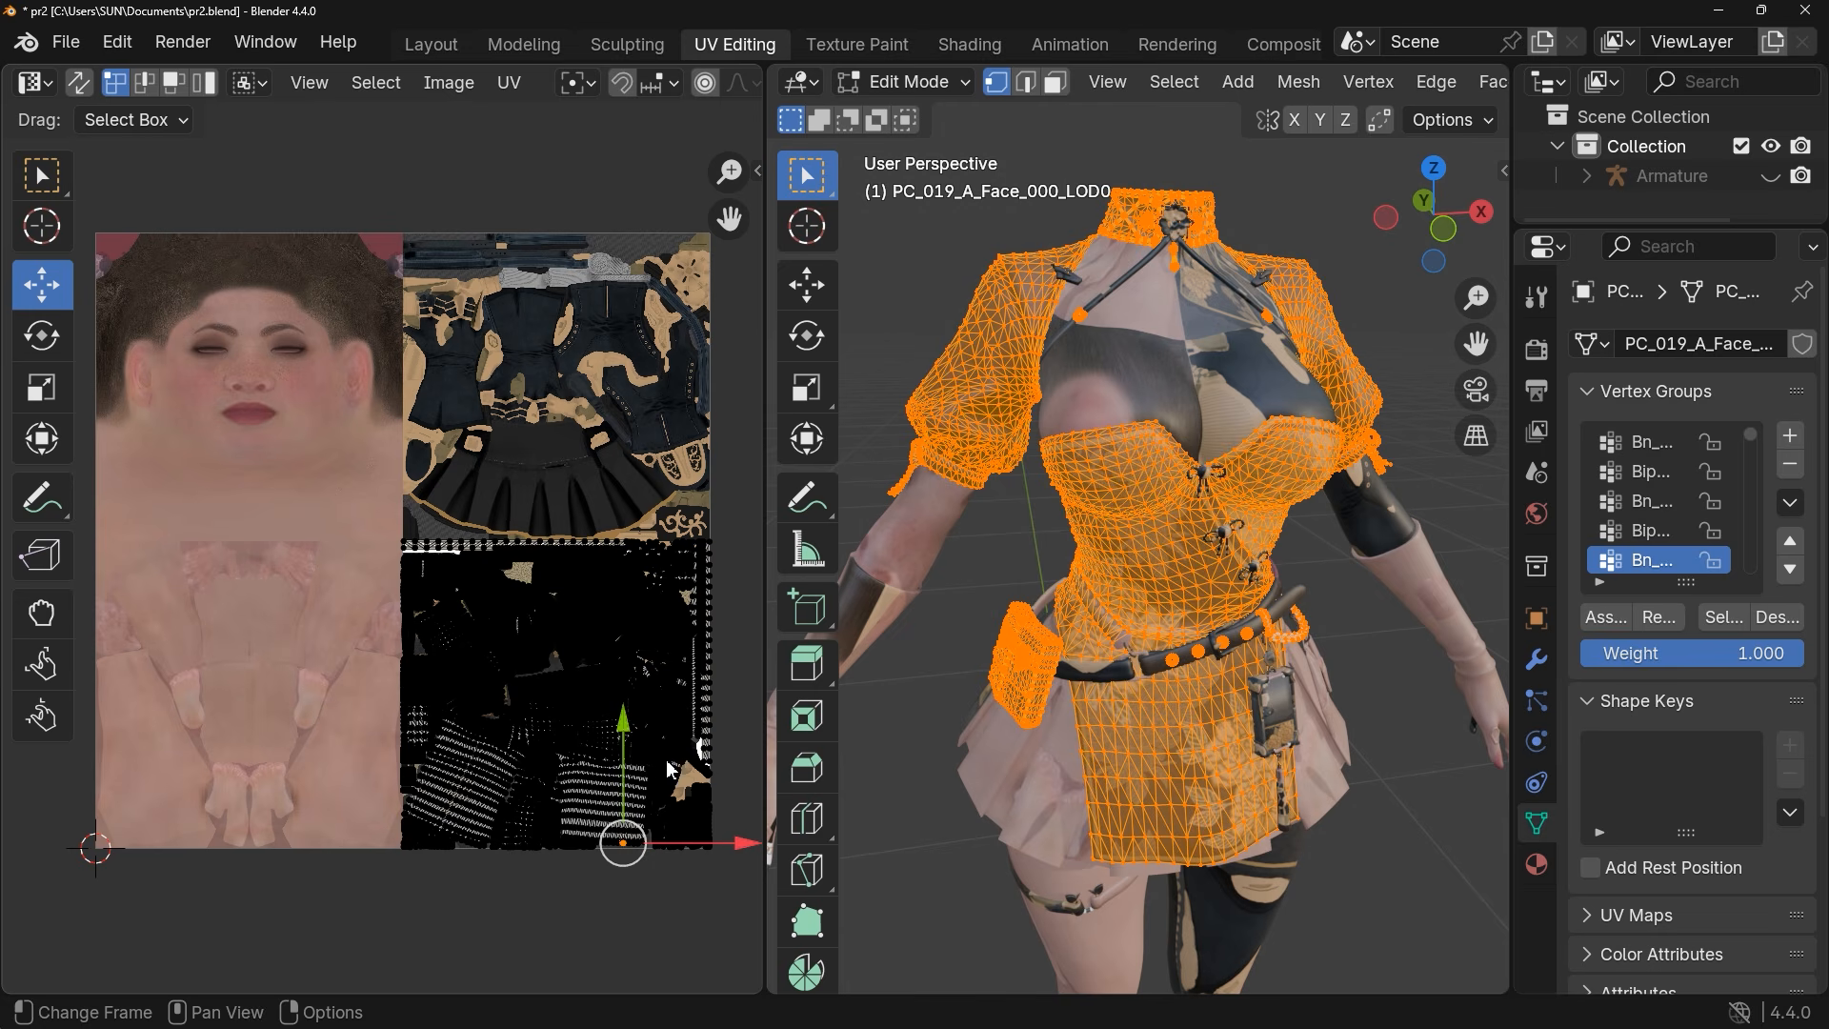
{"action": "scroll", "coordinate": [616, 698], "scroll_direction": "up", "scroll_amount": 5}
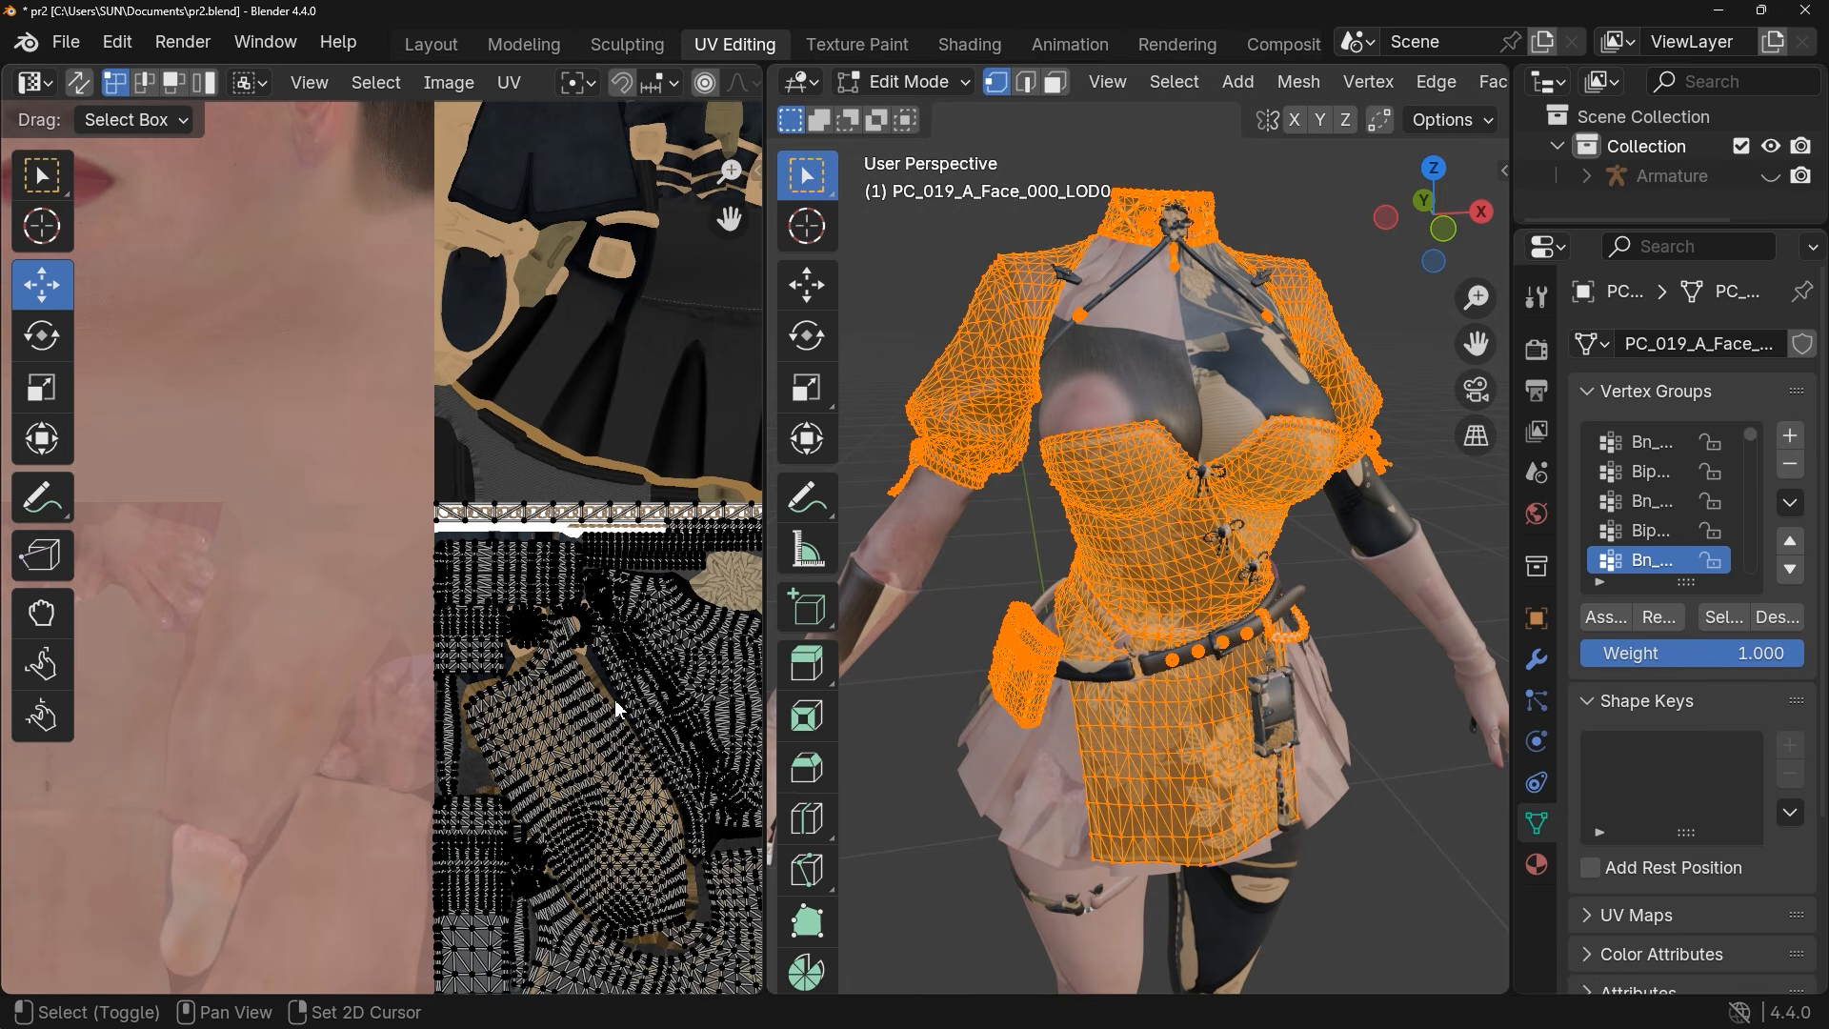
{"action": "middle_click_drag", "start_coordinate": [465, 556], "coordinate": [236, 341]}
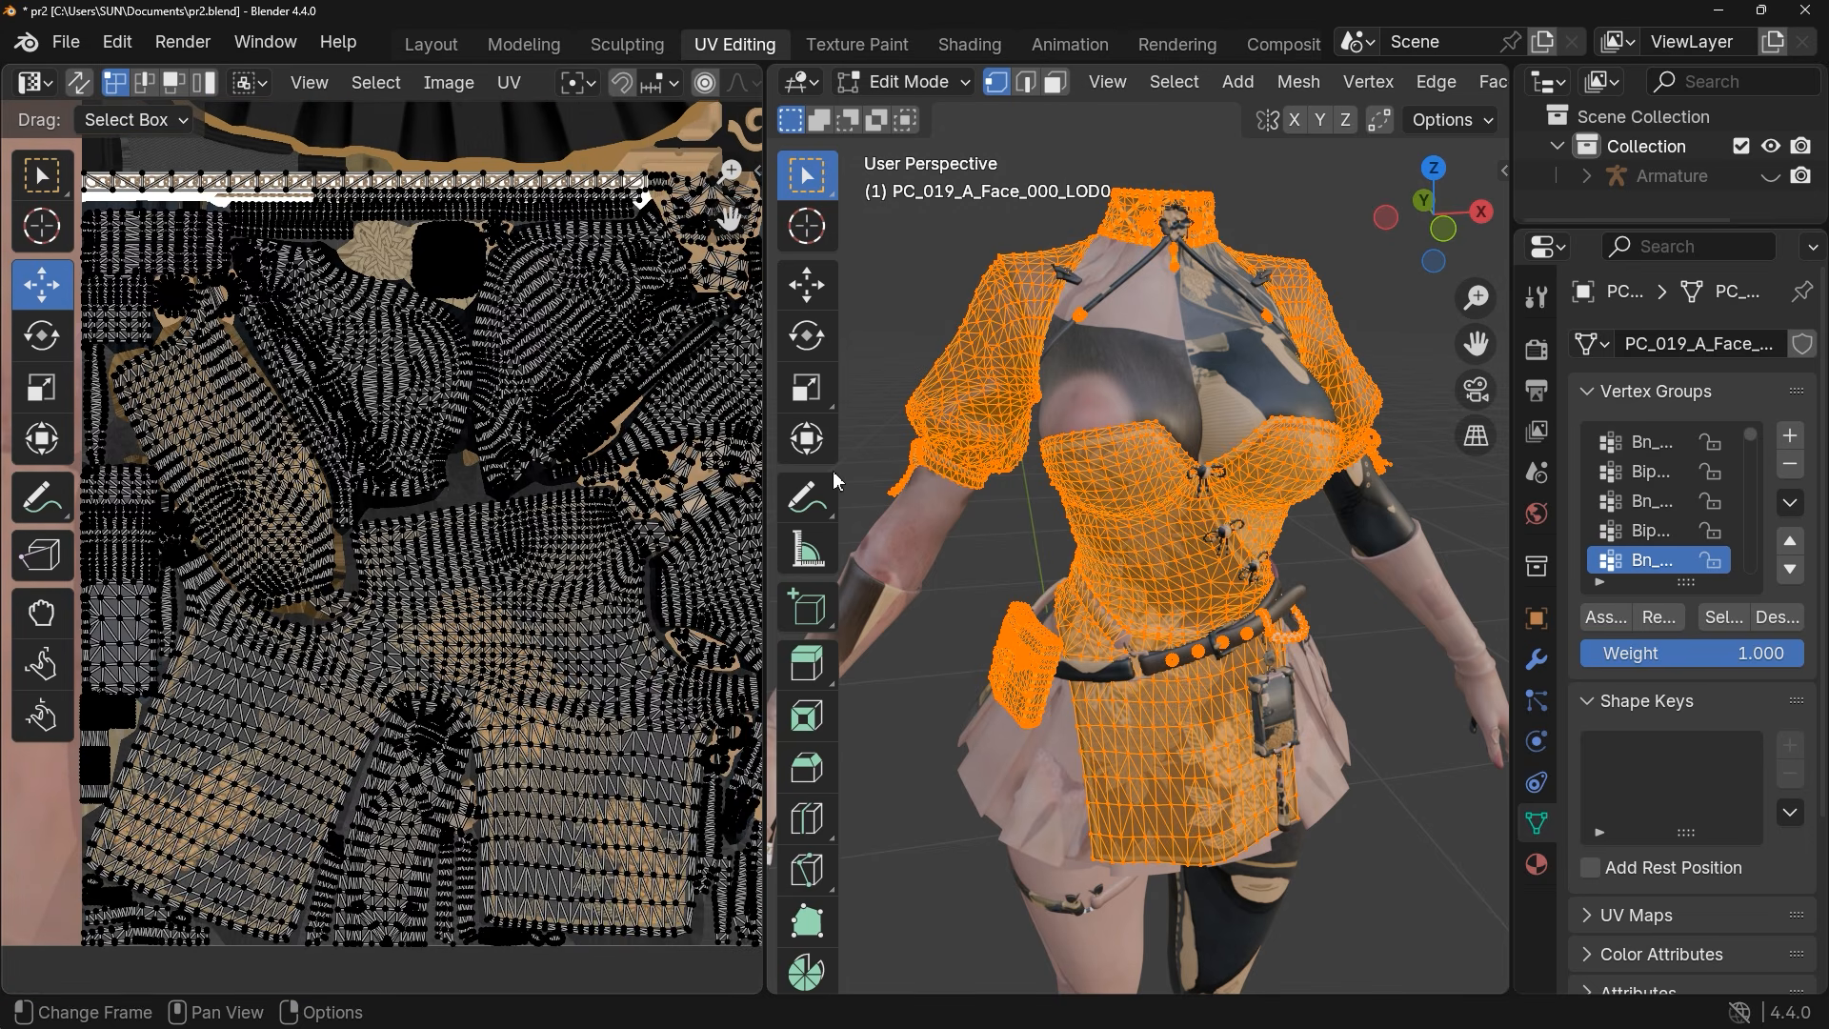
{"action": "scroll", "coordinate": [1057, 524], "scroll_direction": "up", "scroll_amount": 3}
{"action": "scroll", "coordinate": [1007, 538], "scroll_direction": "up", "scroll_amount": 2}
{"action": "key", "text": "alt+a"}
{"action": "scroll", "coordinate": [995, 529], "scroll_direction": "down", "scroll_amount": 4}
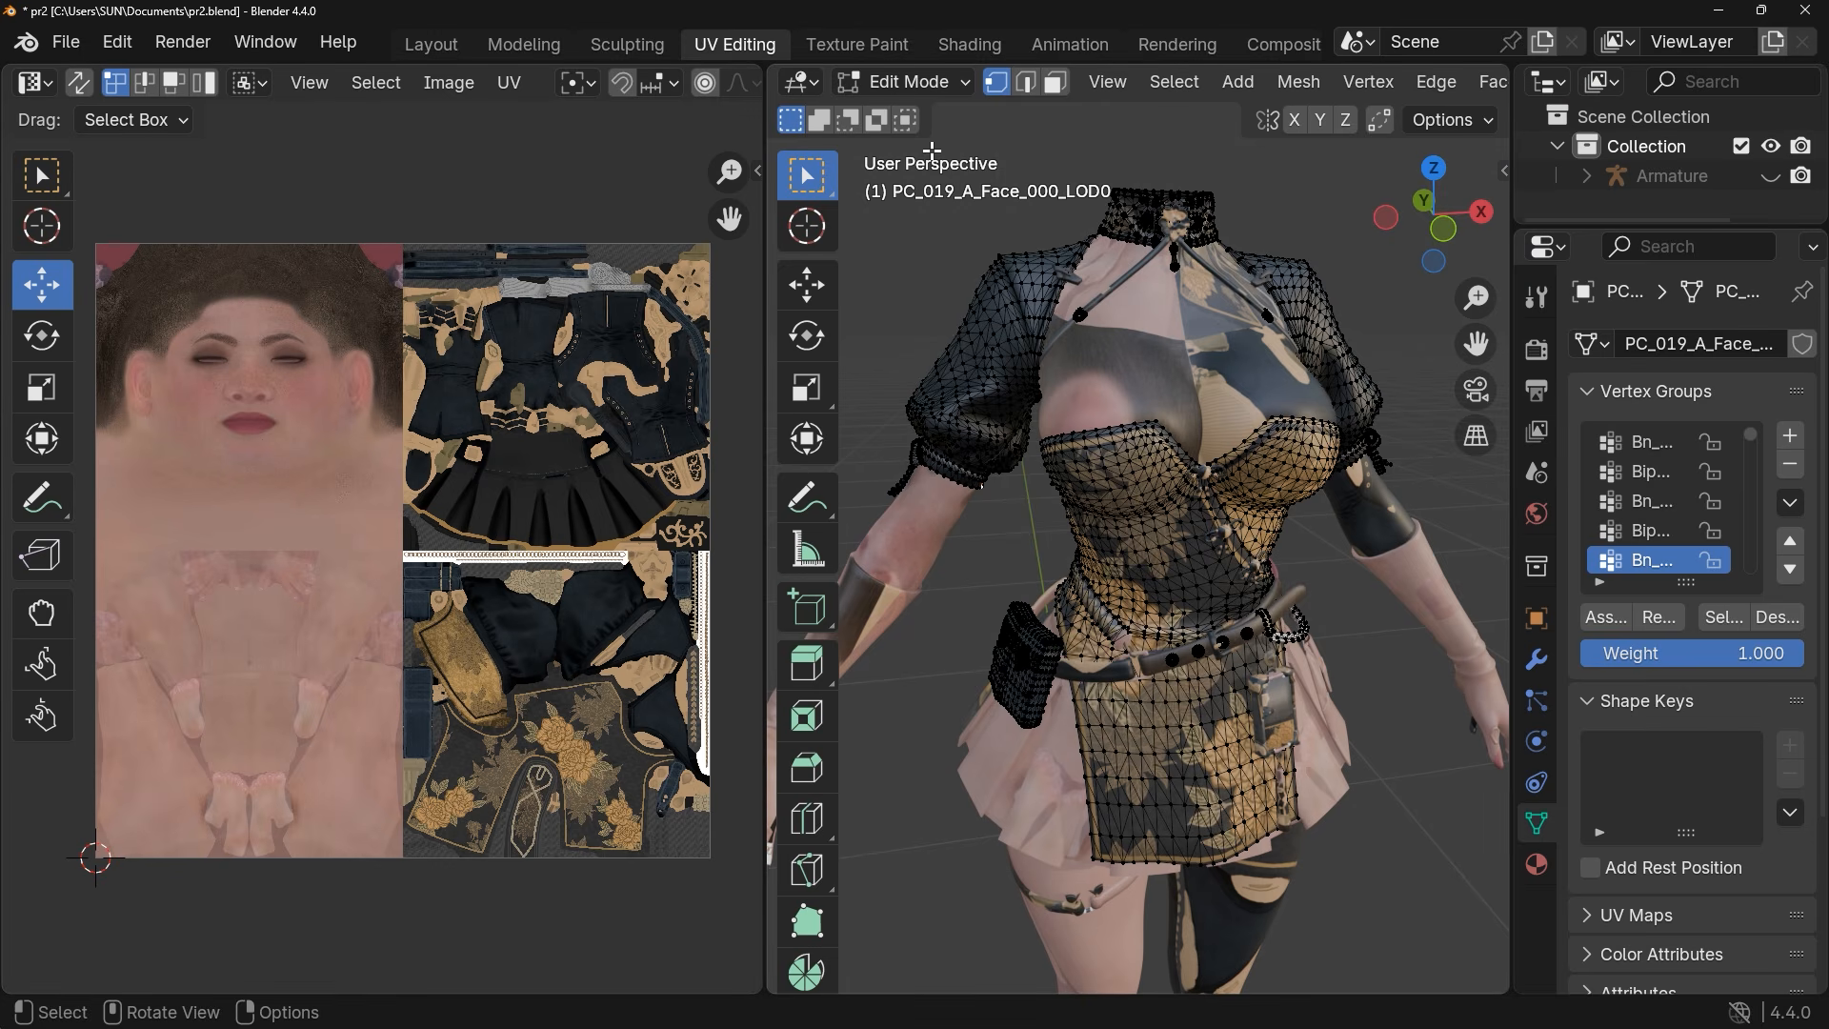
Leave Edit Mode on the dress, open the skirt-and-gloves mesh in Edit Mode, and select all of its geometry and UVs
{"action": "left_click", "coordinate": [930, 82]}
{"action": "left_click", "coordinate": [940, 114]}
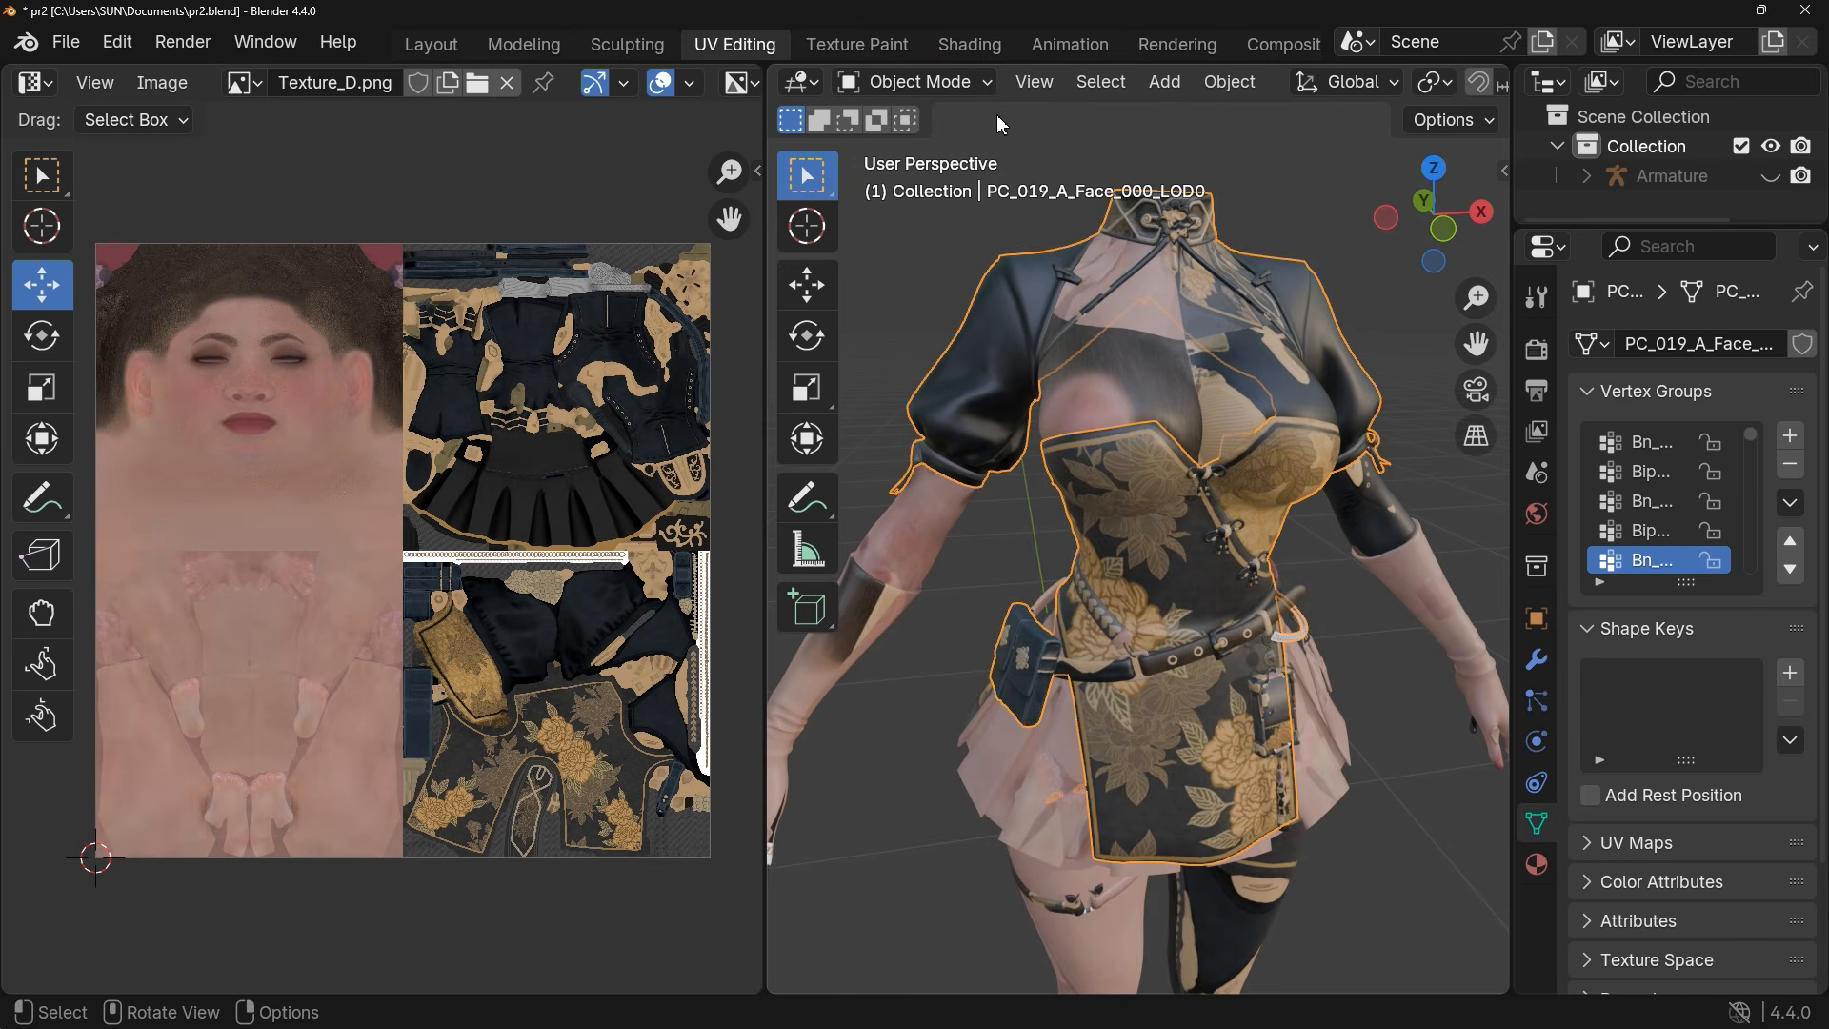
{"action": "left_click", "coordinate": [1031, 773]}
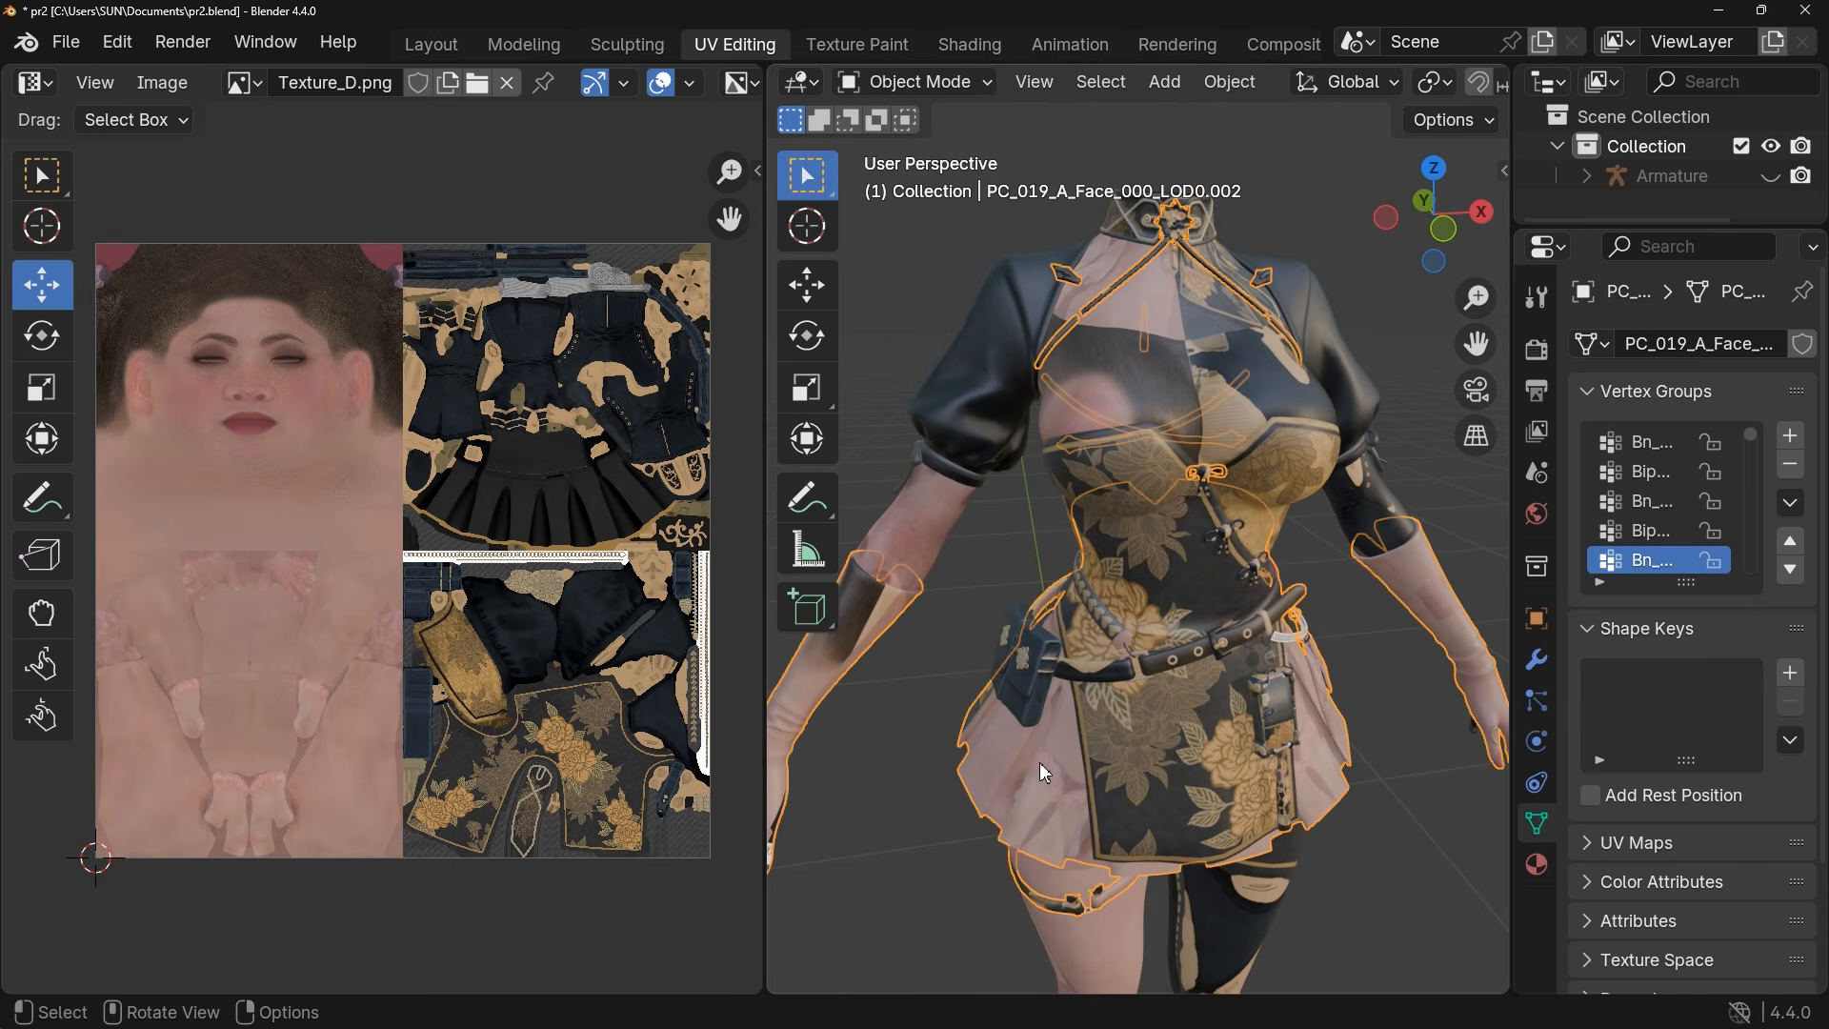
{"action": "left_click", "coordinate": [943, 82]}
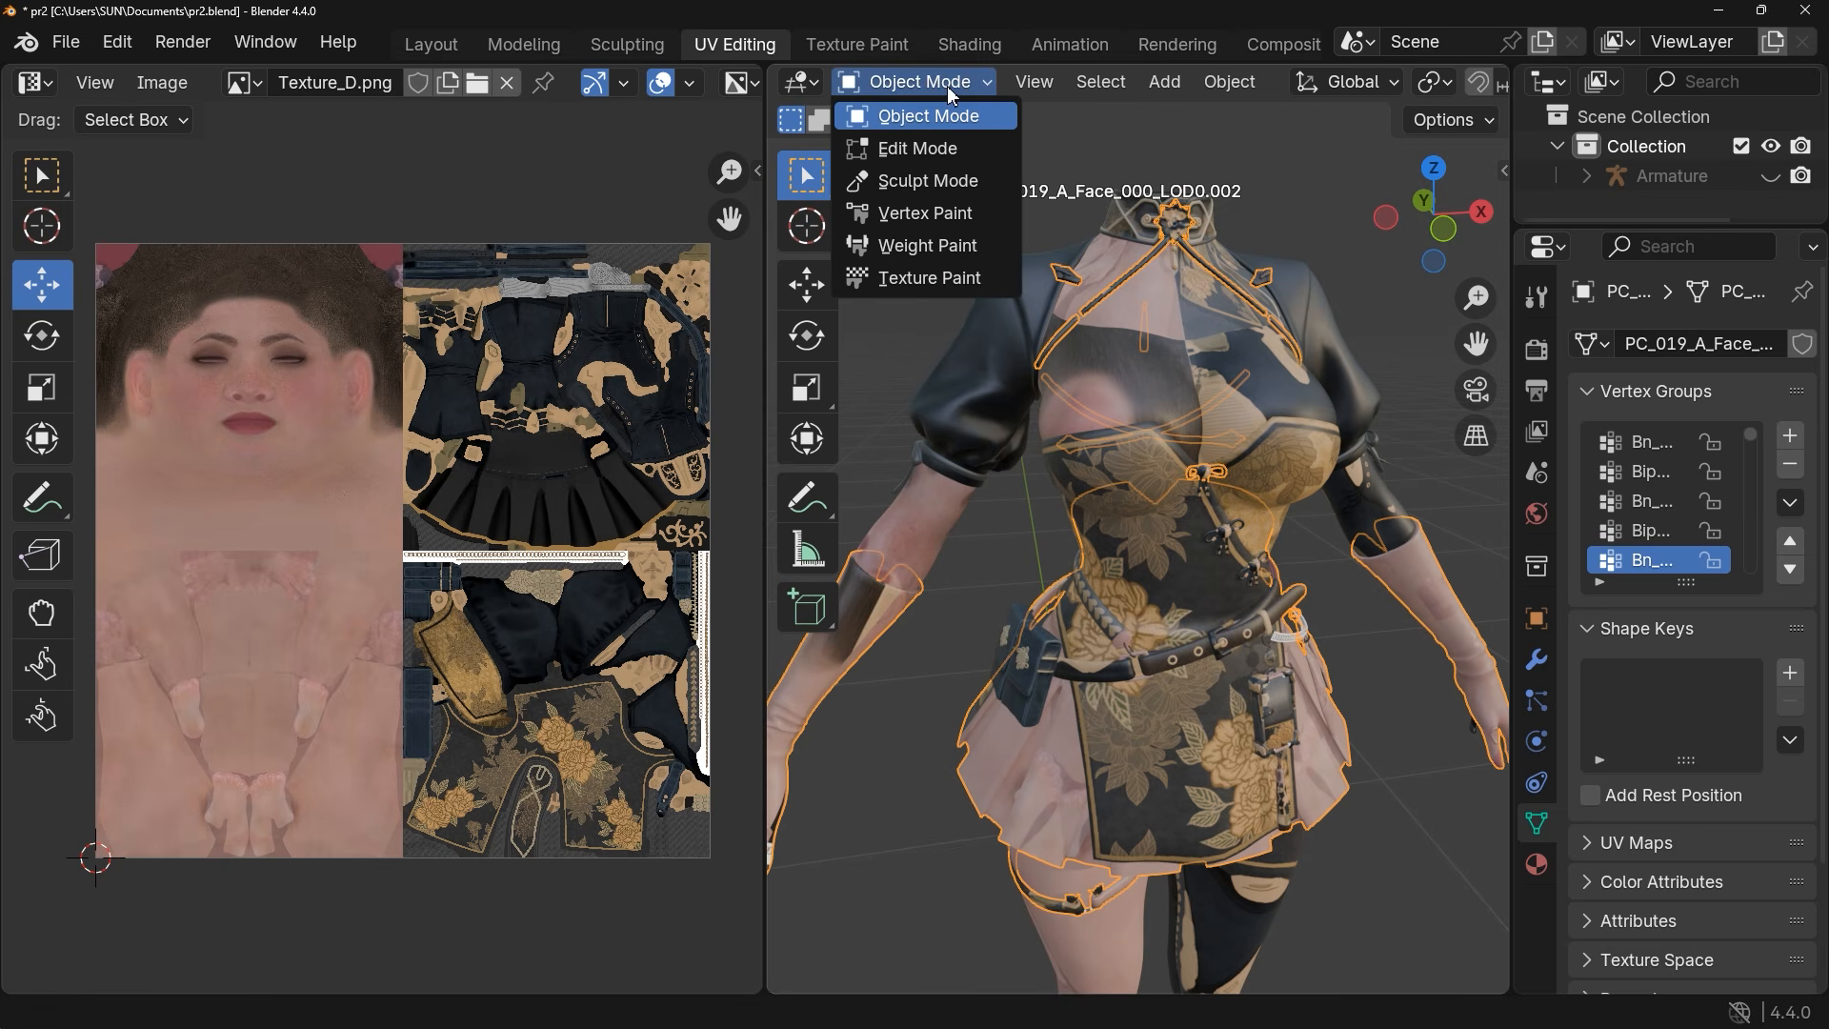
{"action": "left_click", "coordinate": [952, 148]}
{"action": "key", "text": "a"}
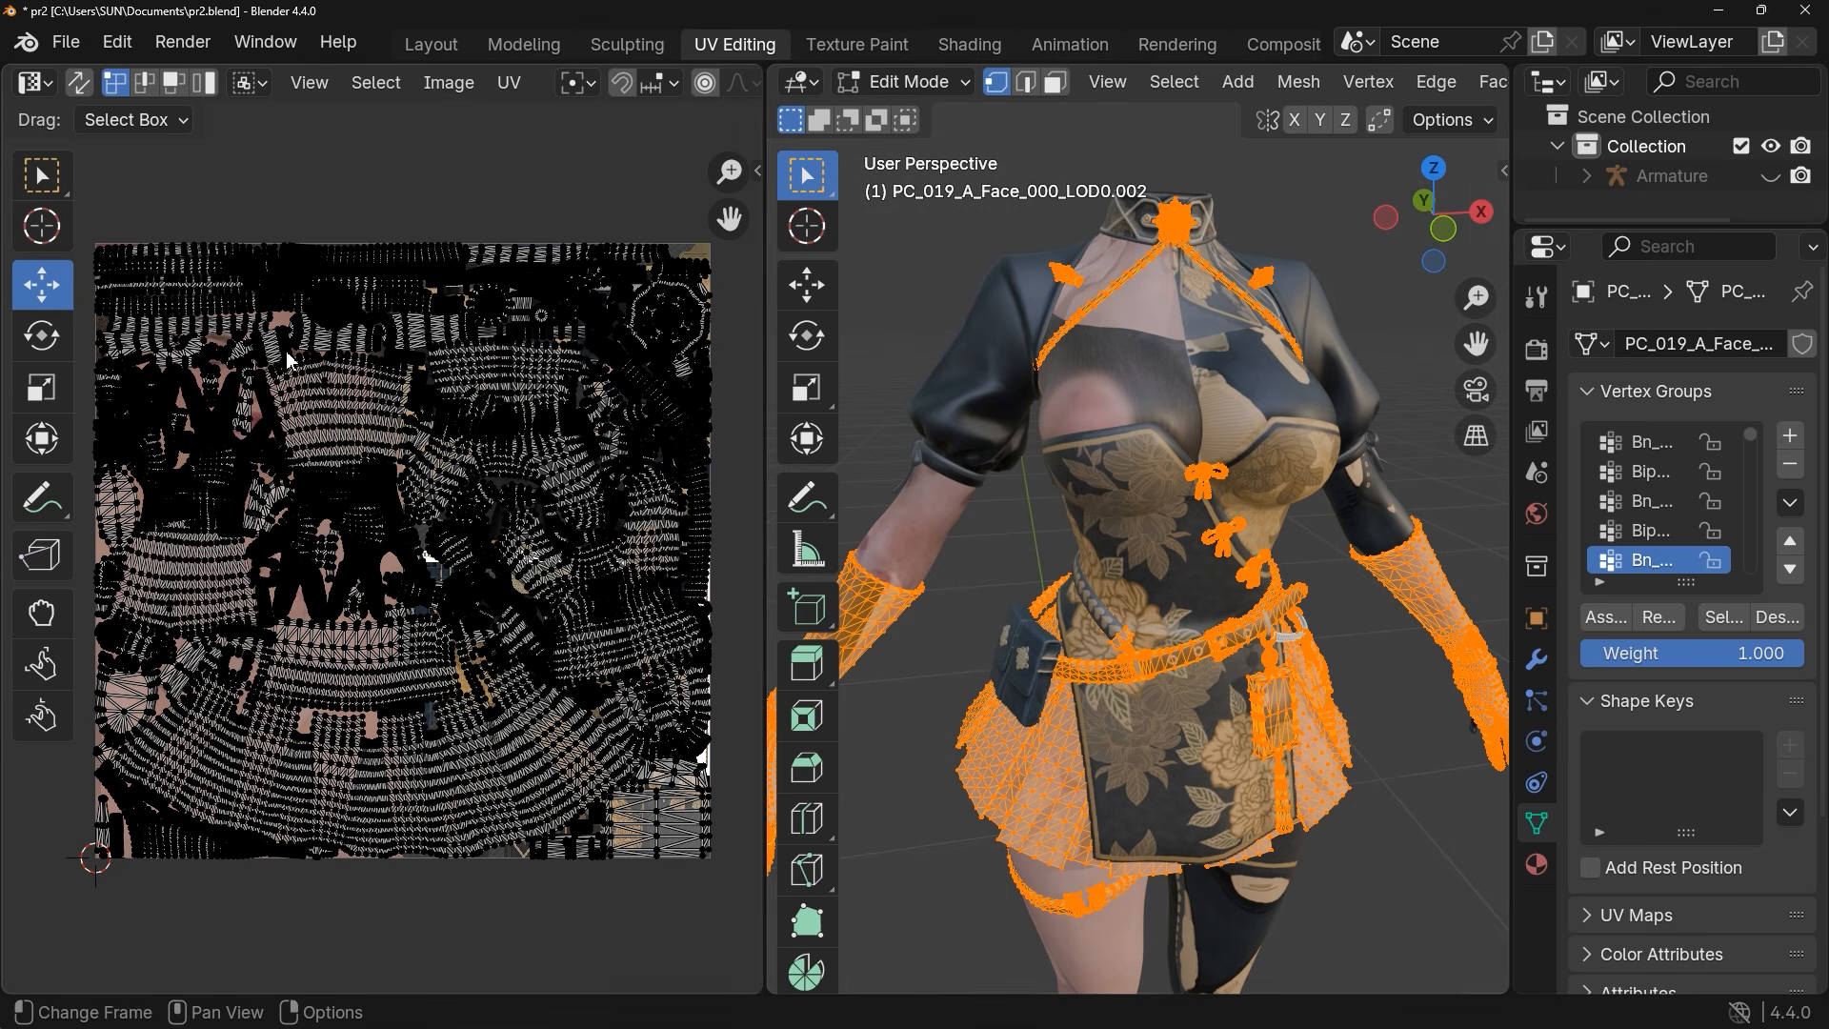
{"action": "key", "text": "a"}
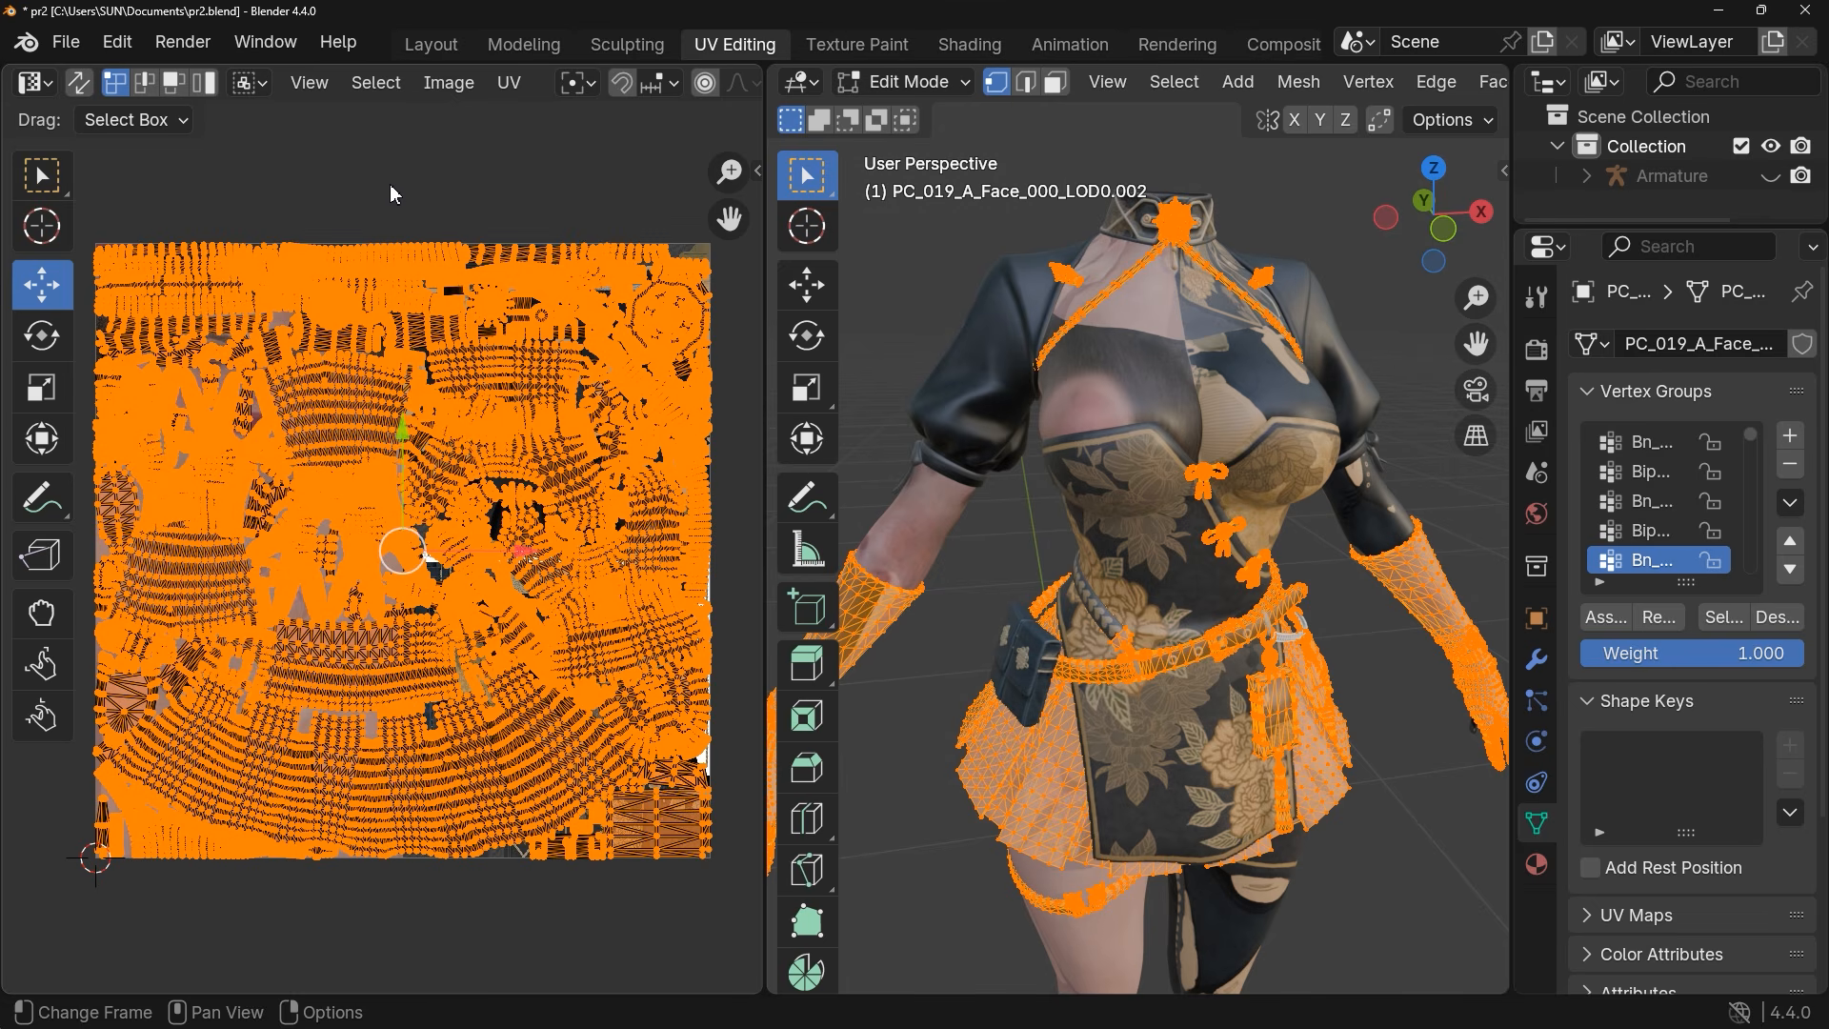
Scale the skirt-and-gloves mesh's UVs to exactly 0.5 in X, Y and Z
{"action": "left_click", "coordinate": [40, 390]}
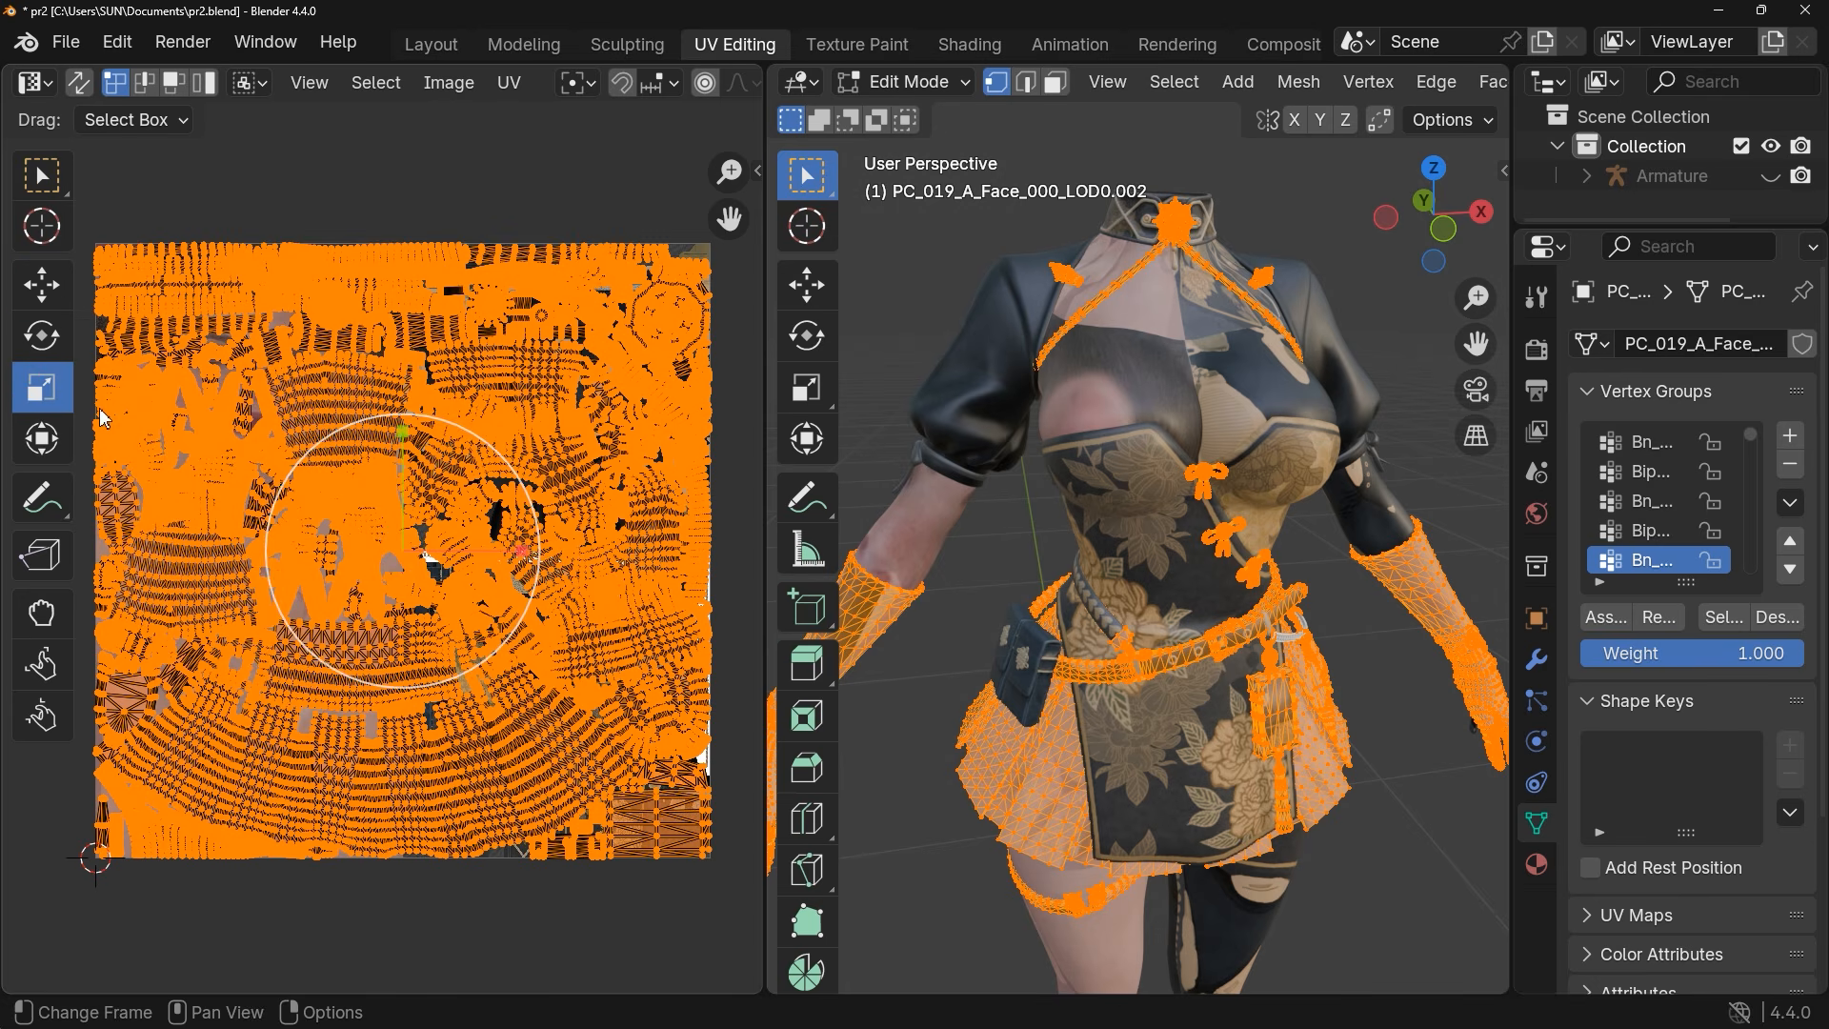
{"action": "left_click_drag", "start_coordinate": [428, 562], "coordinate": [470, 519]}
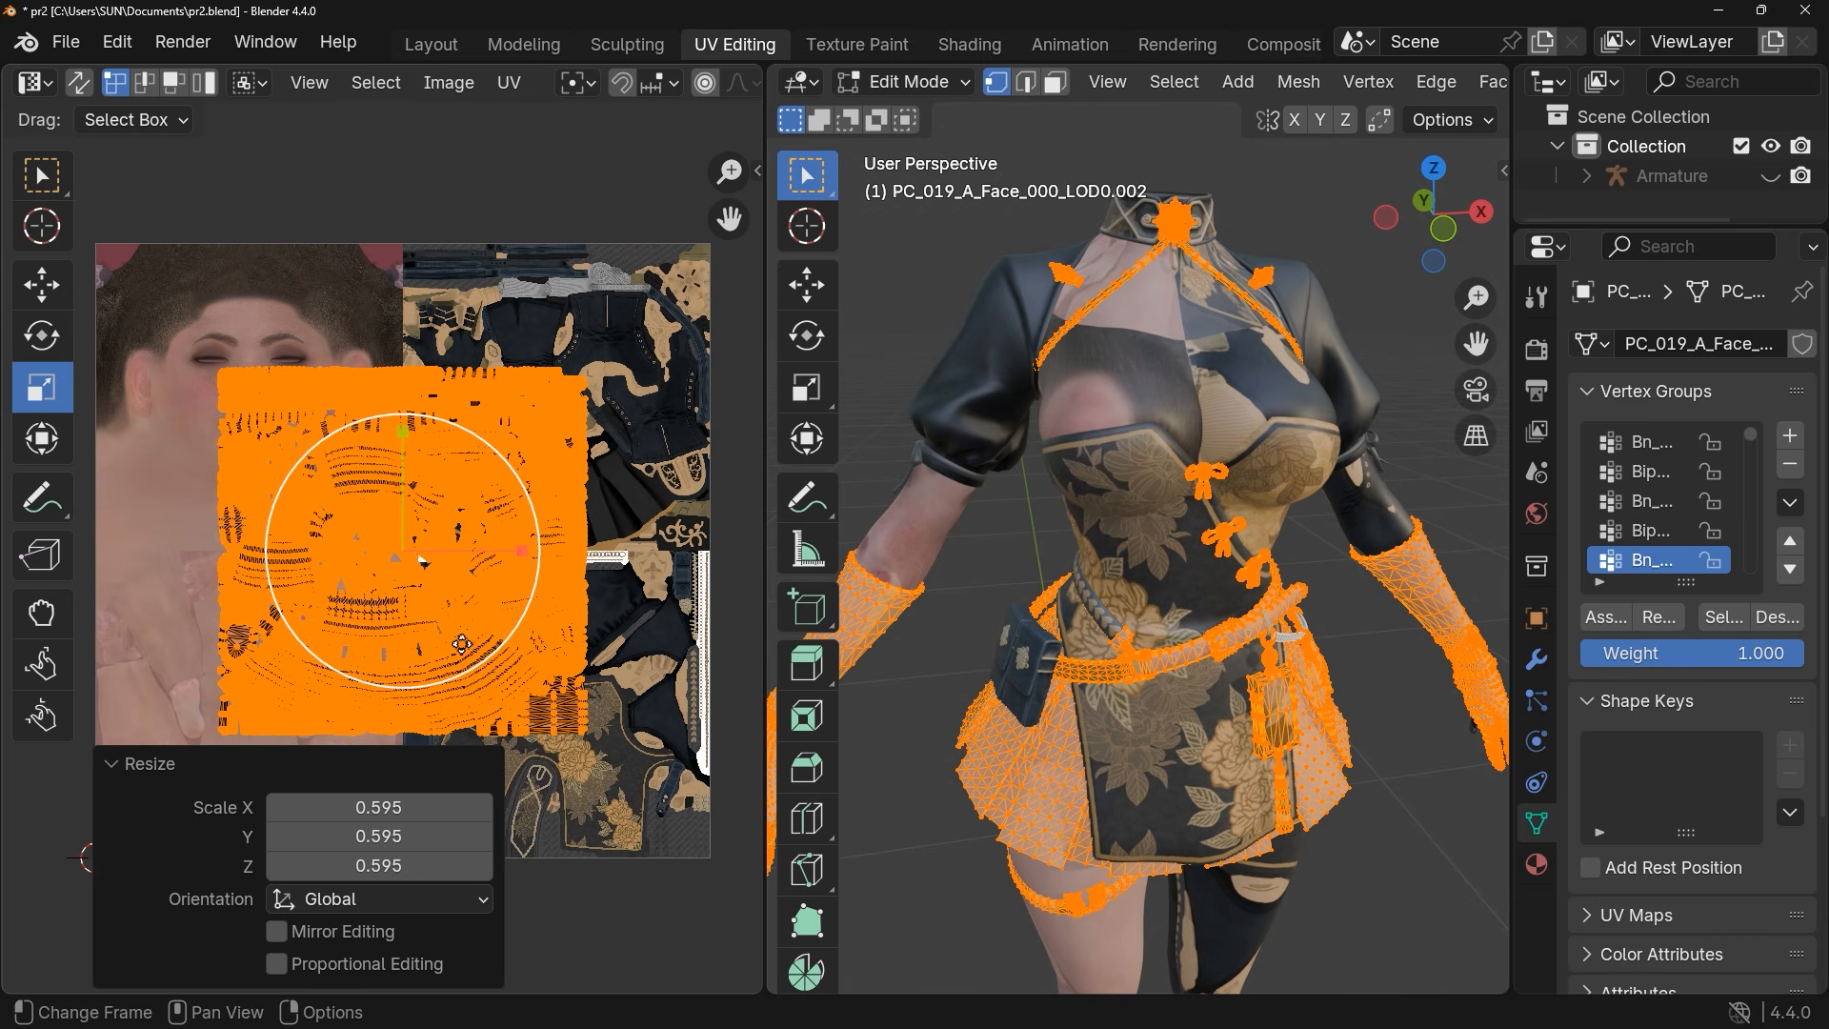
{"action": "left_click", "coordinate": [364, 808]}
{"action": "type", "text": "0"}
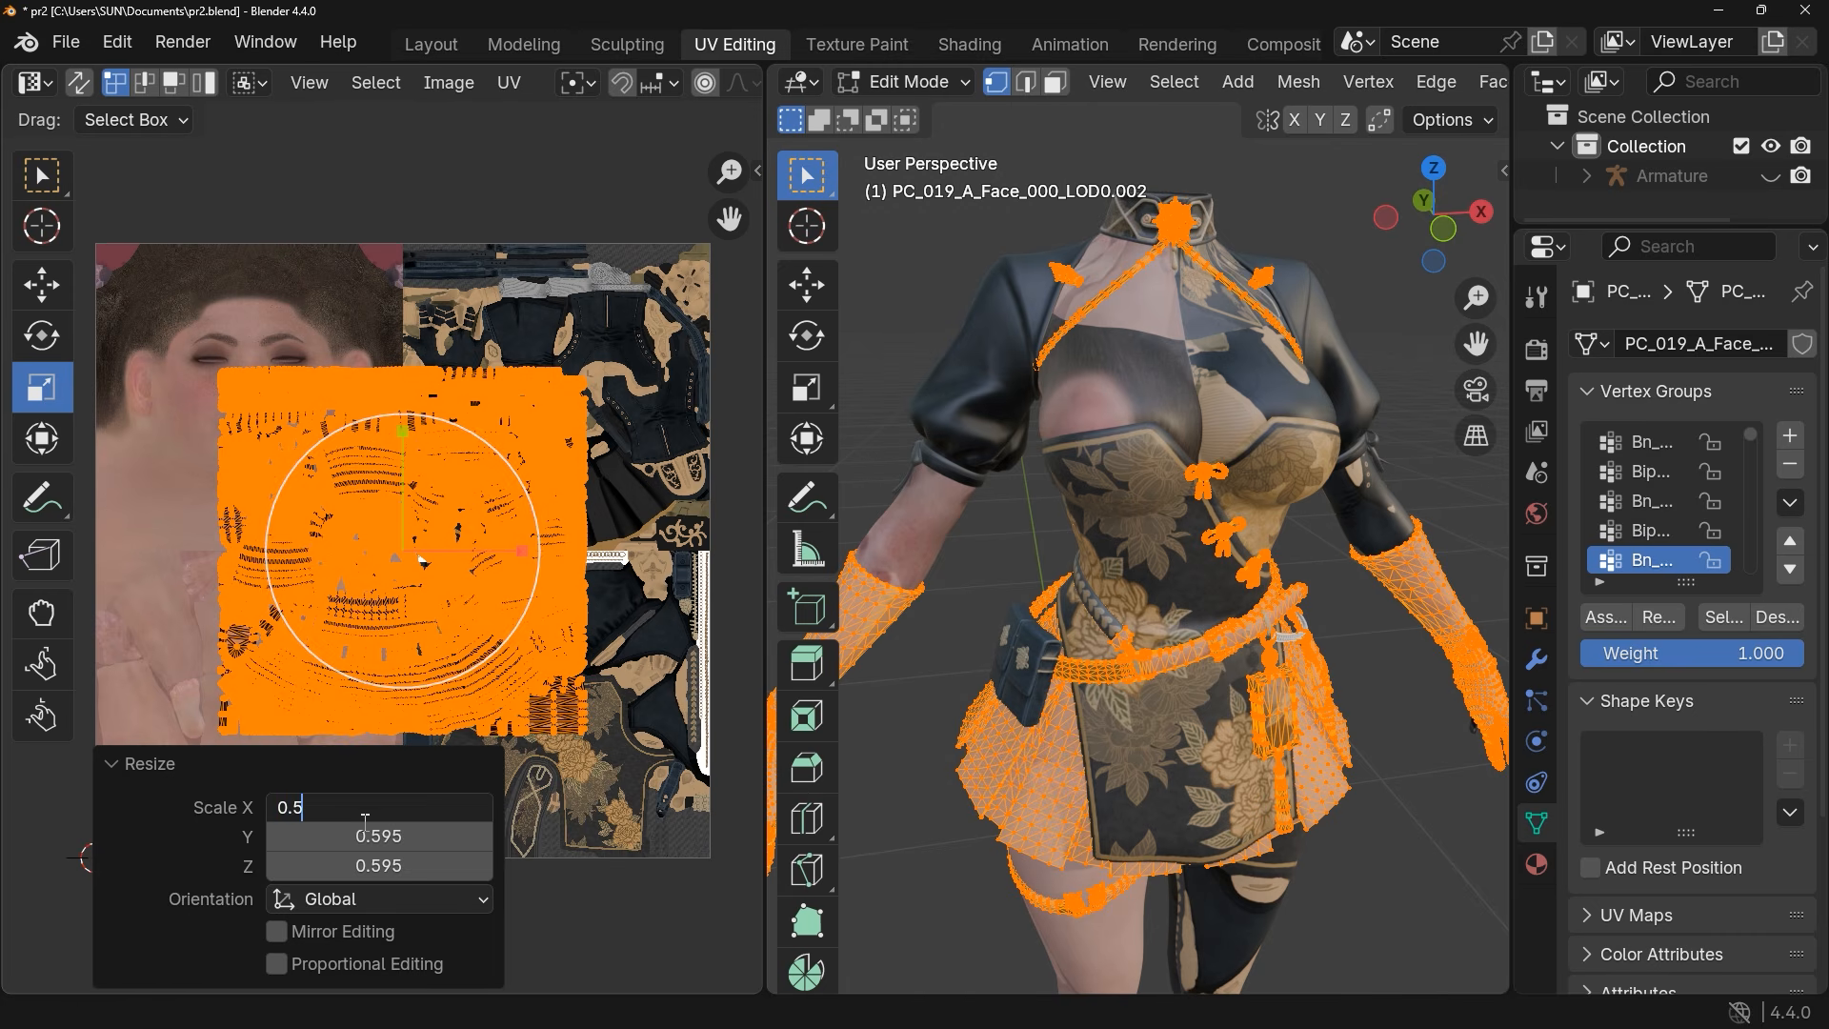
{"action": "type", "text": ".5"}
{"action": "key", "text": "Return"}
{"action": "left_click", "coordinate": [369, 835]}
{"action": "type", "text": "0"}
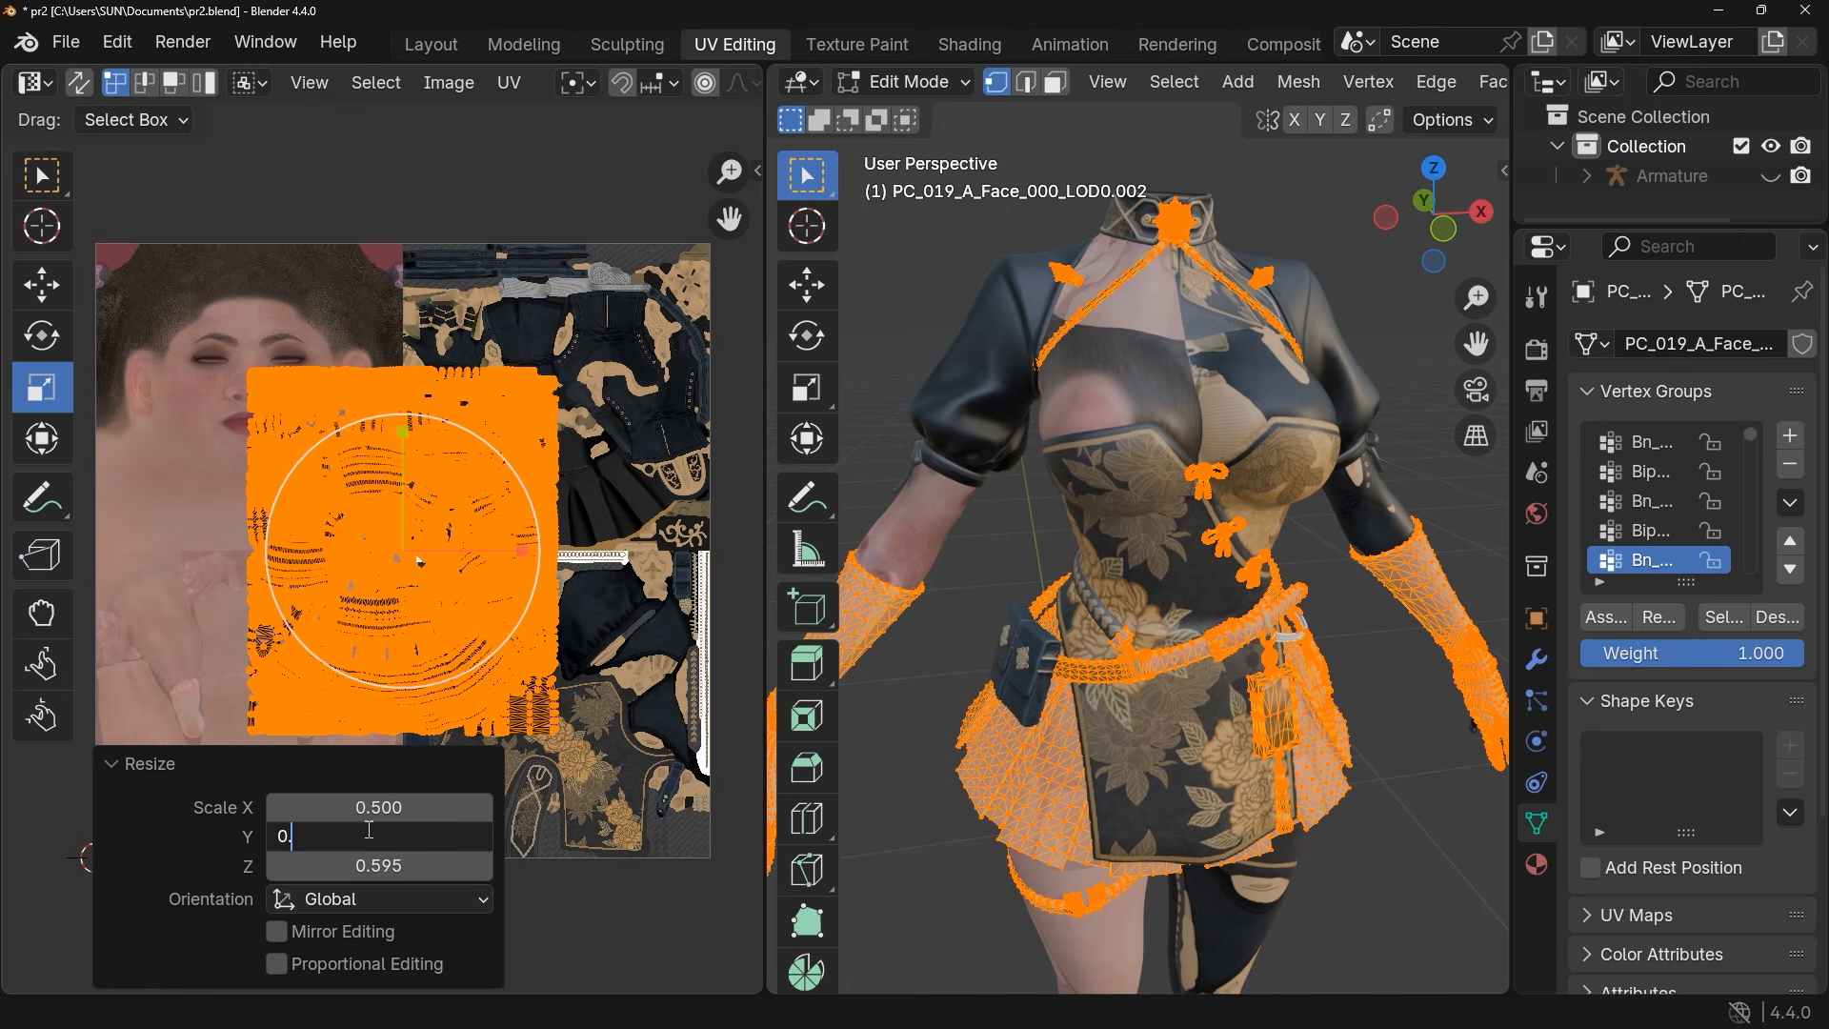
{"action": "type", "text": ".5"}
{"action": "key", "text": "Return"}
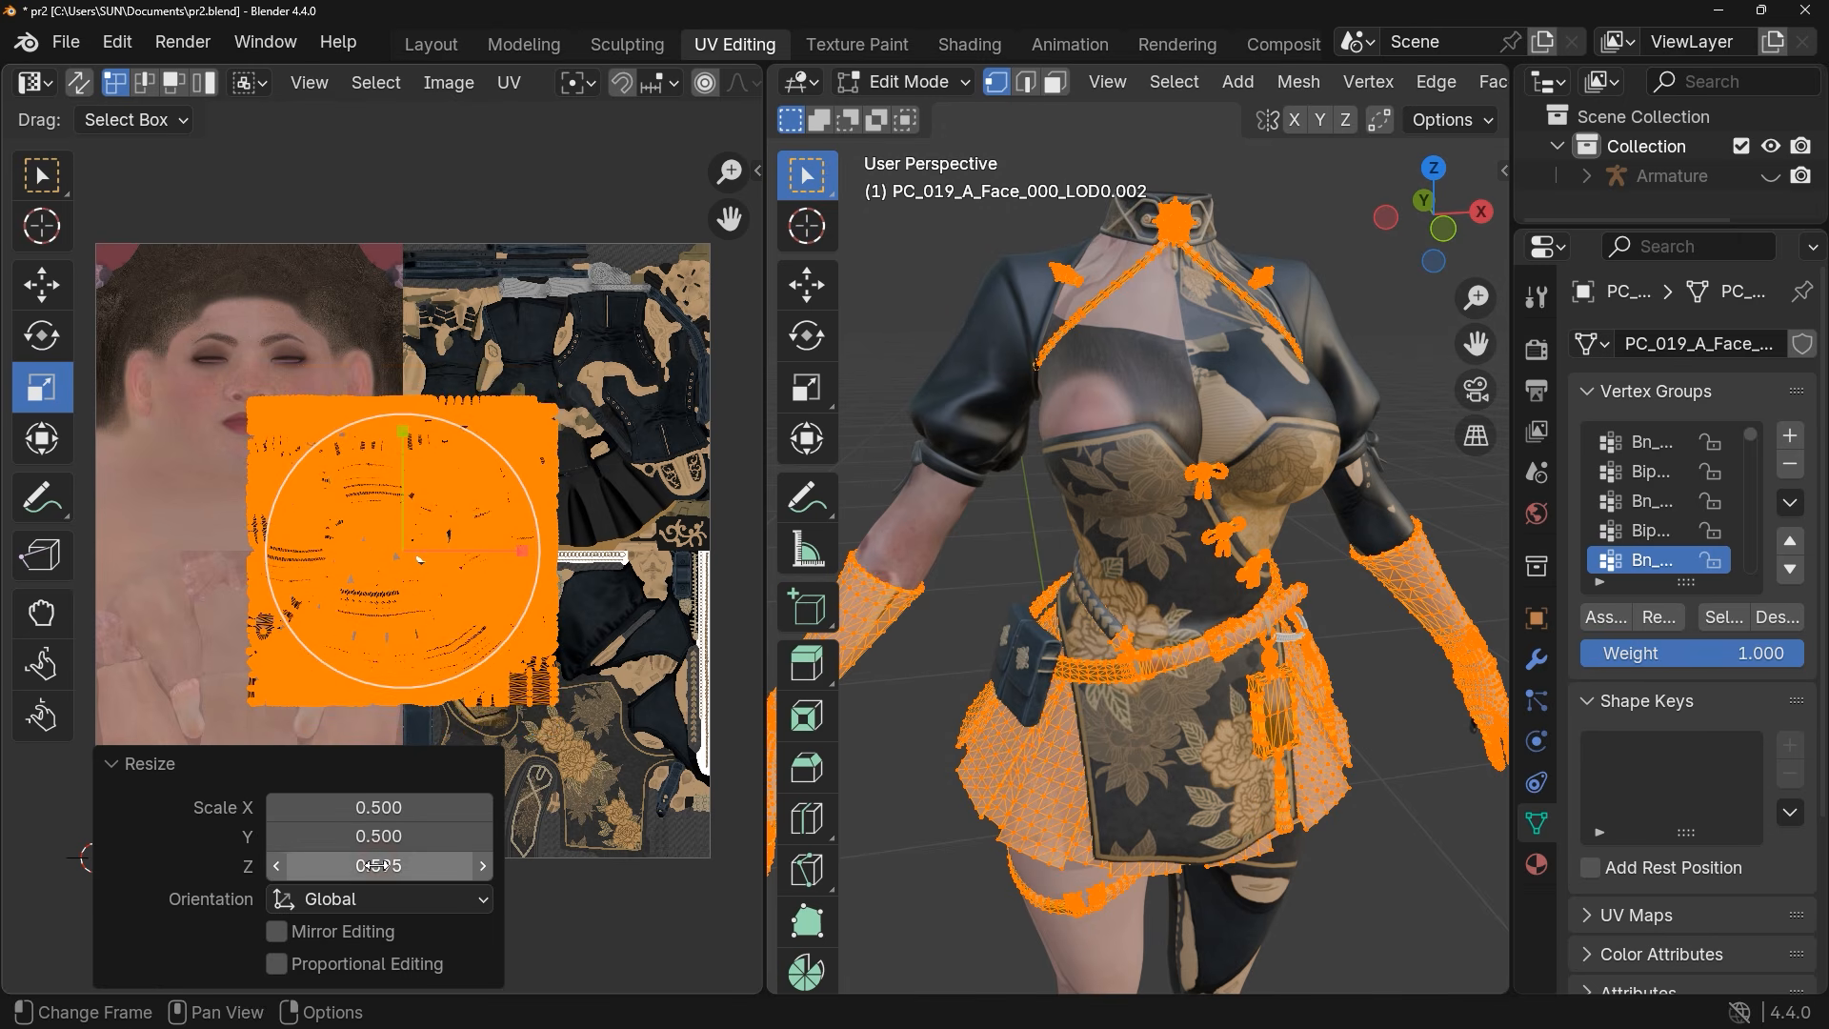
{"action": "left_click", "coordinate": [377, 866]}
{"action": "type", "text": "0"}
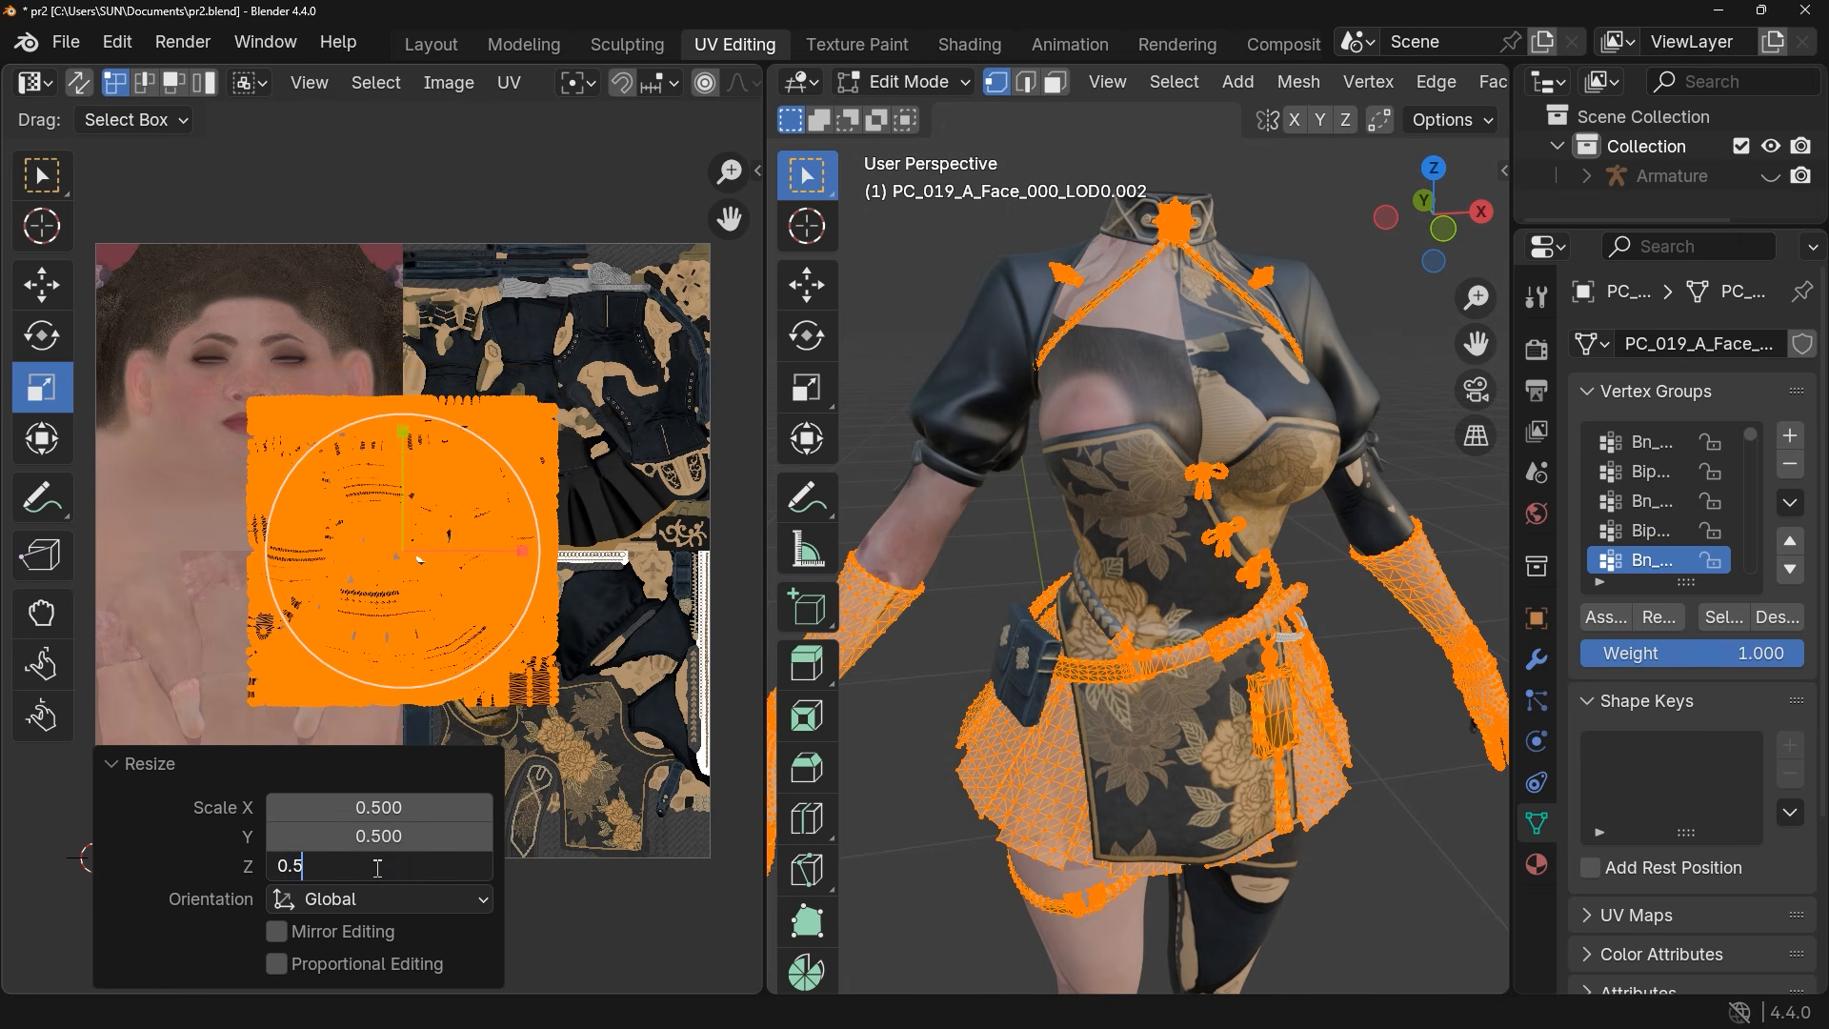
{"action": "type", "text": ".5"}
{"action": "key", "text": "Return"}
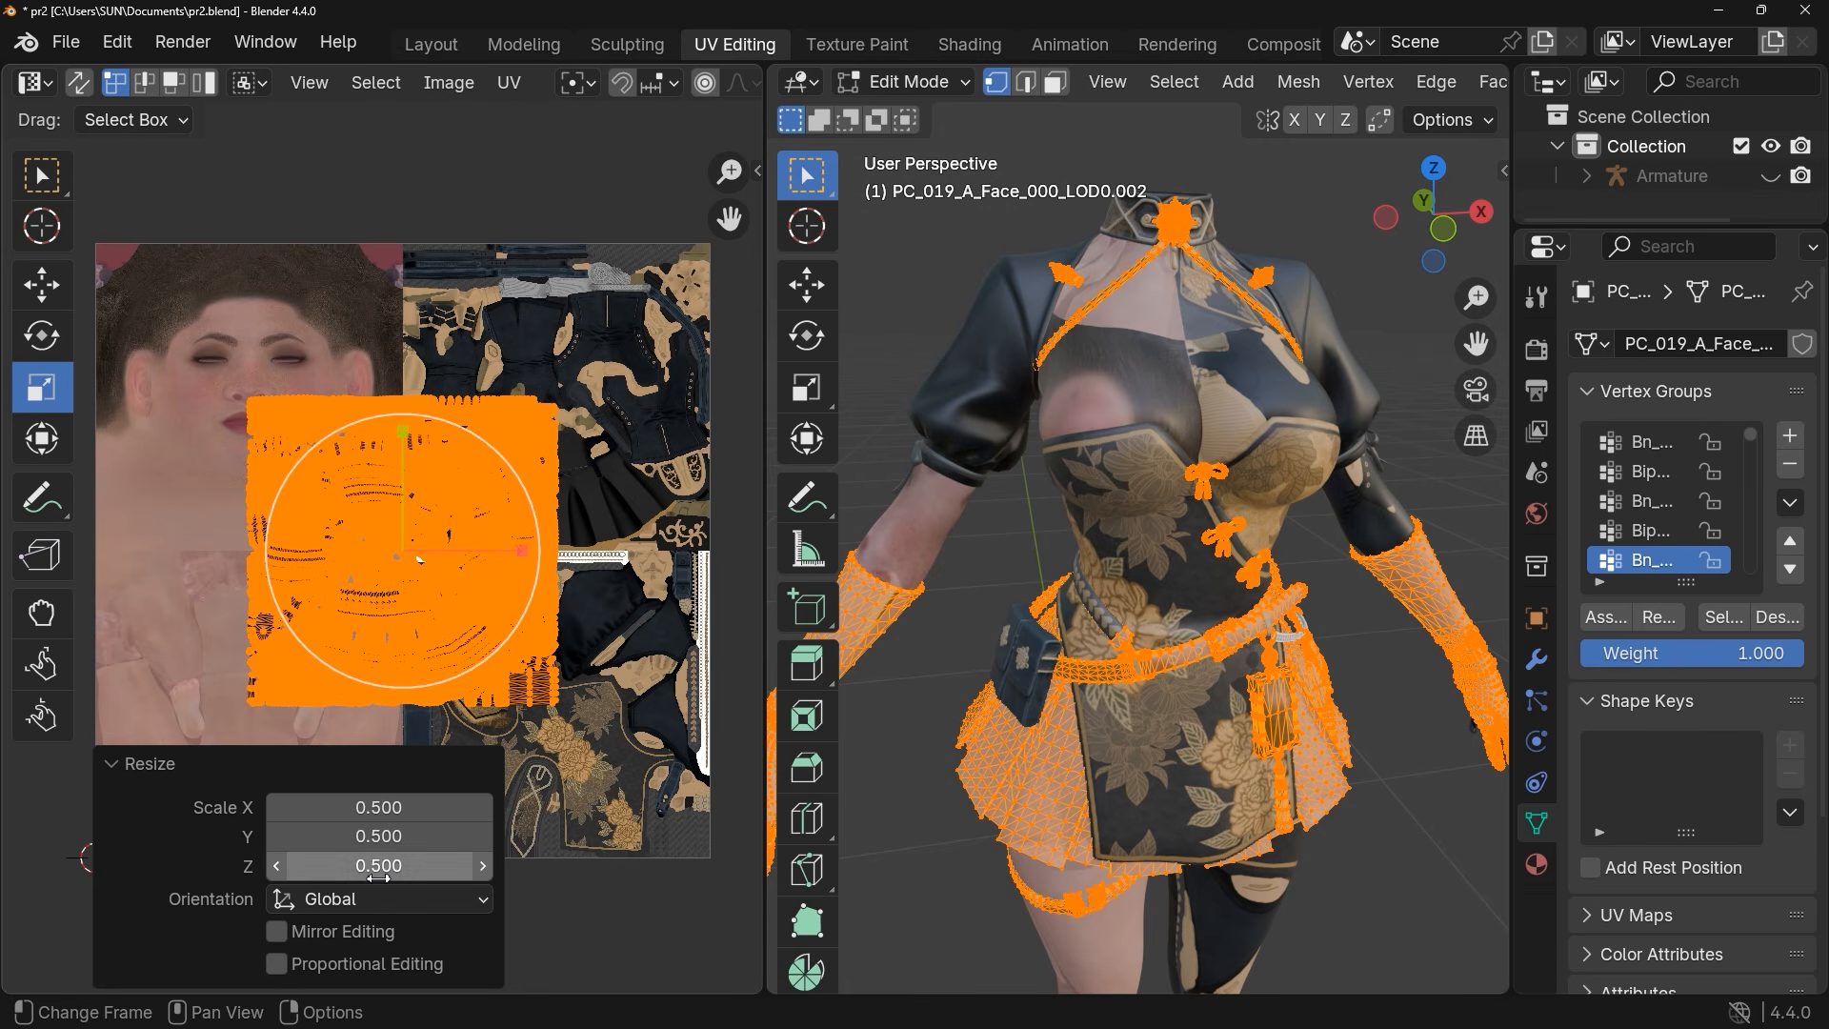
{"action": "left_click", "coordinate": [113, 763]}
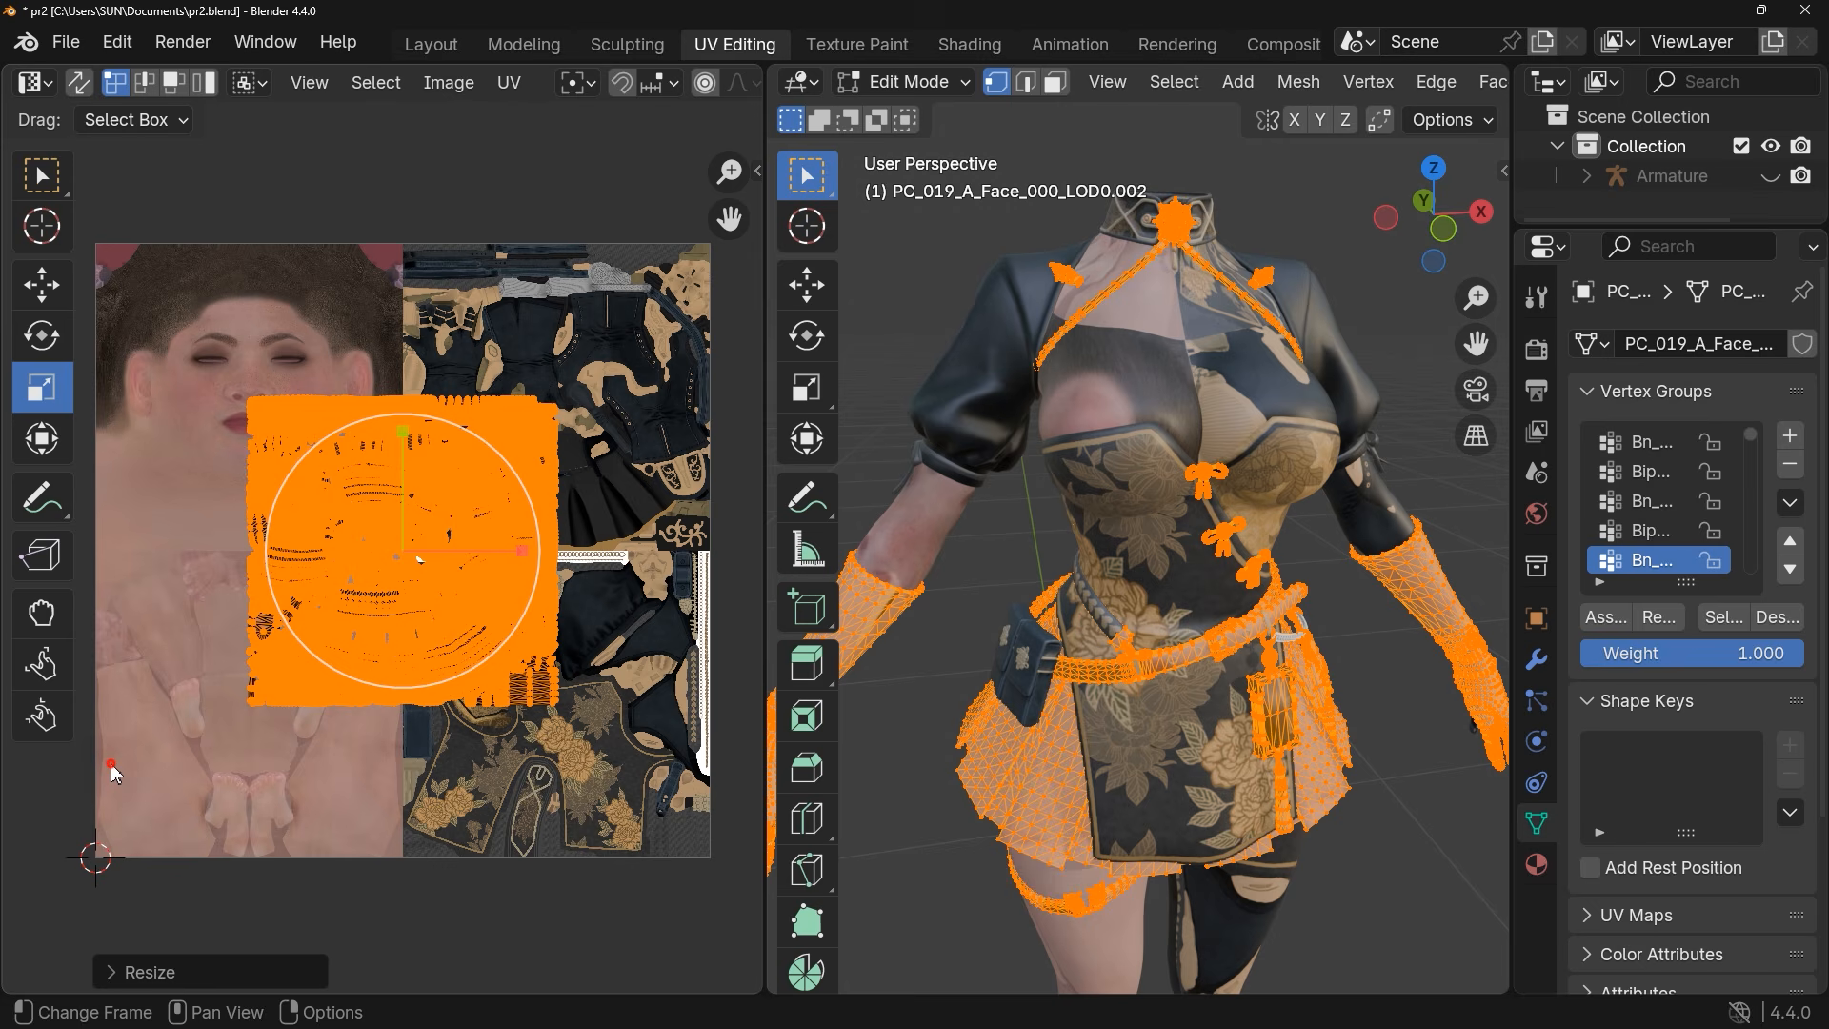
Move the skirt-and-gloves UVs 0.25 m in X and 0.25 m in Y onto the merged texture's upper-right quadrant
{"action": "left_click", "coordinate": [44, 286]}
{"action": "left_click_drag", "start_coordinate": [379, 561], "coordinate": [612, 562]}
{"action": "left_click", "coordinate": [122, 971]}
{"action": "left_click", "coordinate": [382, 807]}
{"action": "type", "text": "0"}
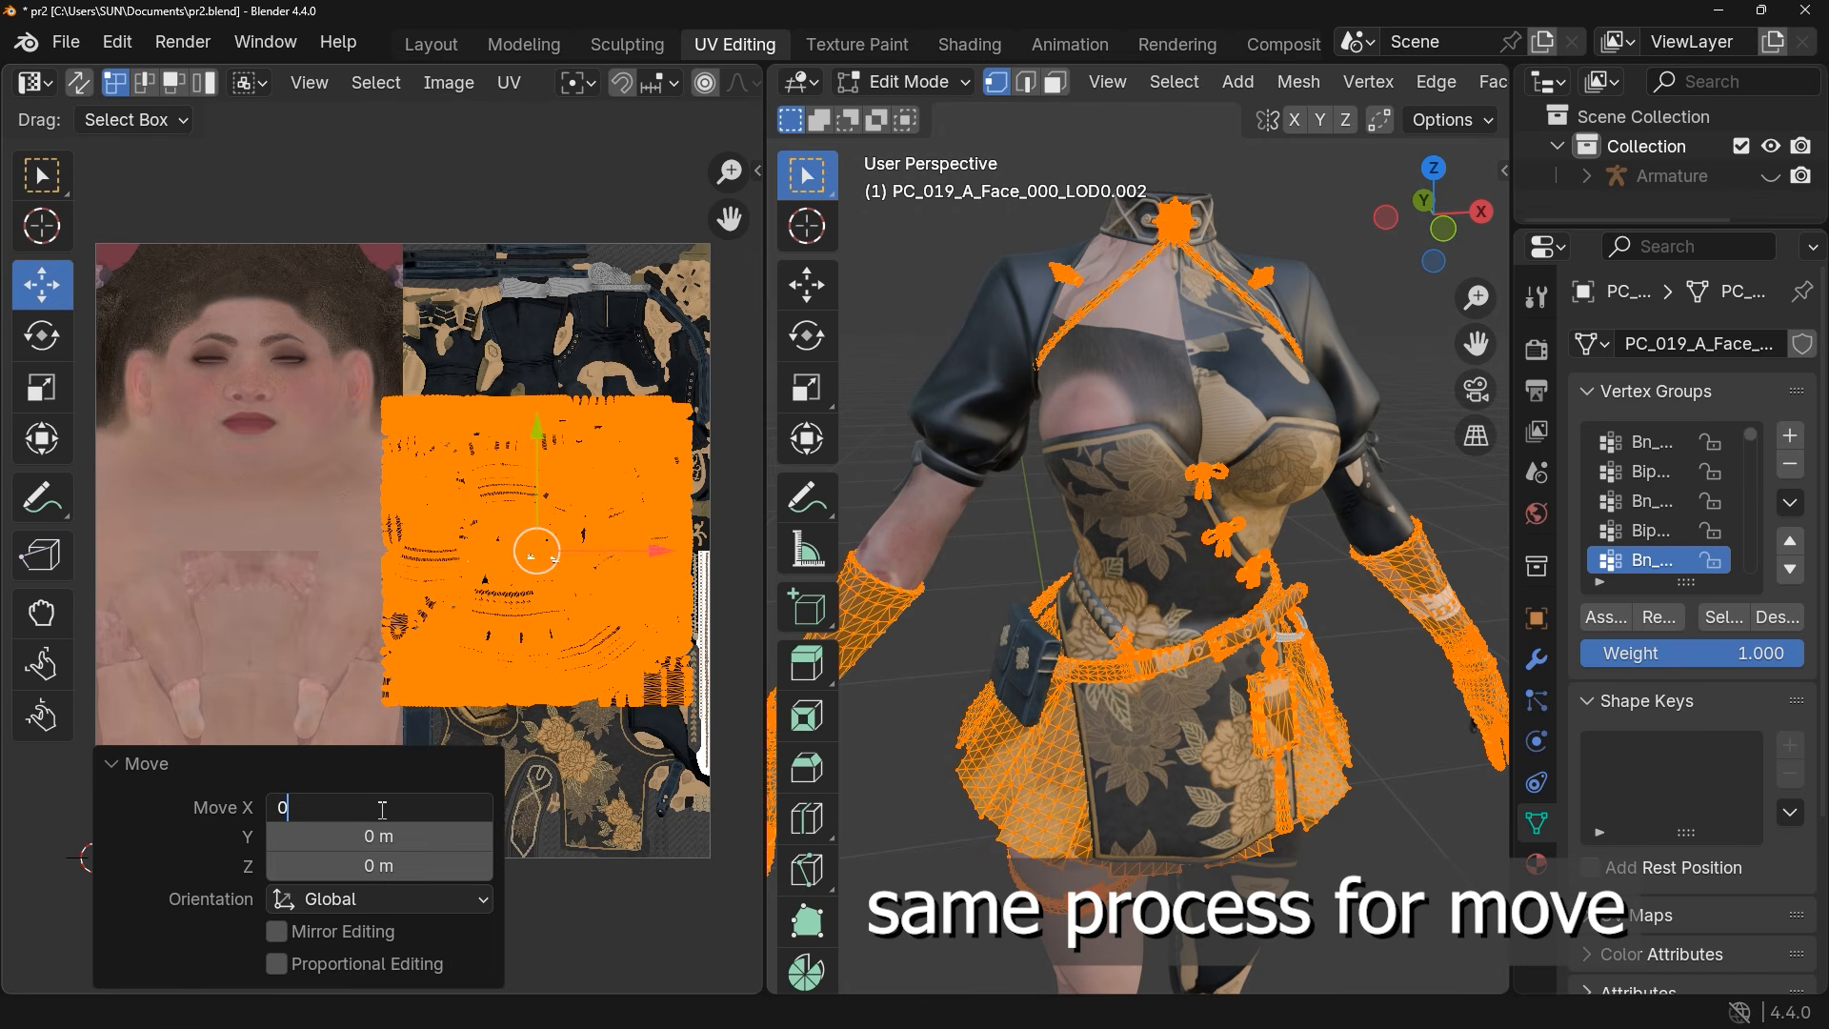
{"action": "type", "text": ".25"}
{"action": "key", "text": "Return"}
{"action": "left_click", "coordinate": [358, 841]}
{"action": "type", "text": "0"}
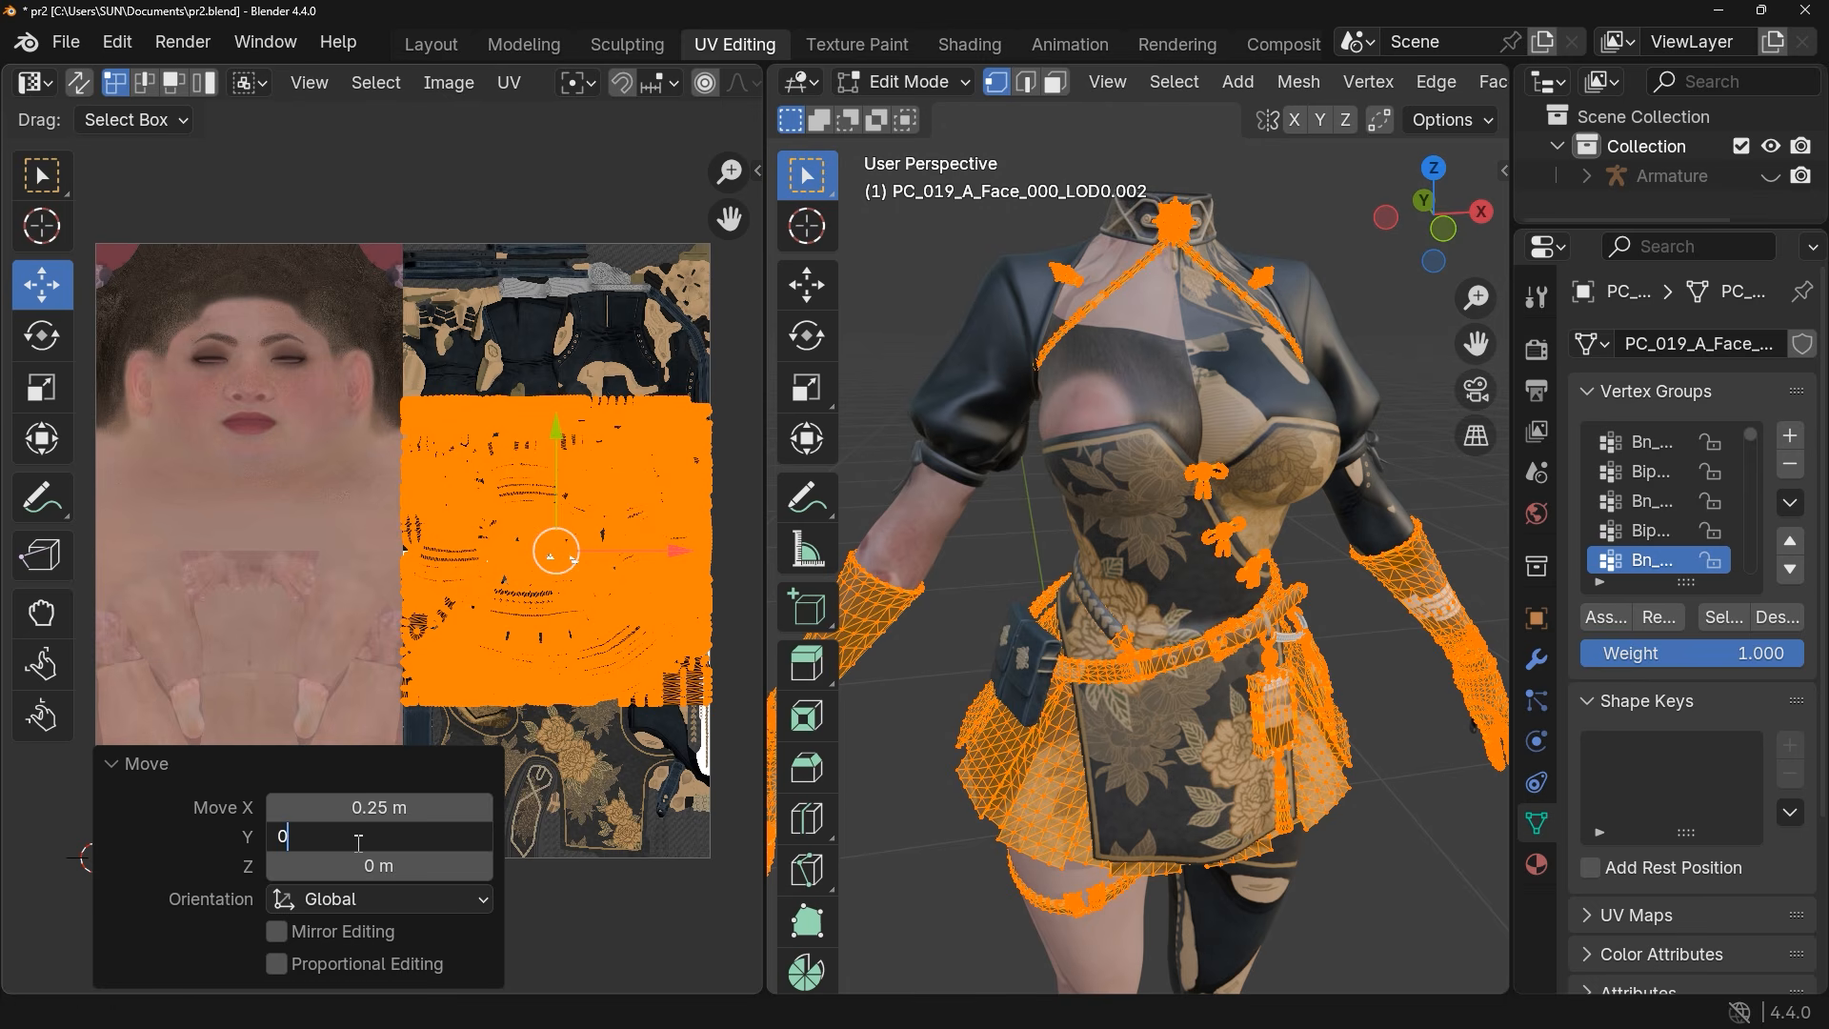
{"action": "type", "text": ".25"}
{"action": "left_click", "coordinate": [368, 775]}
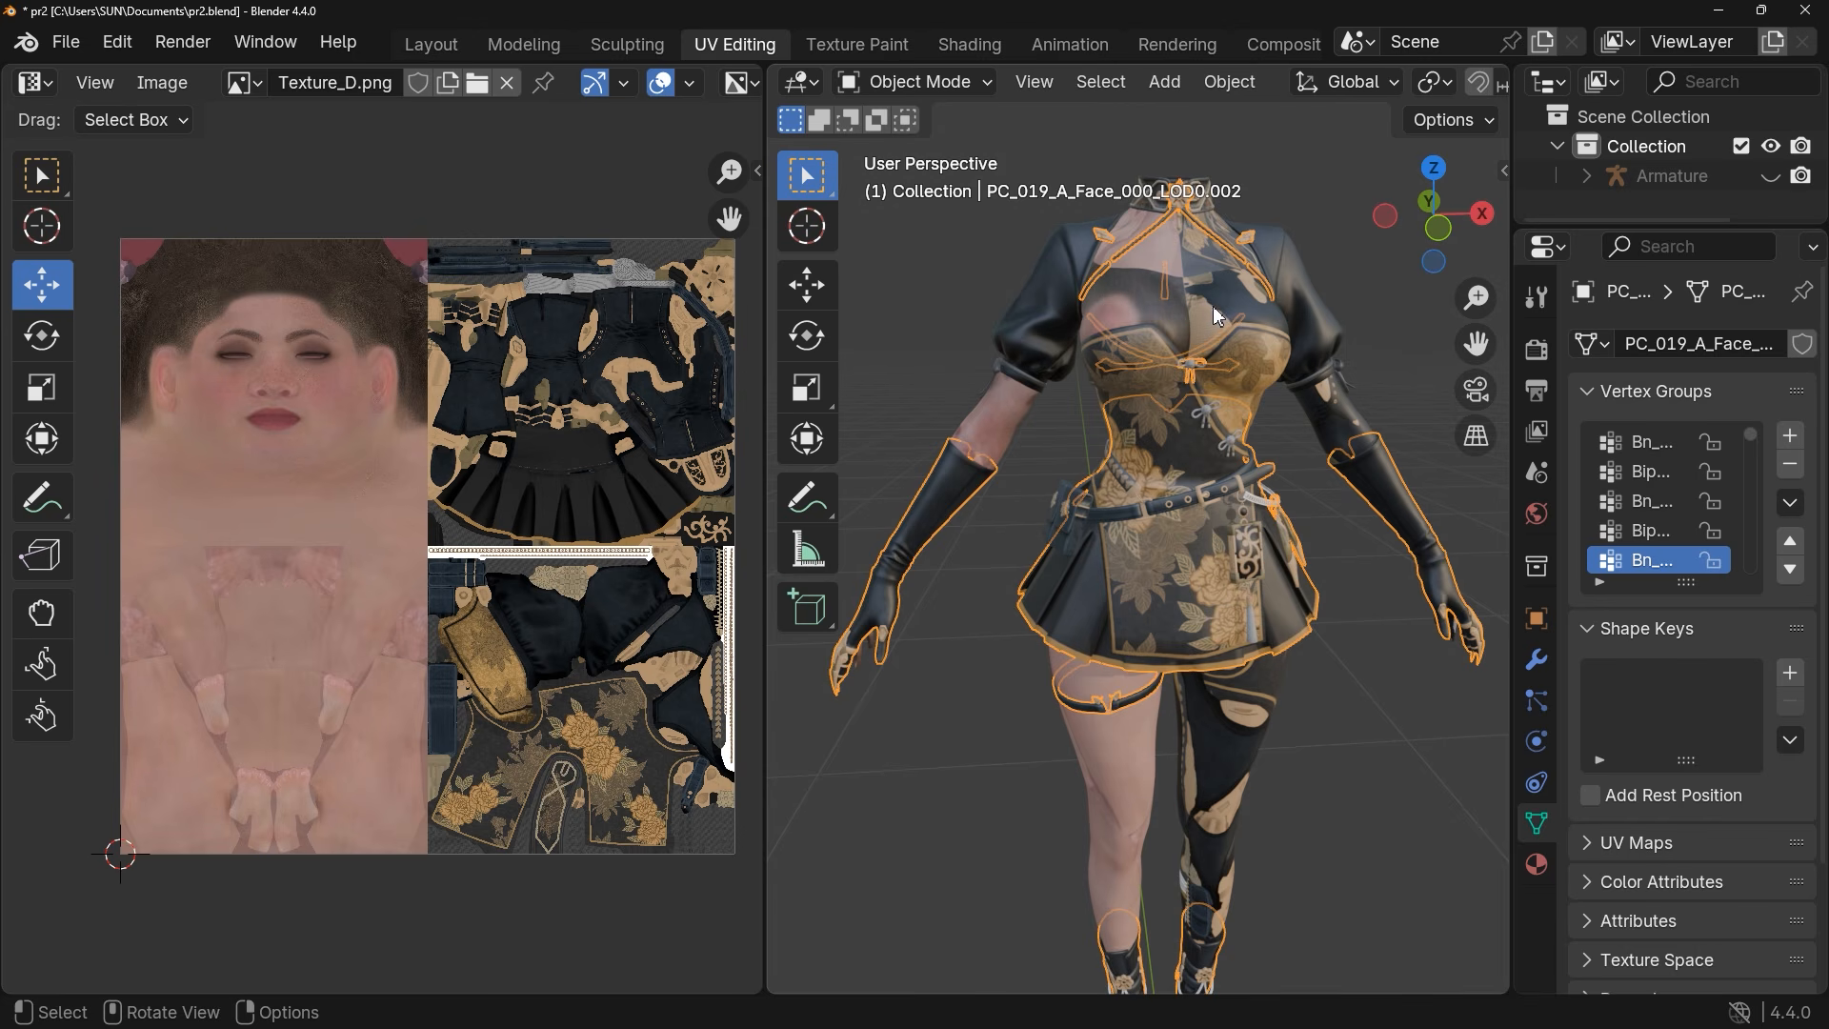
Open the body skin mesh in Edit Mode and select all of its geometry
{"action": "left_click", "coordinate": [945, 82]}
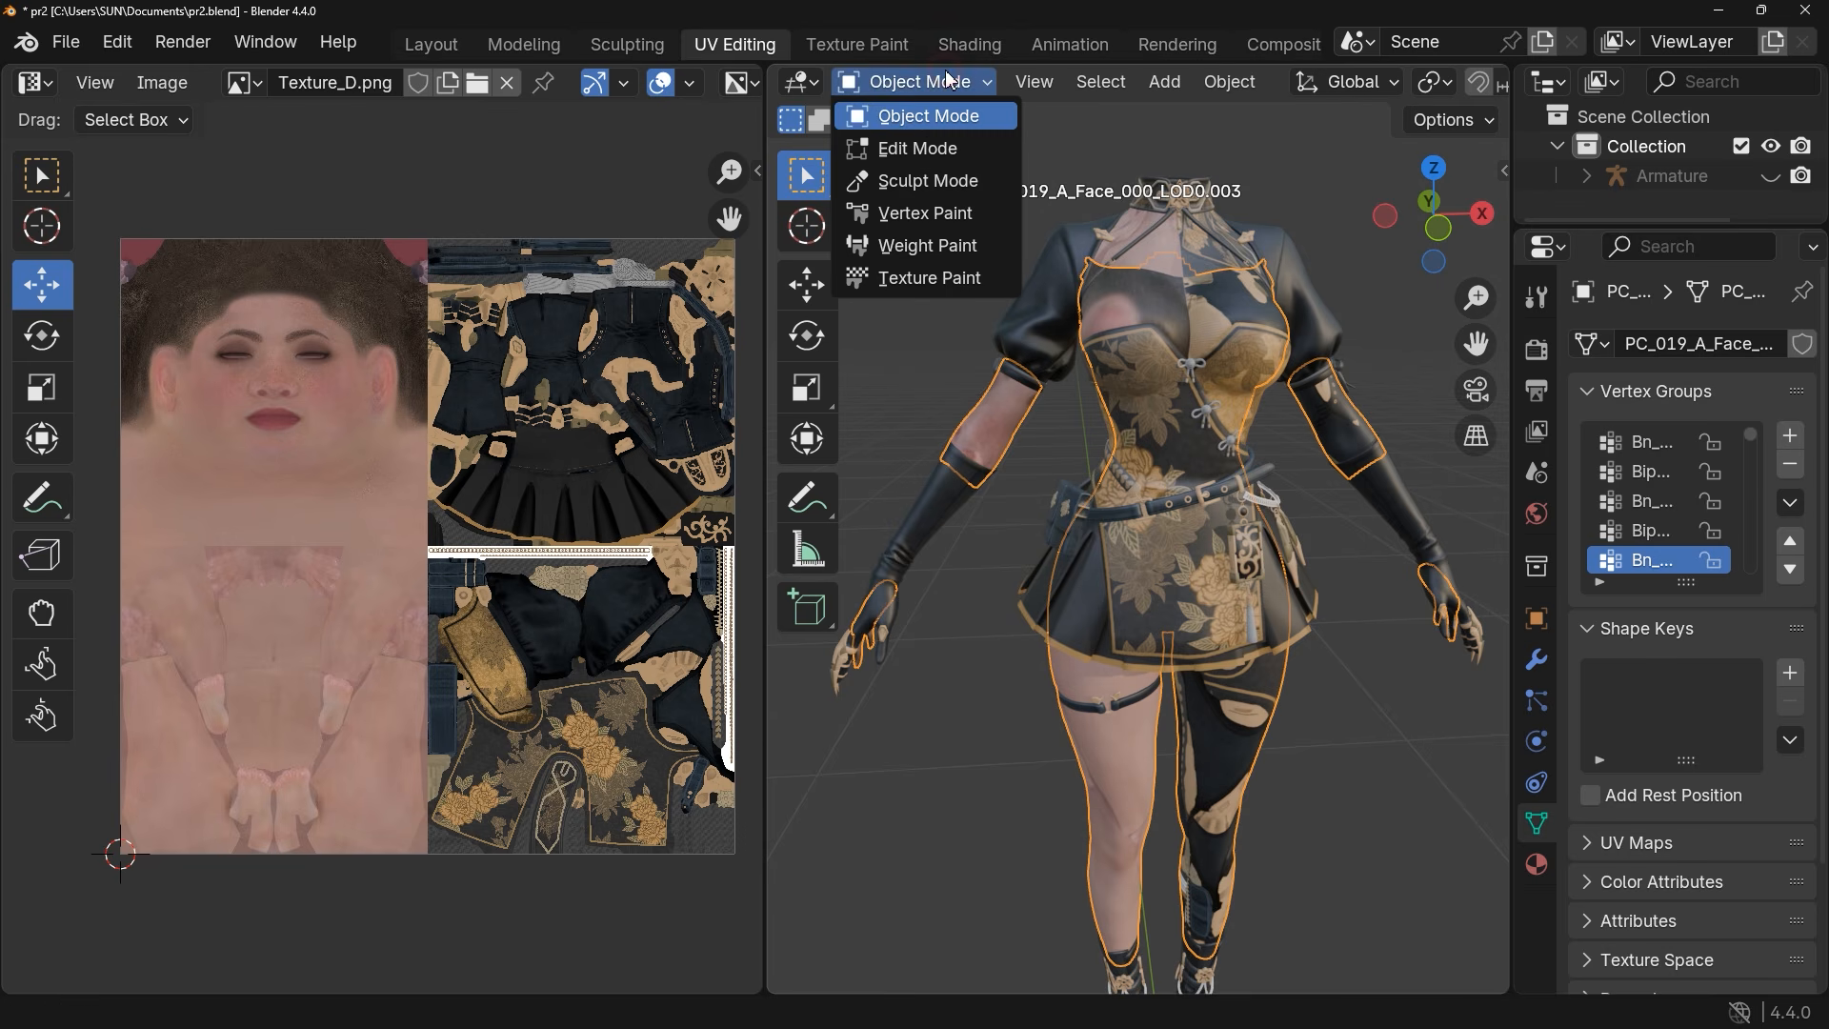
{"action": "left_click", "coordinate": [946, 151]}
{"action": "key", "text": "a"}
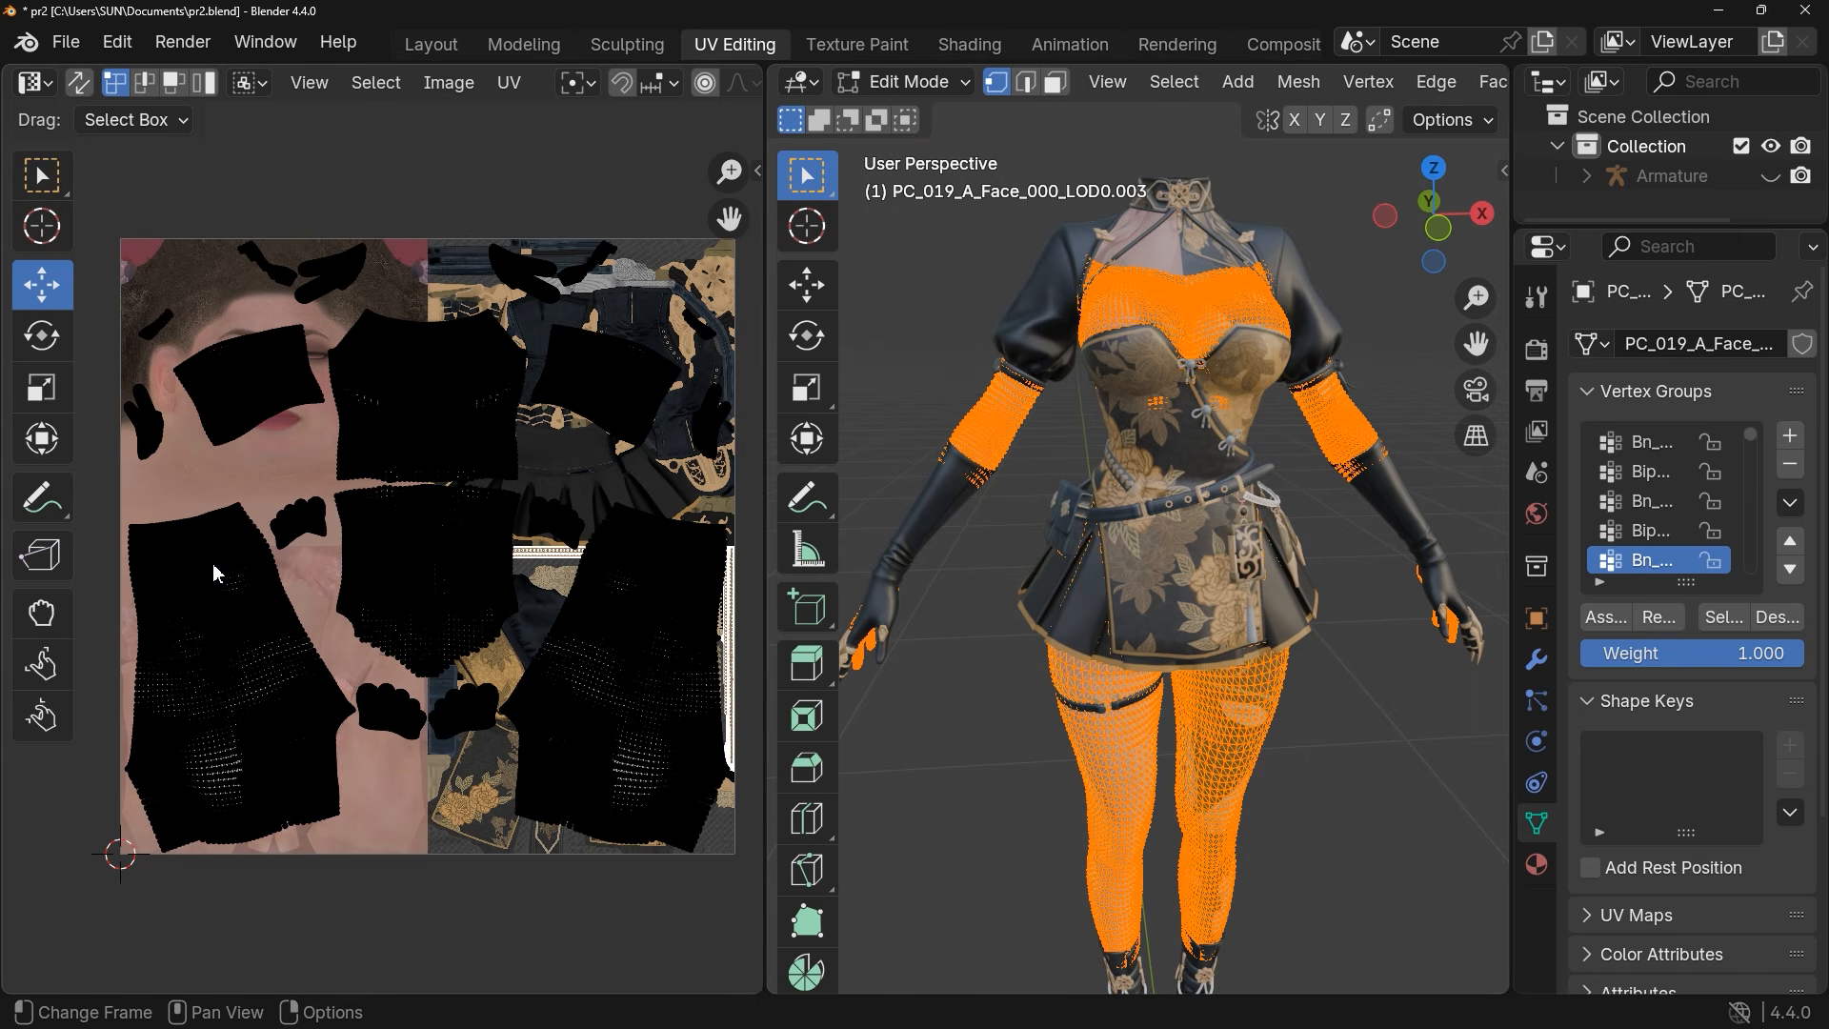
Try to move individual islands of the body's UV layout sideways across the merged texture
{"action": "left_click_drag", "start_coordinate": [109, 517], "coordinate": [362, 886]}
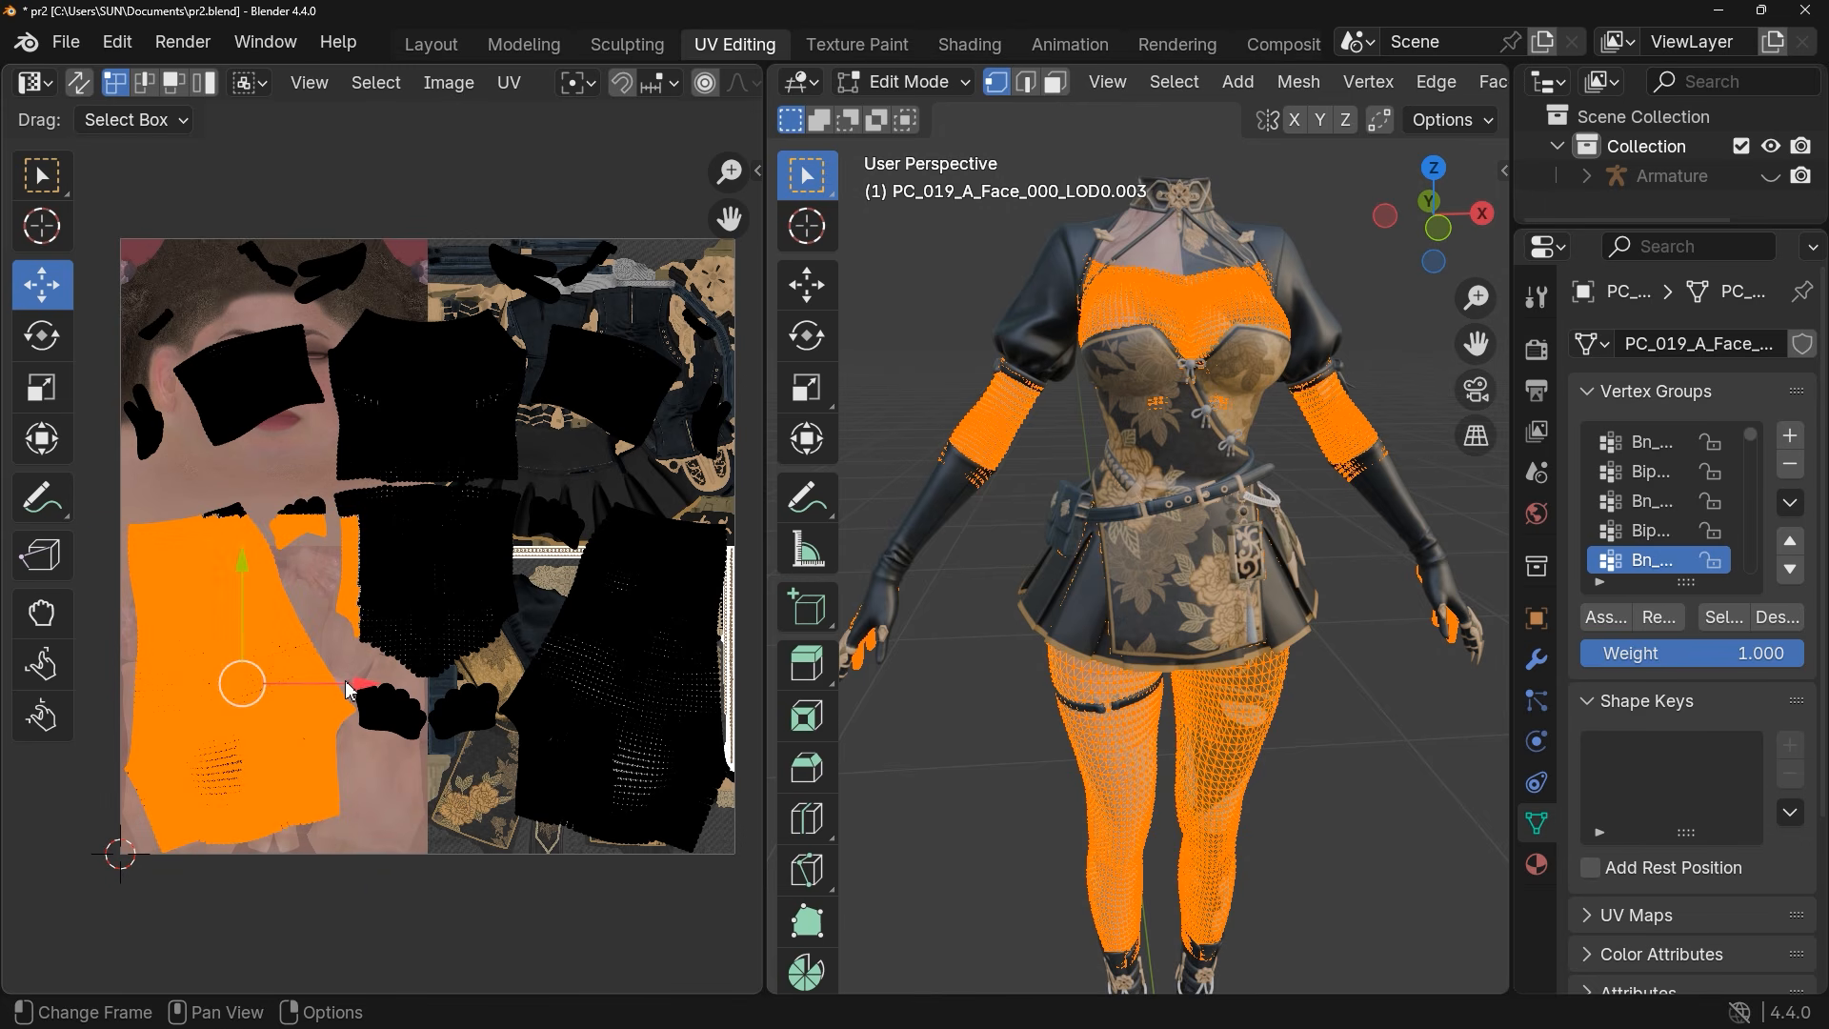
{"action": "left_click_drag", "start_coordinate": [344, 686], "coordinate": [511, 695]}
{"action": "key", "text": "ctrl+z"}
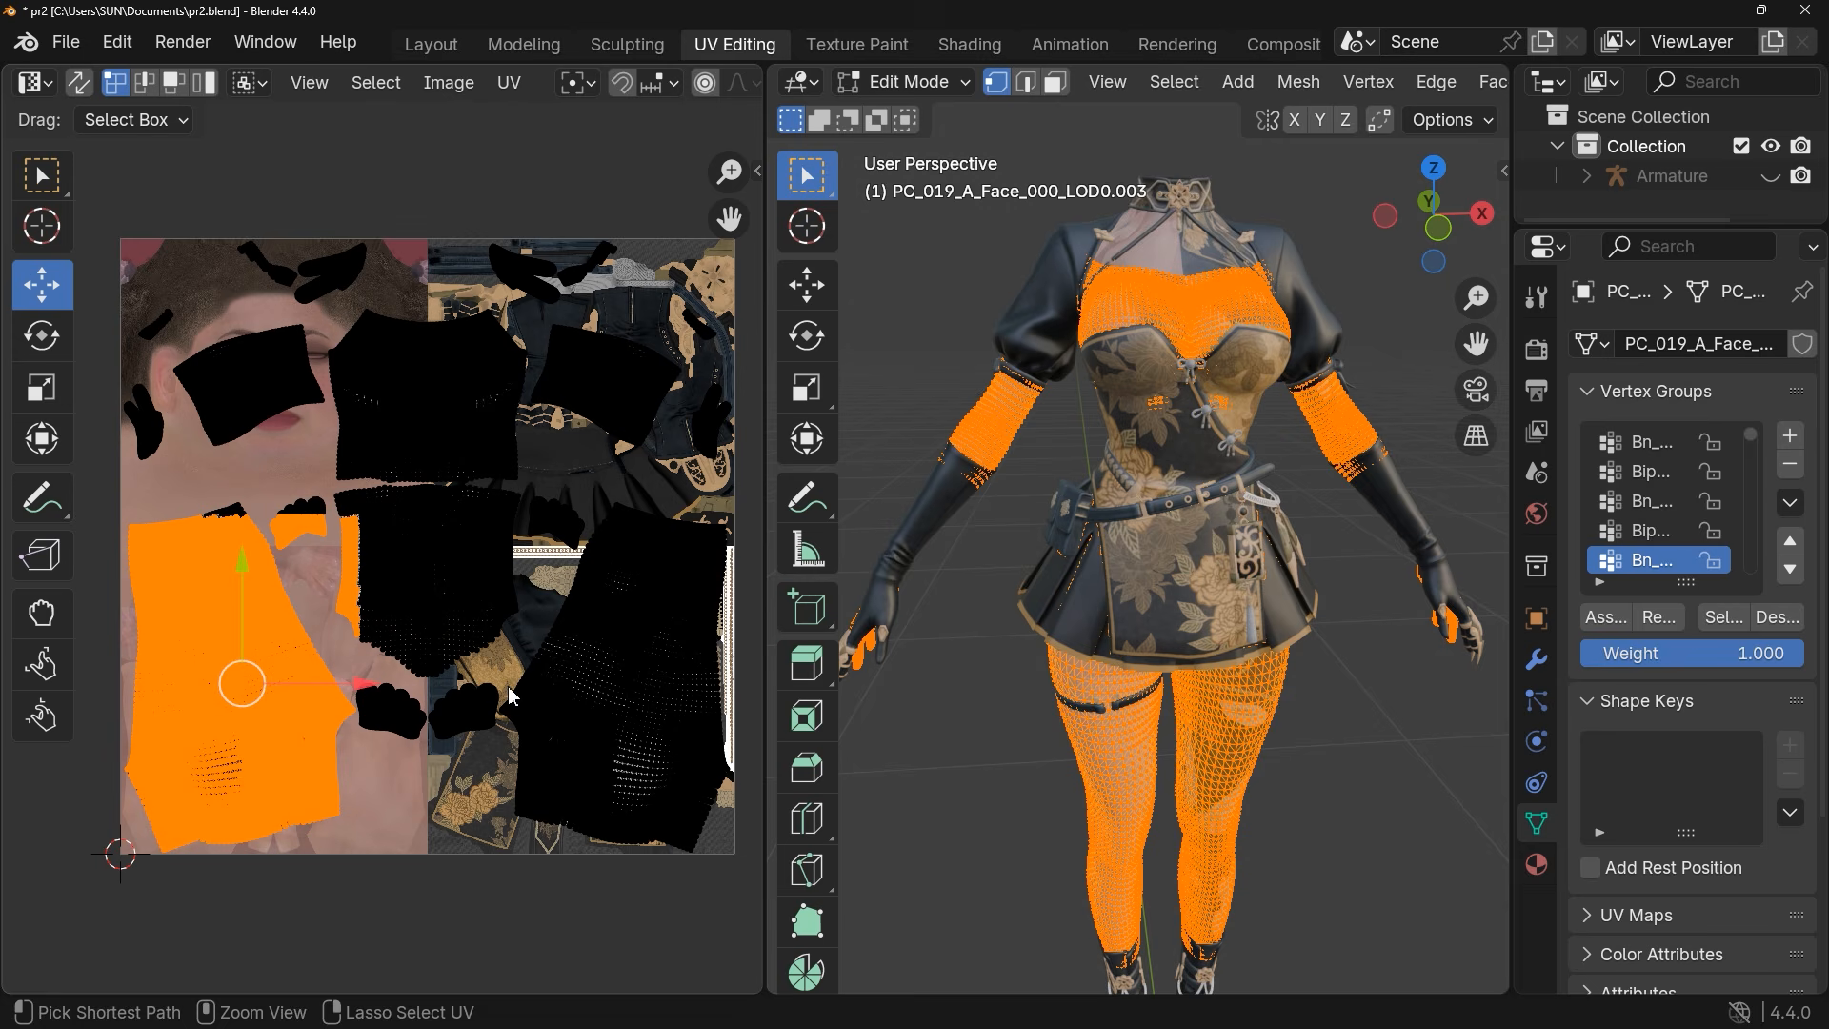
{"action": "left_click", "coordinate": [169, 470]}
{"action": "left_click_drag", "start_coordinate": [197, 426], "coordinate": [283, 435]}
{"action": "right_click", "coordinate": [283, 435]}
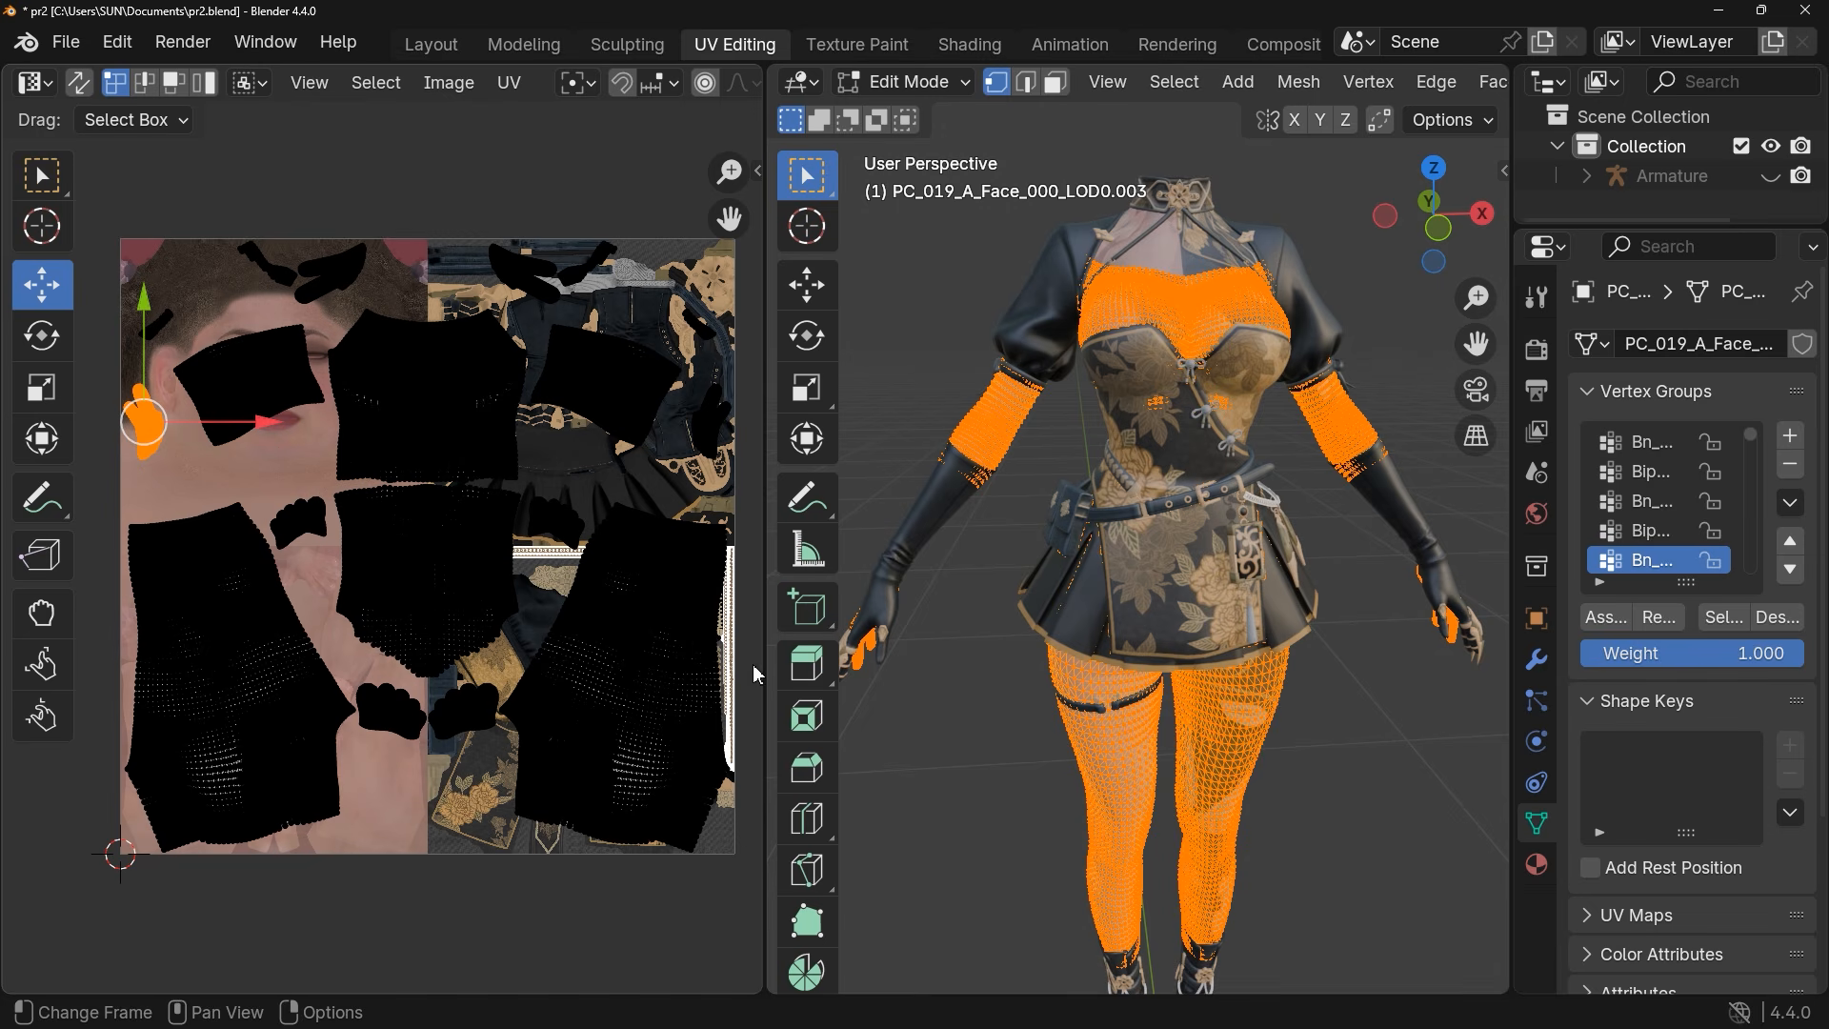
Select all of the body mesh's UVs and scale them to half size
{"action": "key", "text": "a"}
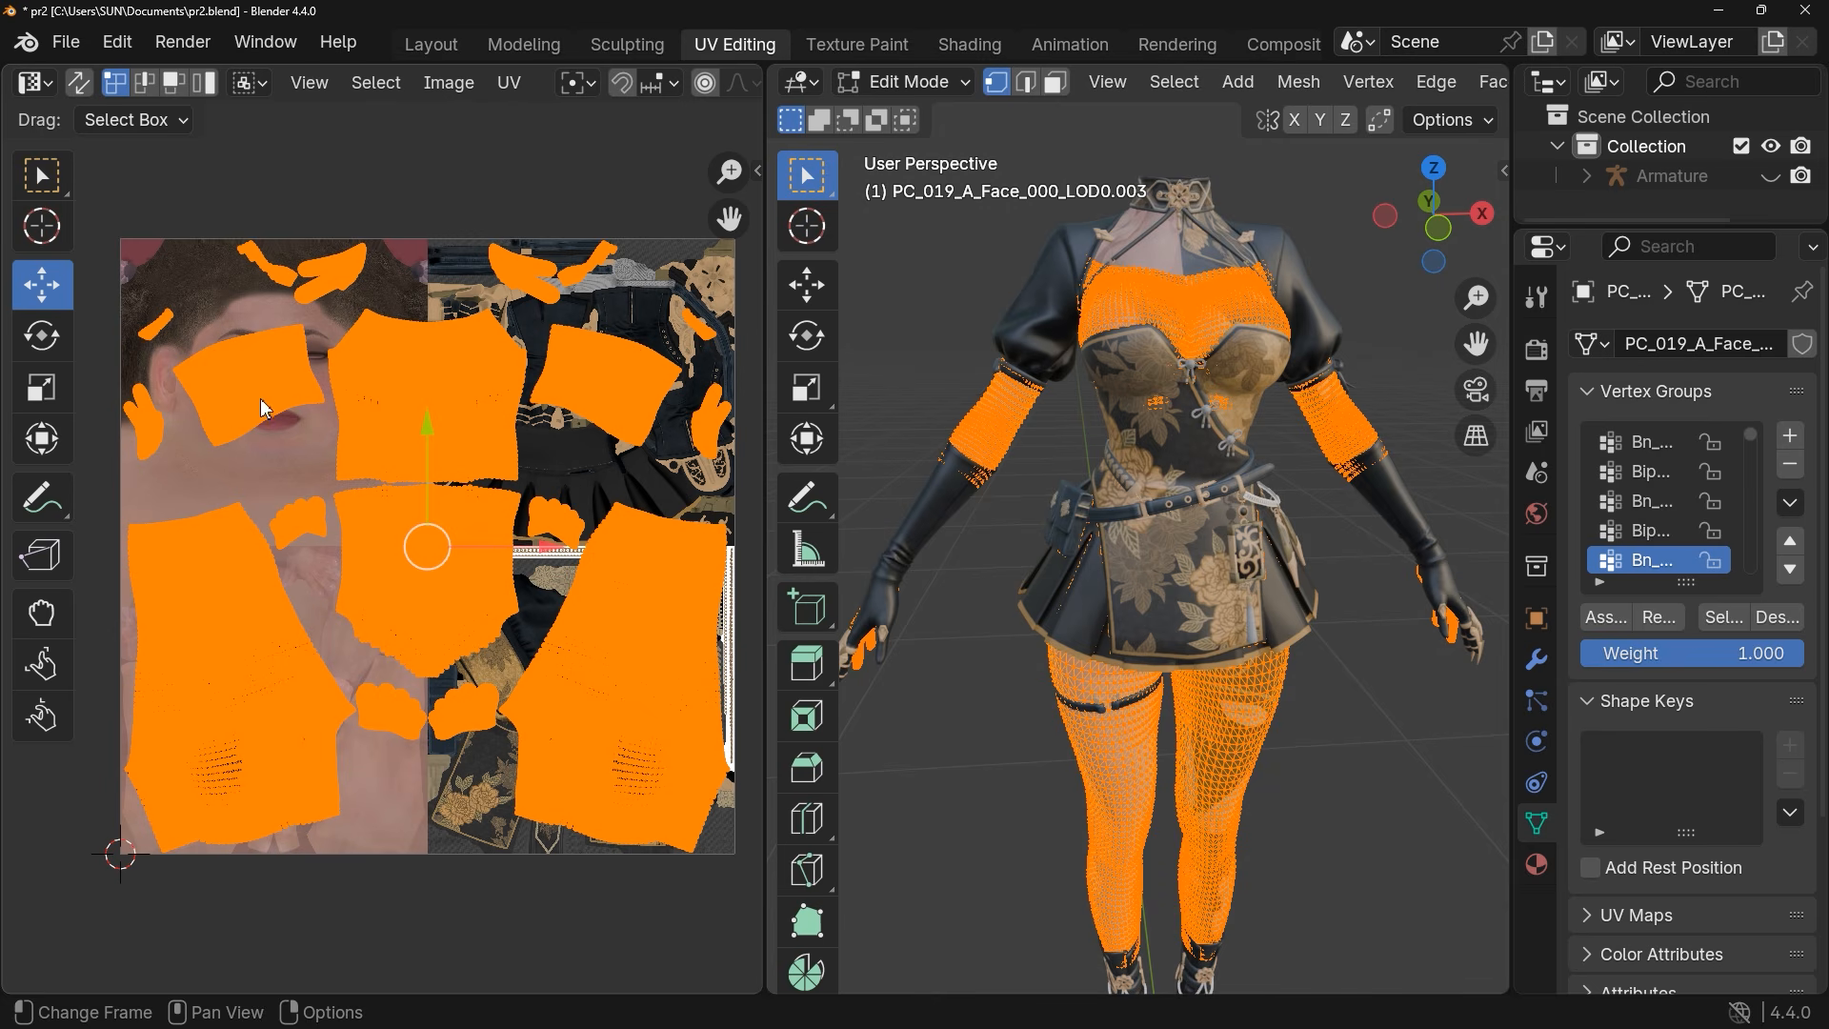
{"action": "left_click", "coordinate": [42, 389]}
{"action": "left_click_drag", "start_coordinate": [519, 465], "coordinate": [303, 546], "text": "ctrl"}
{"action": "left_click", "coordinate": [140, 976]}
Move the body's UVs -0.25 m in X and -0.25 m in Y onto the merged texture's lower-left quadrant
{"action": "left_click", "coordinate": [57, 281]}
{"action": "left_click", "coordinate": [383, 808]}
{"action": "type", "text": "-"}
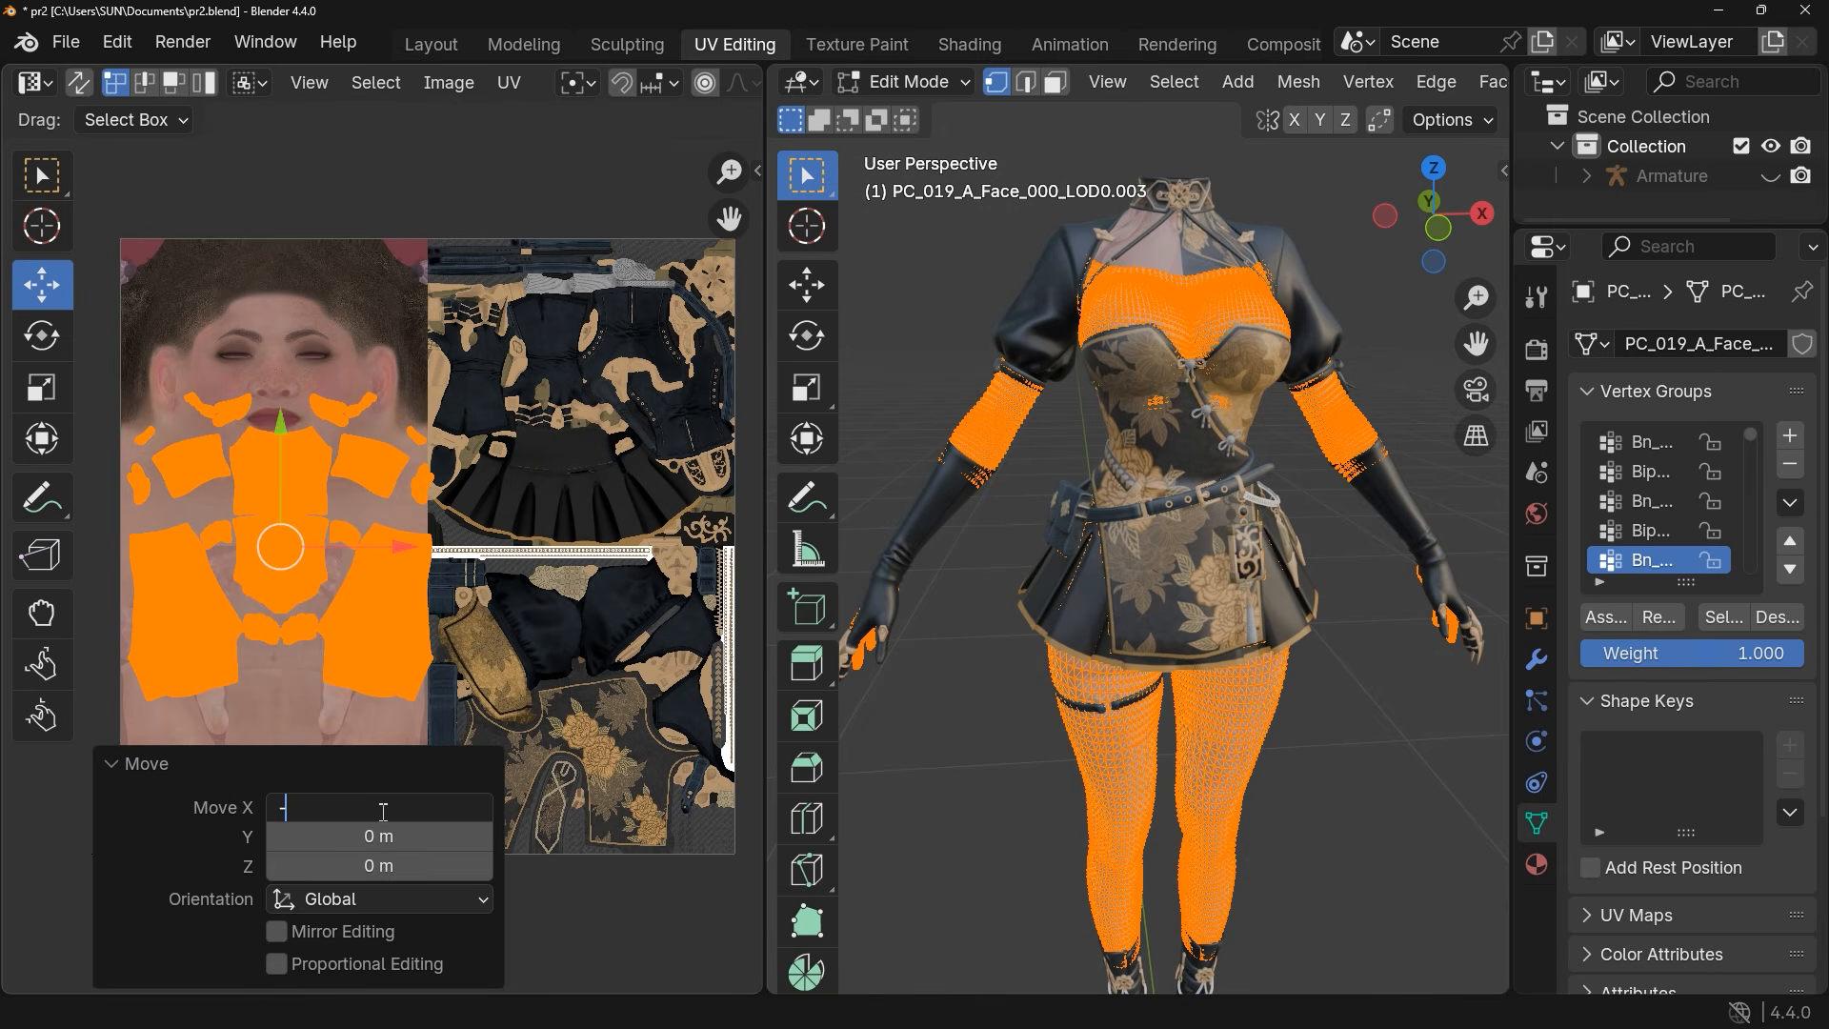
{"action": "type", "text": "0.25"}
{"action": "left_click", "coordinate": [387, 843]}
{"action": "type", "text": "-"}
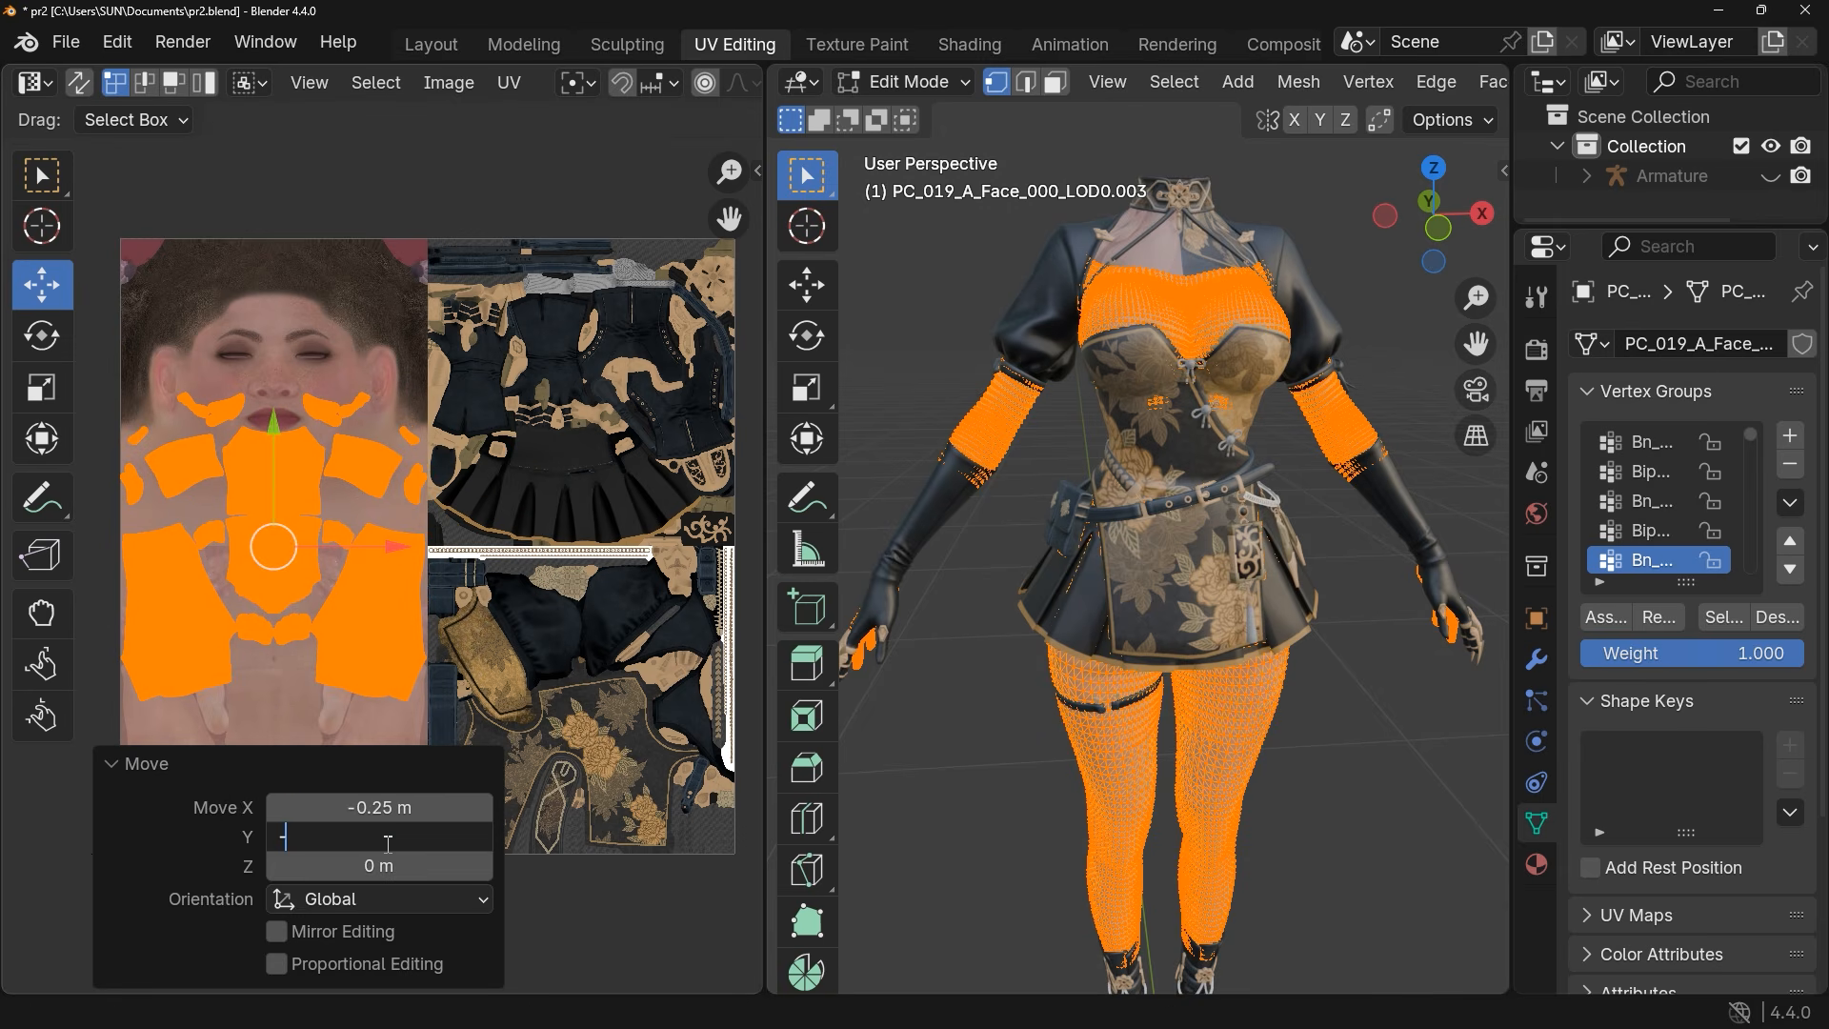
{"action": "type", "text": "0.25"}
{"action": "key", "text": "Return"}
{"action": "left_click", "coordinate": [114, 764]}
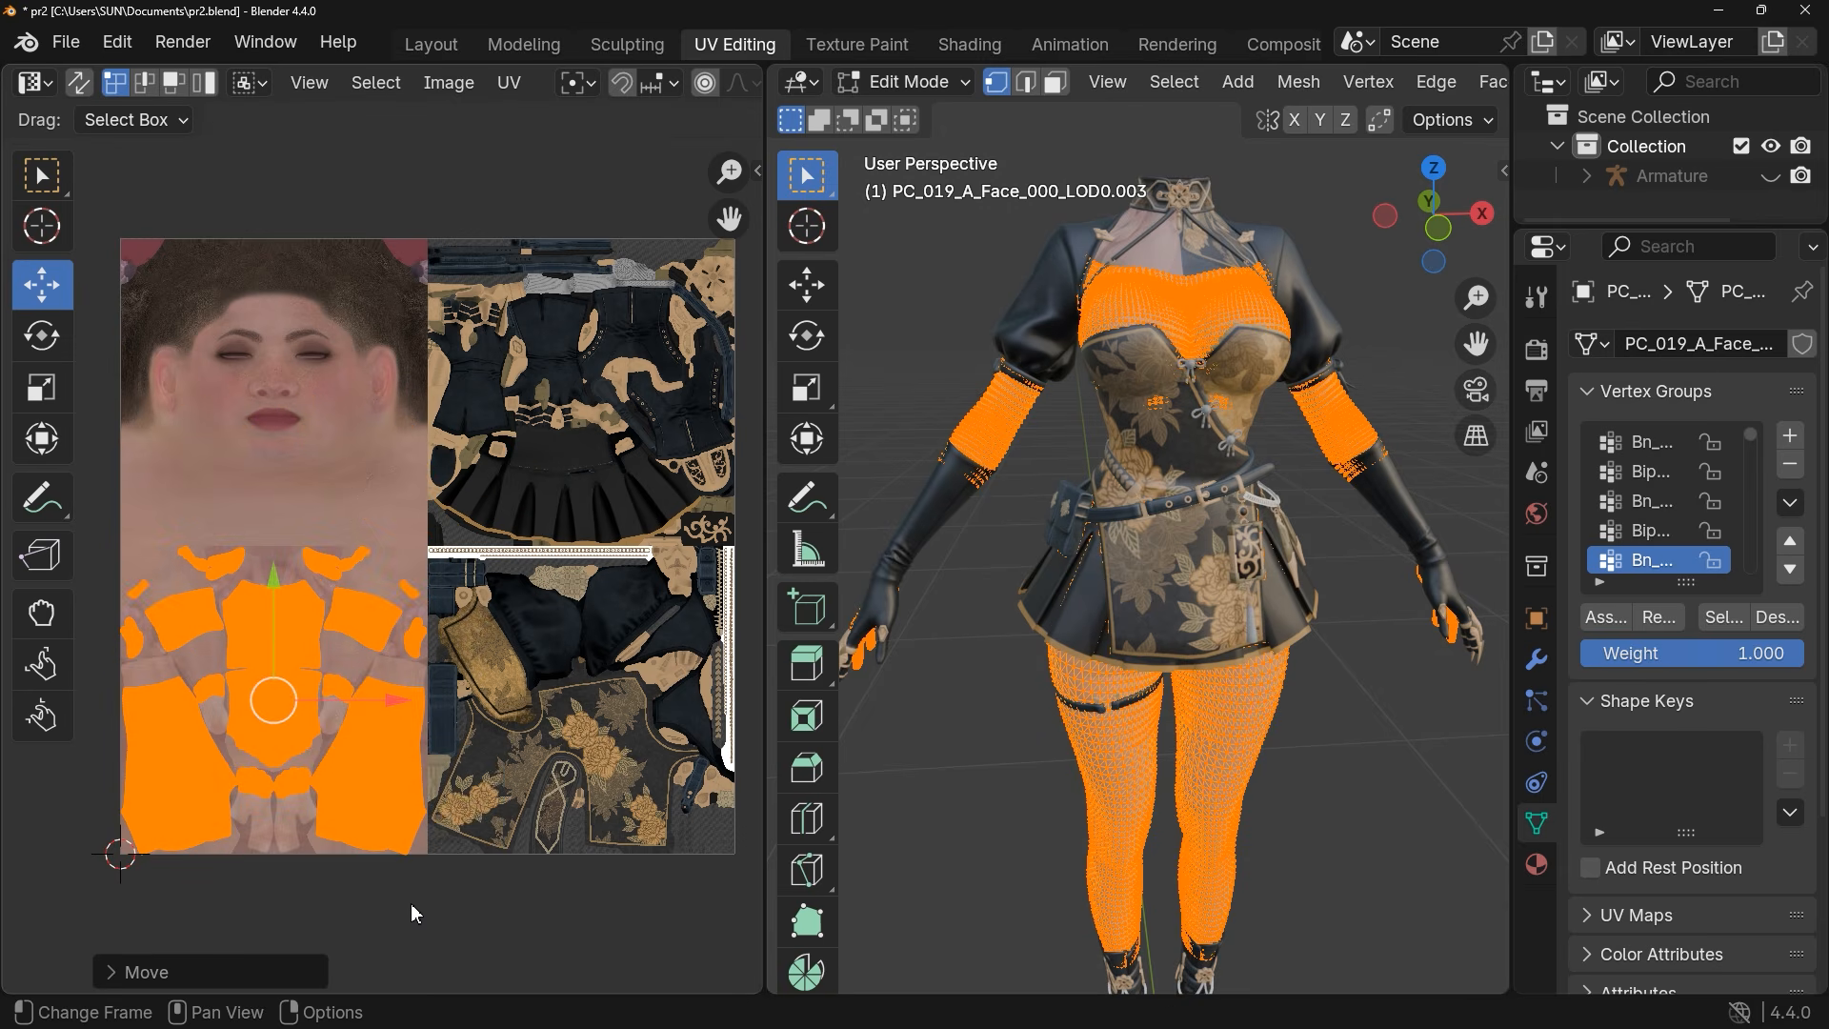
Deselect the body's UVs and mesh, and check how the skin texture fits the whole model
{"action": "left_click", "coordinate": [415, 910]}
{"action": "left_click", "coordinate": [979, 728]}
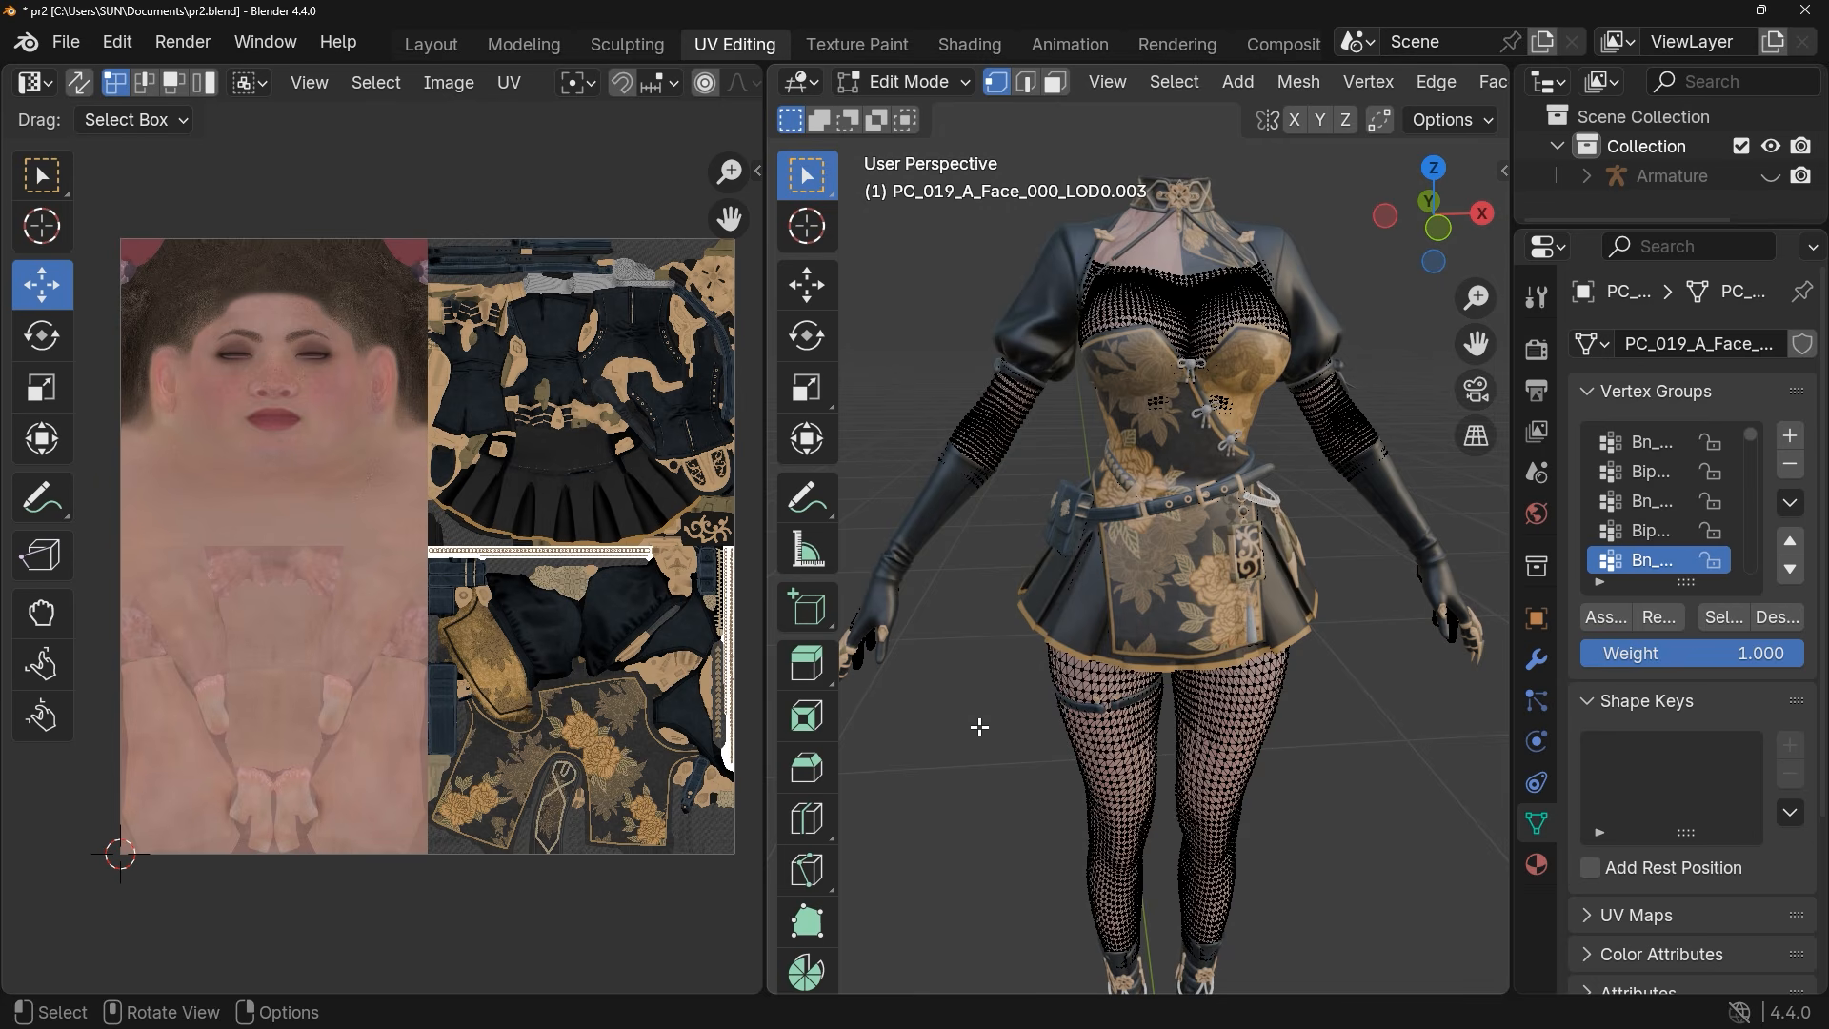
{"action": "scroll", "coordinate": [1141, 555], "scroll_direction": "down", "scroll_amount": 1}
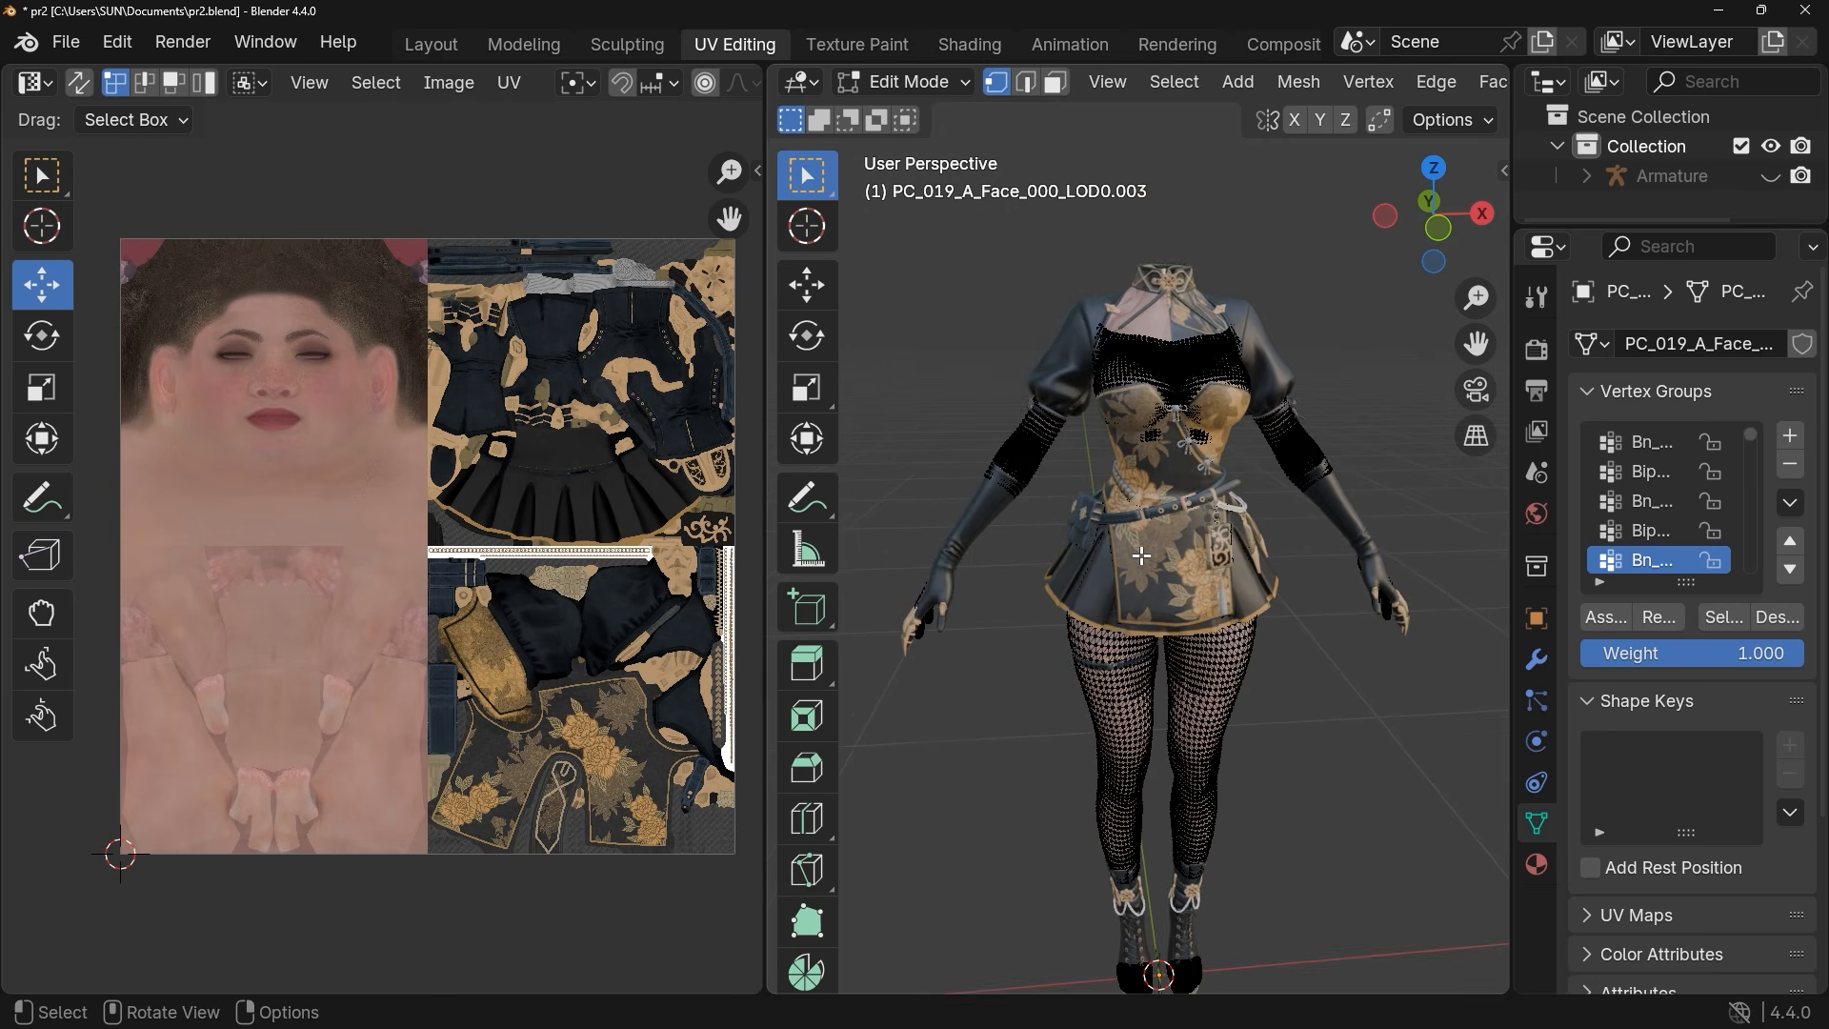
{"action": "scroll", "coordinate": [1141, 556], "scroll_direction": "up", "scroll_amount": 1}
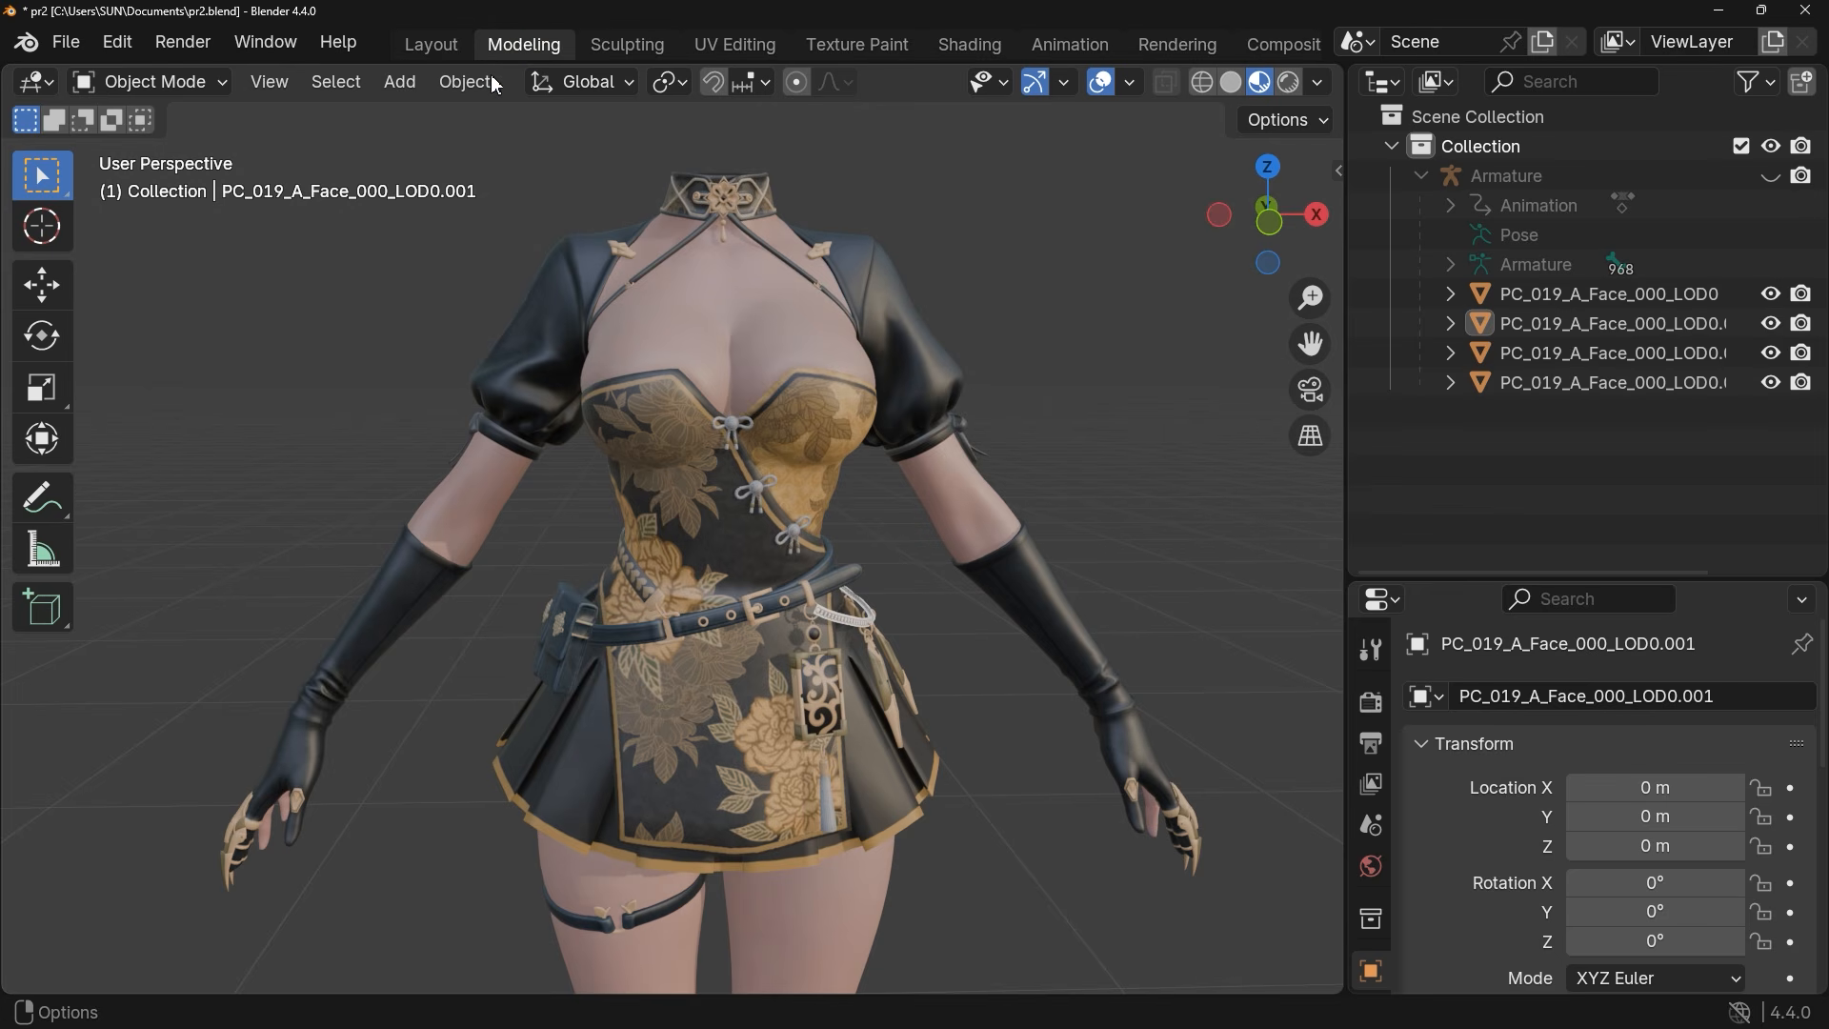
In Object Mode, examine the textured outfit from near and far and select all of its meshes together
{"action": "left_click", "coordinate": [204, 84]}
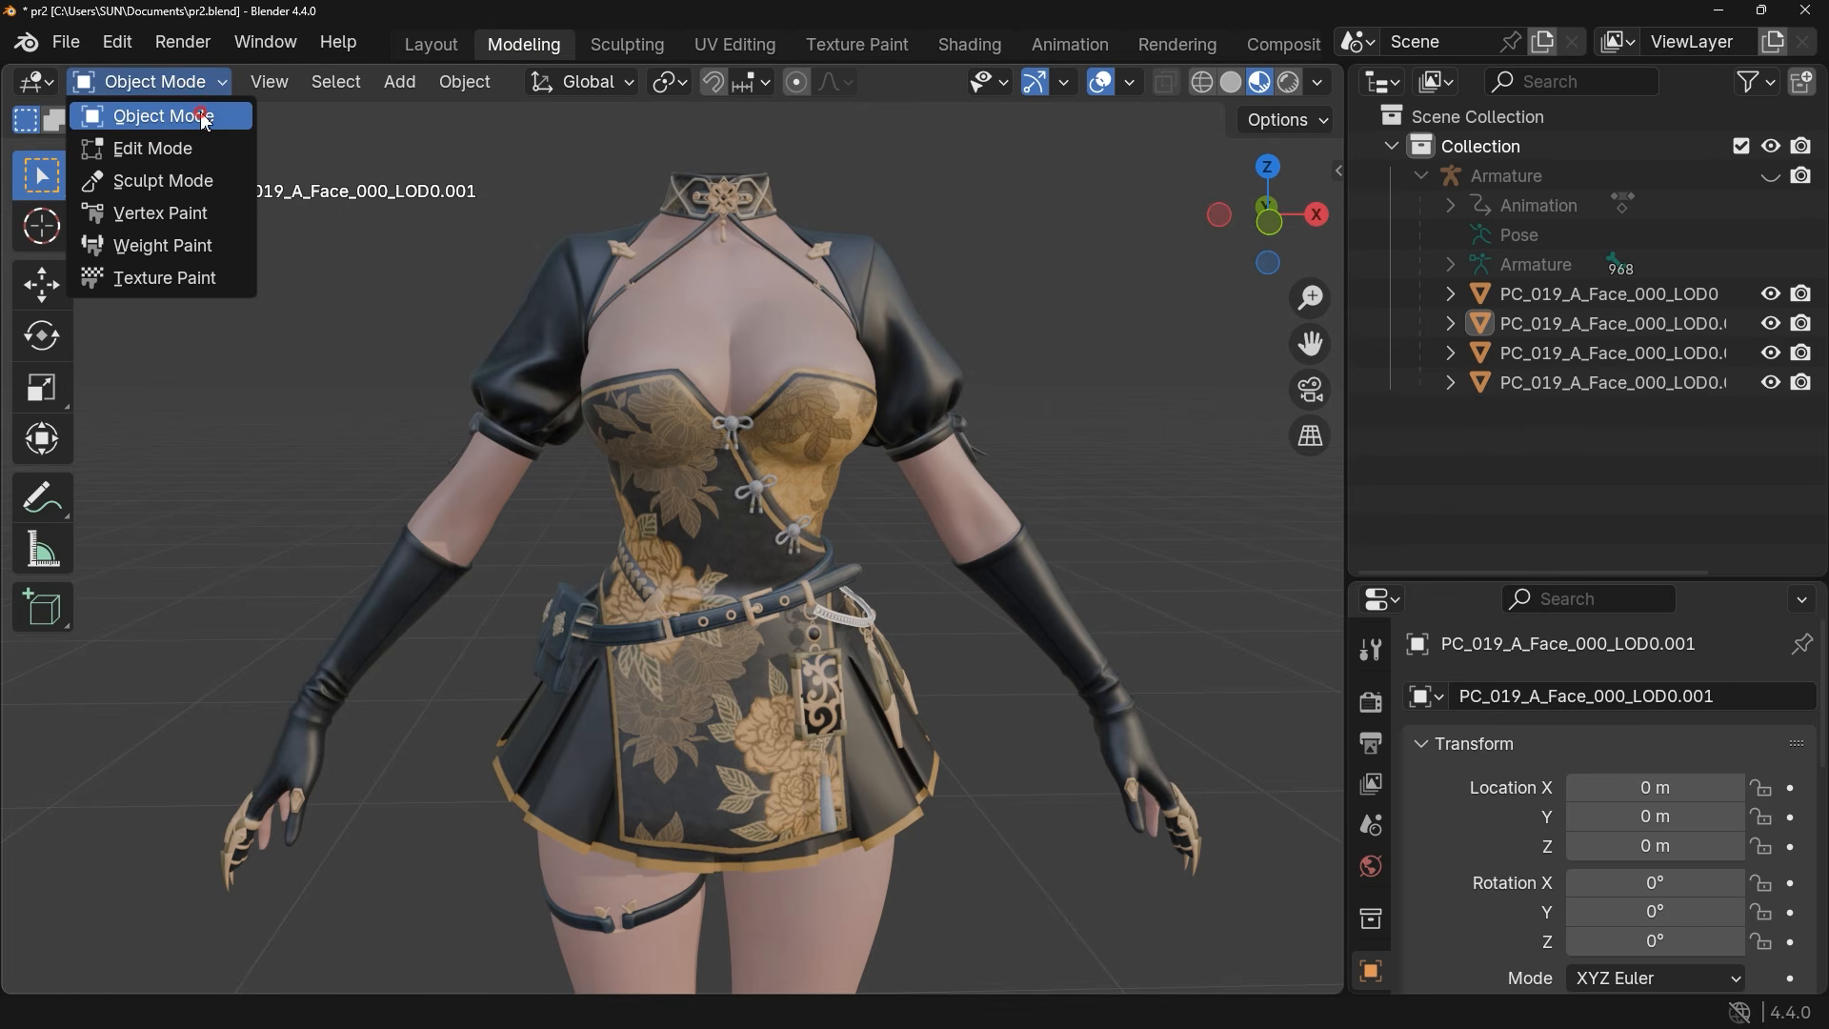
{"action": "left_click", "coordinate": [200, 111]}
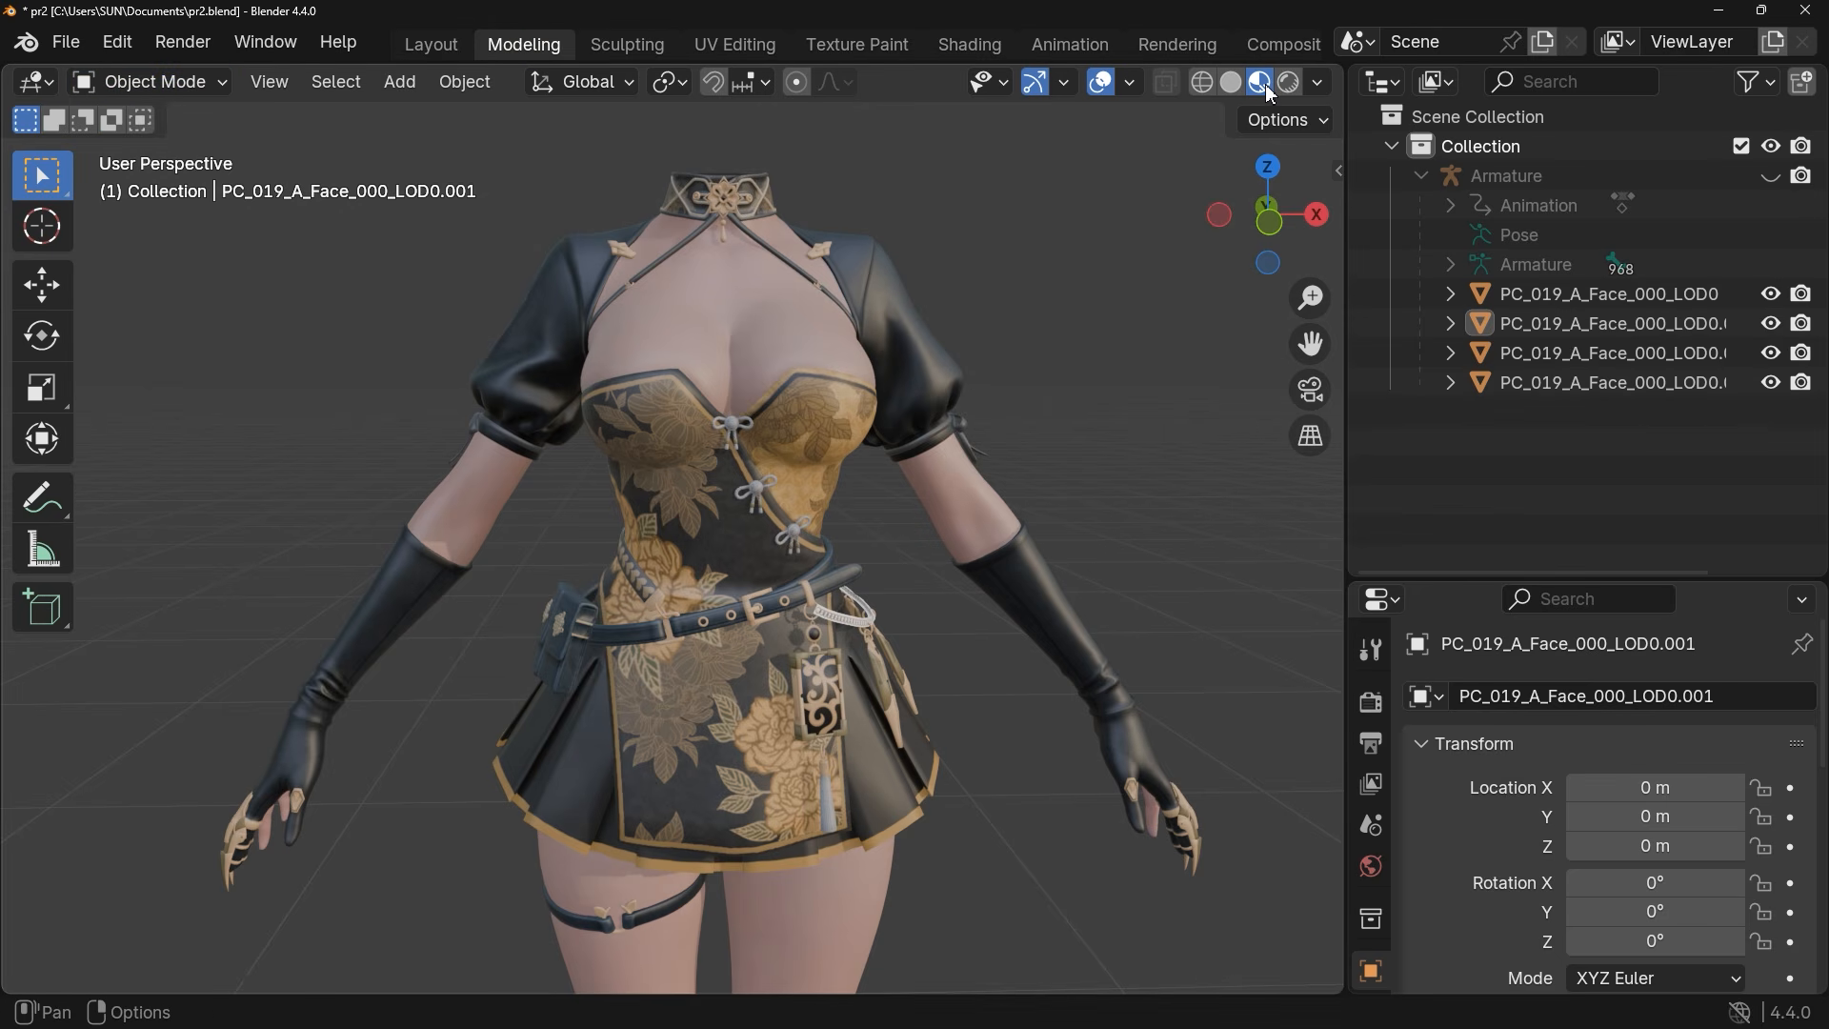
{"action": "scroll", "coordinate": [829, 644], "scroll_direction": "down", "scroll_amount": 3}
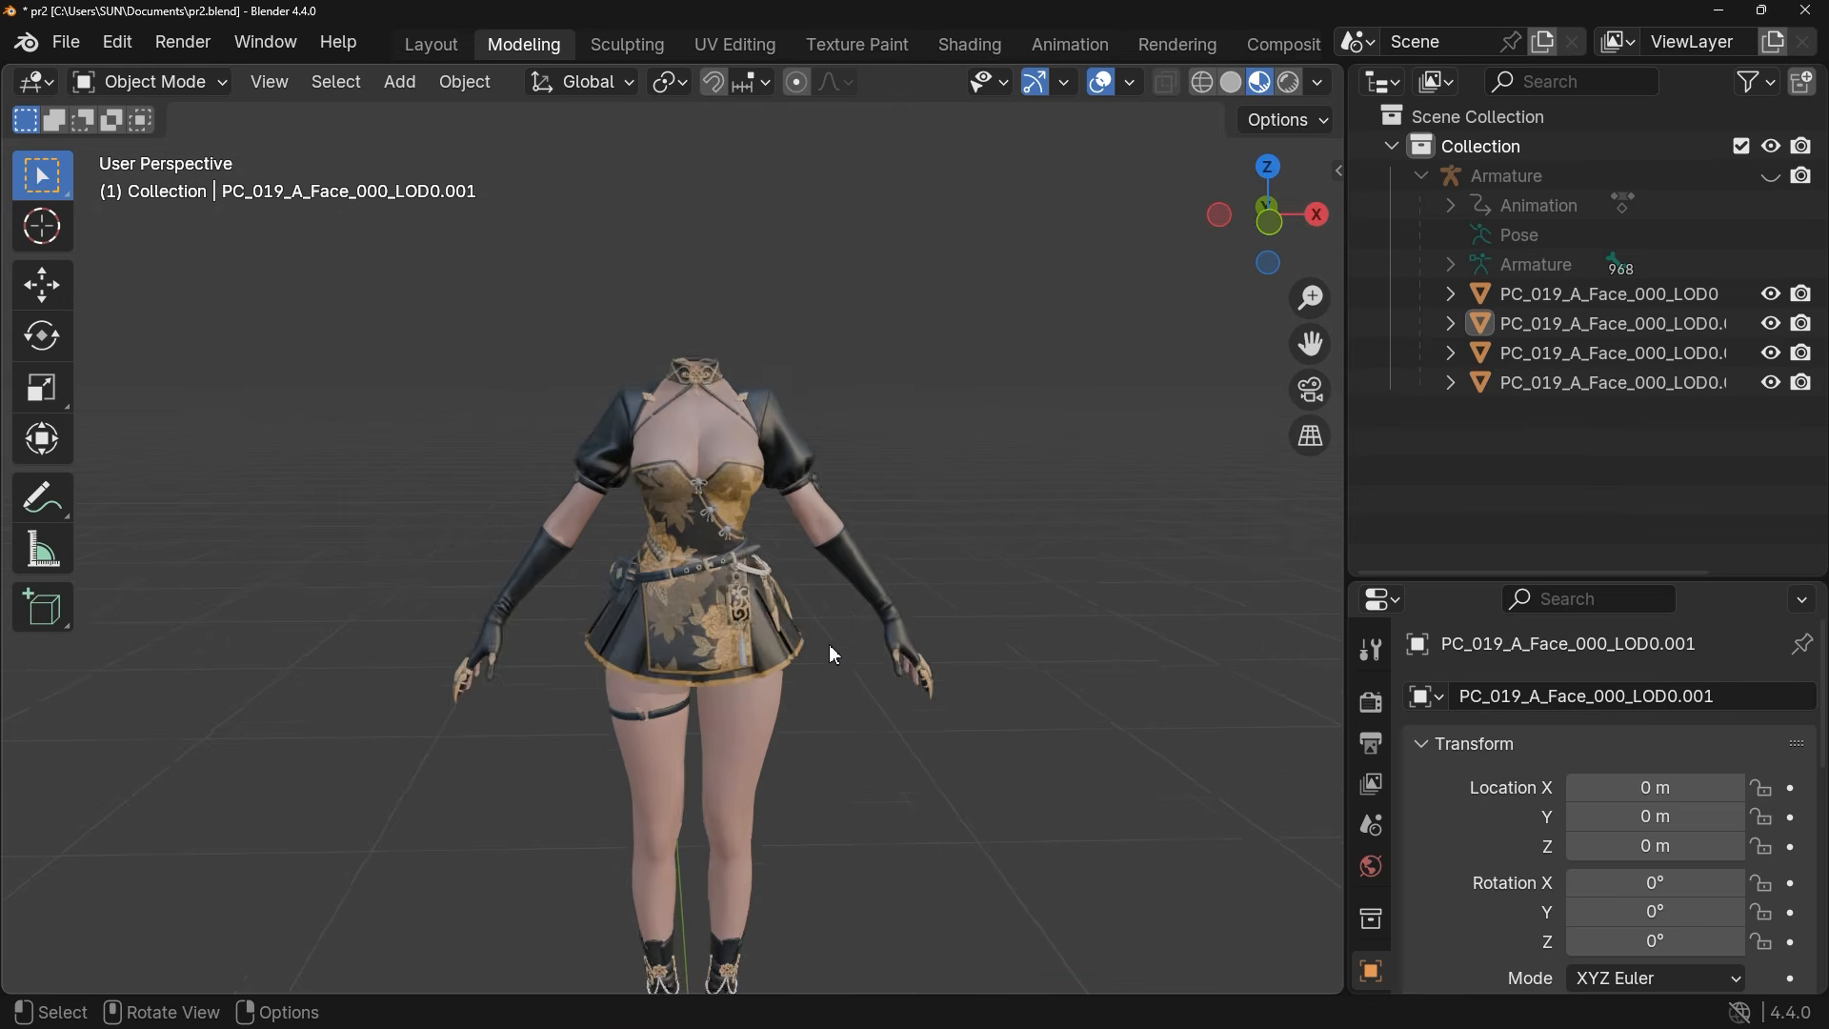
{"action": "scroll", "coordinate": [823, 659], "scroll_direction": "up", "scroll_amount": 7}
{"action": "middle_click_drag", "start_coordinate": [823, 659], "coordinate": [854, 638]}
{"action": "scroll", "coordinate": [1024, 573], "scroll_direction": "down", "scroll_amount": 3}
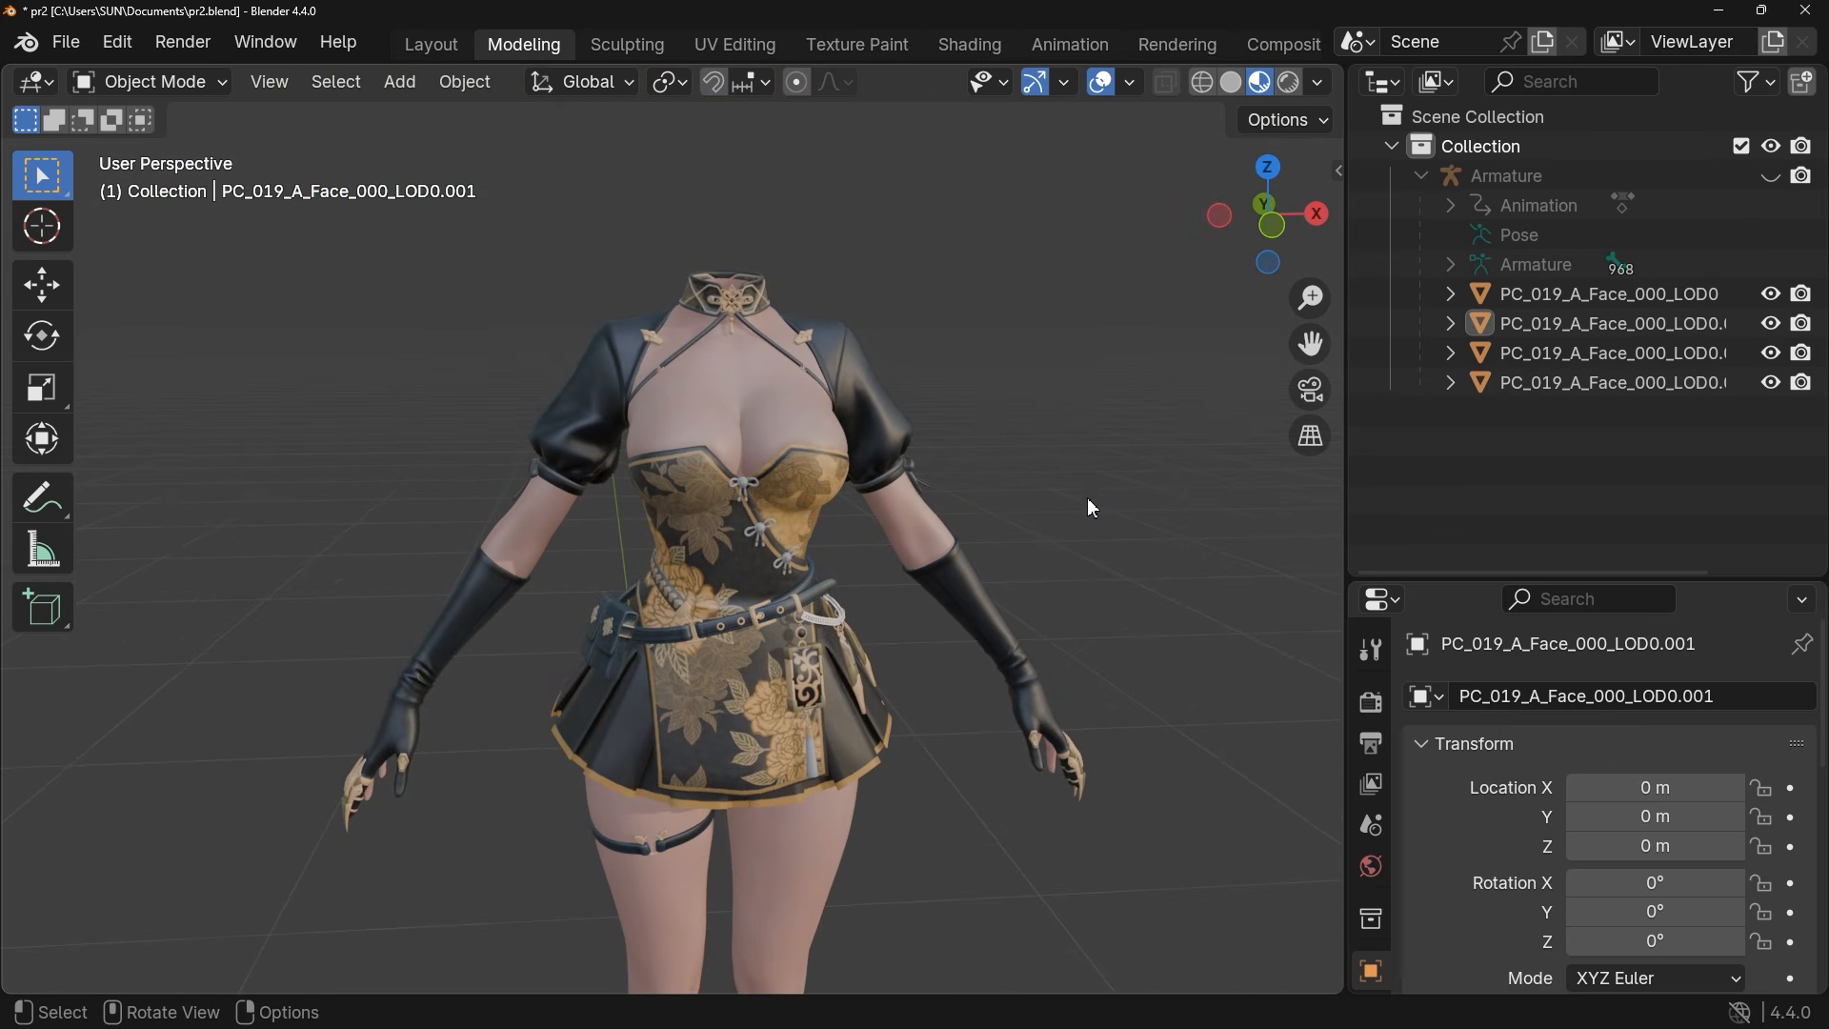
{"action": "left_click_drag", "start_coordinate": [1100, 275], "coordinate": [420, 886]}
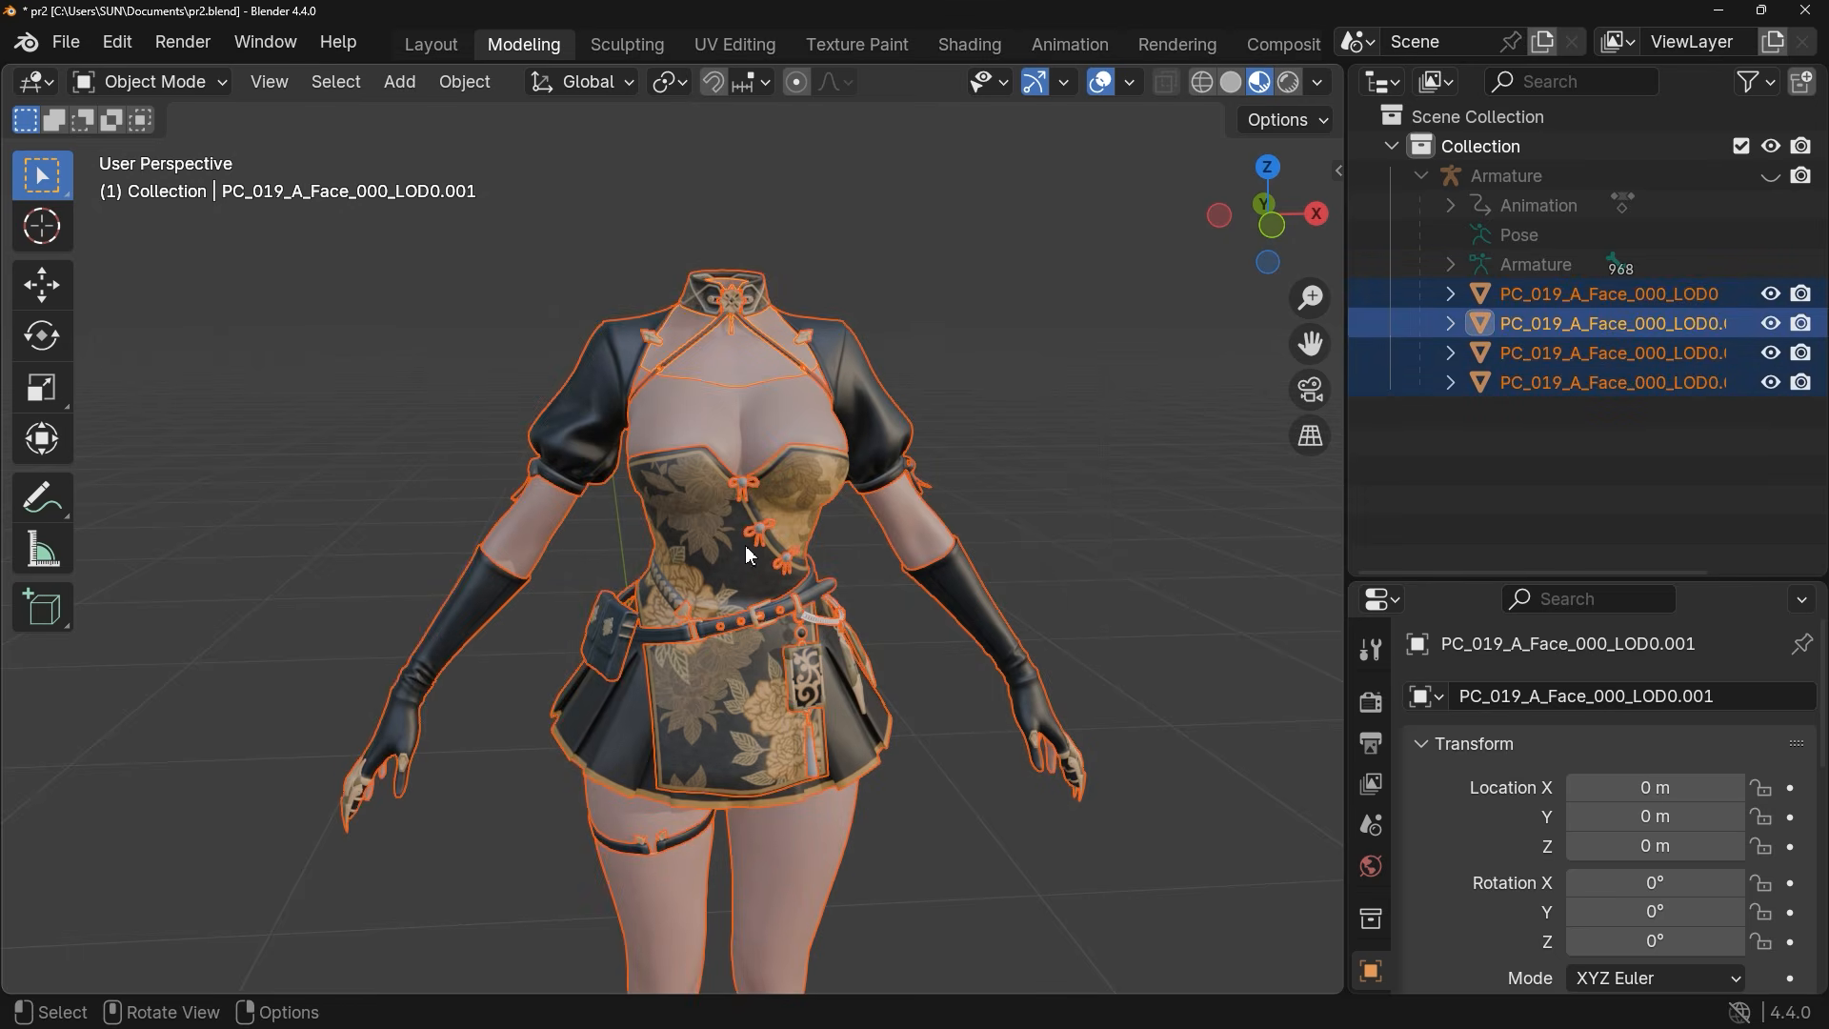
{"action": "mouse_move", "coordinate": [764, 571]}
{"action": "middle_mouse_down", "text": "shift"}
{"action": "mouse_move", "coordinate": [766, 175]}
{"action": "mouse_move", "coordinate": [747, 588]}
{"action": "middle_mouse_up", "text": "shift"}
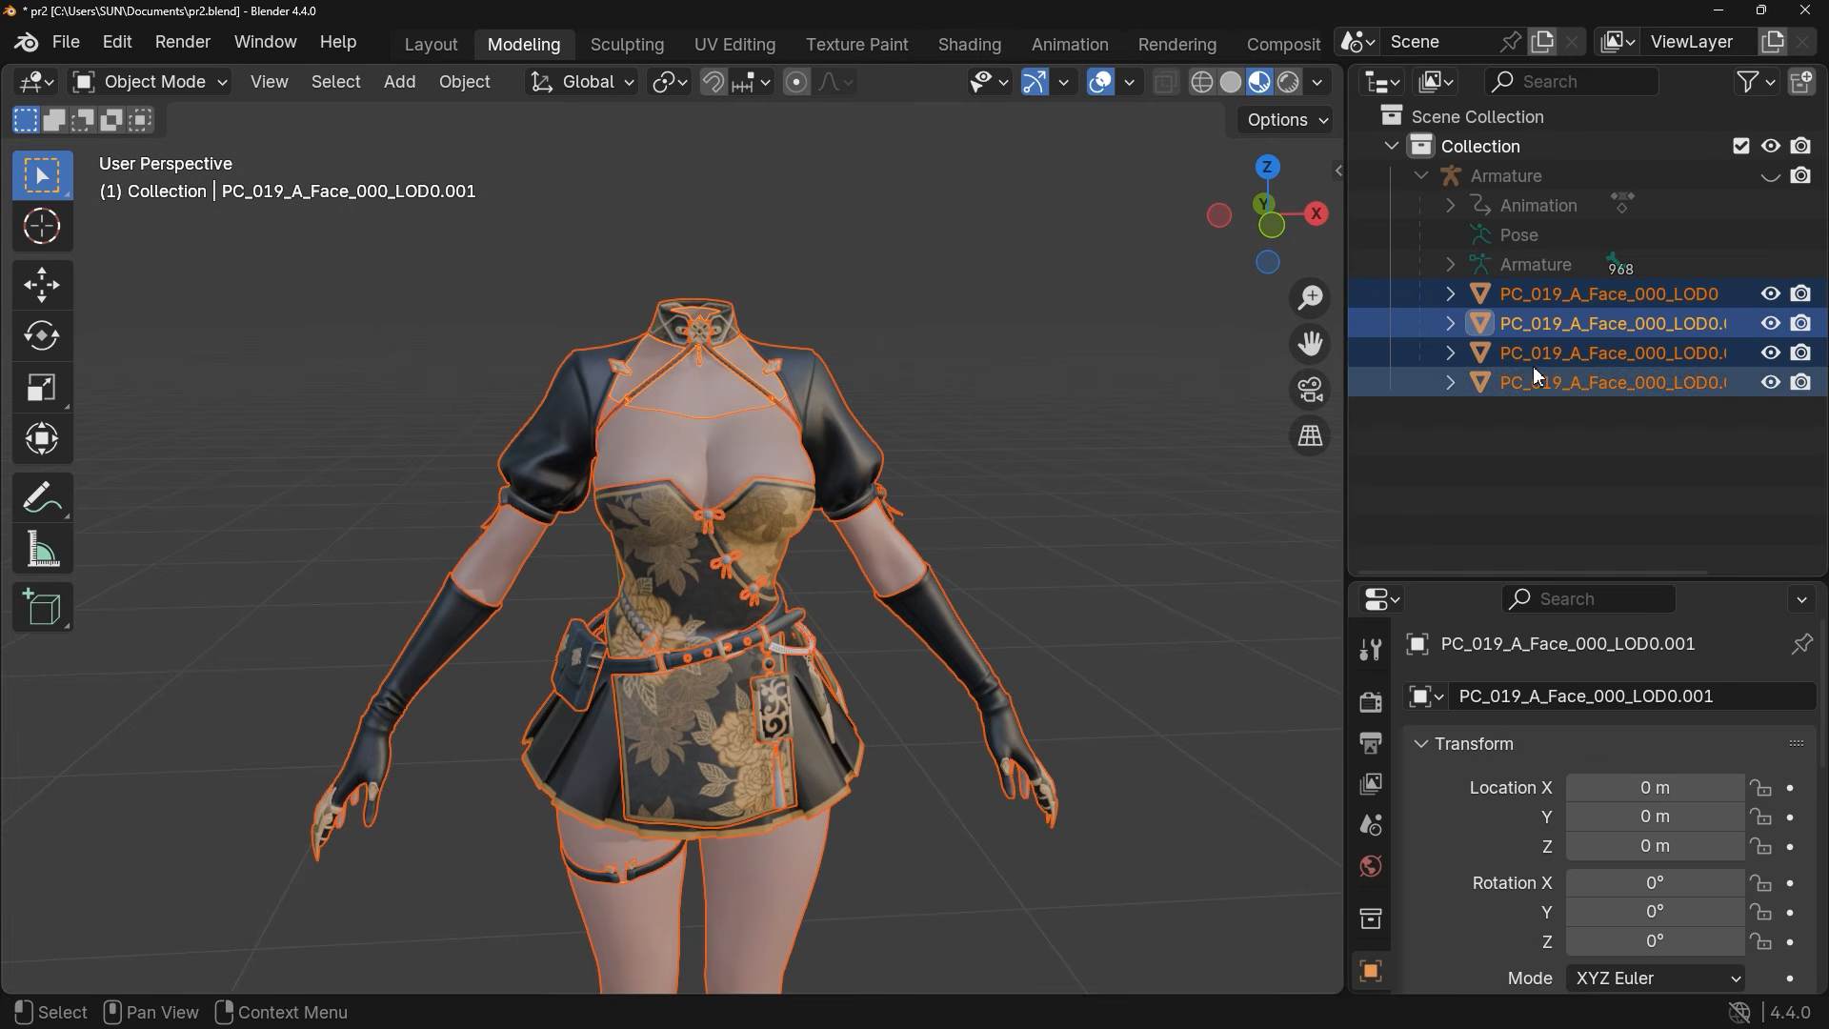
Expand the outfit meshes and their mesh data in the scene hierarchy to check which material each one uses
{"action": "left_click", "coordinate": [1546, 297]}
{"action": "left_click", "coordinate": [1443, 301]}
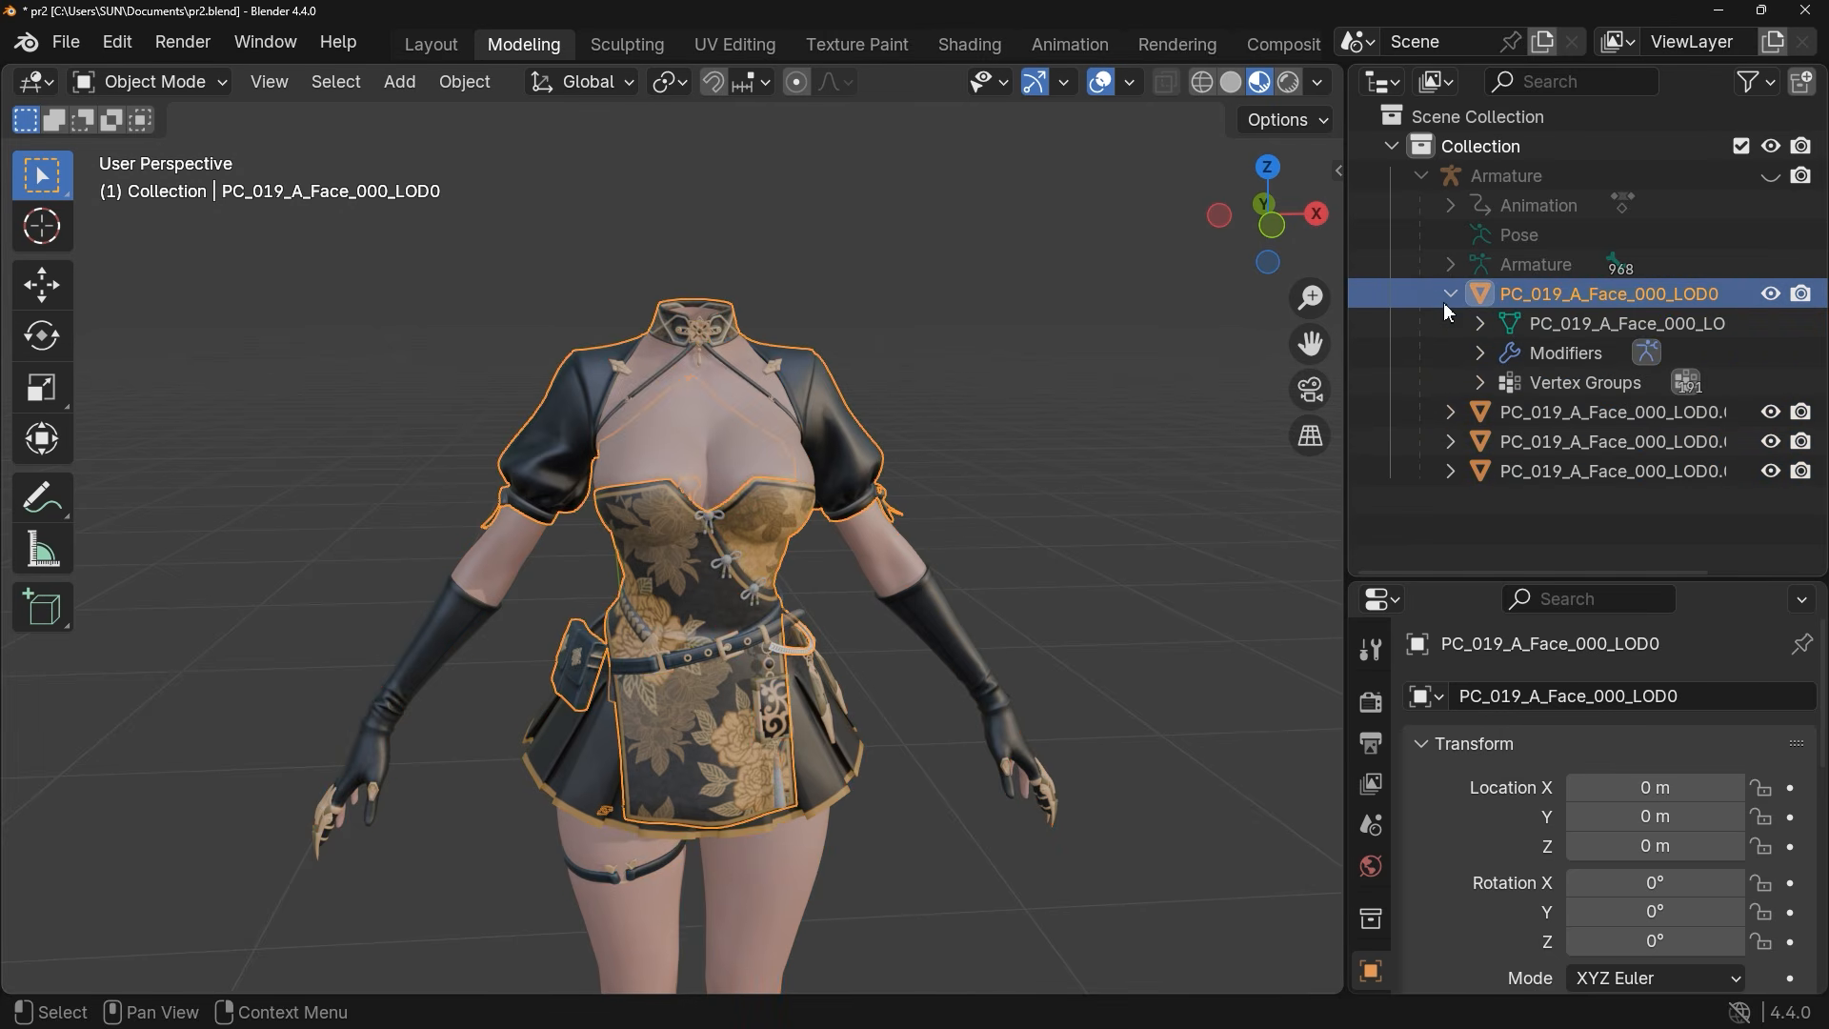
{"action": "left_click", "coordinate": [1479, 323]}
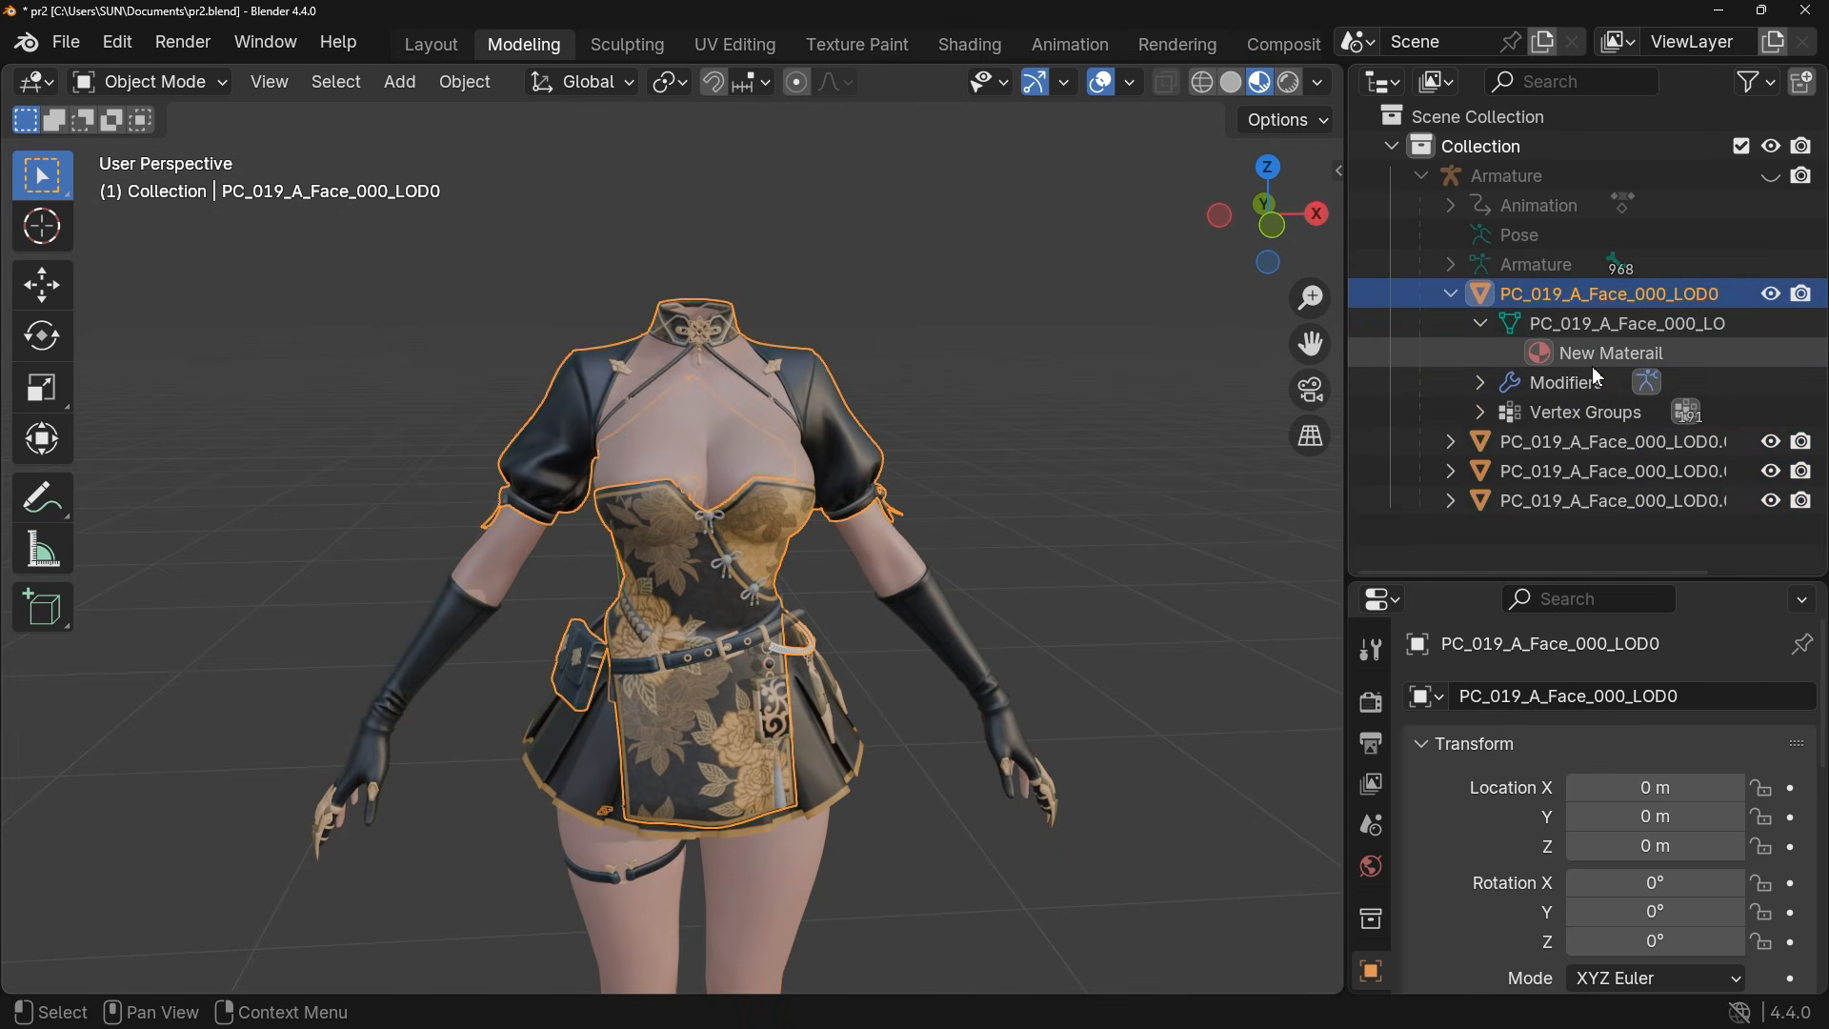
{"action": "left_click", "coordinate": [1449, 441]}
{"action": "scroll", "coordinate": [1549, 396], "scroll_direction": "down", "scroll_amount": 2}
{"action": "left_click", "coordinate": [1479, 431]}
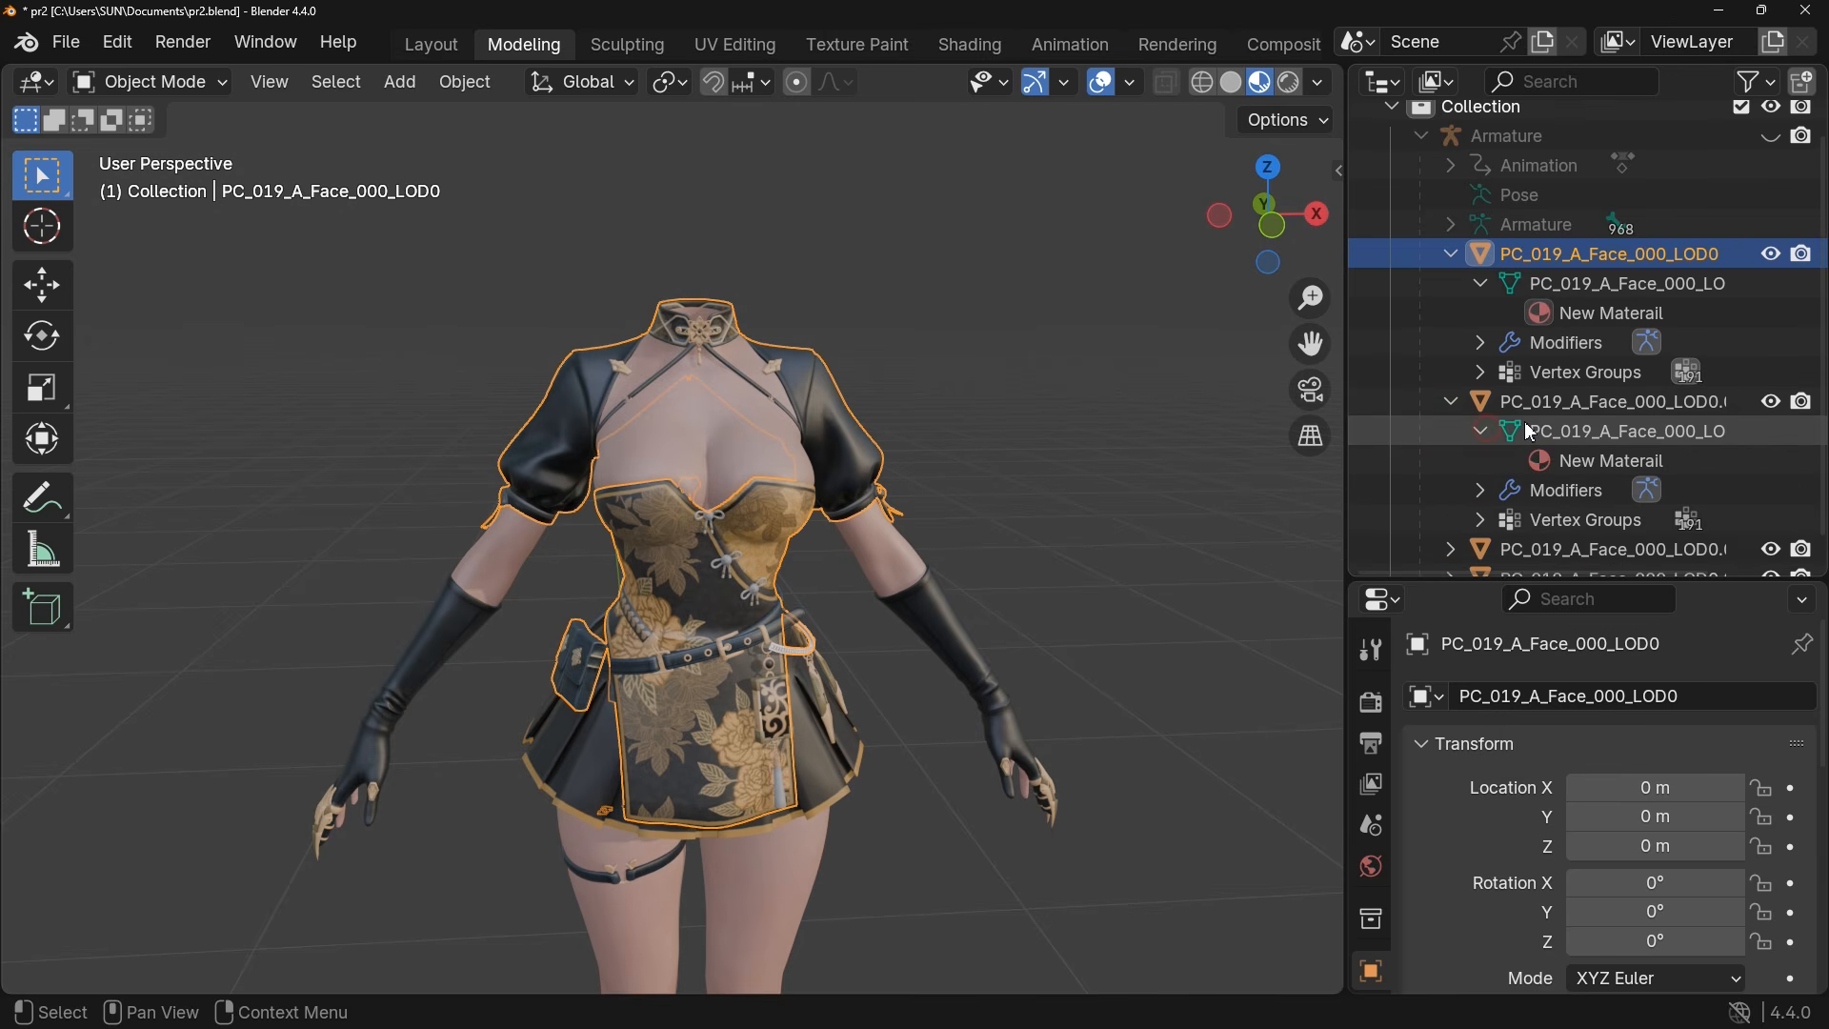
{"action": "scroll", "coordinate": [1602, 430], "scroll_direction": "down", "scroll_amount": 1}
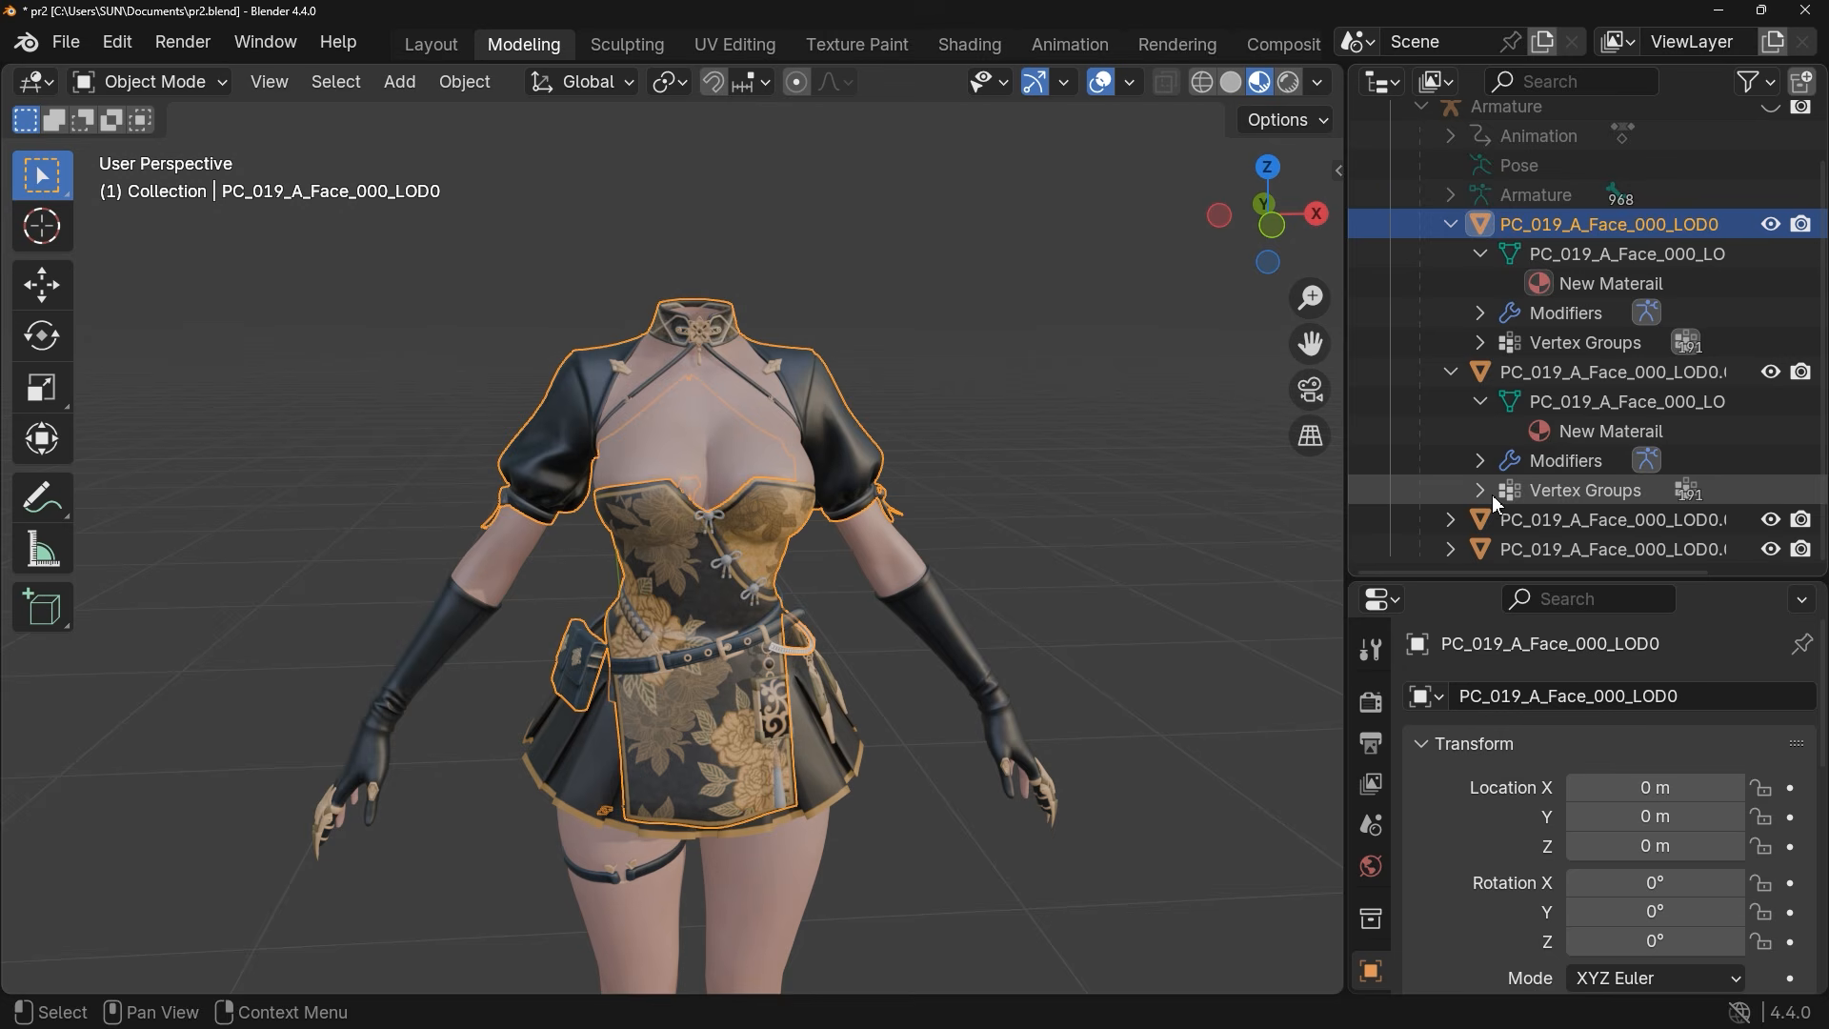
{"action": "left_click", "coordinate": [1450, 519]}
{"action": "scroll", "coordinate": [1568, 446], "scroll_direction": "down", "scroll_amount": 3}
{"action": "left_click", "coordinate": [1479, 460]}
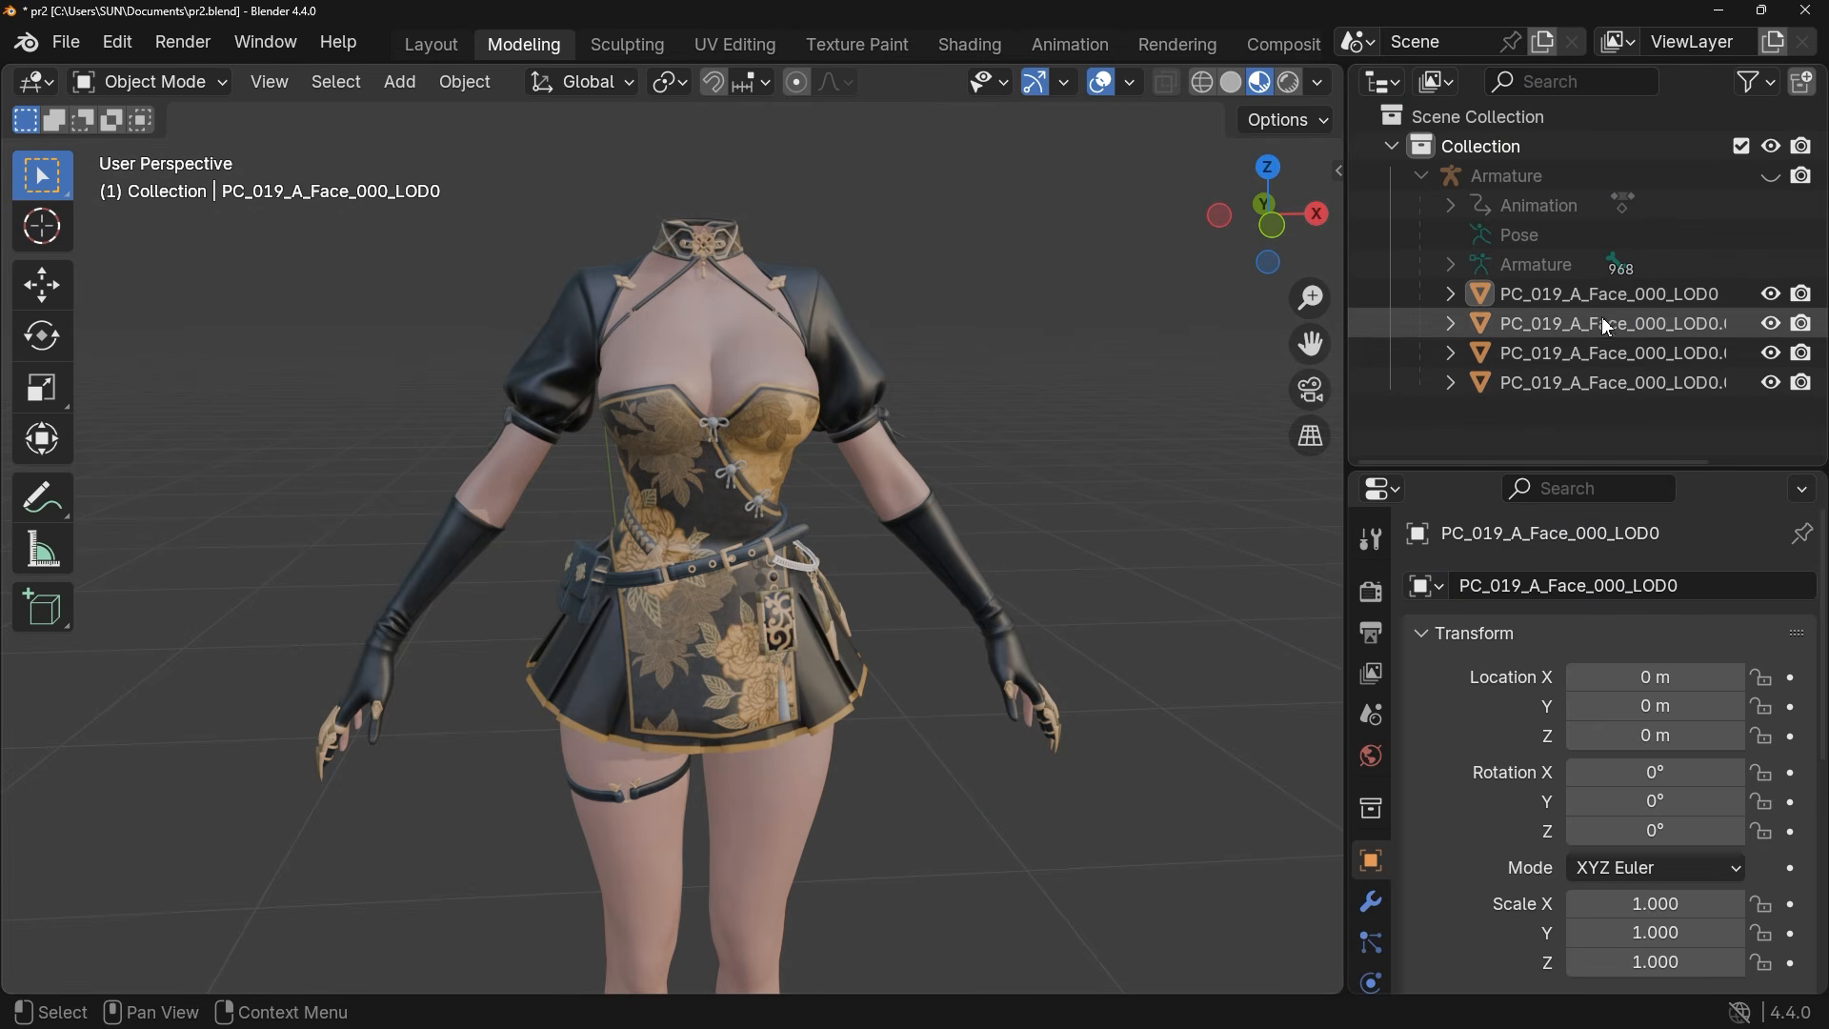
Select all four outfit meshes with PC_019_A_Face_000_LOD0 as the active object and join them into one mesh
{"action": "left_click", "coordinate": [1562, 382]}
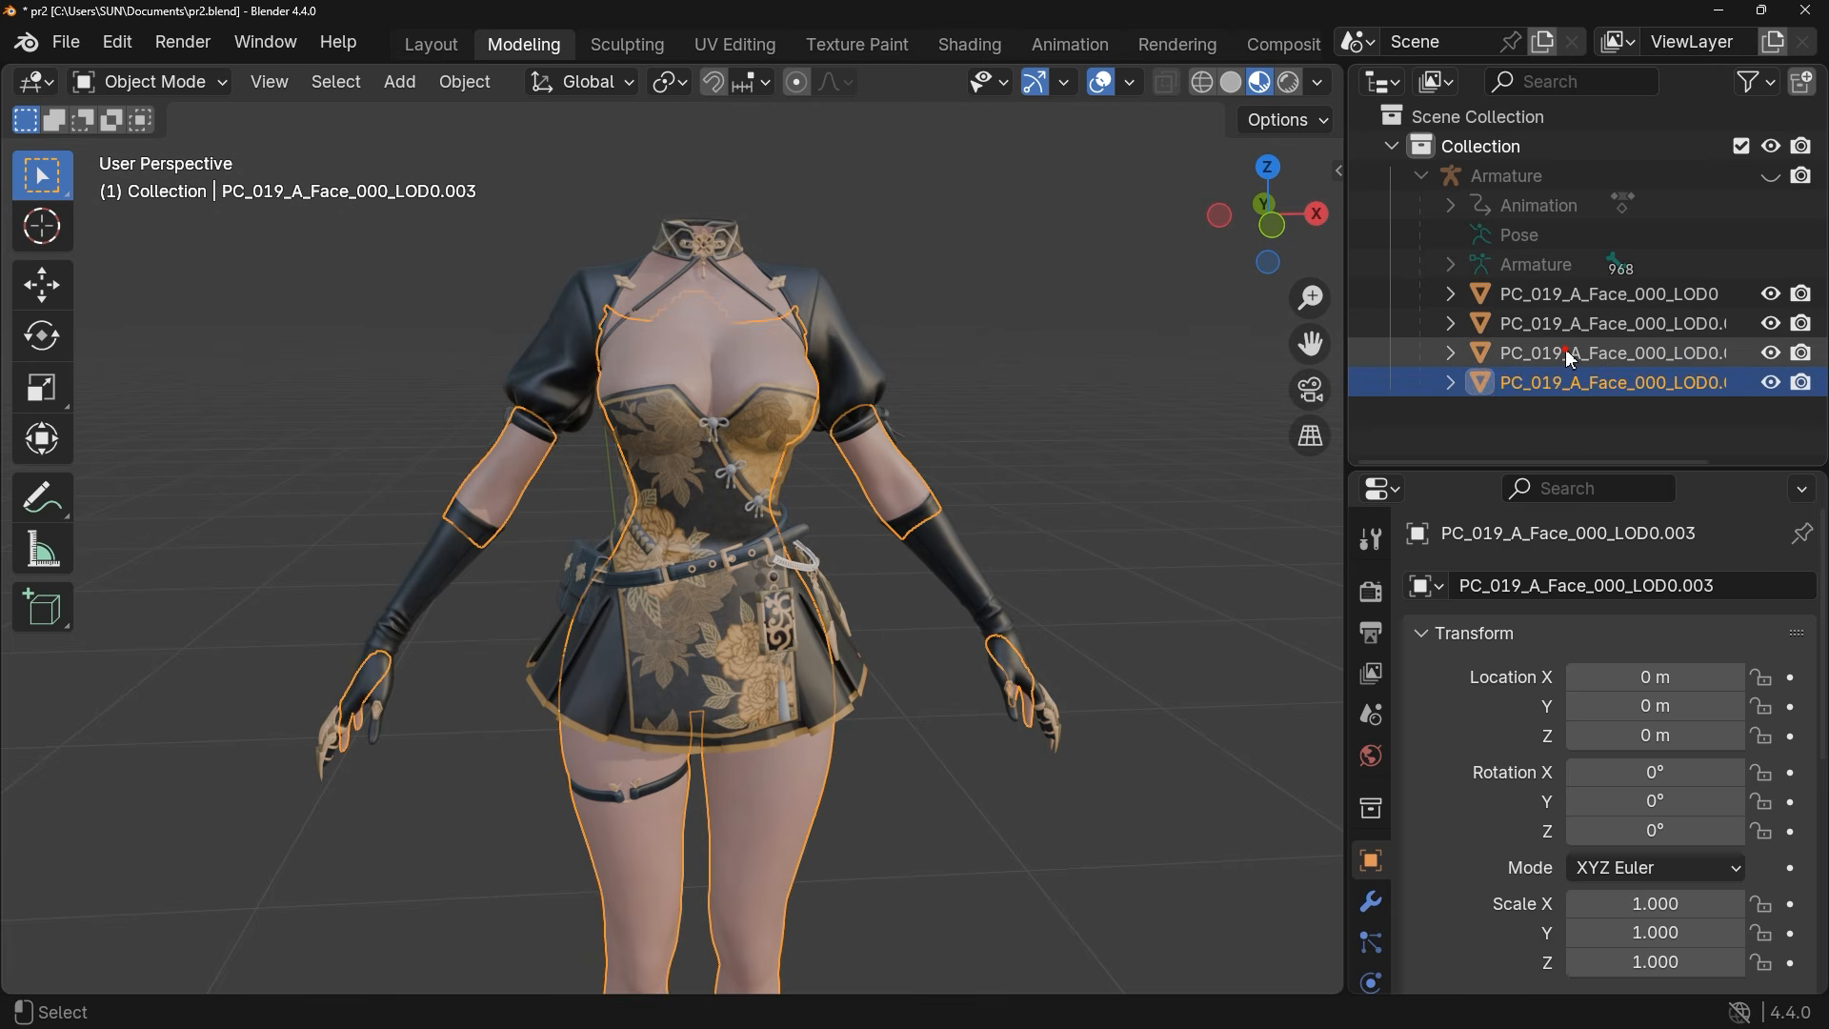
{"action": "left_click", "coordinate": [1570, 354], "text": "ctrl"}
{"action": "left_click", "coordinate": [1569, 325], "text": "ctrl"}
{"action": "left_click", "coordinate": [1567, 298], "text": "ctrl"}
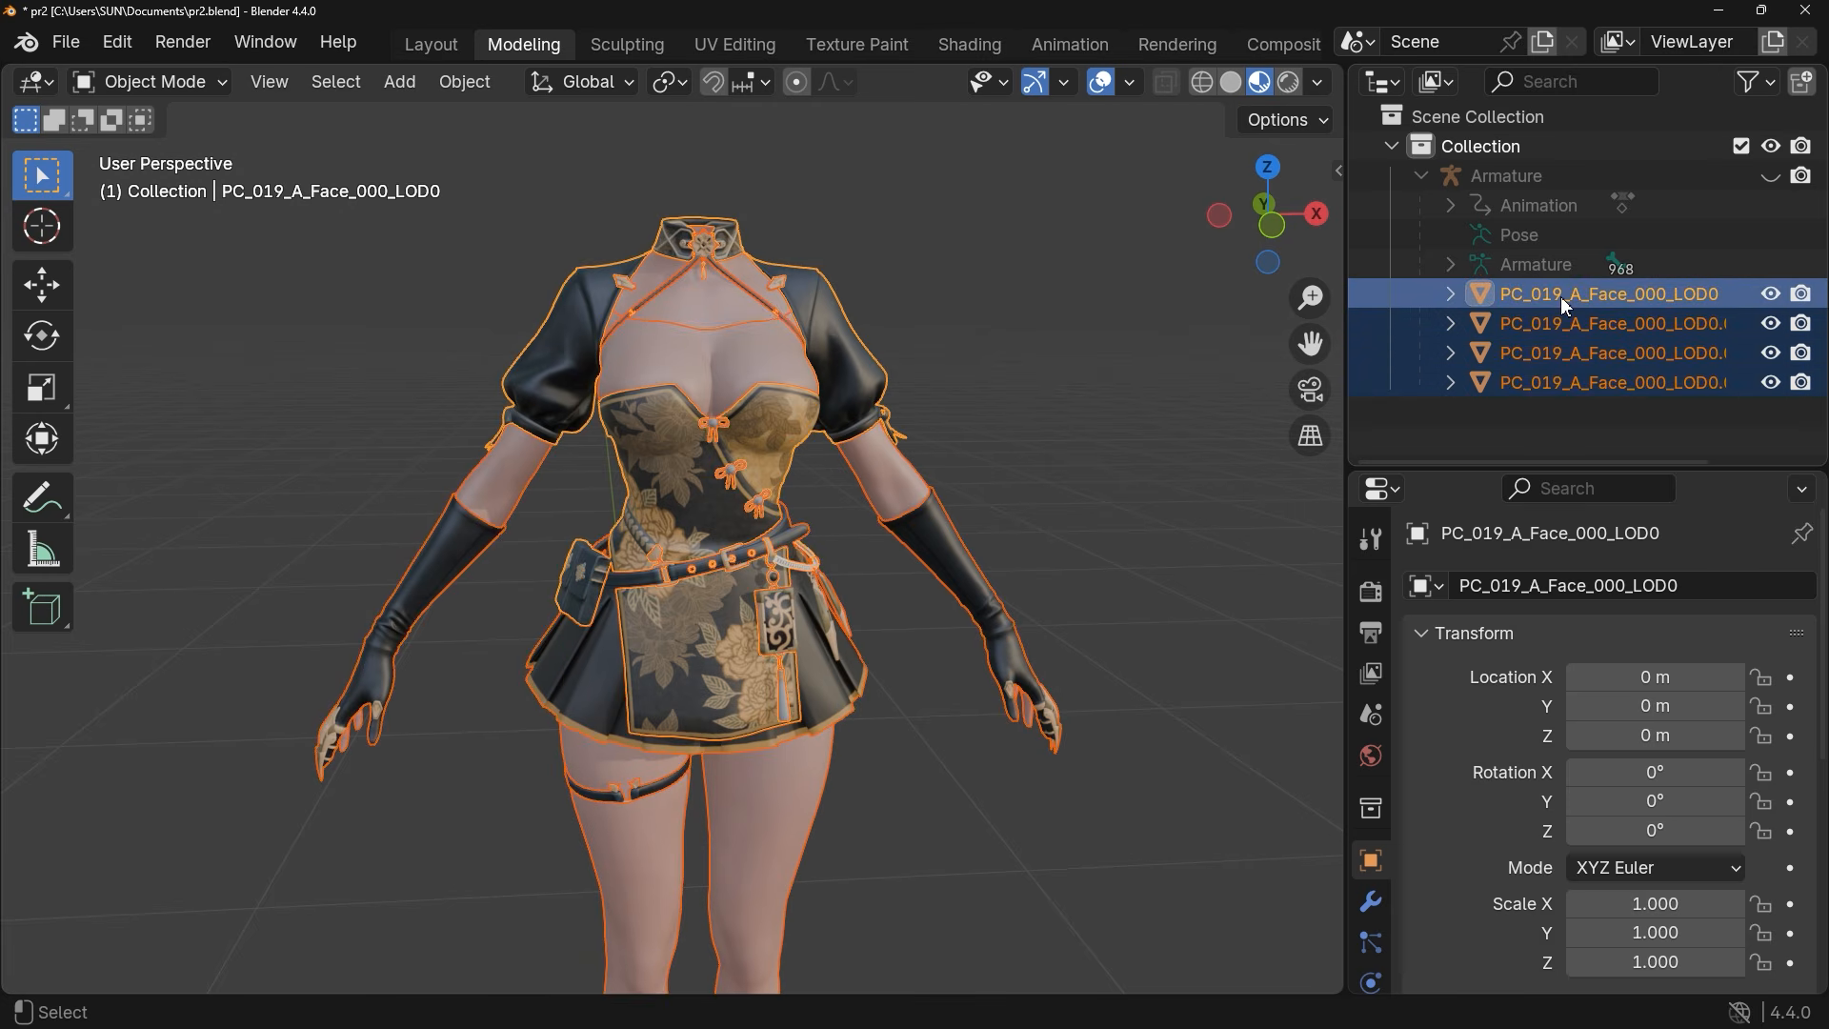
{"action": "left_click_drag", "start_coordinate": [1038, 177], "coordinate": [434, 829]}
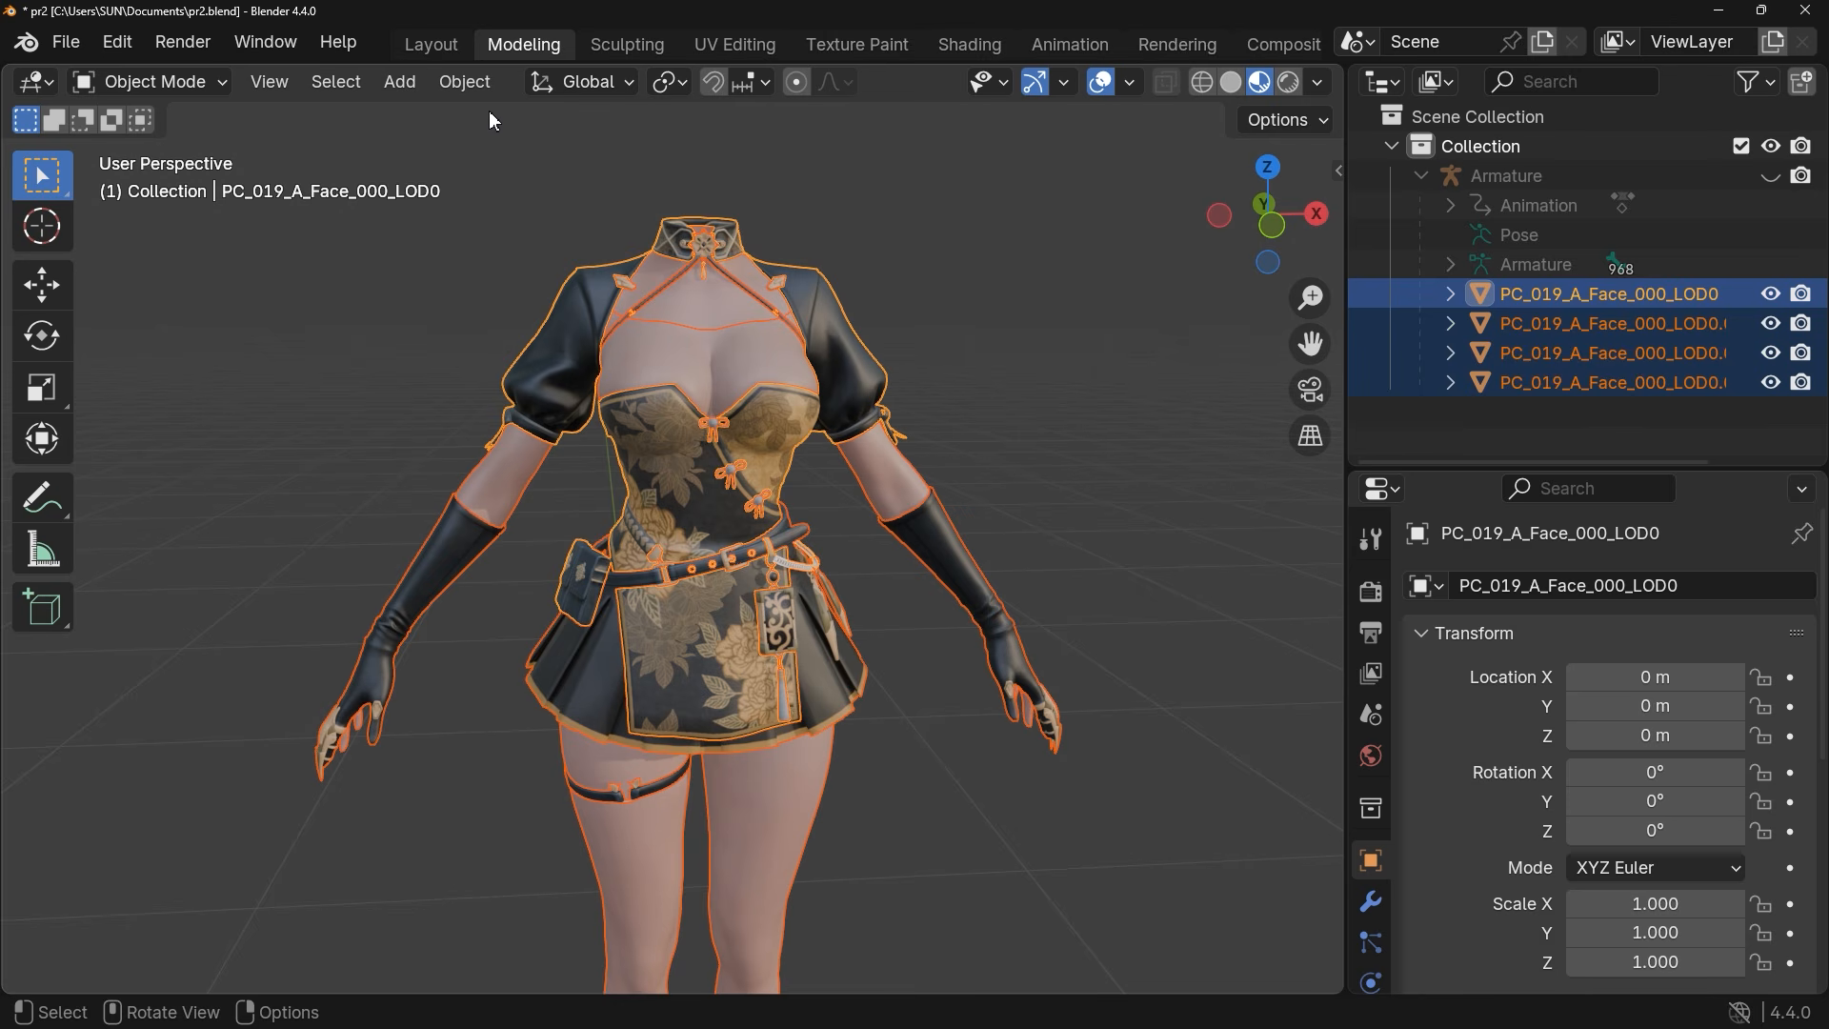
{"action": "left_click", "coordinate": [469, 85]}
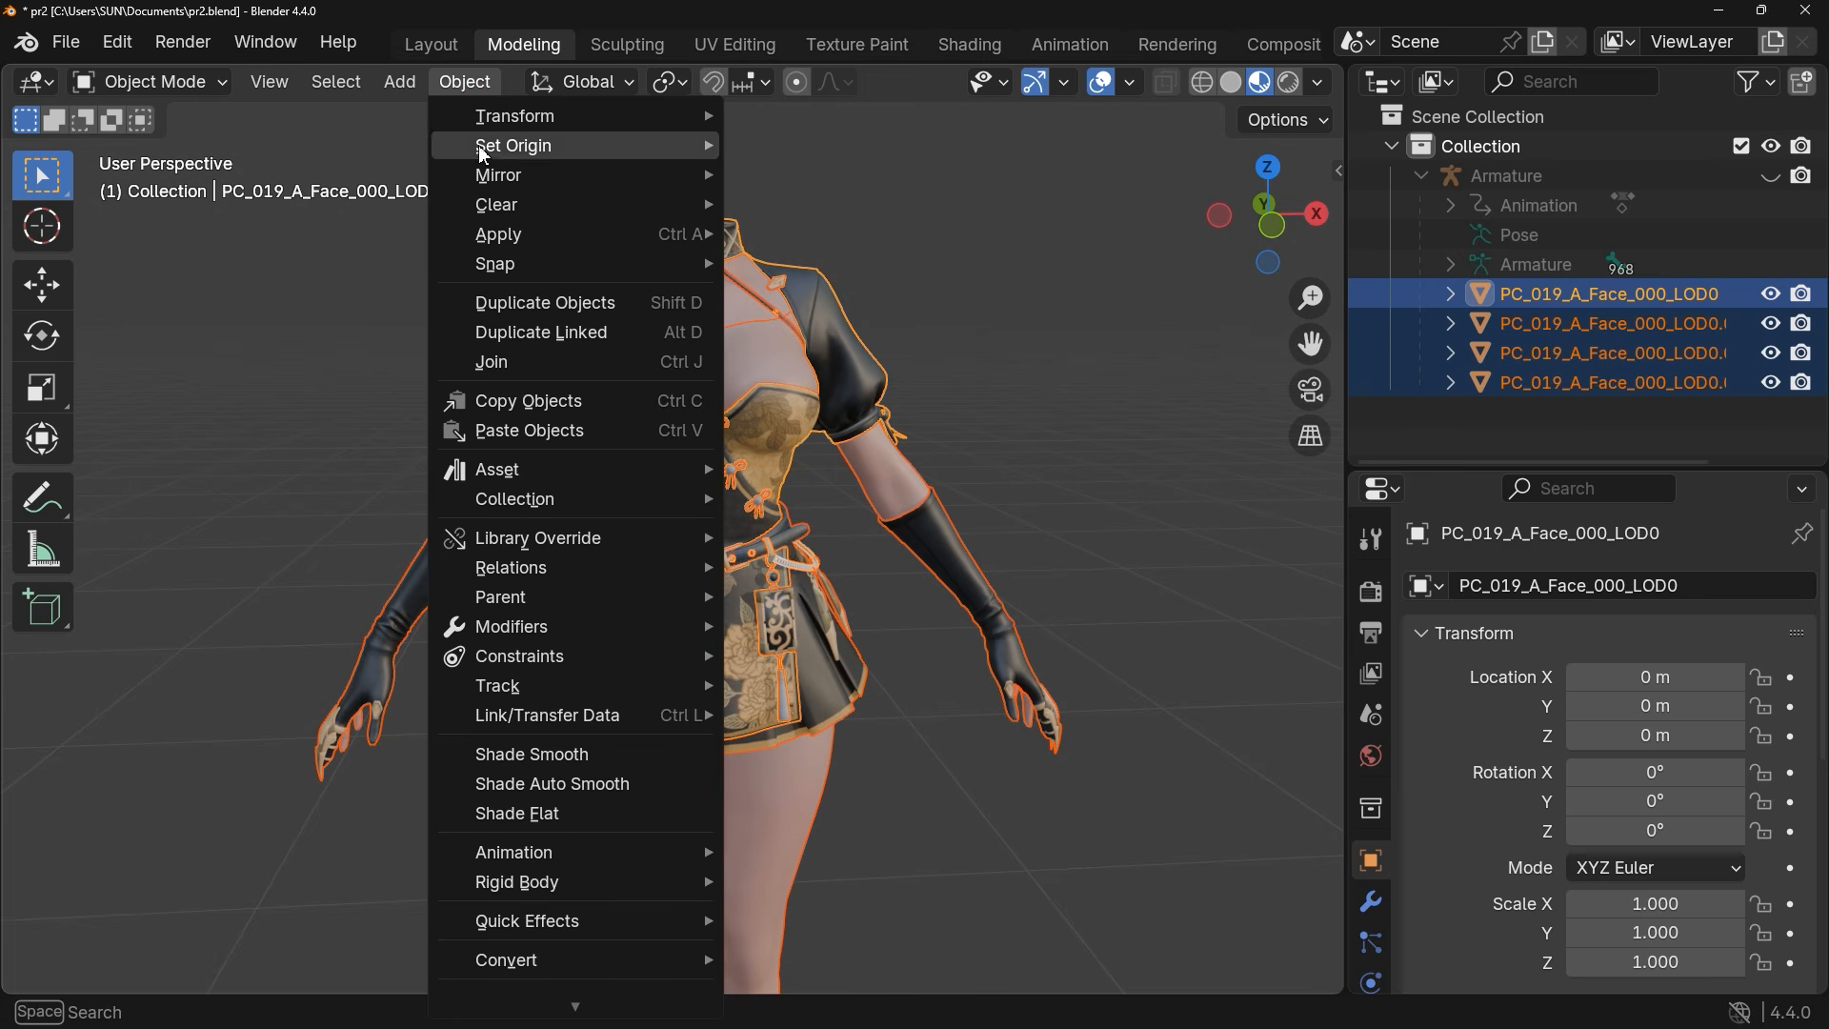
{"action": "left_click", "coordinate": [529, 365]}
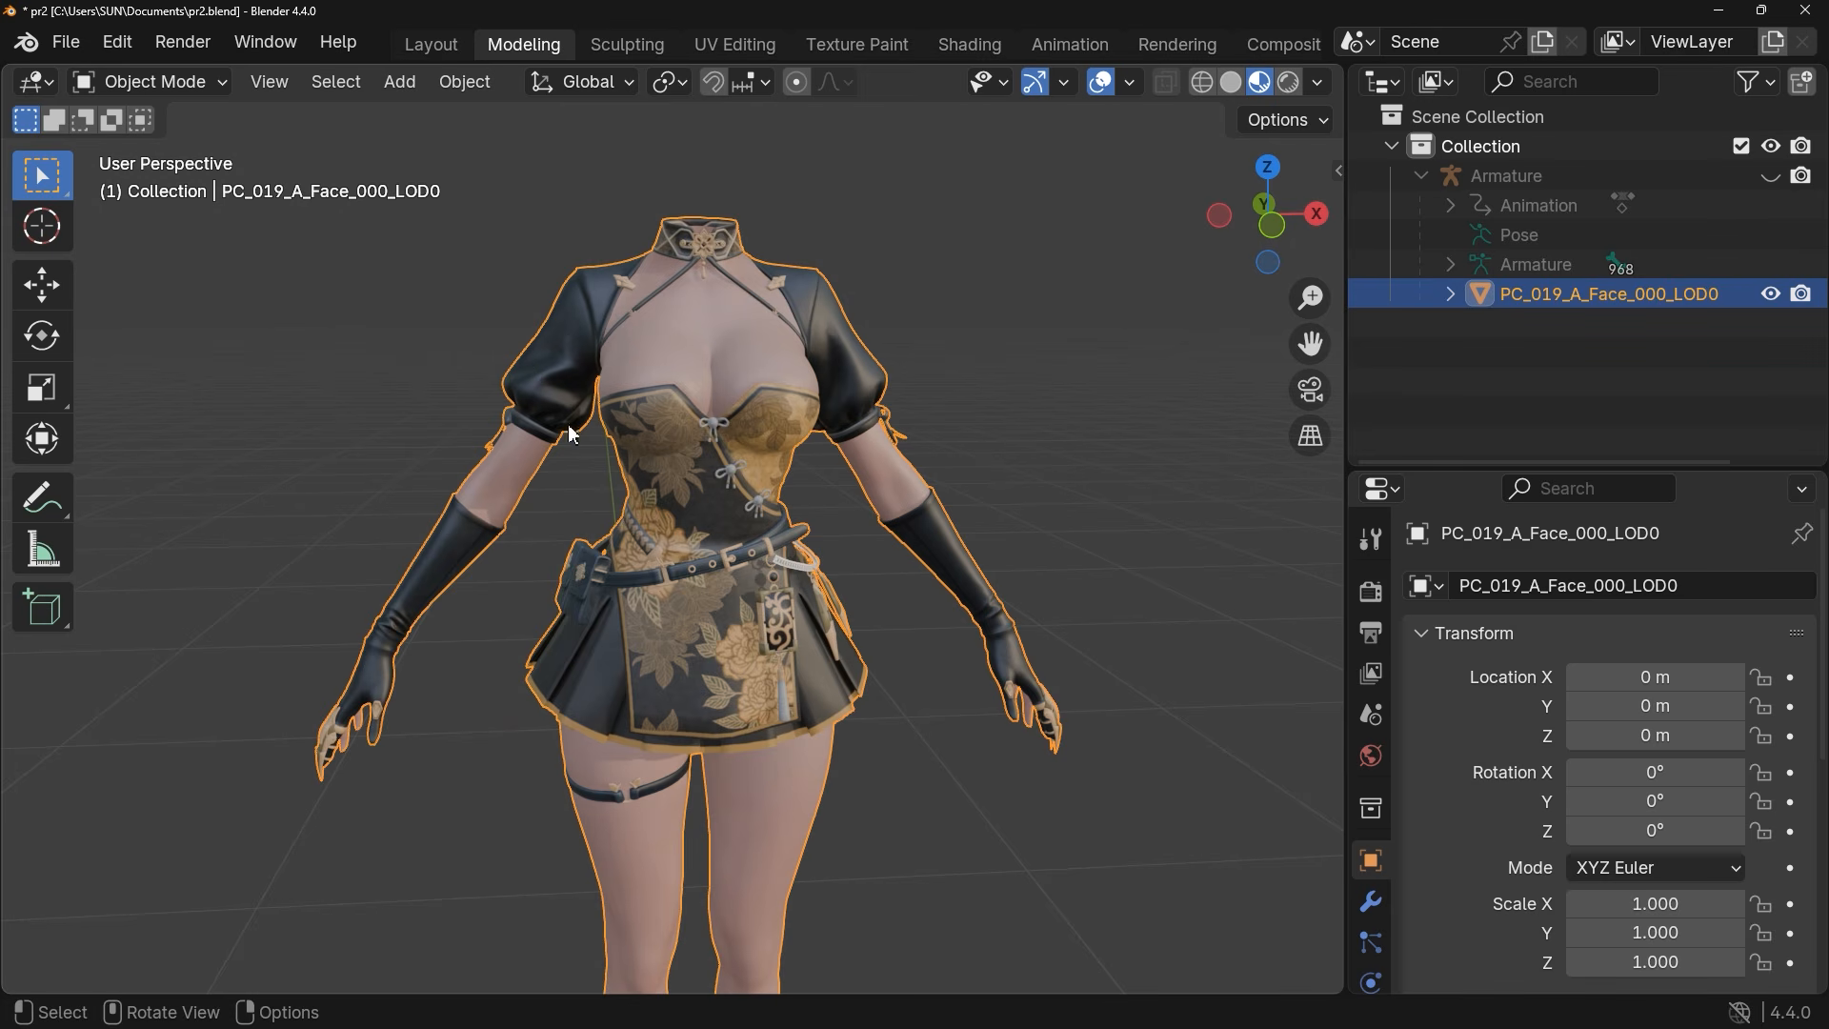
Hide and show the joined mesh to check that it contains the whole outfit, and reselect it
{"action": "left_click", "coordinate": [1770, 295]}
{"action": "left_click", "coordinate": [1770, 295]}
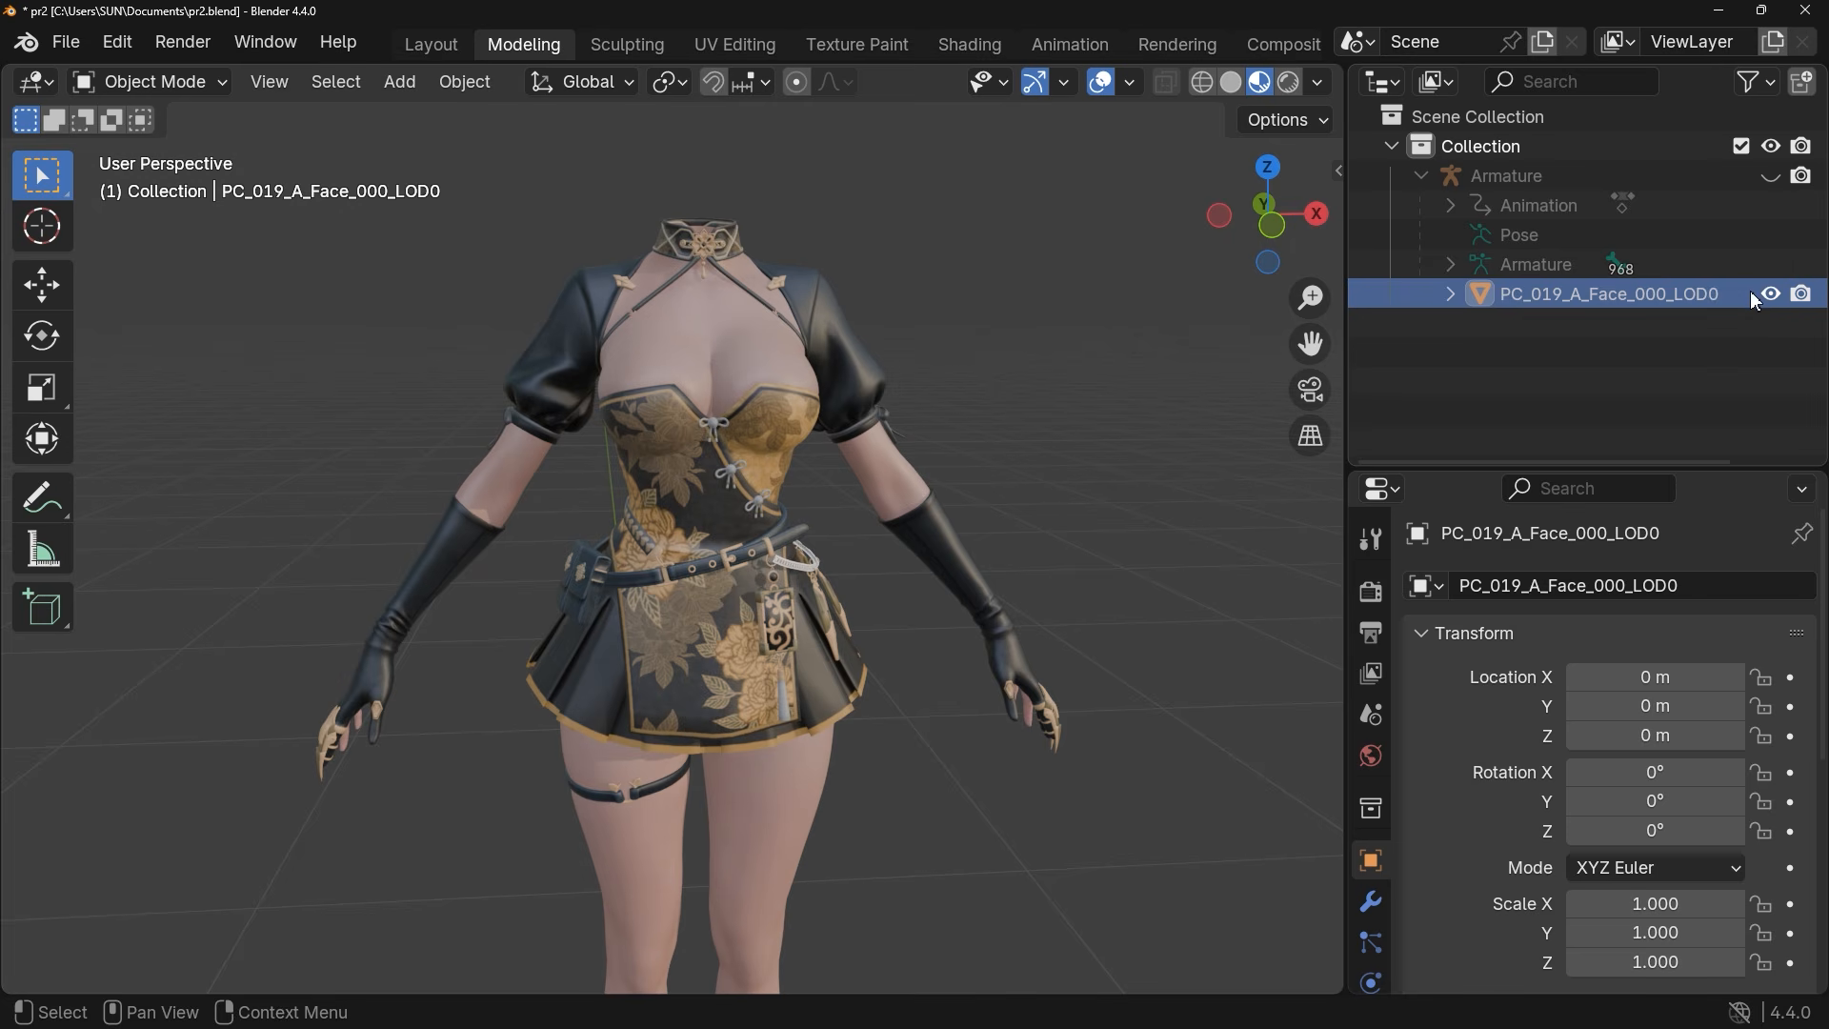
{"action": "left_click", "coordinate": [1559, 303]}
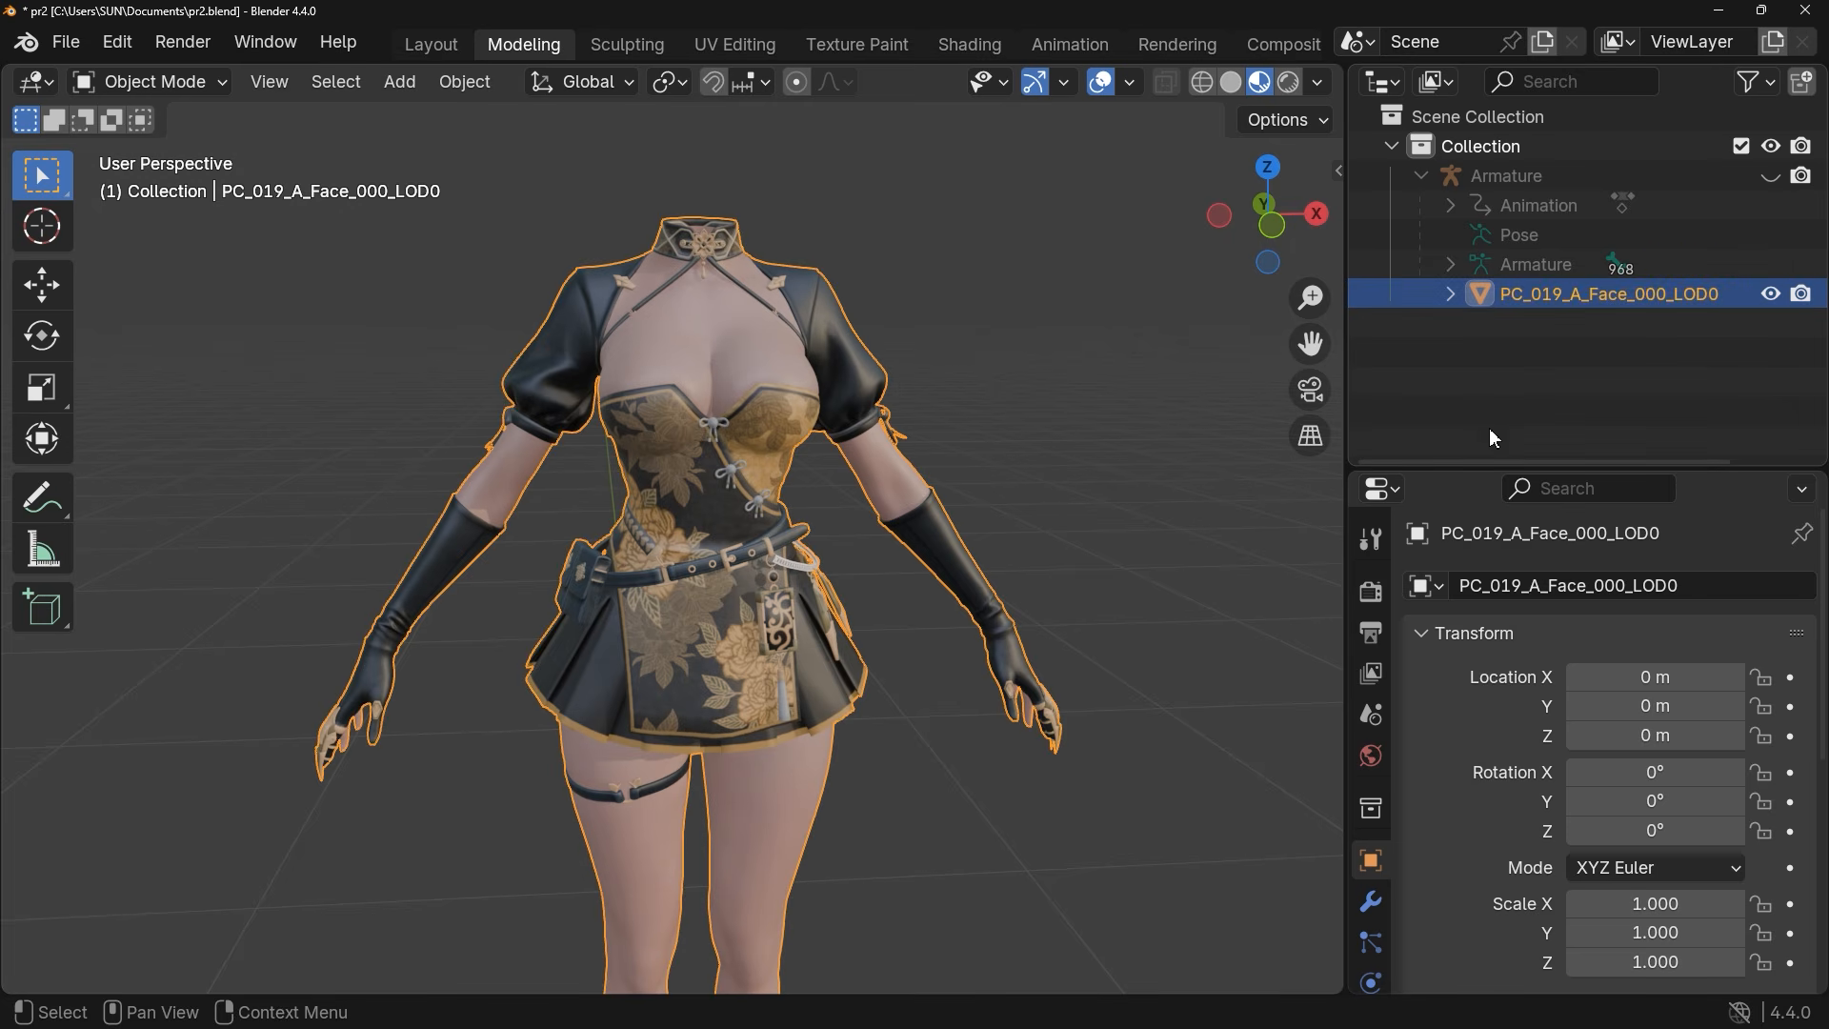
Remove the material slot containing New Materail from the joined outfit mesh
{"action": "scroll", "coordinate": [1371, 789], "scroll_direction": "down", "scroll_amount": 1}
{"action": "scroll", "coordinate": [1371, 788], "scroll_direction": "down", "scroll_amount": 2}
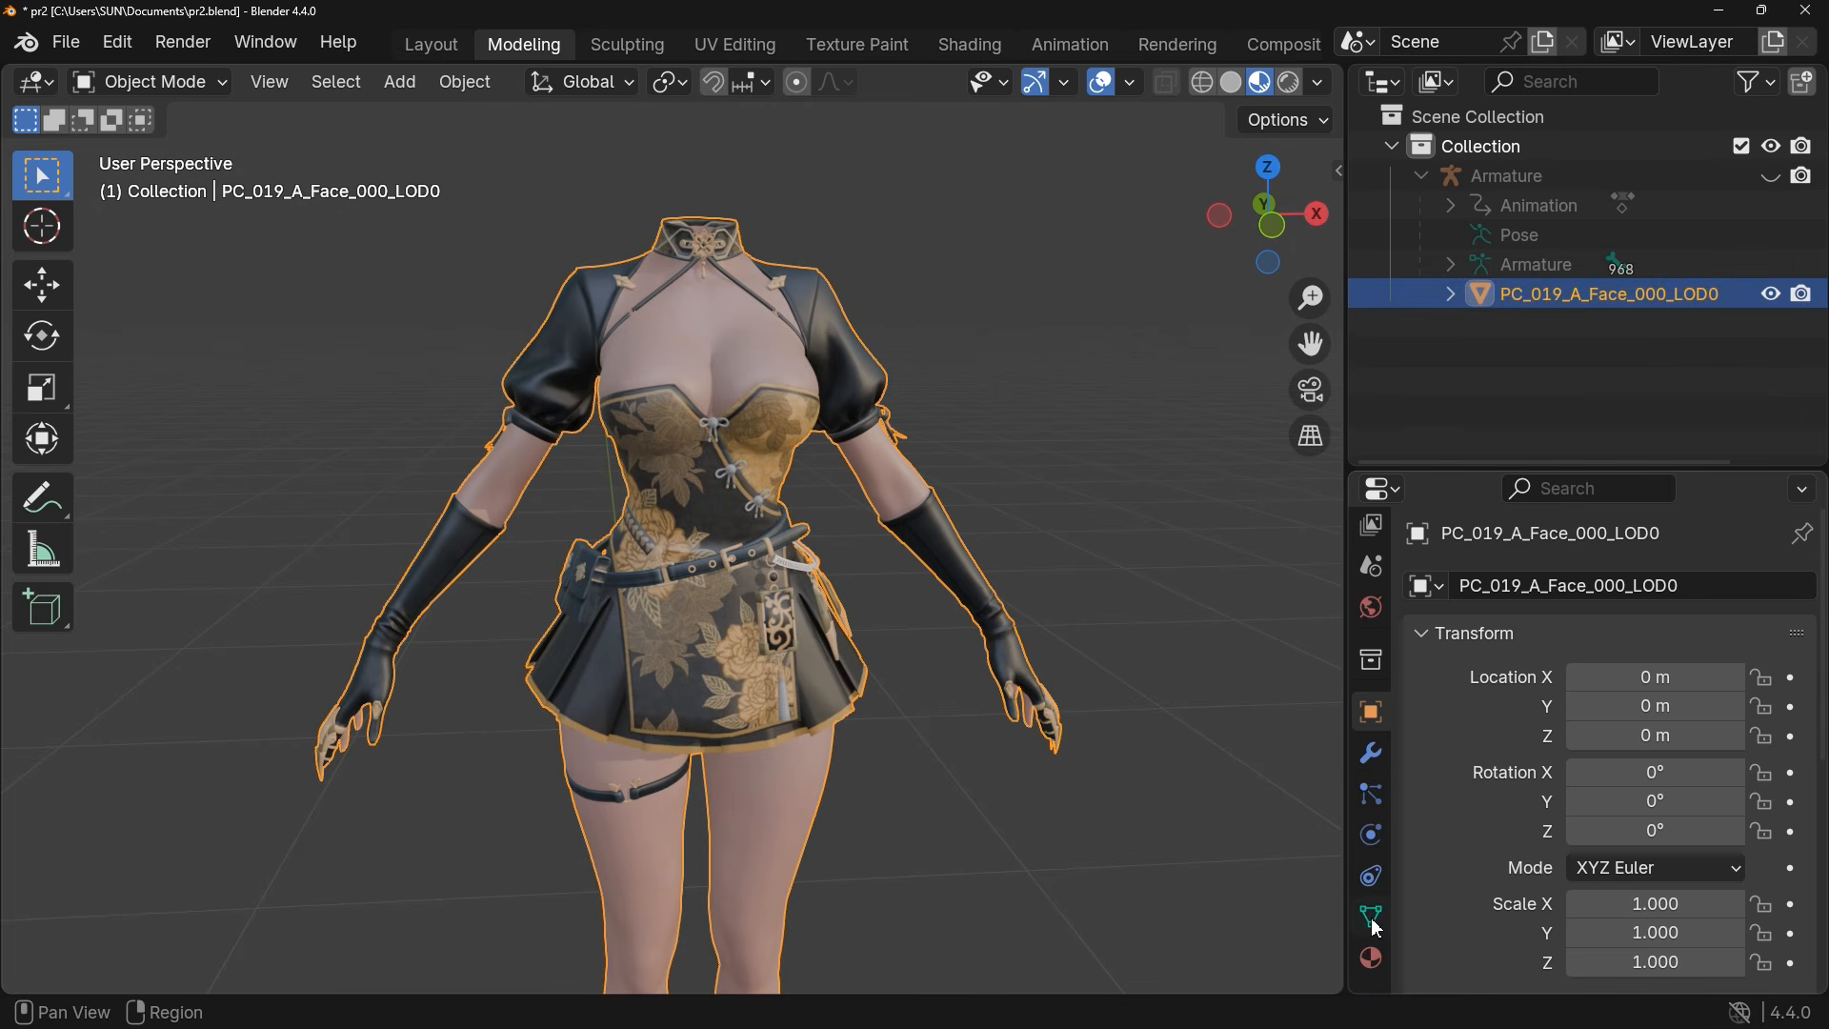
{"action": "left_click", "coordinate": [1372, 960]}
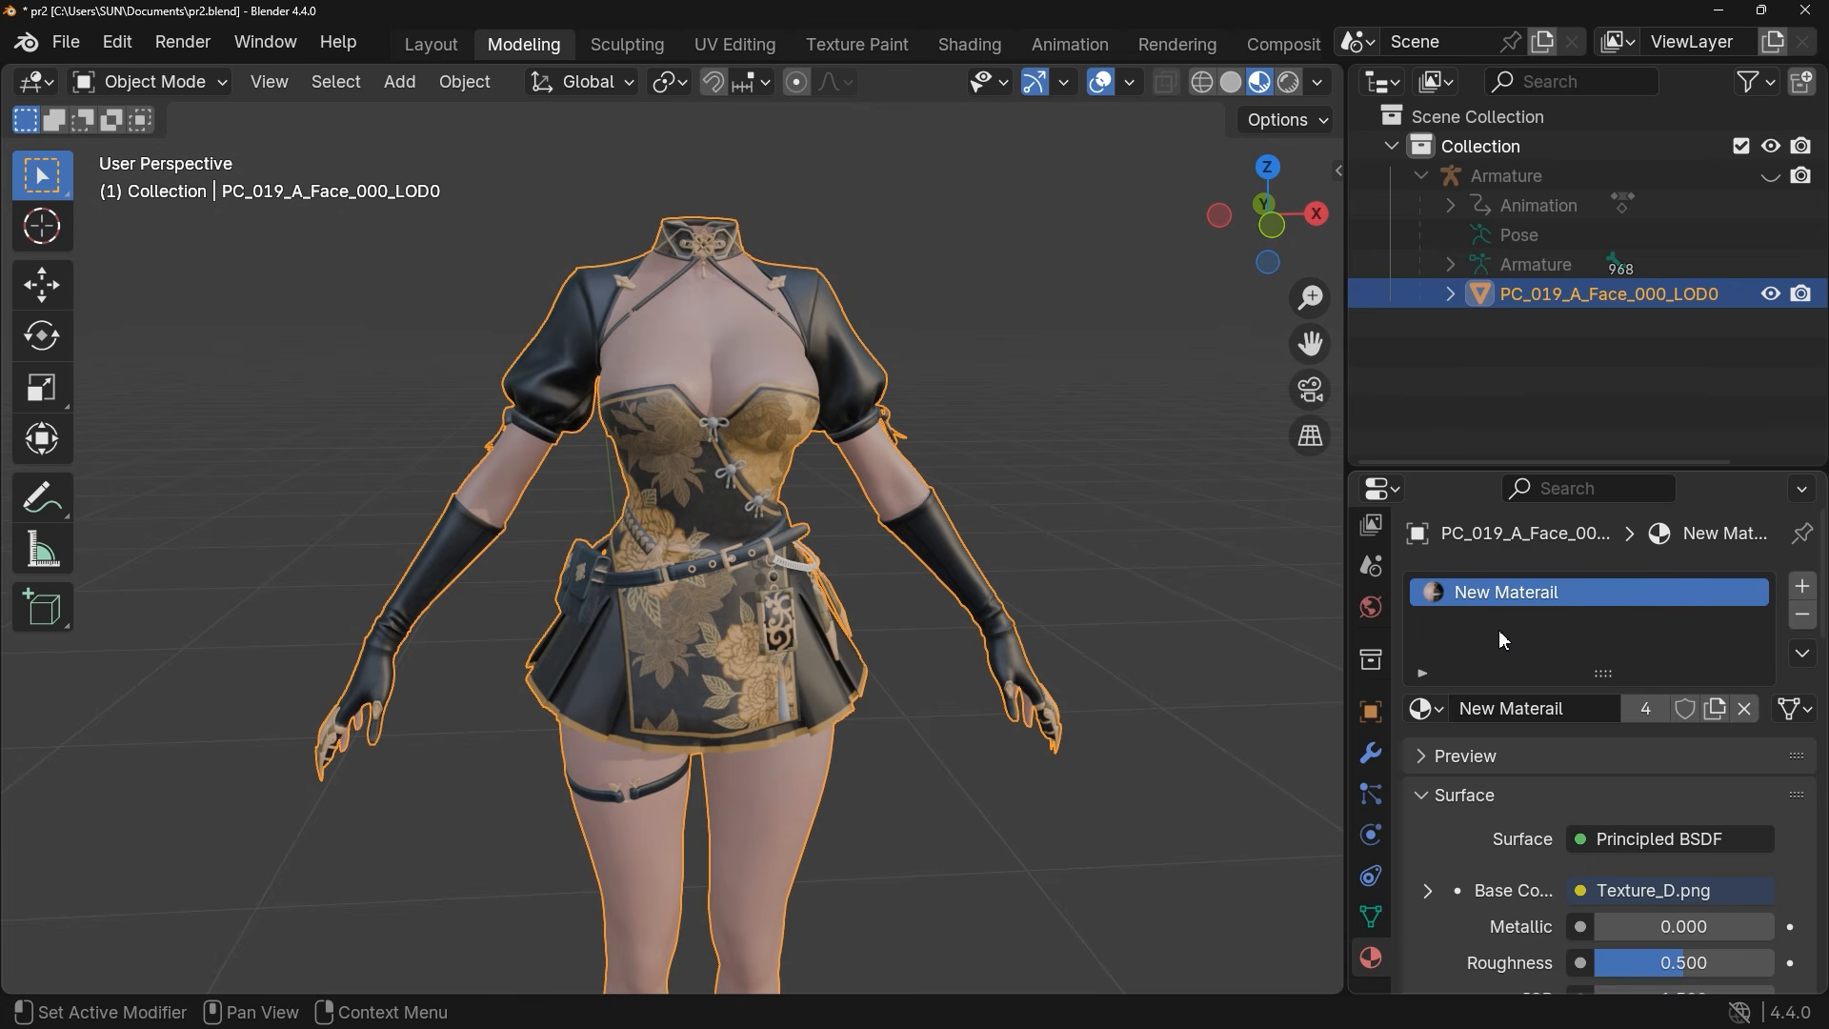
{"action": "left_click", "coordinate": [1801, 617]}
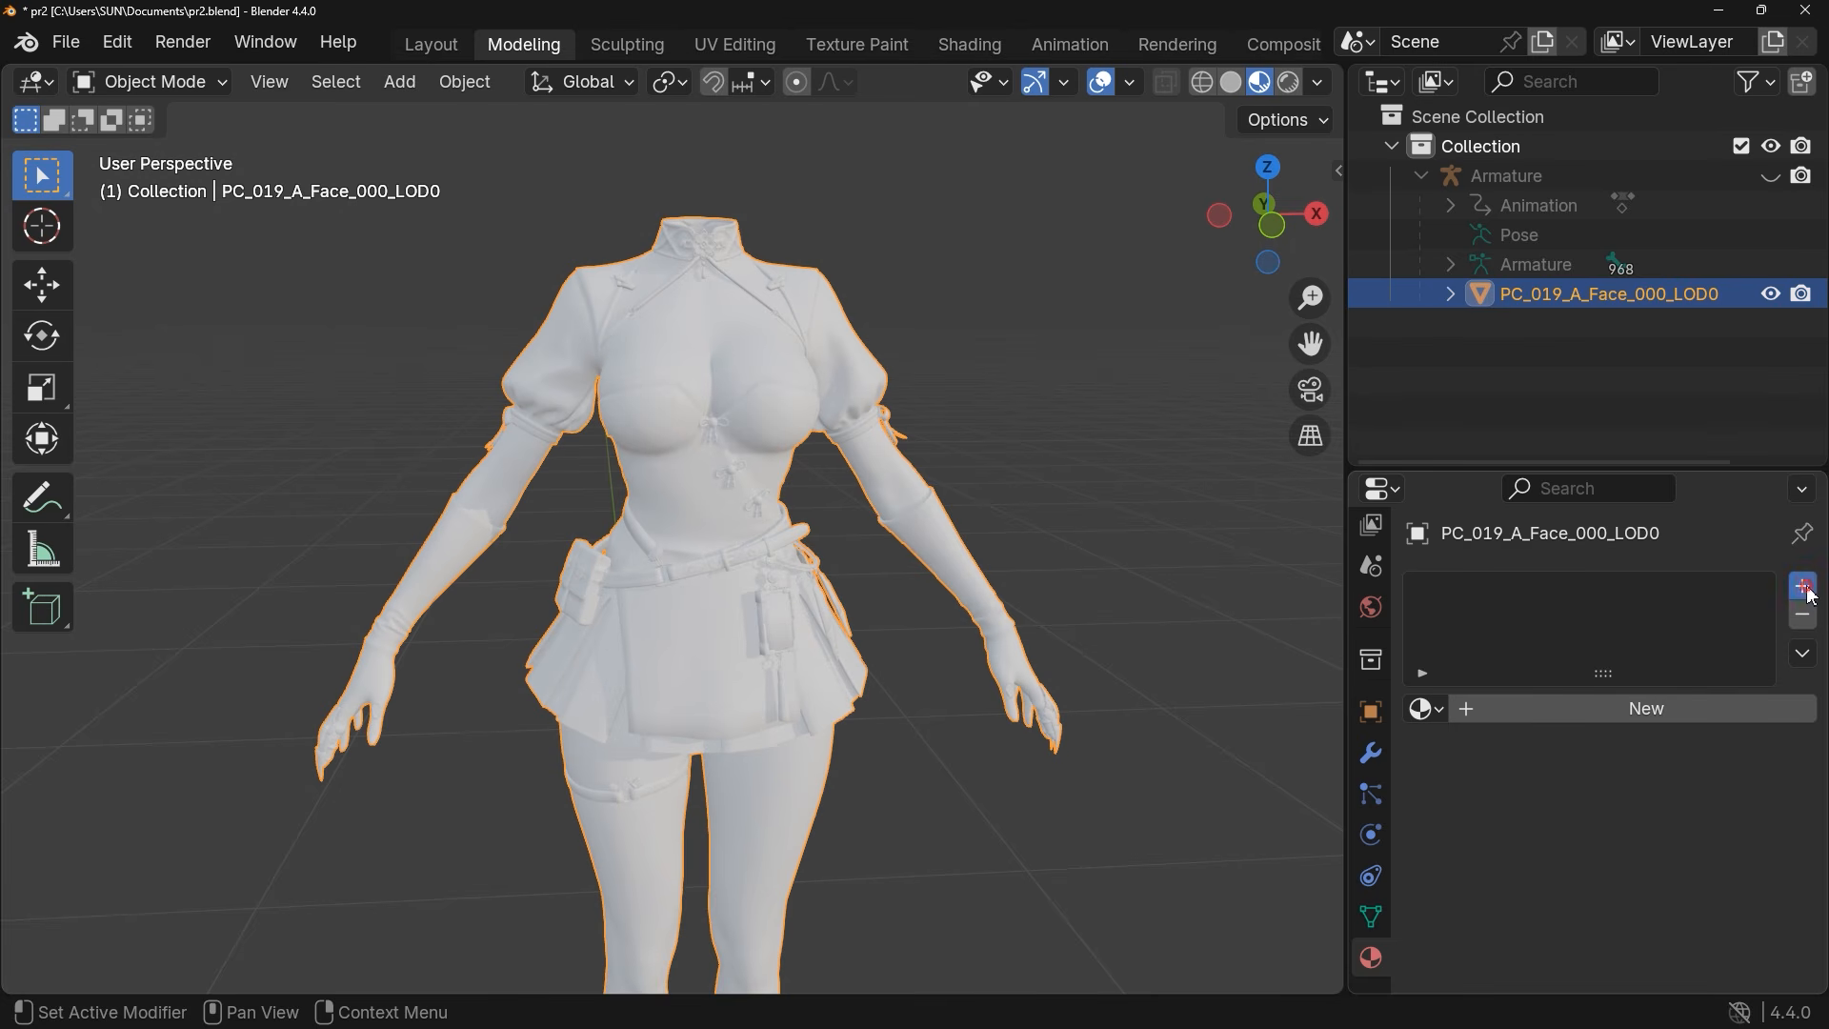
Add a material slot to the joined mesh, create a new material in it and name it Texture 1
{"action": "left_click", "coordinate": [1797, 591]}
{"action": "left_click", "coordinate": [1561, 722]}
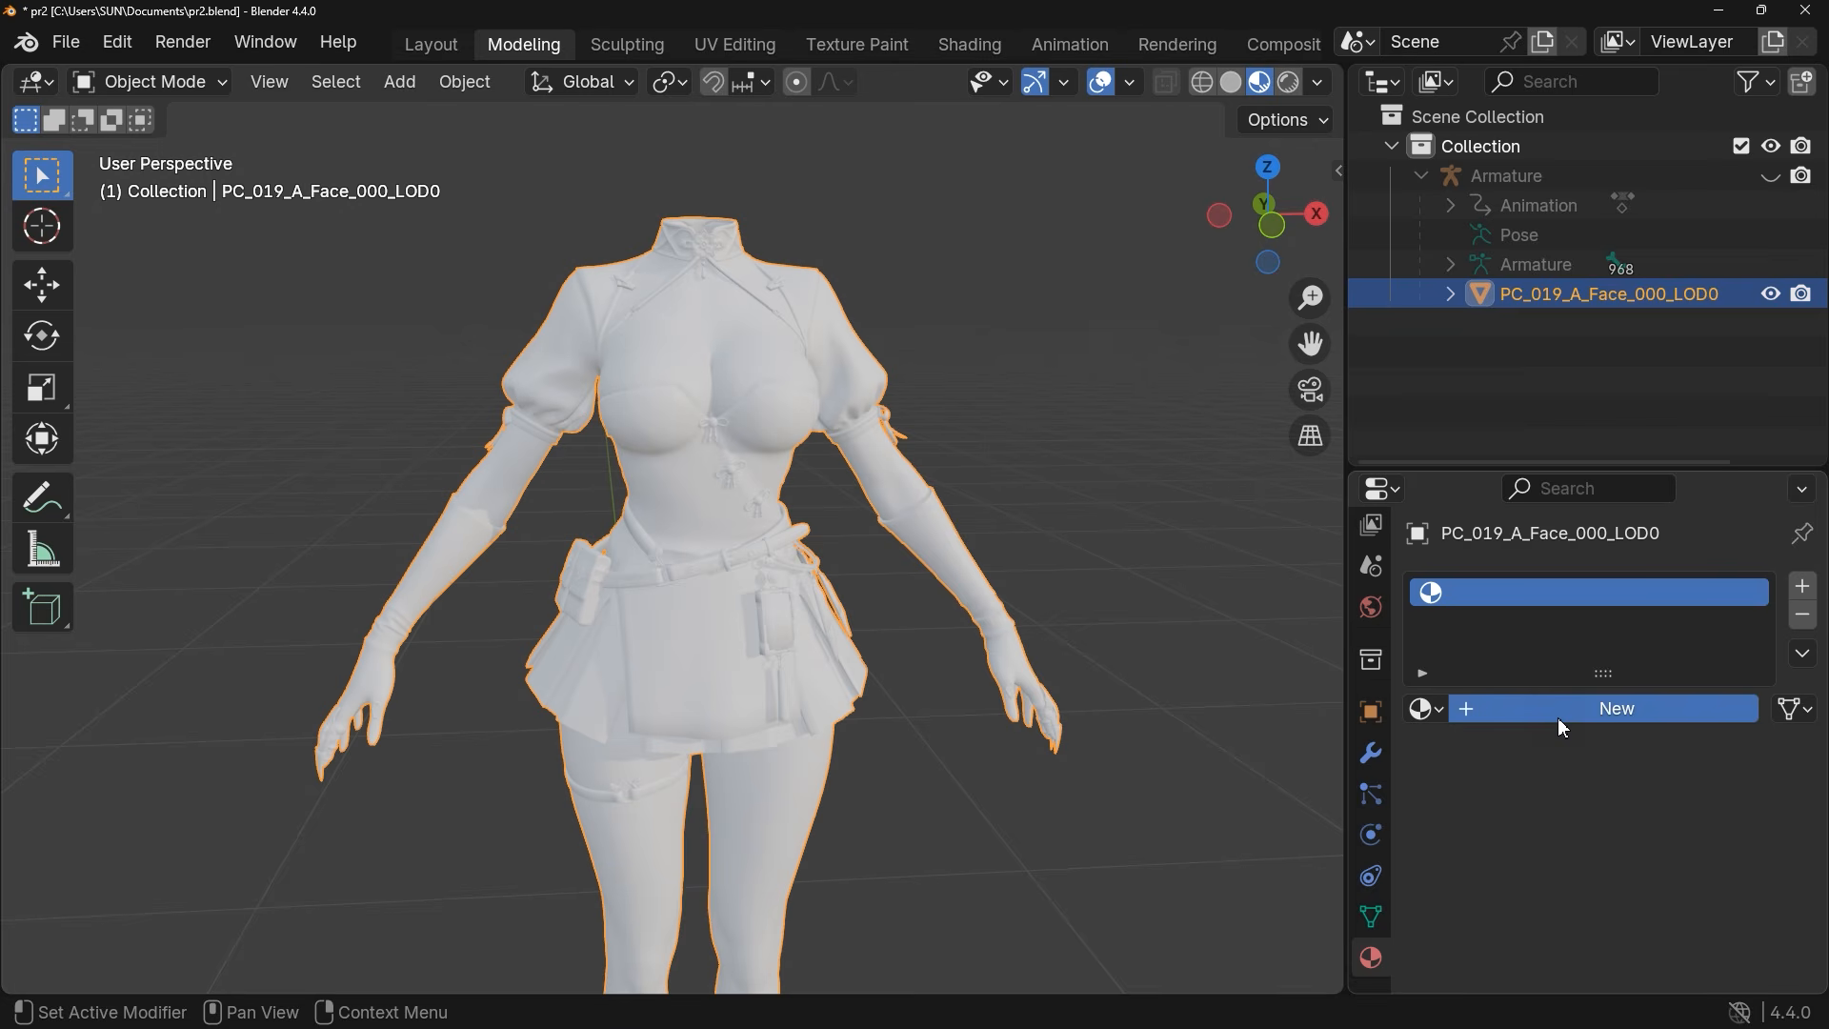
{"action": "double_click", "coordinate": [1510, 597]}
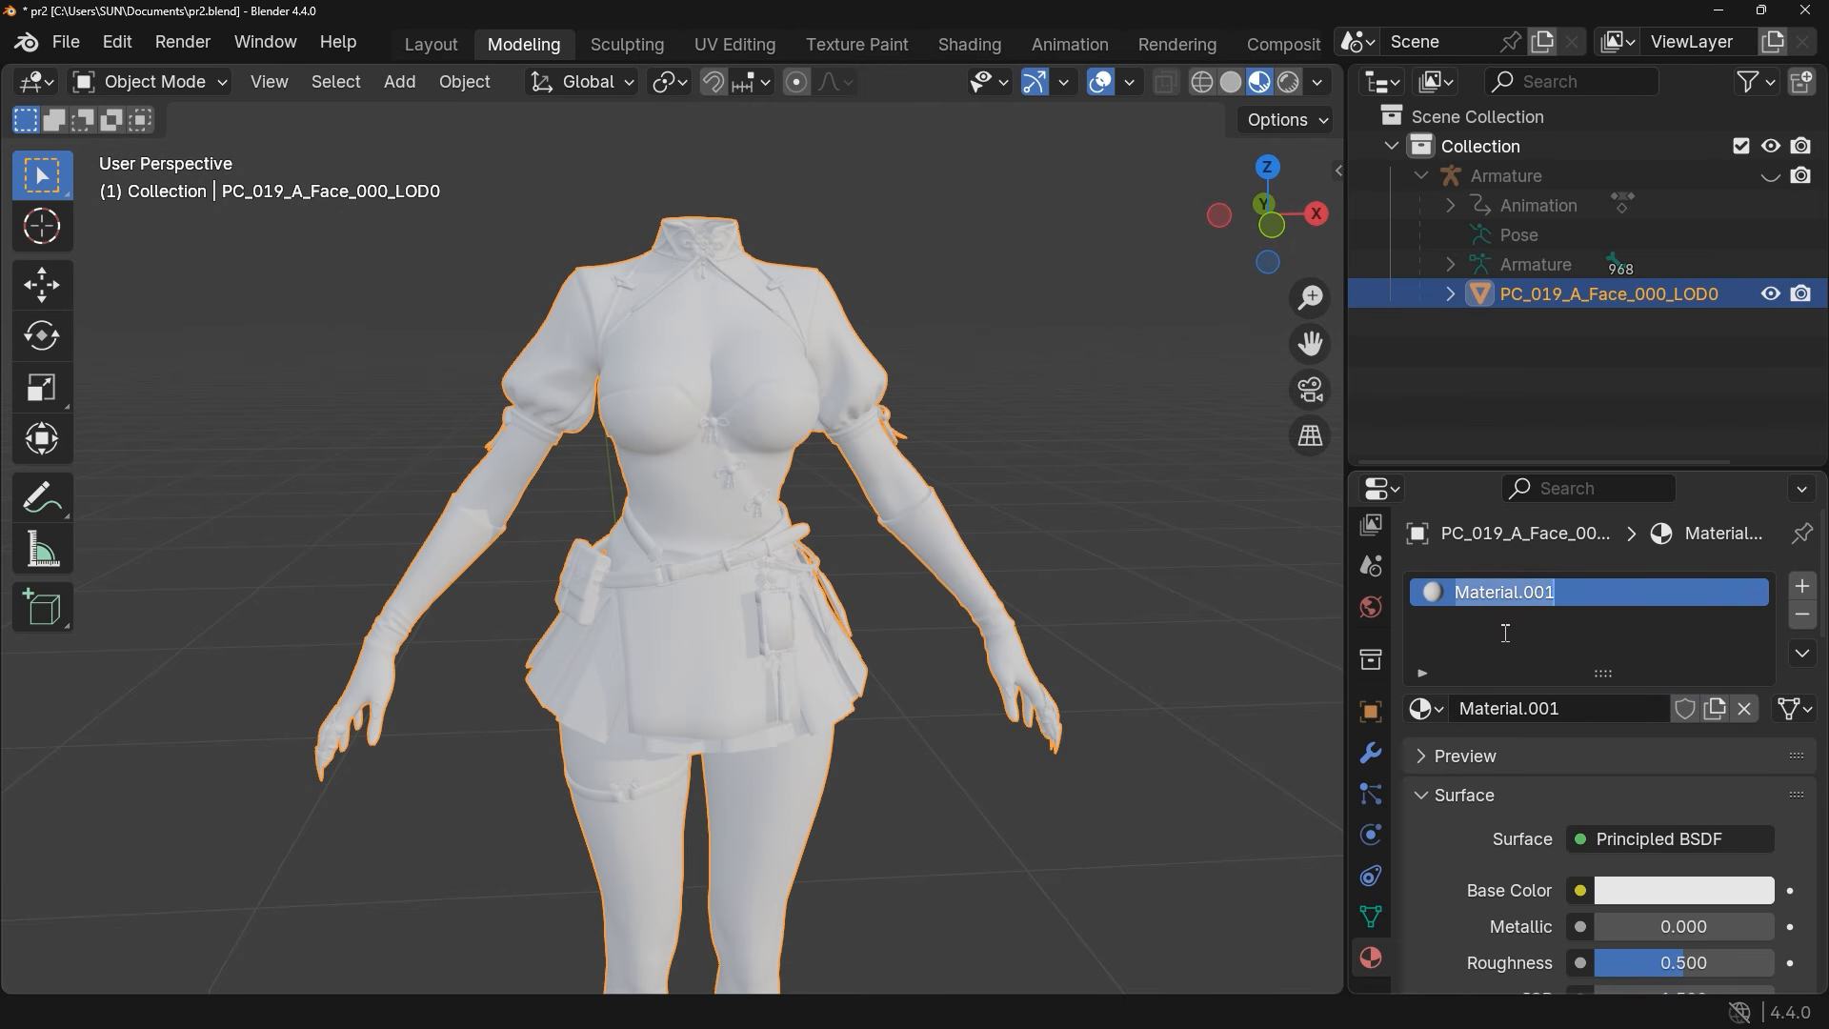
{"action": "type", "text": "Texture 1"}
{"action": "key", "text": "Return"}
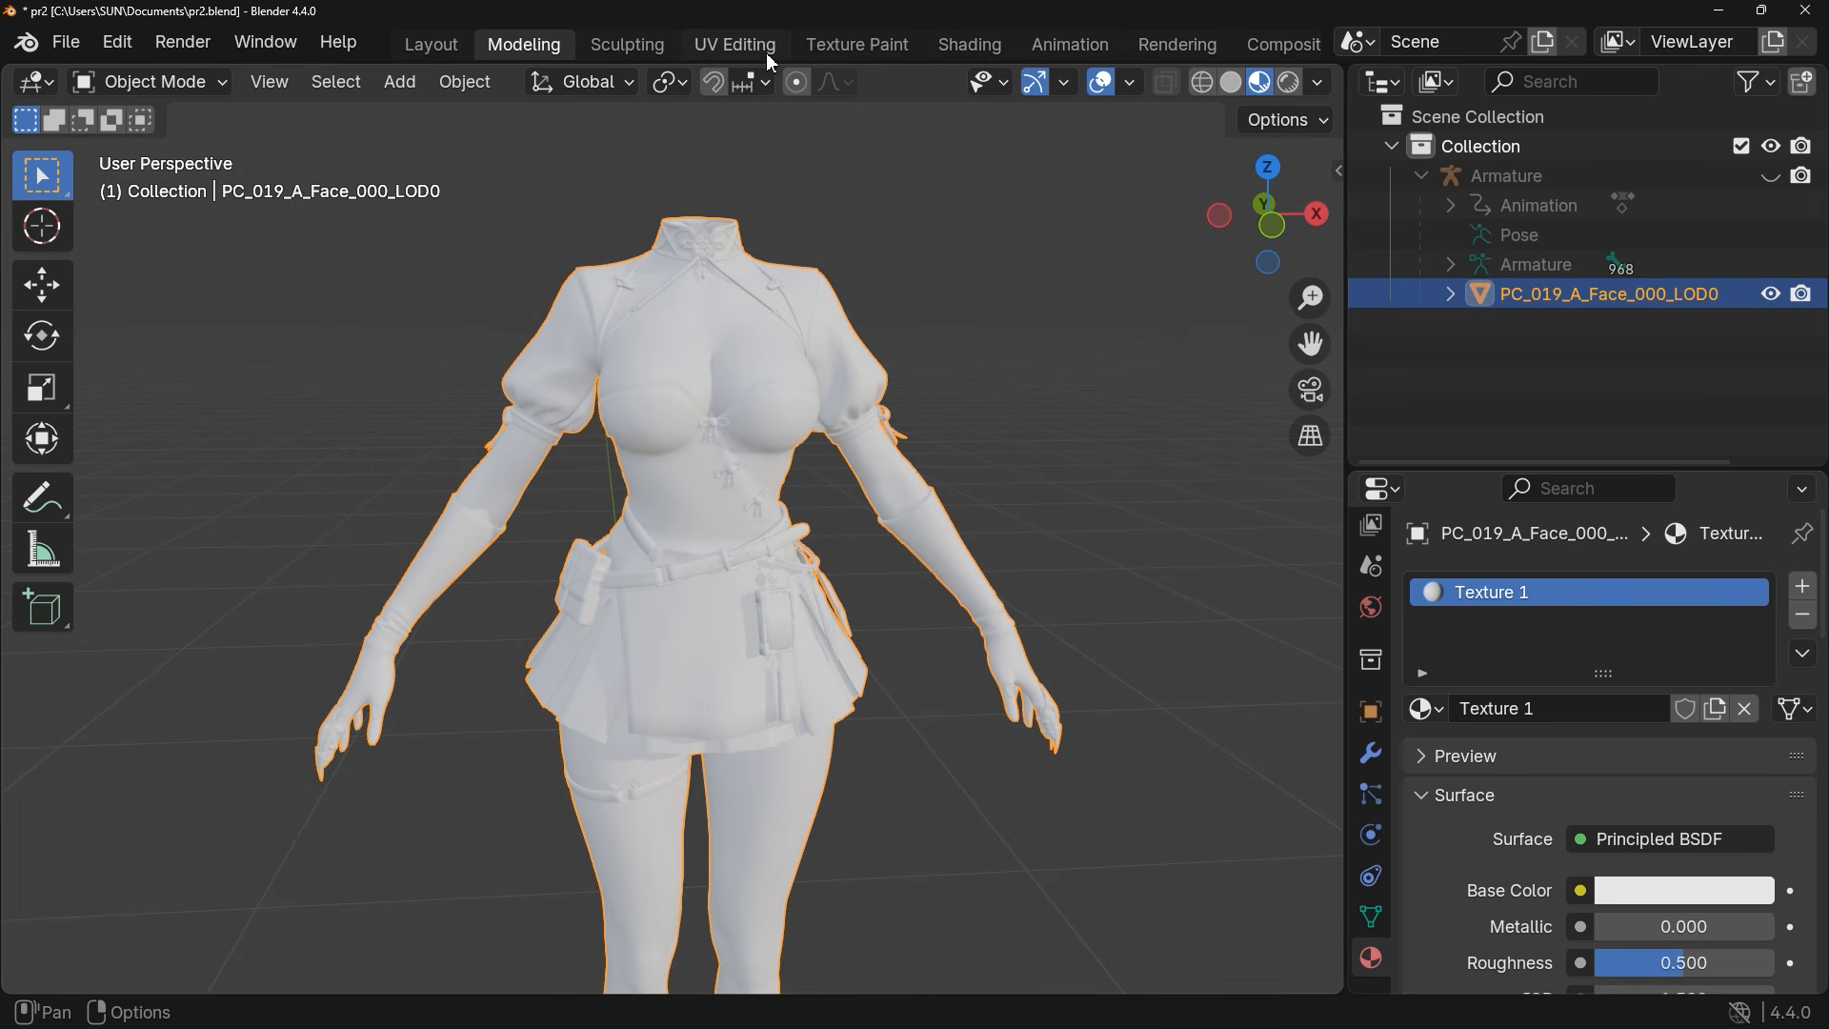
Switch to the Shading workspace and place an Image Texture node before the Principled BSDF in the Texture 1 material
{"action": "left_click", "coordinate": [956, 49]}
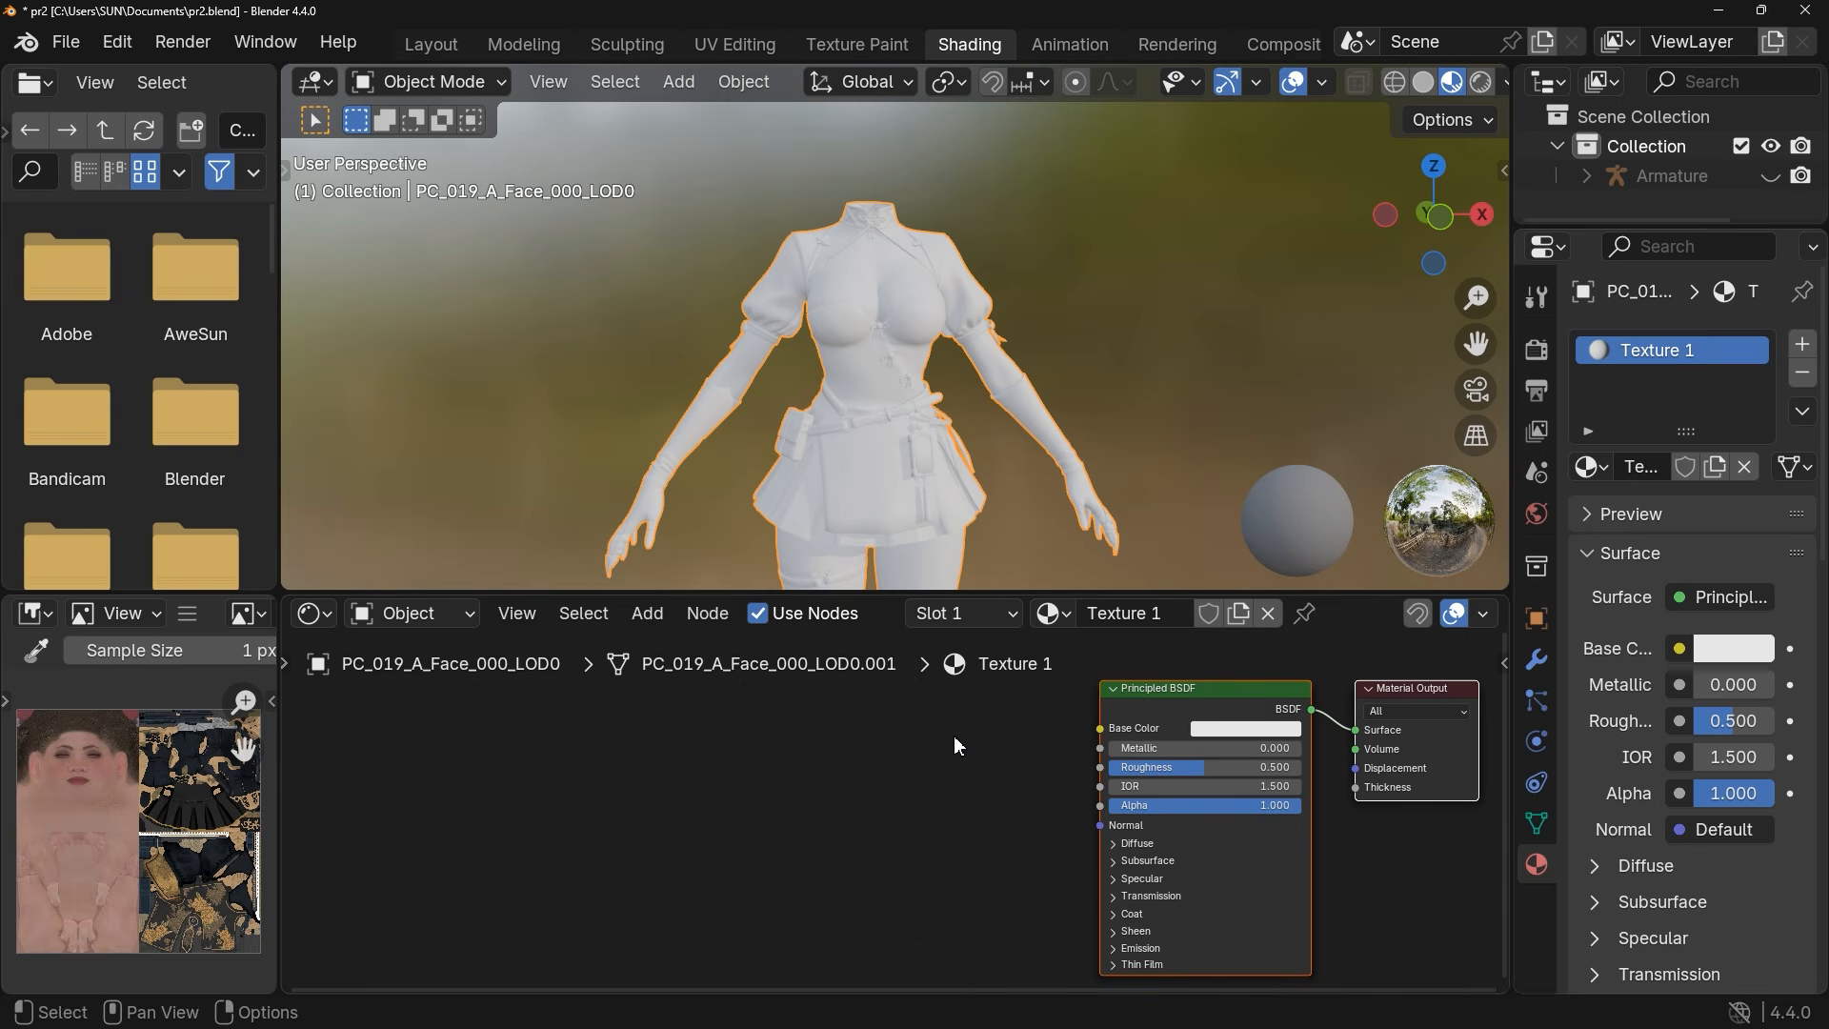
{"action": "left_click_drag", "start_coordinate": [953, 735], "coordinate": [1398, 938]}
{"action": "left_click", "coordinate": [878, 759]}
{"action": "left_click", "coordinate": [647, 612]}
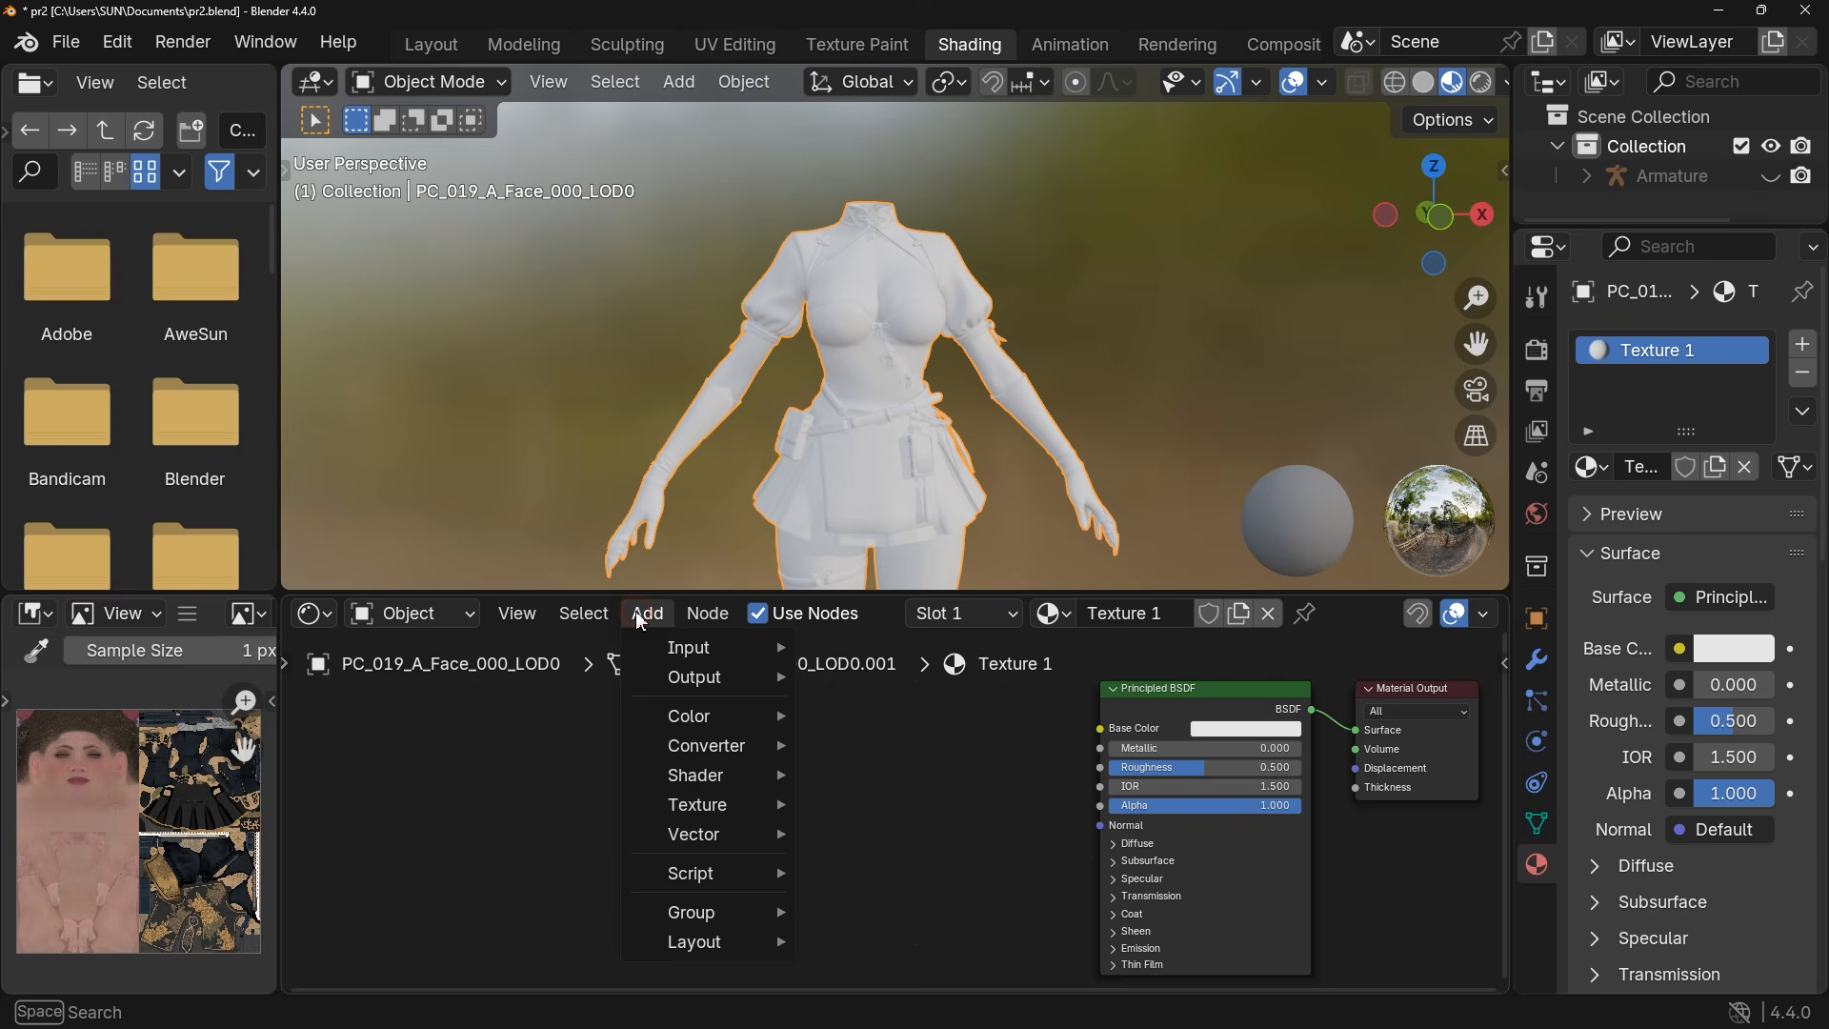
{"action": "mouse_move", "coordinate": [690, 804]}
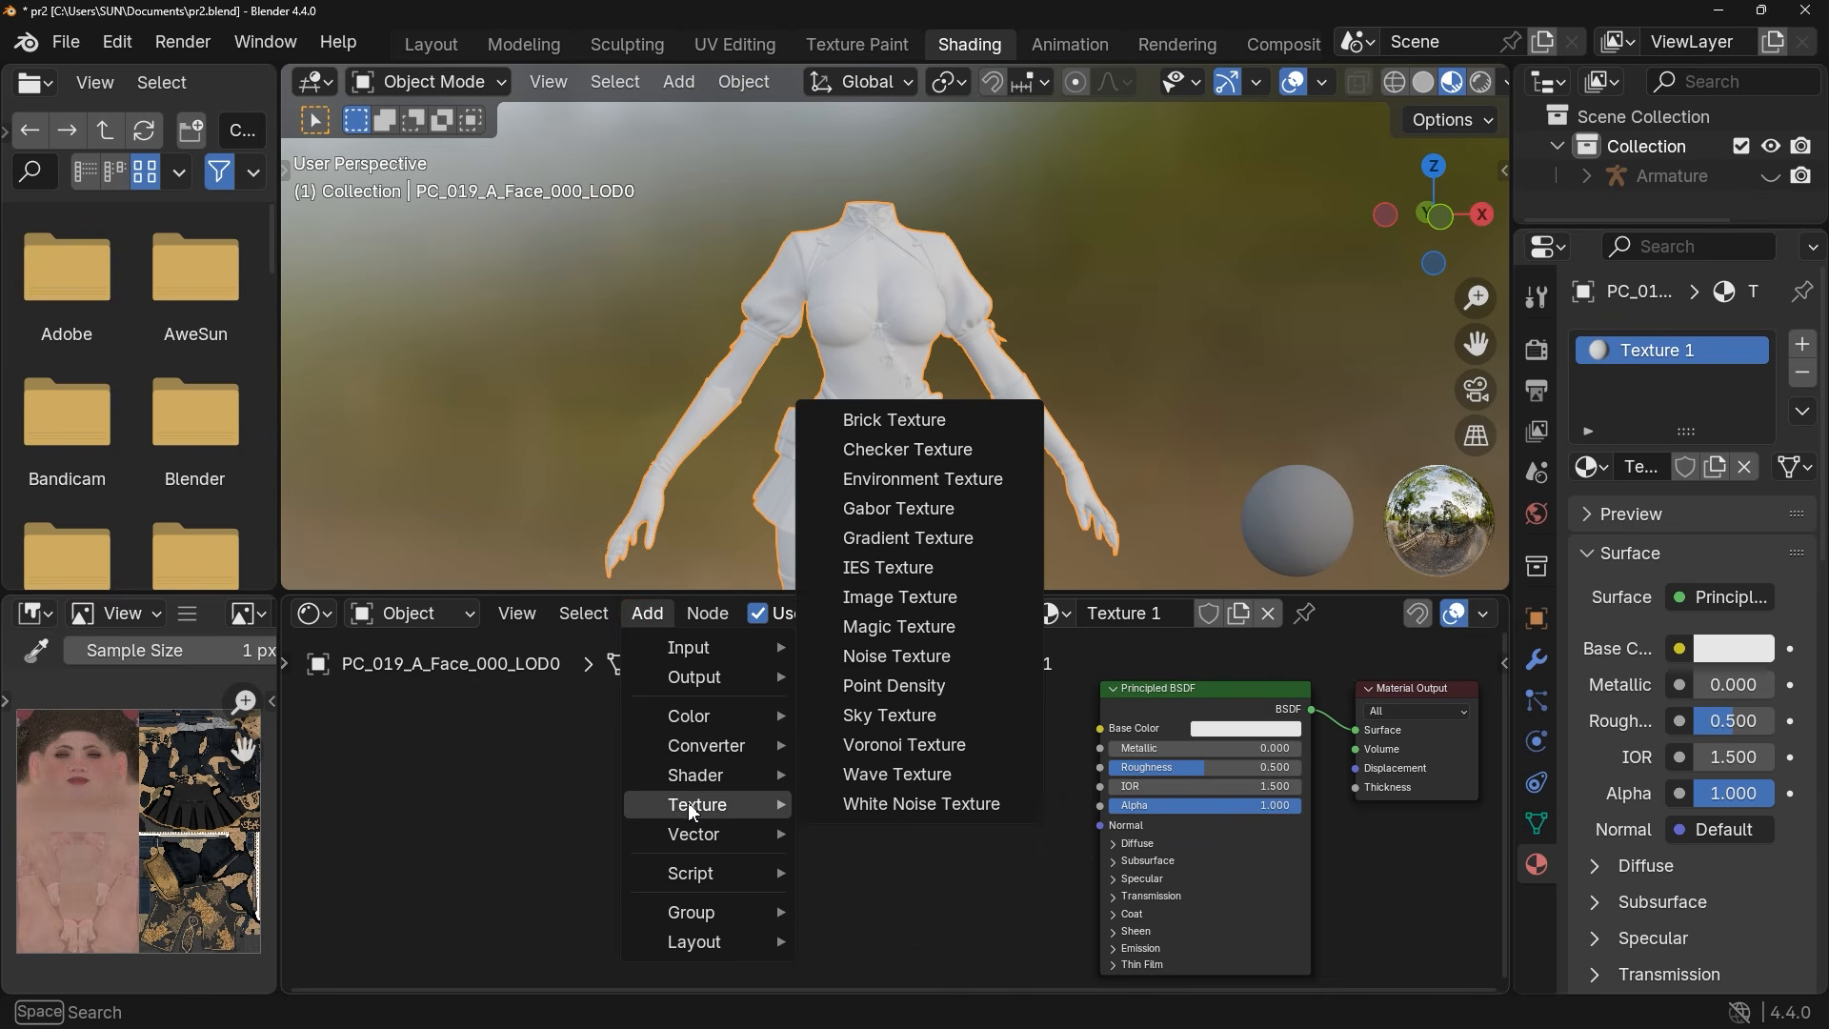
{"action": "left_click", "coordinate": [928, 600]}
{"action": "left_click", "coordinate": [662, 736]}
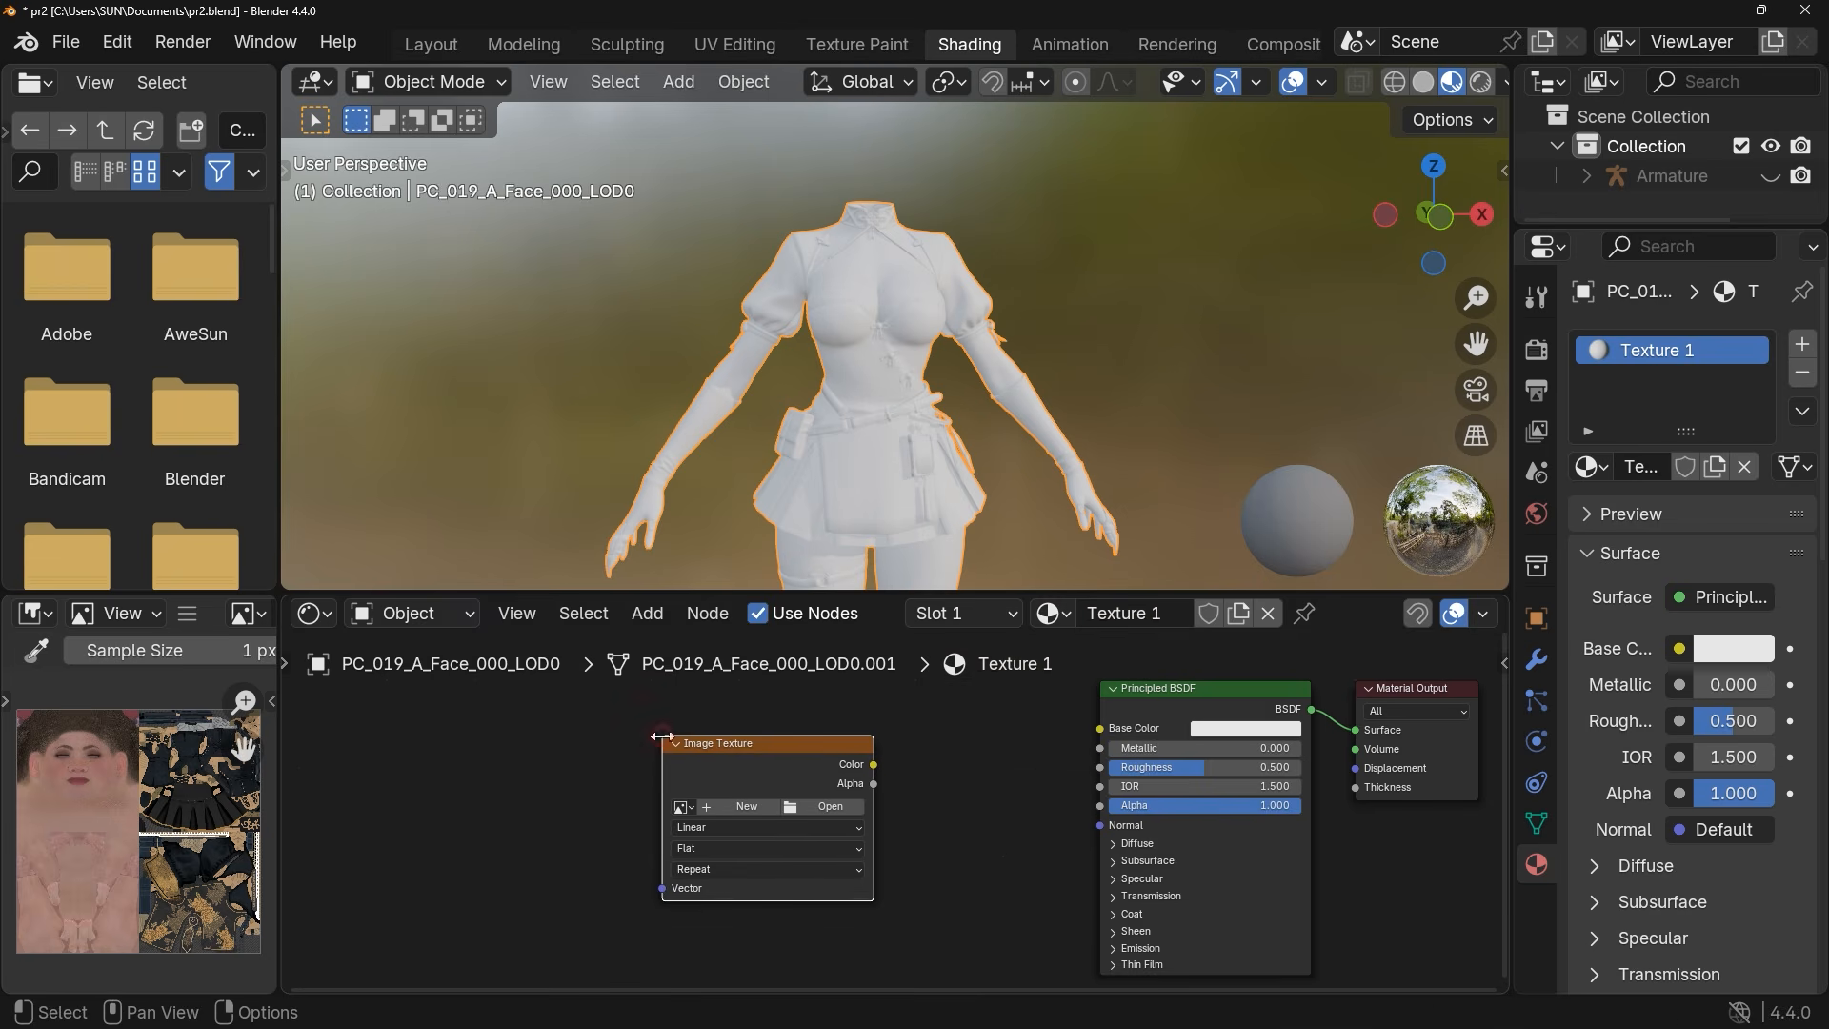
Load Texture_D.png from the Pictures\New 3D Model folder into the Image Texture node
{"action": "left_click", "coordinate": [826, 808]}
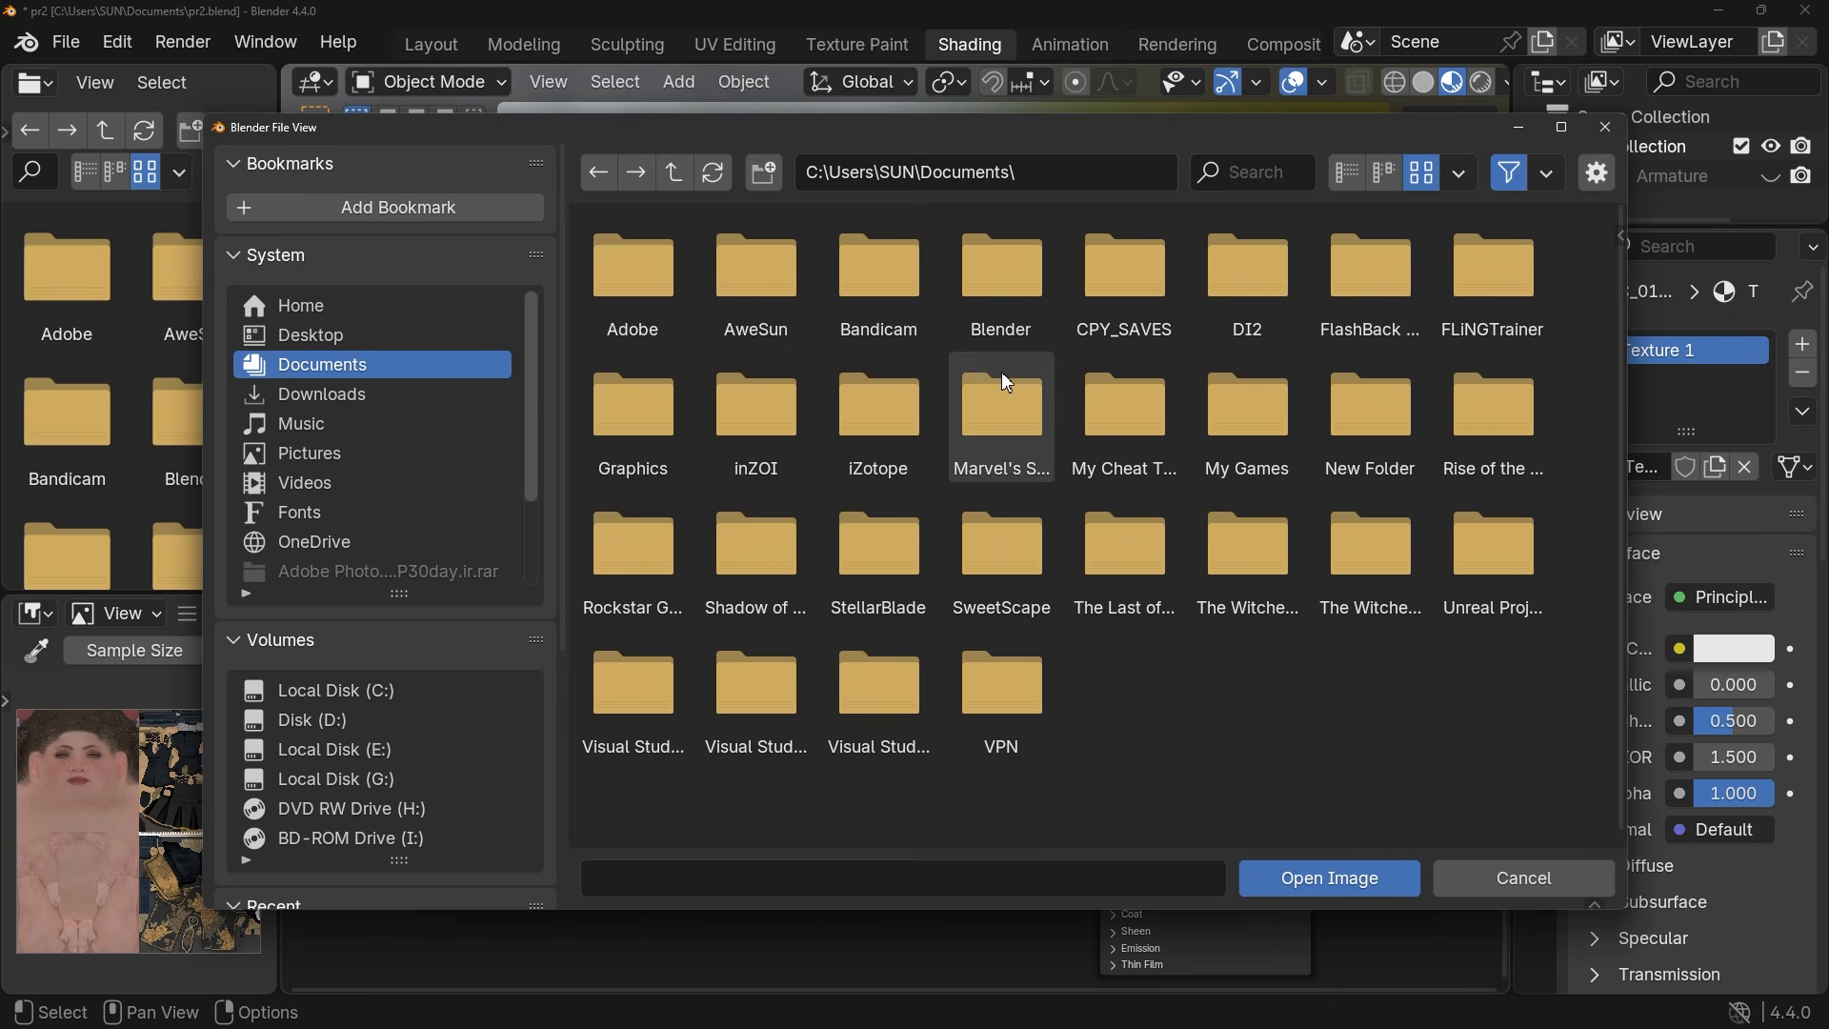
{"action": "type", "text": "C:\\Users\\SUN\\Pictures\\New 3D Model\\"}
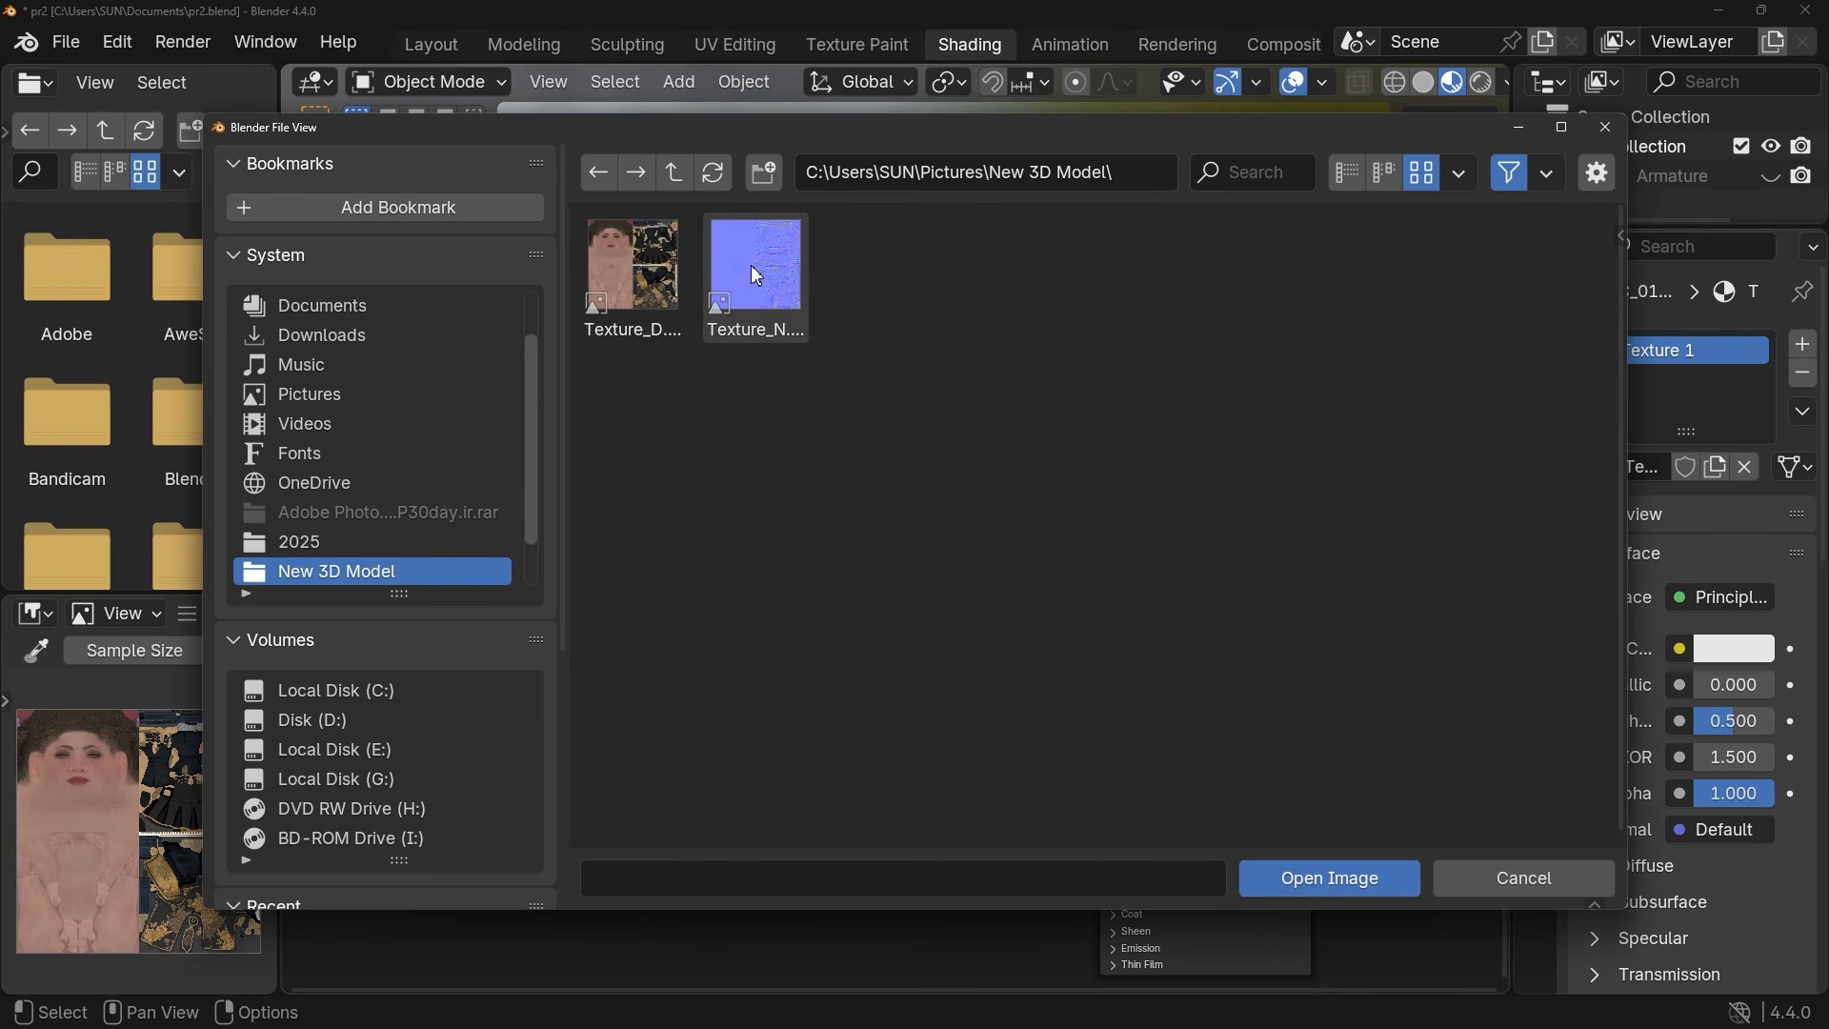
{"action": "left_click_drag", "start_coordinate": [581, 459], "coordinate": [749, 292]}
{"action": "left_click", "coordinate": [671, 306]}
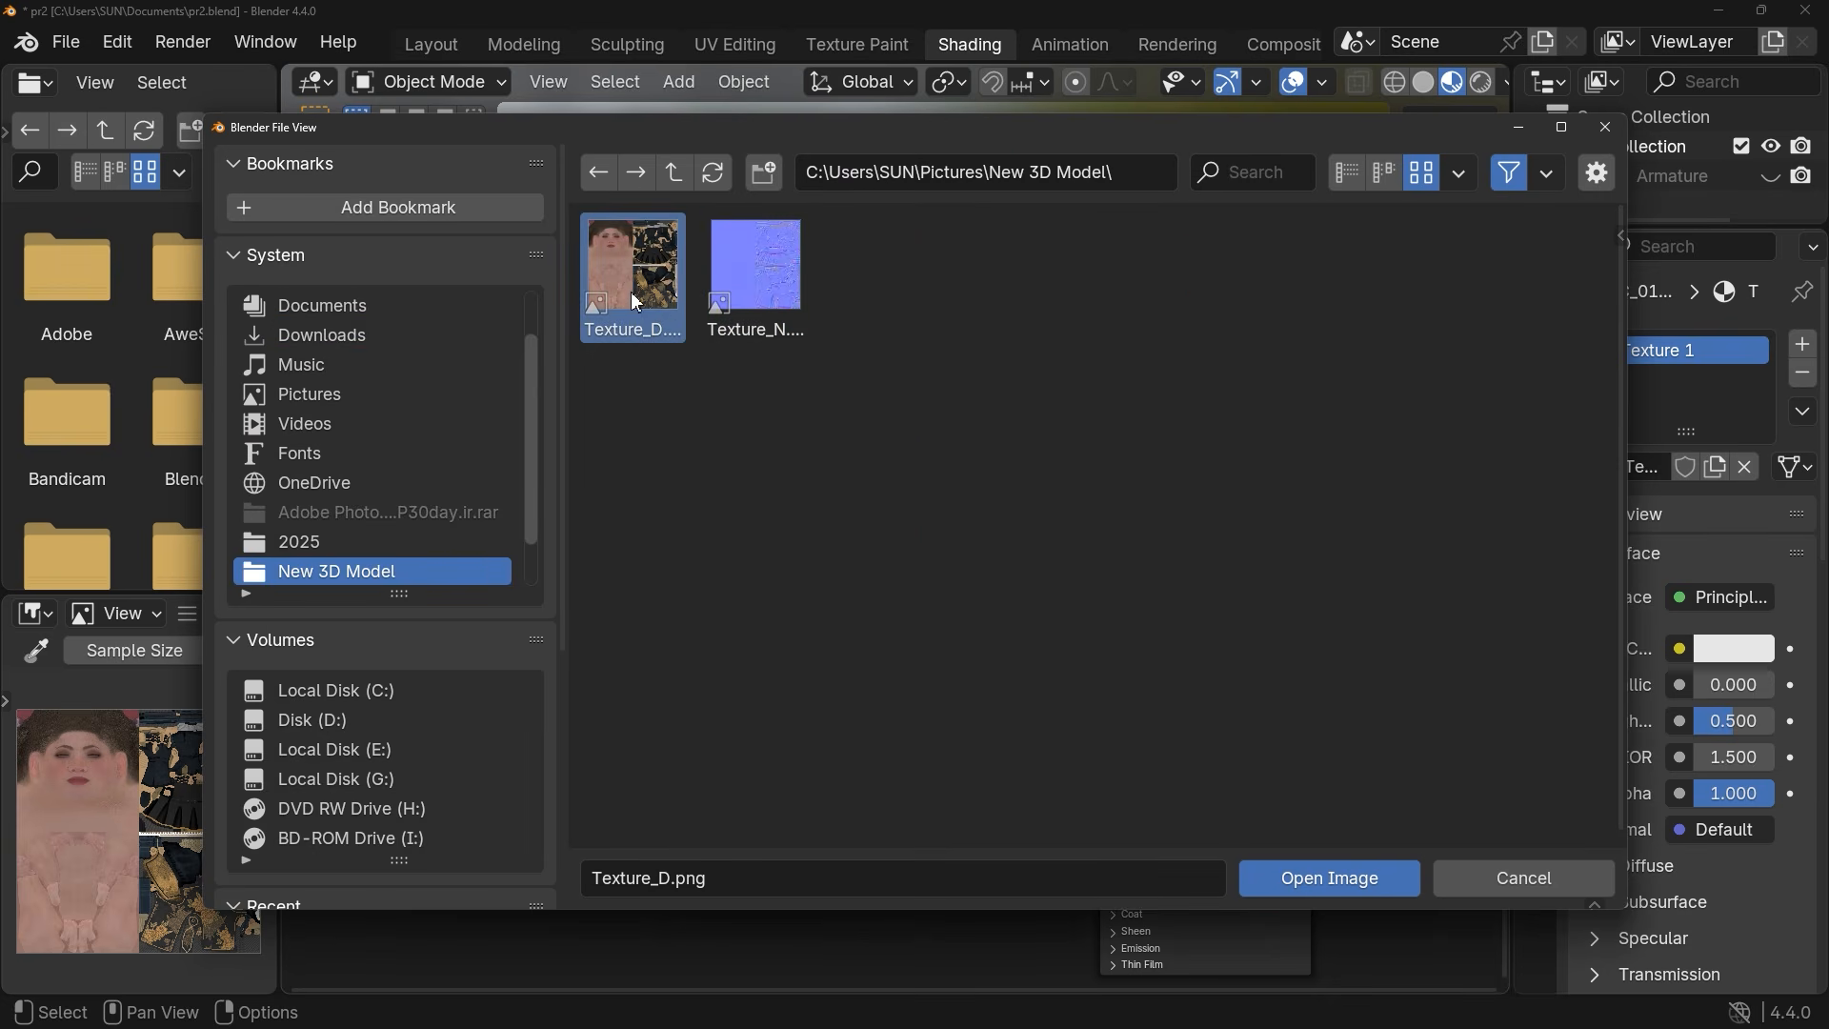
{"action": "left_click", "coordinate": [1368, 881]}
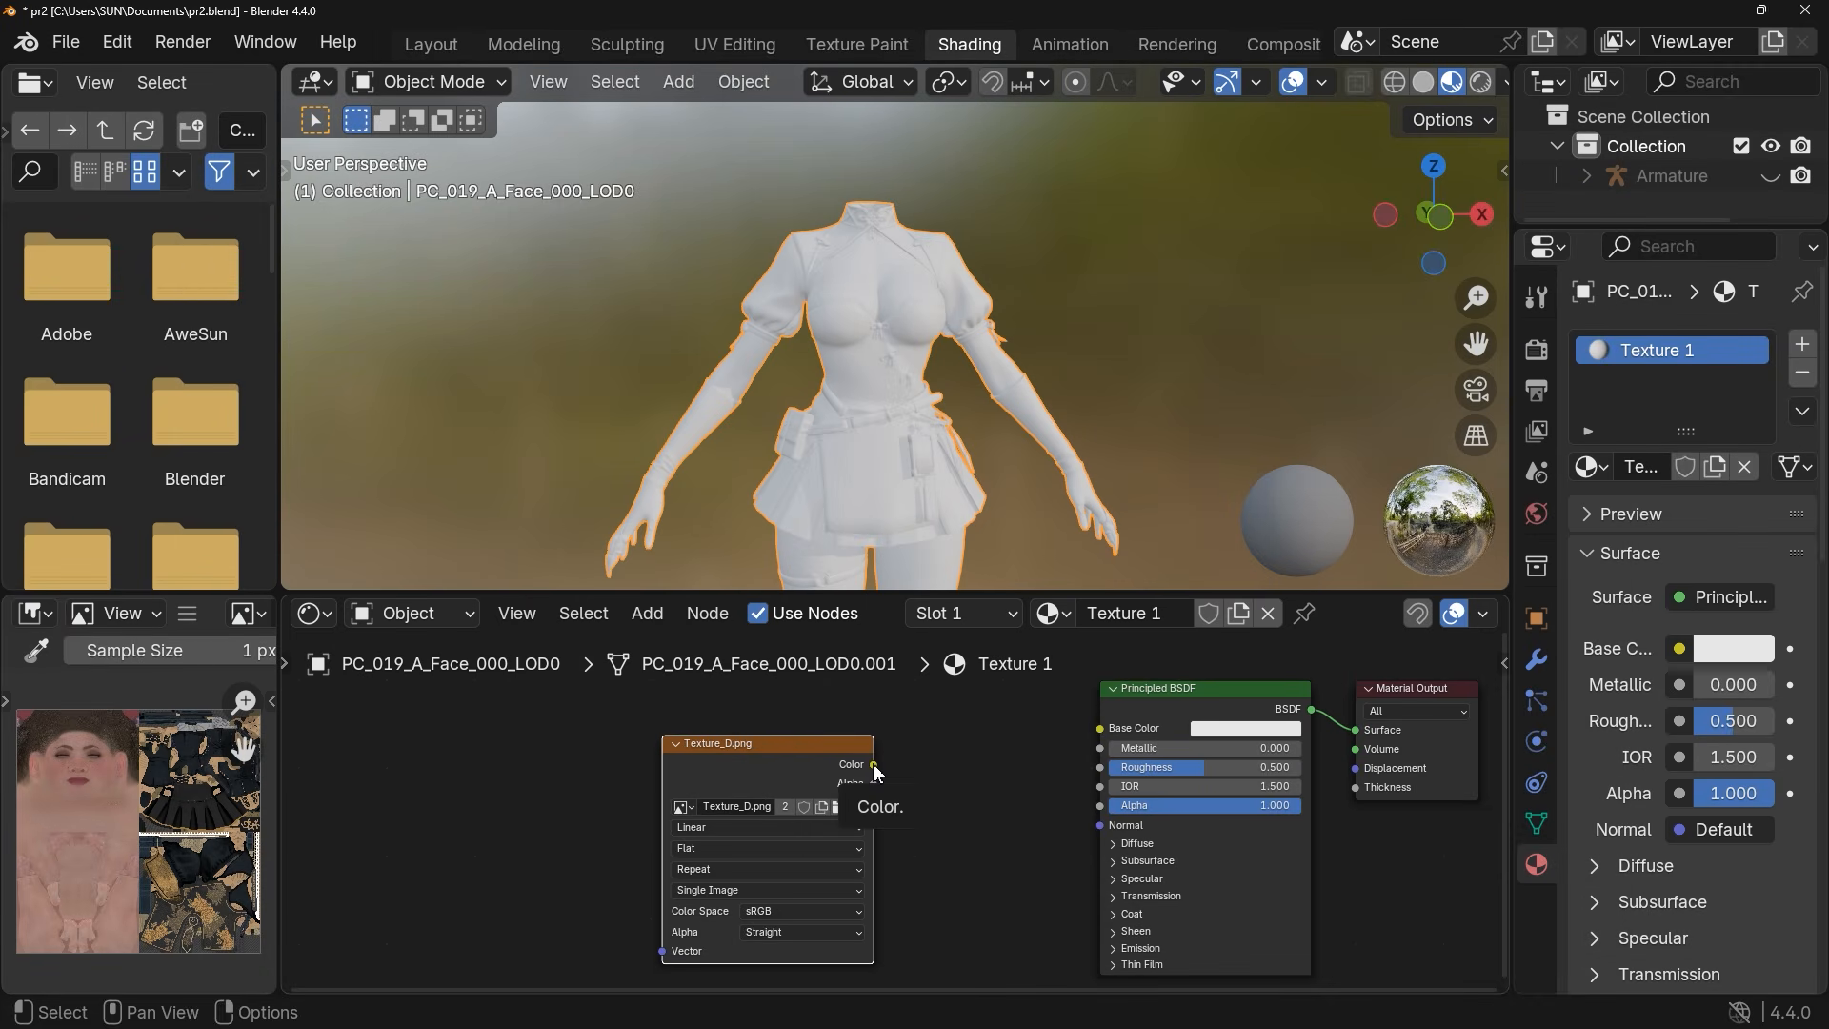
Connect the Color output of Texture_D.png to the Principled BSDF's Base Color and check the outfit's textures on the model
{"action": "left_click_drag", "start_coordinate": [873, 764], "coordinate": [1092, 728]}
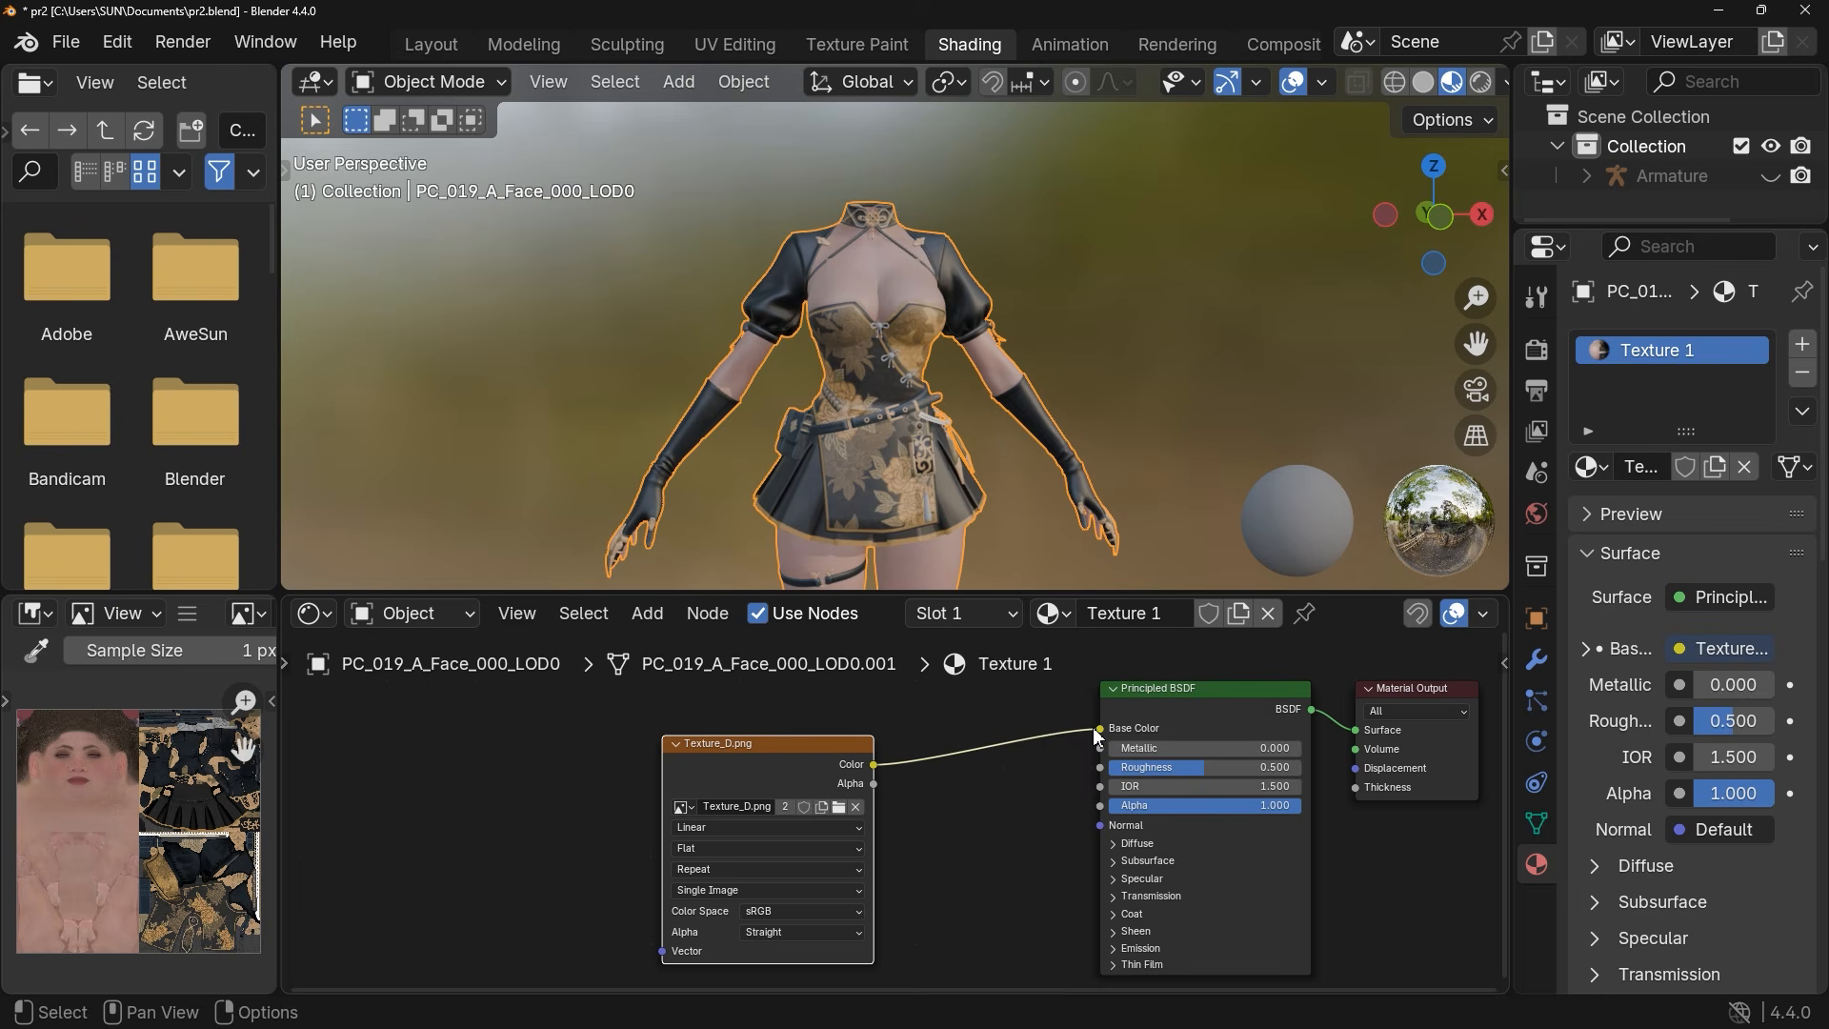
{"action": "left_click_drag", "start_coordinate": [1097, 729], "coordinate": [1042, 734]}
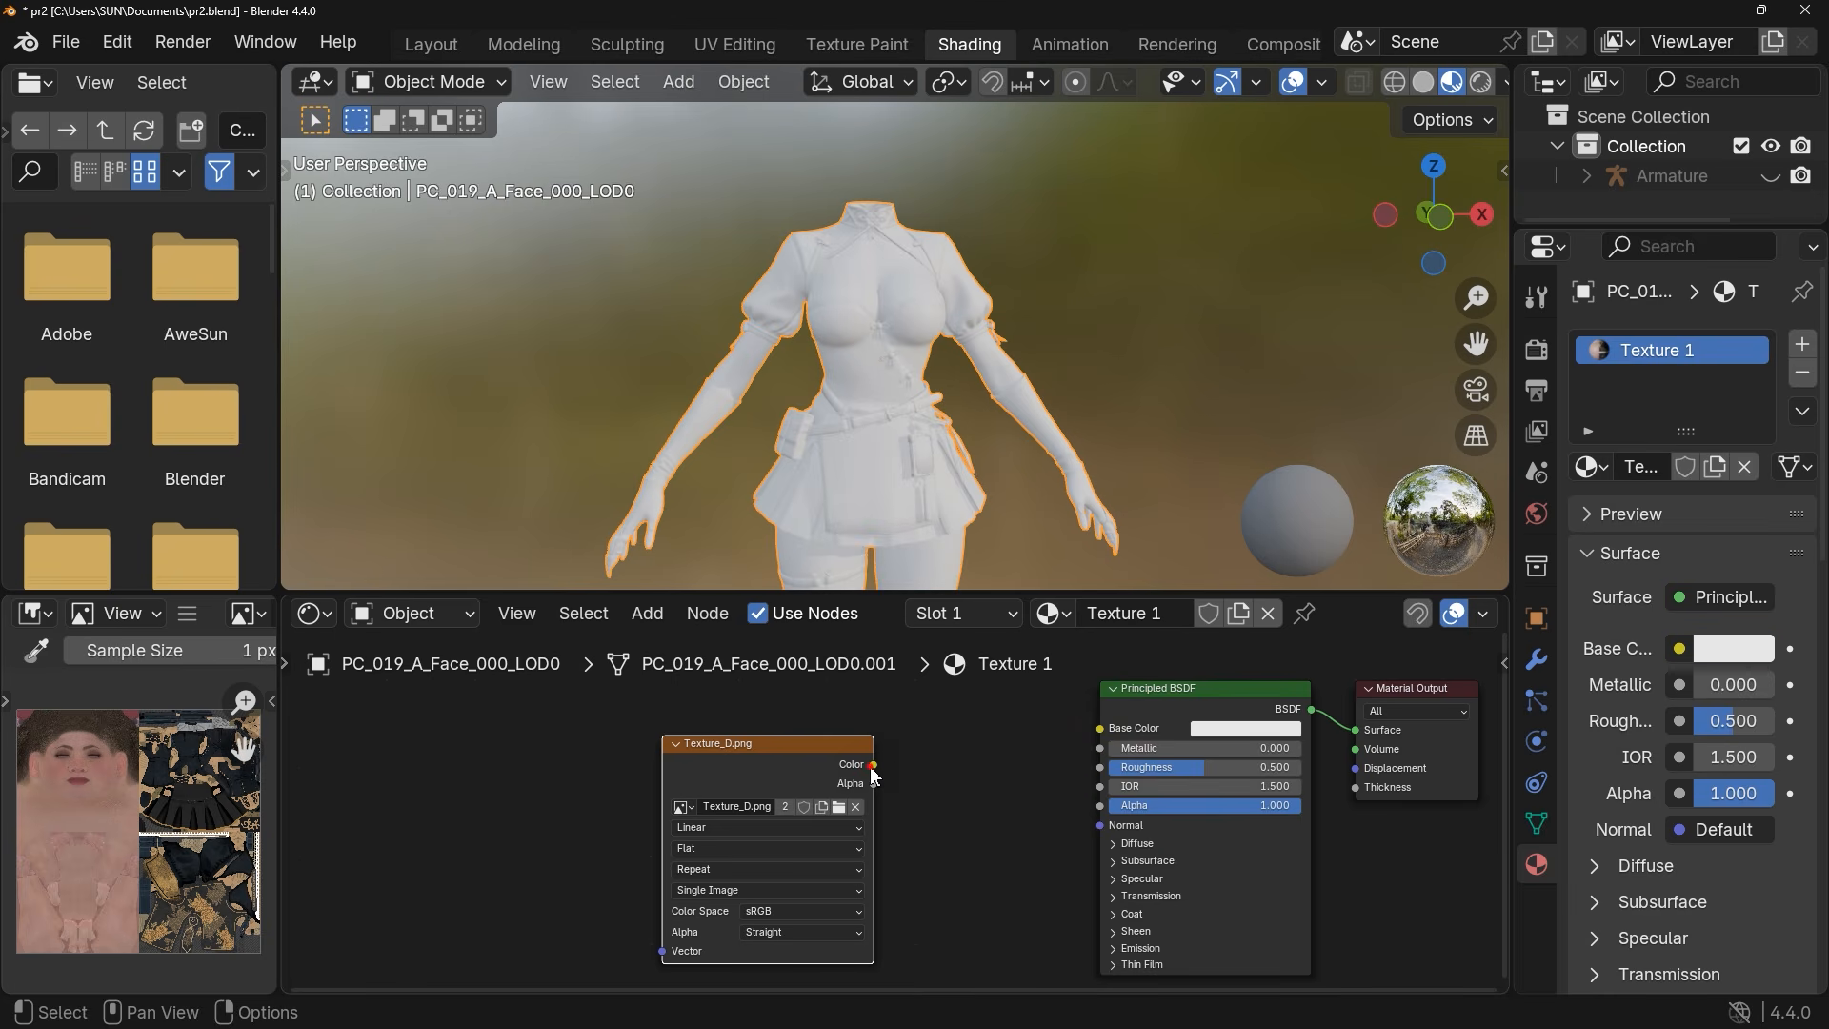
{"action": "left_click_drag", "start_coordinate": [872, 766], "coordinate": [1084, 745]}
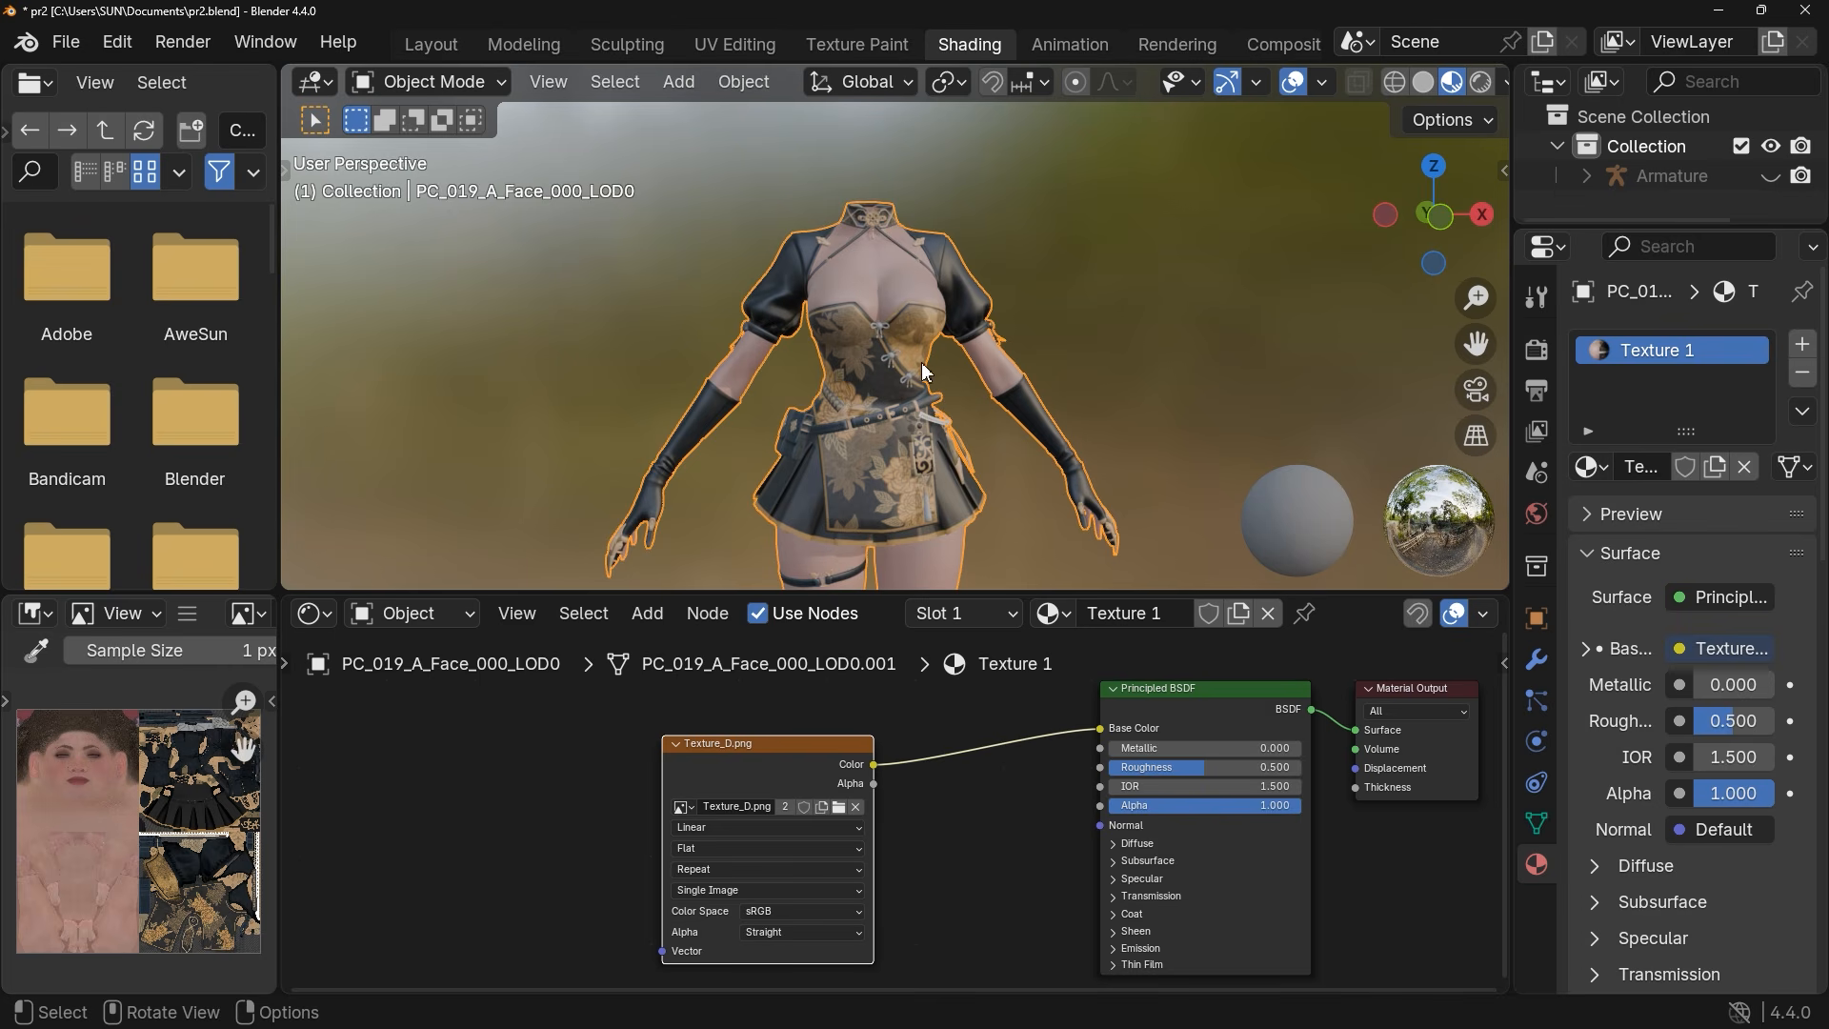
{"action": "scroll", "coordinate": [934, 376], "scroll_direction": "down", "scroll_amount": 4}
{"action": "scroll", "coordinate": [937, 391], "scroll_direction": "up", "scroll_amount": 6}
{"action": "scroll", "coordinate": [940, 397], "scroll_direction": "down", "scroll_amount": 3}
{"action": "middle_click_drag", "start_coordinate": [895, 425], "coordinate": [1044, 426]}
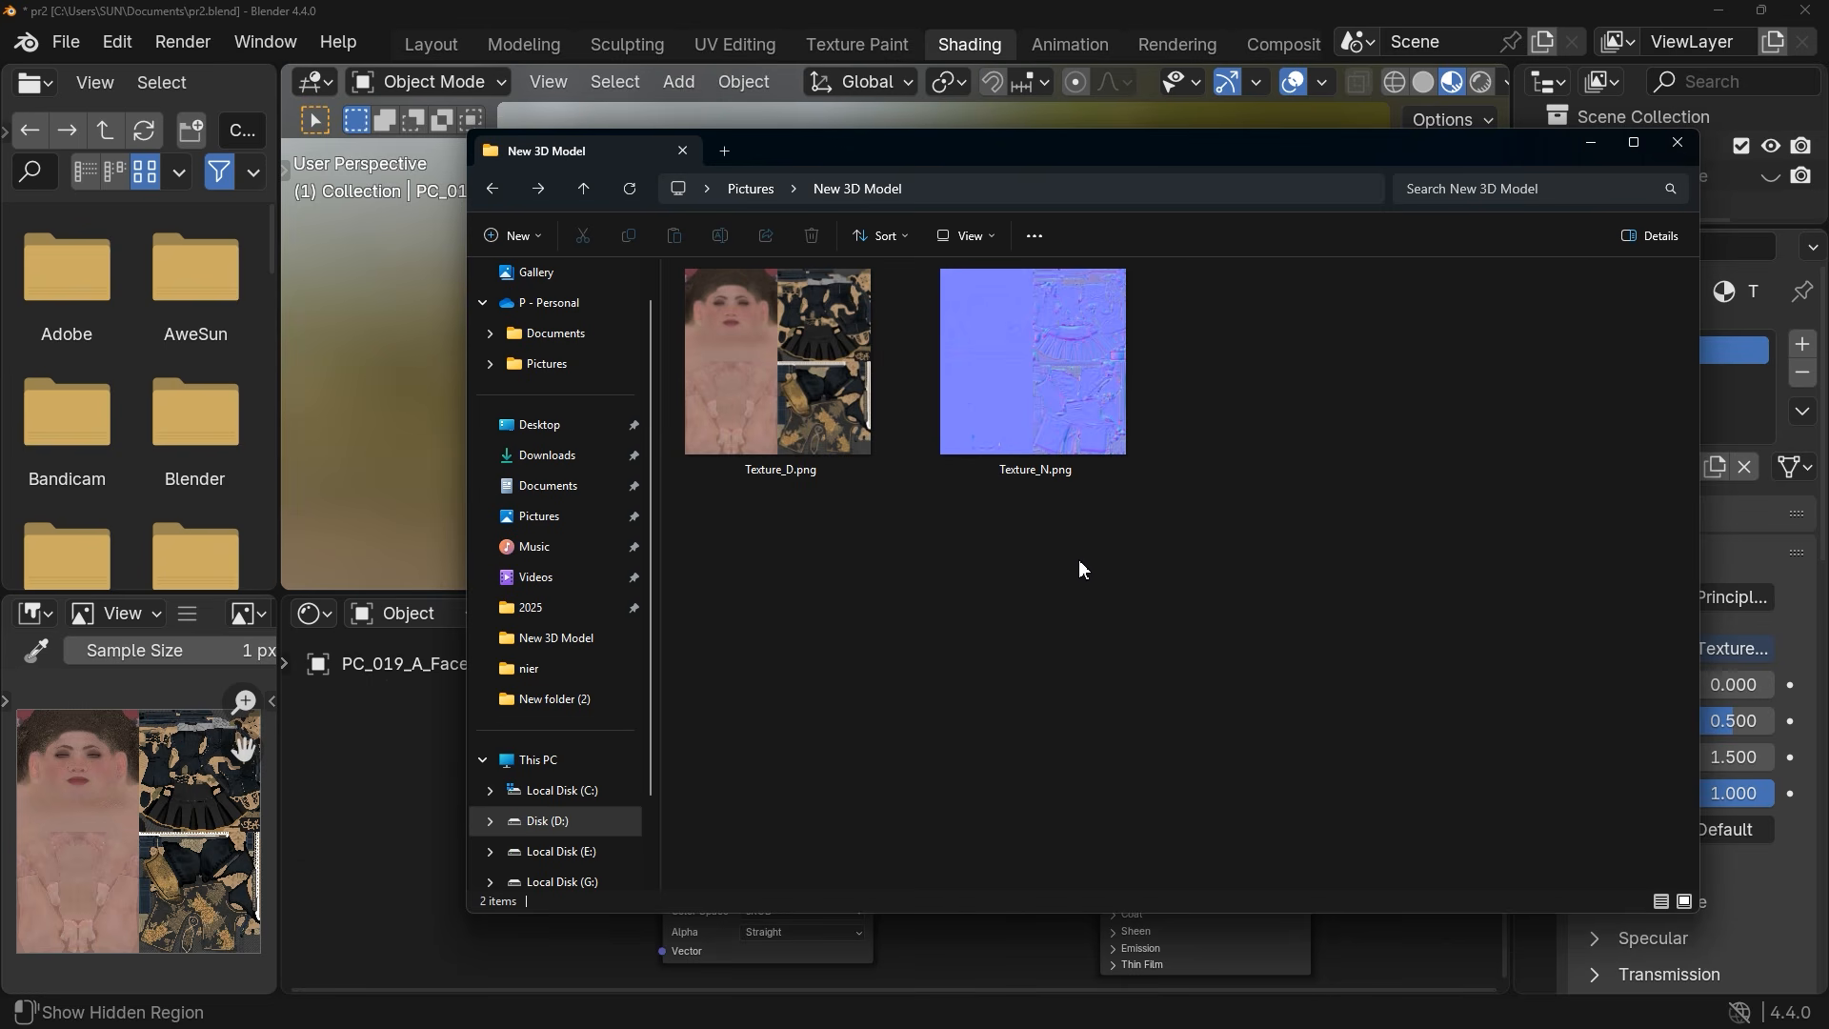
Examine the merged normal map Texture_N.png at full view from the New 3D Model folder and return to Blender
{"action": "left_click_drag", "start_coordinate": [1167, 620], "coordinate": [819, 400]}
{"action": "double_click", "coordinate": [1014, 409]}
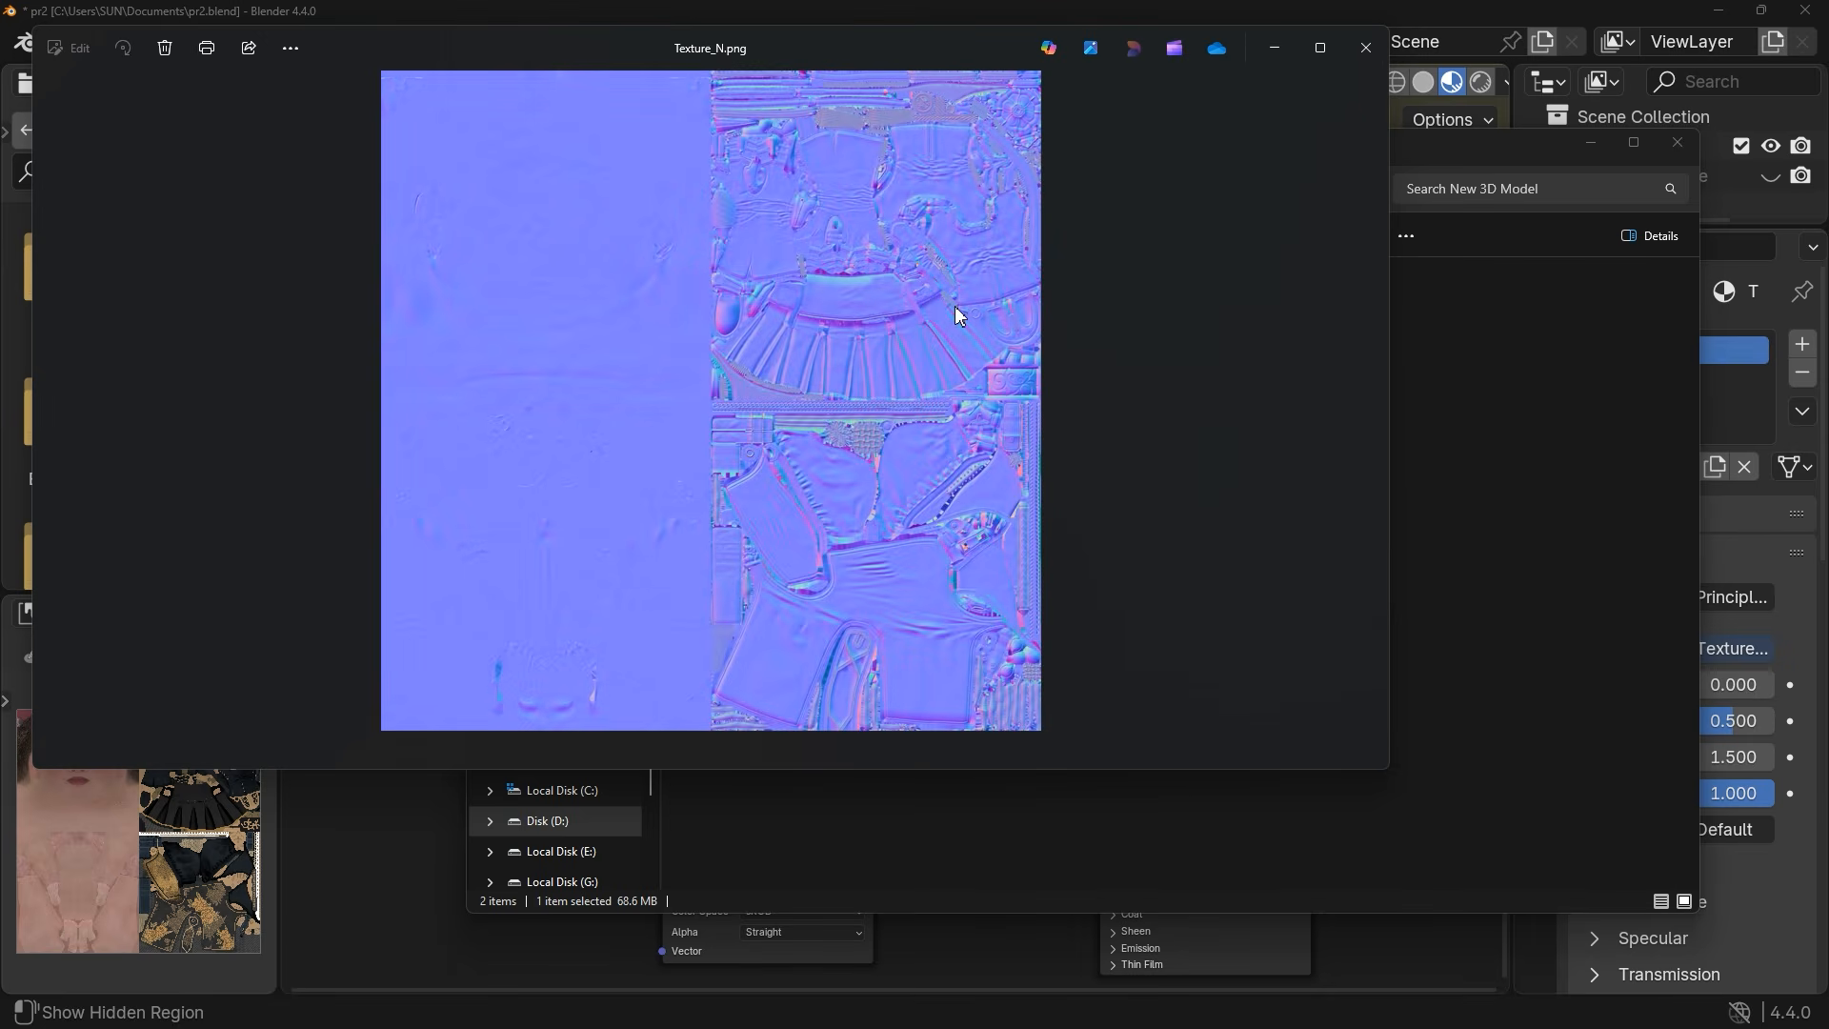
{"action": "left_click", "coordinate": [1365, 47]}
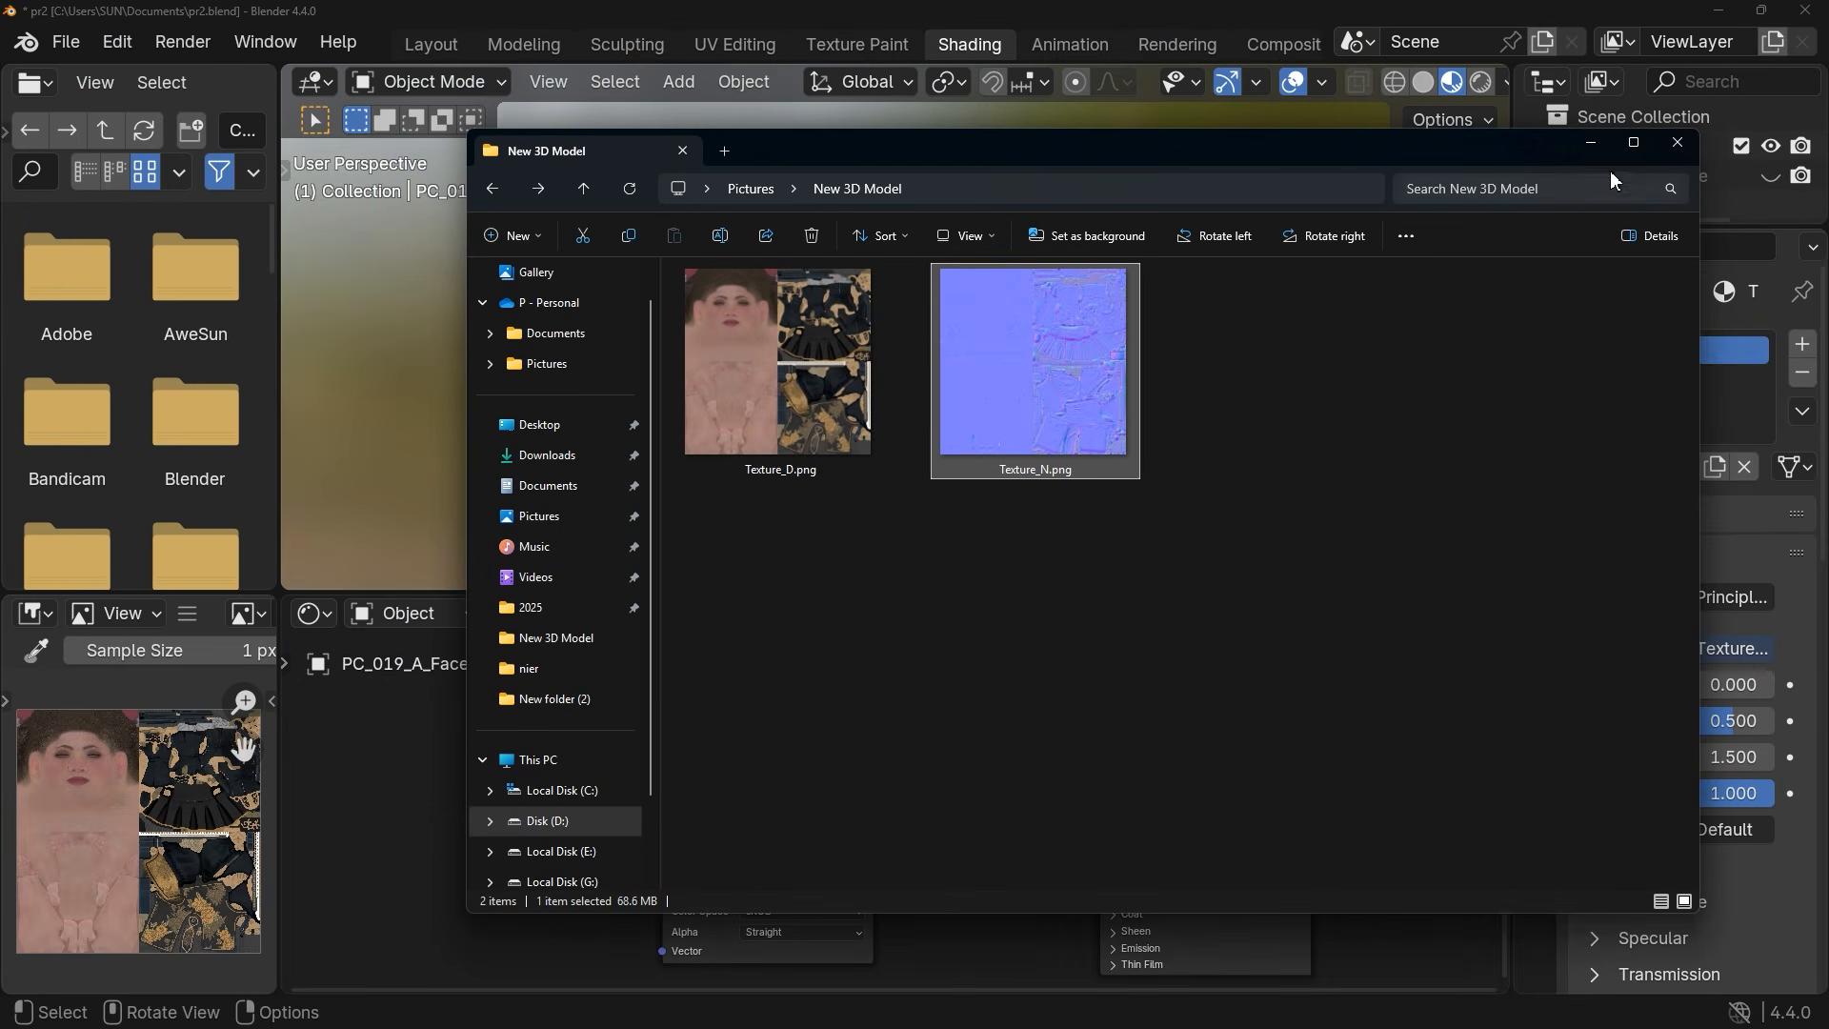
{"action": "left_click", "coordinate": [1595, 145]}
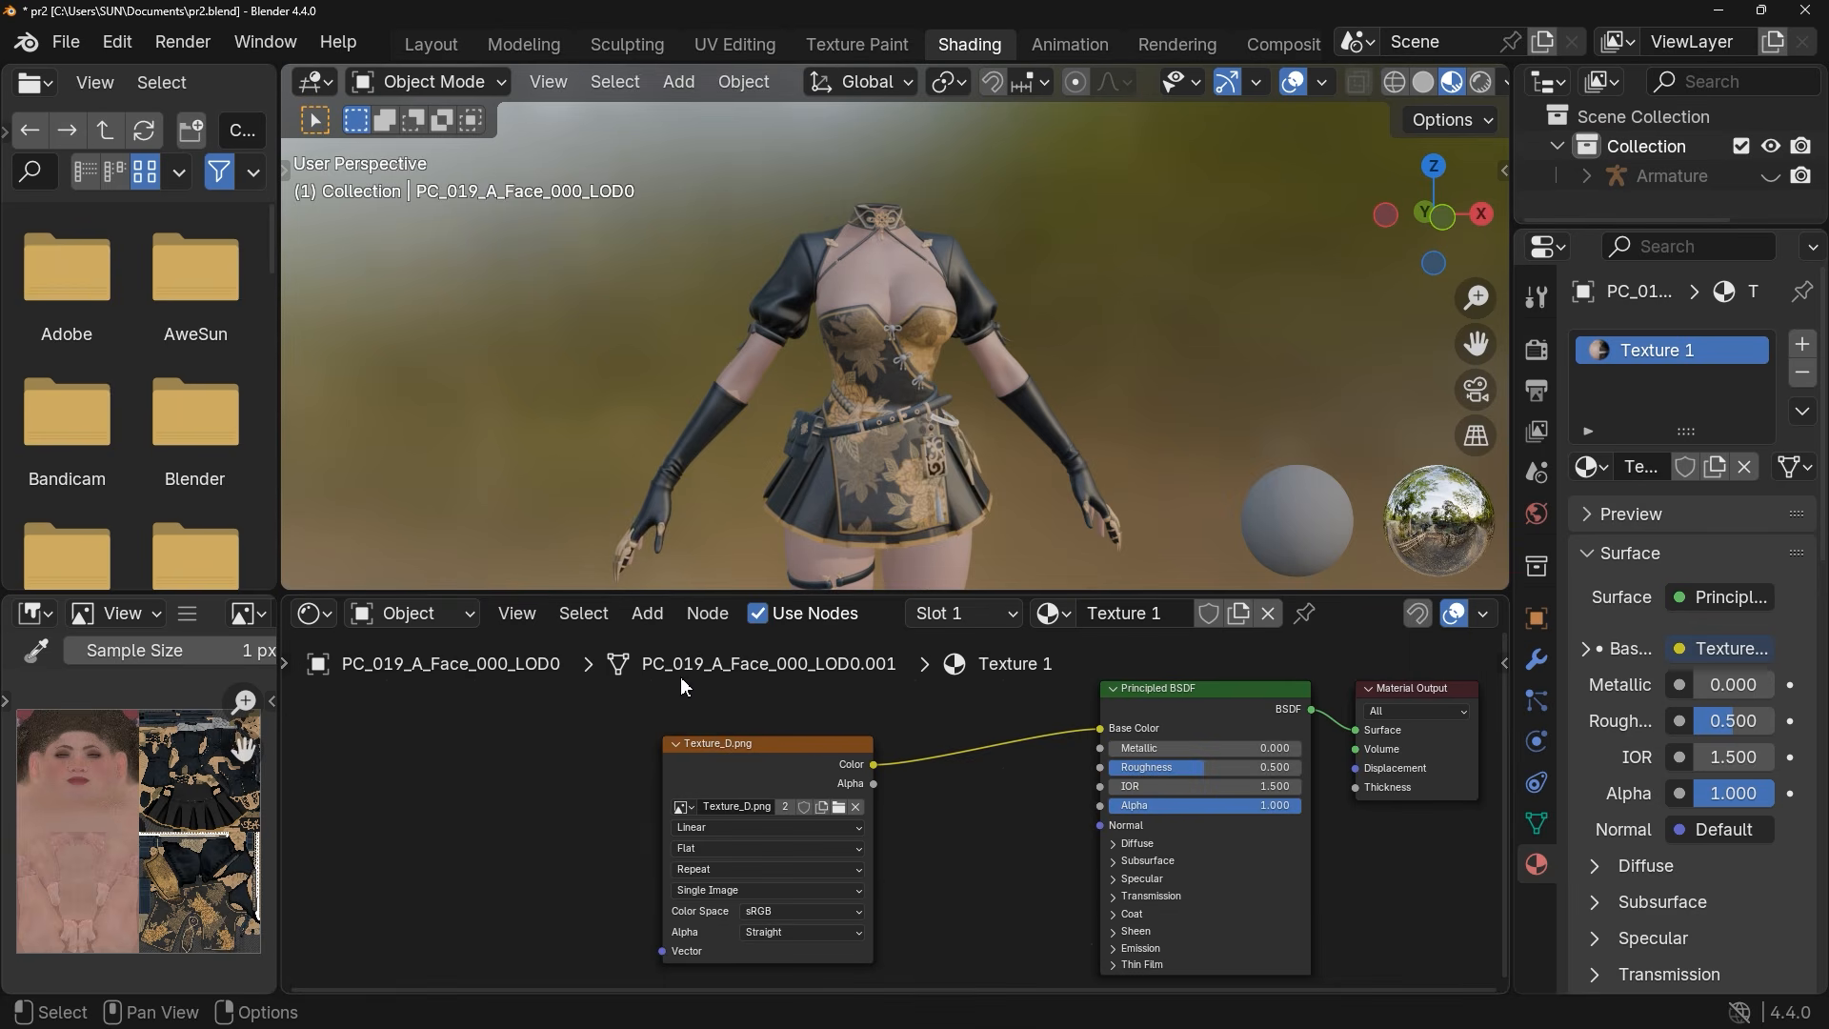
Add a second Image Texture node beside the Texture_D.png node and load Texture_N.png into it
{"action": "left_click", "coordinate": [646, 612]}
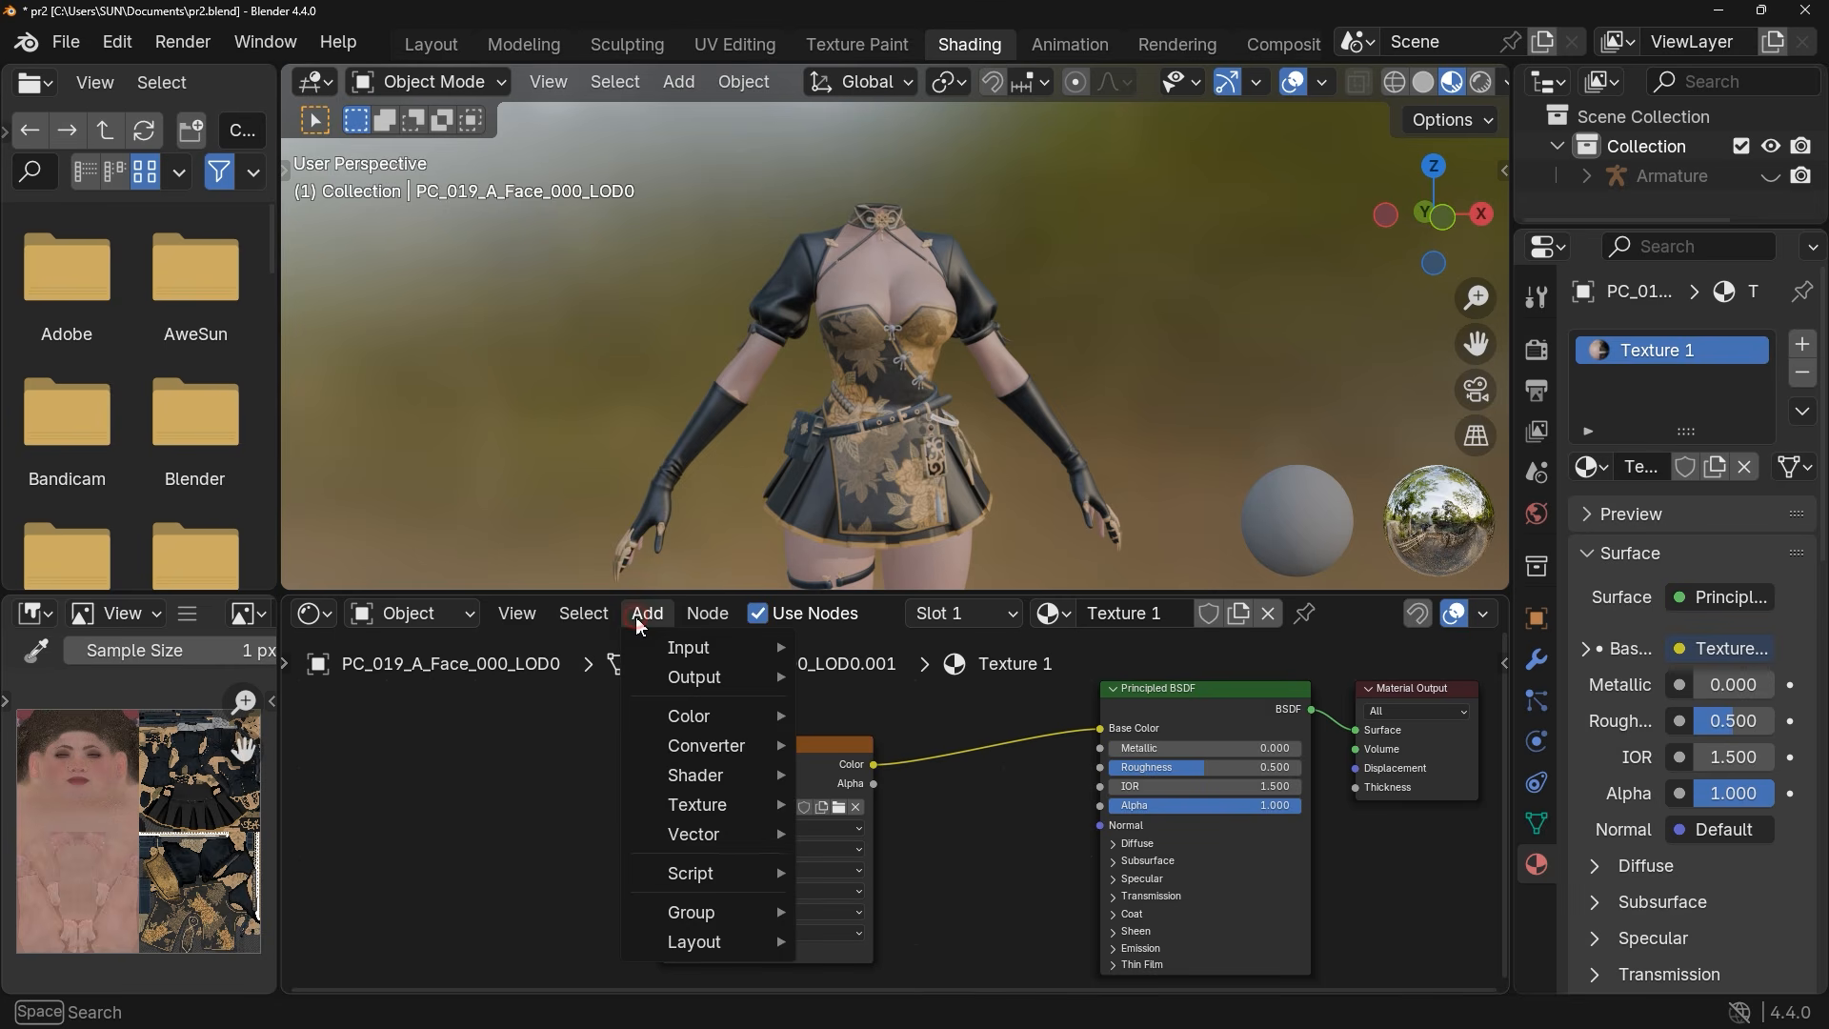
{"action": "mouse_move", "coordinate": [711, 803]}
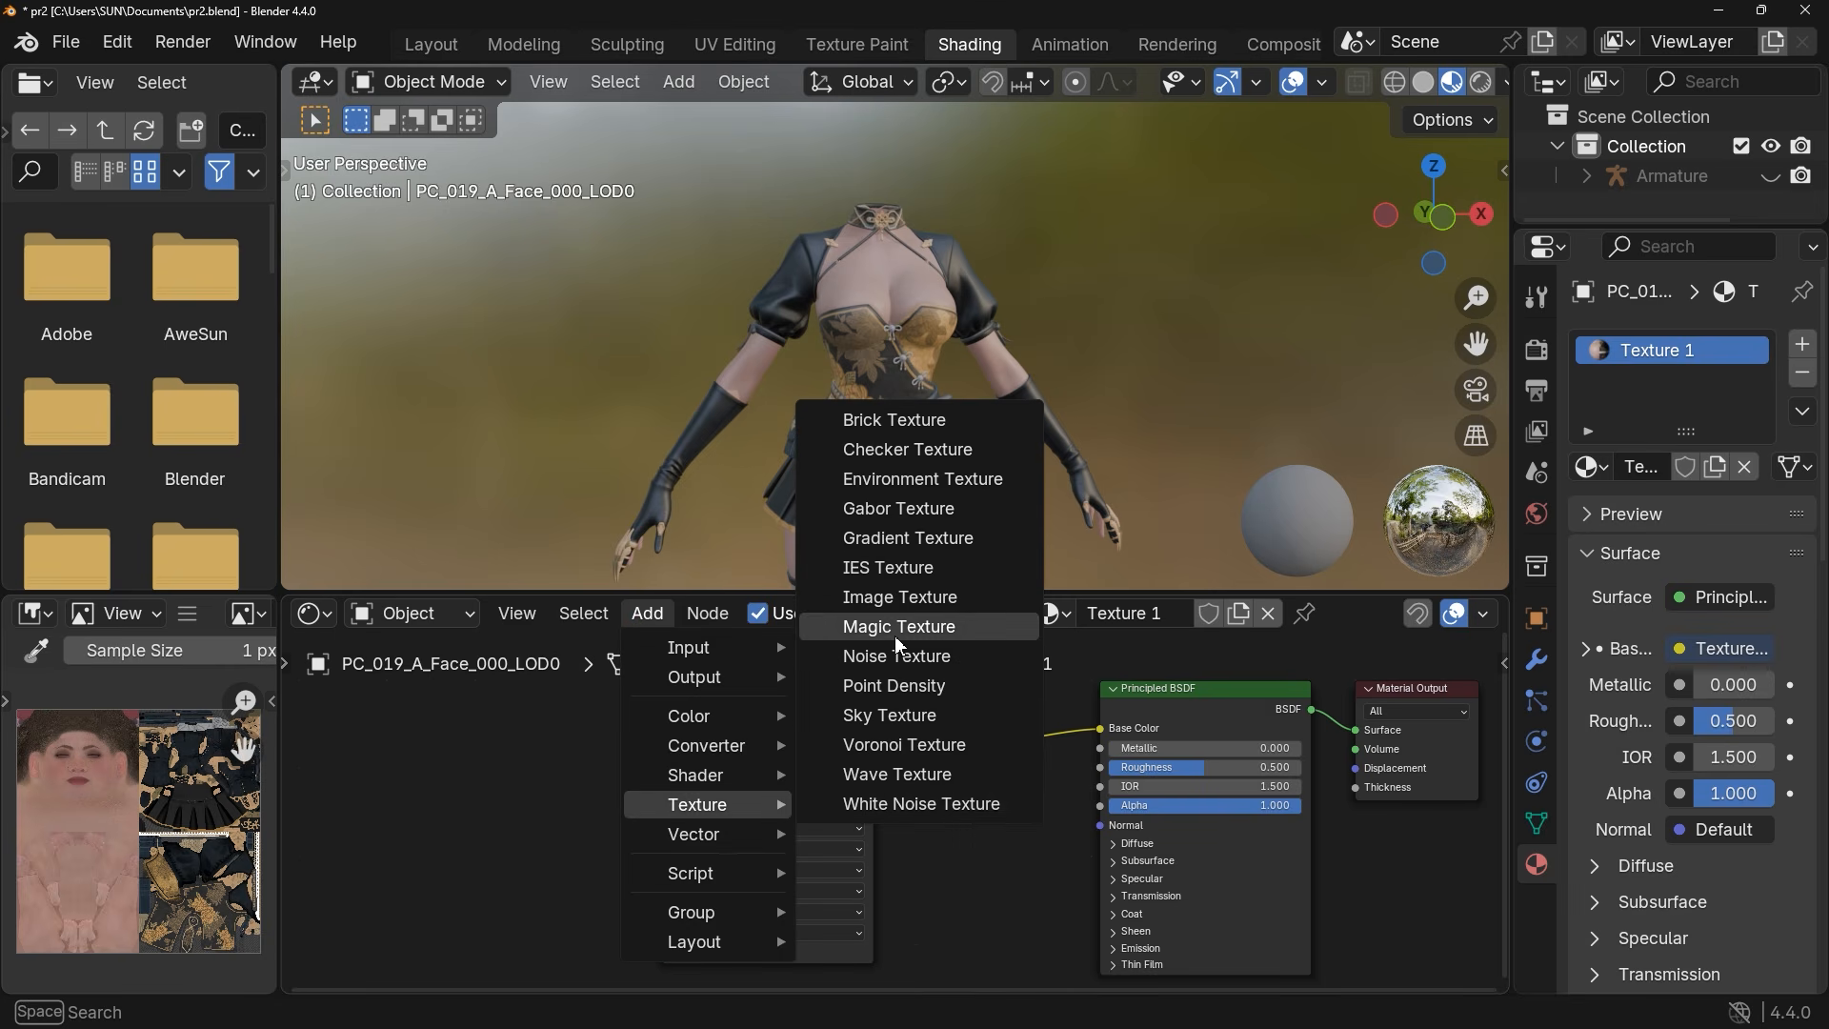
{"action": "left_click", "coordinate": [903, 611]}
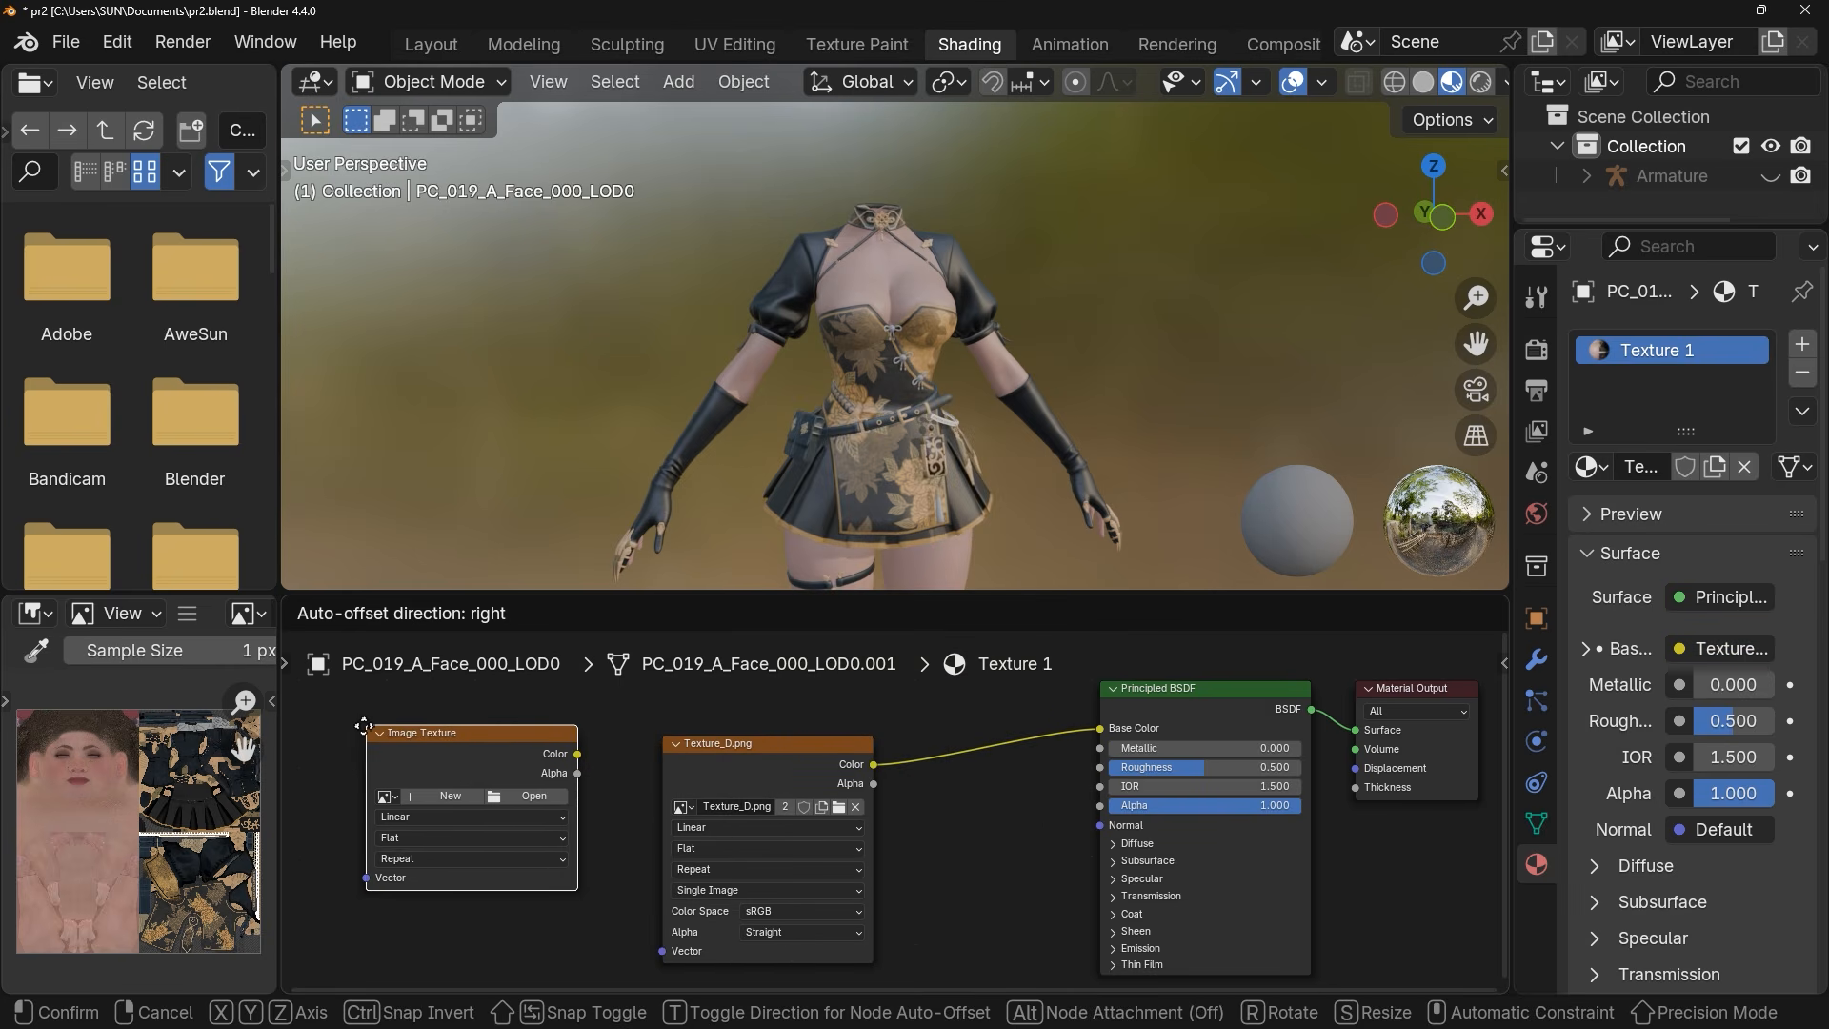
{"action": "left_click", "coordinate": [364, 731]}
{"action": "left_click", "coordinate": [527, 794]}
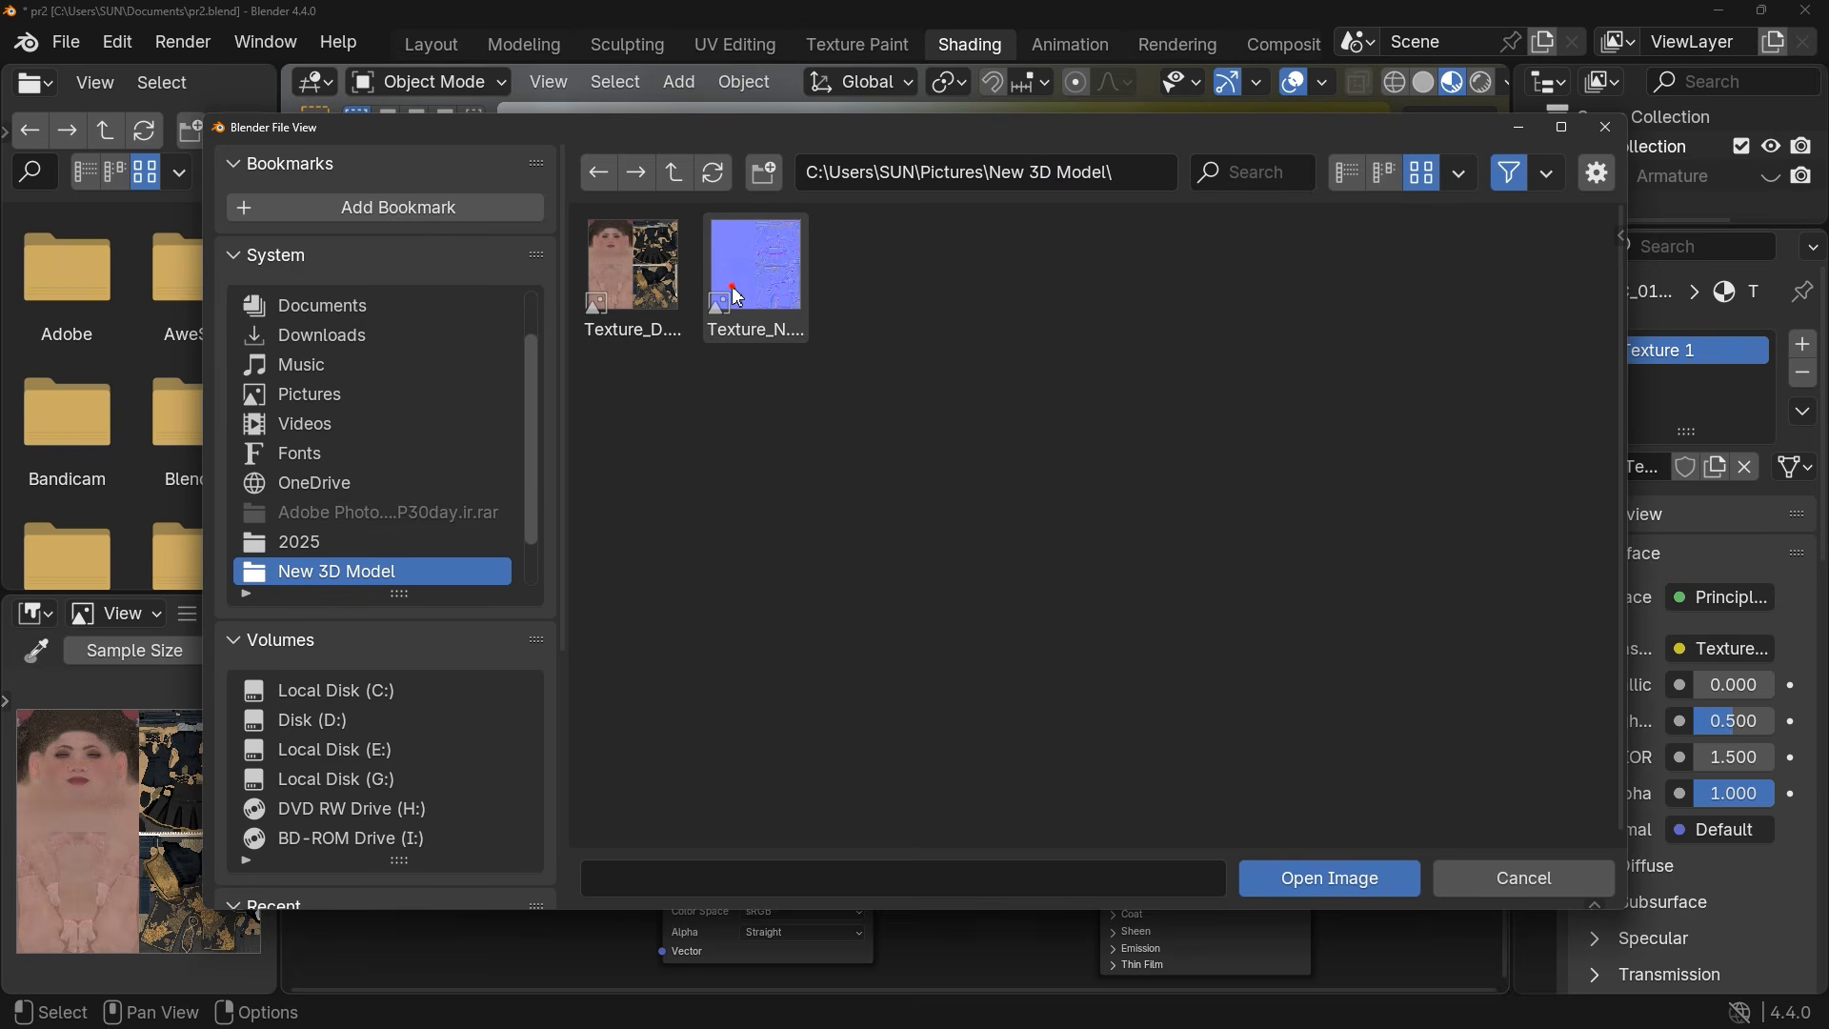
{"action": "left_click", "coordinate": [731, 286]}
{"action": "left_click", "coordinate": [1333, 877]}
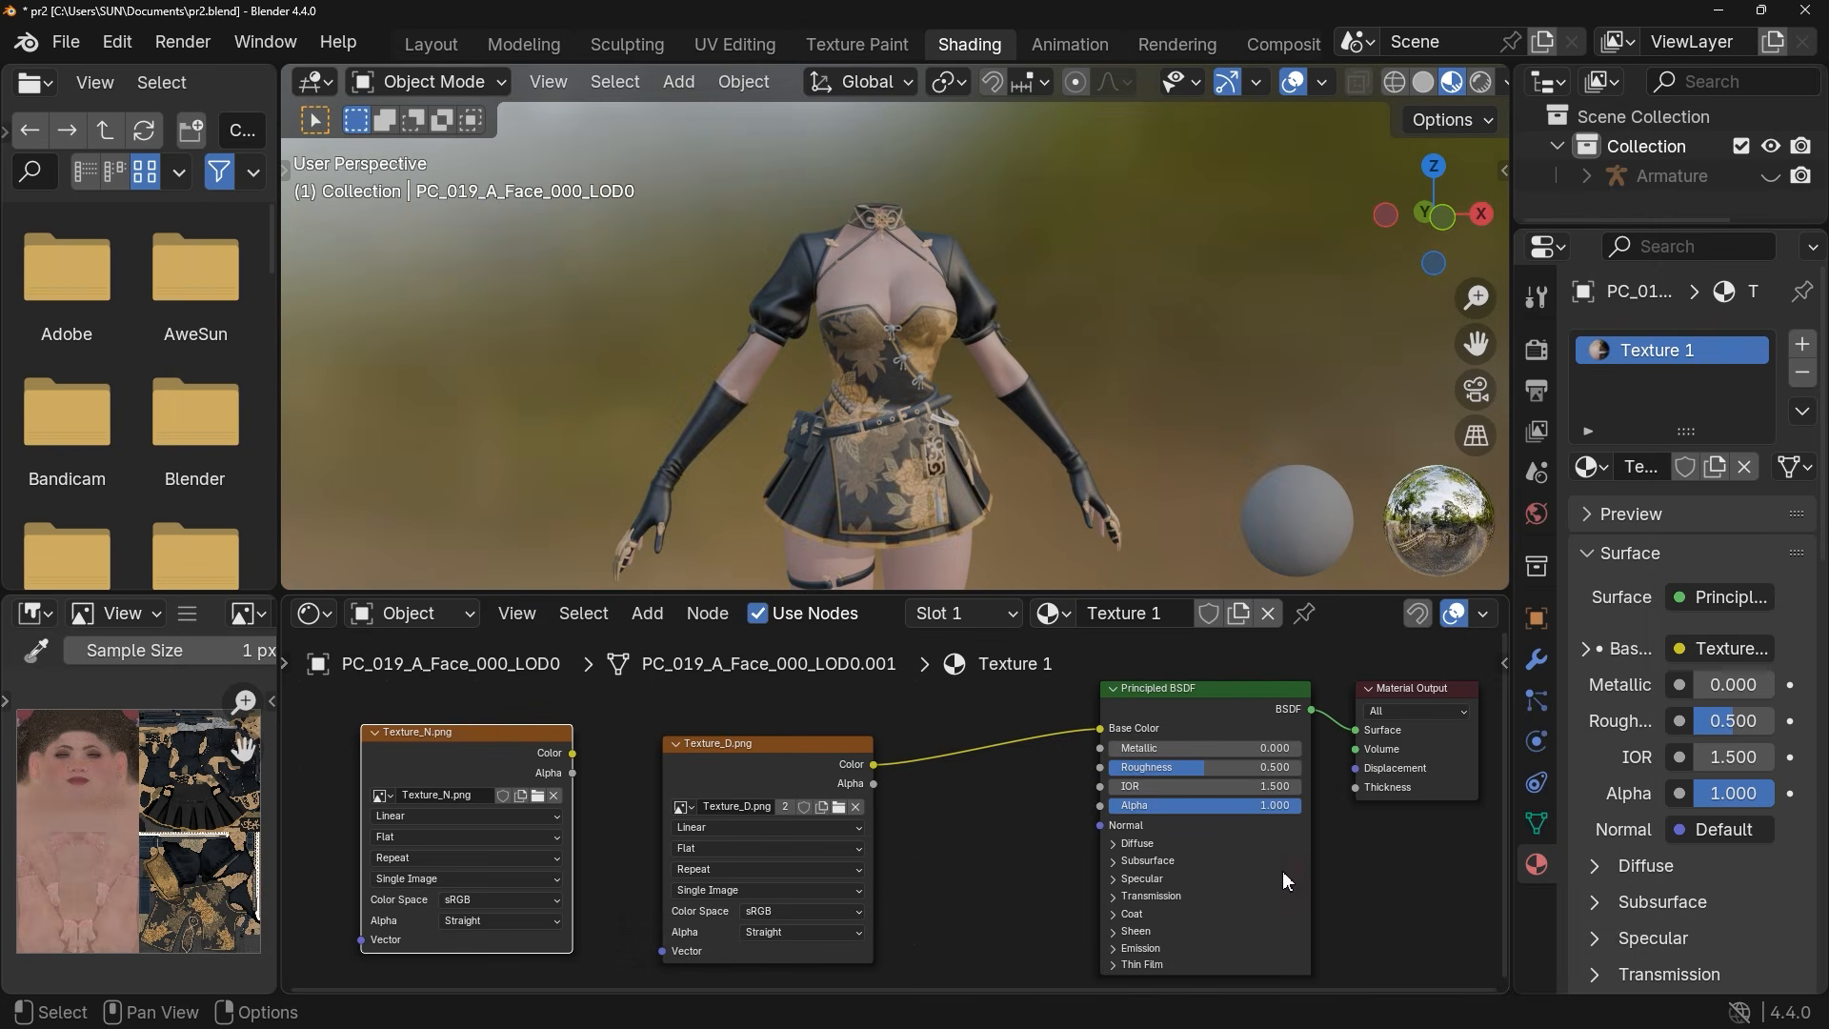
Add a Normal Map vector node above the two image texture nodes
{"action": "left_click", "coordinate": [644, 617]}
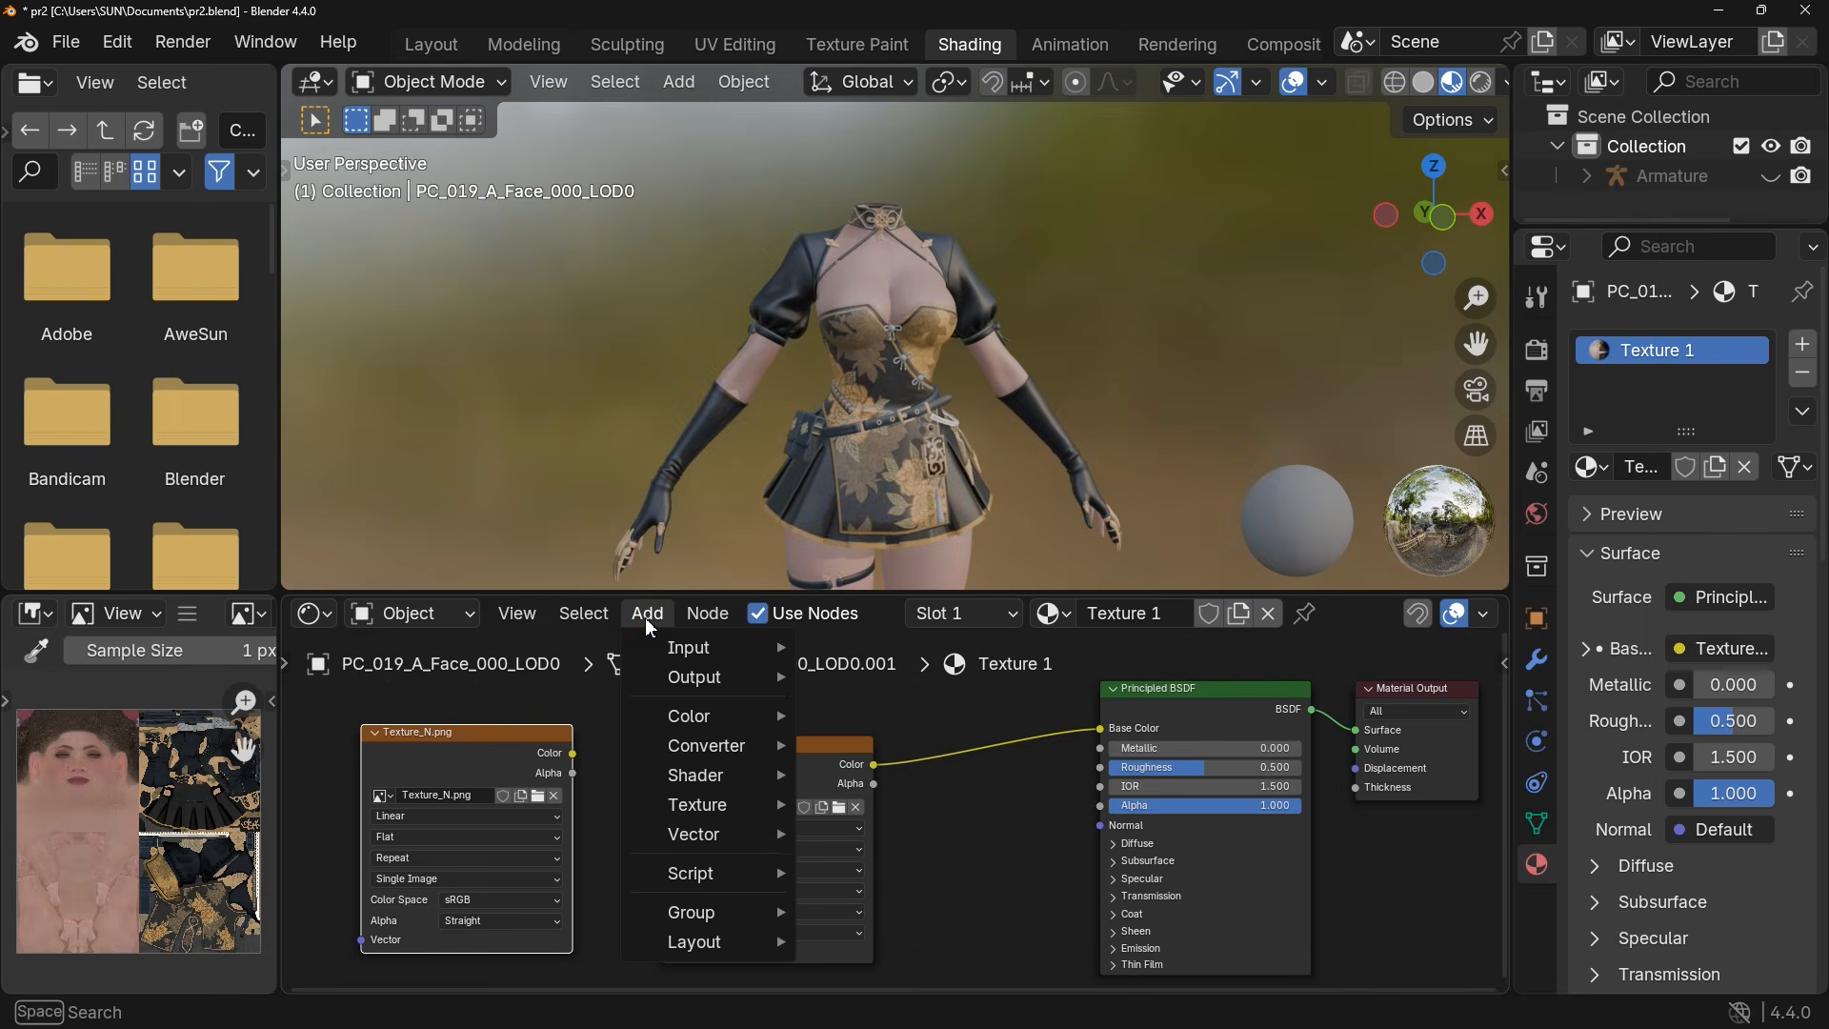
{"action": "mouse_move", "coordinate": [716, 833]}
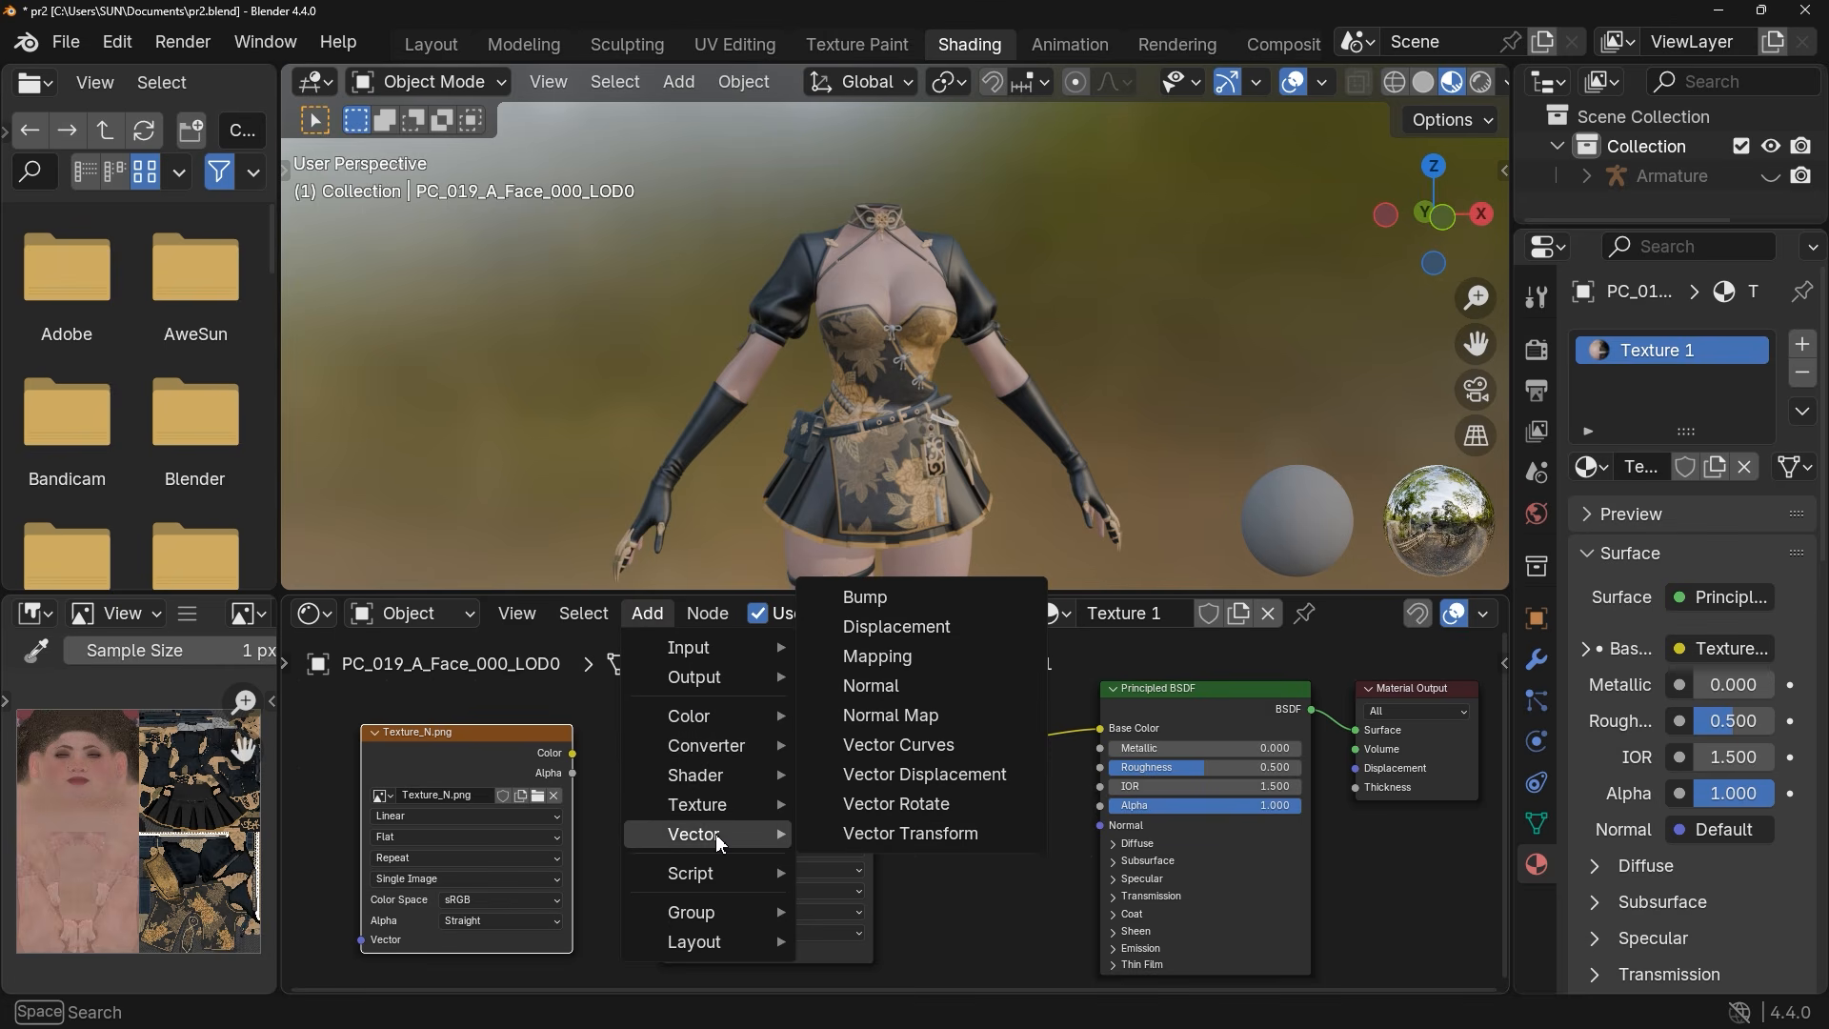
{"action": "left_click", "coordinate": [890, 716]}
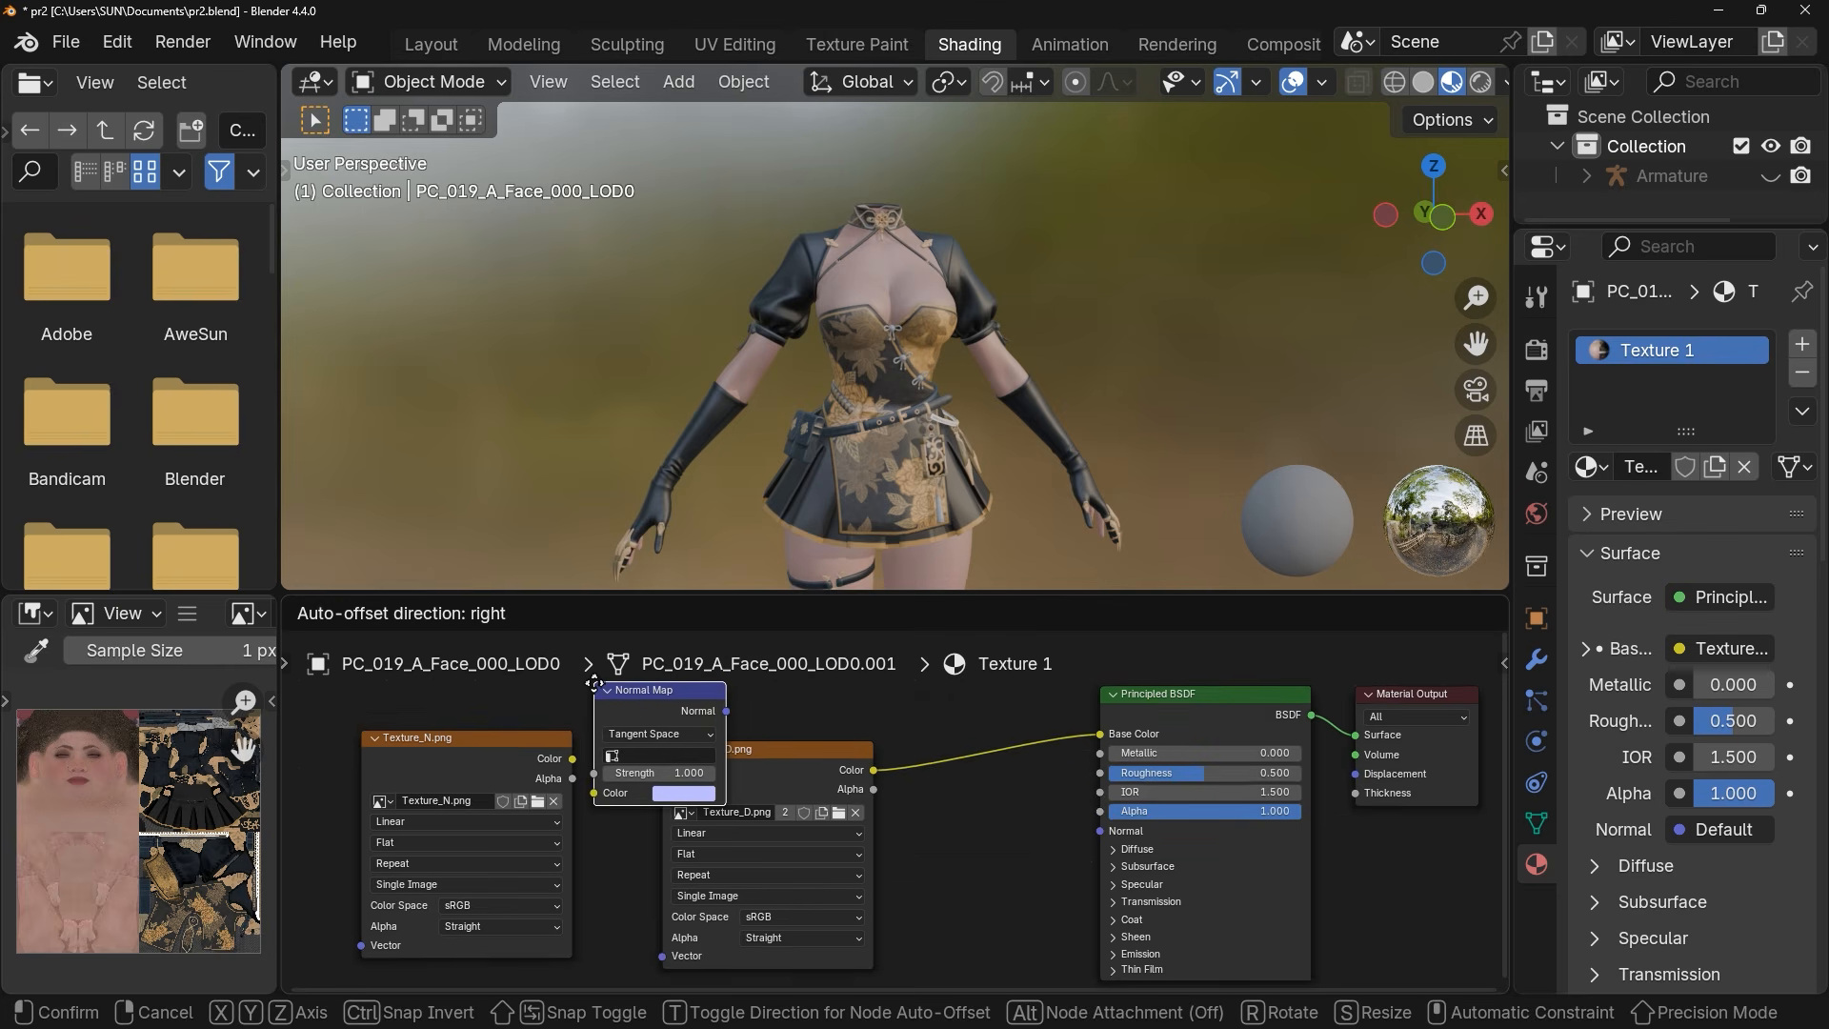
{"action": "left_click", "coordinate": [619, 715]}
Connect the Color output of Texture_N.png to the Normal Map's Color, and the Normal Map's output to the Principled BSDF's Normal
{"action": "scroll", "coordinate": [934, 811], "scroll_direction": "down", "scroll_amount": 2}
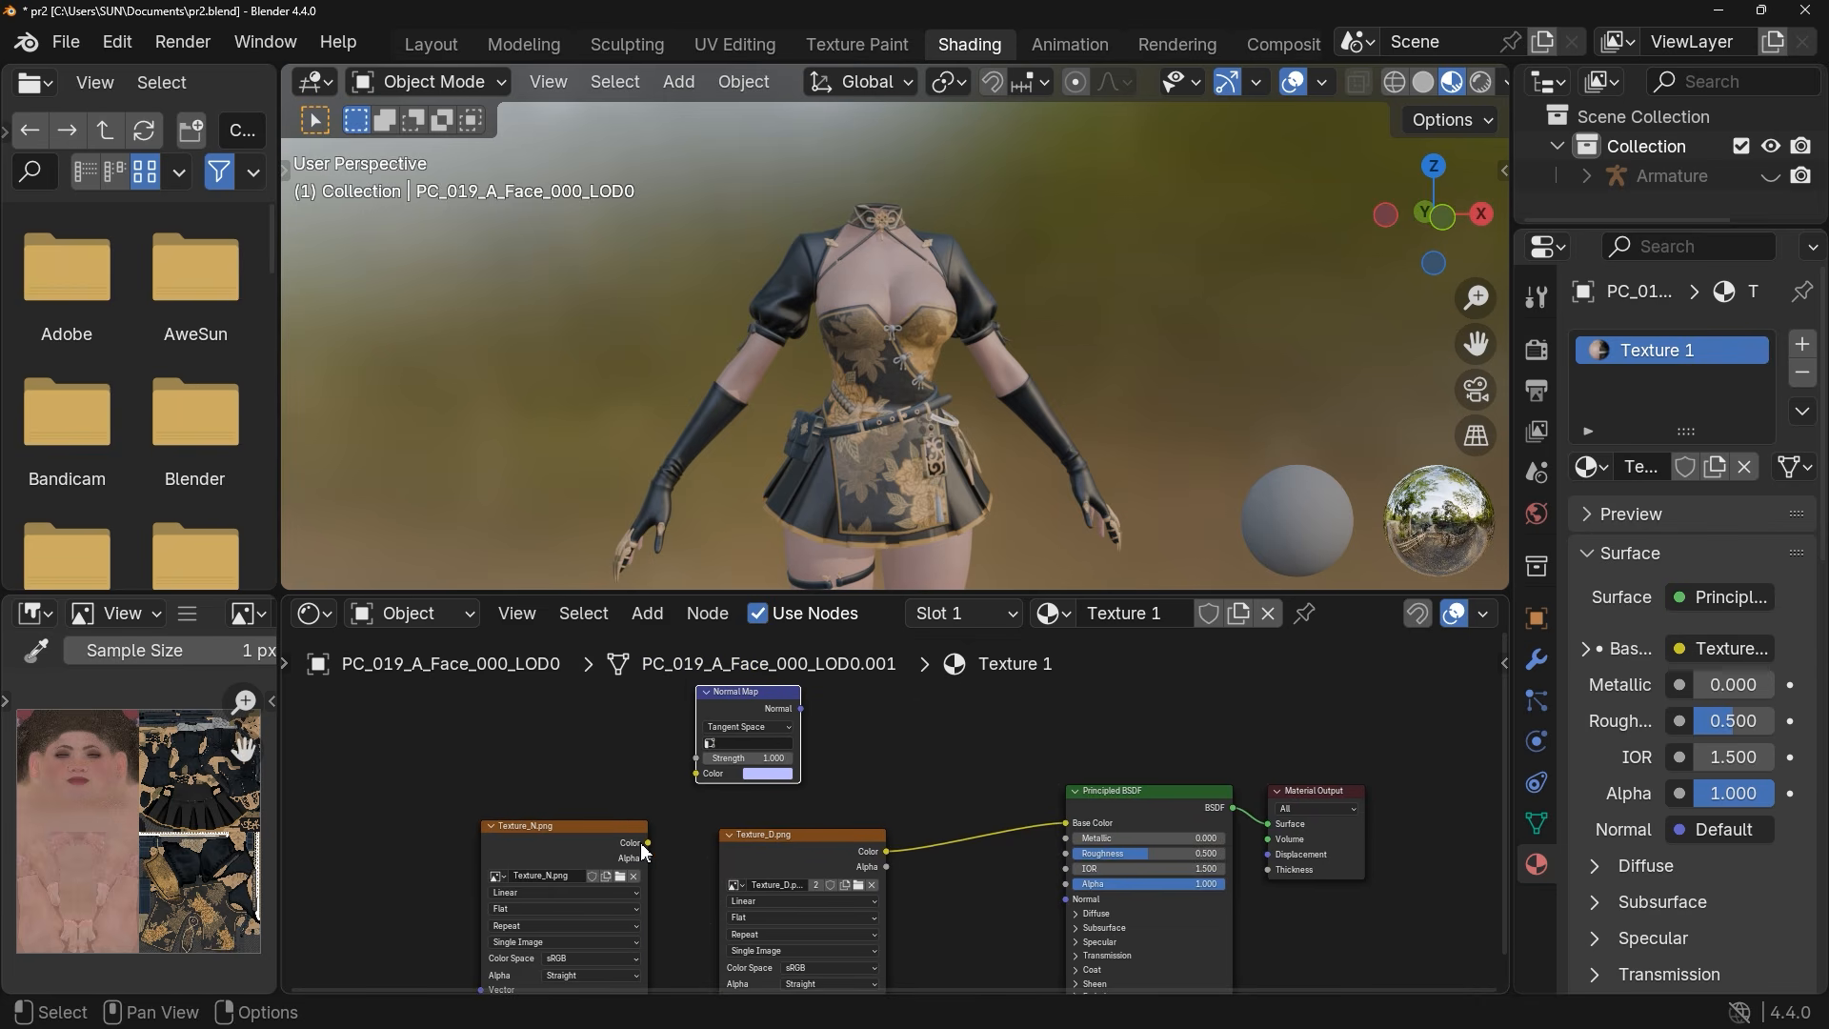
{"action": "left_click_drag", "start_coordinate": [649, 845], "coordinate": [692, 784]}
{"action": "middle_click_drag", "start_coordinate": [904, 779], "coordinate": [874, 760]}
{"action": "left_click_drag", "start_coordinate": [768, 689], "coordinate": [945, 894]}
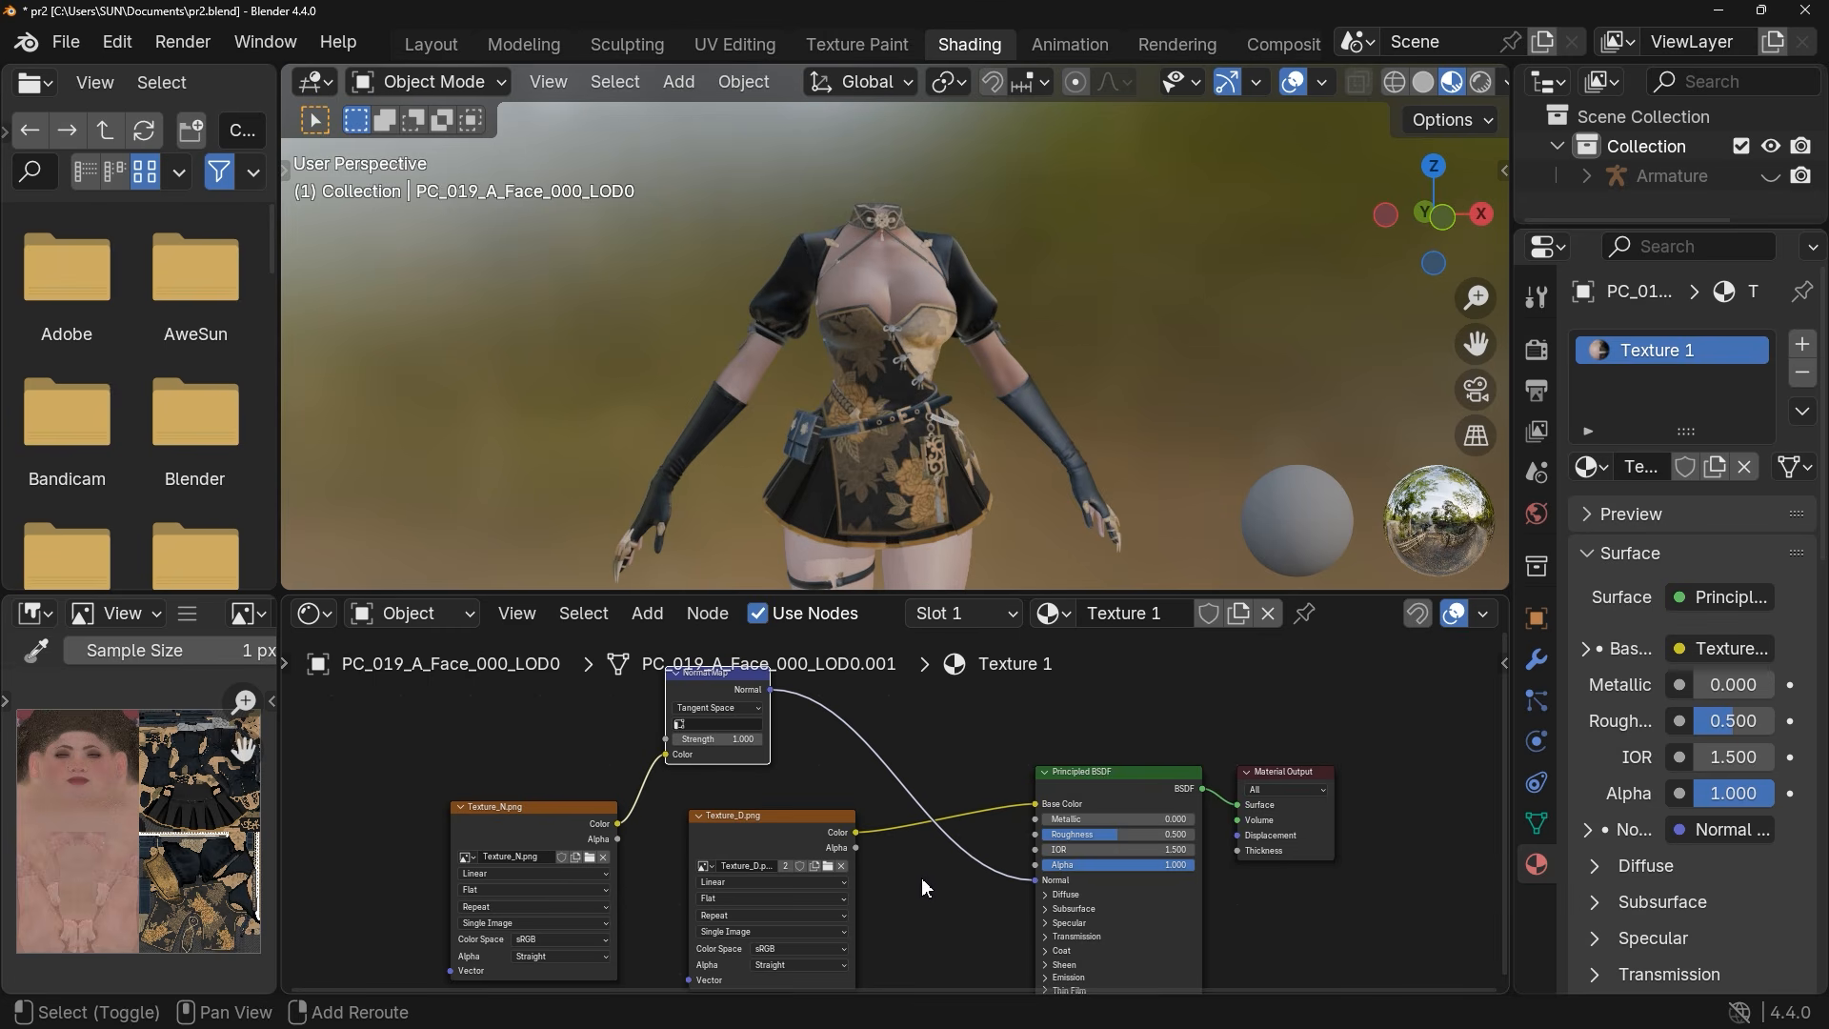
{"action": "middle_click_drag", "start_coordinate": [922, 878], "coordinate": [1058, 810]}
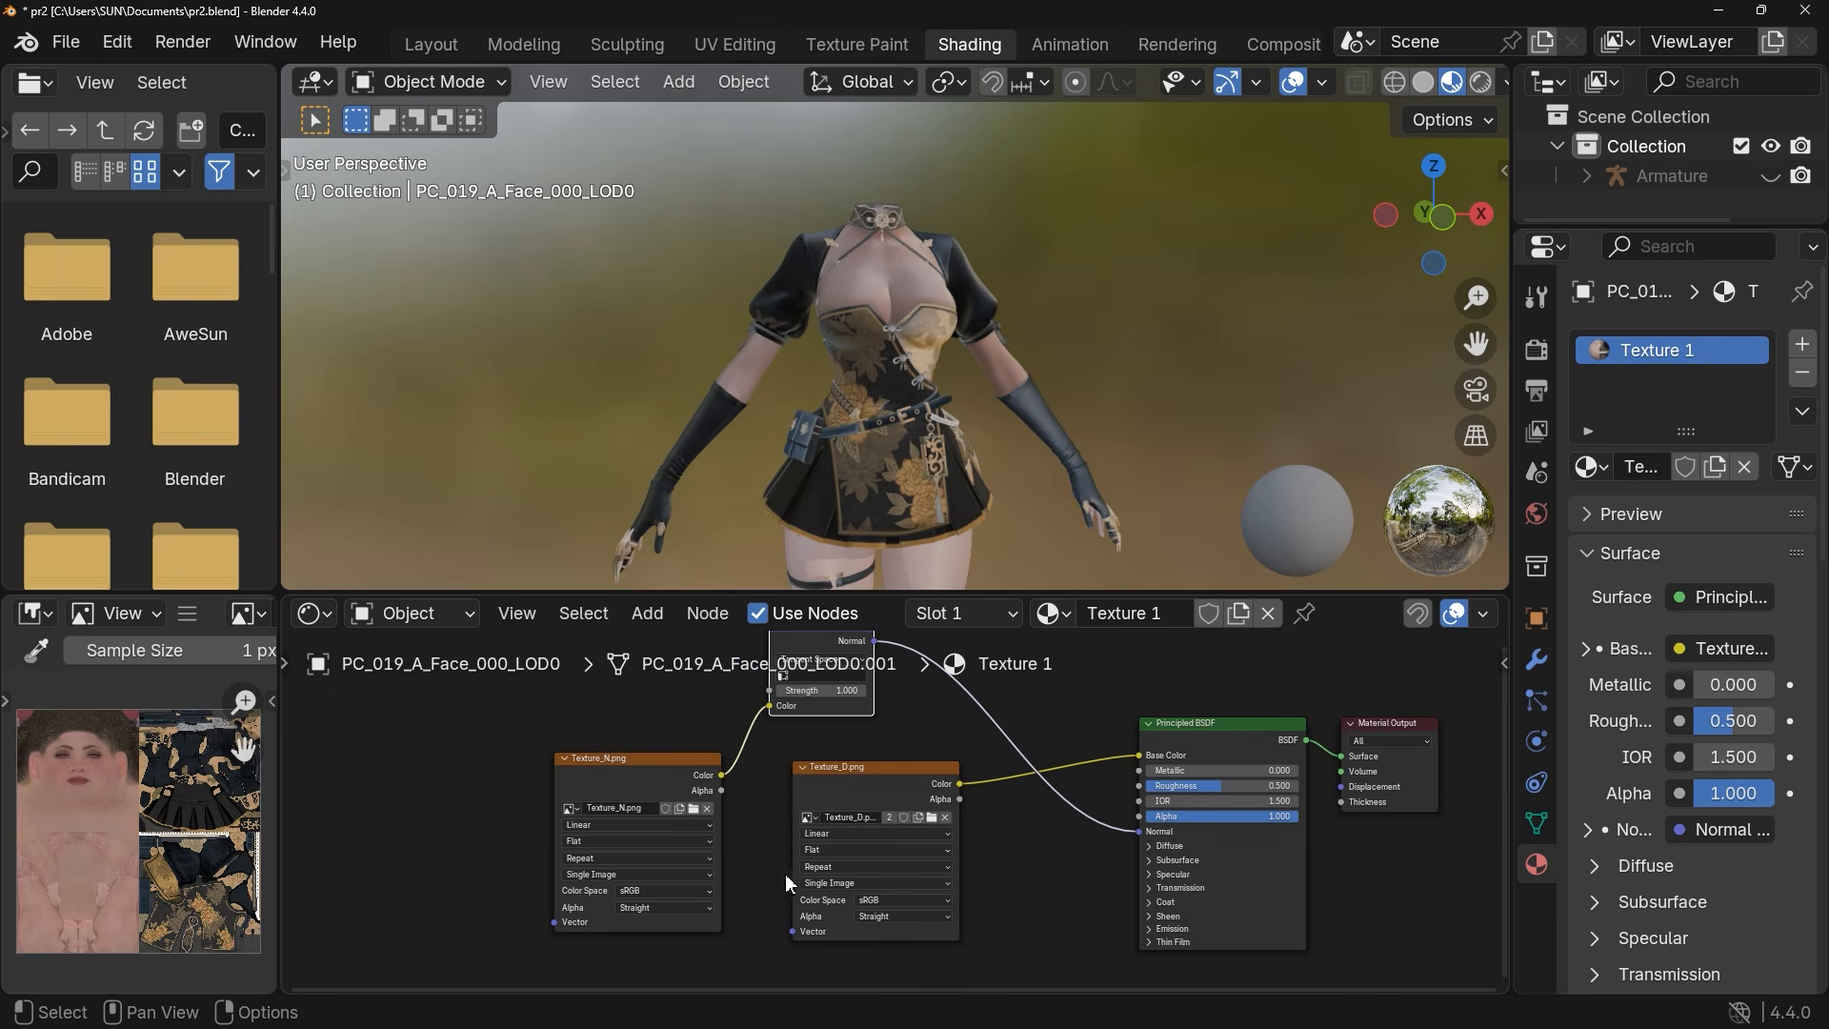
Set the color space of Texture_N.png to Non-Color and inspect the normal detail on the outfit's bodice up close
{"action": "left_click", "coordinate": [661, 892]}
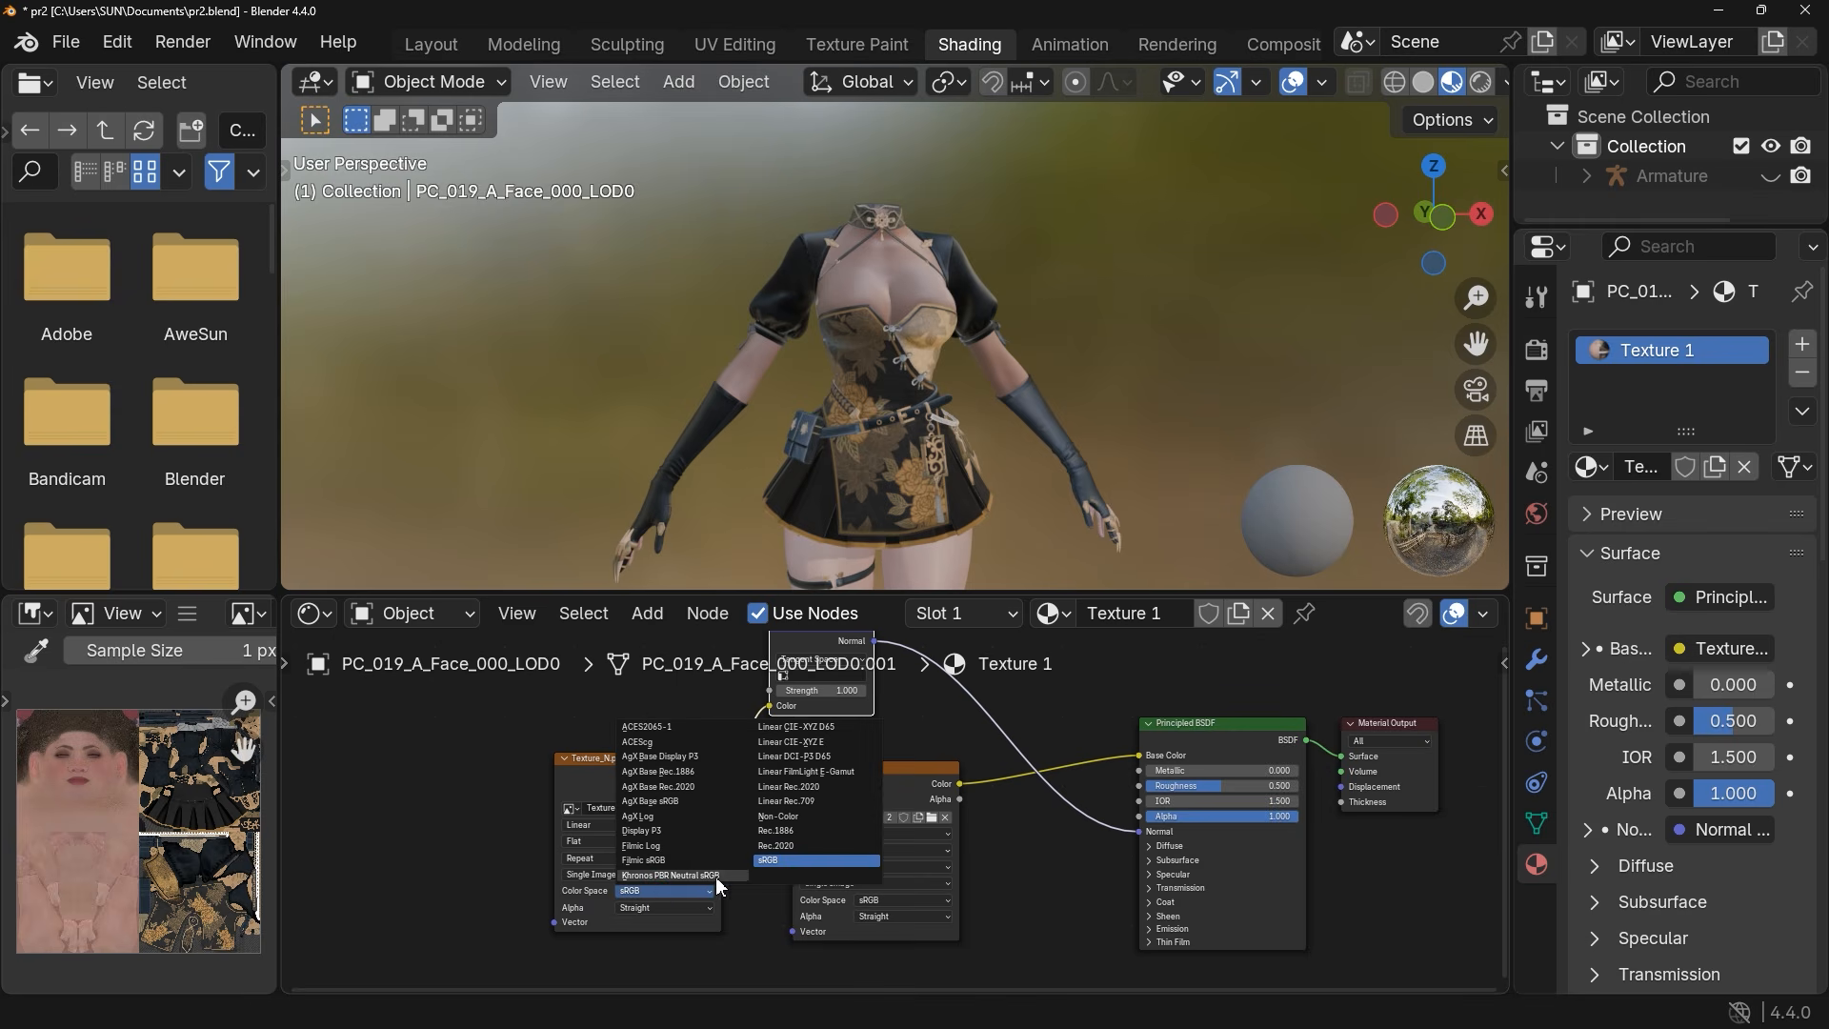
{"action": "left_click", "coordinate": [805, 815]}
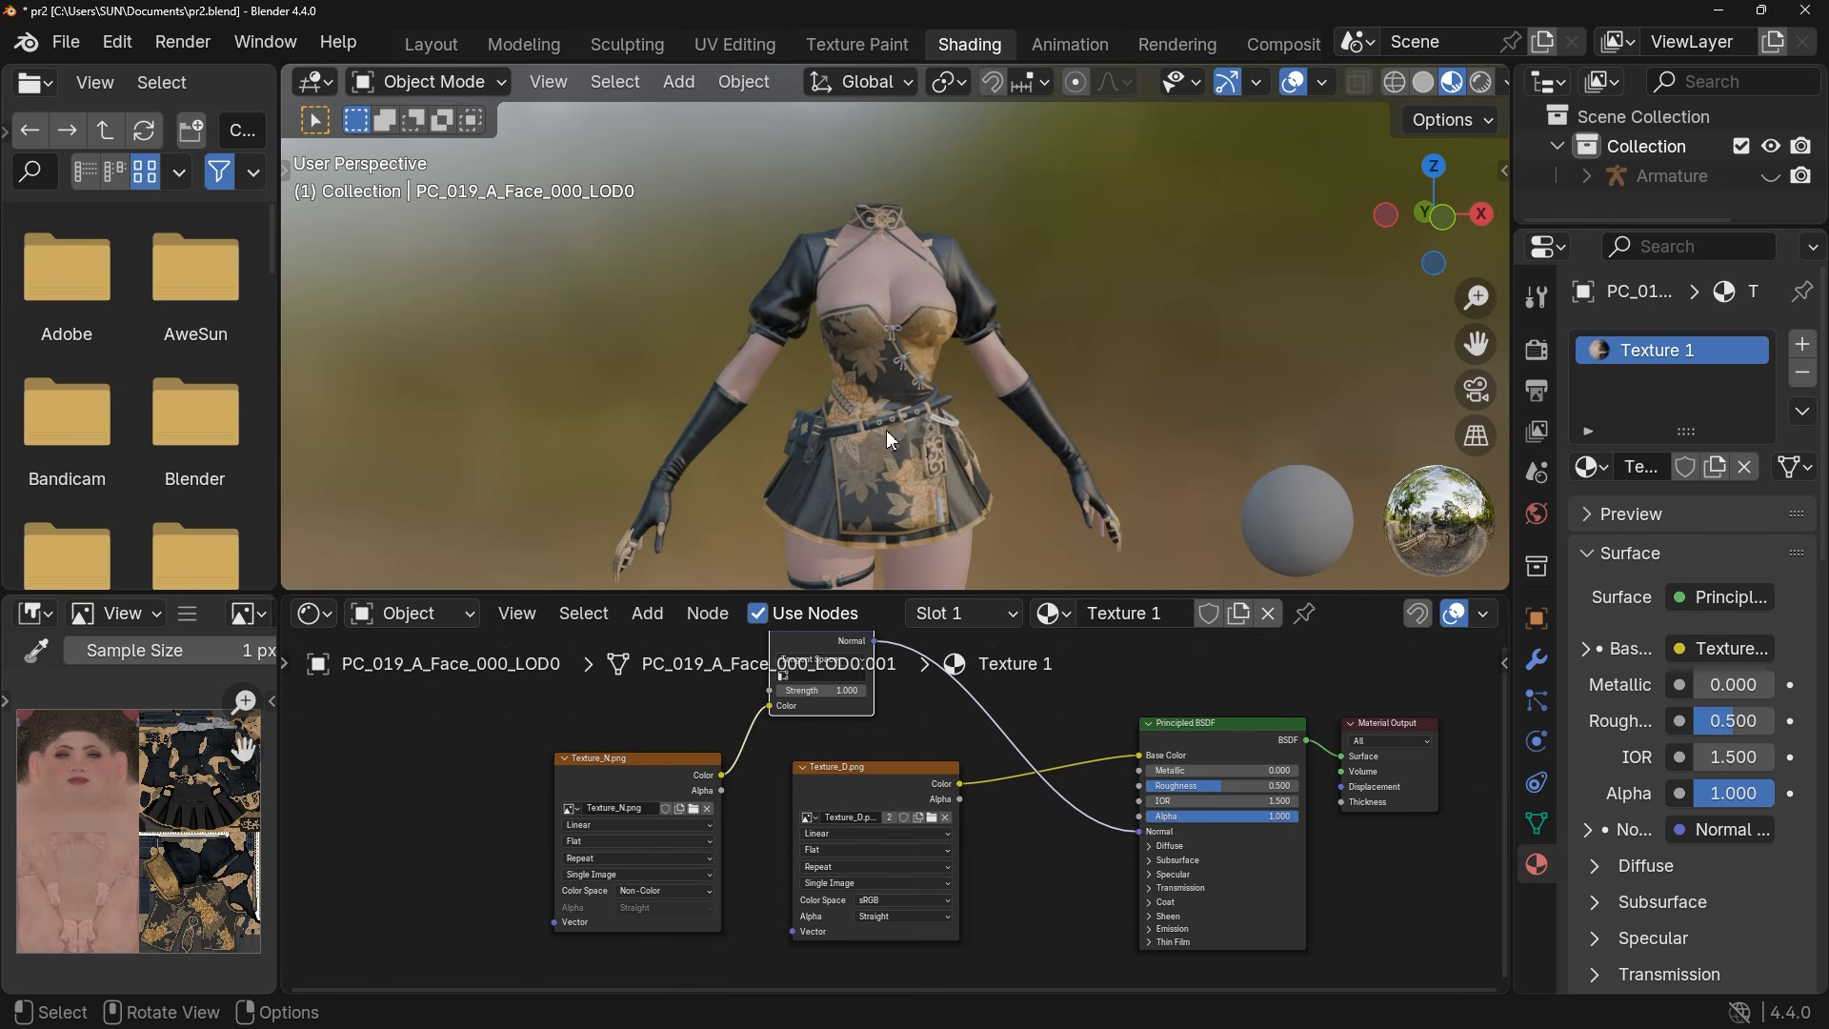
{"action": "scroll", "coordinate": [884, 356], "scroll_direction": "up", "scroll_amount": 8}
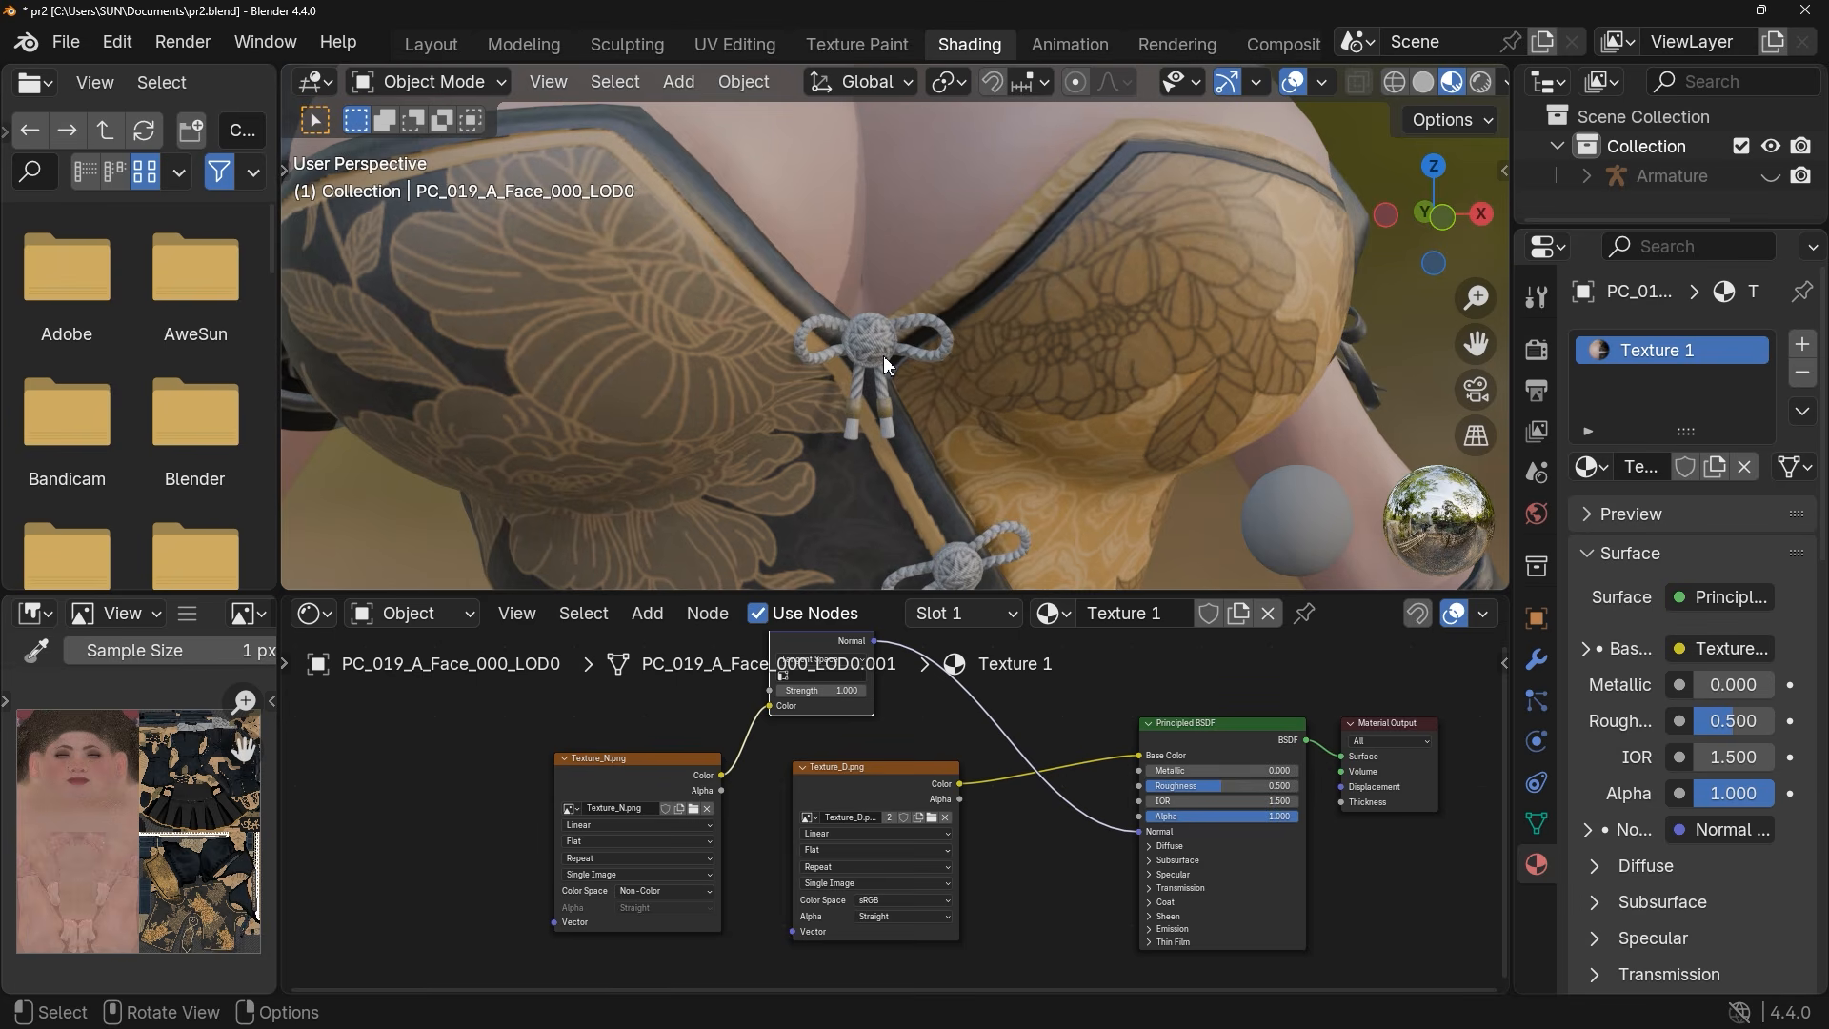
Select the joined outfit mesh, toggle its visibility off and on, and expand its outliner entry to examine its mesh data
{"action": "middle_click_drag", "start_coordinate": [883, 356], "coordinate": [929, 356]}
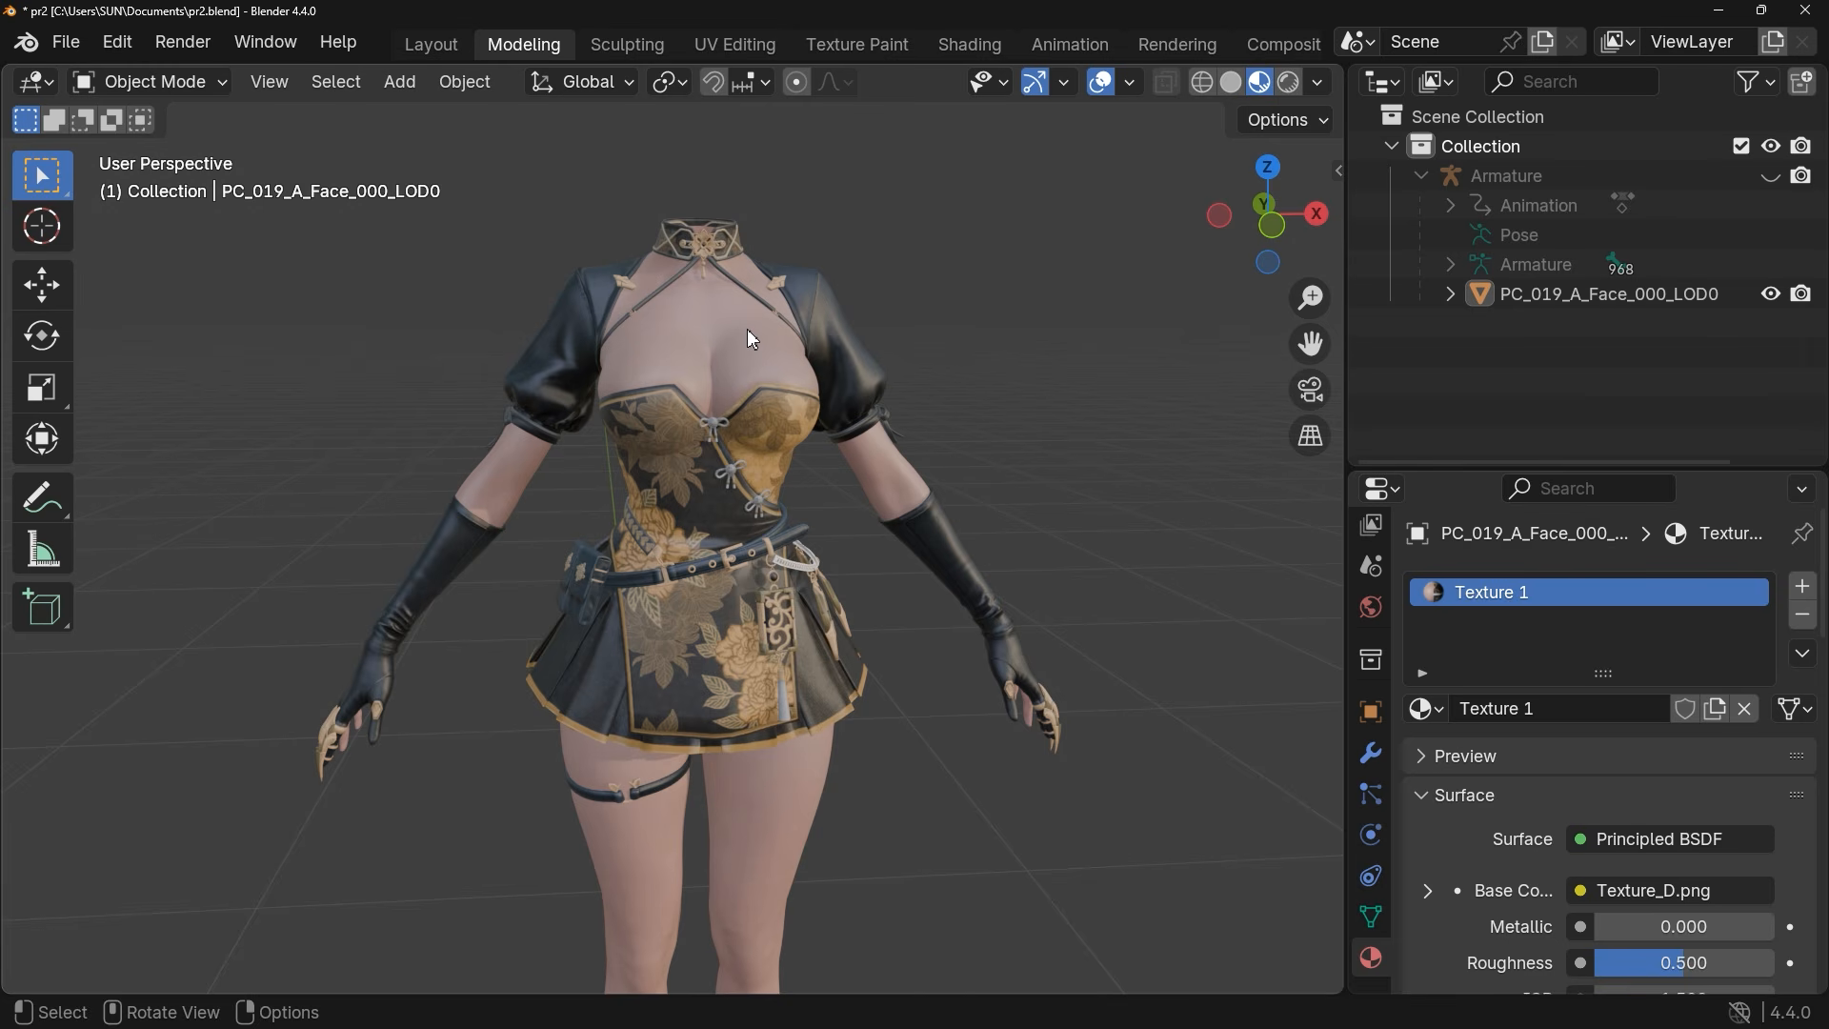
{"action": "left_click", "coordinate": [751, 338]}
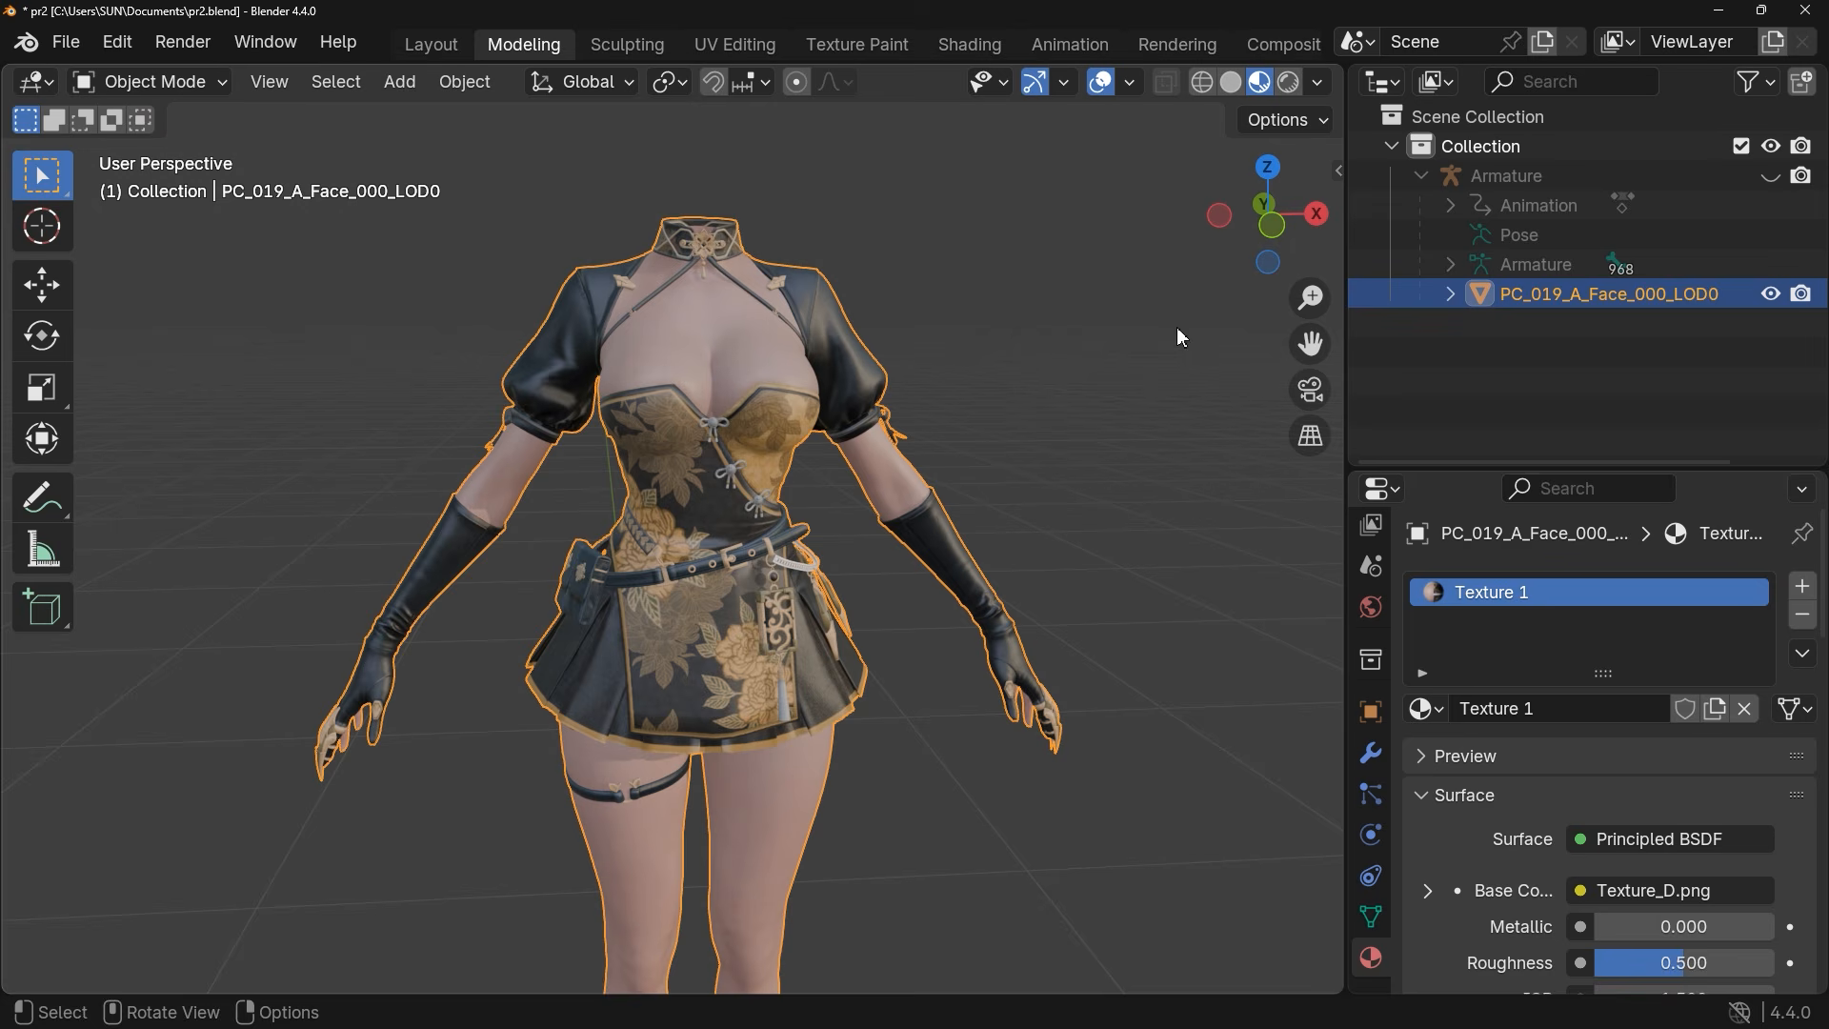
{"action": "left_click", "coordinate": [1773, 297]}
{"action": "left_click", "coordinate": [1773, 298]}
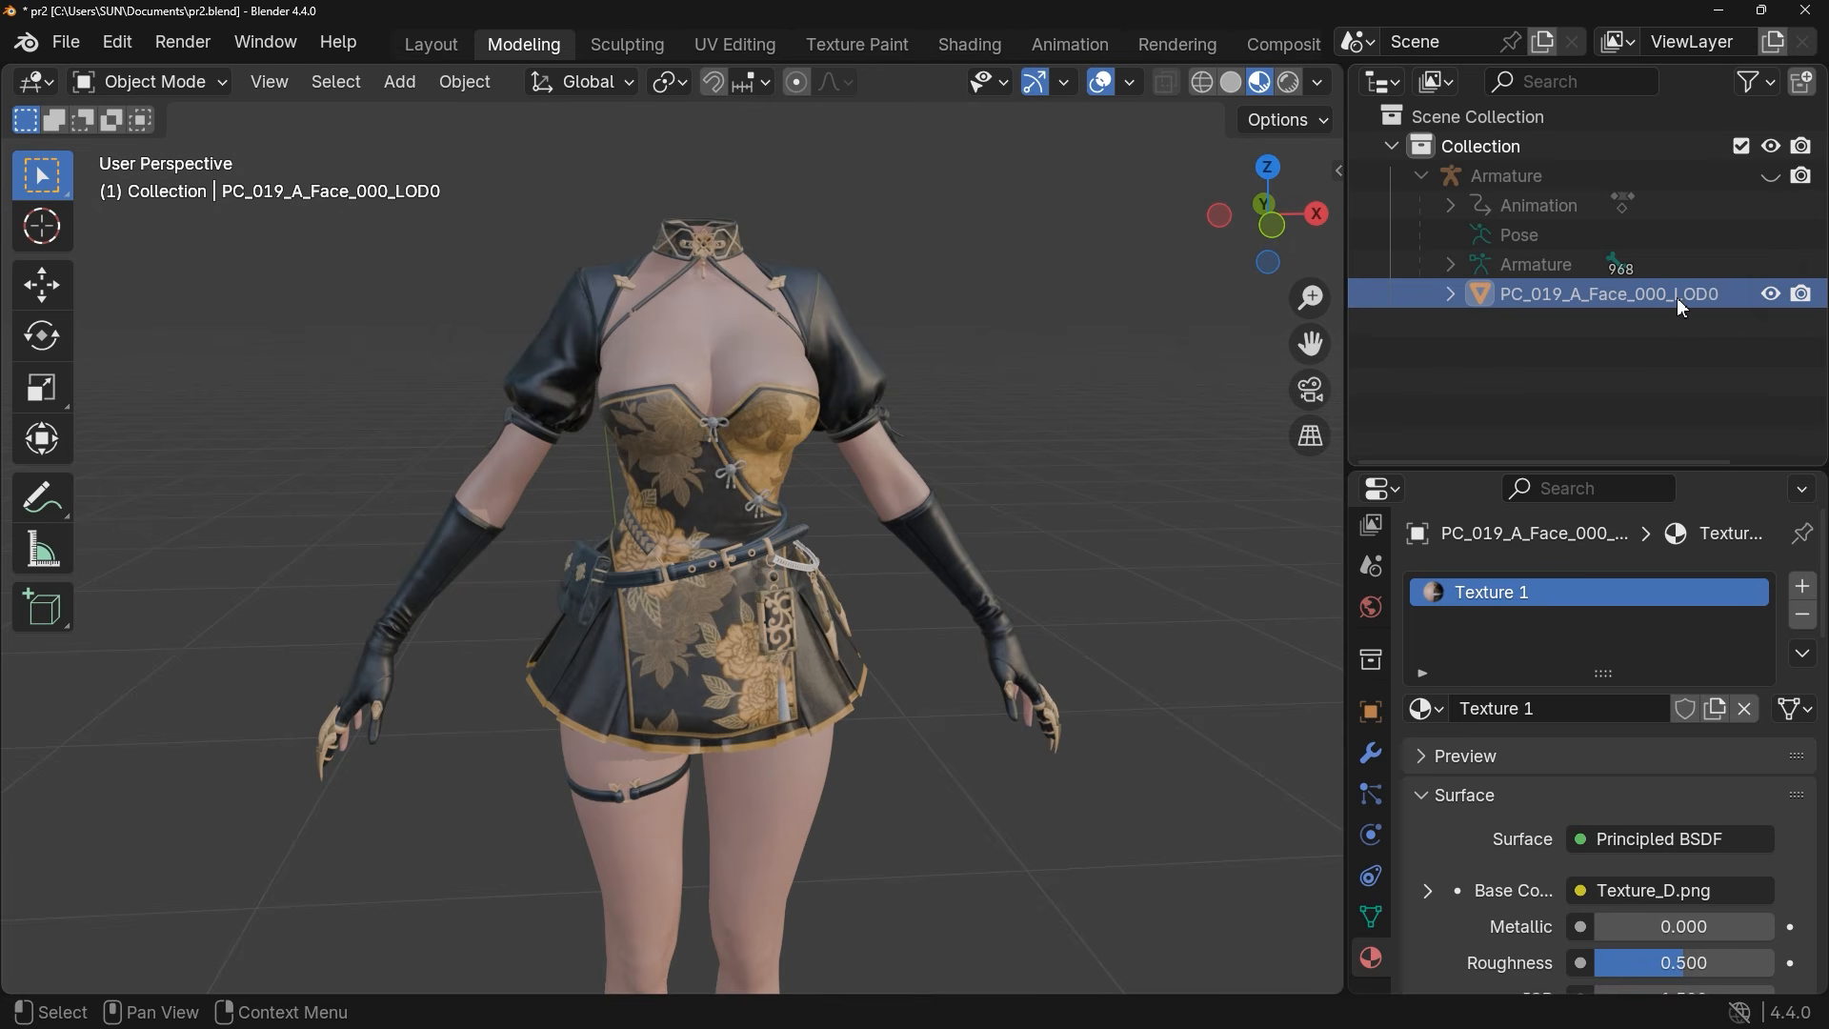
{"action": "left_click", "coordinate": [1451, 294]}
{"action": "left_click", "coordinate": [1479, 323]}
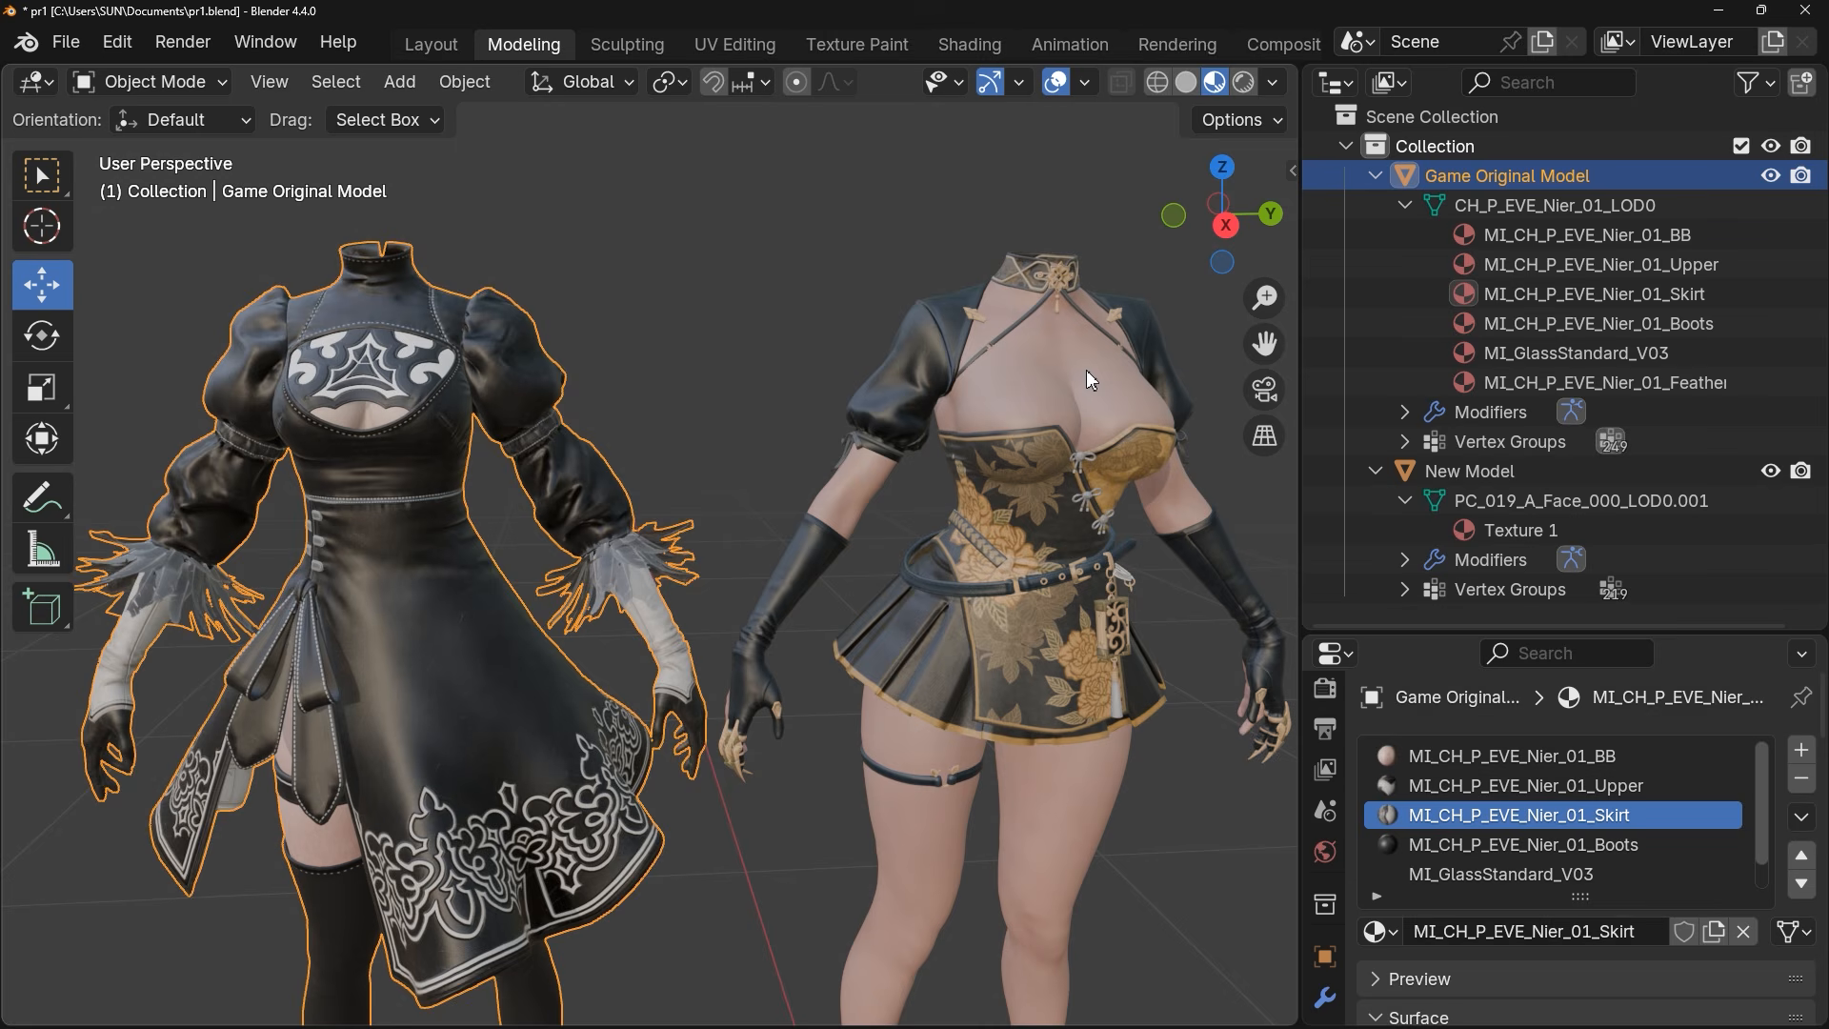
In the pr1.blend file, select New Model and assign it the game's existing material MI_CH_P_EVE_Nier_01_Skirt
{"action": "left_click", "coordinate": [1087, 372]}
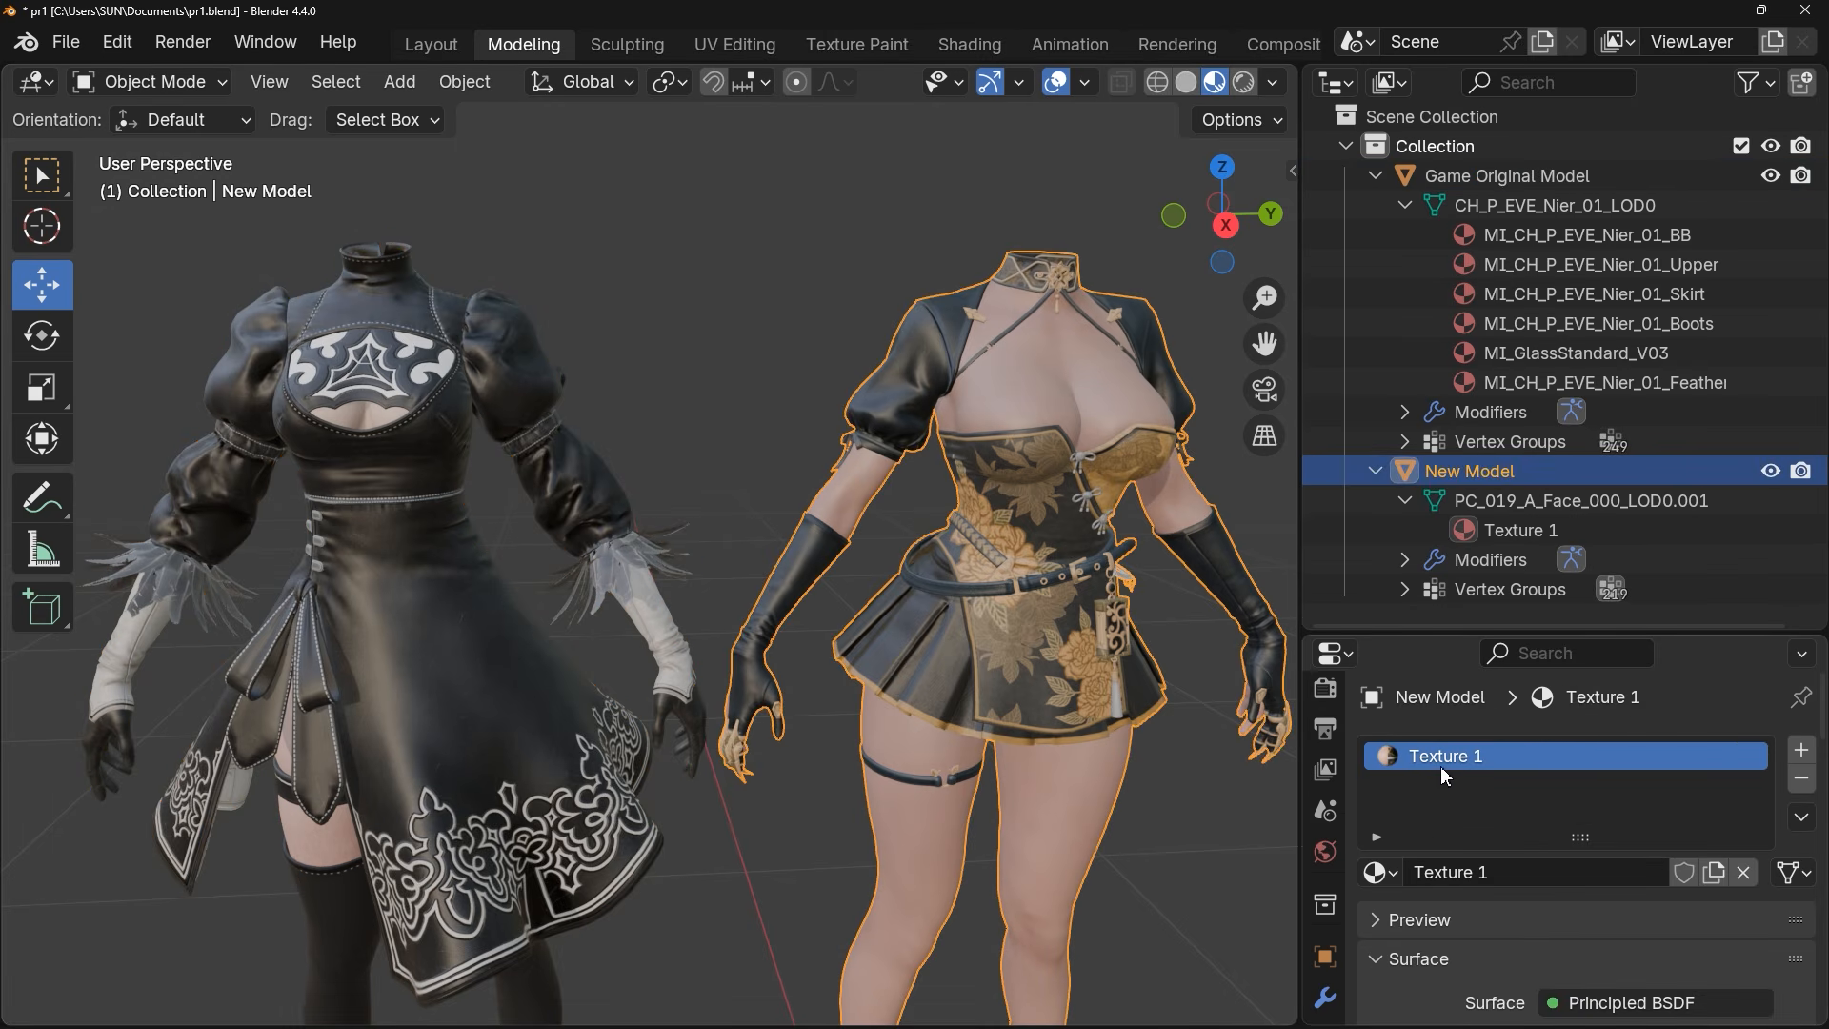
{"action": "left_click", "coordinate": [1381, 872]}
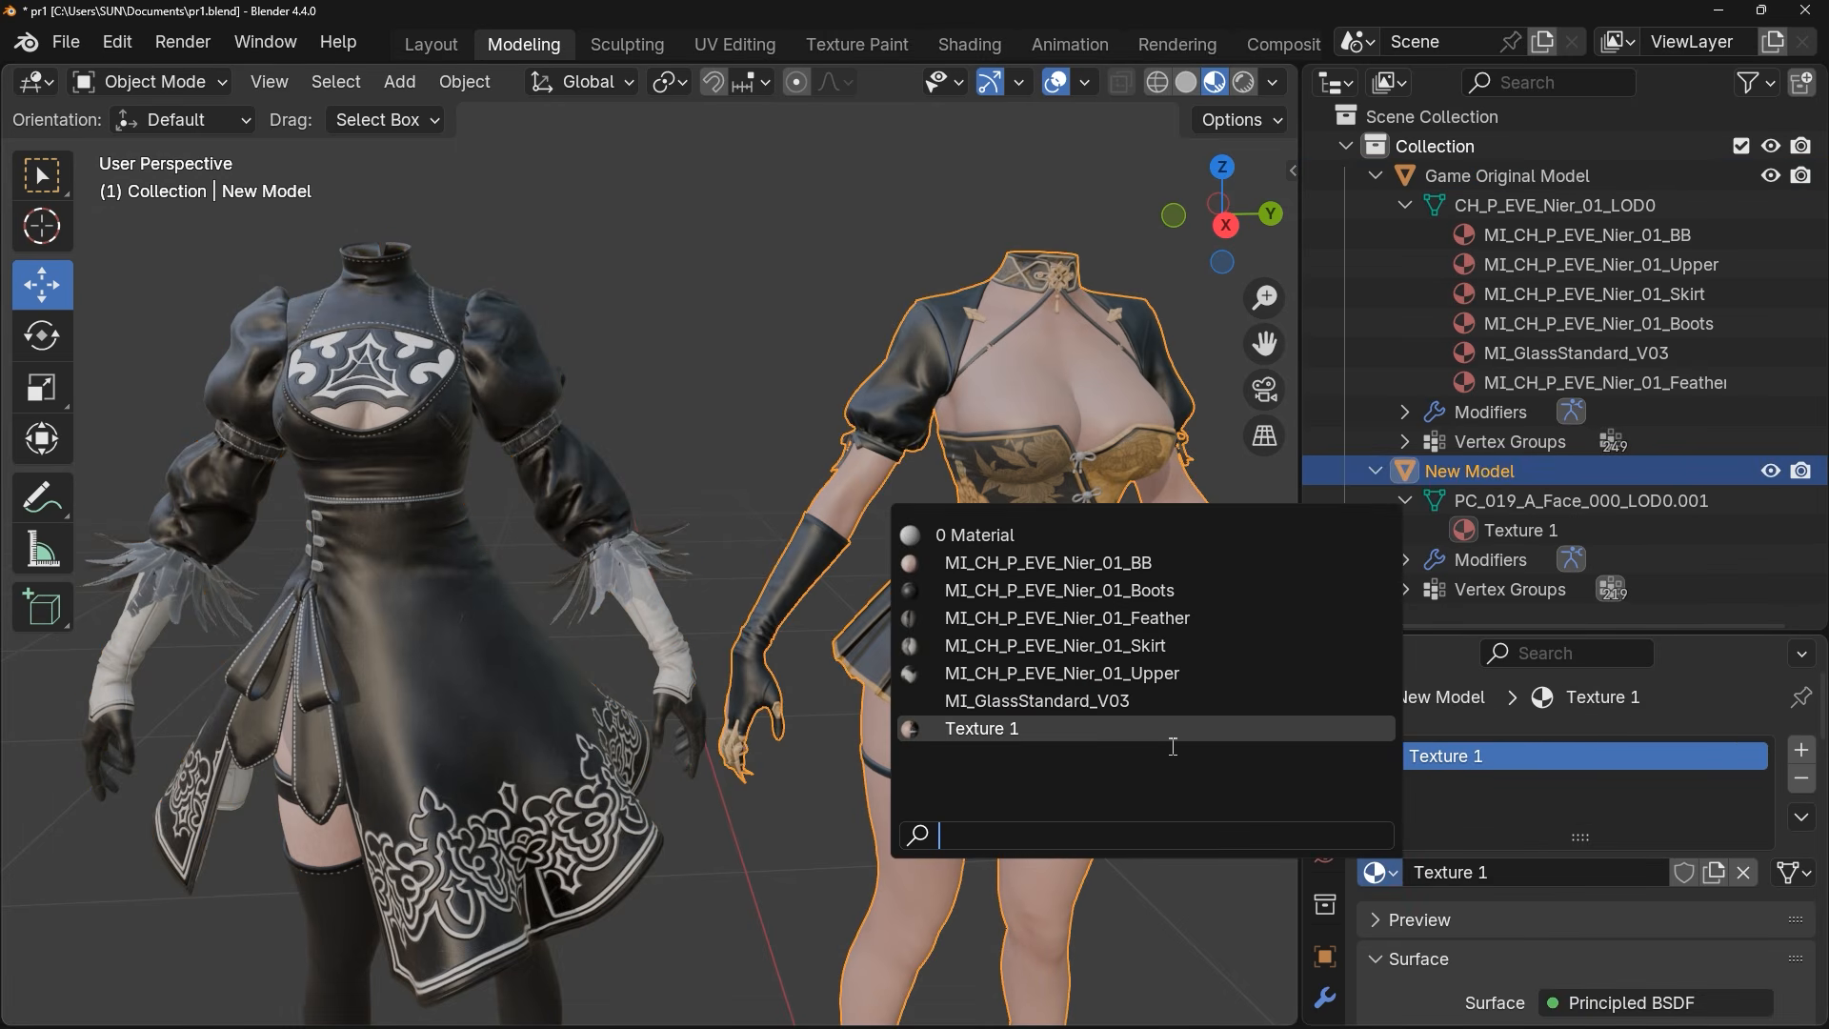
{"action": "left_click", "coordinate": [1066, 647]}
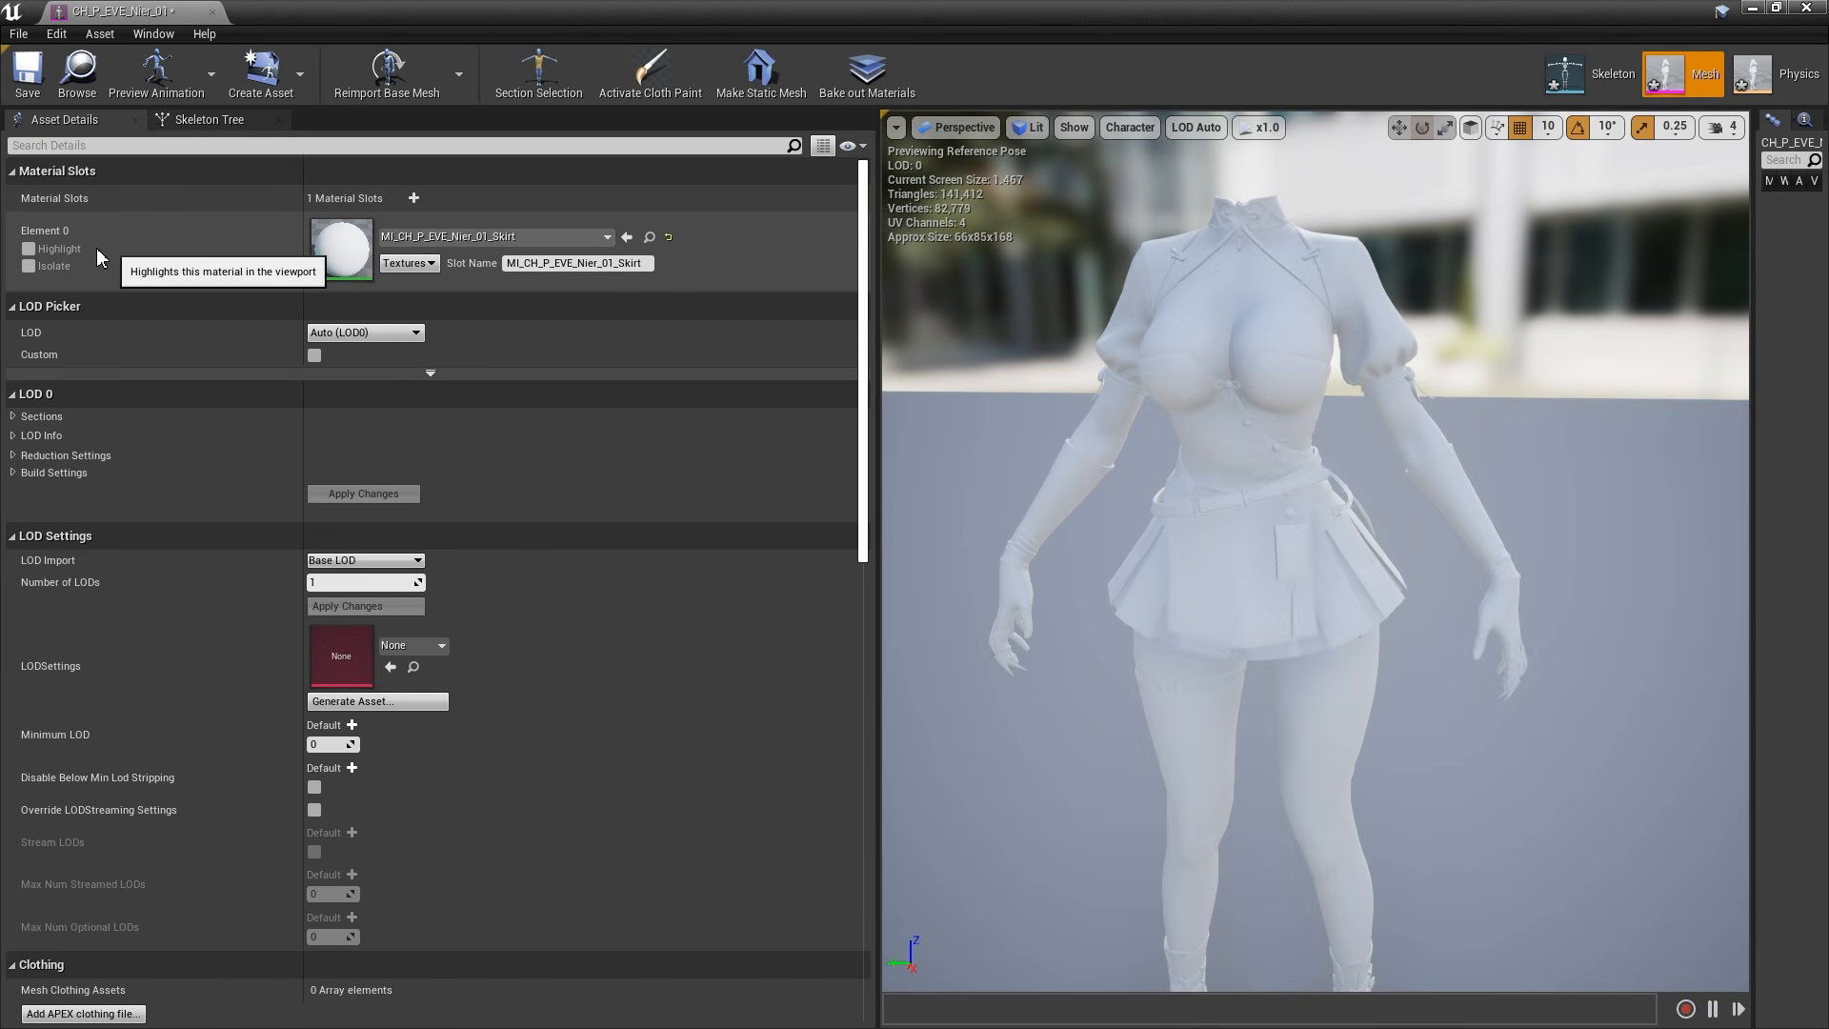
In Unreal Engine, add the CH_P_EVE_Nier_01_Skirt_A texture to the MI_CH_P_EVE_Nier_01_Skirt material graph, and highlight material slot Element 0 on the mesh
{"action": "left_click", "coordinate": [29, 248]}
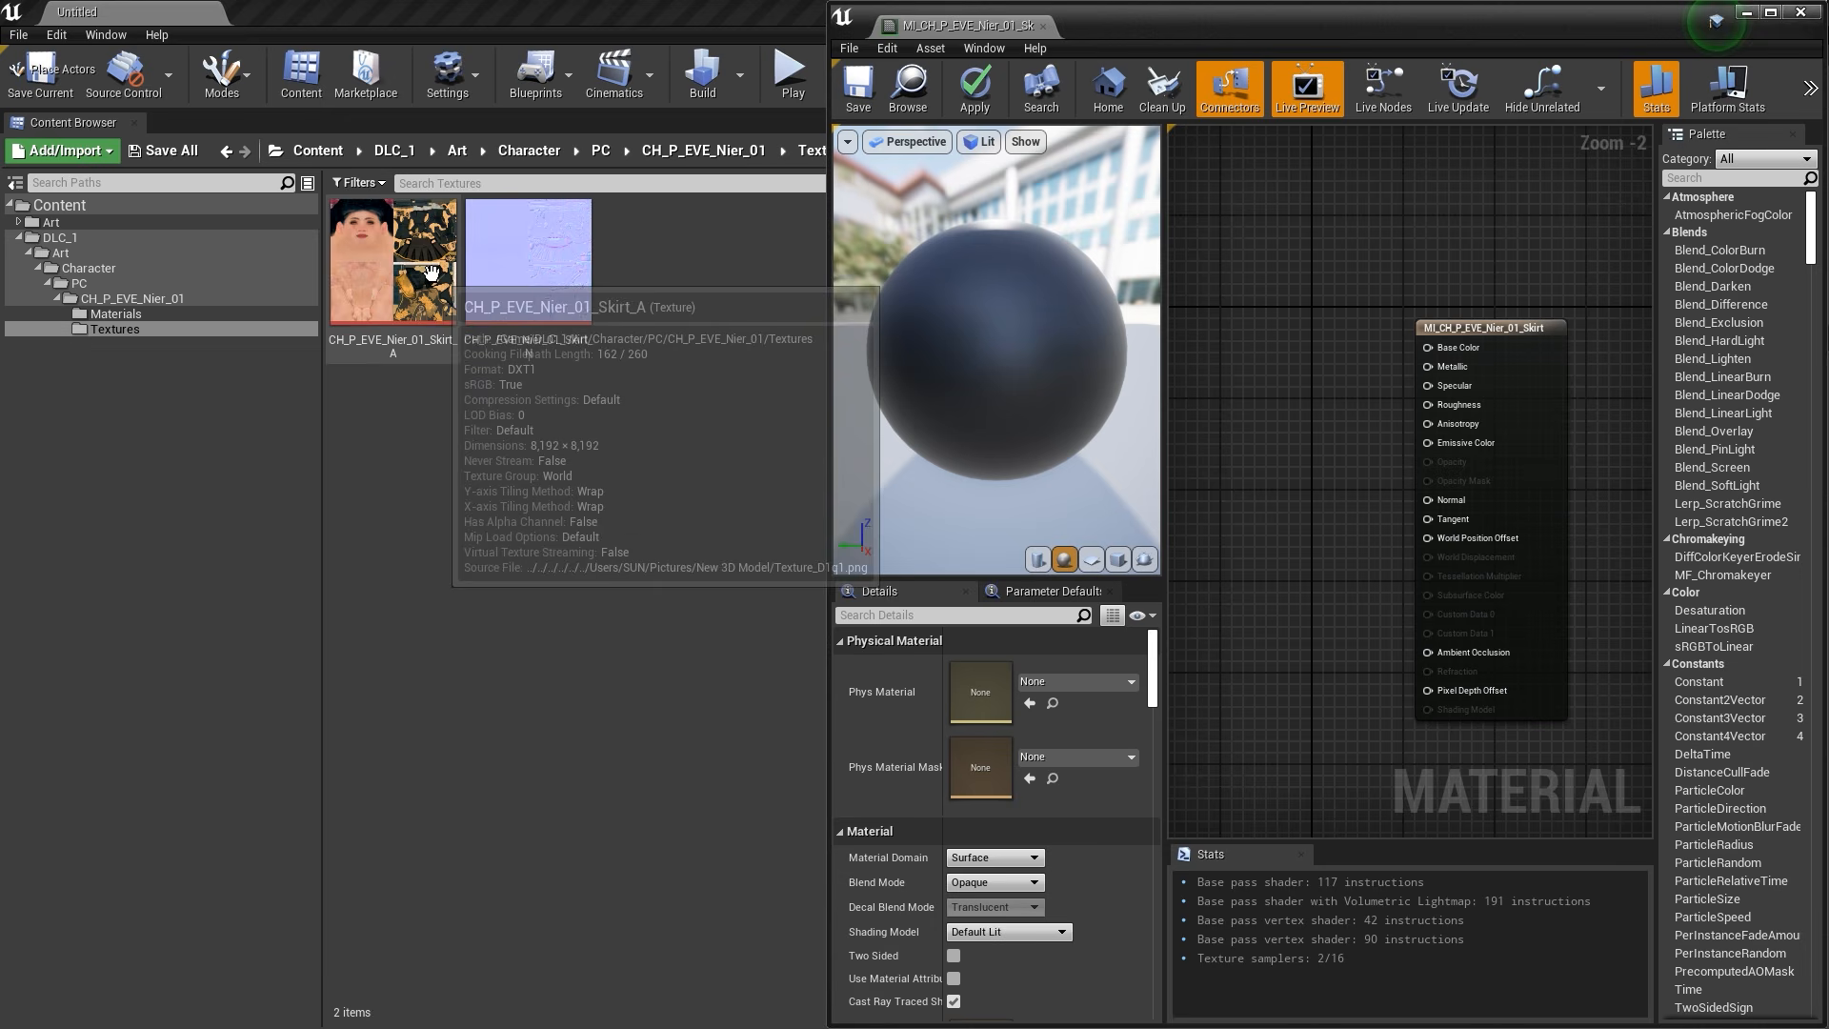
{"action": "left_click_drag", "start_coordinate": [393, 262], "coordinate": [1228, 387]}
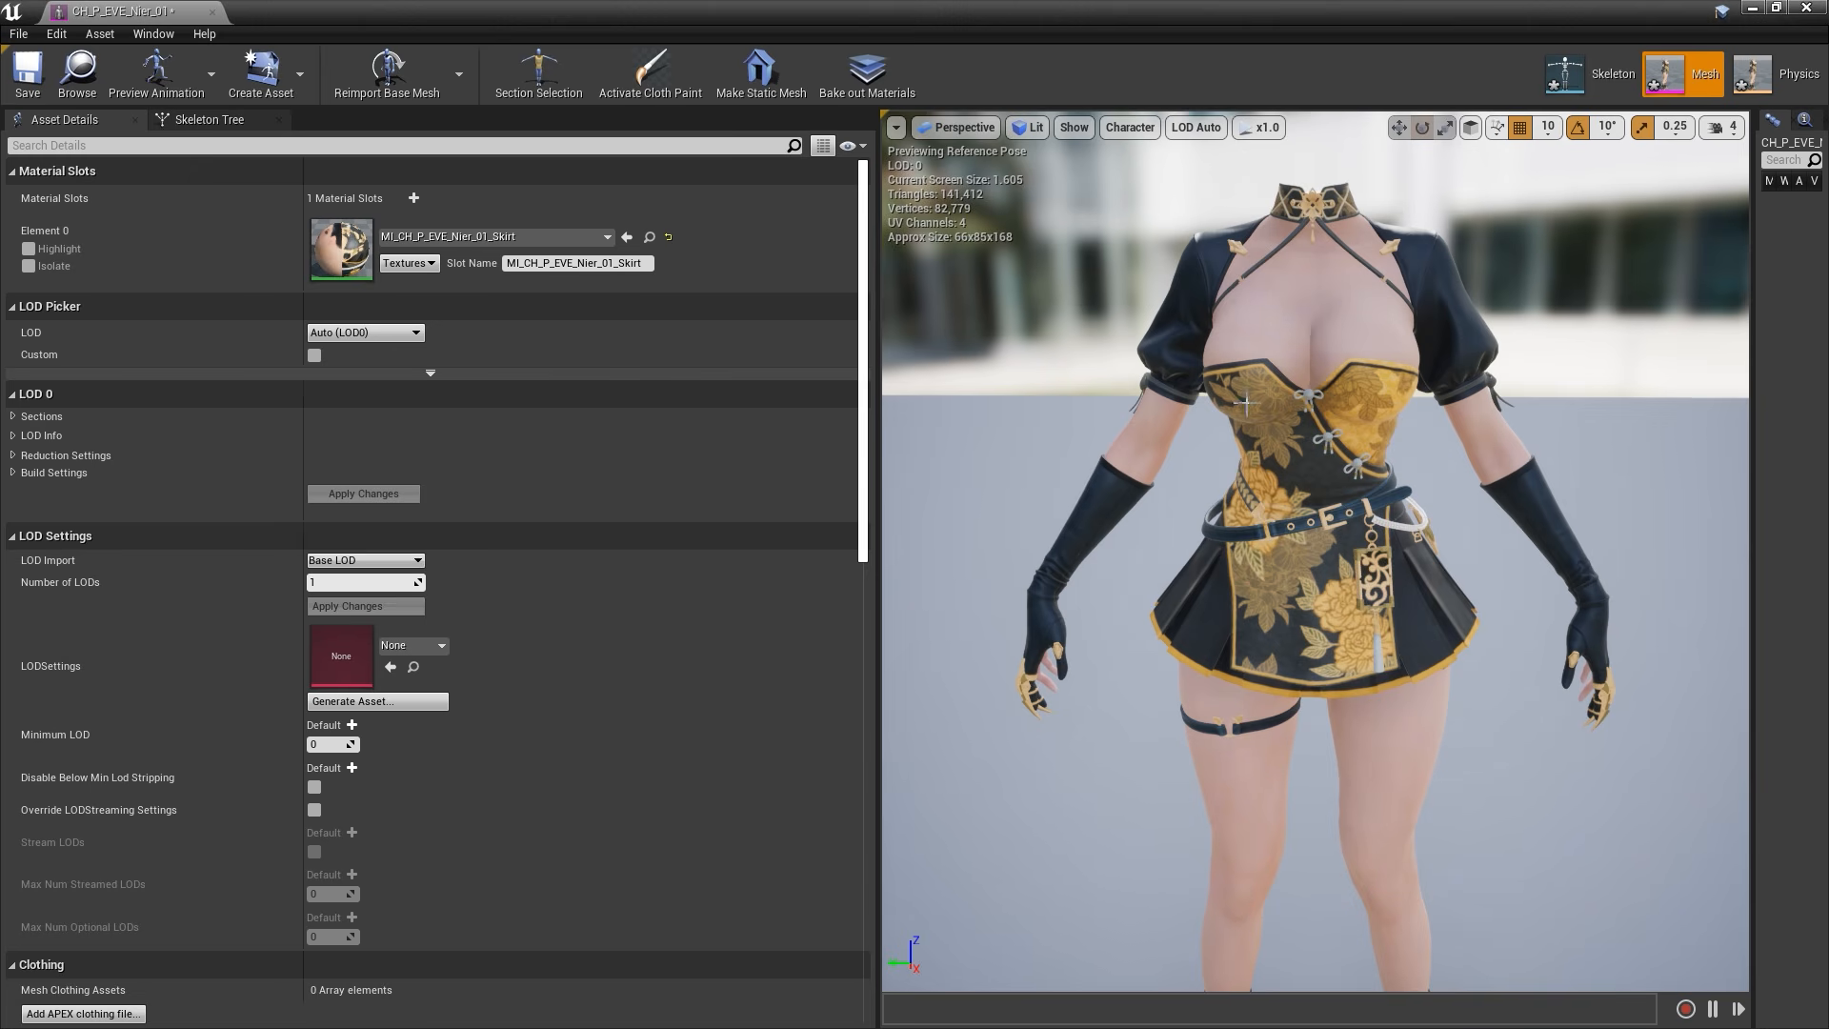
{"action": "left_click", "coordinate": [27, 249]}
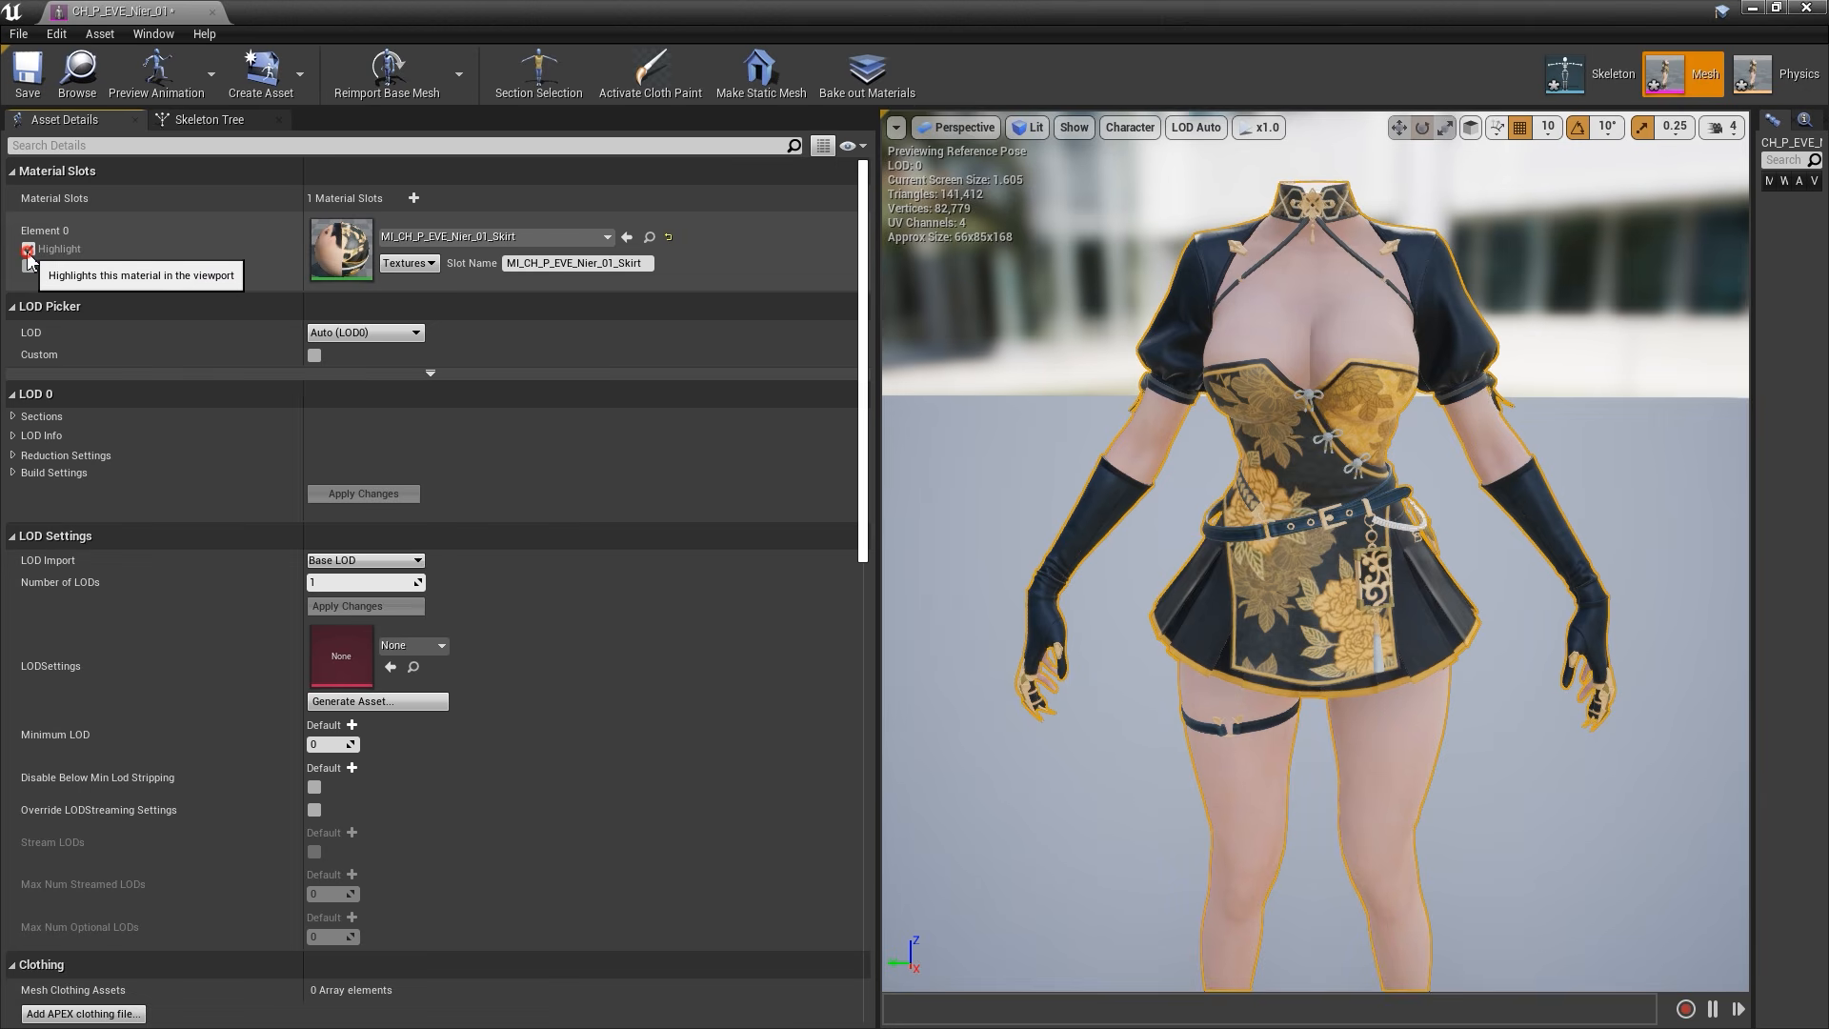